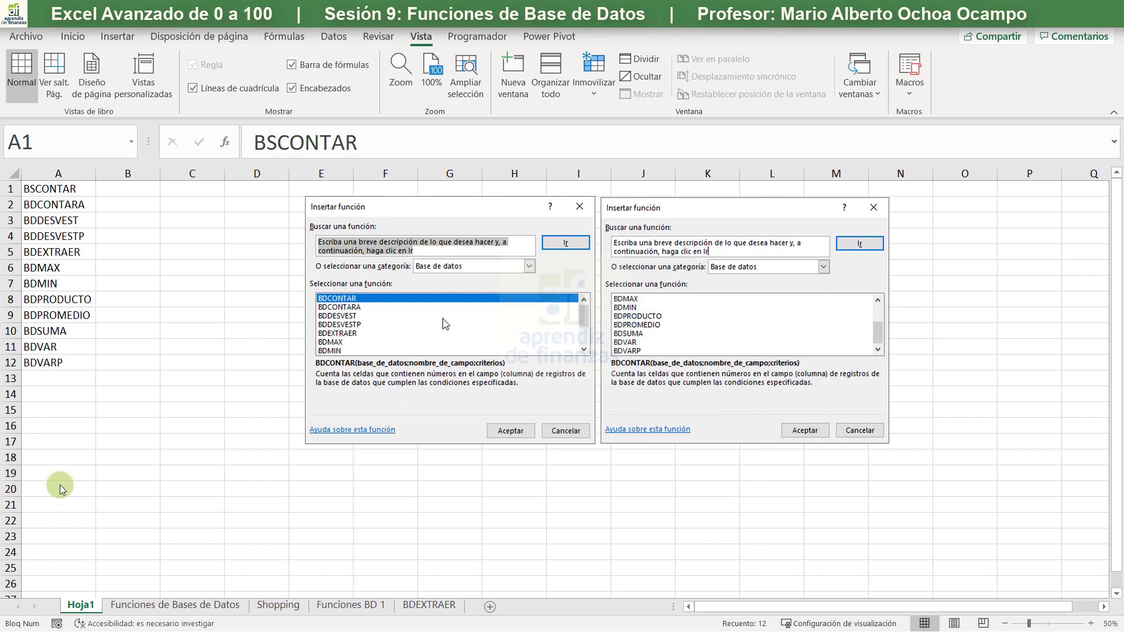
Look over the Funciones de Bases de Datos list, and view the Shopping sheet's data columns from its first cell
click(220, 606)
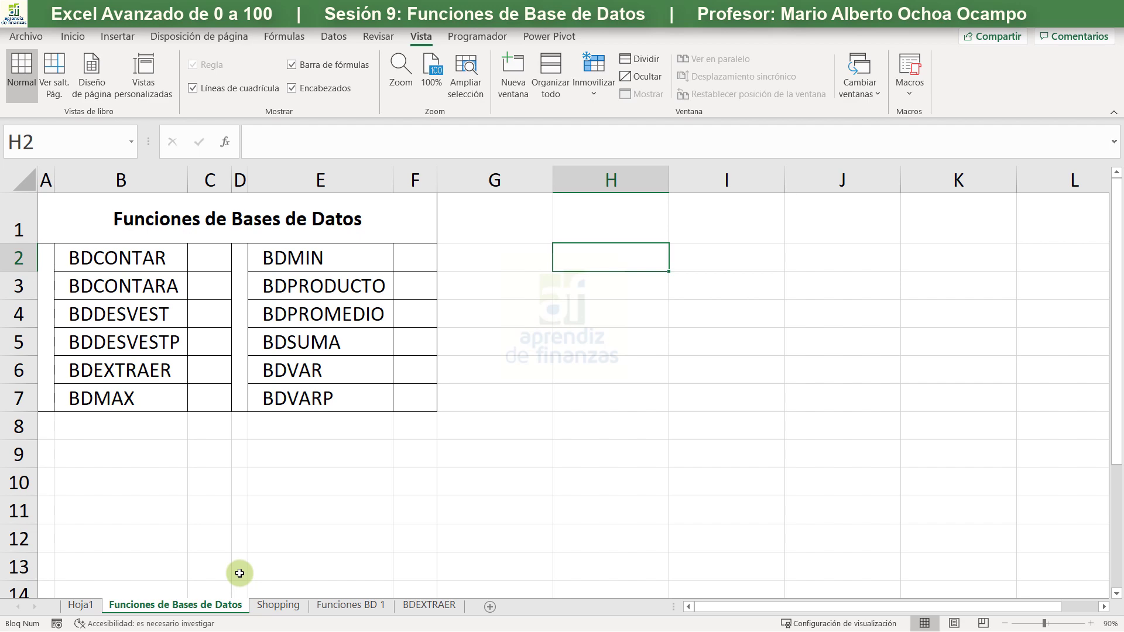
click(279, 606)
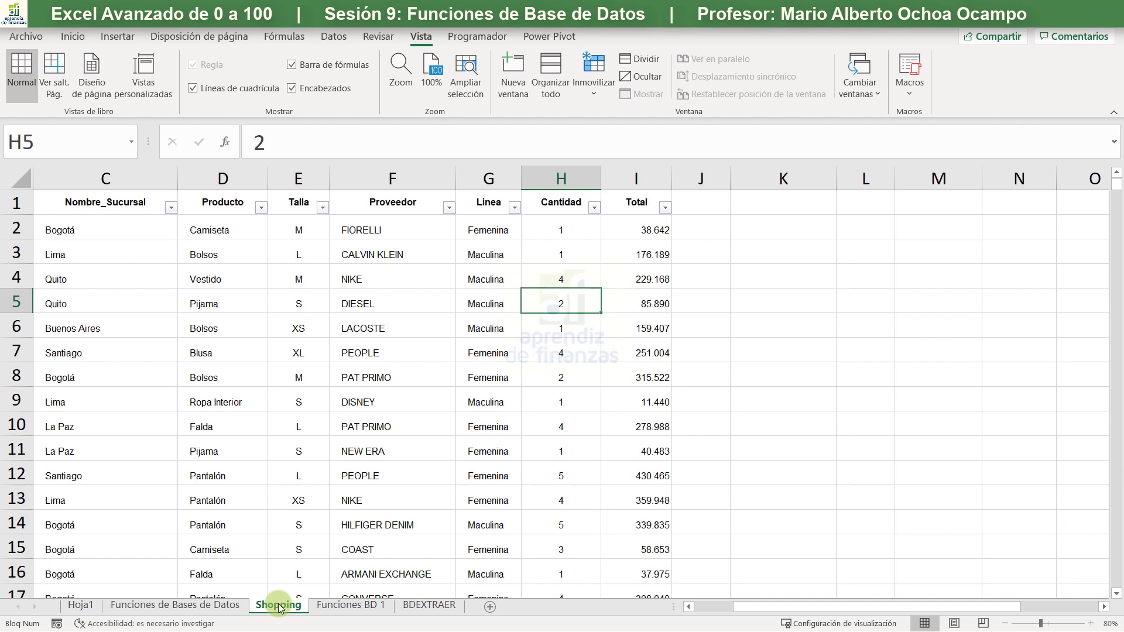
key(ctrl+Home)
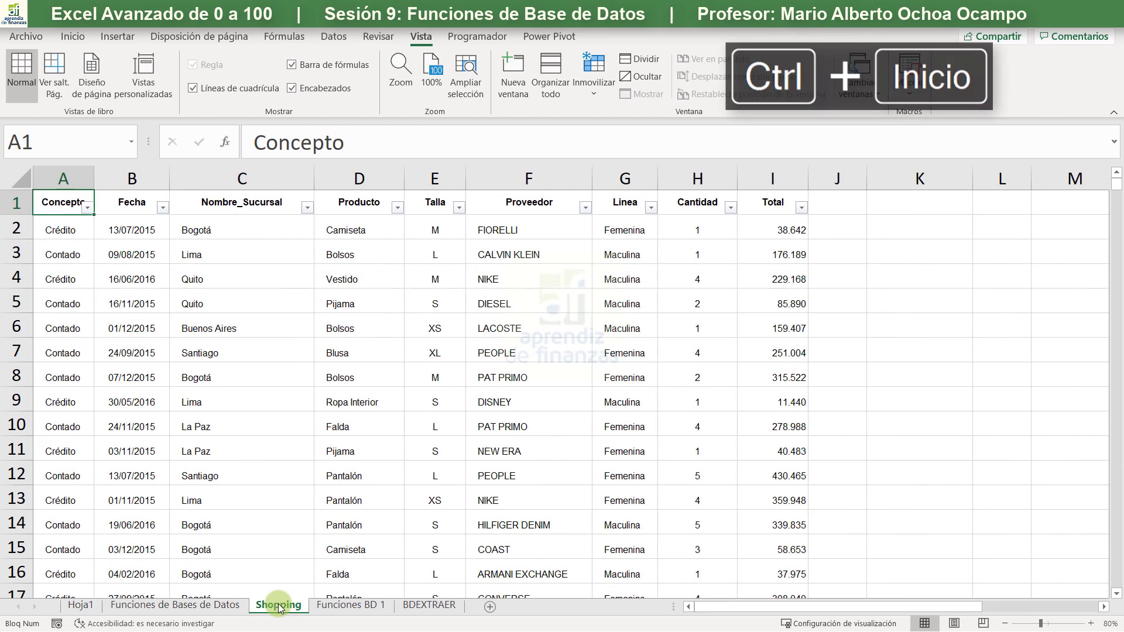
drag(64, 178, 736, 233)
click(571, 442)
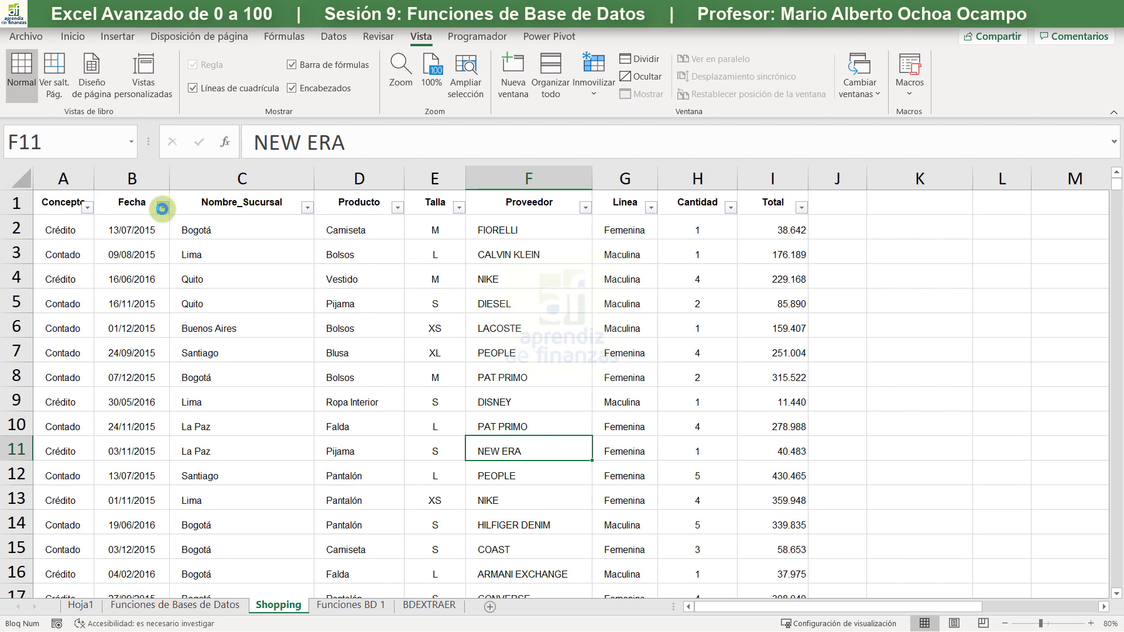
Examine the filter lists of the Fecha, Nombre_Sucursal and Producto columns on the Shopping sheet
click(162, 208)
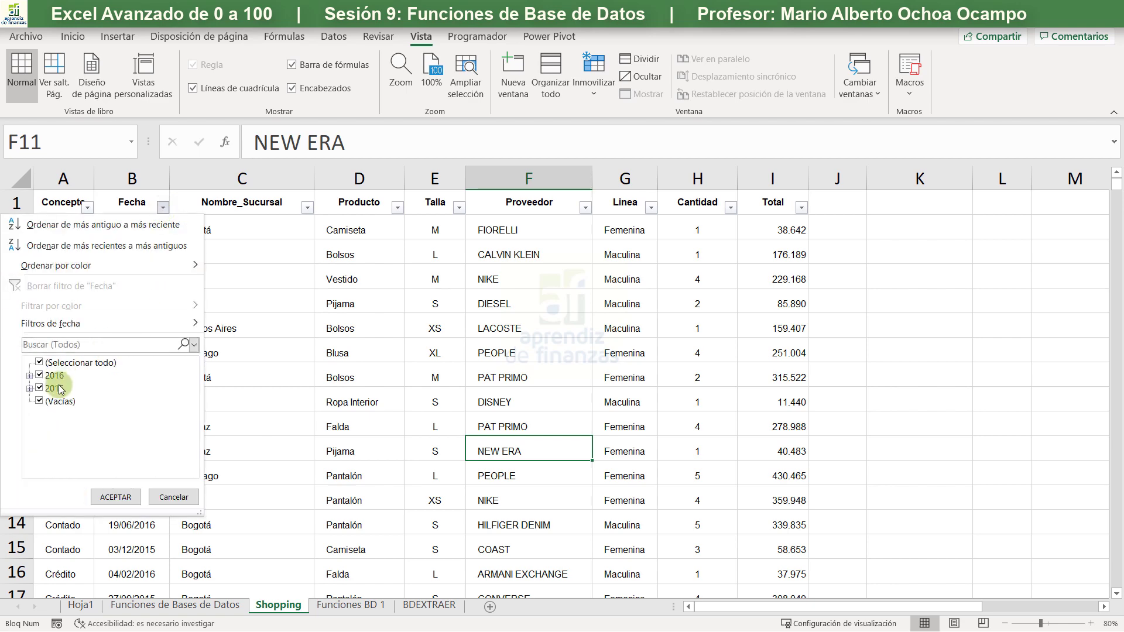
click(235, 208)
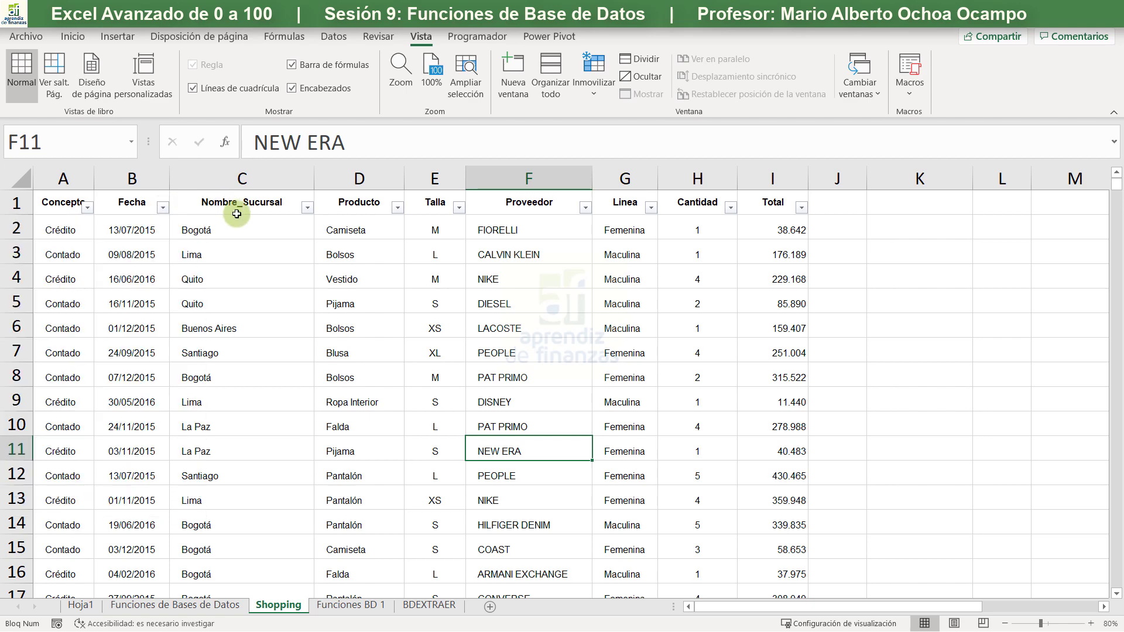
click(308, 208)
scroll(260, 370, down, 1)
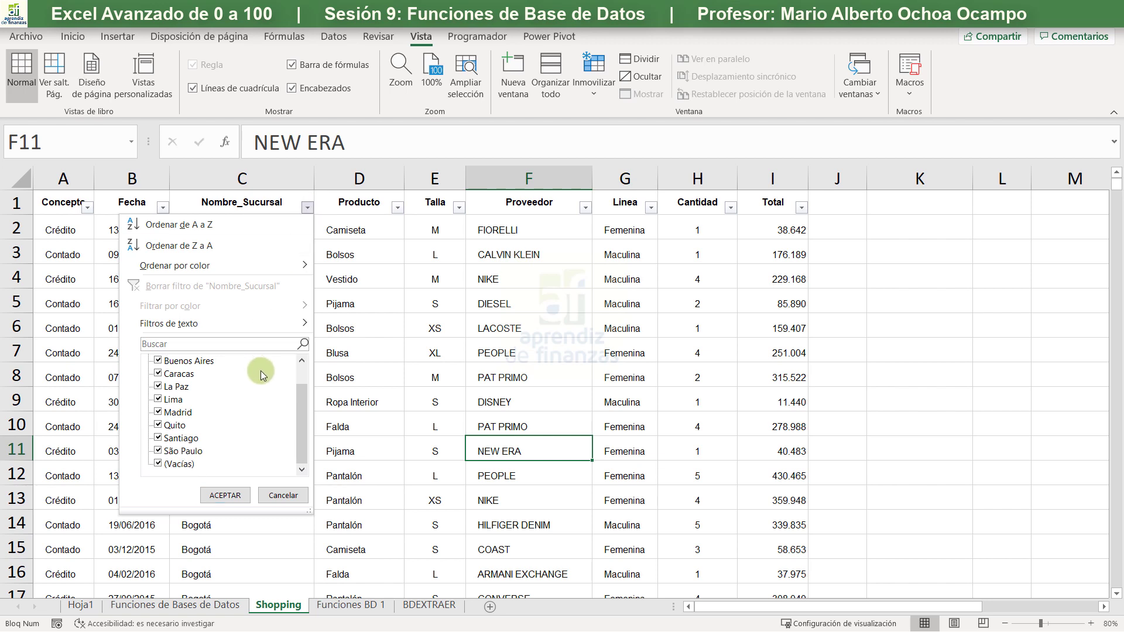
scroll(261, 374, up, 1)
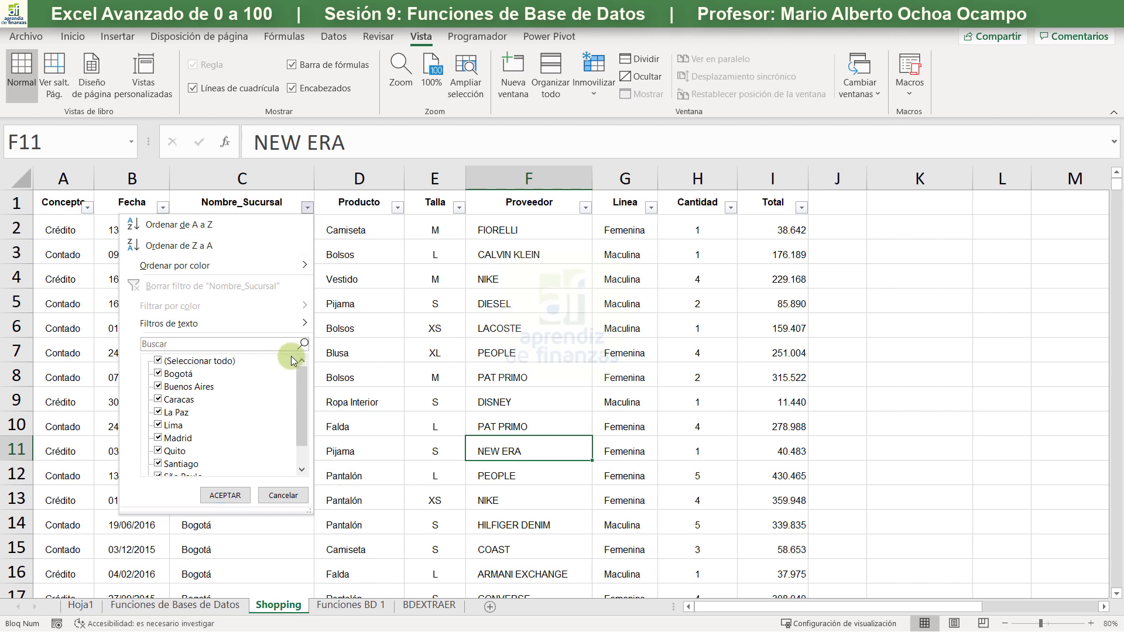
click(348, 343)
click(396, 209)
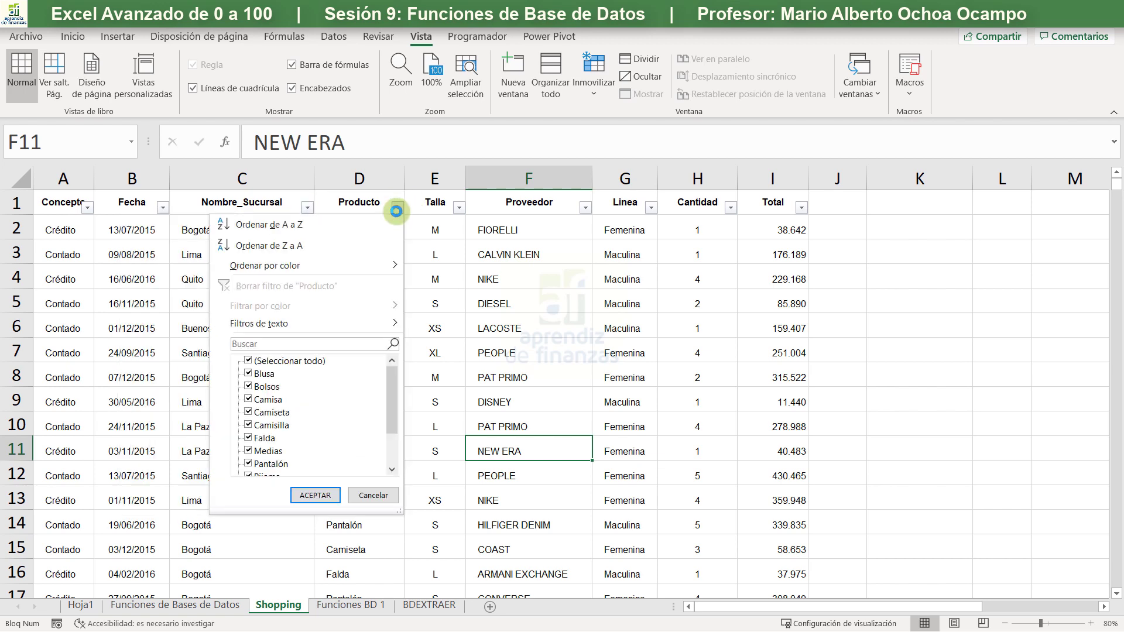
scroll(324, 374, down, 2)
click(419, 291)
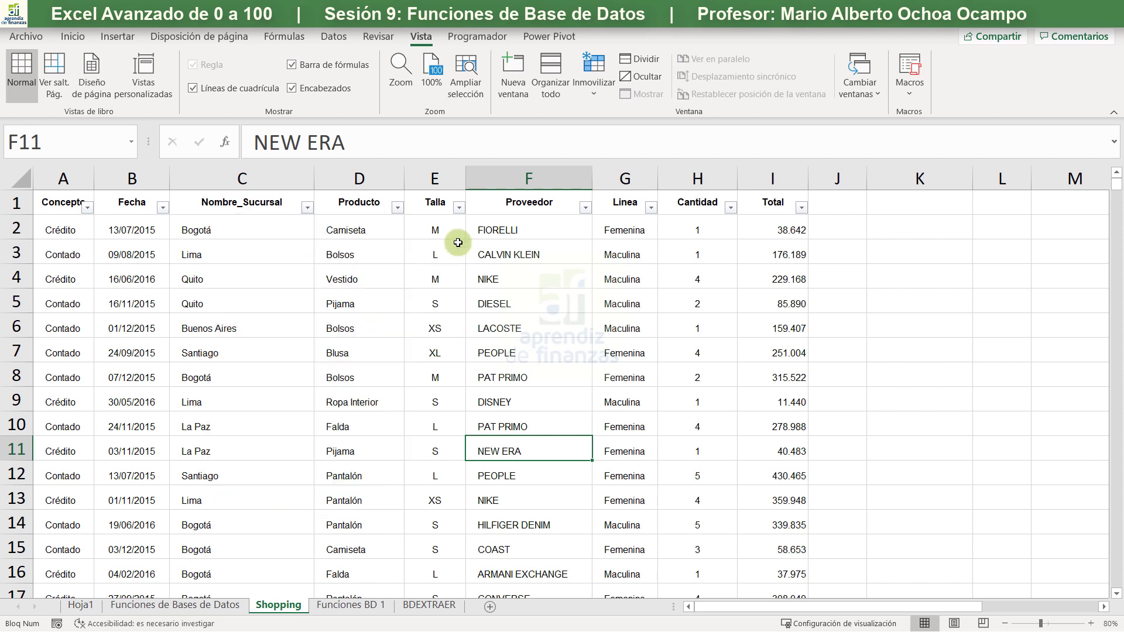
Examine the Talla and Proveedor headers and the filter lists of the Linea, Cantidad and Total columns
click(454, 206)
click(460, 207)
click(460, 207)
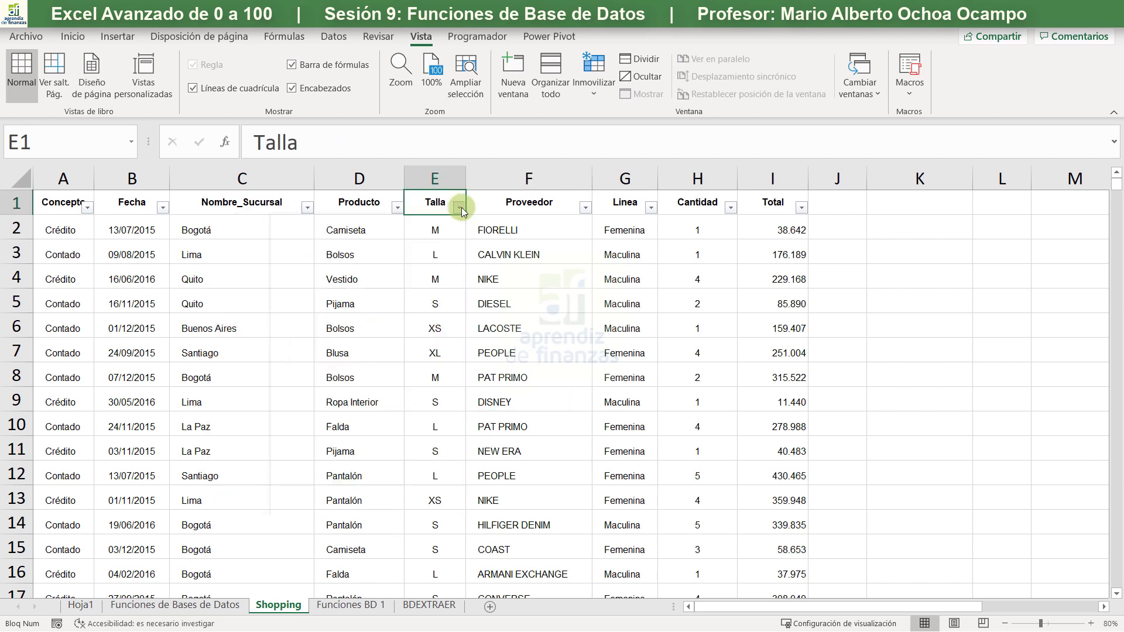
click(530, 202)
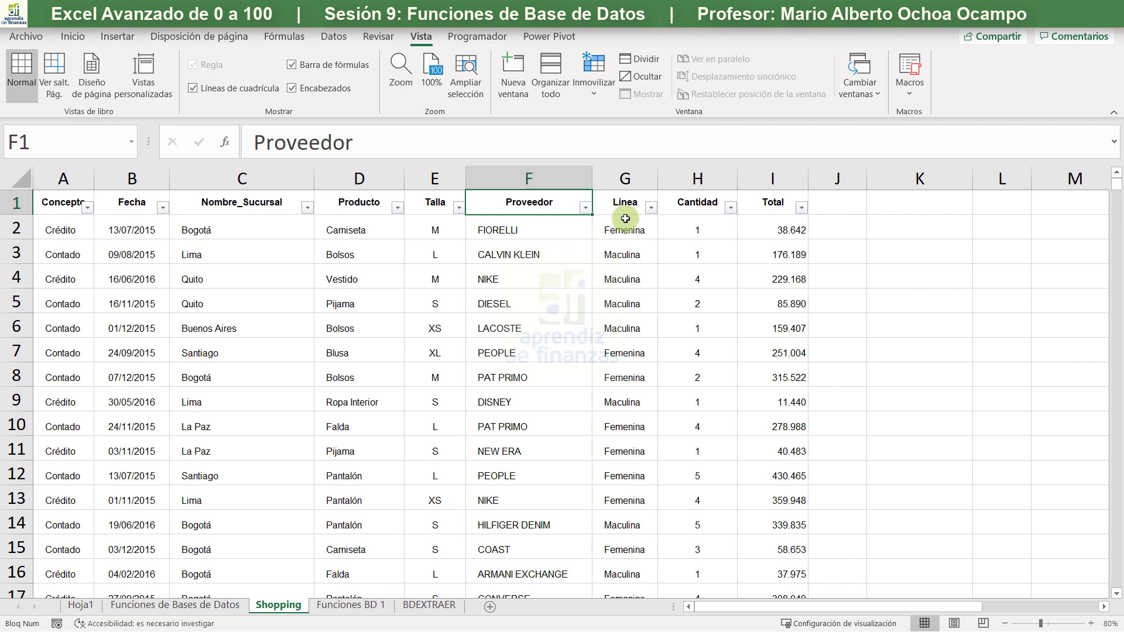
click(646, 206)
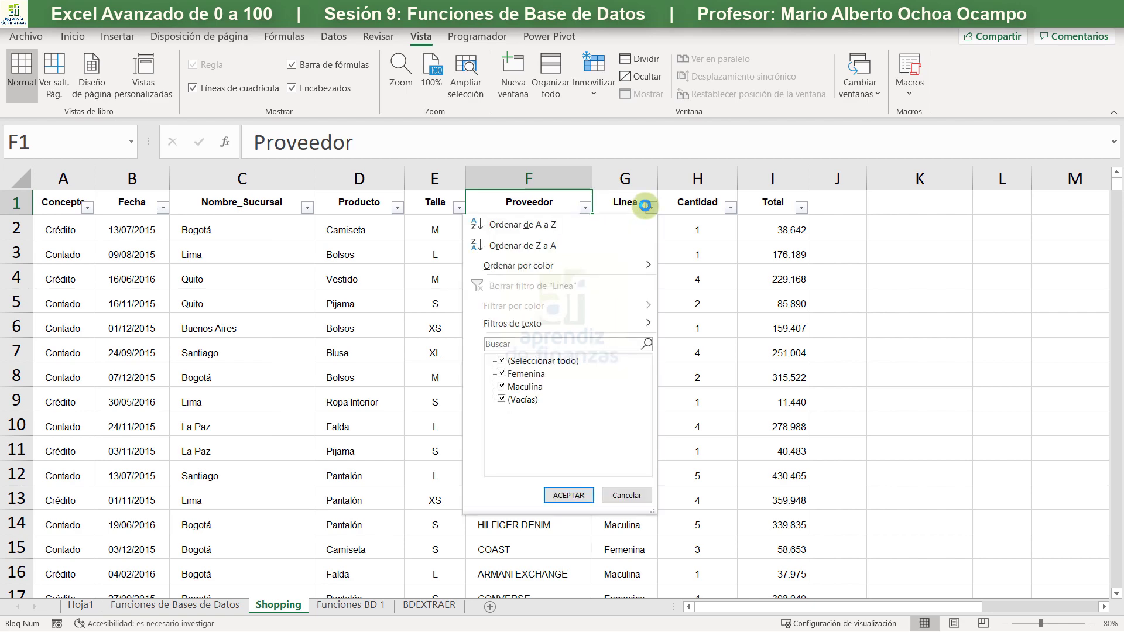
click(646, 207)
click(730, 207)
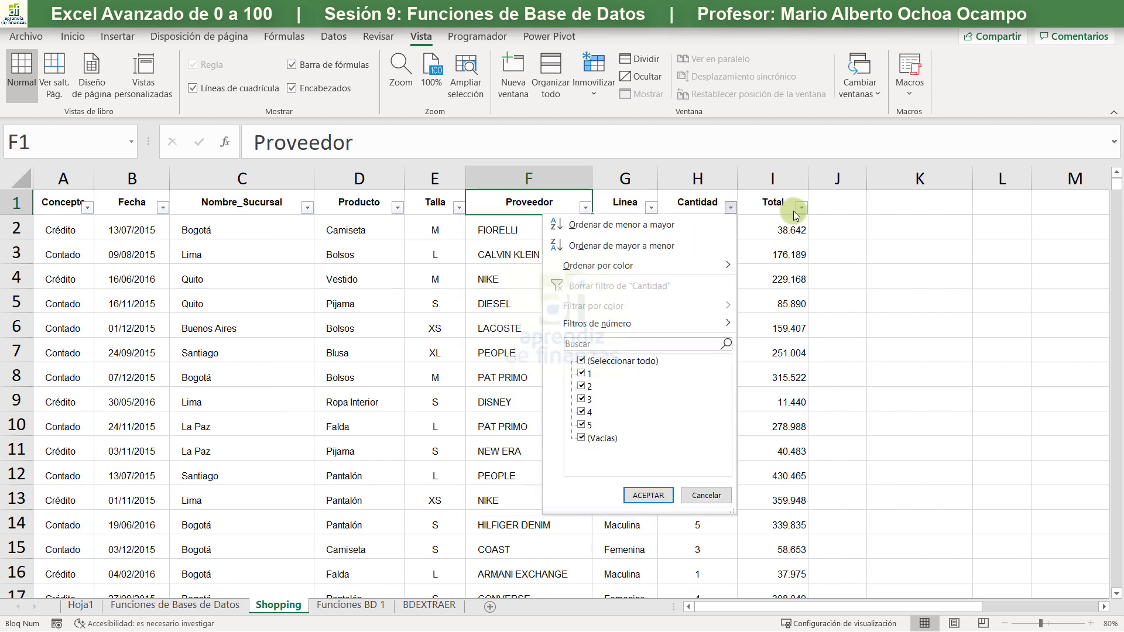
click(795, 211)
click(800, 208)
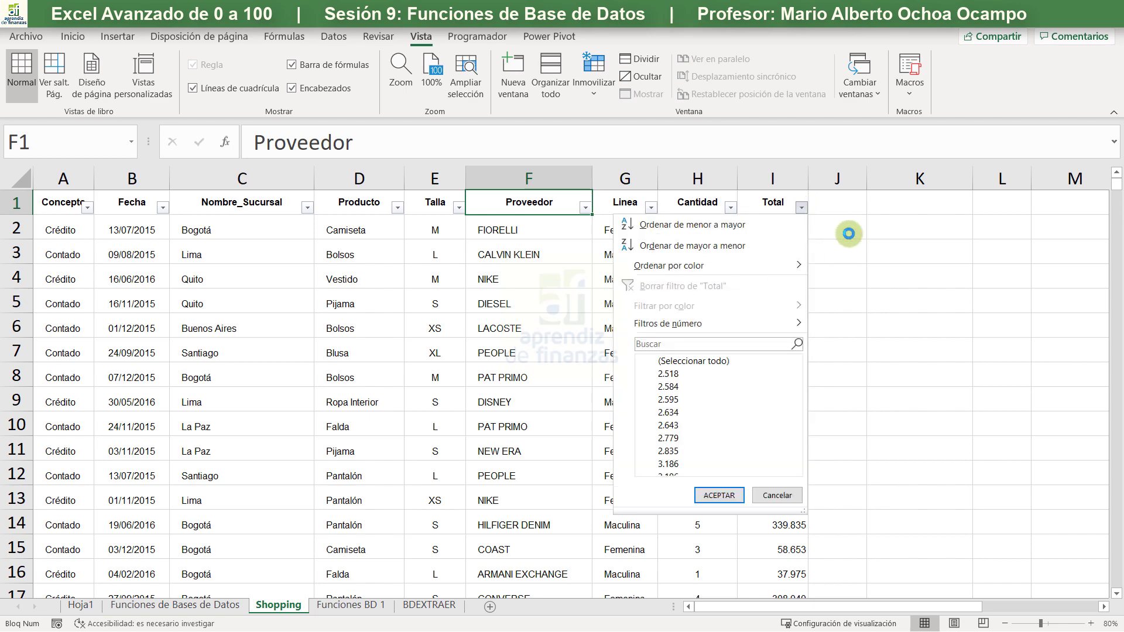
click(848, 234)
scroll(660, 328, down, 2)
scroll(660, 329, up, 2)
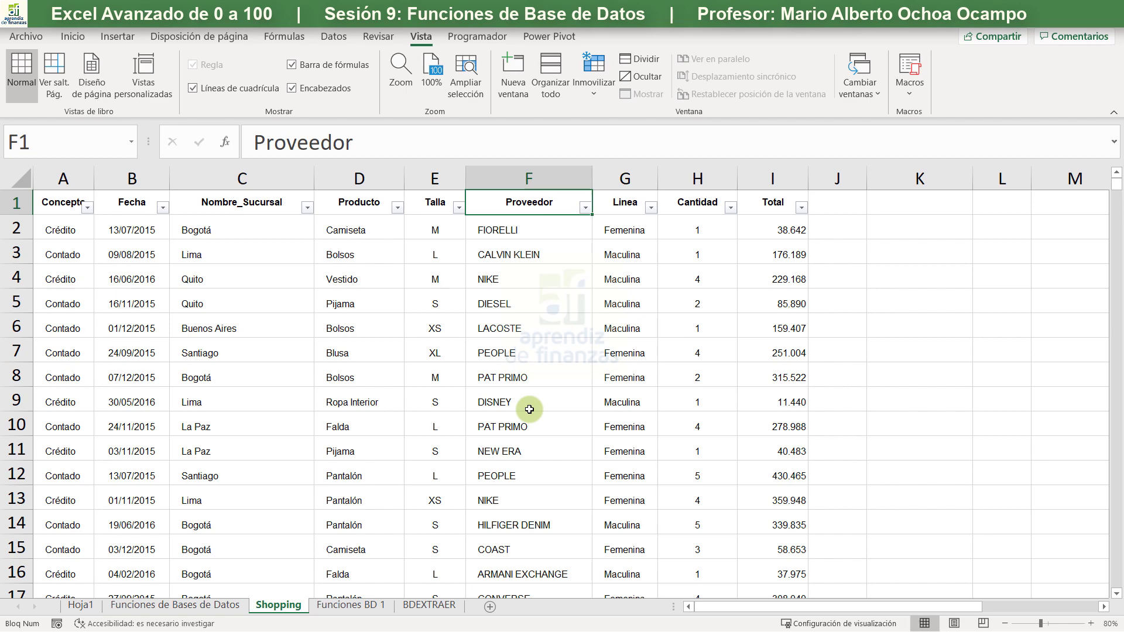
On the Funciones BD 1 sheet, examine the criteria range and the function blocks beneath the last database record
click(358, 609)
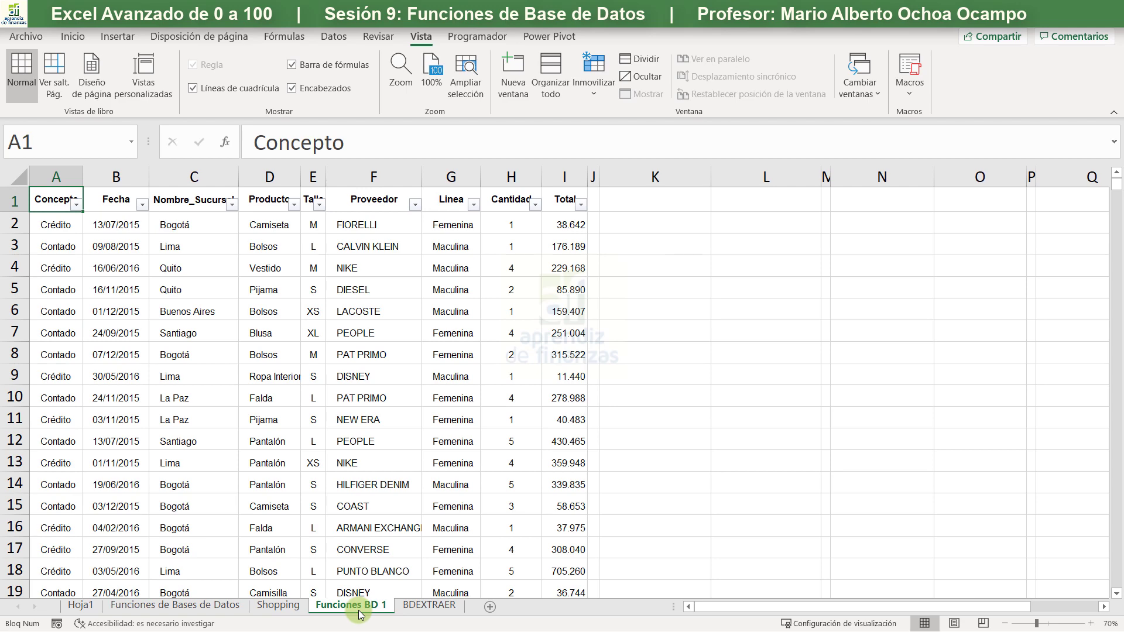
key(ctrl+Down)
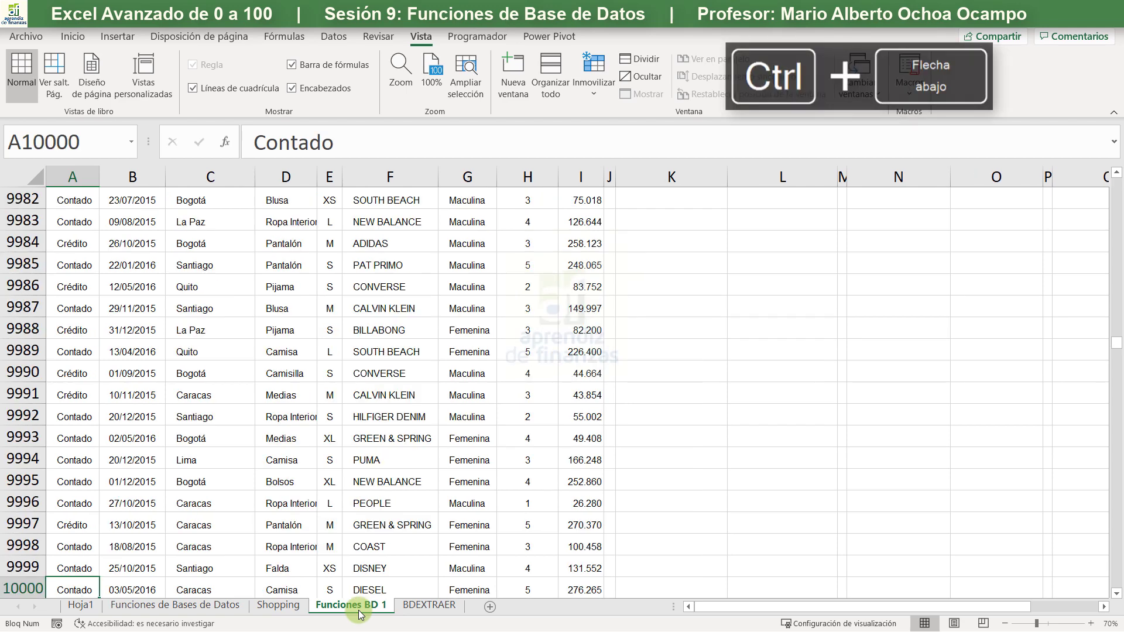
key(Down)
key(Down)
key(Down)
key(Down)
key(Down)
key(Down)
key(Down)
key(Down)
key(Down)
key(Down)
key(Down)
key(Down)
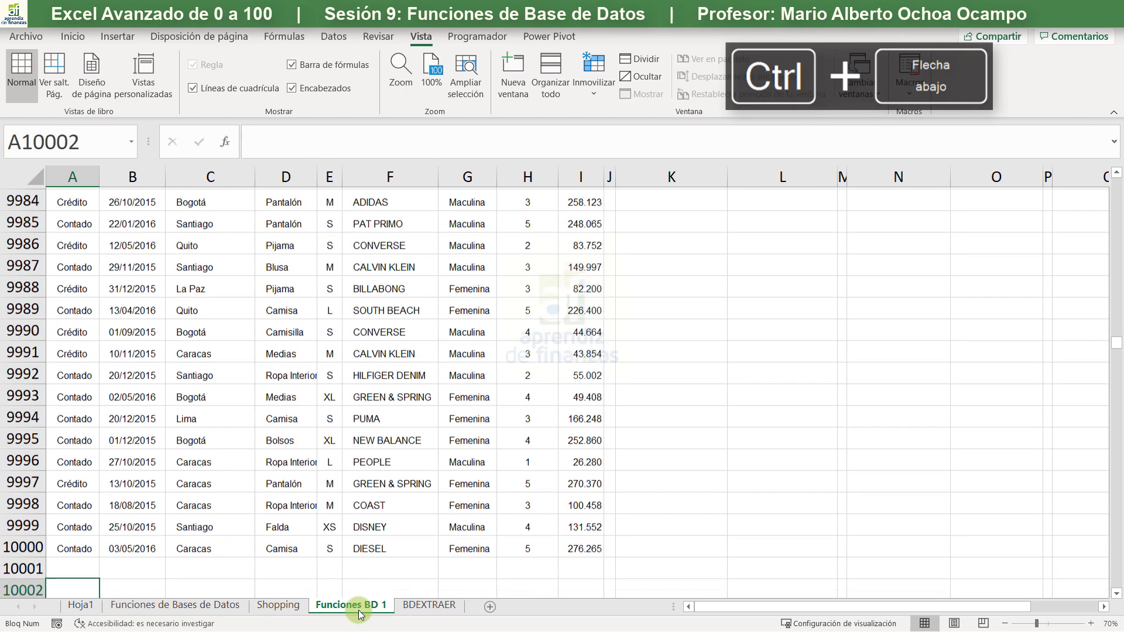
key(Down)
key(Down)
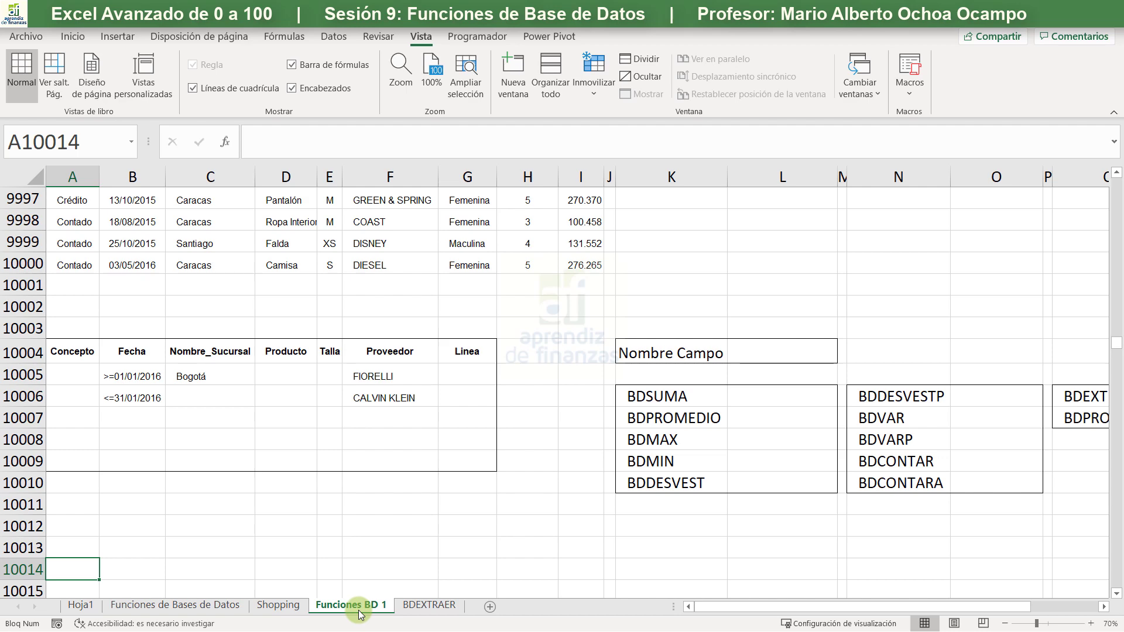
scroll(219, 281, up, 2)
scroll(81, 329, down, 2)
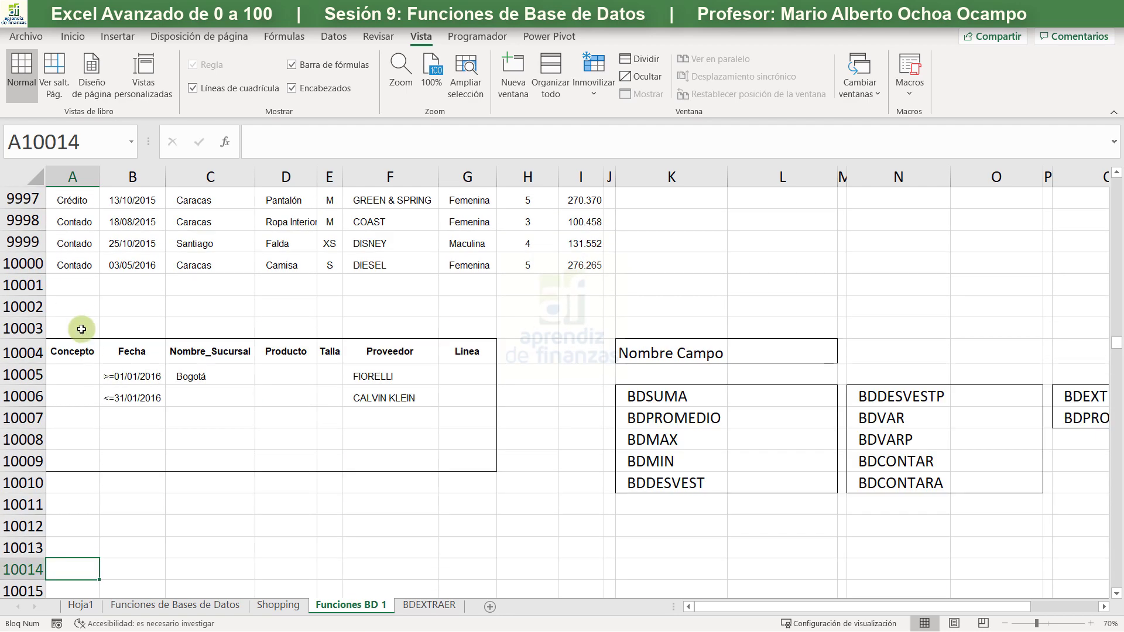
Split the window horizontally above row 10001 and bring the database's header row into the upper pane
click(73, 285)
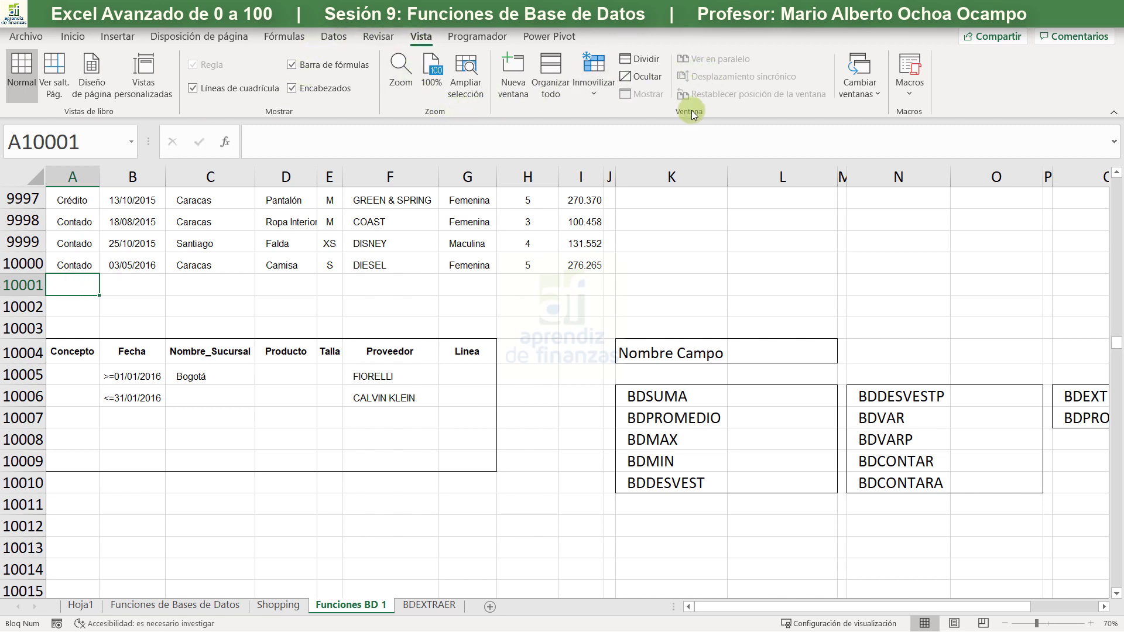
click(639, 58)
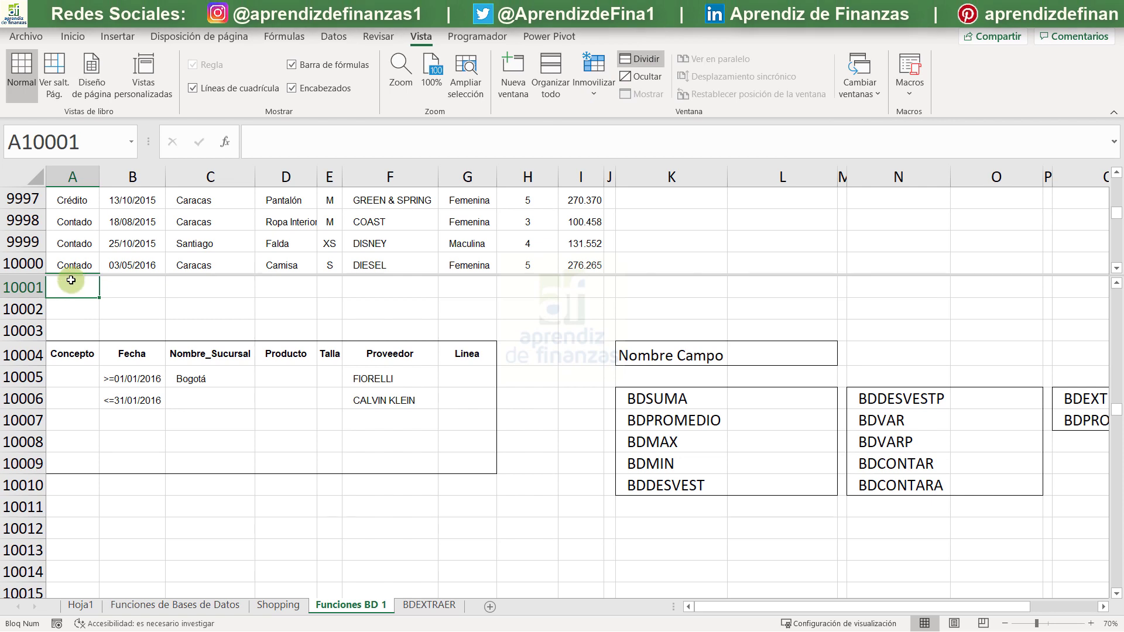
click(122, 244)
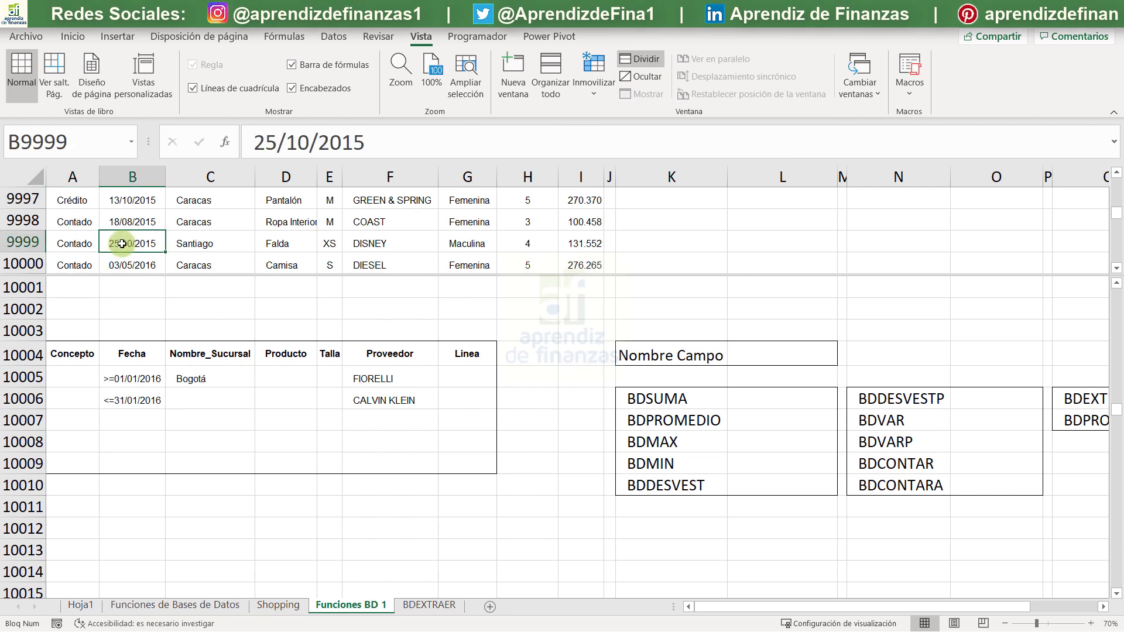
key(ctrl+Up)
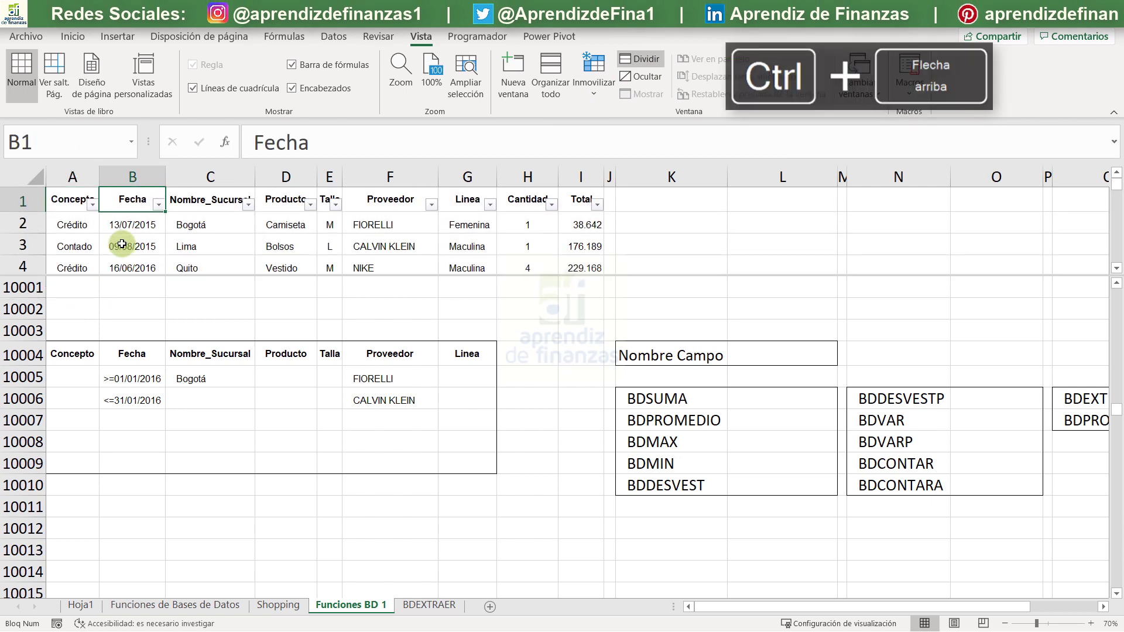
key(Down)
key(ctrl+Up)
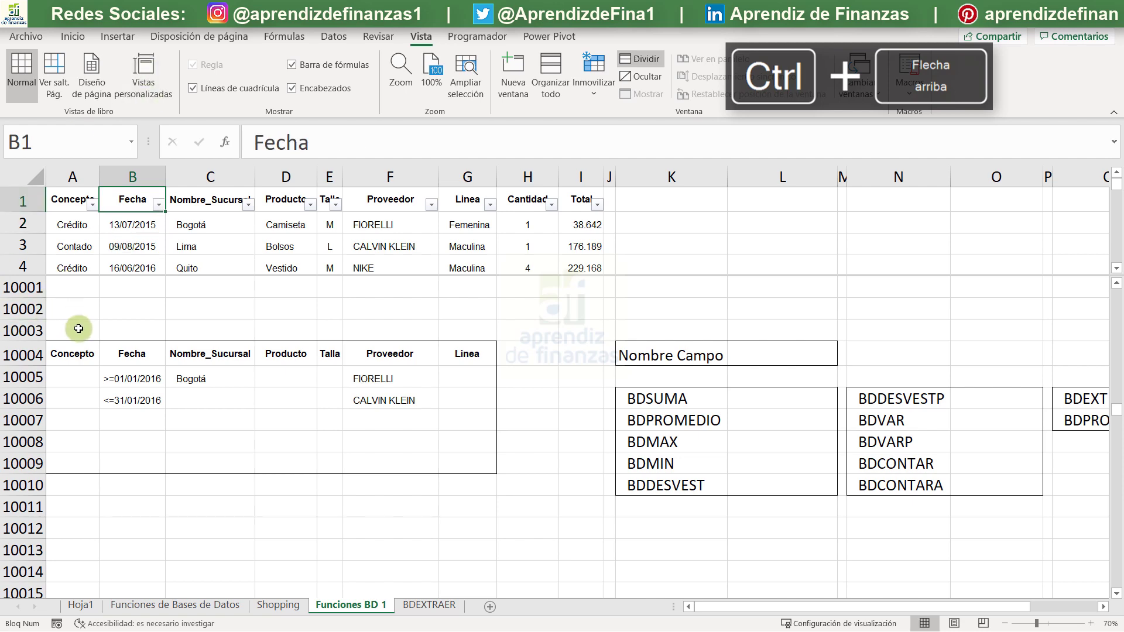
Enlarge the upper pane to show database rows 1 to 9, keeping the criteria range in view in the lower pane
scroll(82, 323, down, 1)
scroll(83, 323, up, 1)
click(92, 314)
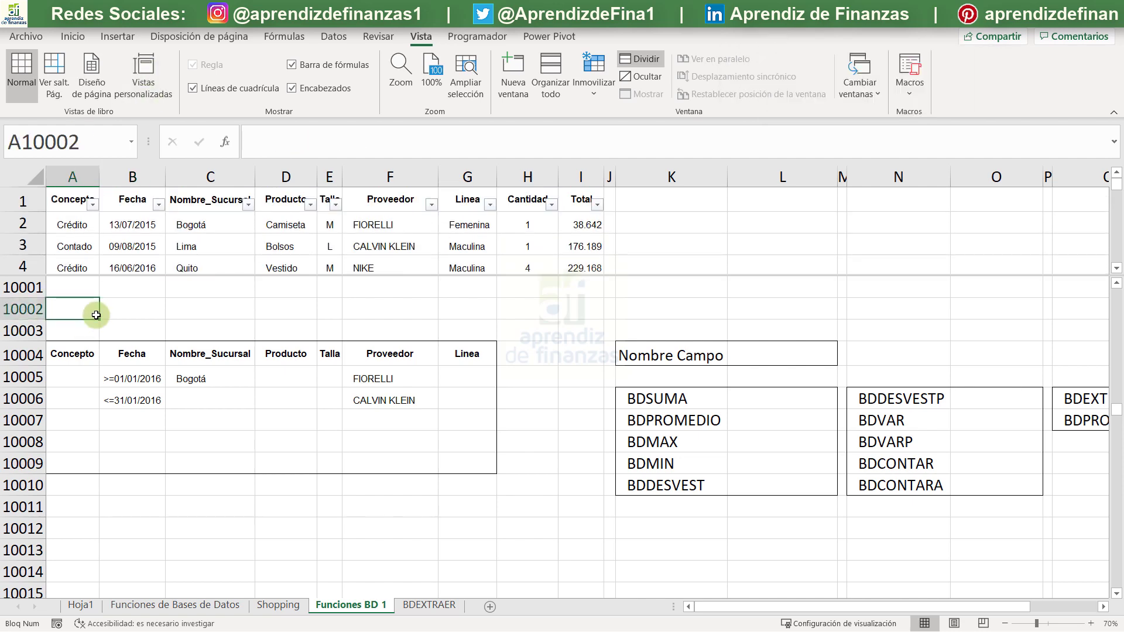
scroll(94, 299, up, 3)
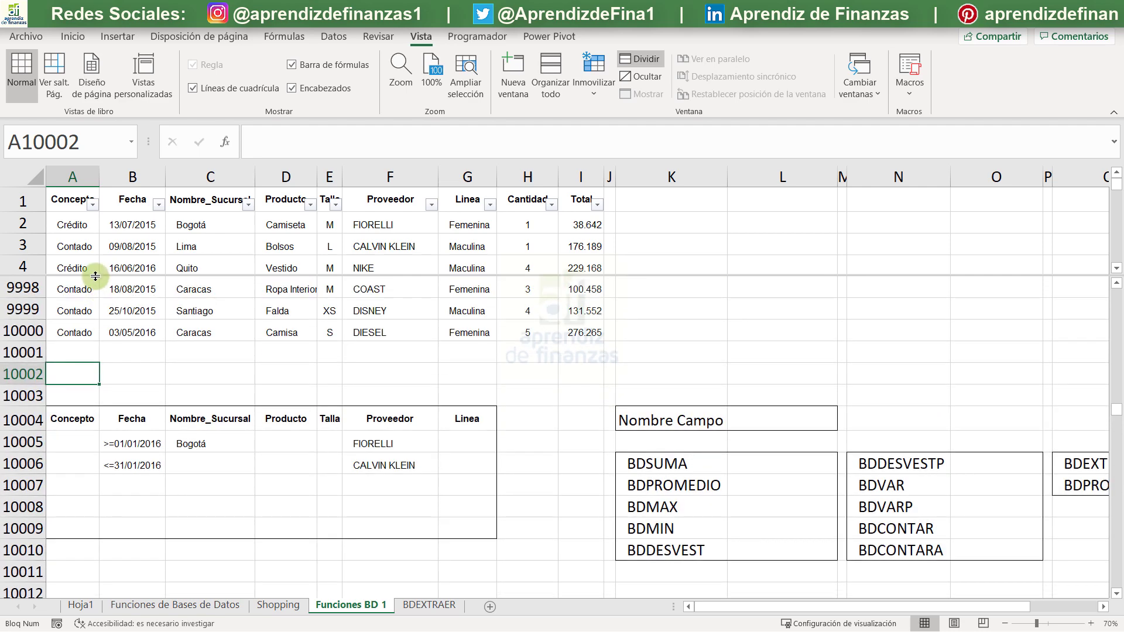
drag(95, 276, 97, 386)
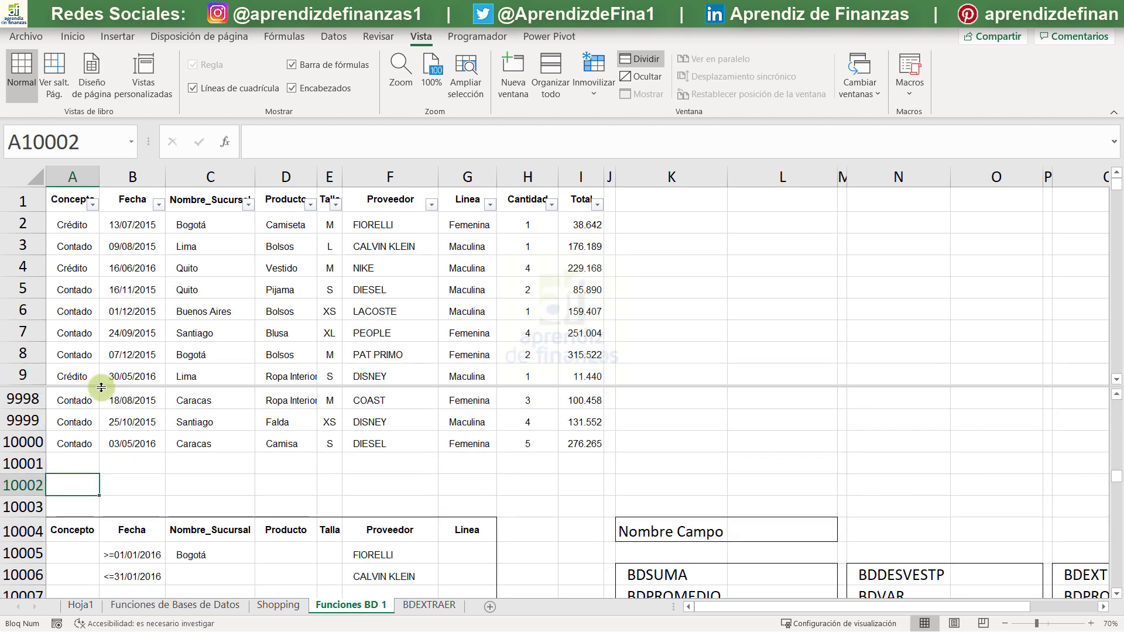
scroll(94, 445, down, 2)
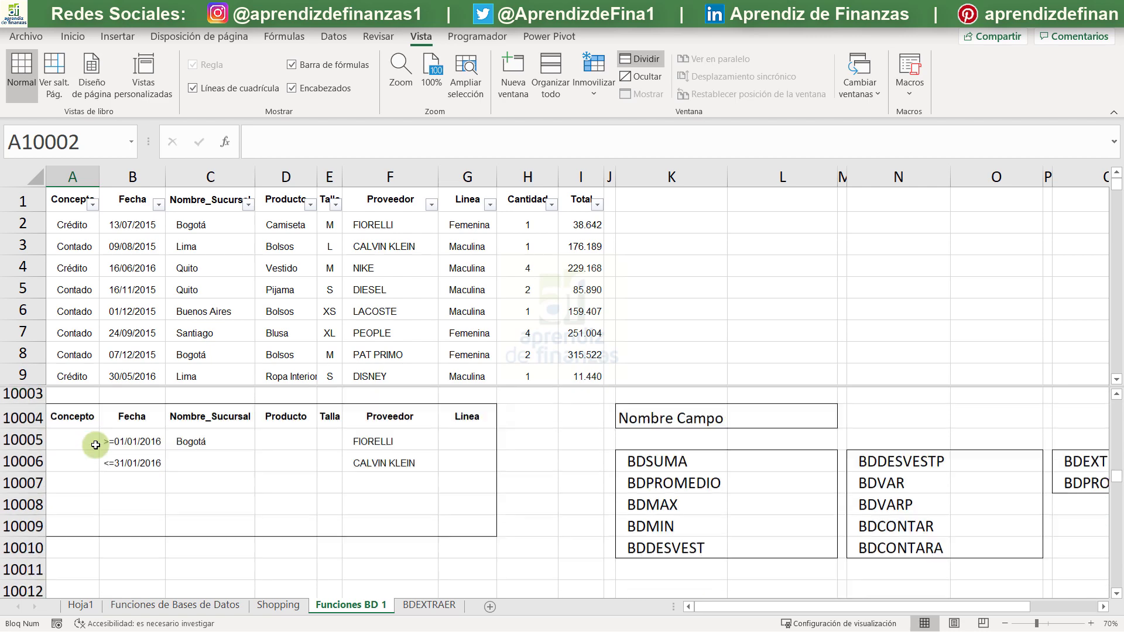
scroll(213, 455, up, 1)
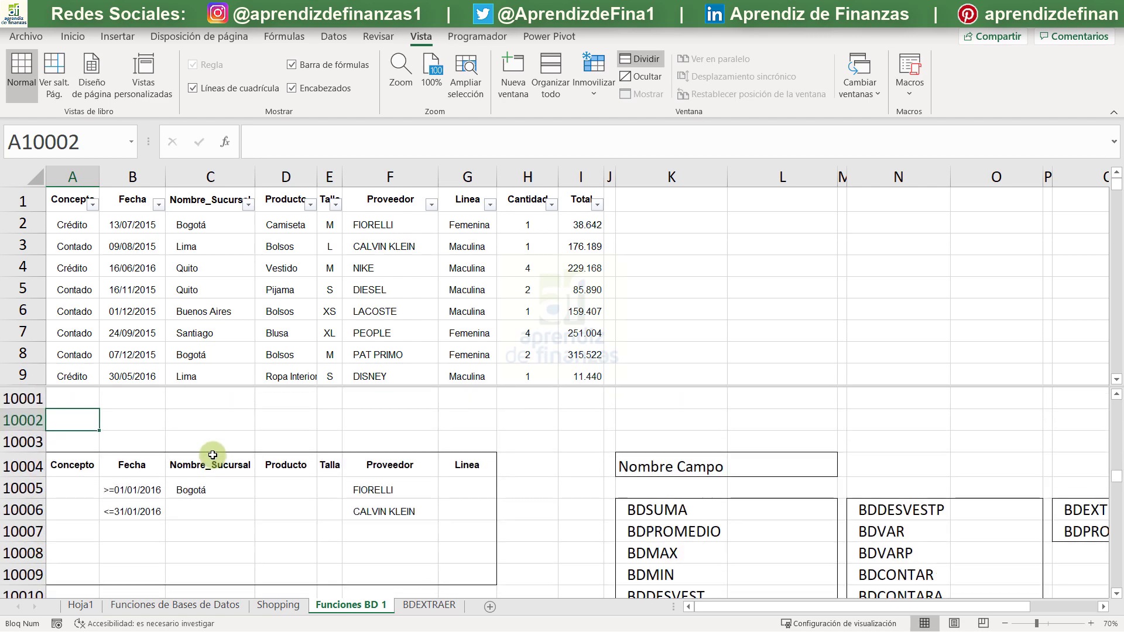
Clear the existing Fecha, Nombre_Sucursal and Proveedor criteria in rows 10005 and 10006 of the criteria range
key(Down)
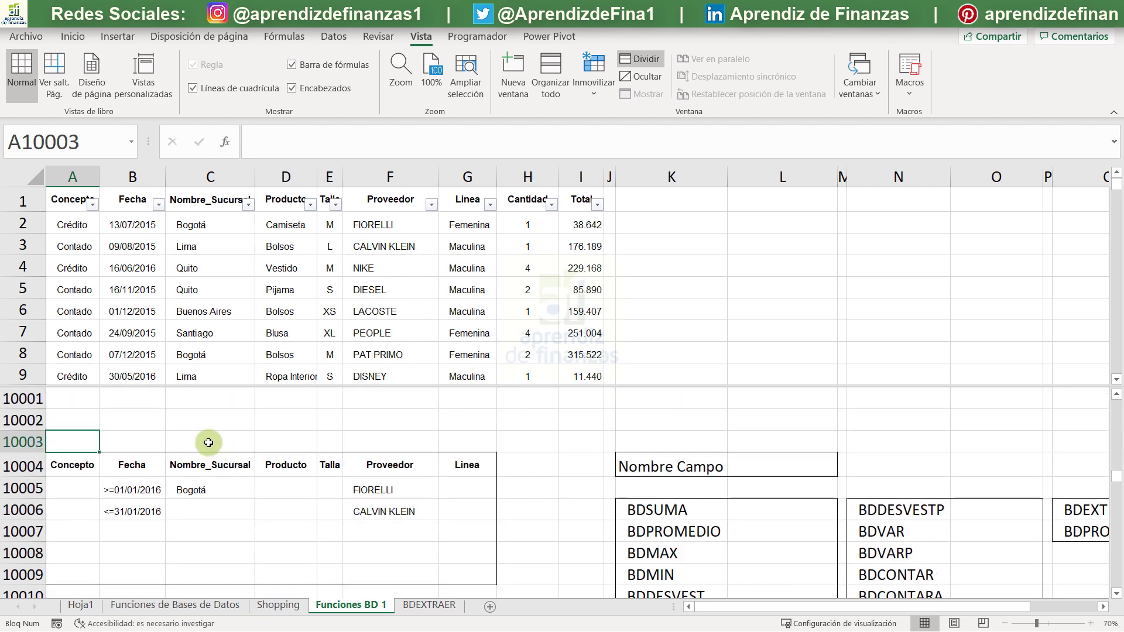
key(Down)
key(Down)
key(Down)
key(Down)
key(Down)
key(Down)
key(Down)
key(Down)
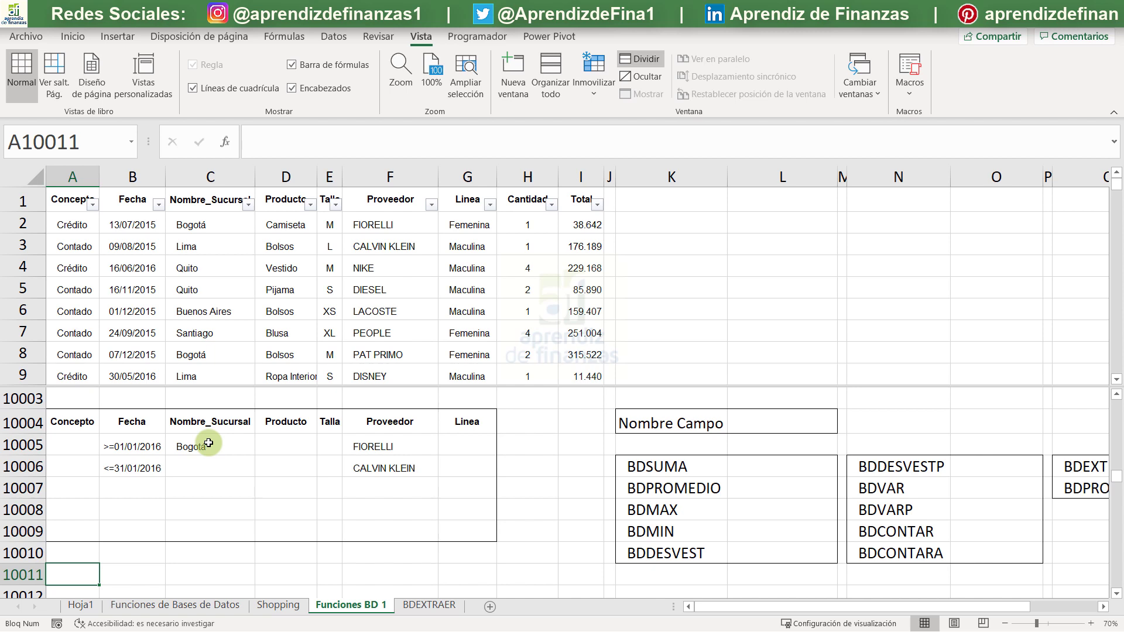
drag(150, 447, 421, 463)
key(Delete)
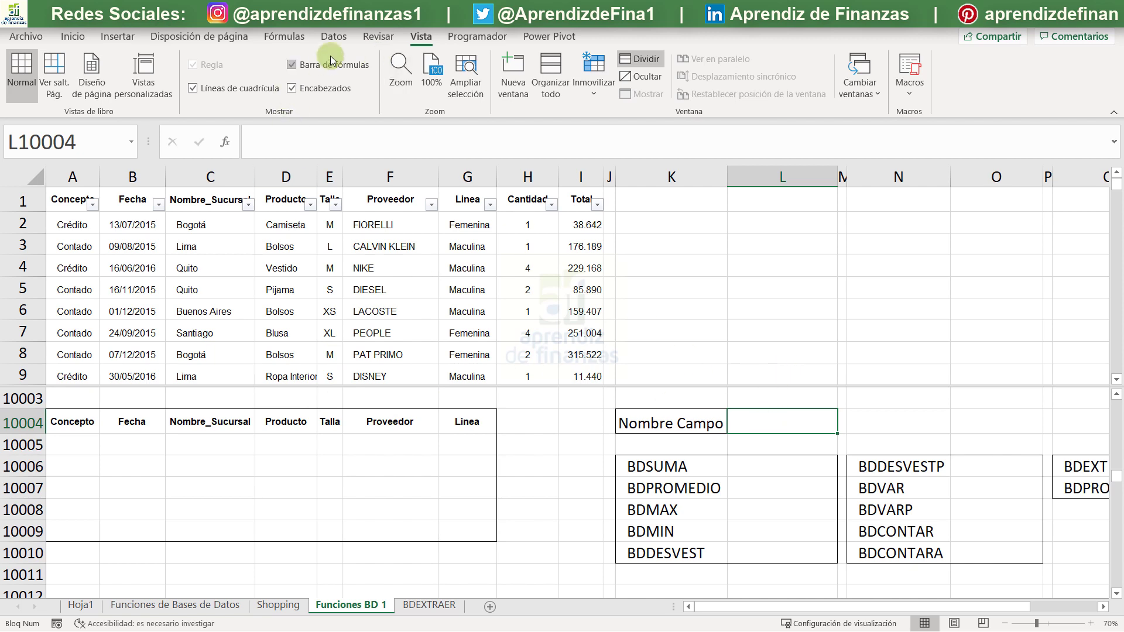
Add a list data validation to the Nombre Campo cell L10004, sourced from the criteria headers $A$10004:$G$10004
click(336, 39)
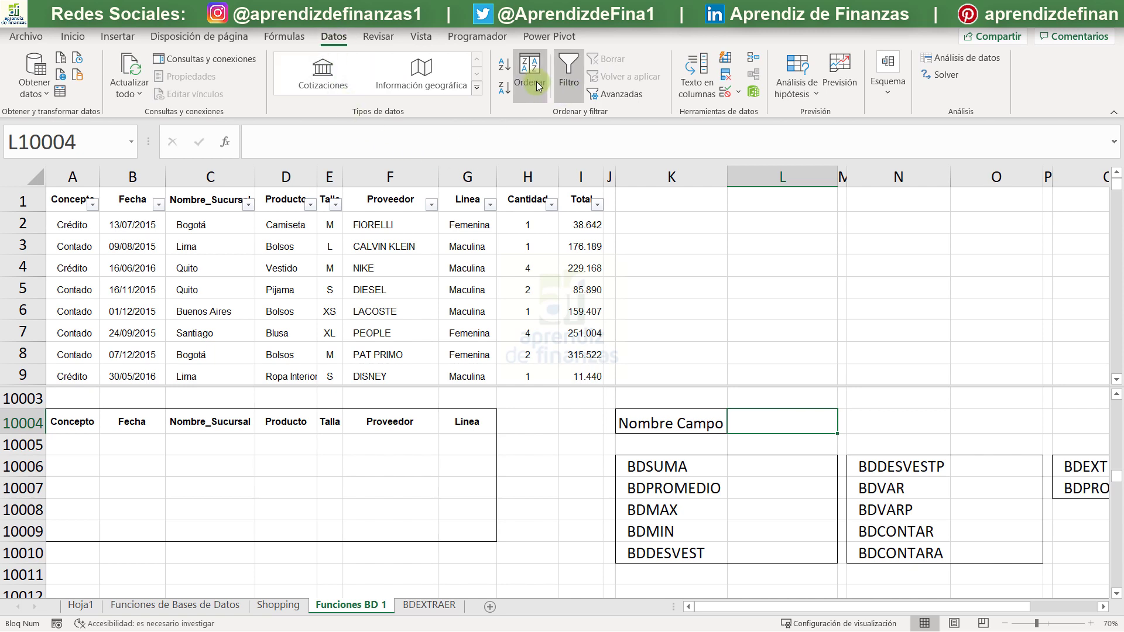
click(729, 93)
click(367, 294)
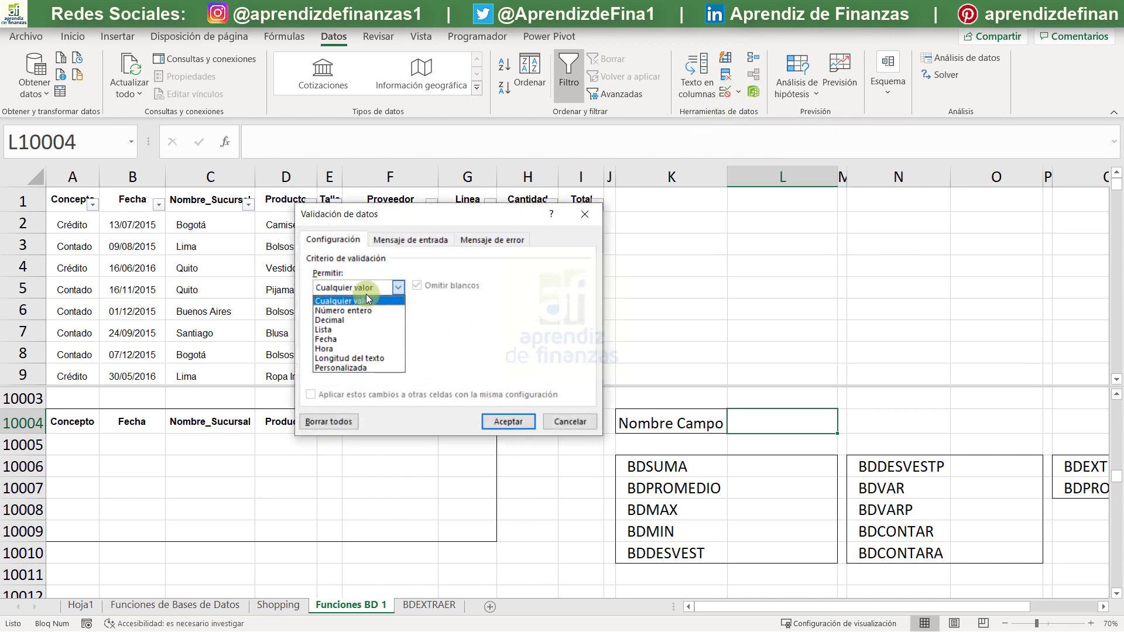
click(338, 329)
click(325, 347)
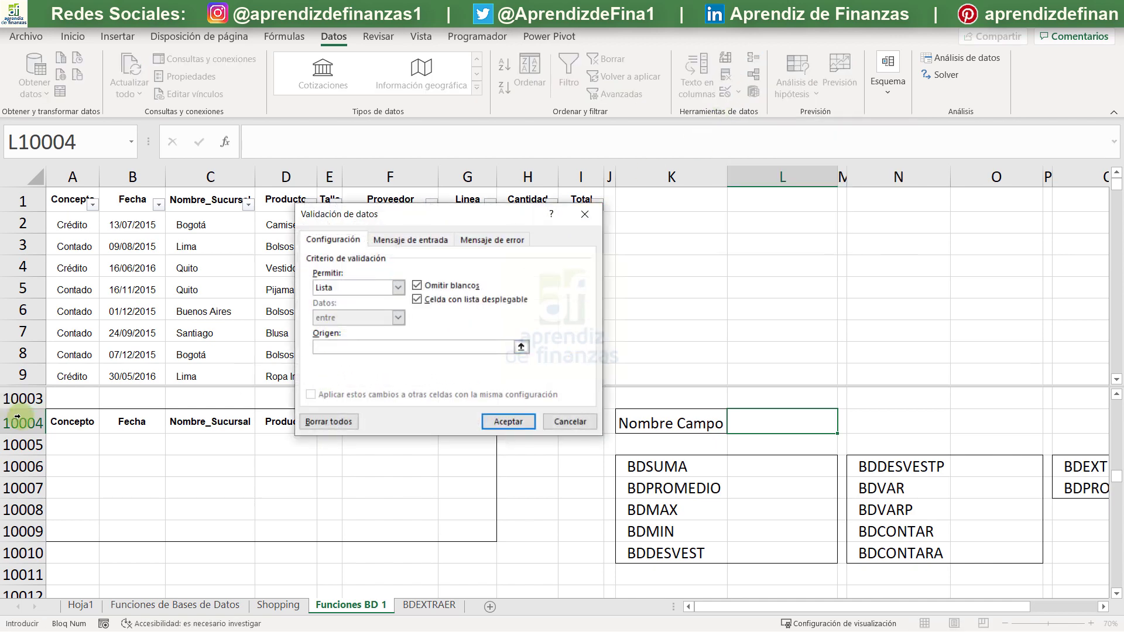
drag(65, 422, 456, 462)
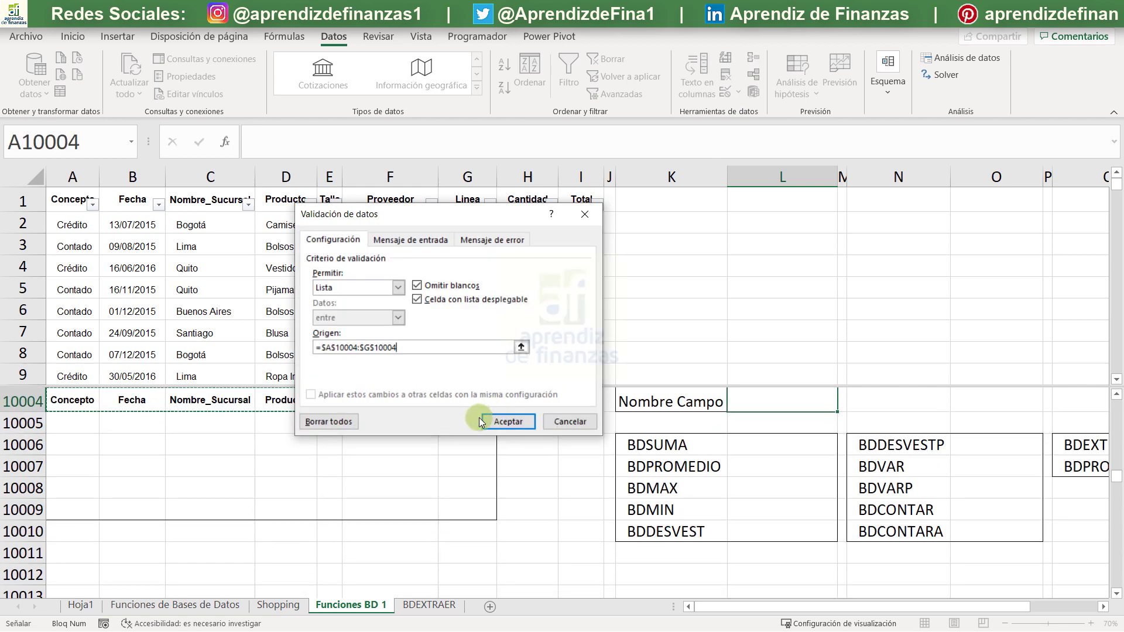
click(511, 419)
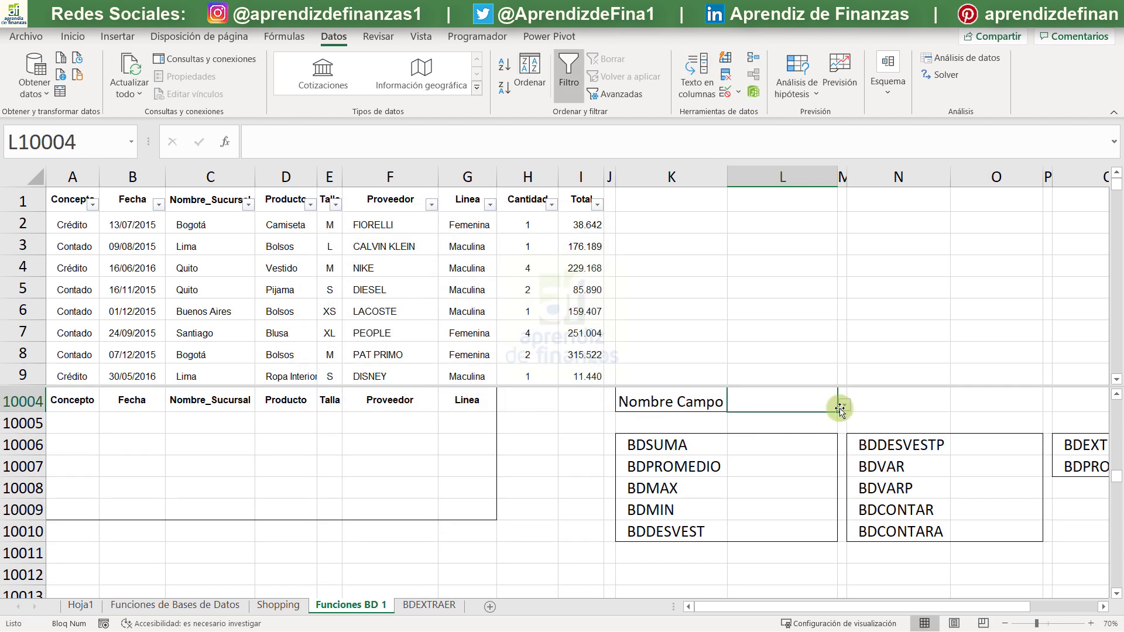
Try the drop-down list in L10004 by choosing Fecha, Producto and Proveedor in turn
click(843, 406)
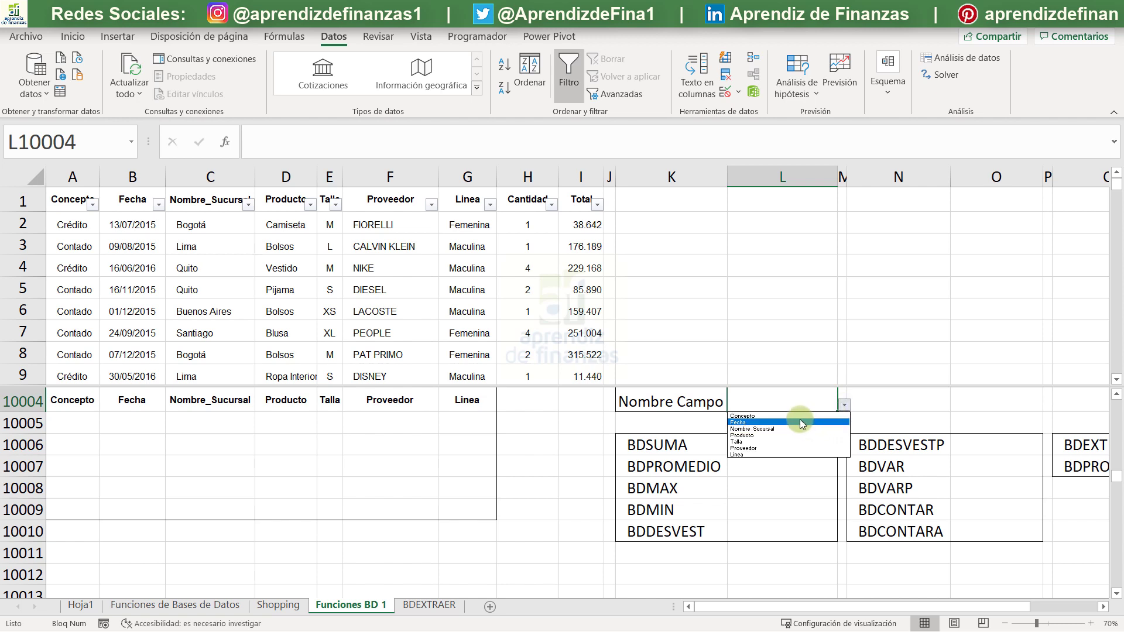
click(800, 420)
click(847, 401)
click(836, 402)
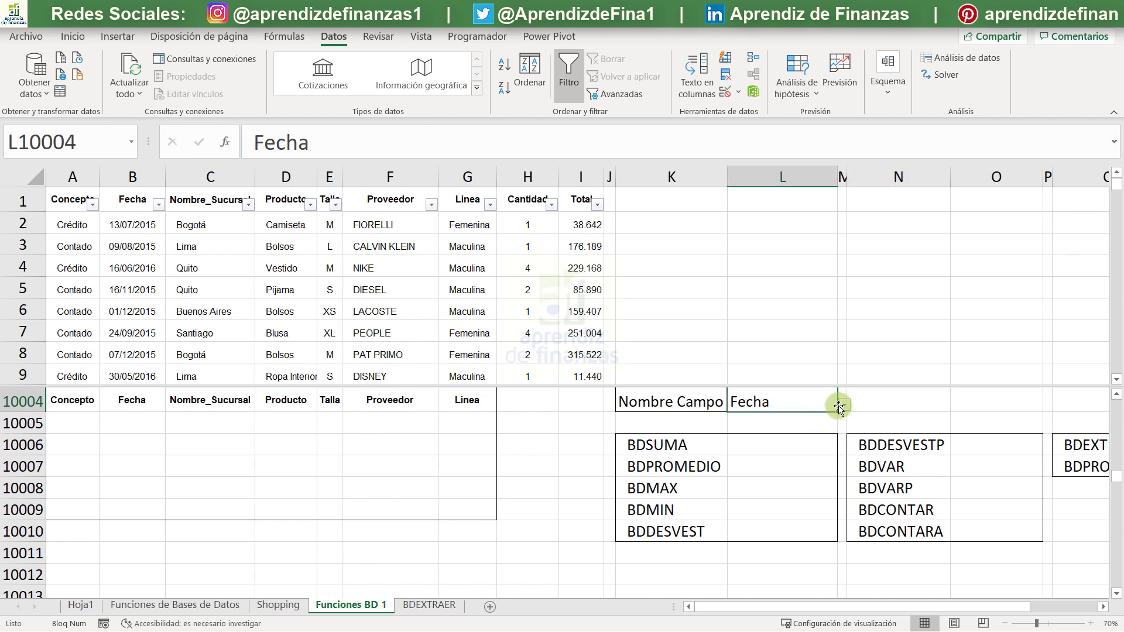
click(841, 403)
click(823, 408)
click(843, 404)
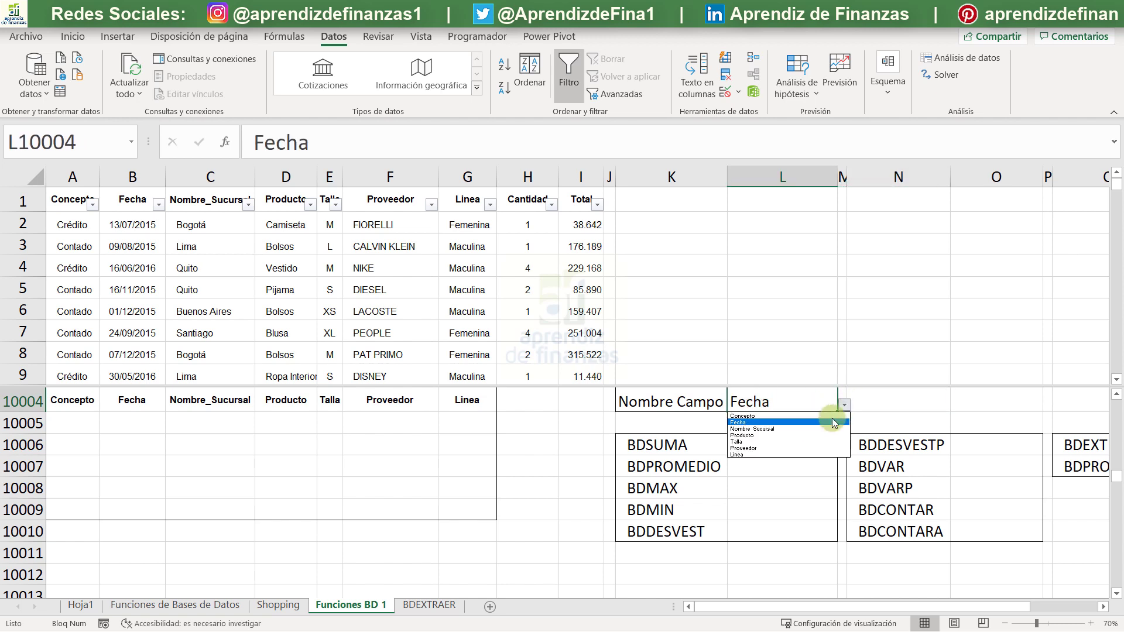
click(809, 435)
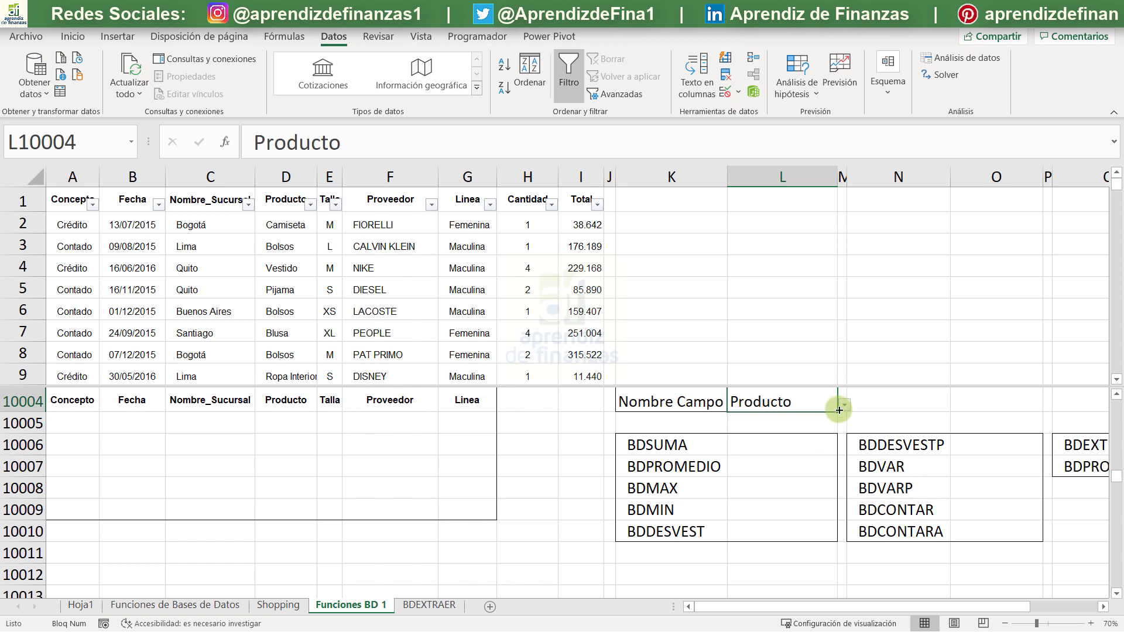
click(843, 407)
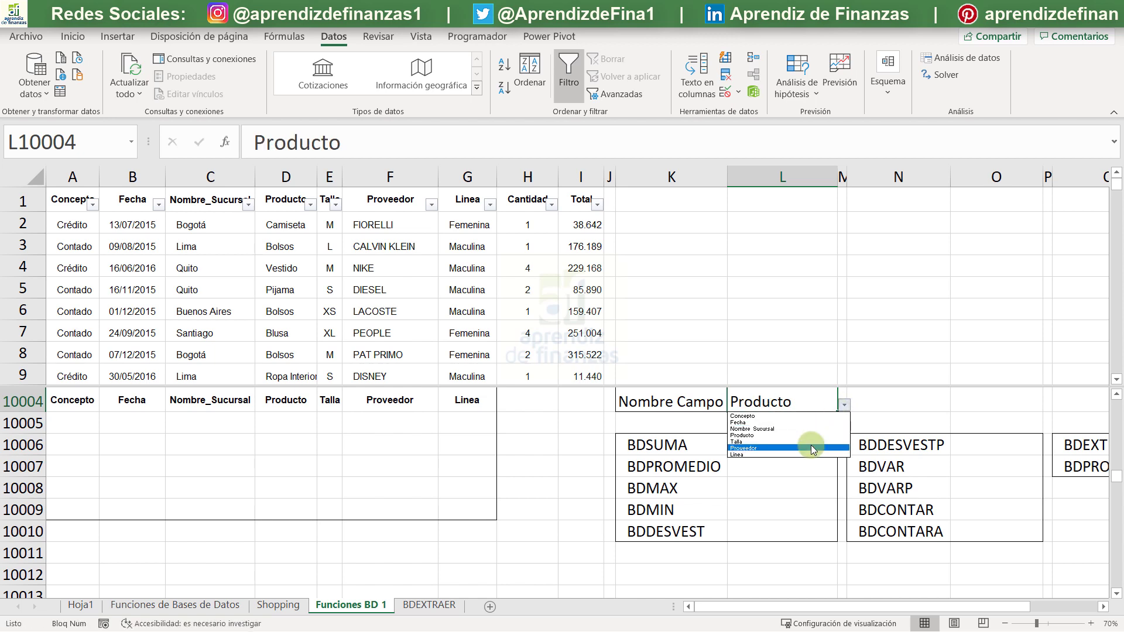
click(812, 448)
click(850, 405)
click(836, 409)
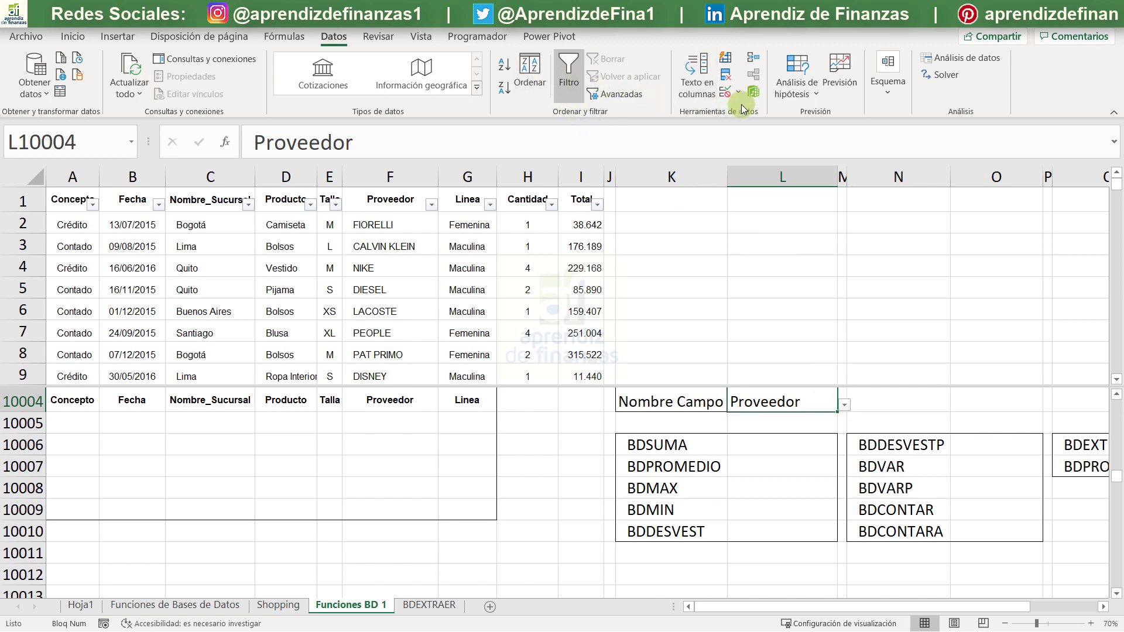
Replace the validation list source of L10004 with the database header row $A$1:$I$1
click(725, 92)
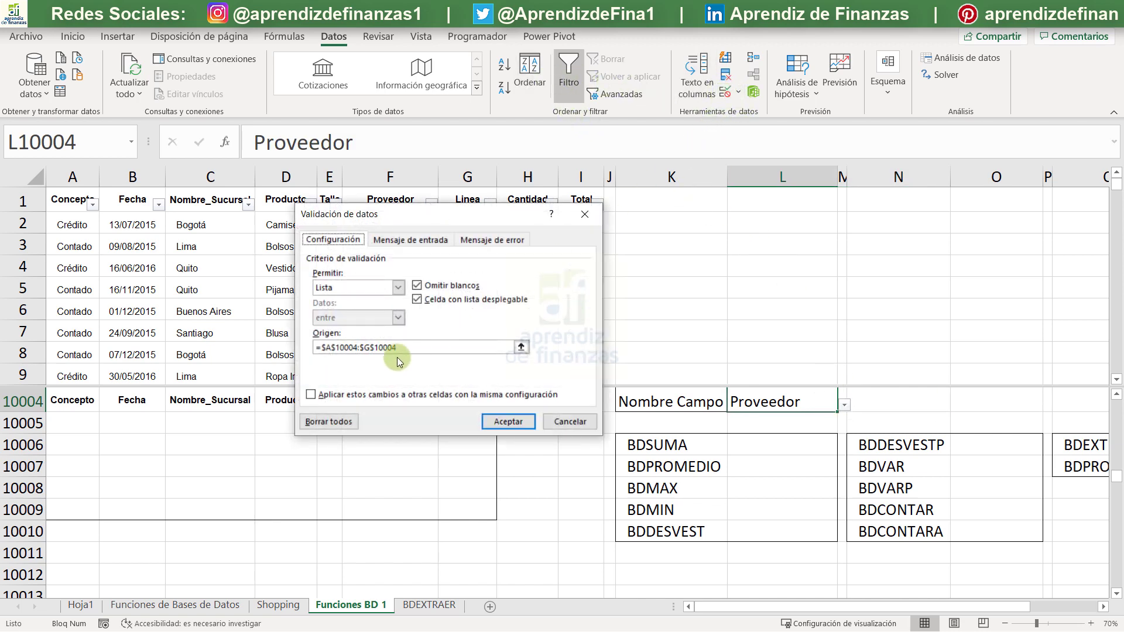
click(395, 350)
key(BackSpace)
key(BackSpace)
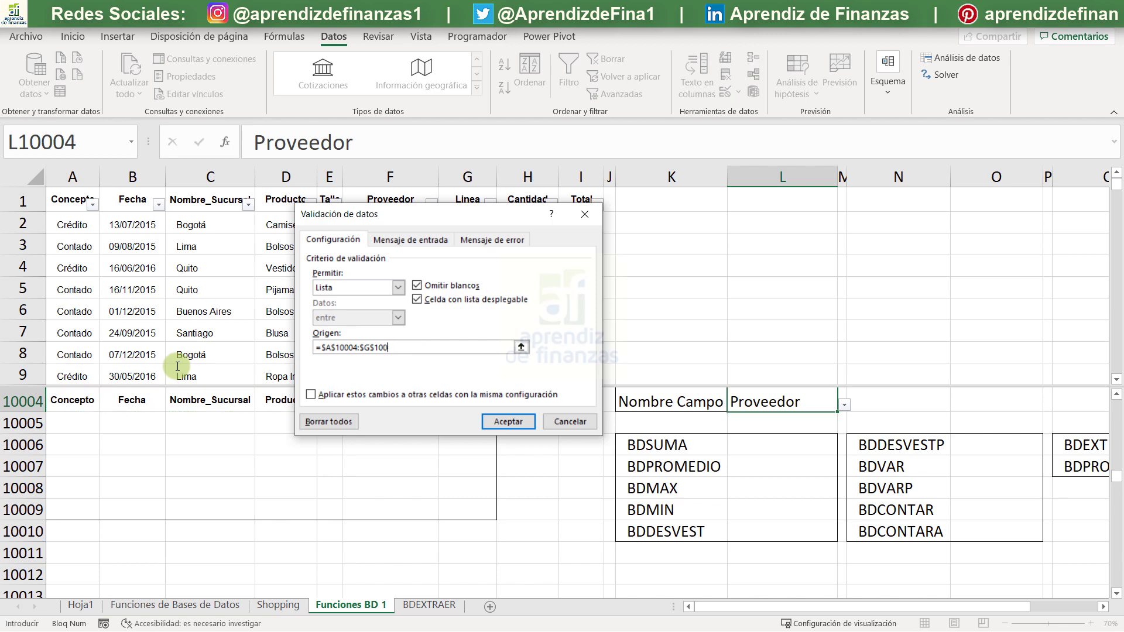
key(BackSpace)
key(BackSpace)
key(BackSpace)
key(BackSpace)
key(BackSpace)
key(BackSpace)
key(BackSpace)
key(BackSpace)
key(BackSpace)
key(BackSpace)
key(BackSpace)
key(BackSpace)
key(BackSpace)
key(BackSpace)
key(BackSpace)
key(BackSpace)
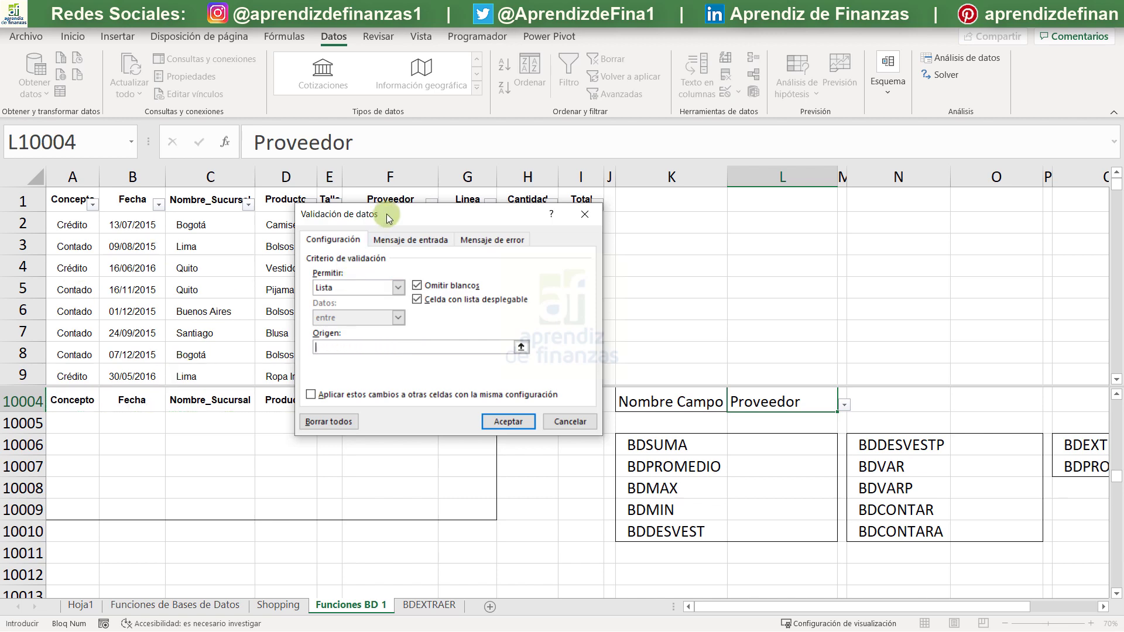
drag(386, 213, 819, 278)
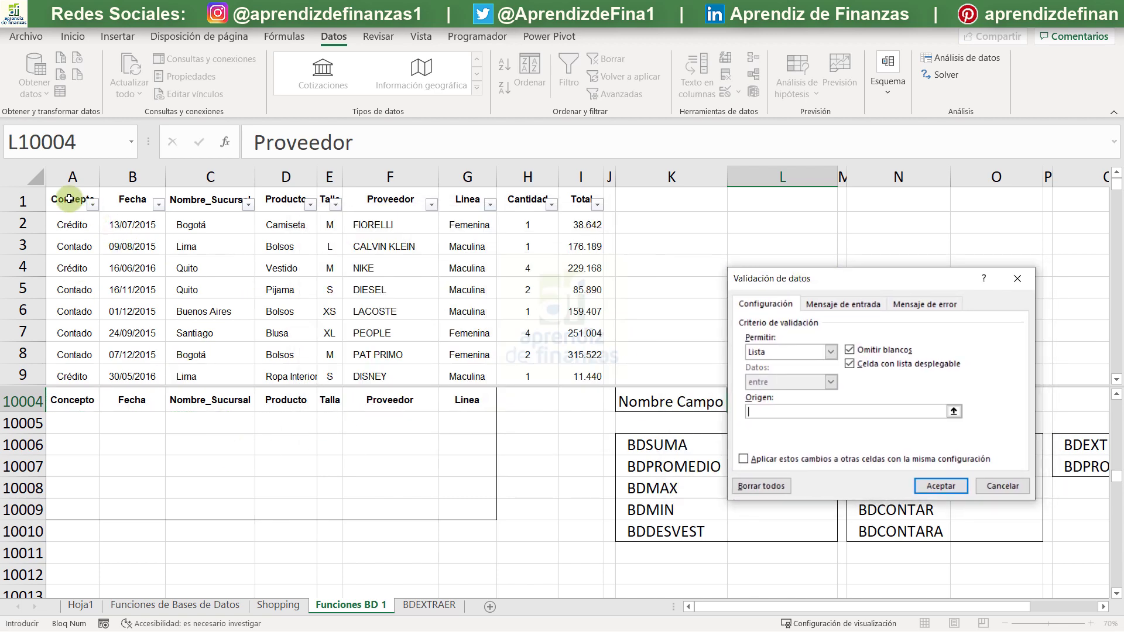
drag(69, 199, 586, 201)
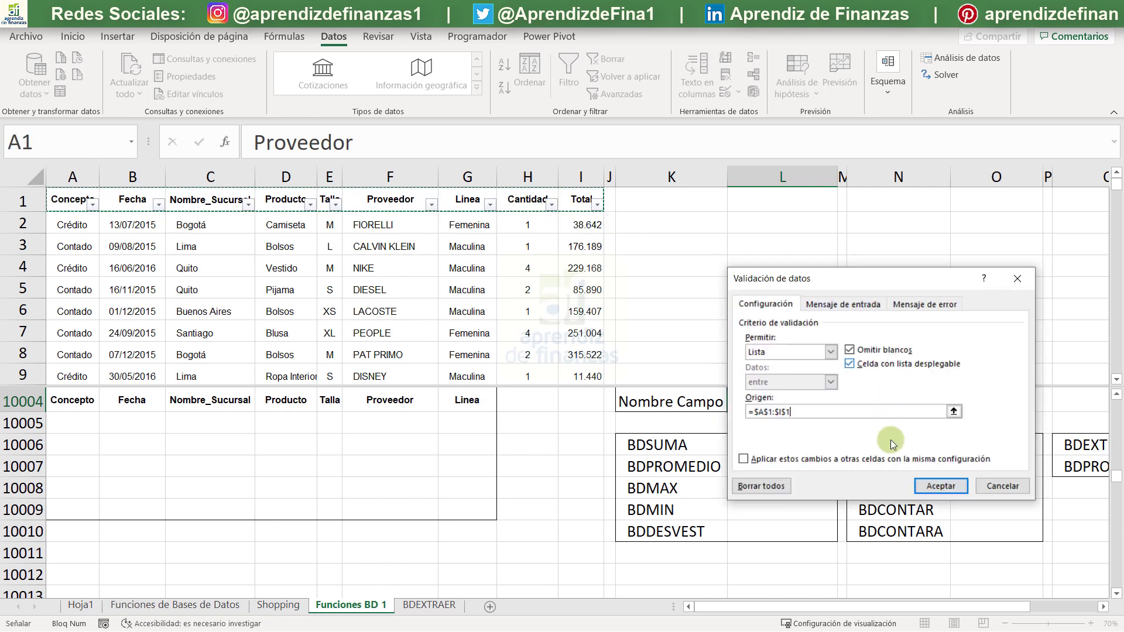
click(941, 486)
Choose Total as the field name in L10004 and centre it horizontally in the cell
click(844, 405)
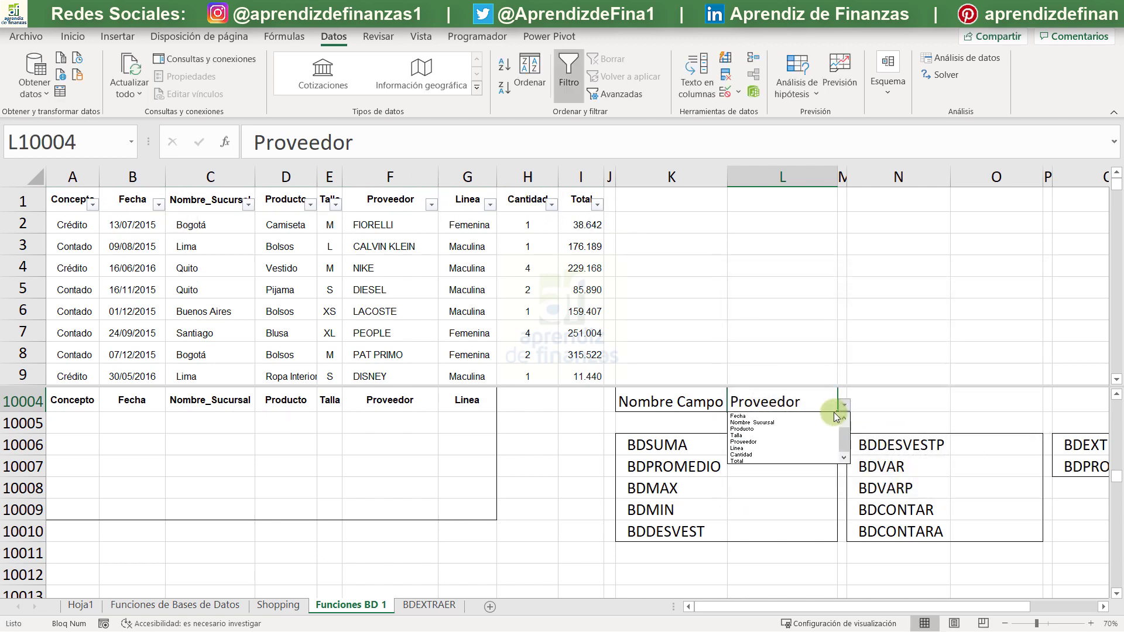
click(783, 461)
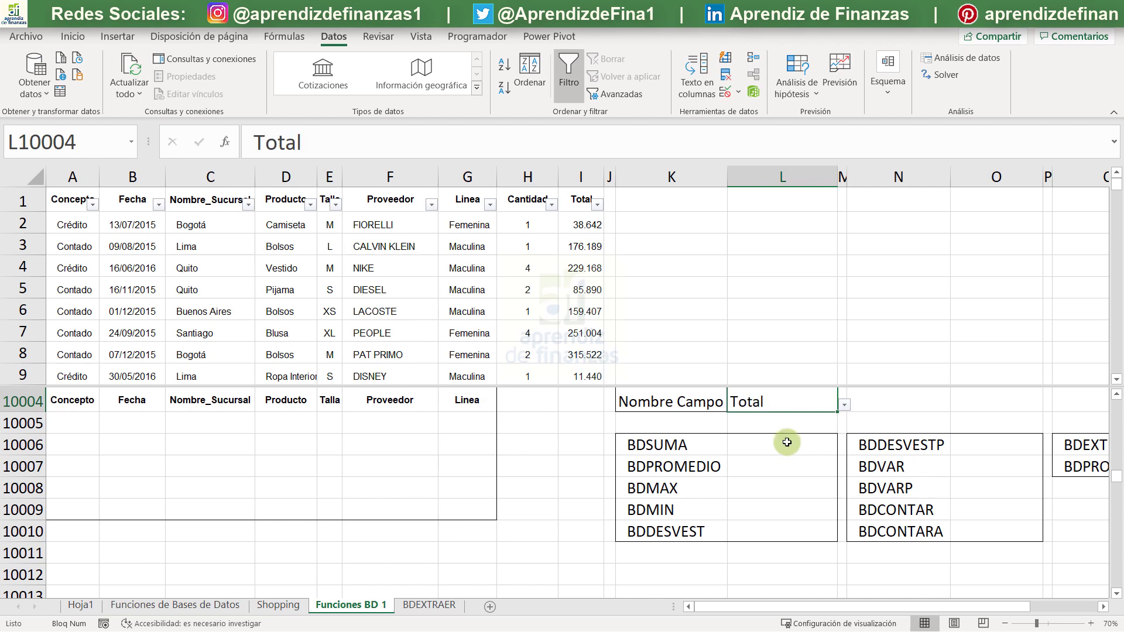
click(76, 37)
click(265, 86)
Copy Bogotá from C2 of the database into the Nombre_Sucursal criteria cell C10005
click(183, 445)
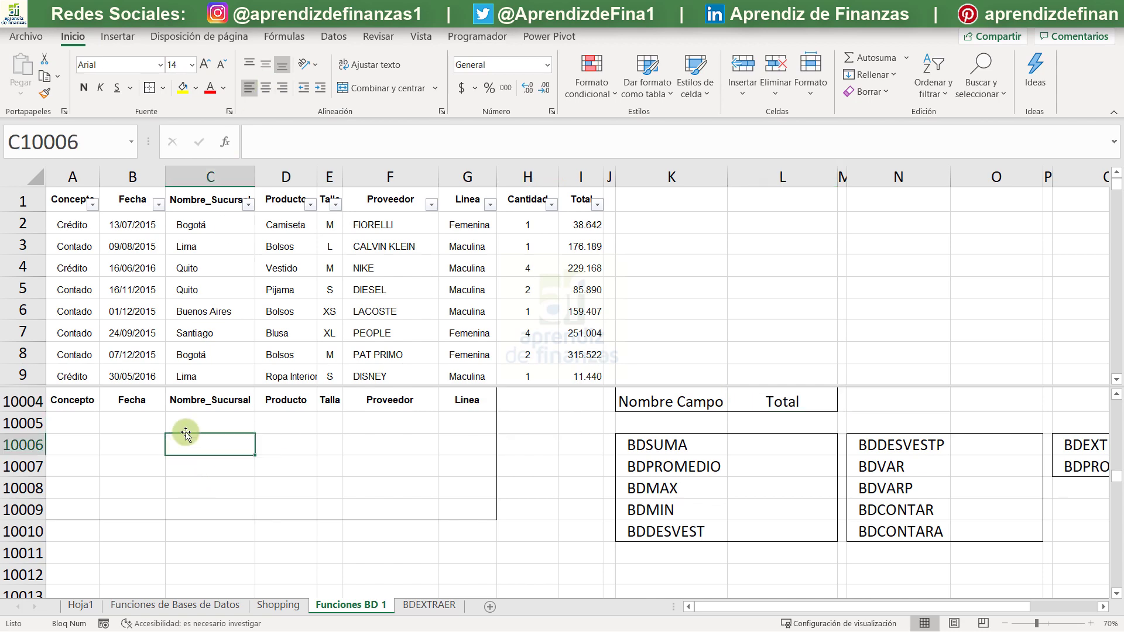
scroll(182, 445, up, 1)
scroll(183, 445, down, 1)
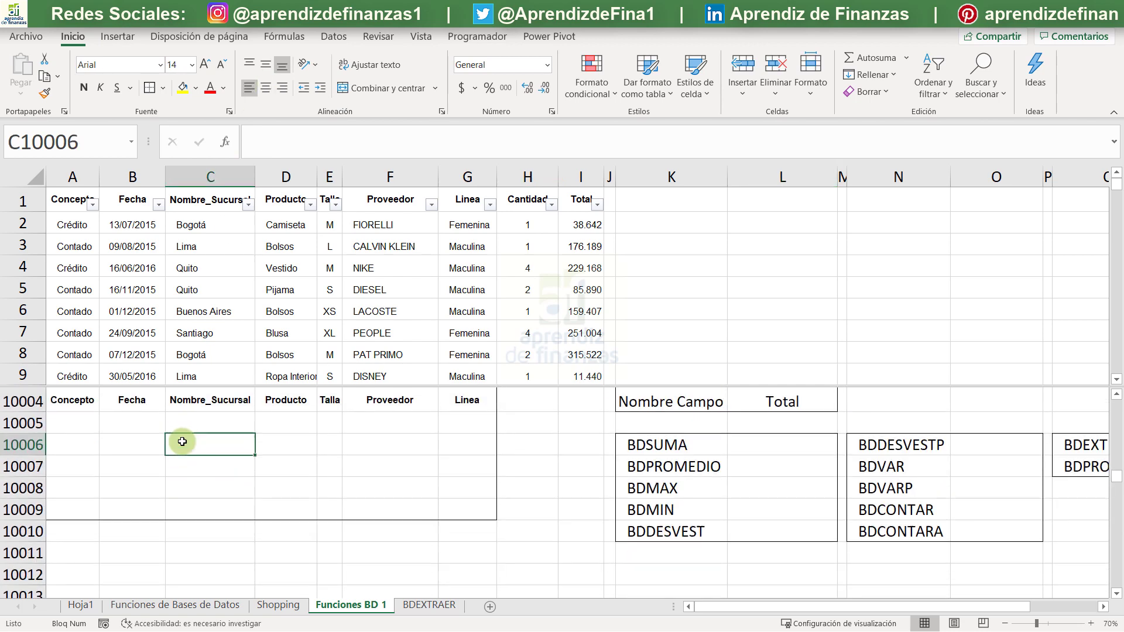
click(197, 422)
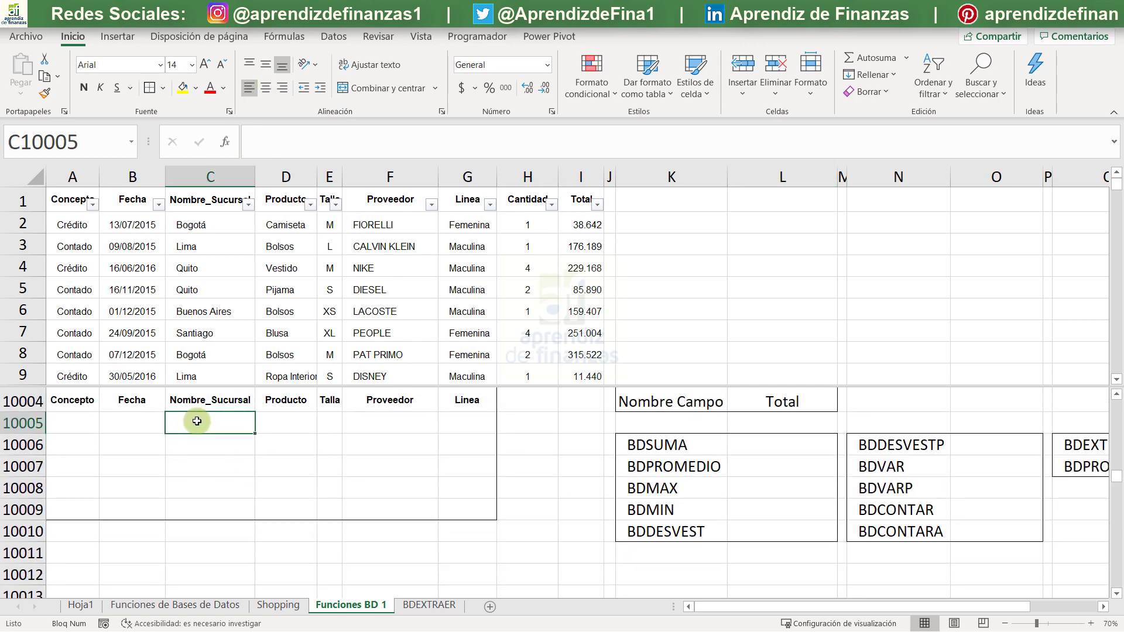
click(214, 227)
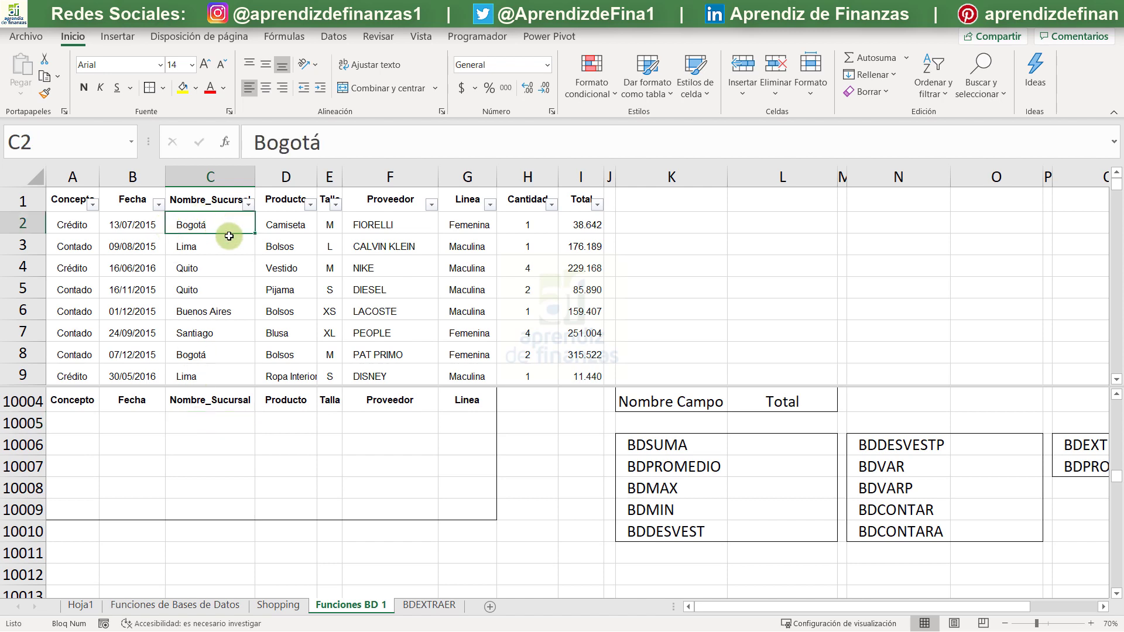
key(ctrl+c)
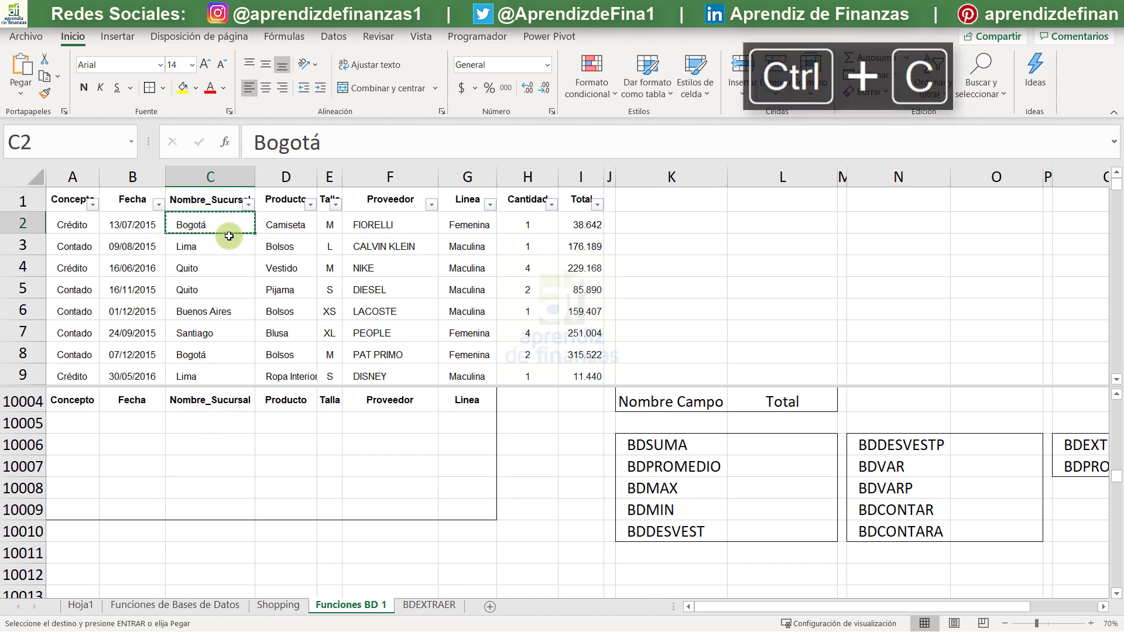
click(217, 417)
key(Return)
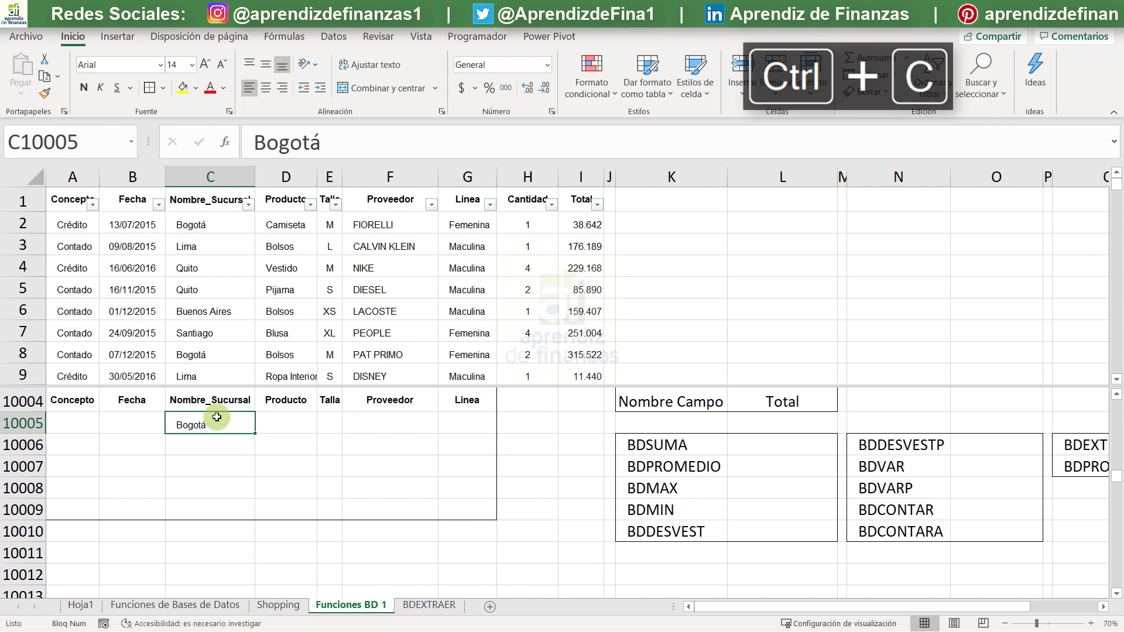
Copy FIORELLI from F2 of the database into the Proveedor criteria cell F10005
click(391, 228)
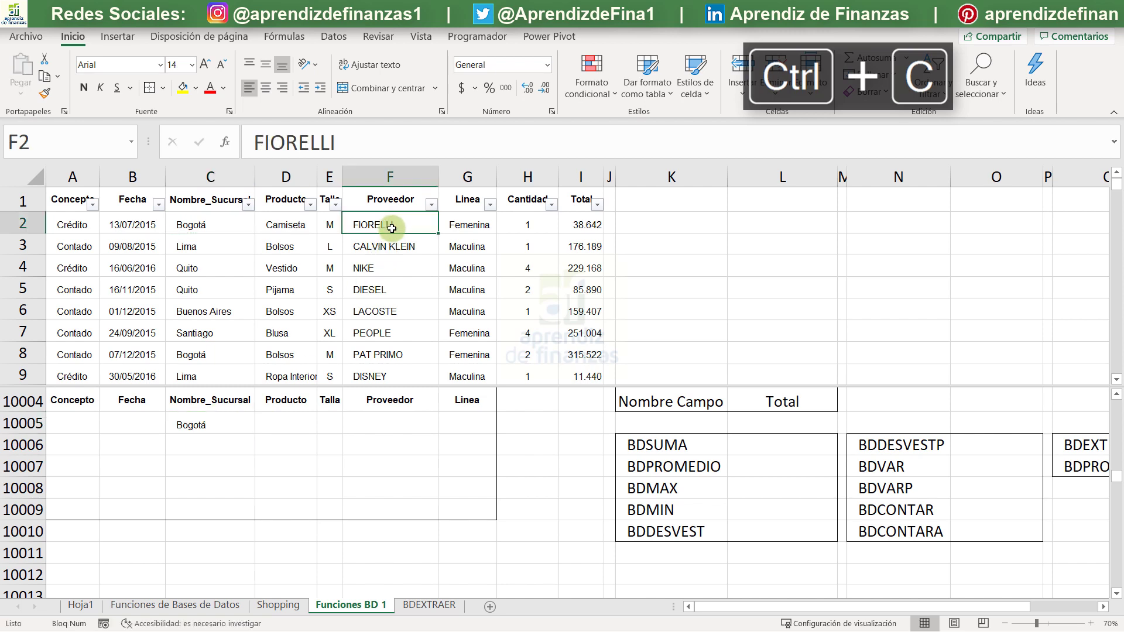
key(ctrl+c)
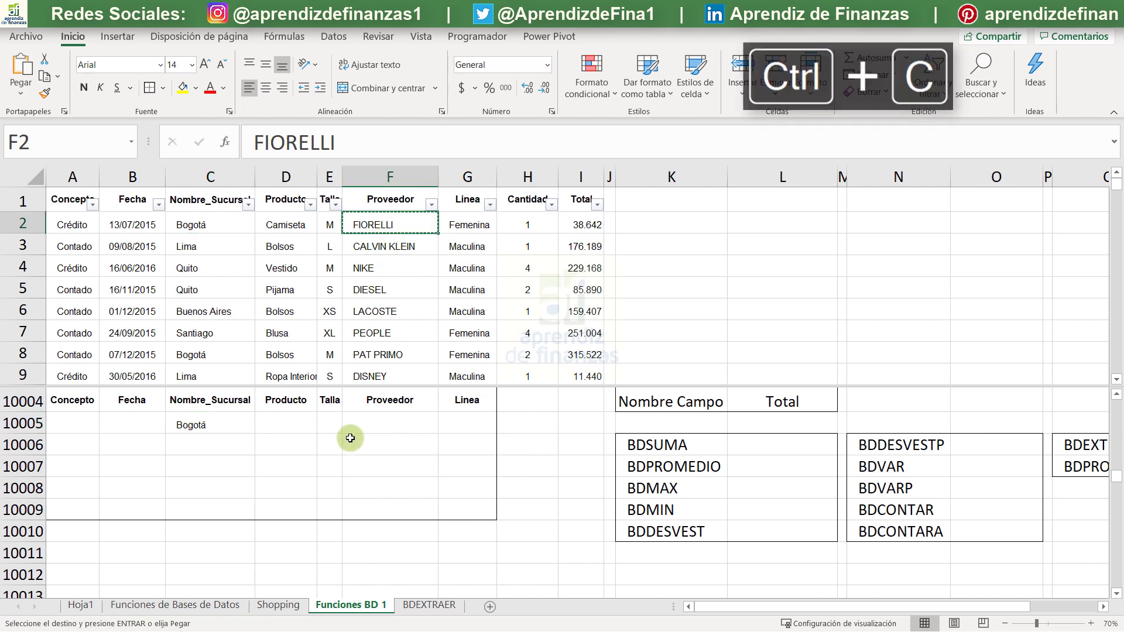
click(363, 425)
key(Return)
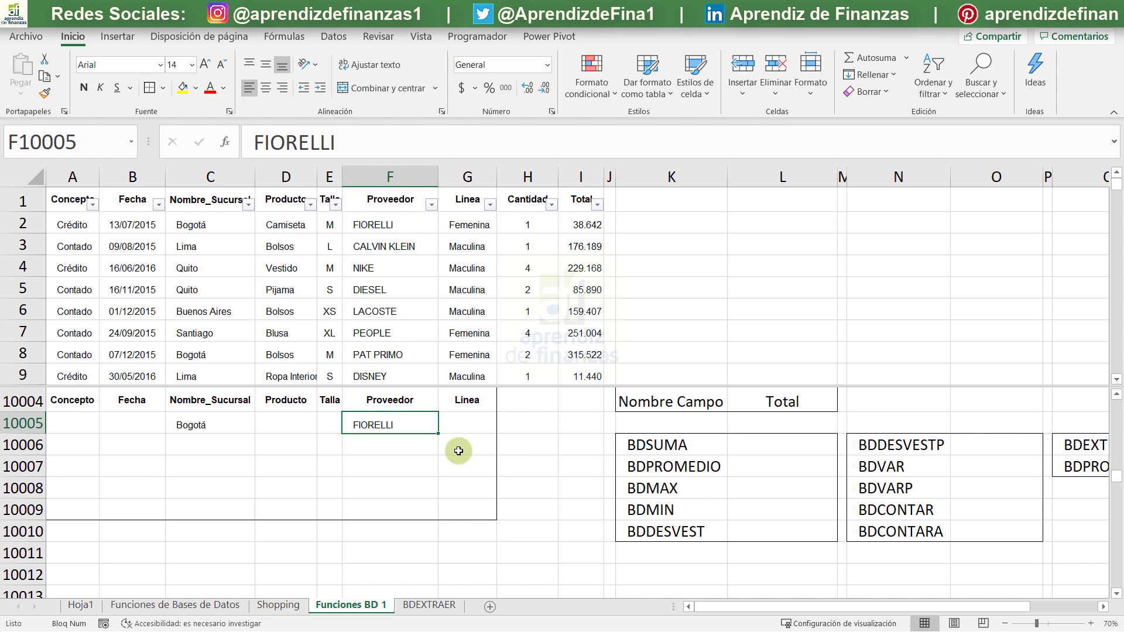
Start a BDSUMA formula in cell L10006, beside the BDSUMA label
click(779, 440)
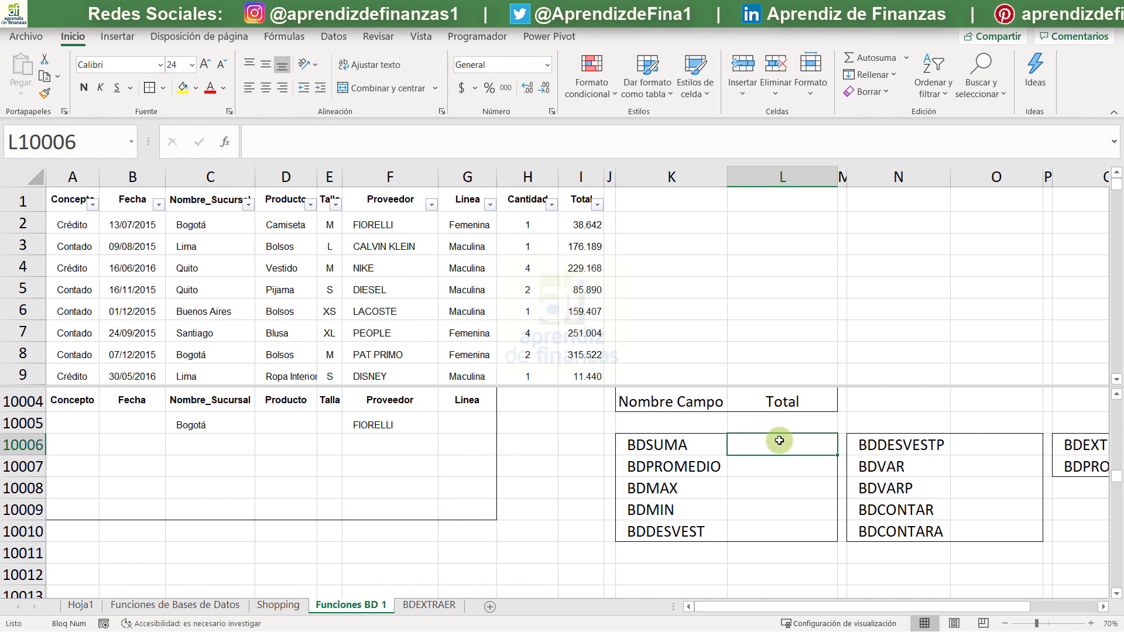
text(+bd)
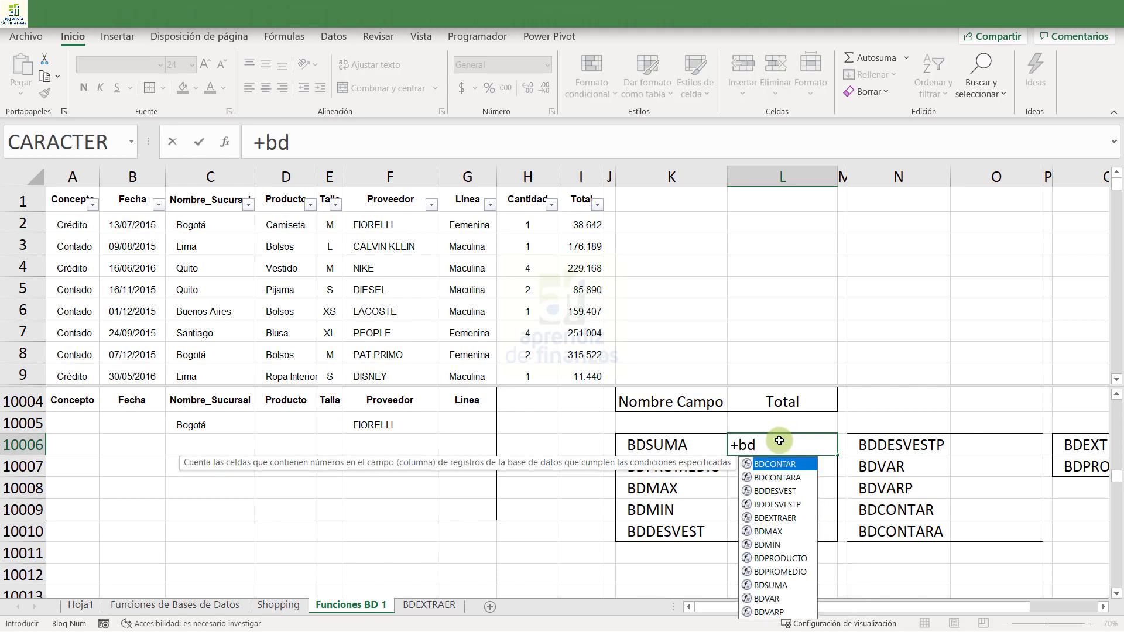
key(Down)
key(Down)
key(Down)
key(Down)
key(Down)
key(Down)
key(Down)
key(Down)
key(Down)
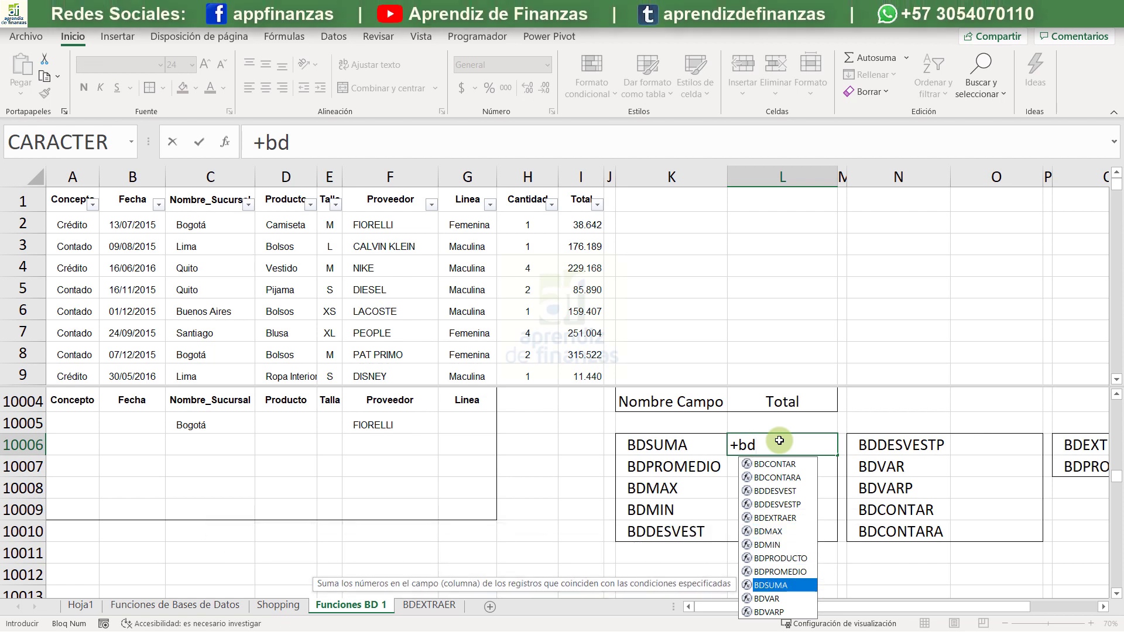
key(Tab)
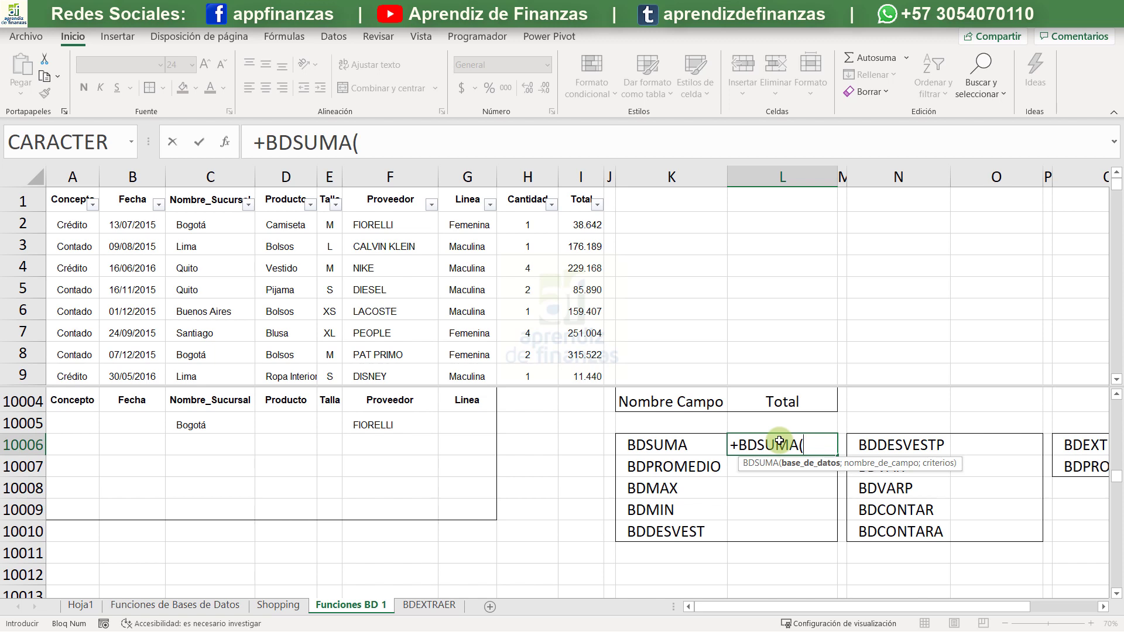
Enter the whole database as the absolute range $A$1:$I$10000 for the base_de_datos argument, followed by the argument separator
click(68, 209)
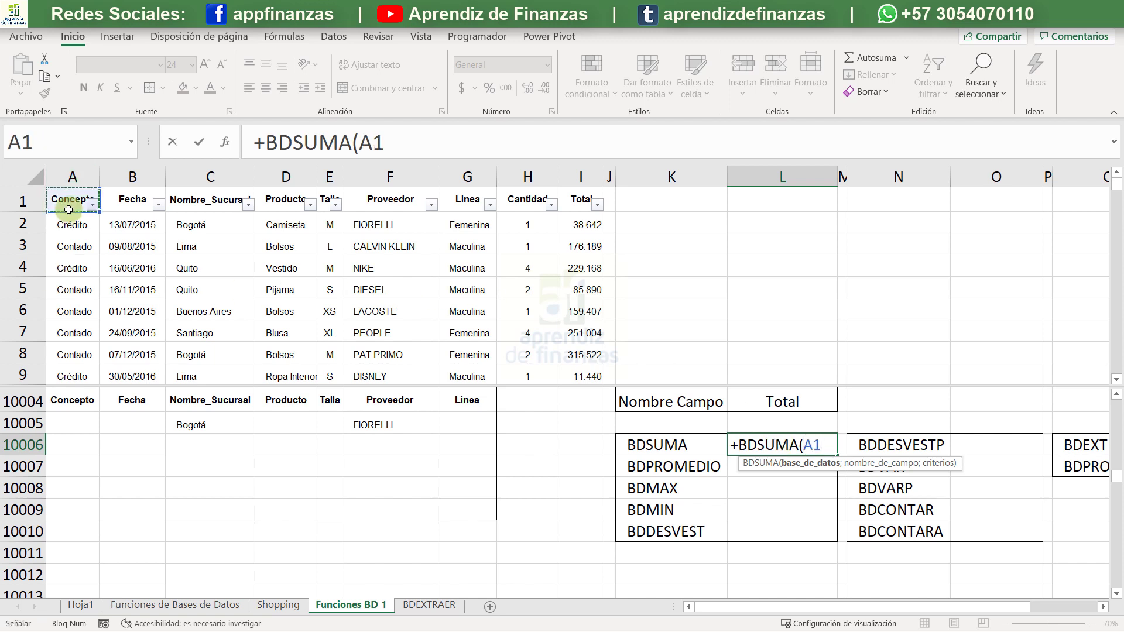
key(ctrl+shift+Right)
key(ctrl+shift+Down)
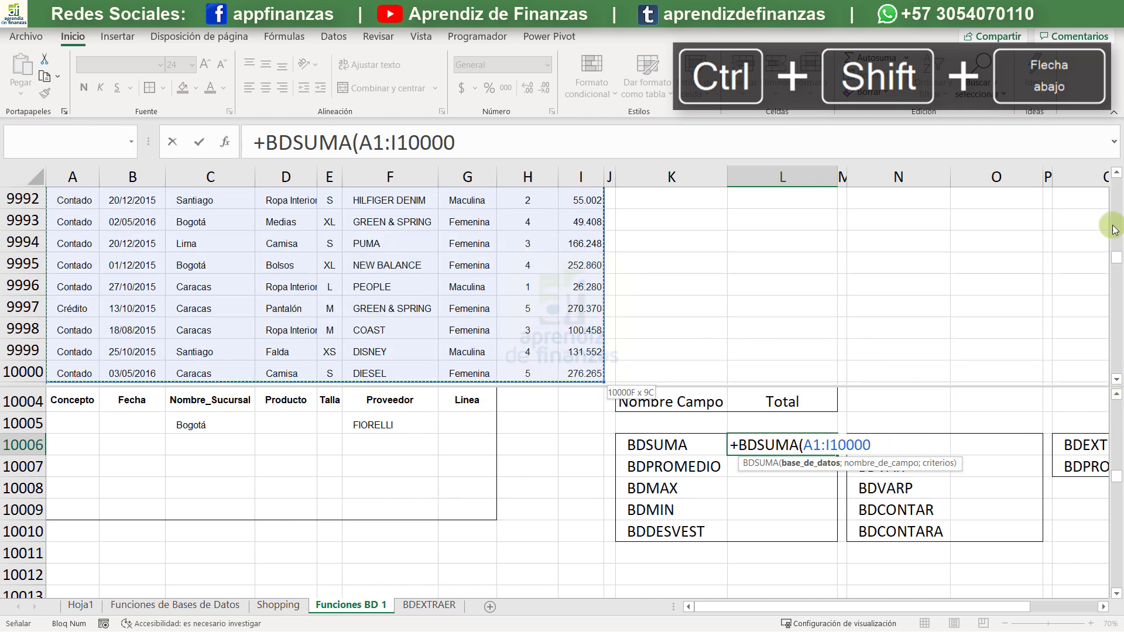
drag(1123, 235, 1119, 42)
key(F4)
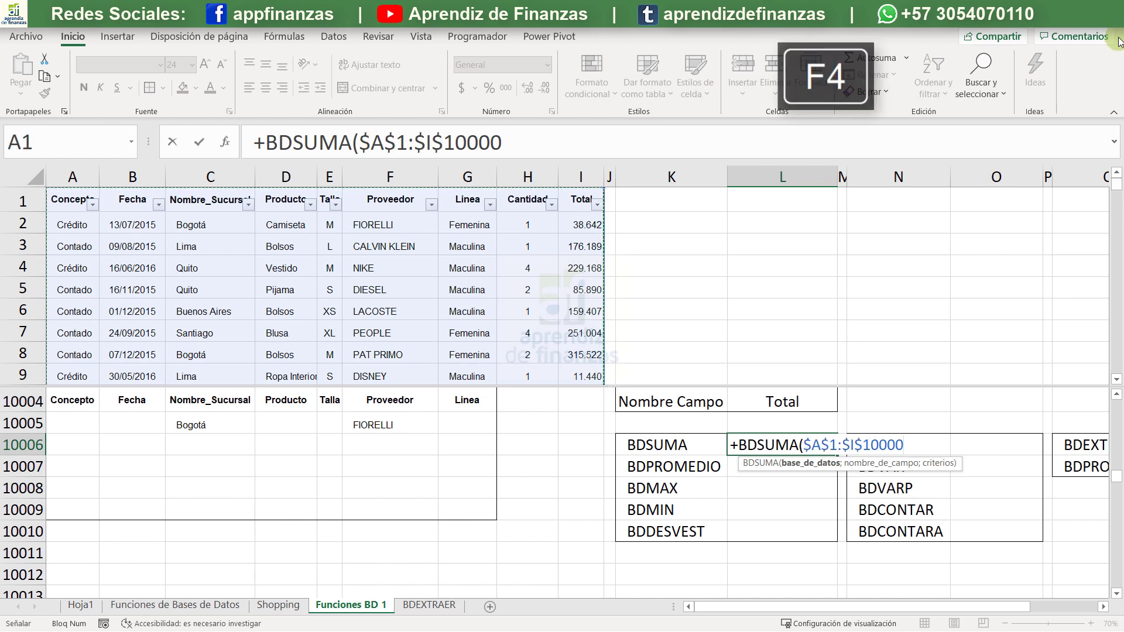
text(;)
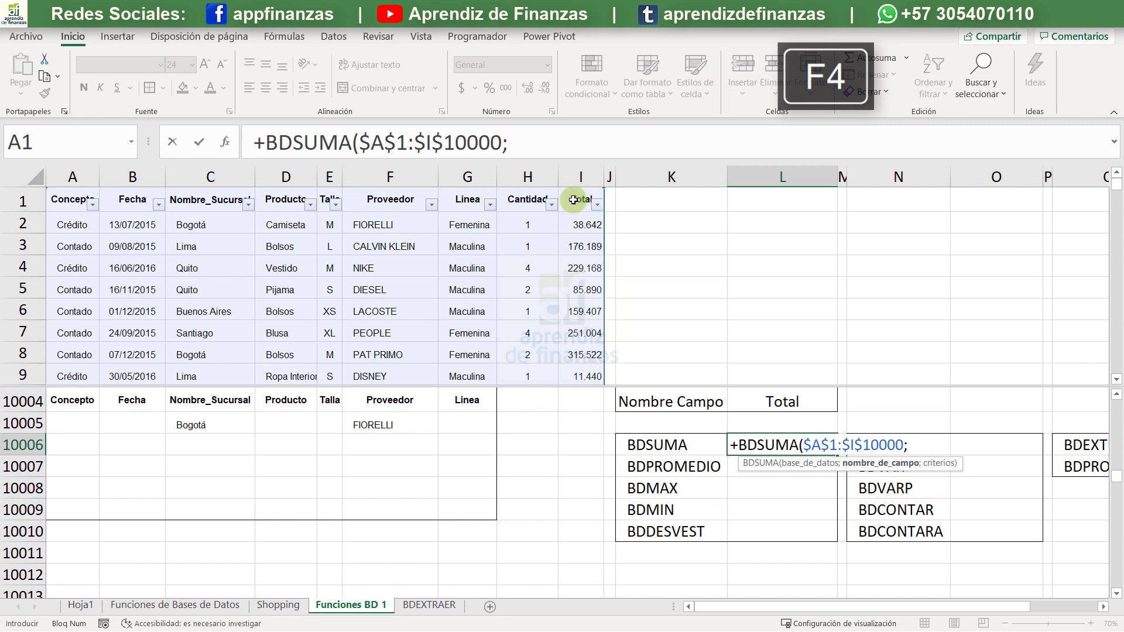
Complete the BDSUMA formula with field name cell L10004 and absolute criteria range $A$10004:$G$10005, and format the result with thousands separators
click(767, 403)
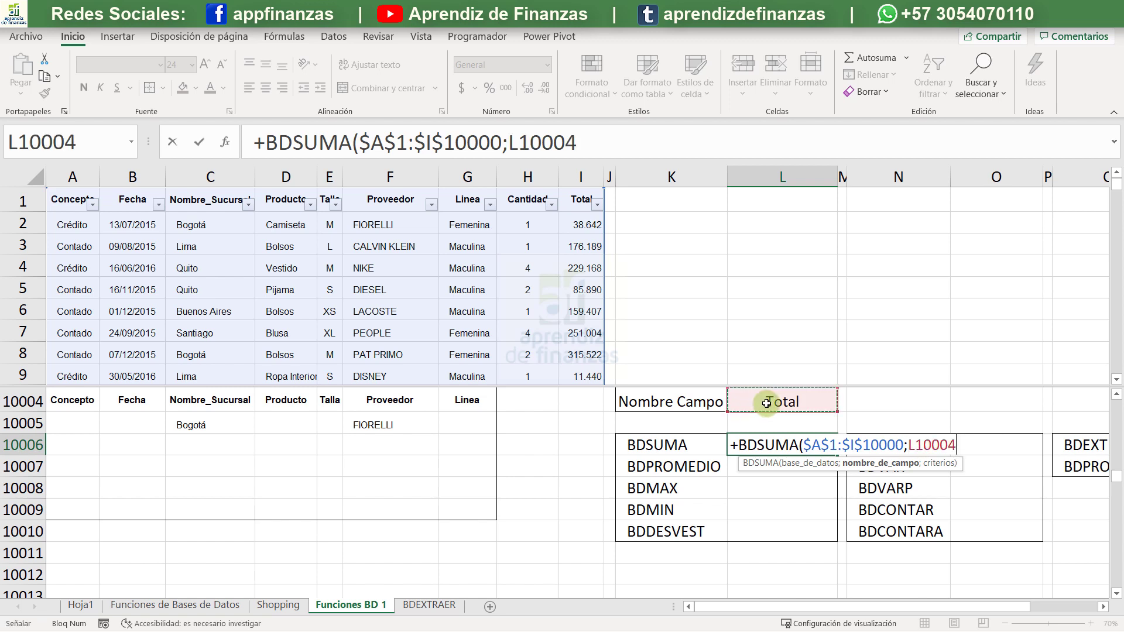
text(;)
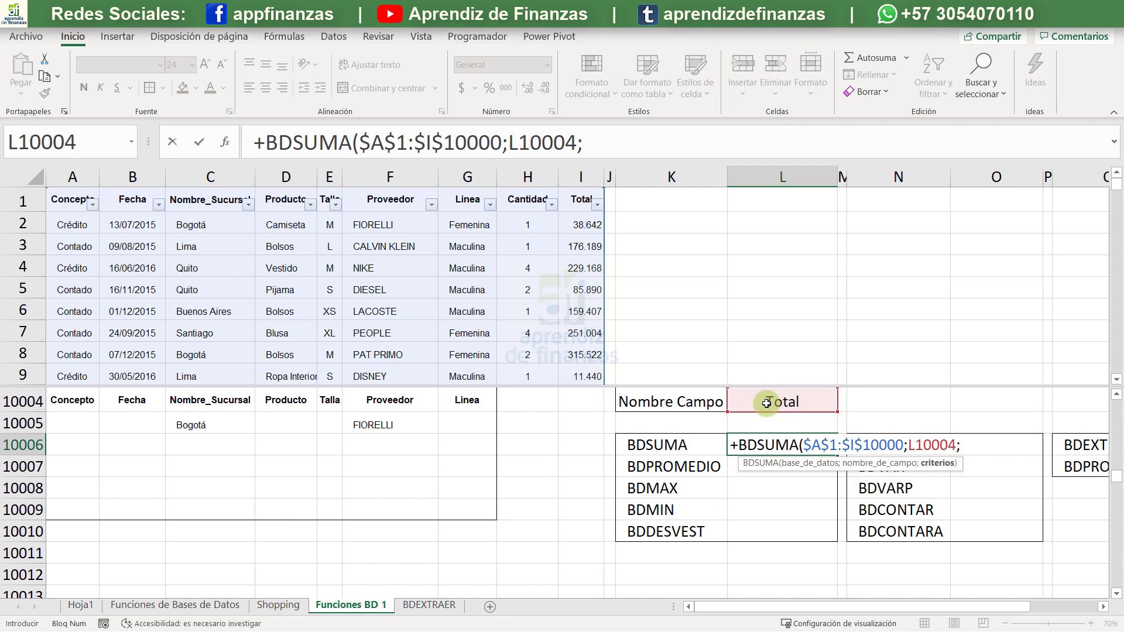
click(74, 405)
drag(73, 405, 454, 423)
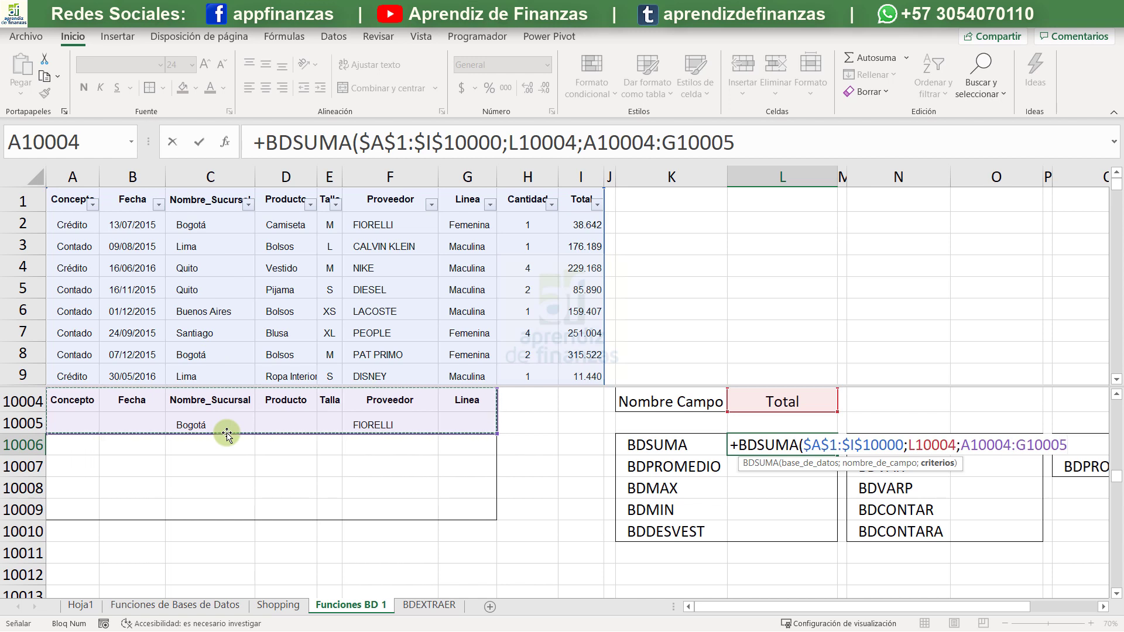
key(F4)
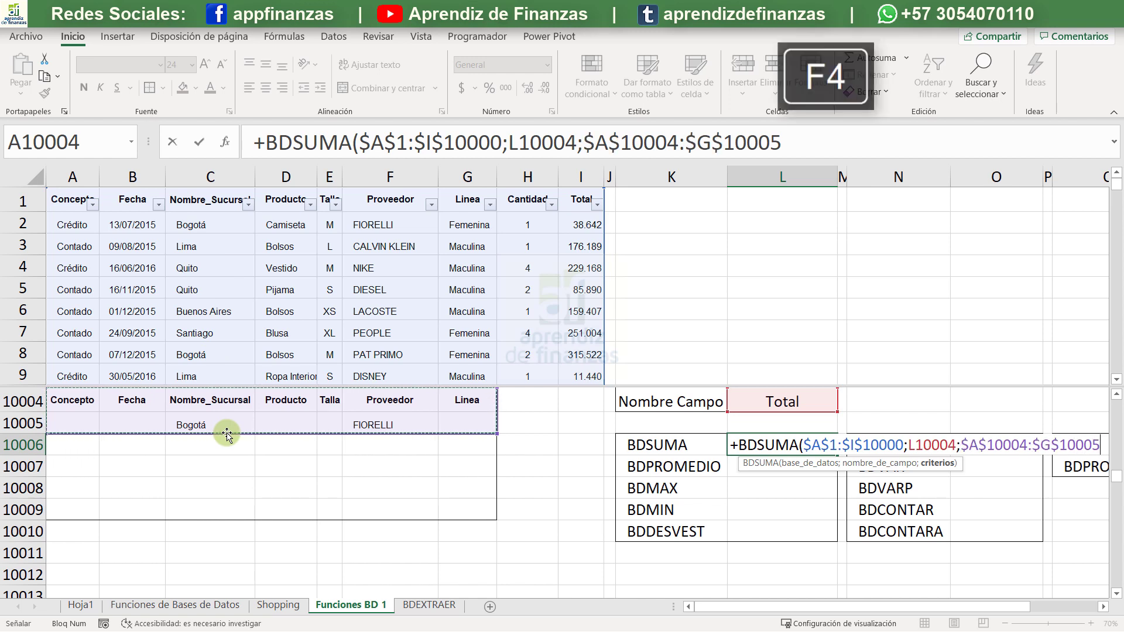
text())
key(Return)
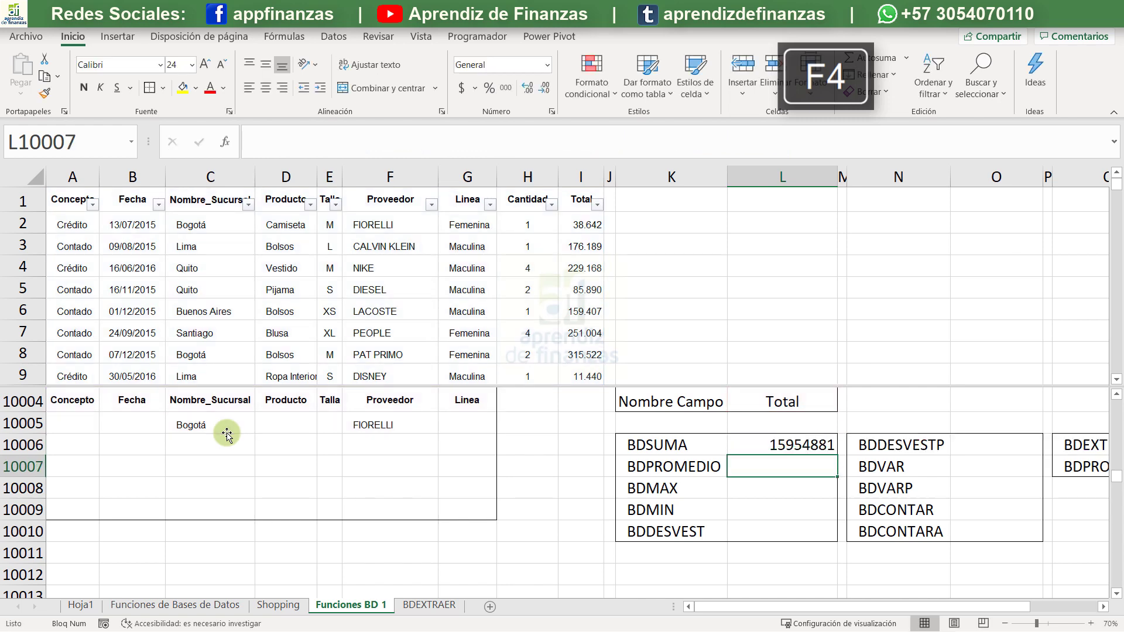
click(784, 445)
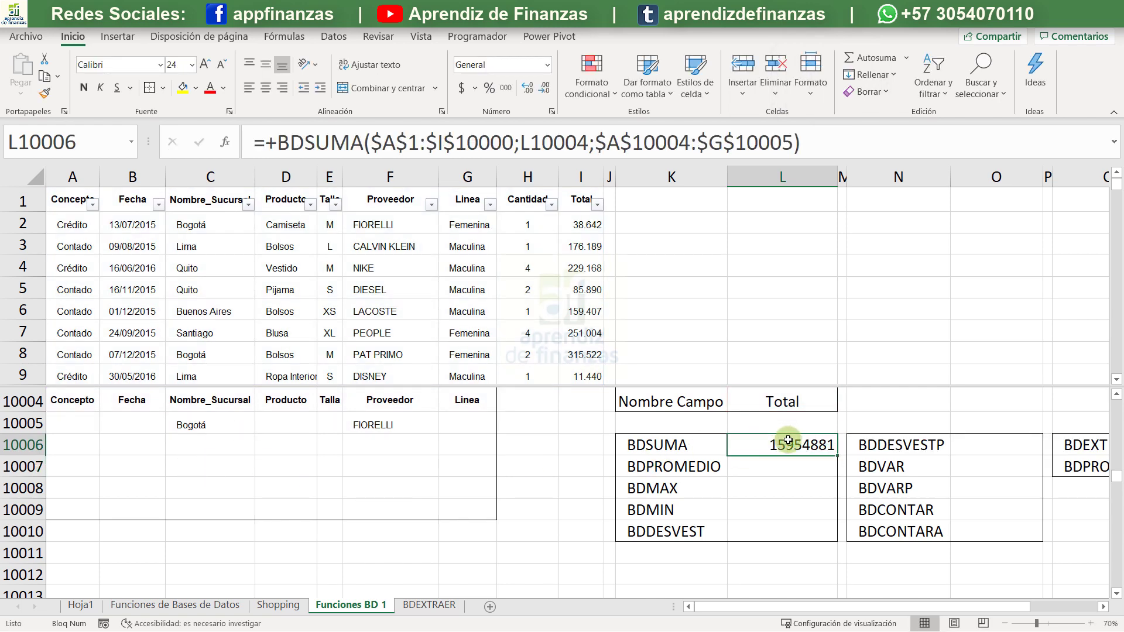
click(505, 89)
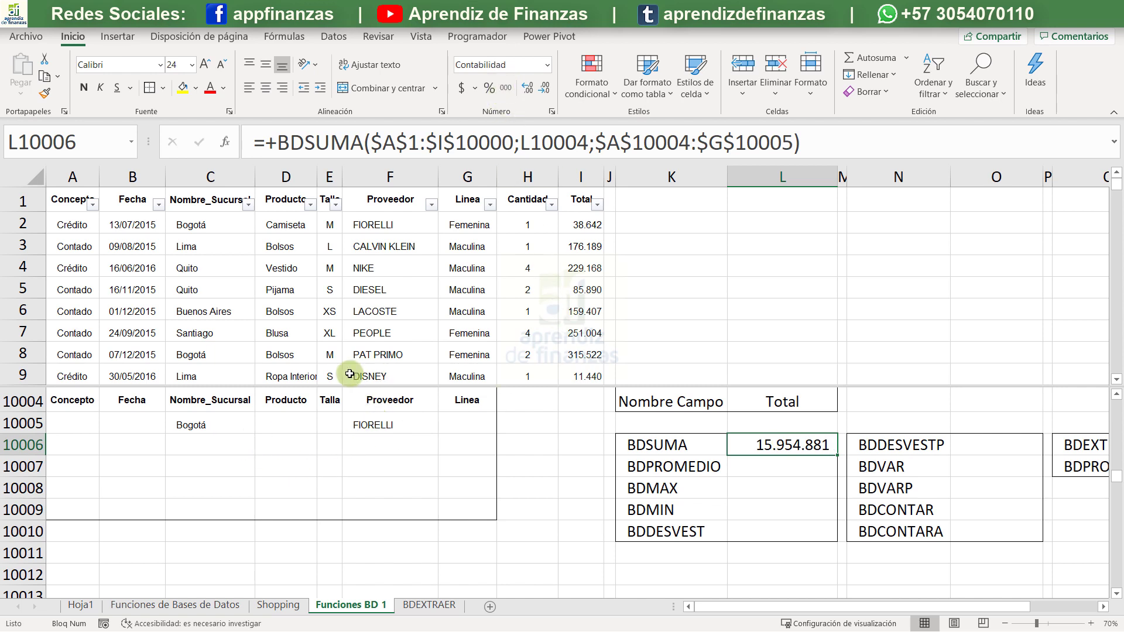
Filter the database's Nombre_Sucursal column to show only Bogotá and look over the remaining rows
click(248, 205)
click(139, 360)
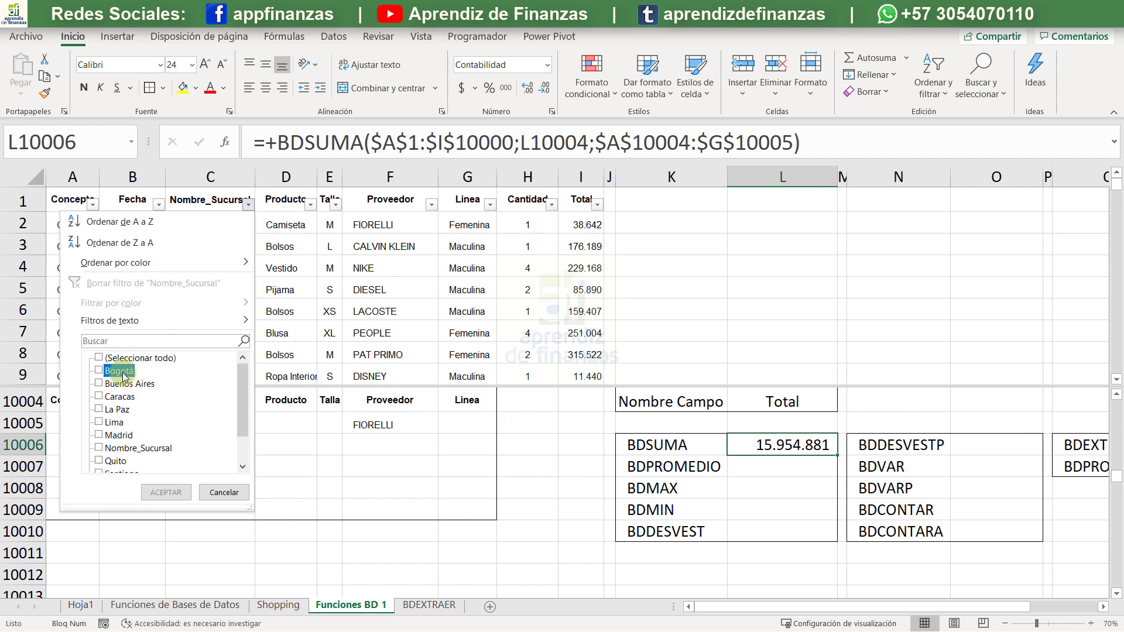
click(120, 371)
click(165, 493)
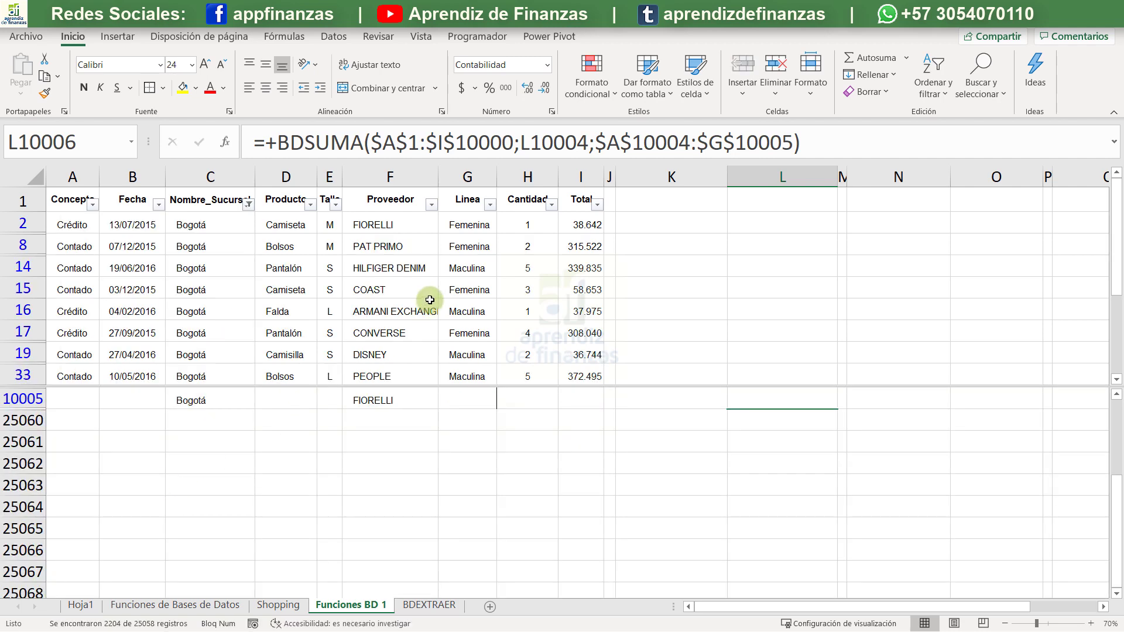
scroll(394, 331, up, 3)
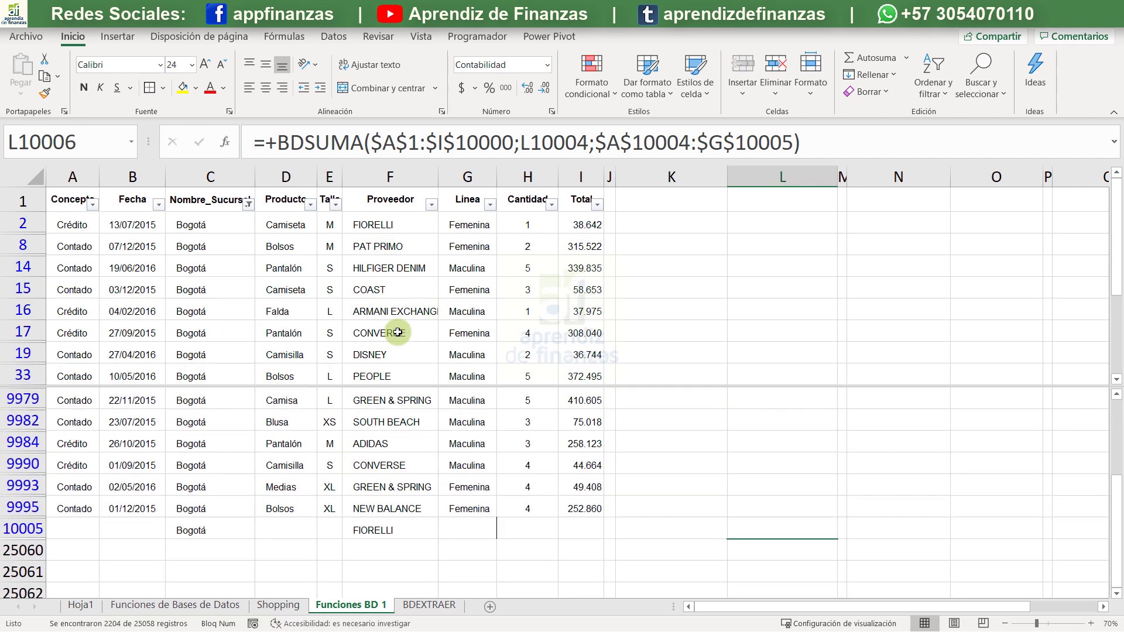
scroll(396, 330, up, 1)
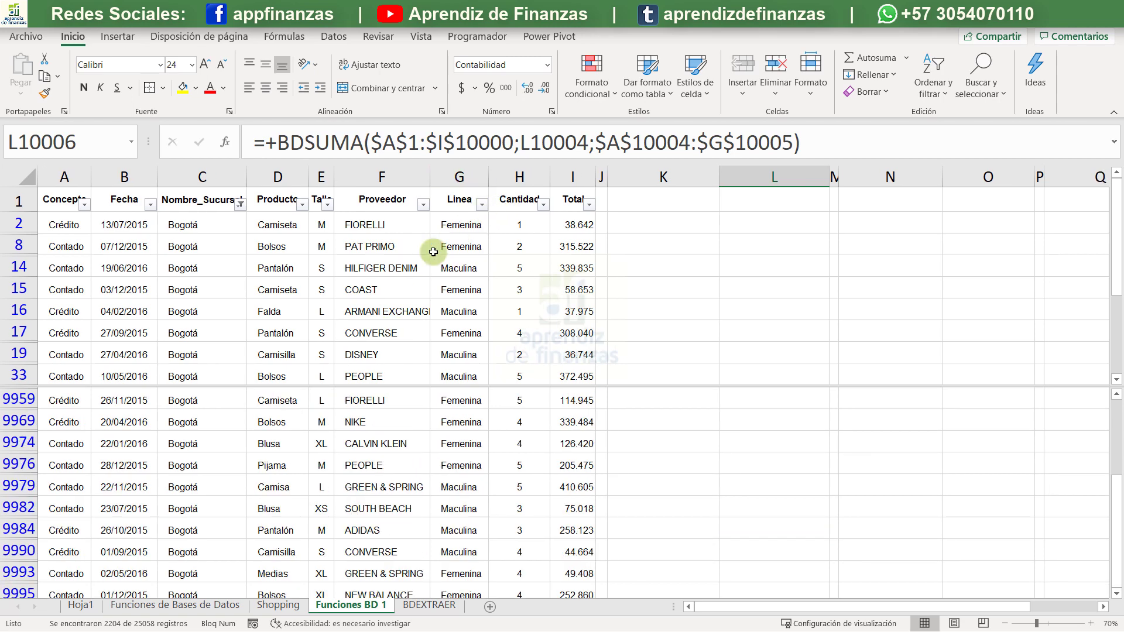
scroll(431, 252, down, 3)
scroll(431, 254, down, 1)
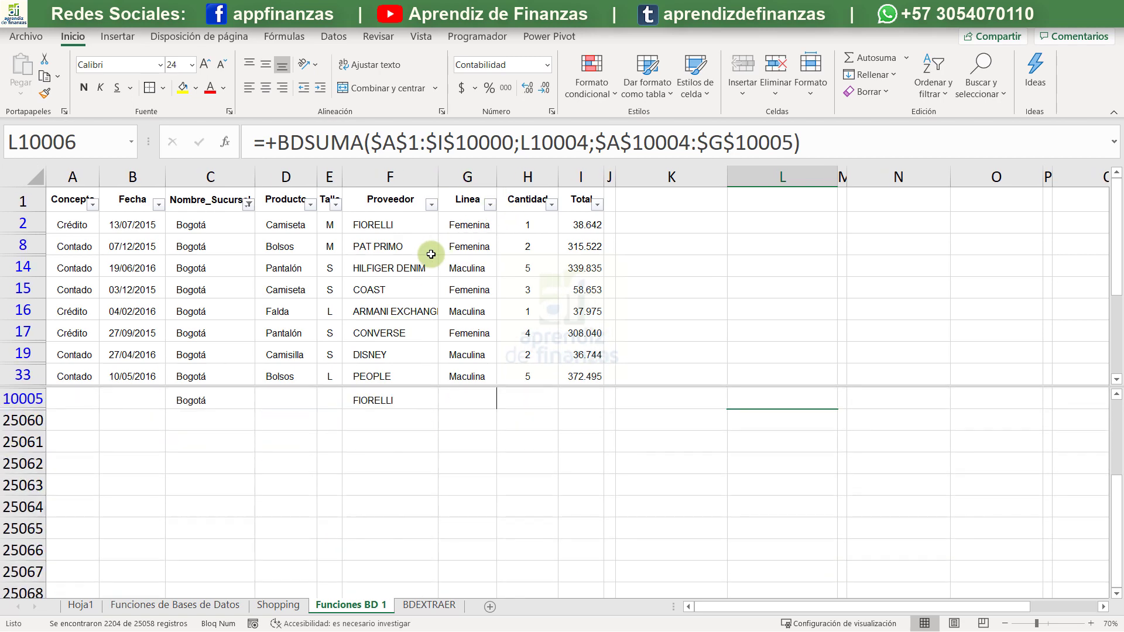
scroll(430, 254, up, 1)
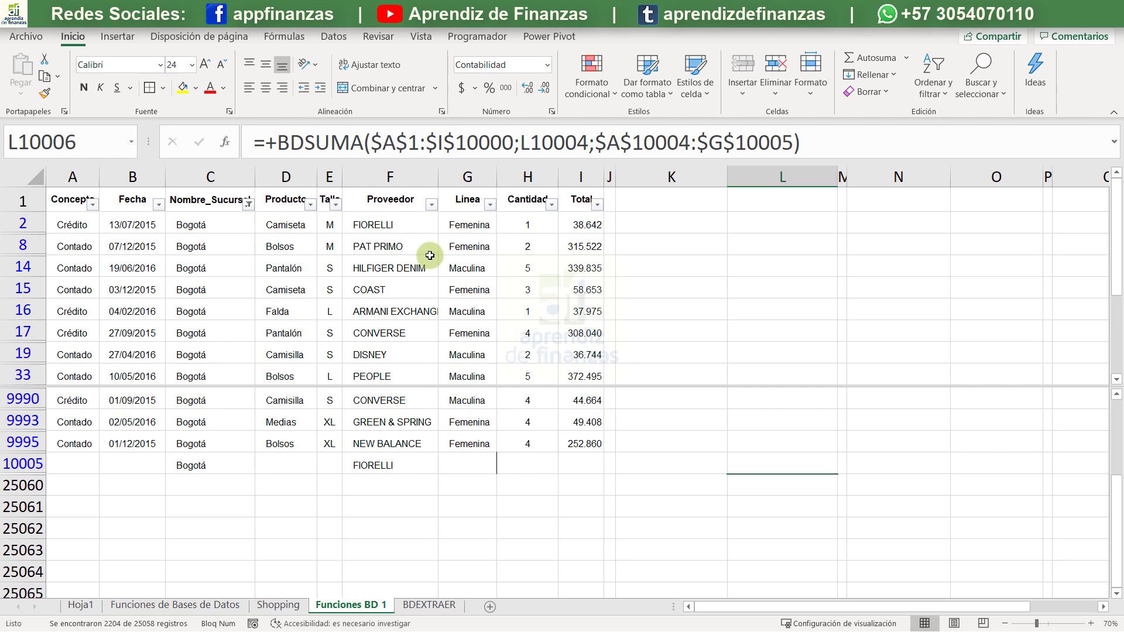
Filter the database's Proveedor column to show only FIORELLI
click(490, 204)
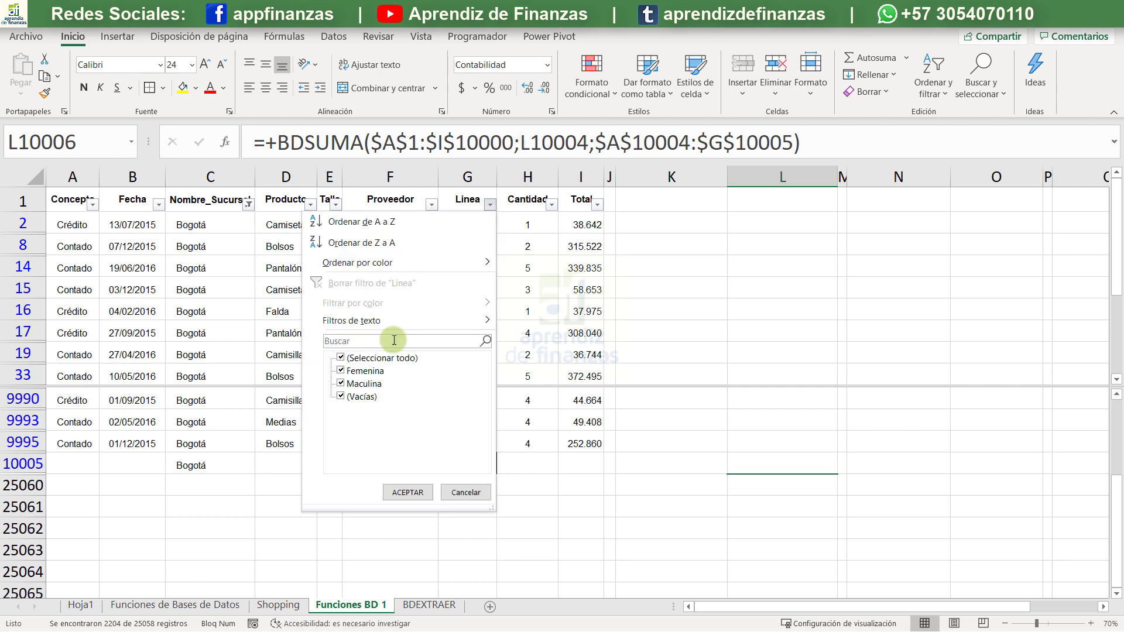
click(538, 248)
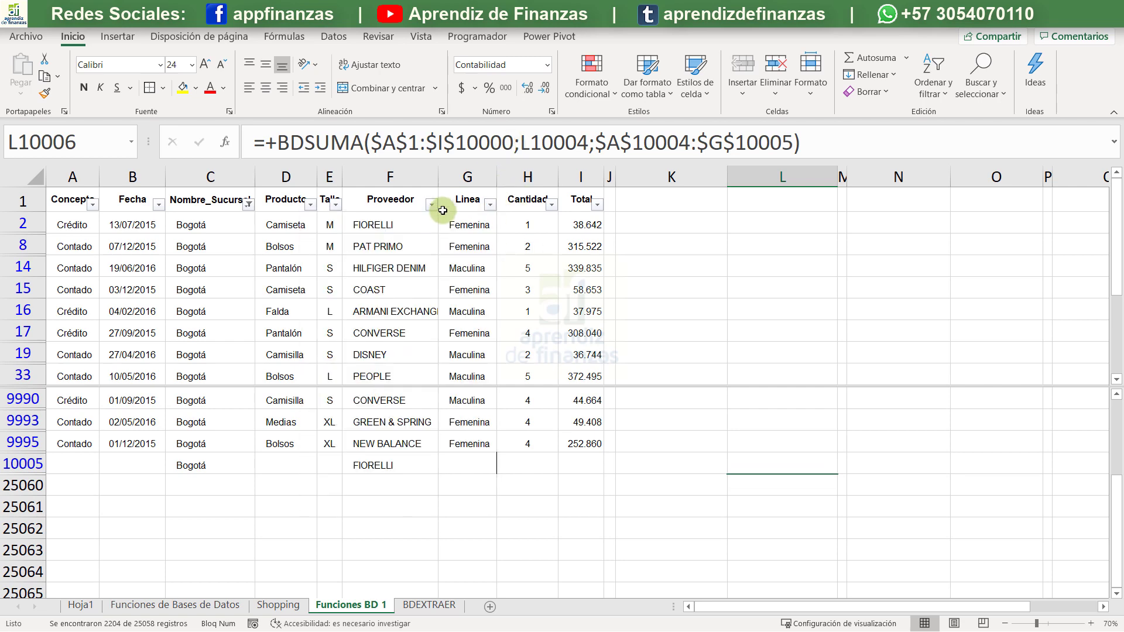
click(431, 204)
click(282, 357)
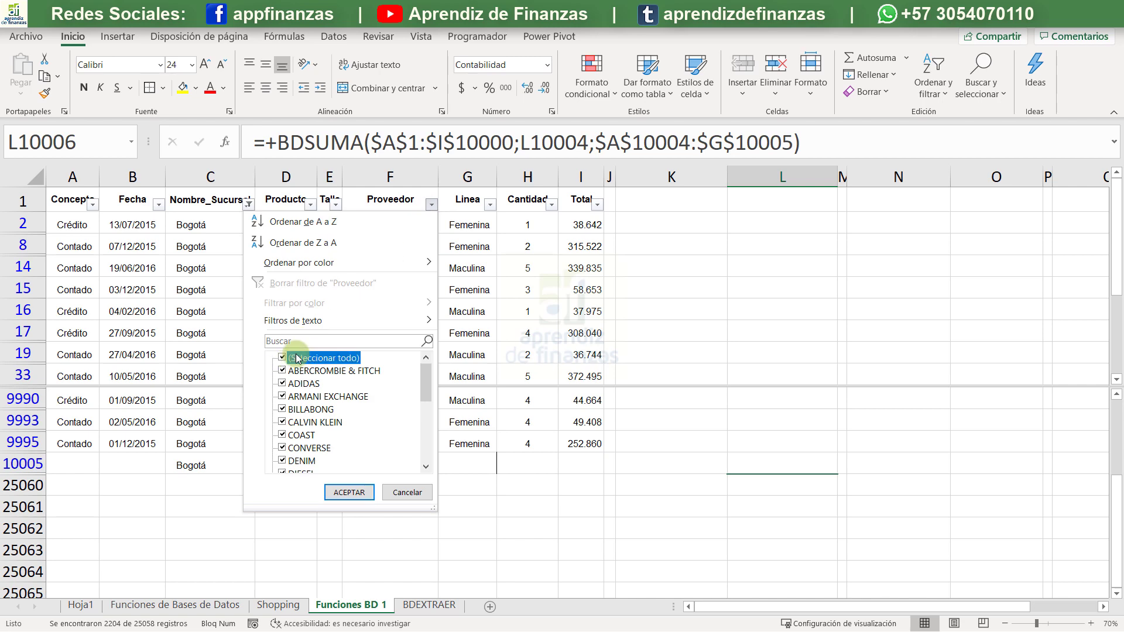
scroll(299, 405, down, 3)
scroll(300, 405, up, 1)
click(299, 408)
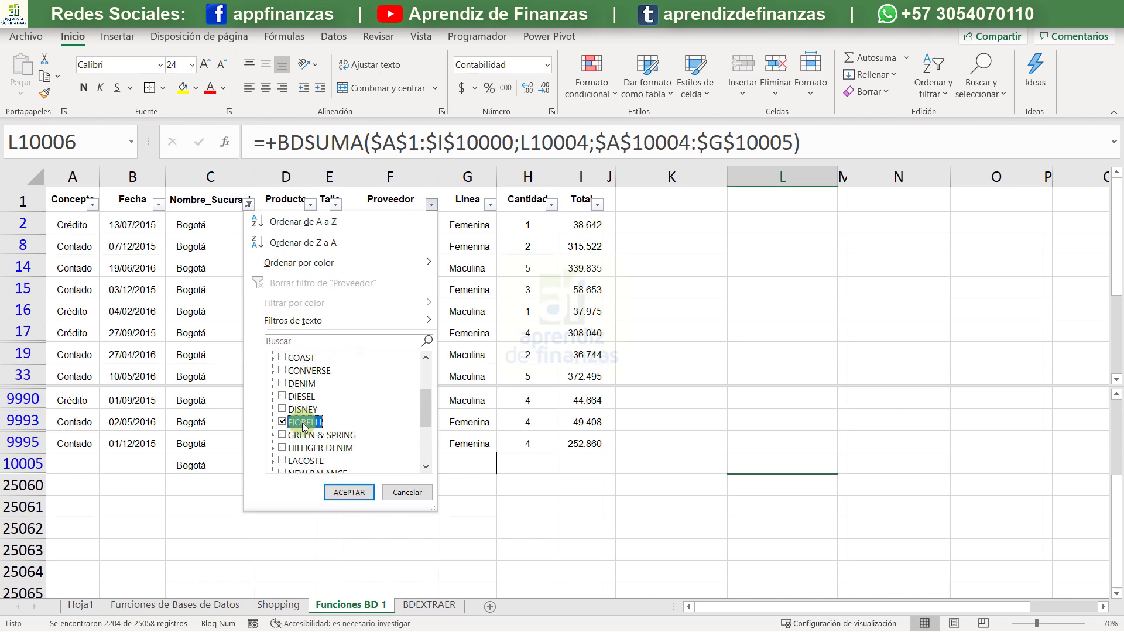
click(346, 492)
Select all filtered values of the Total column from I2 downward to check their sum
click(591, 282)
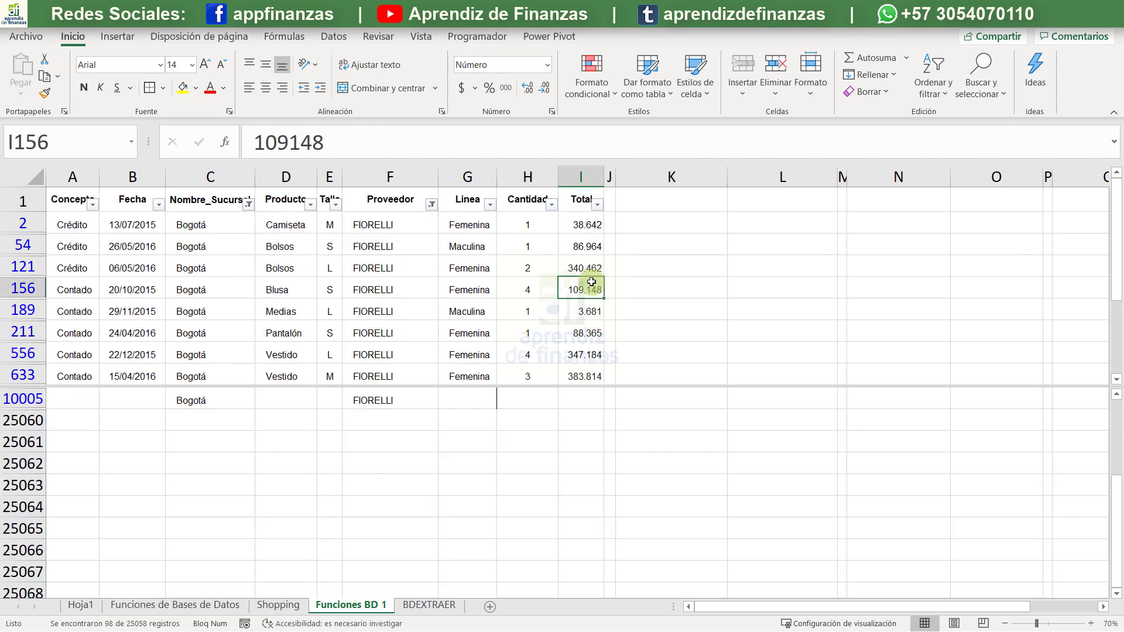
key(ctrl+Up)
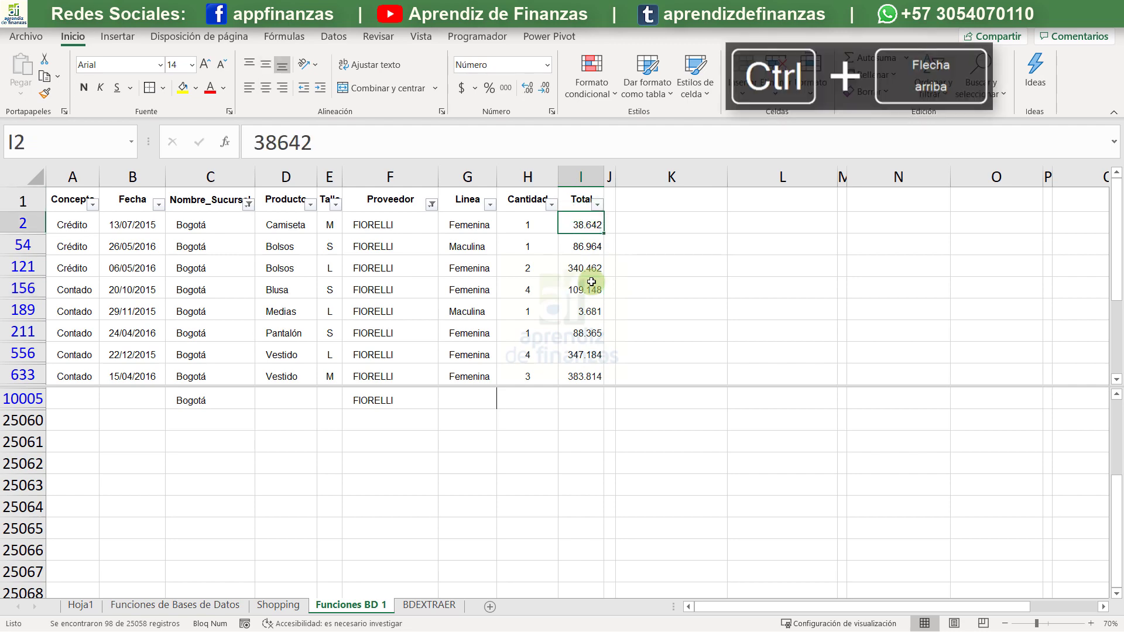
key(ctrl+shift+Down)
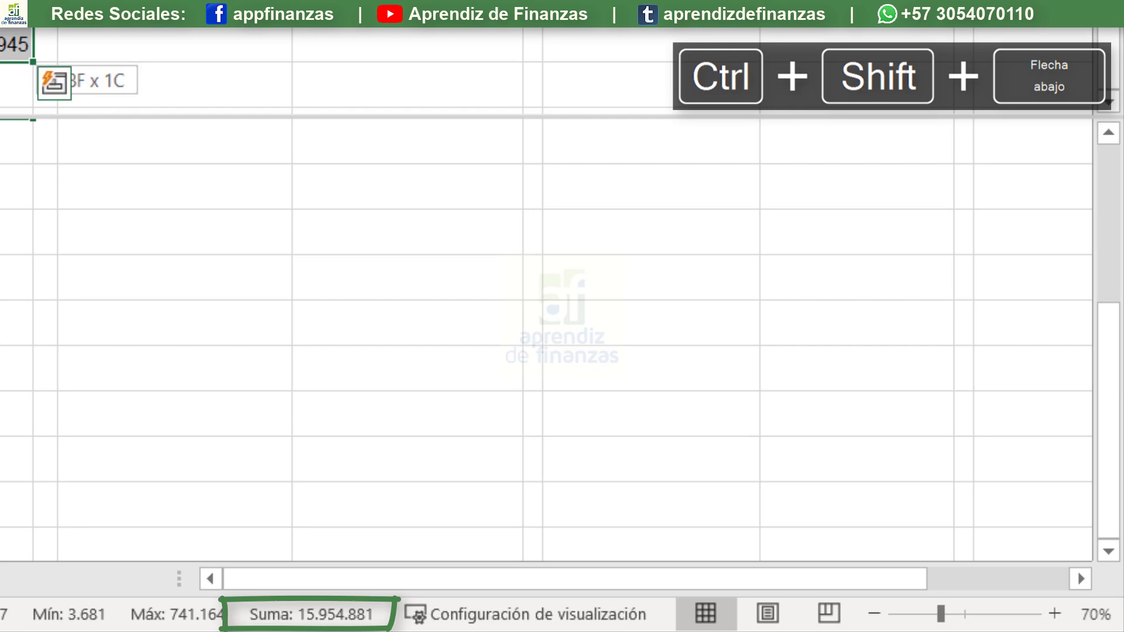
Review the BDSUMA result in L10006 together with the criteria table and the Nombre Campo cell
scroll(87, 51, down, 1)
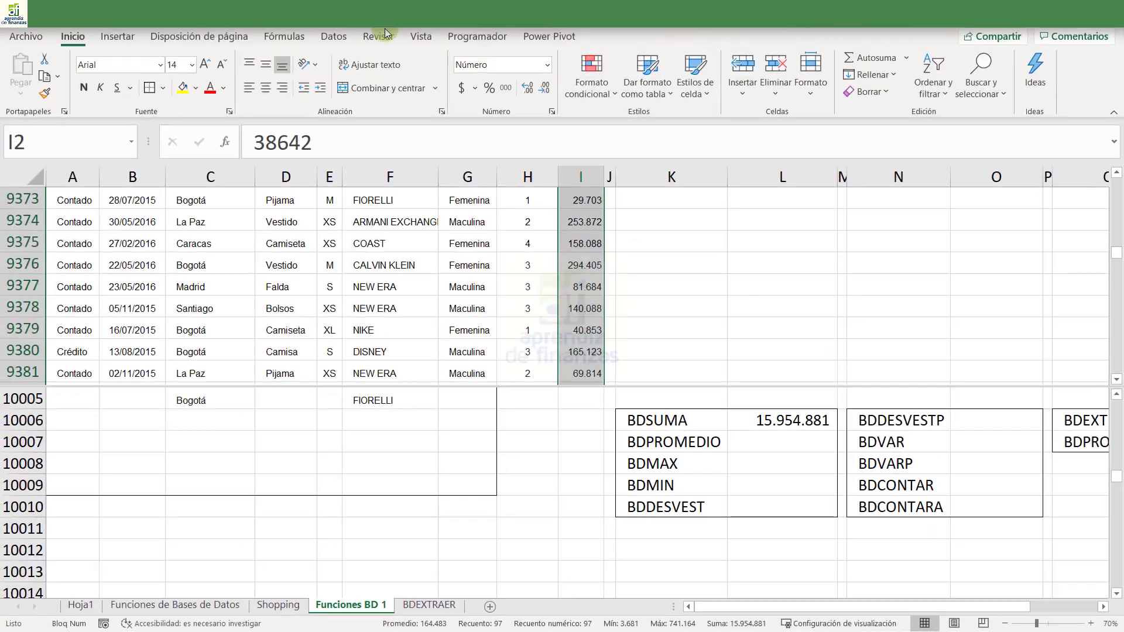
scroll(420, 481, up, 2)
scroll(427, 487, down, 1)
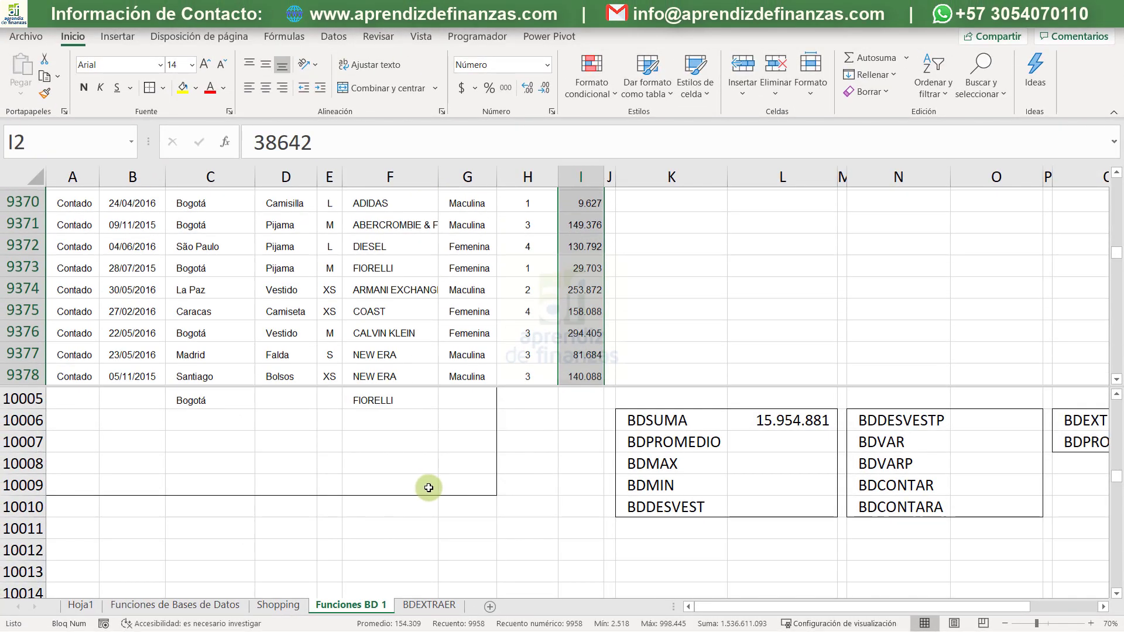
click(820, 423)
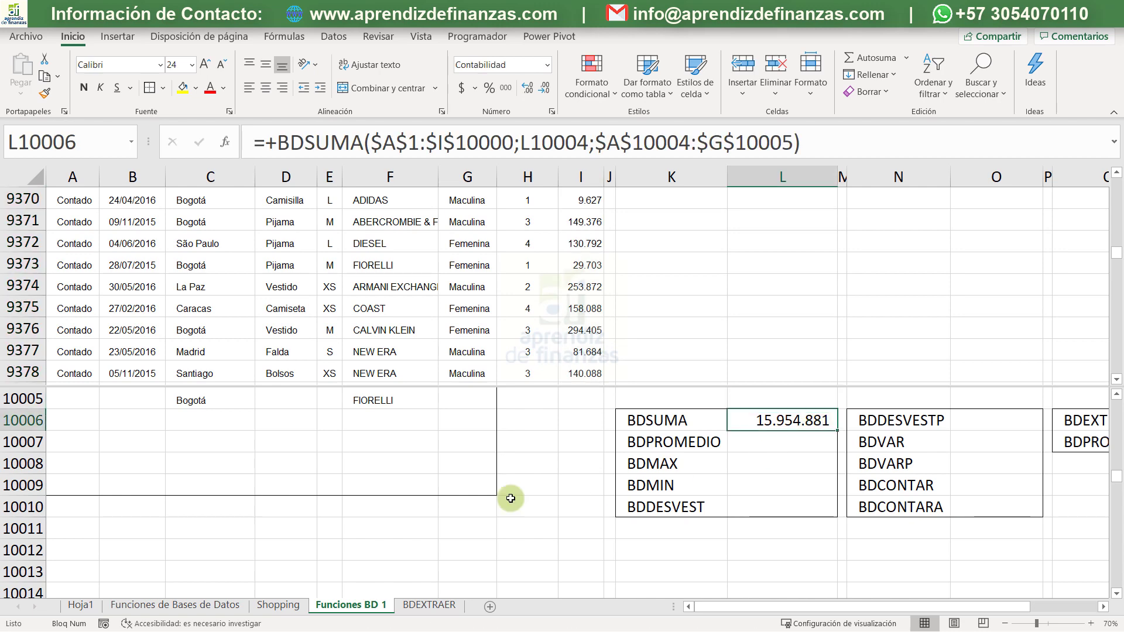
scroll(477, 499, down, 3)
scroll(467, 485, up, 6)
scroll(468, 486, down, 1)
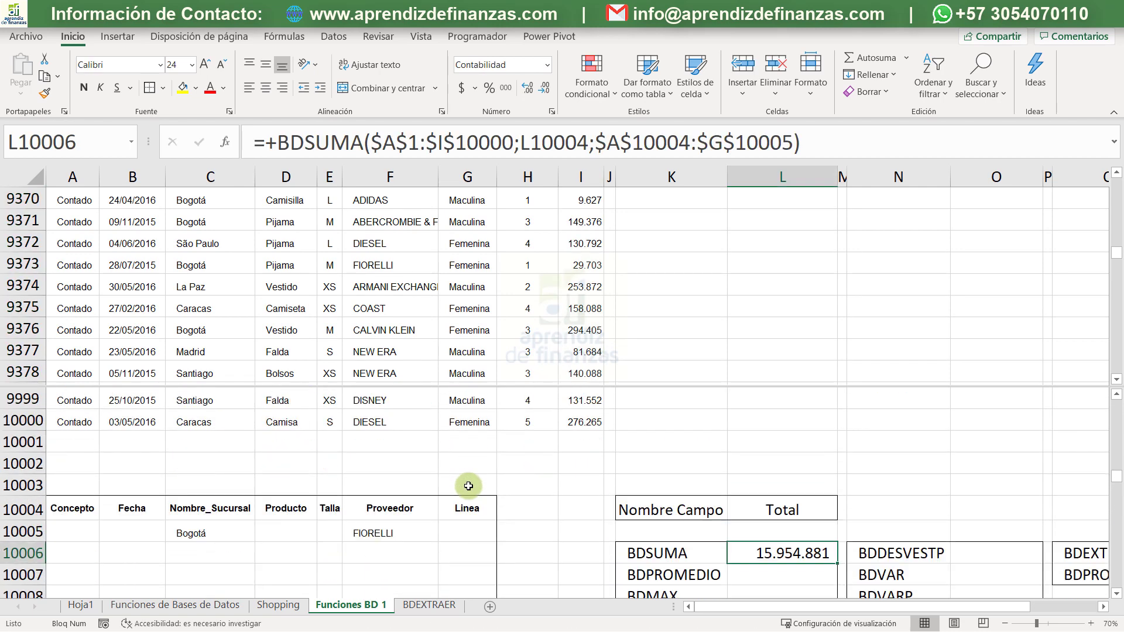
scroll(468, 486, down, 1)
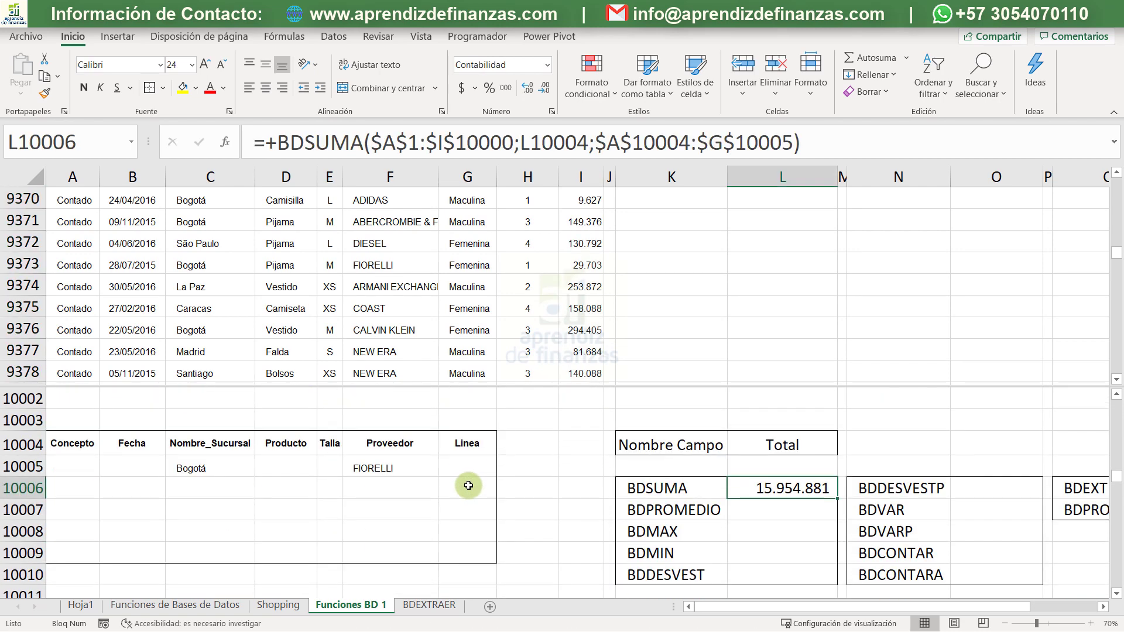
Select the whole database A1:I10000 and reapply the AutoFilter to it, returning to cell A1
click(576, 352)
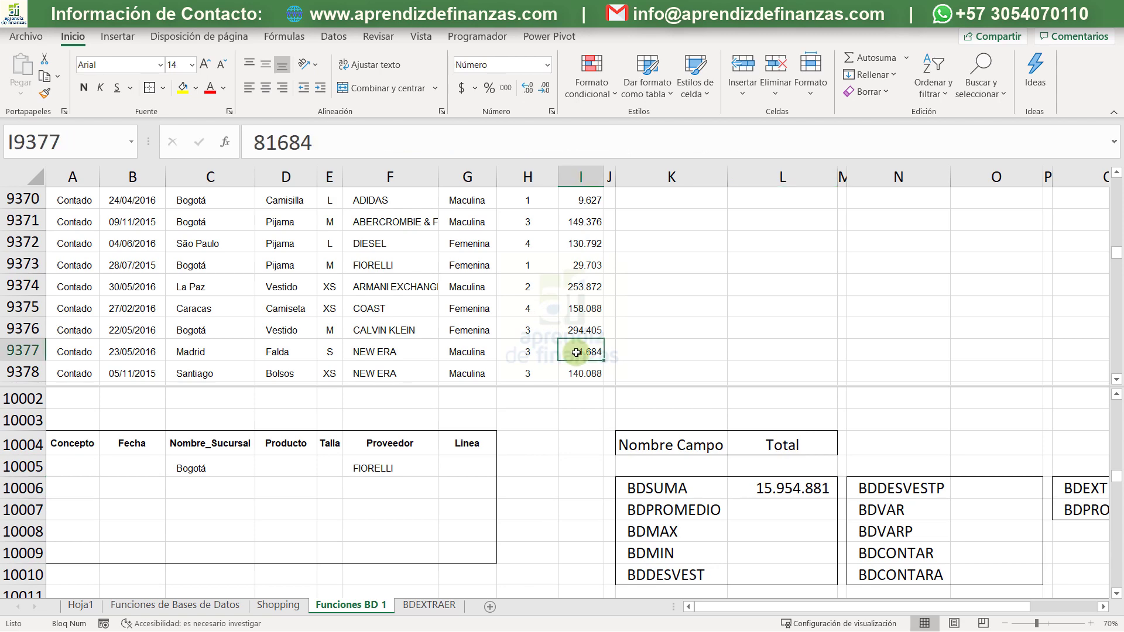
key(ctrl+Up)
key(ctrl+Left)
key(ctrl+shift+Right)
key(ctrl+shift+Down)
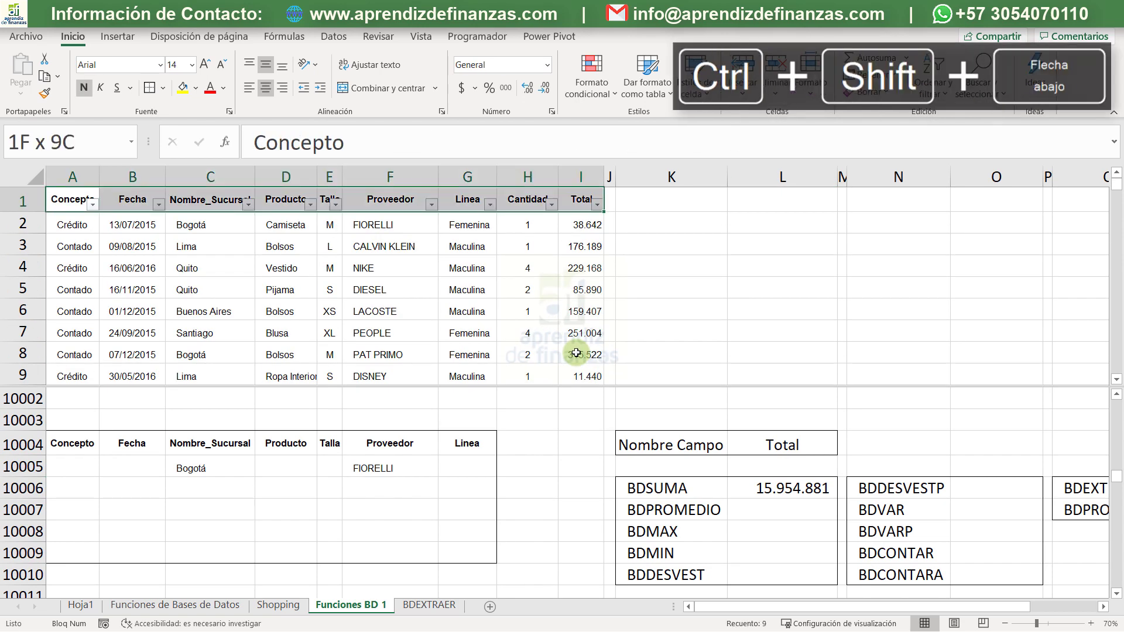
key(ctrl+shift+l)
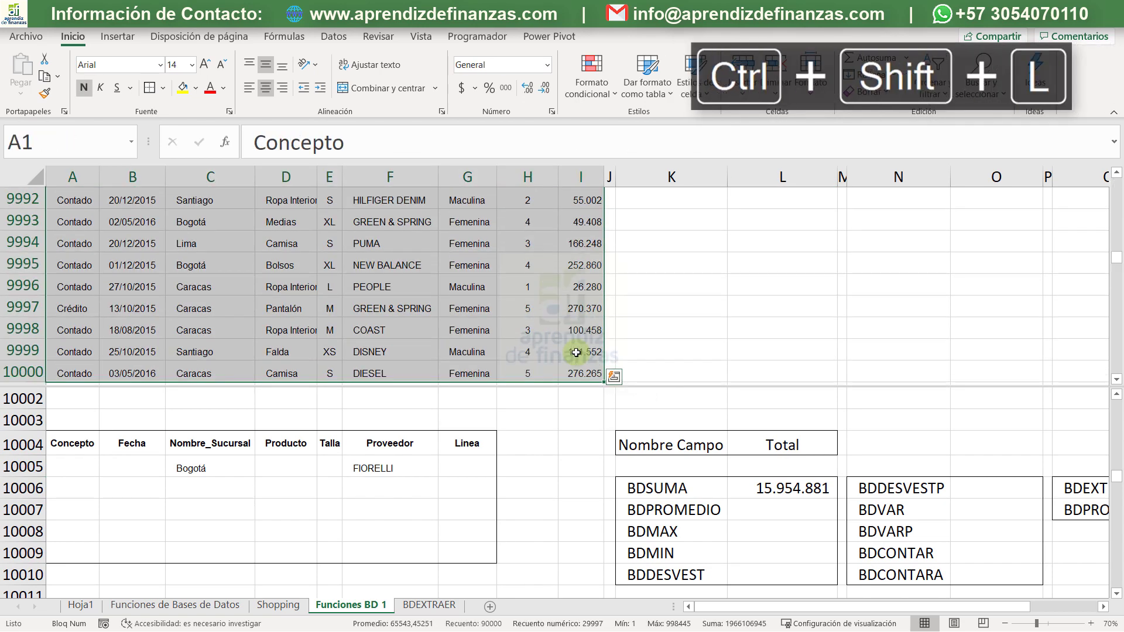
key(ctrl+Up)
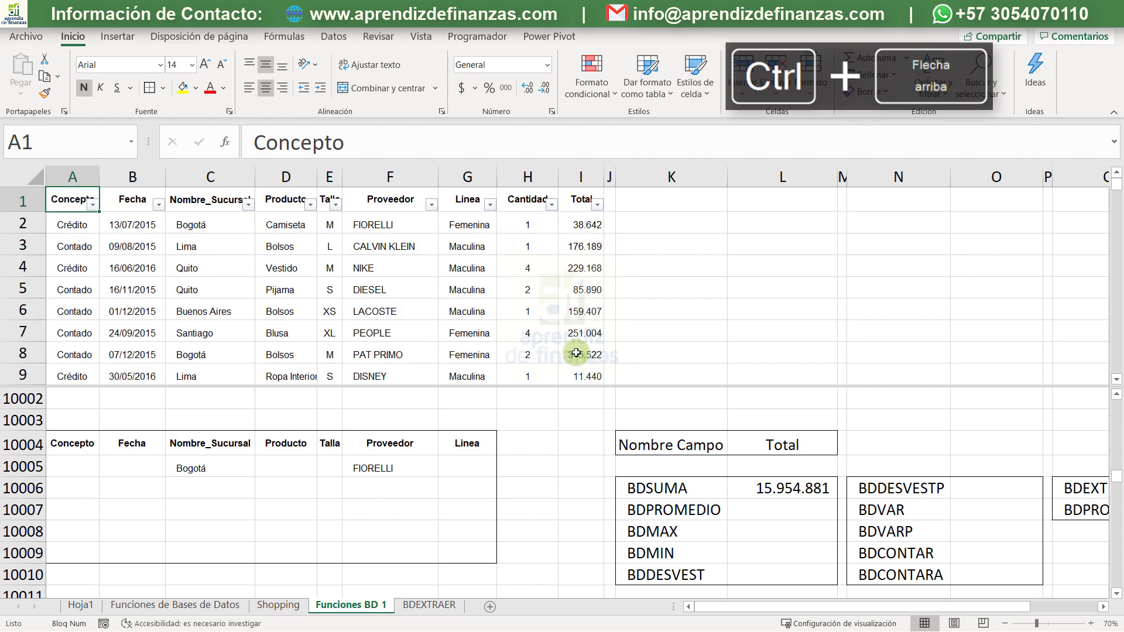
click(459, 353)
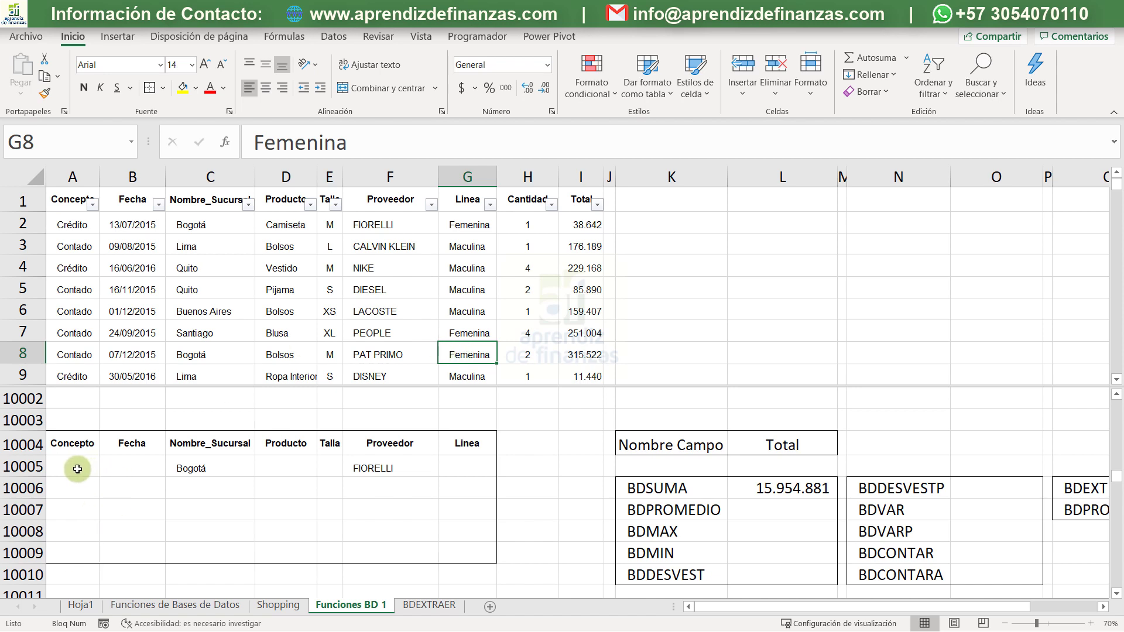
drag(78, 466, 472, 462)
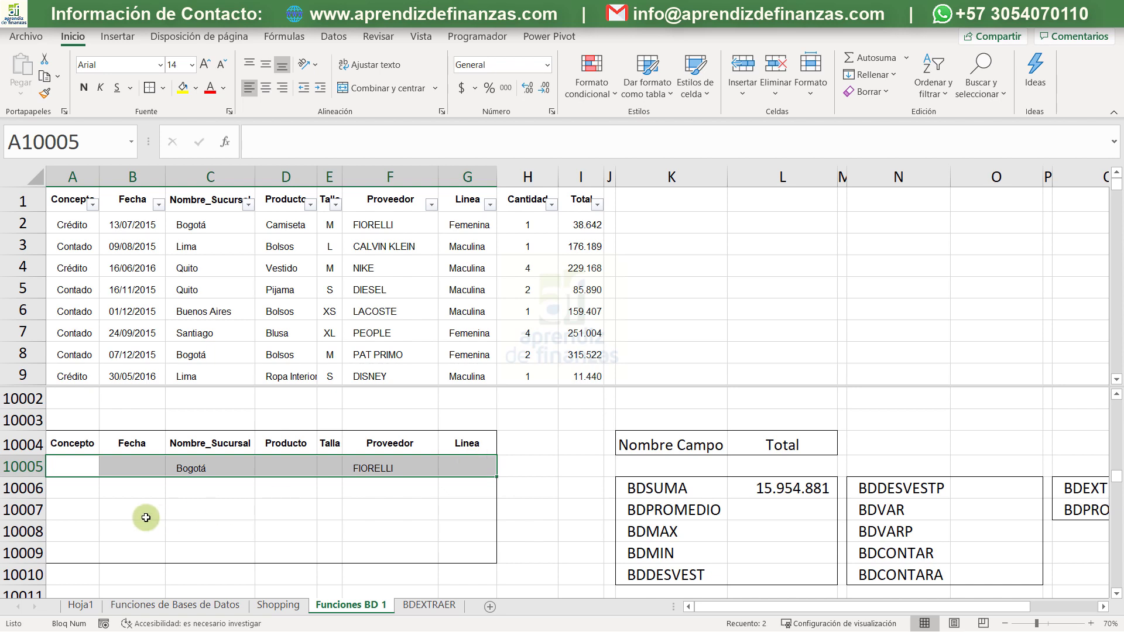
click(191, 491)
click(383, 492)
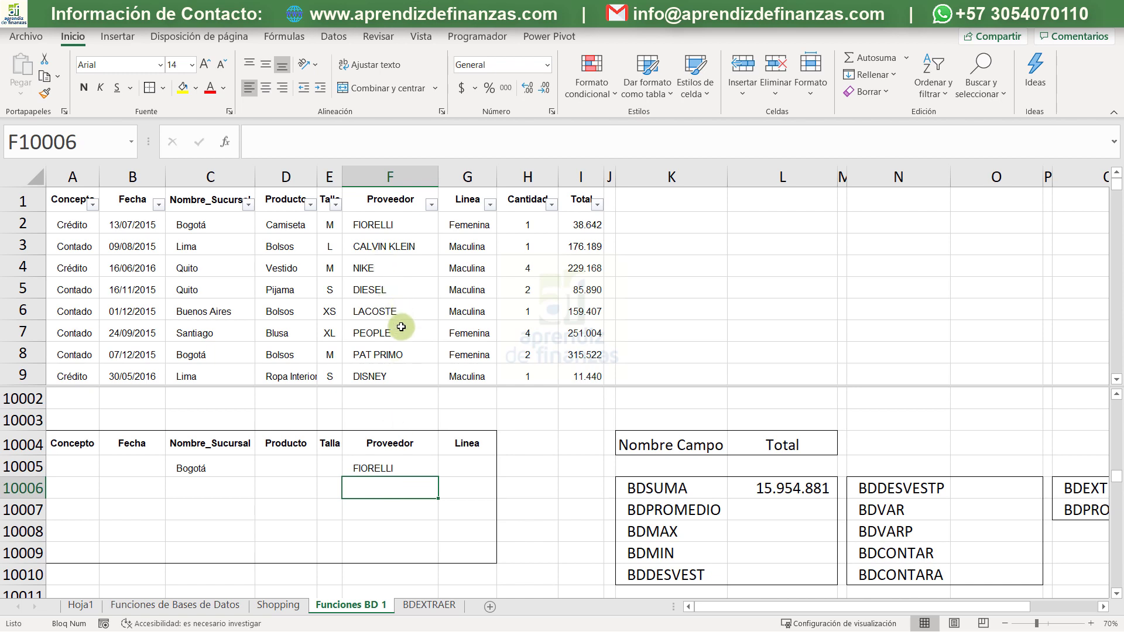
click(406, 347)
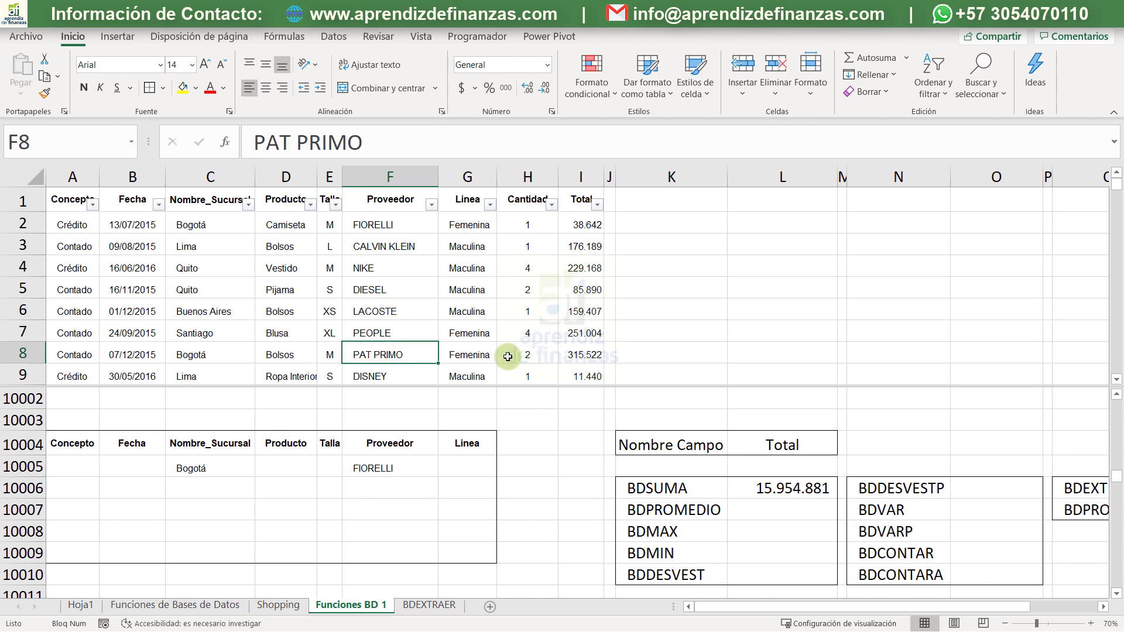
Copy the CALVIN KLEIN supplier name from the database into F10006 as a second Proveedor criterion
click(389, 250)
key(ctrl+c)
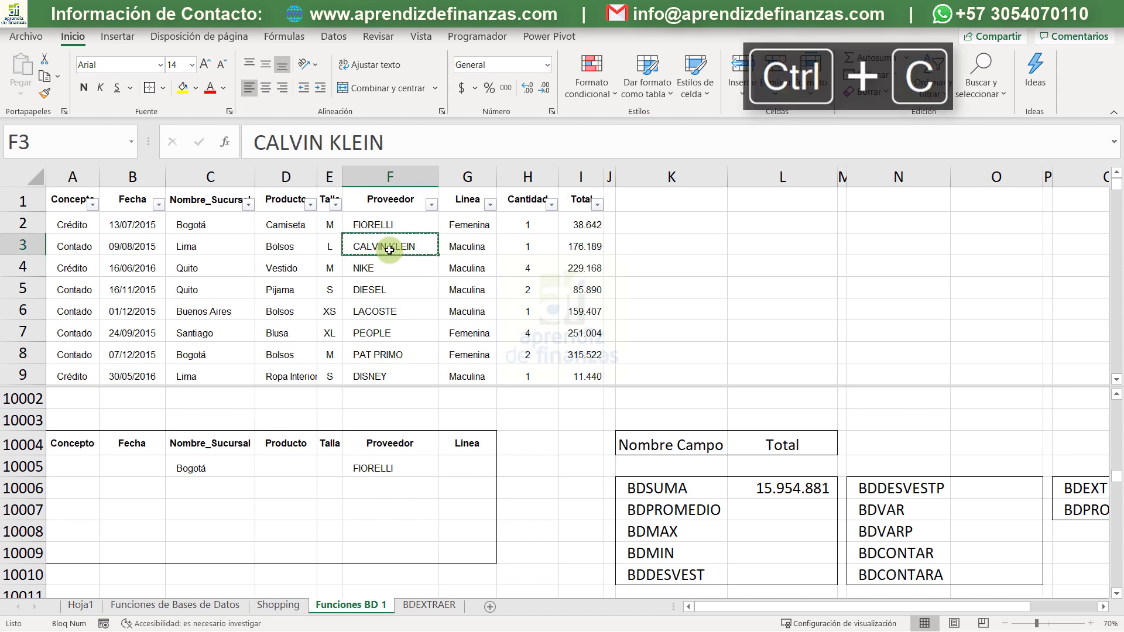
click(392, 483)
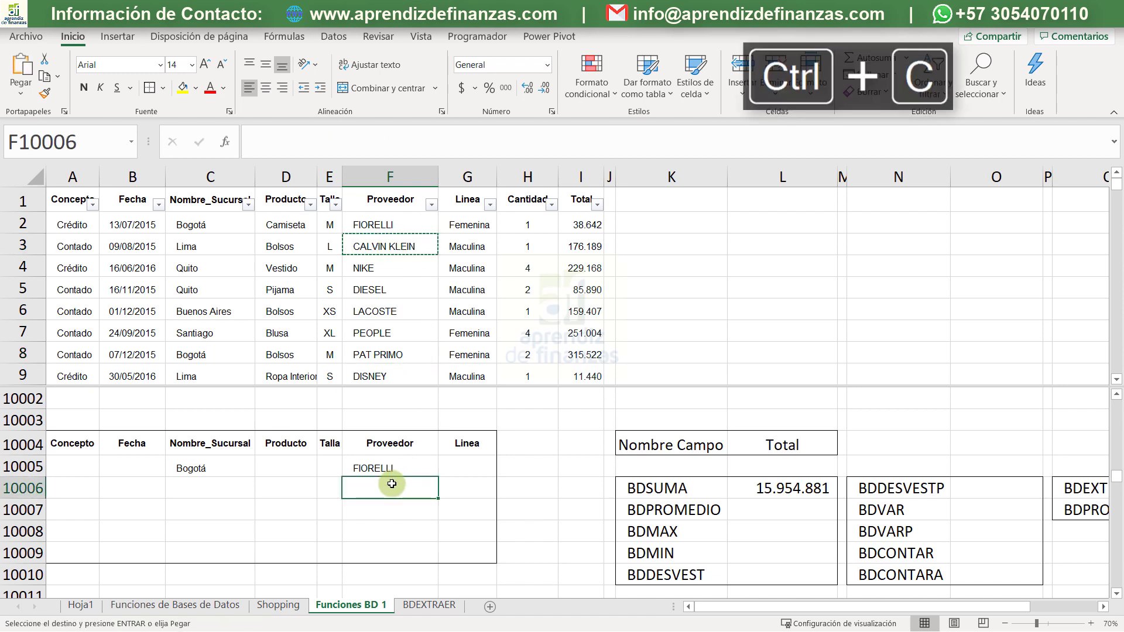
key(Return)
click(790, 486)
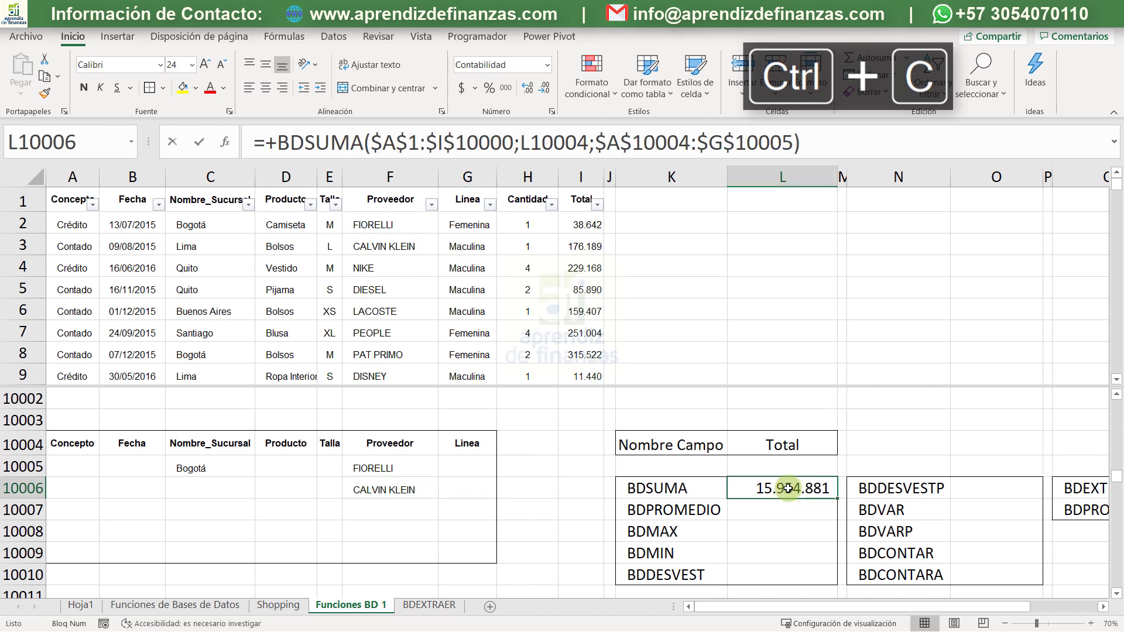
double_click(789, 486)
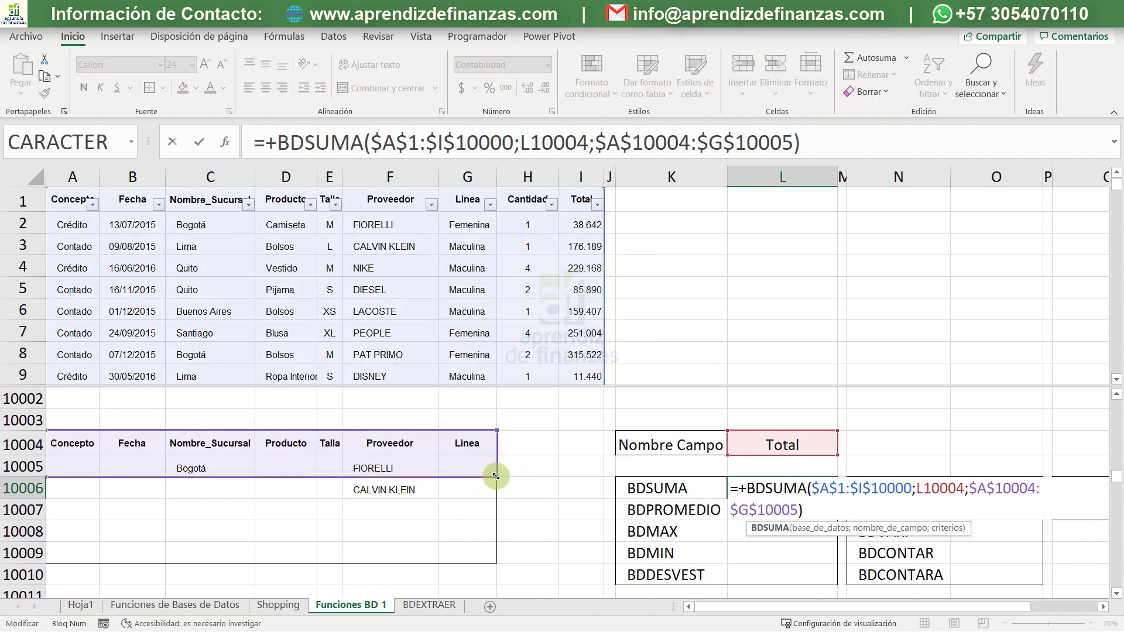
drag(496, 482, 491, 495)
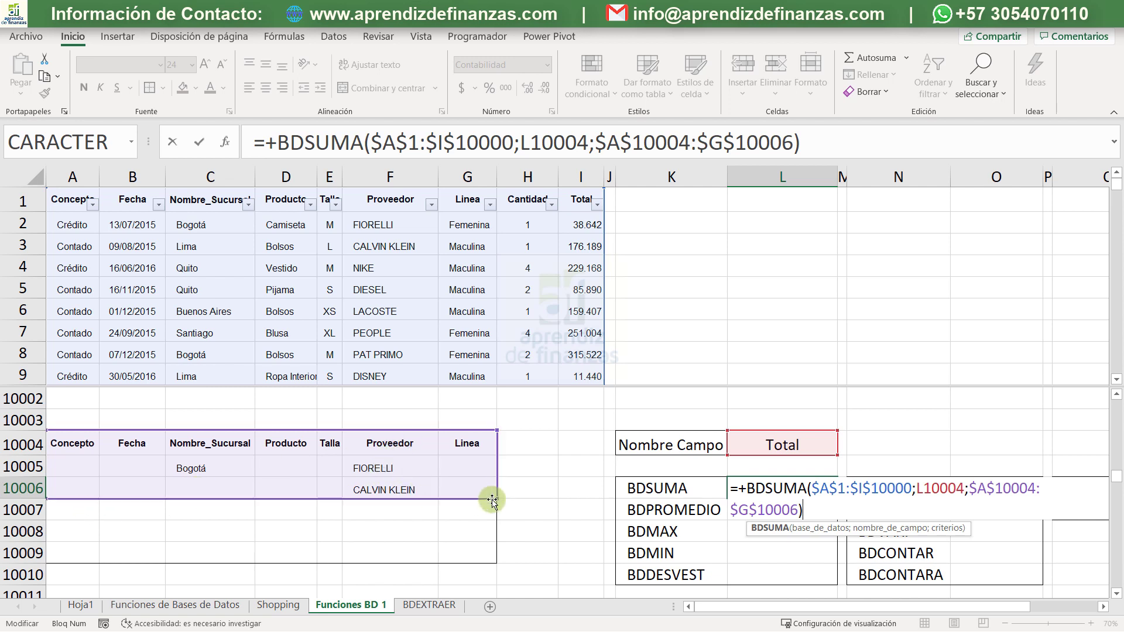
drag(496, 497, 494, 482)
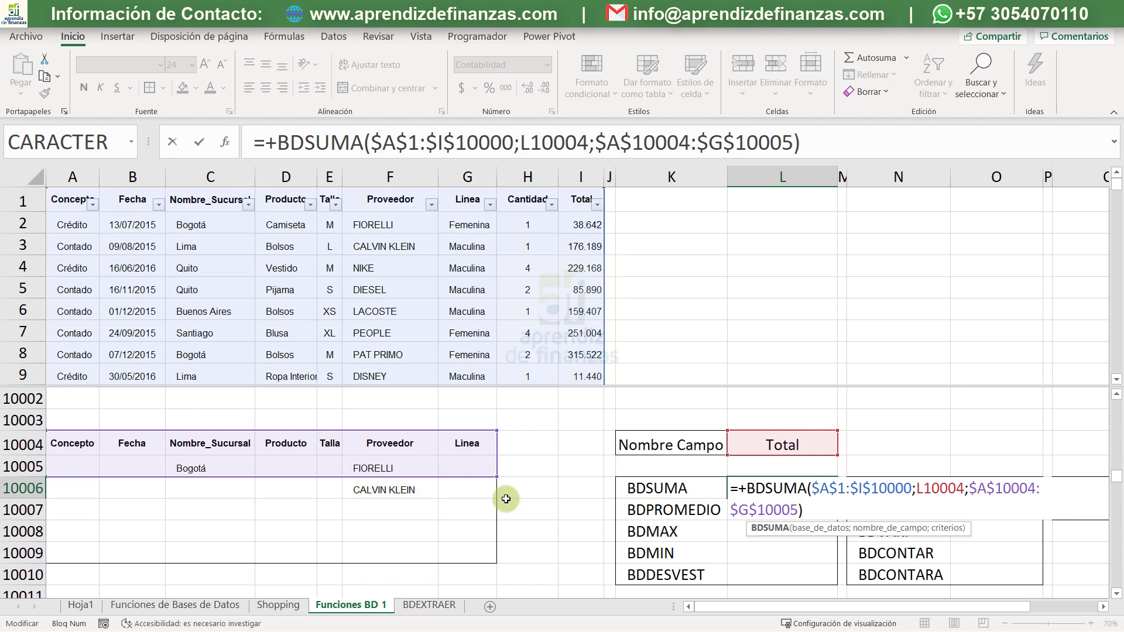
key(Return)
Paste the BDSUMA result from L10006 into O10003 as a plain value and format it with thousands separators
click(811, 491)
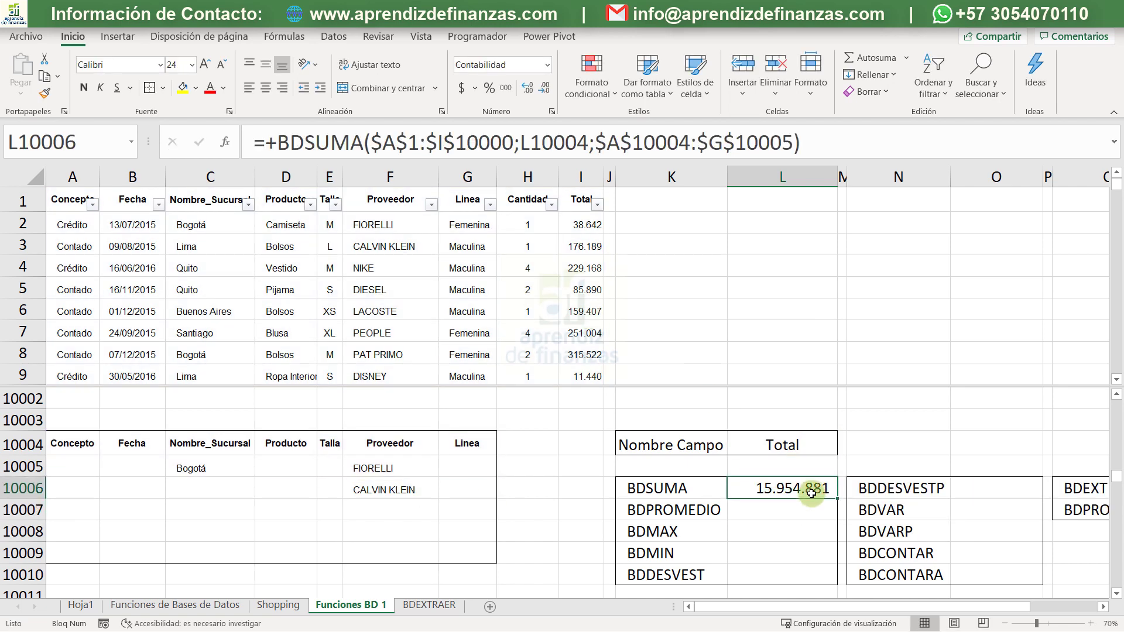
key(ctrl+c)
click(1004, 418)
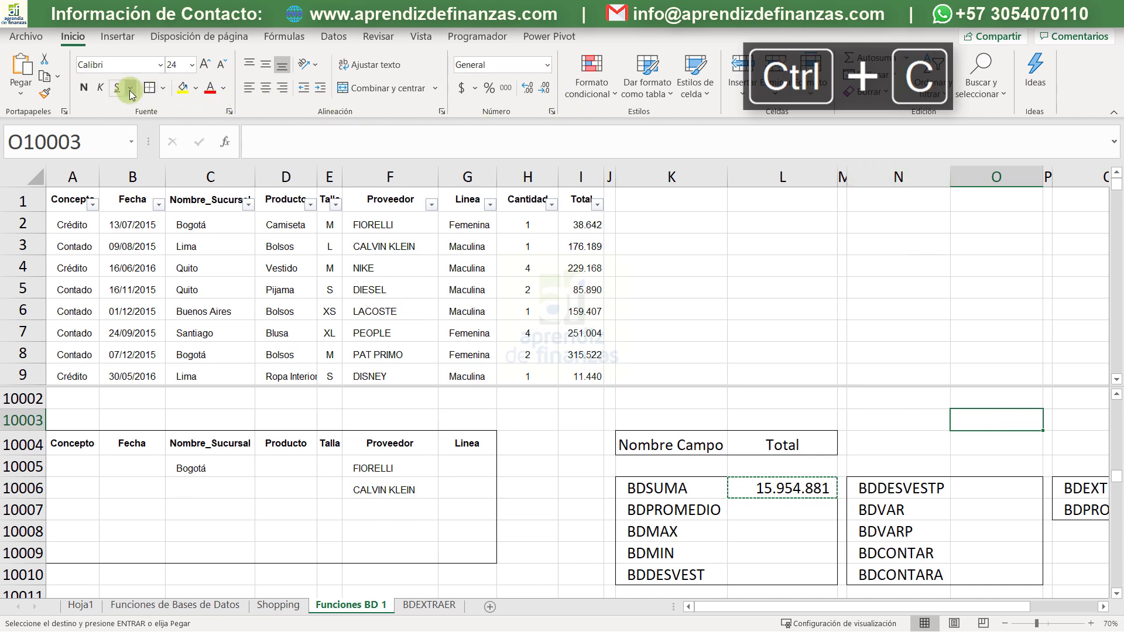
click(21, 88)
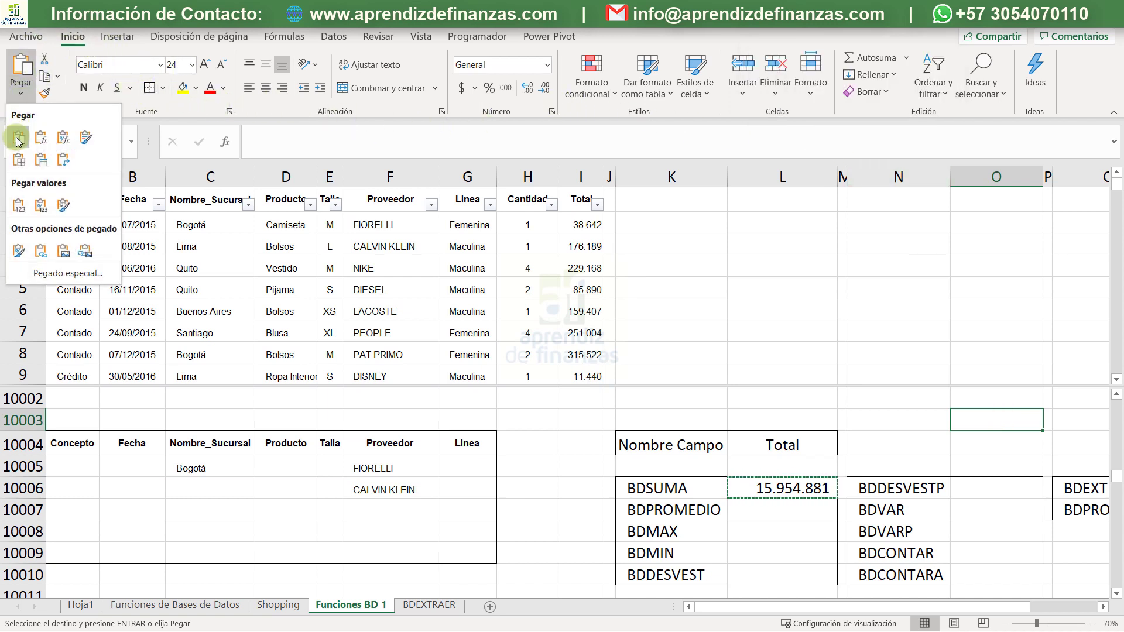
click(18, 205)
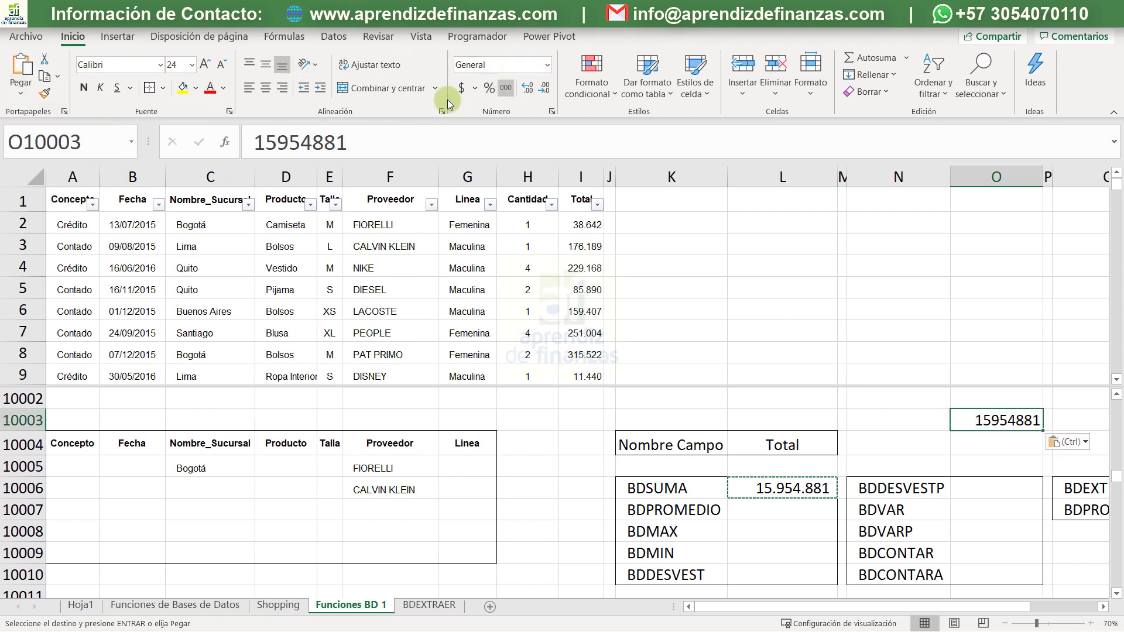
click(503, 92)
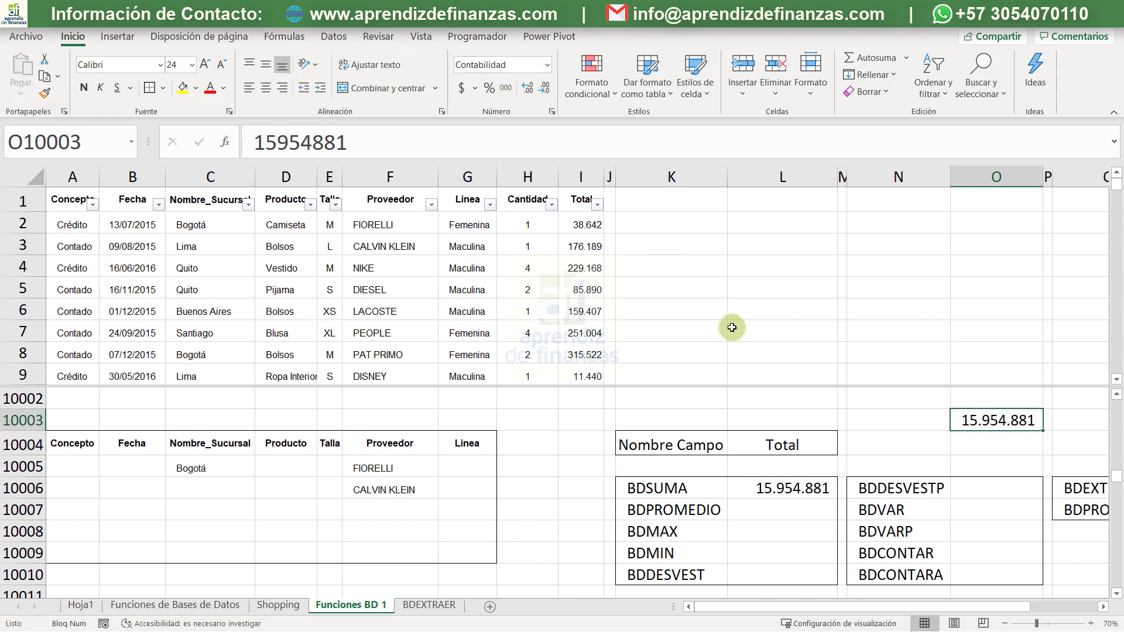
Label the pasted value in N10003 as "Fiorelli (Bogotá)" and fit column N's width to the text
click(892, 420)
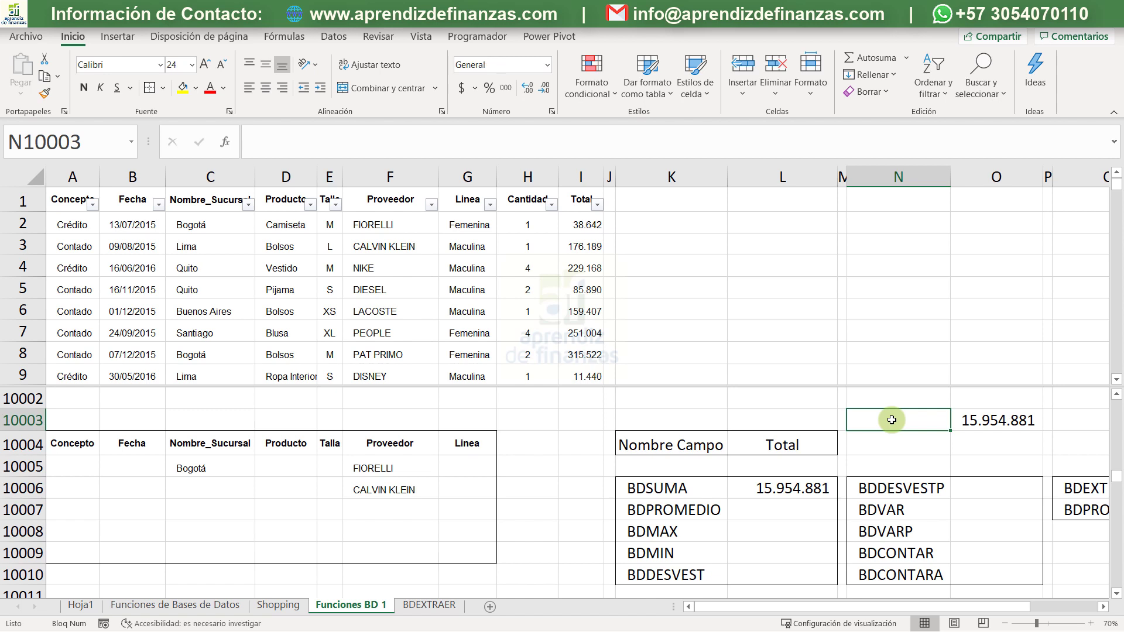
text(Fiorelli (Bogot)
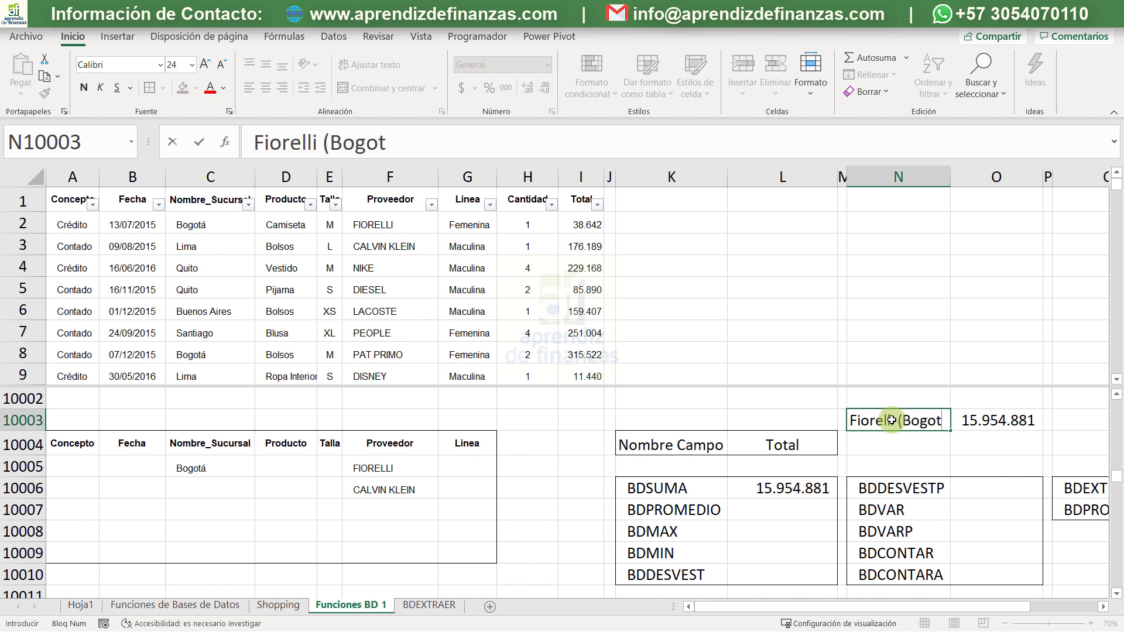
text(á)
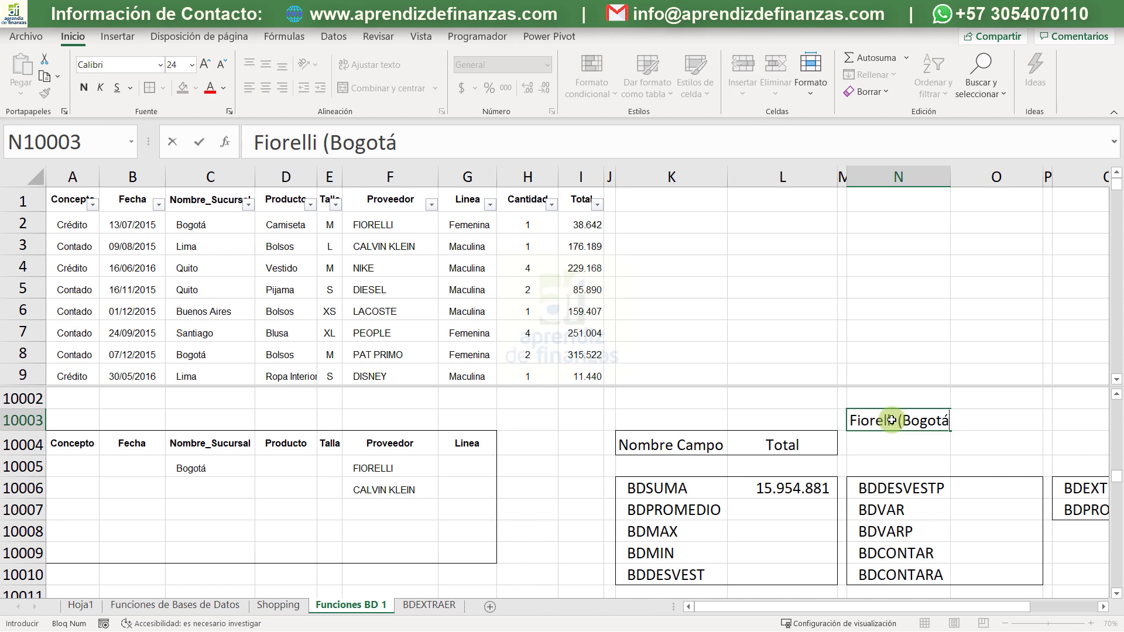
key(Return)
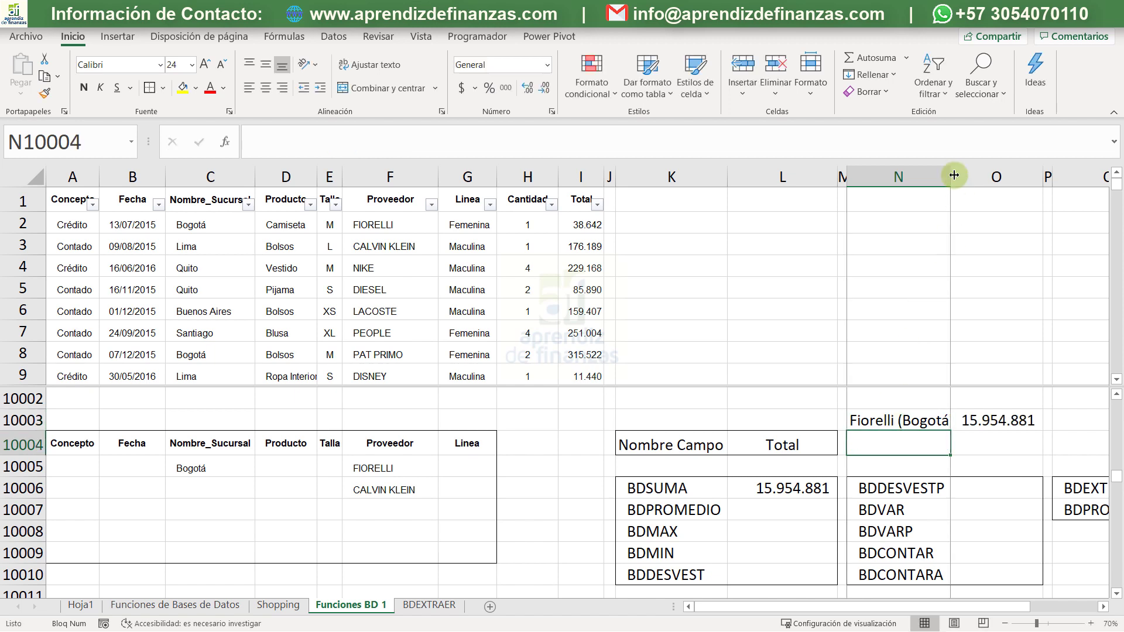
double_click(954, 175)
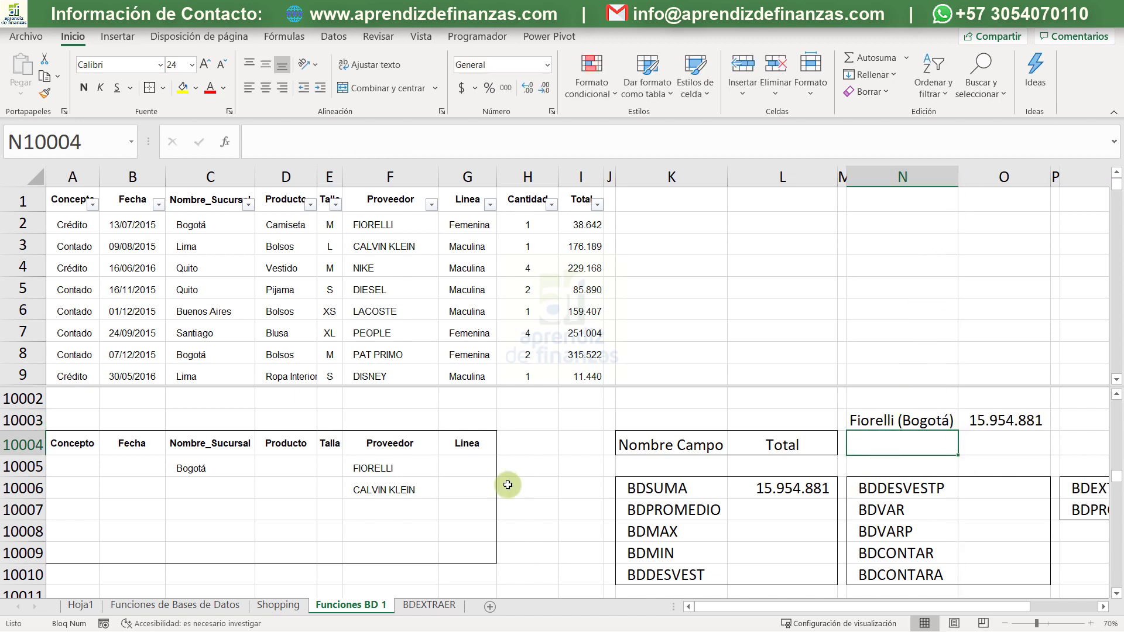
Extend the criteria range of the BDSUMA formula in L10006 to $A$10004:$G$10006
click(801, 481)
key(F2)
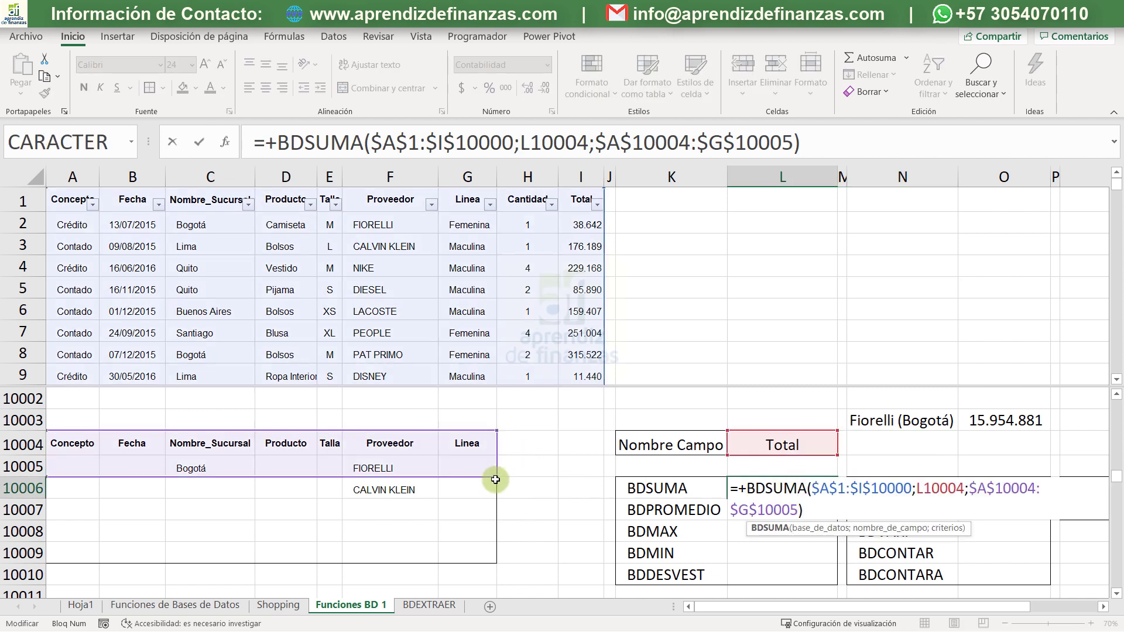
drag(495, 478, 503, 502)
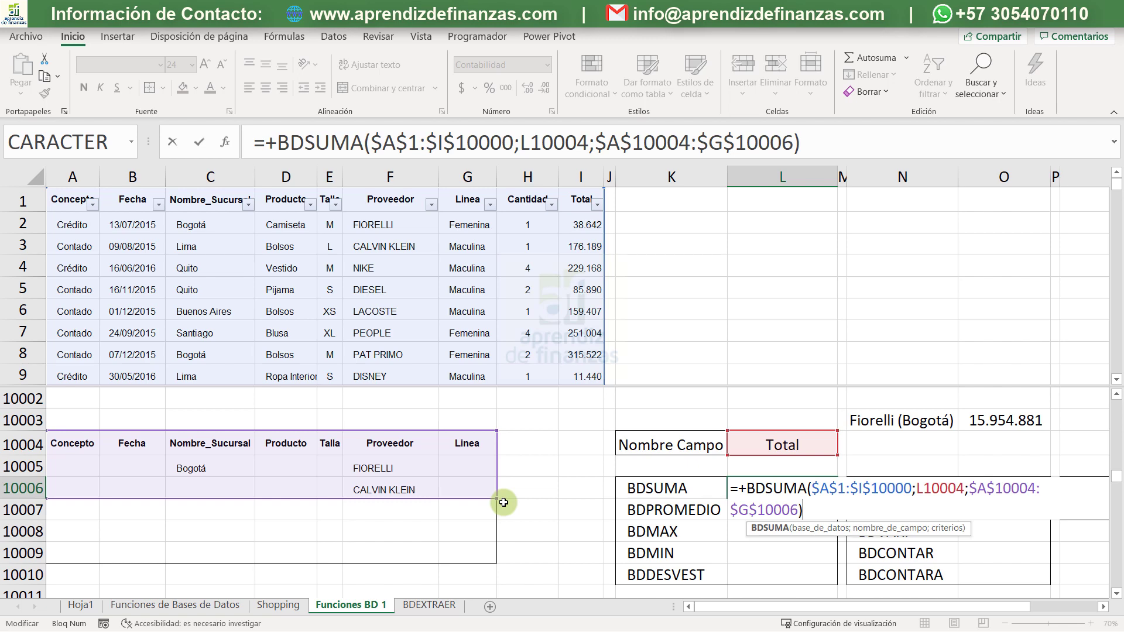
key(Return)
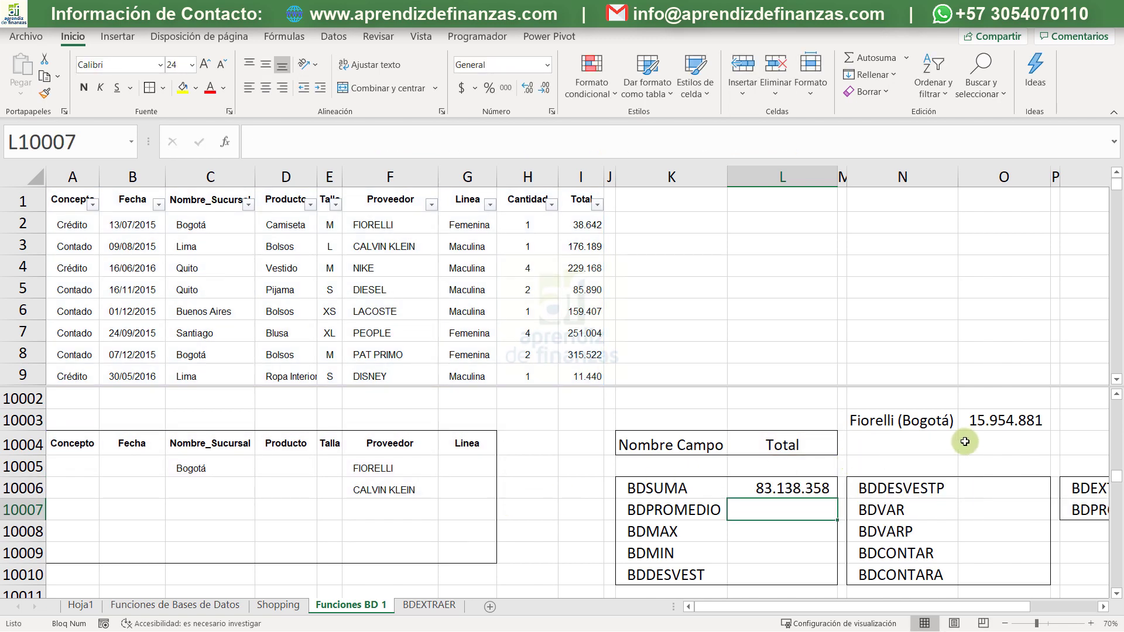
click(788, 497)
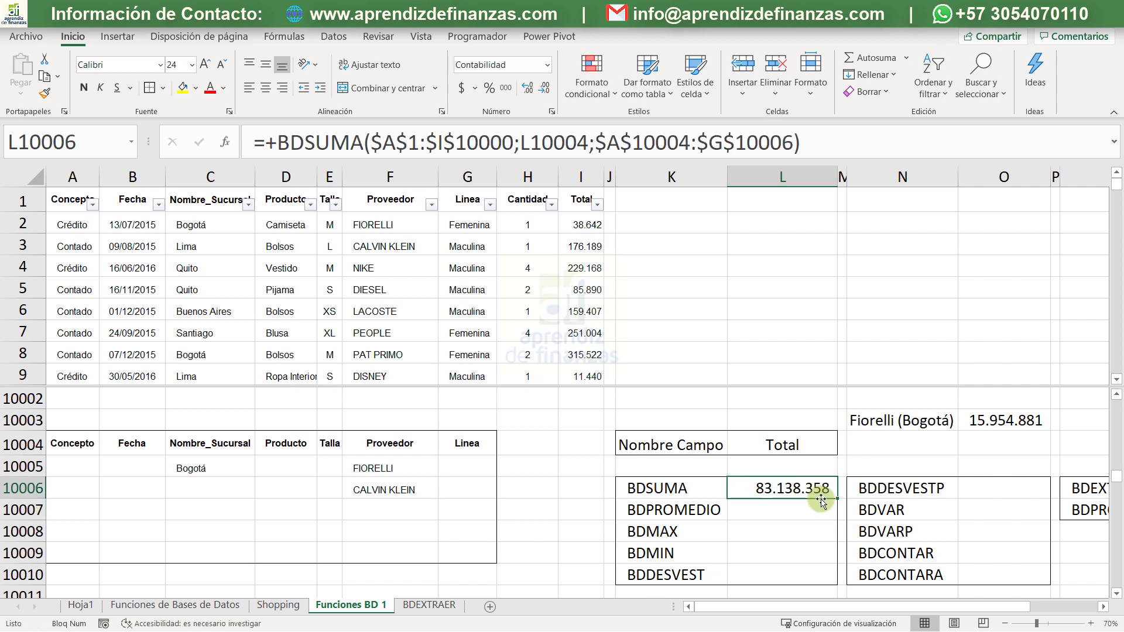
Filter the database's Proveedor column to show only CALVIN KLEIN
click(431, 201)
click(326, 357)
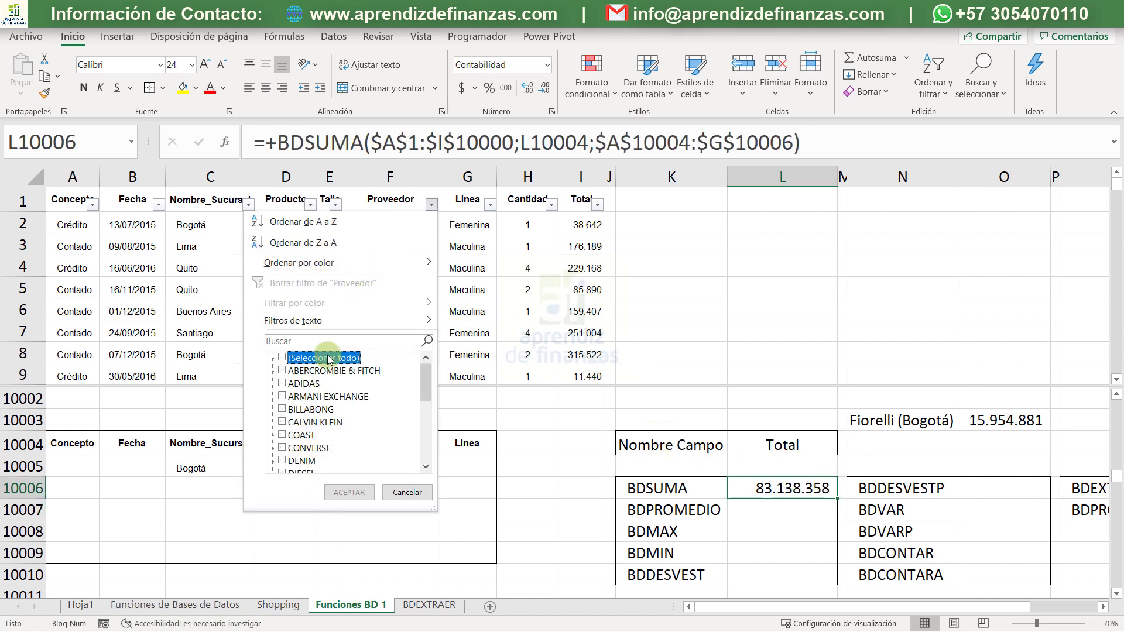
click(297, 423)
click(349, 492)
Select all filtered Total values from I3 downward to check their sum
click(588, 325)
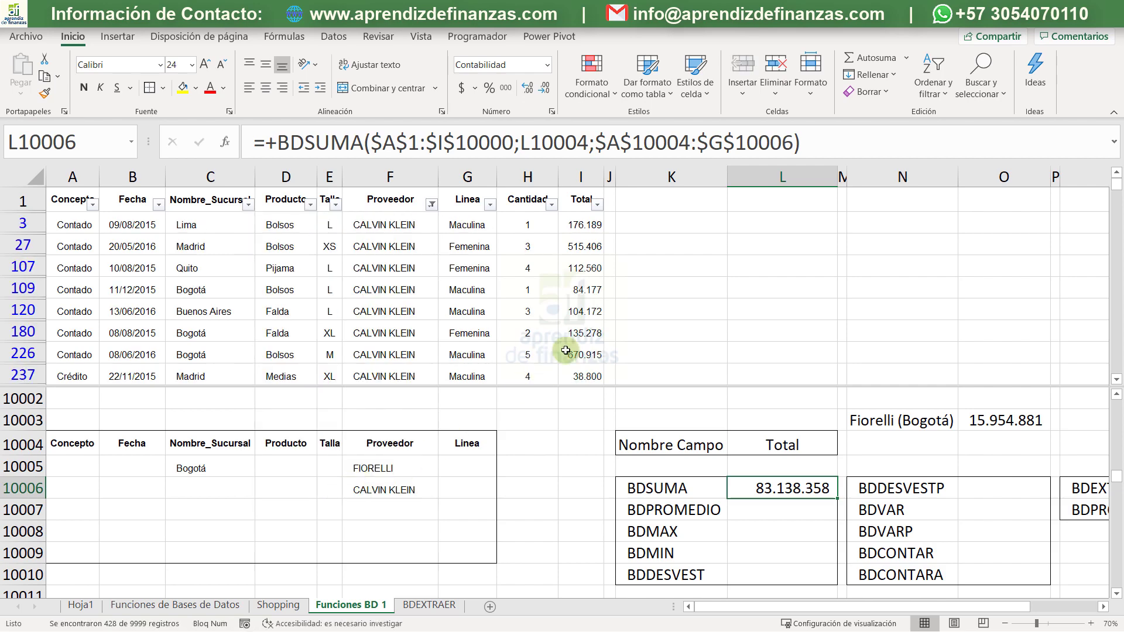
key(ctrl+Up)
key(Down)
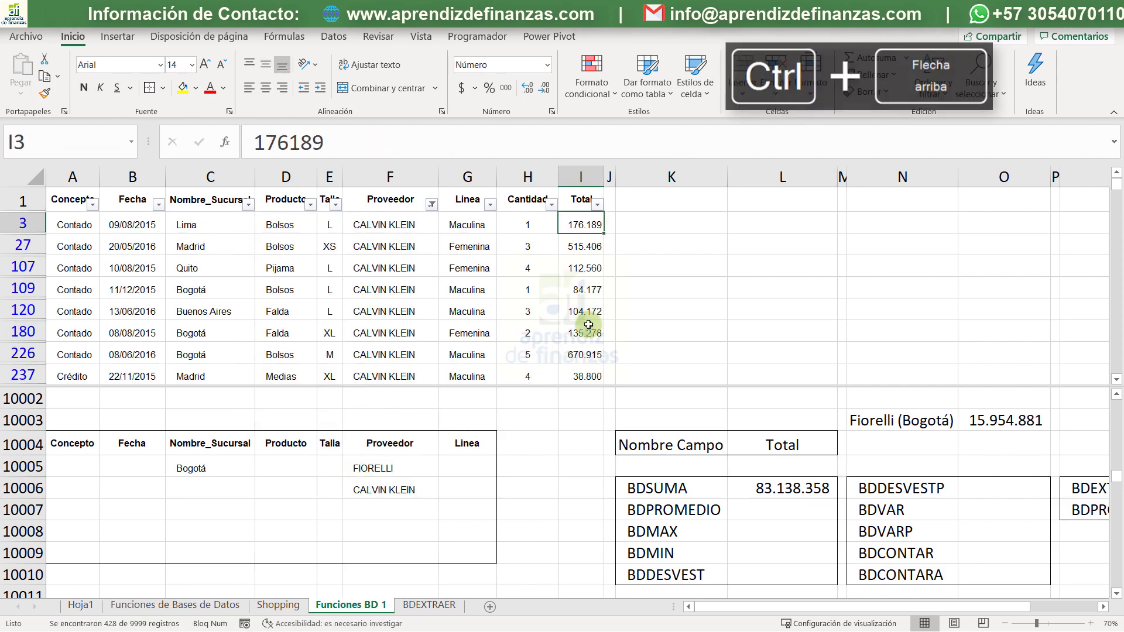
key(ctrl+shift+Down)
key(ctrl+shift+Down)
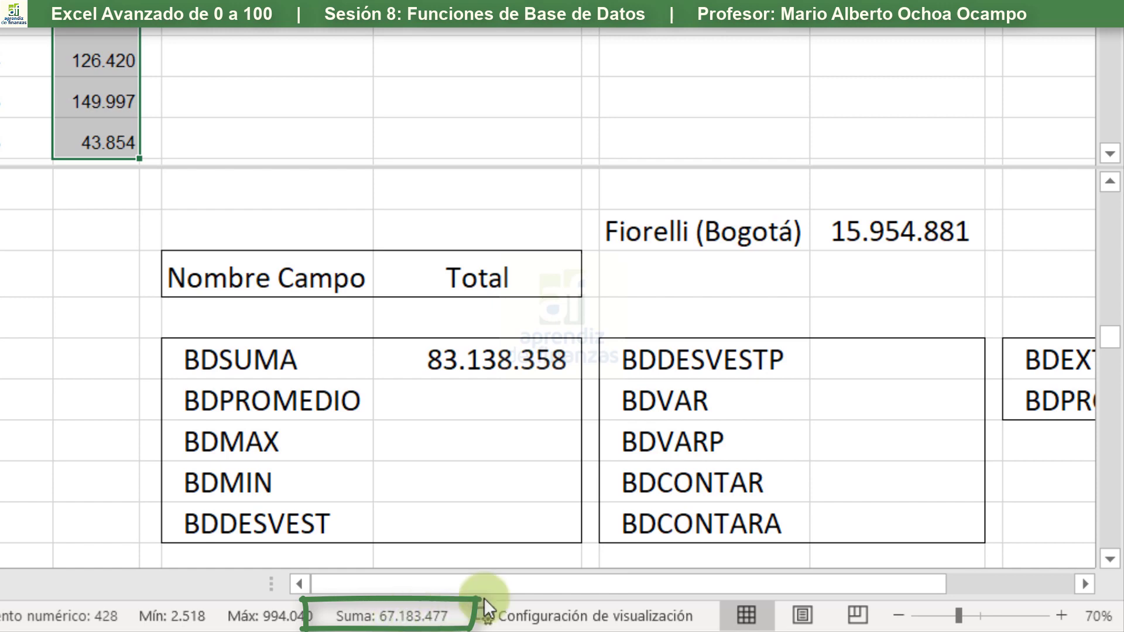
Enter 67183477 in O10004 and copy the number format of O10003 to it
click(848, 284)
text(671)
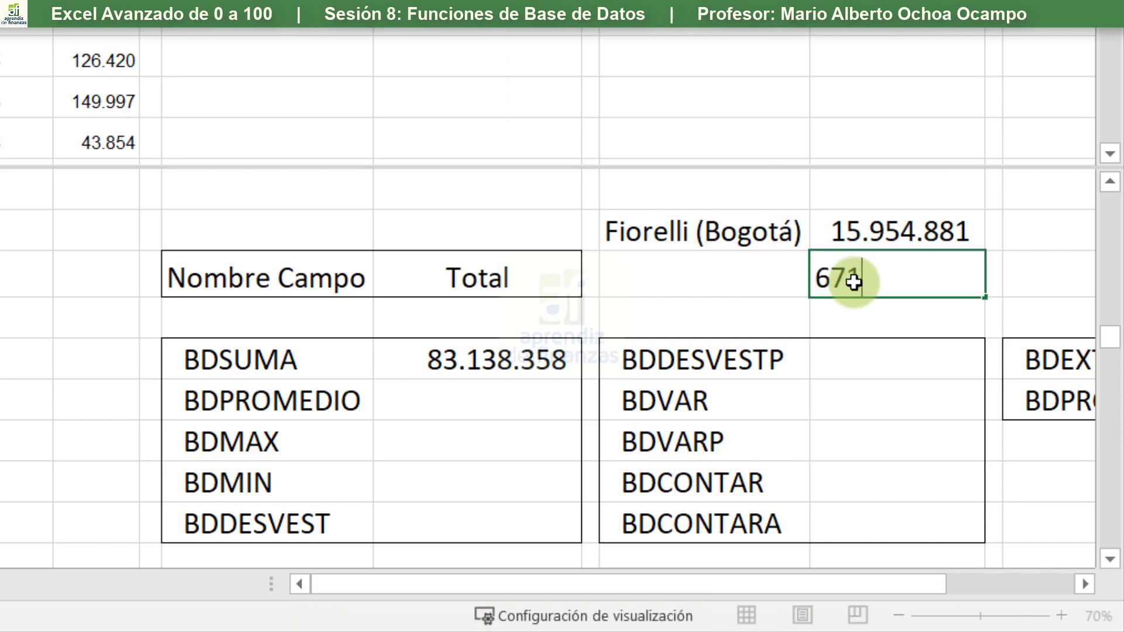
text(83477)
key(Return)
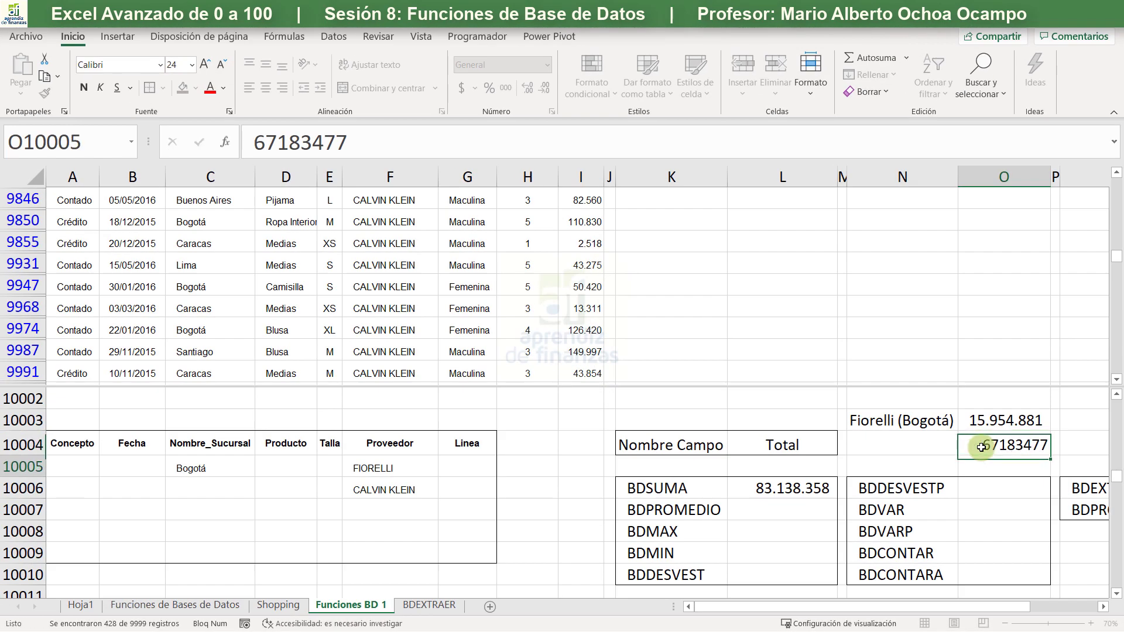
click(987, 420)
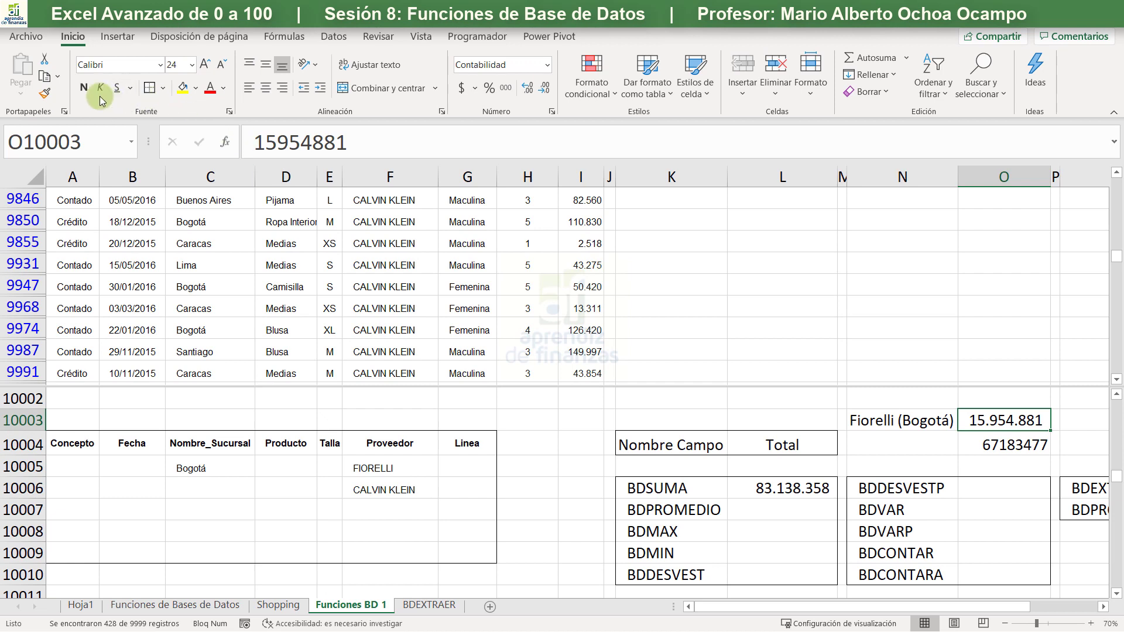
click(45, 95)
click(998, 445)
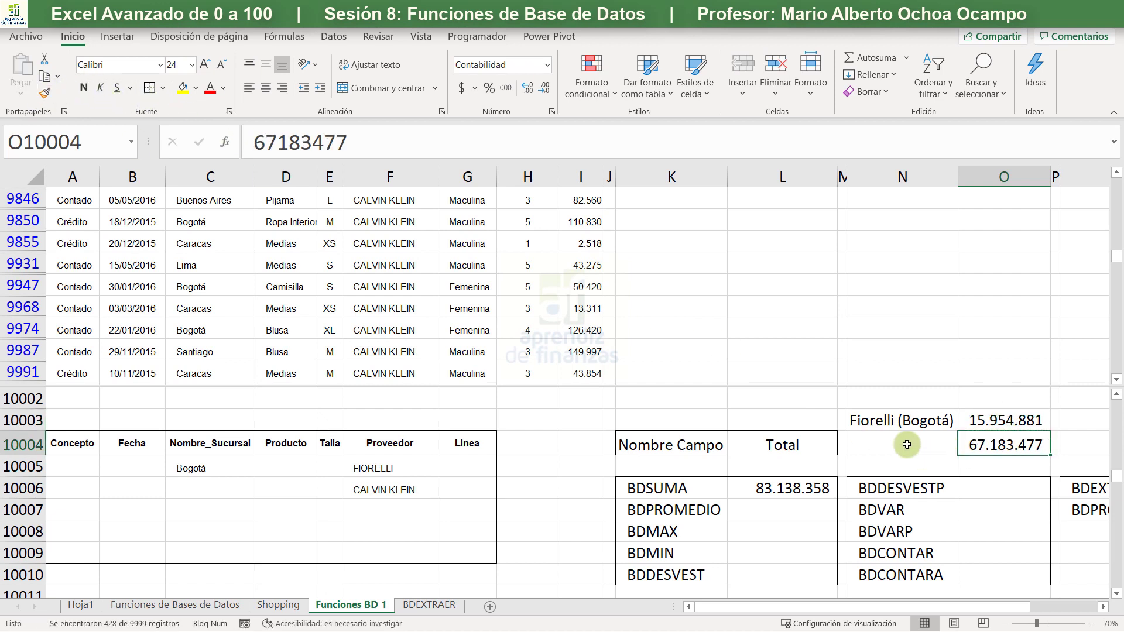
Label the amount in O10004 by entering "Calvin Klein" in N10004
click(900, 439)
text(Cl)
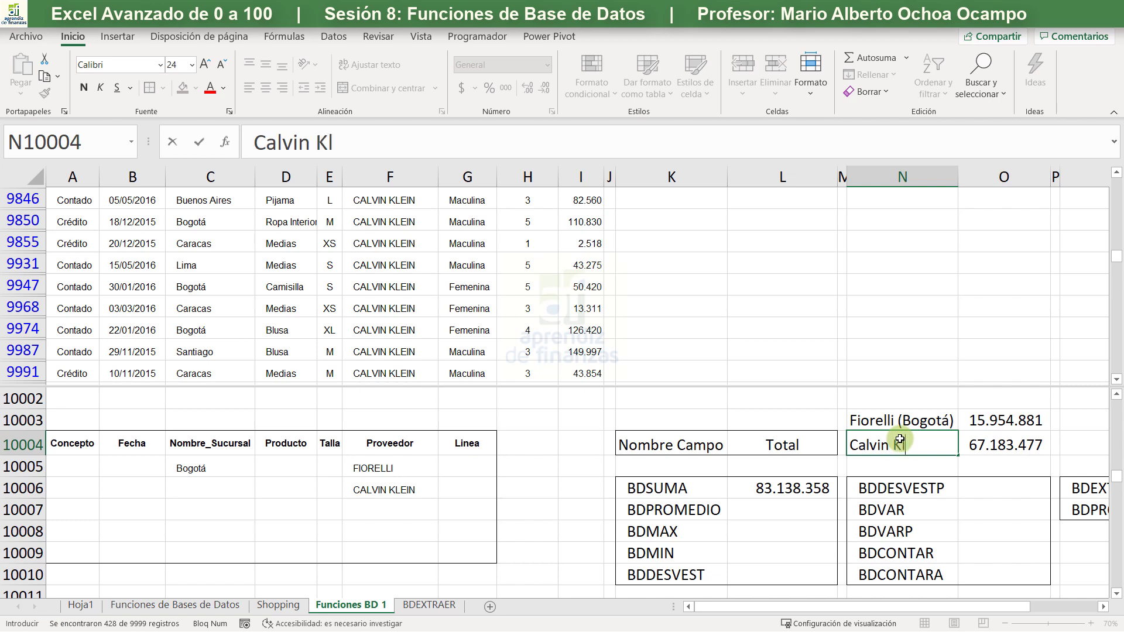
key(Return)
Add the Fiorelli and Calvin Klein amounts in O10002 with the formula +O10003+O10004
drag(997, 421, 996, 438)
click(992, 401)
text(+)
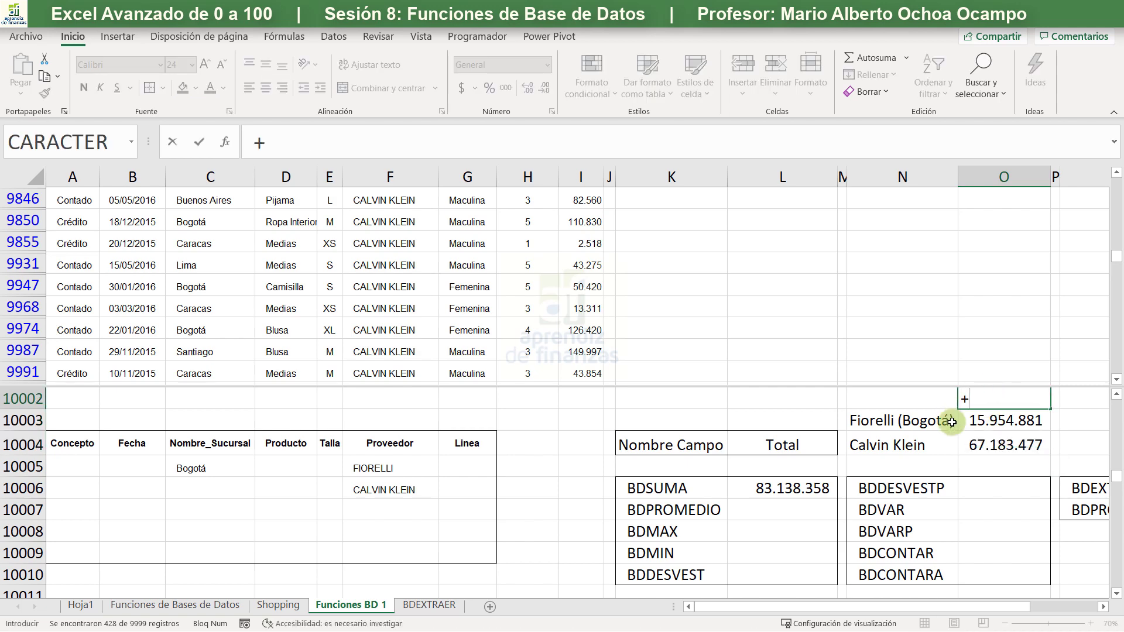
click(999, 419)
text(+)
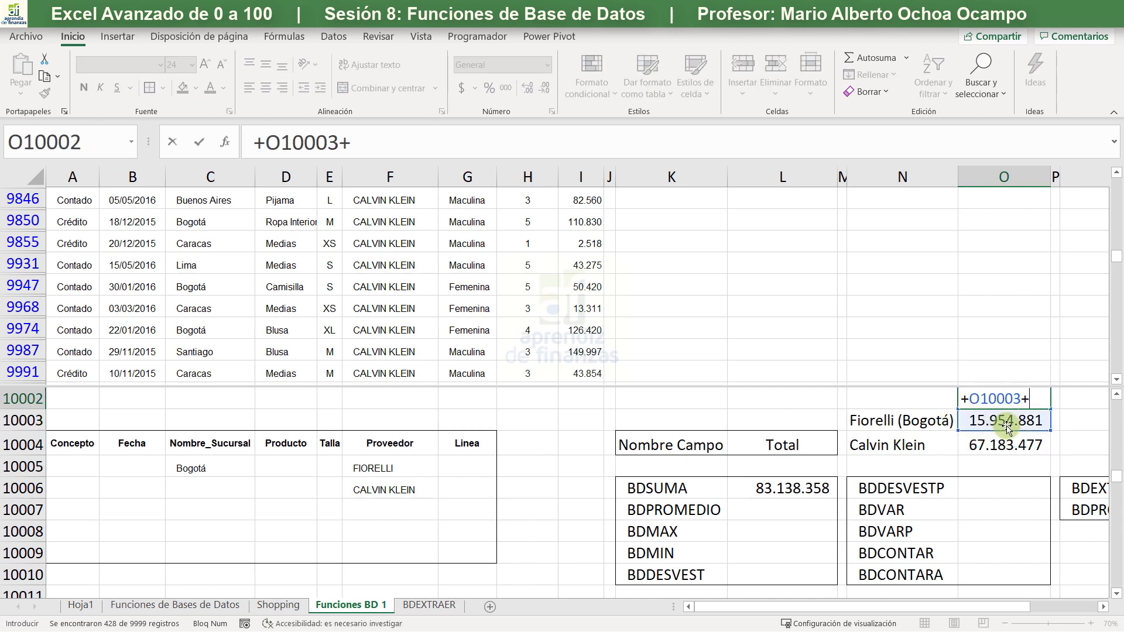
click(990, 442)
key(Return)
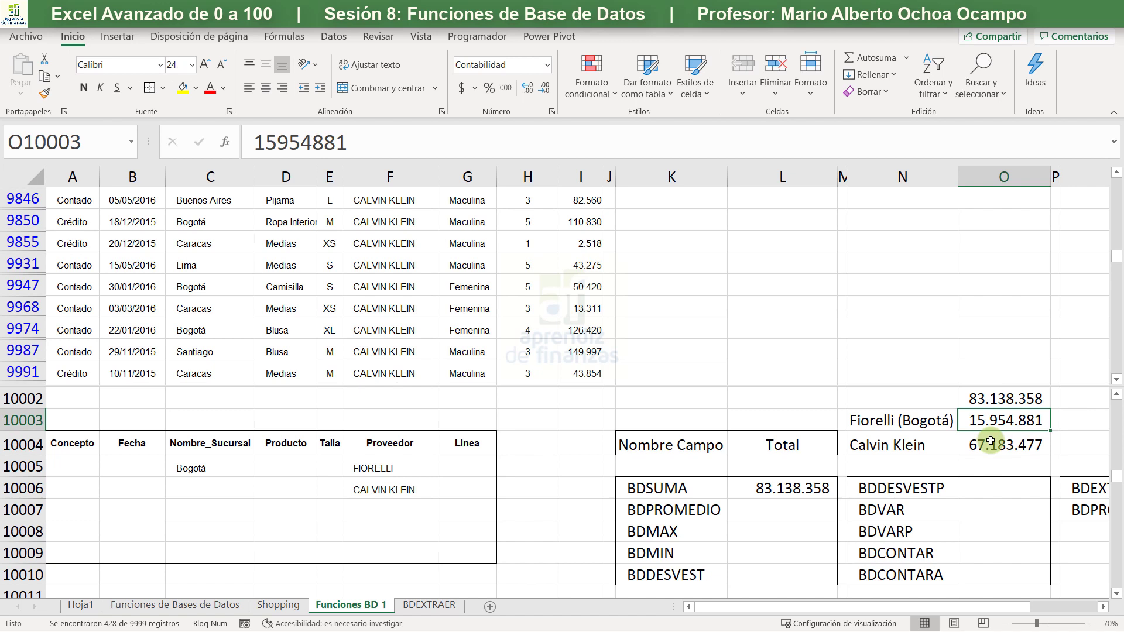
Review the check sum in O10002 against the Proveedor criterion in F10006 and the branch criterion in C10005
click(1028, 399)
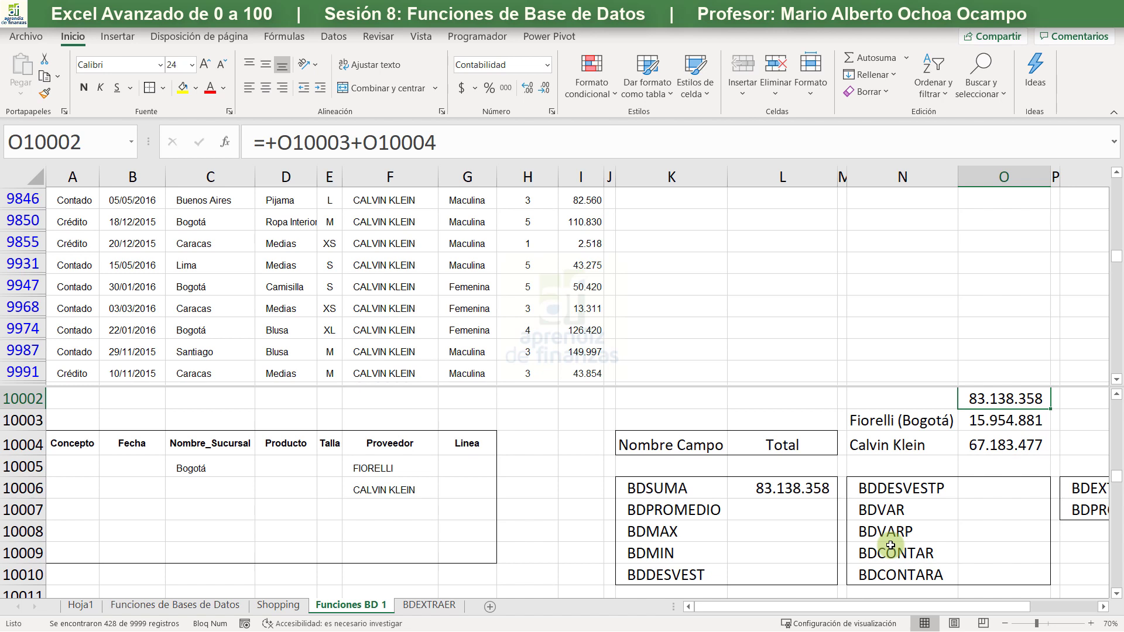
click(377, 491)
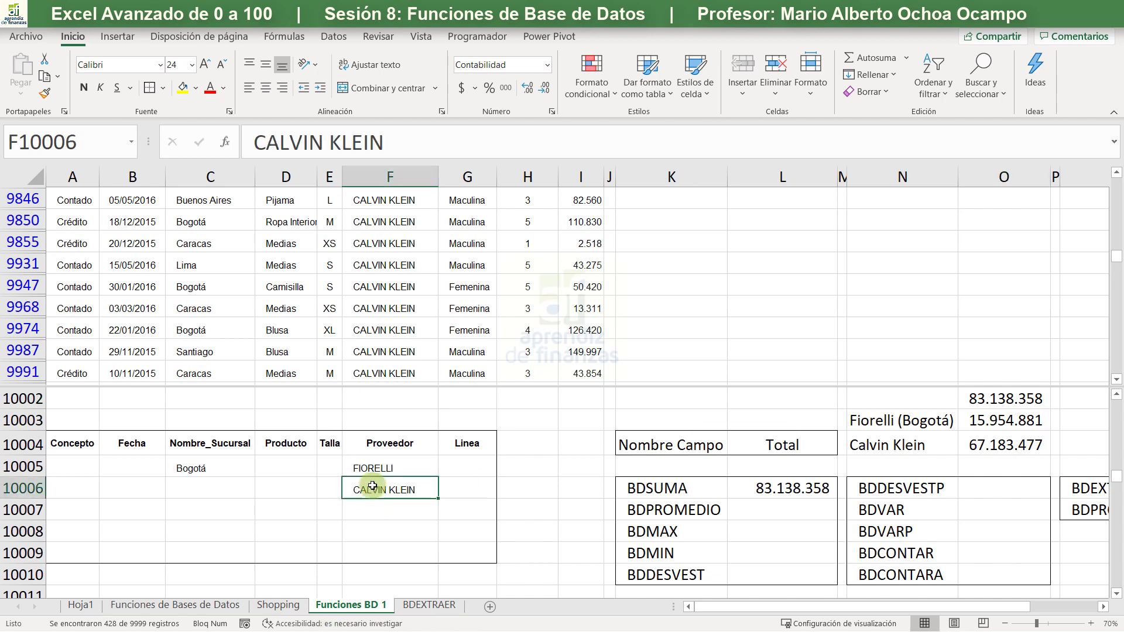
click(211, 472)
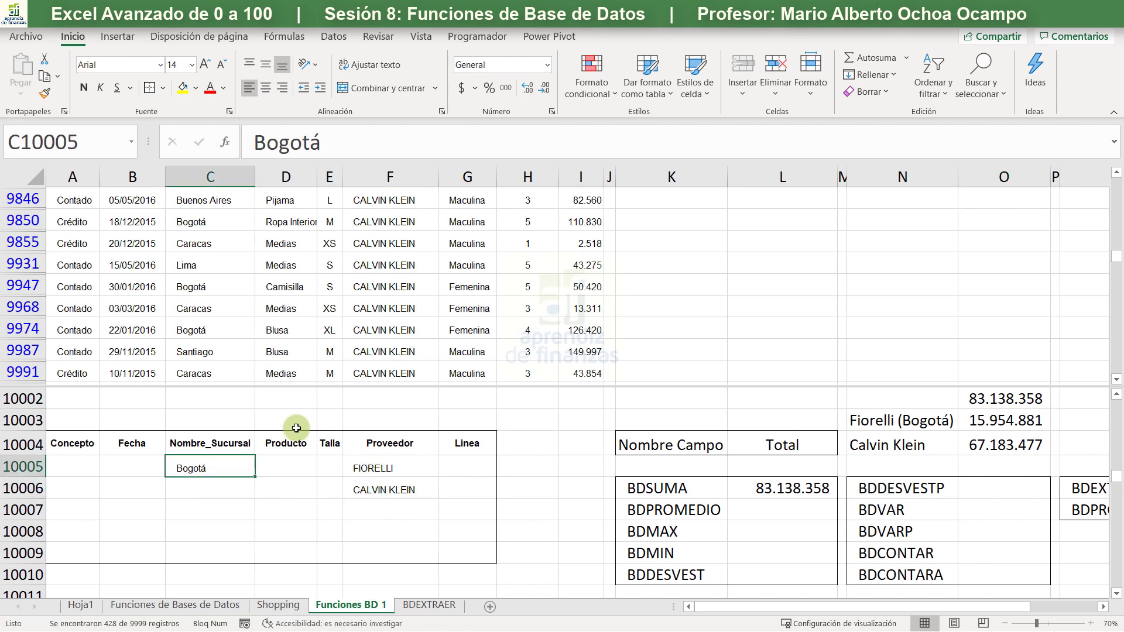
Copy the Bogotá branch criterion from C10005 to C10006 so both criteria rows require Bogotá
key(ctrl+c)
key(Down)
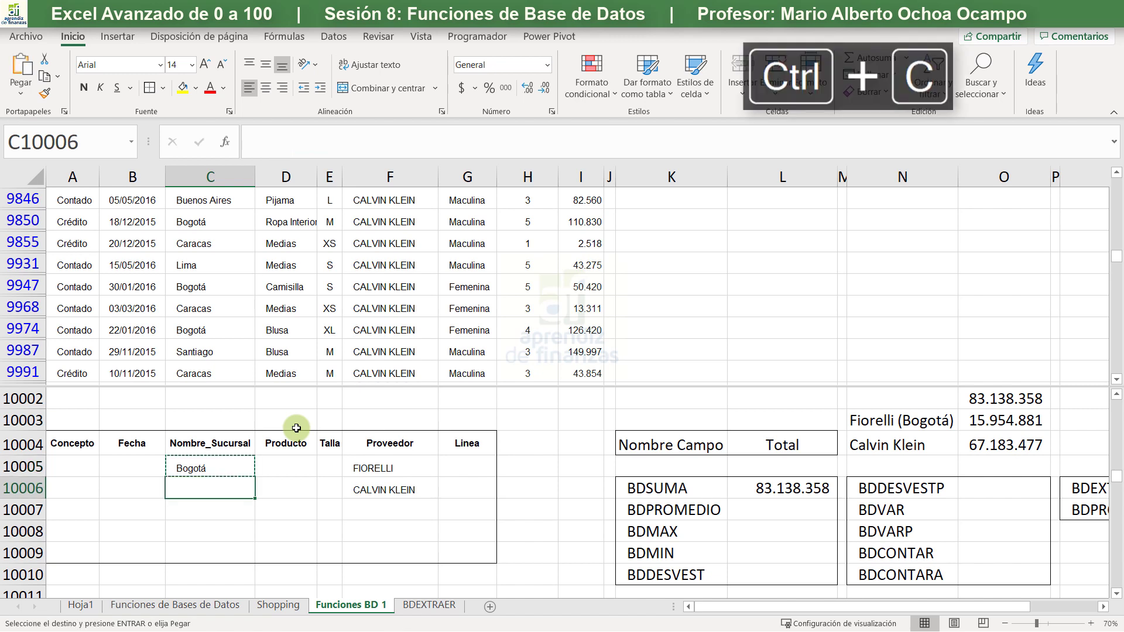
key(Return)
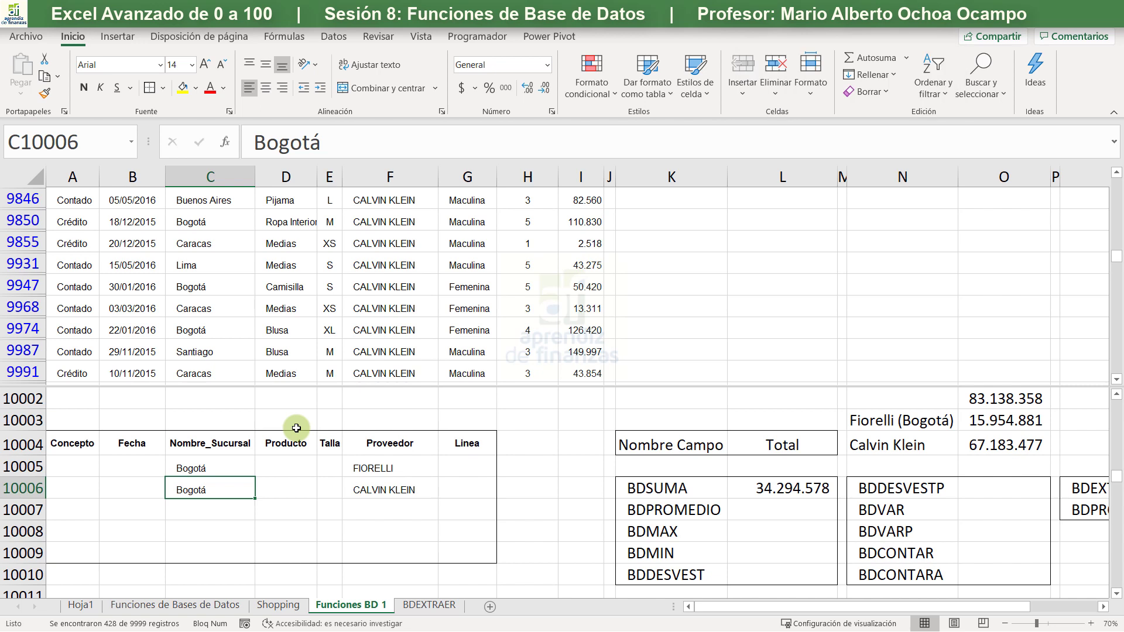
Clear the existing supplier filter on the data and filter Nombre_Sucursal to show only Bogotá
click(200, 286)
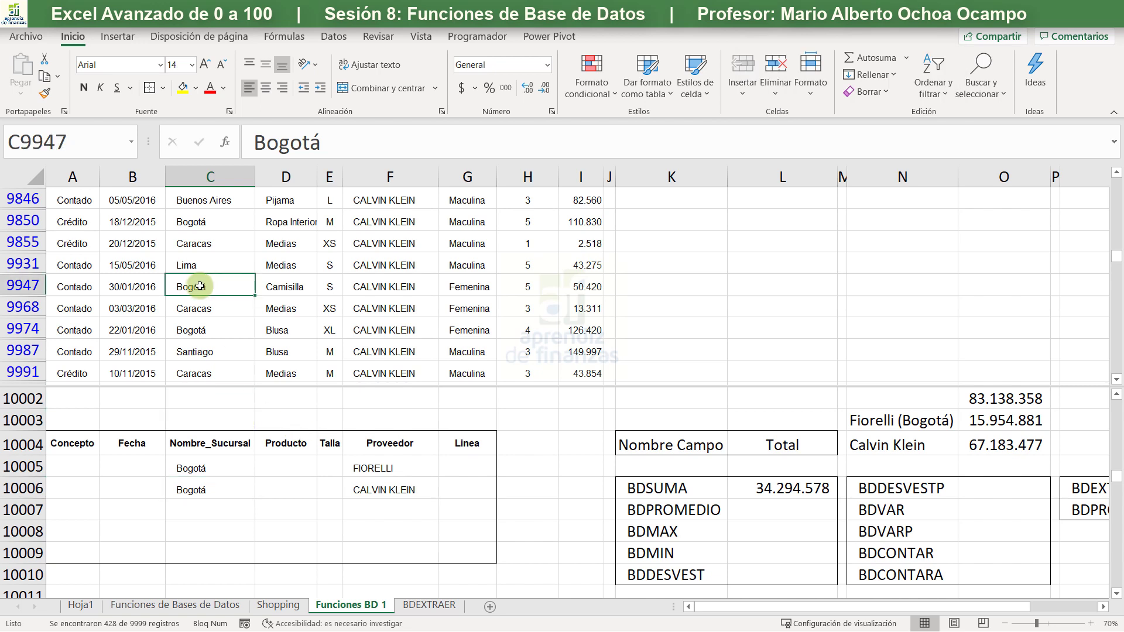
key(ctrl+Up)
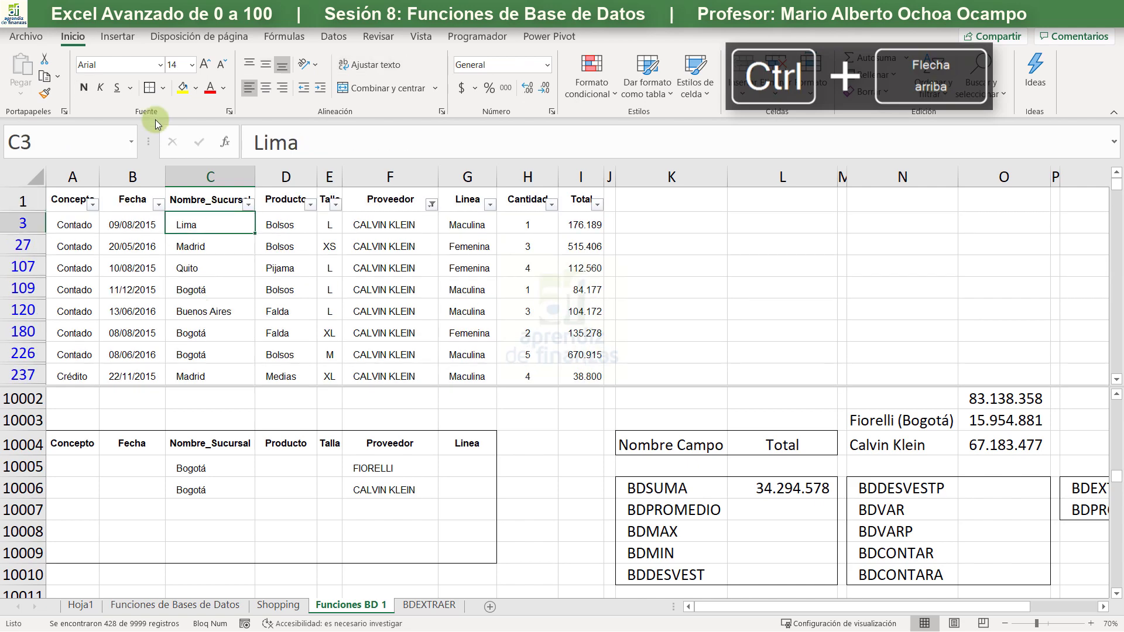
click(336, 13)
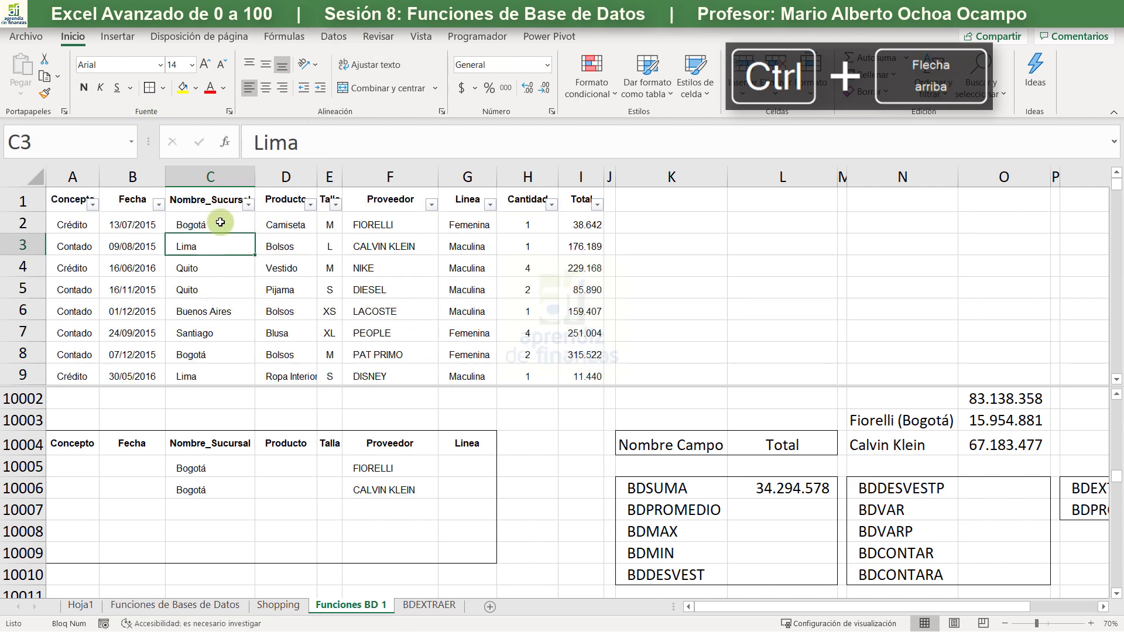
click(248, 205)
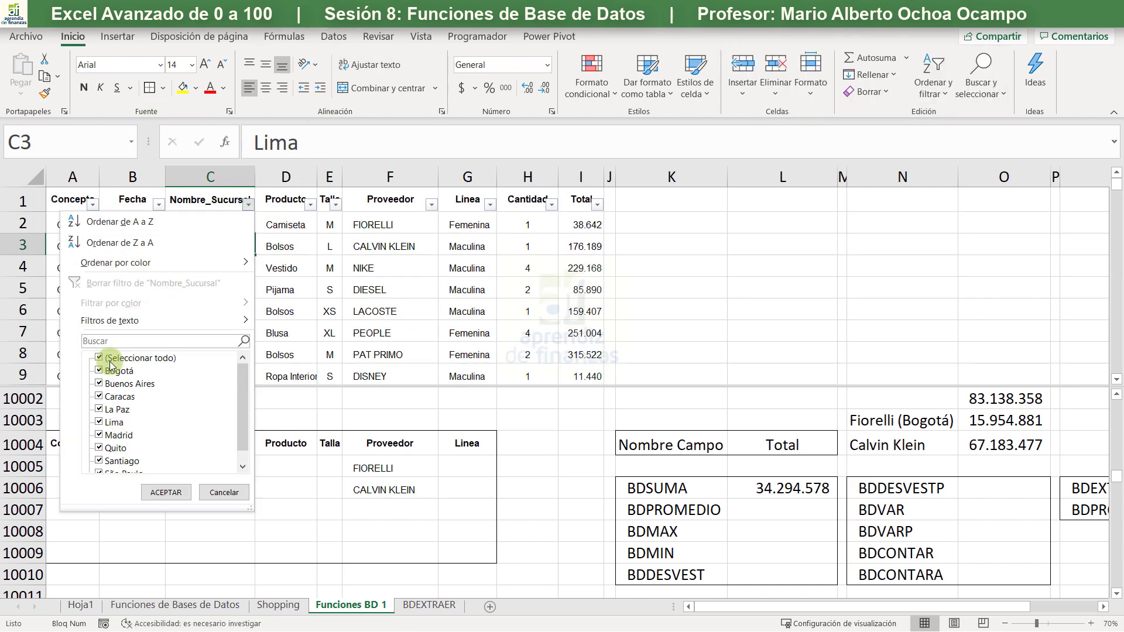
click(98, 358)
click(99, 371)
click(157, 493)
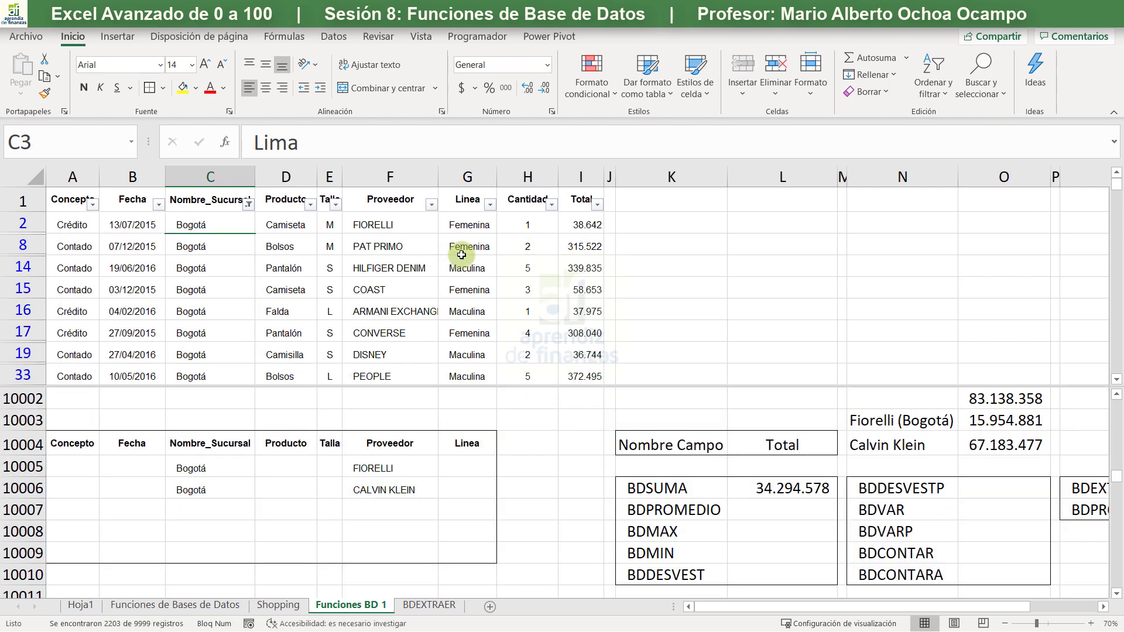
Filter Proveedor to show only CALVIN KLEIN and FIORELLI
click(432, 204)
click(287, 358)
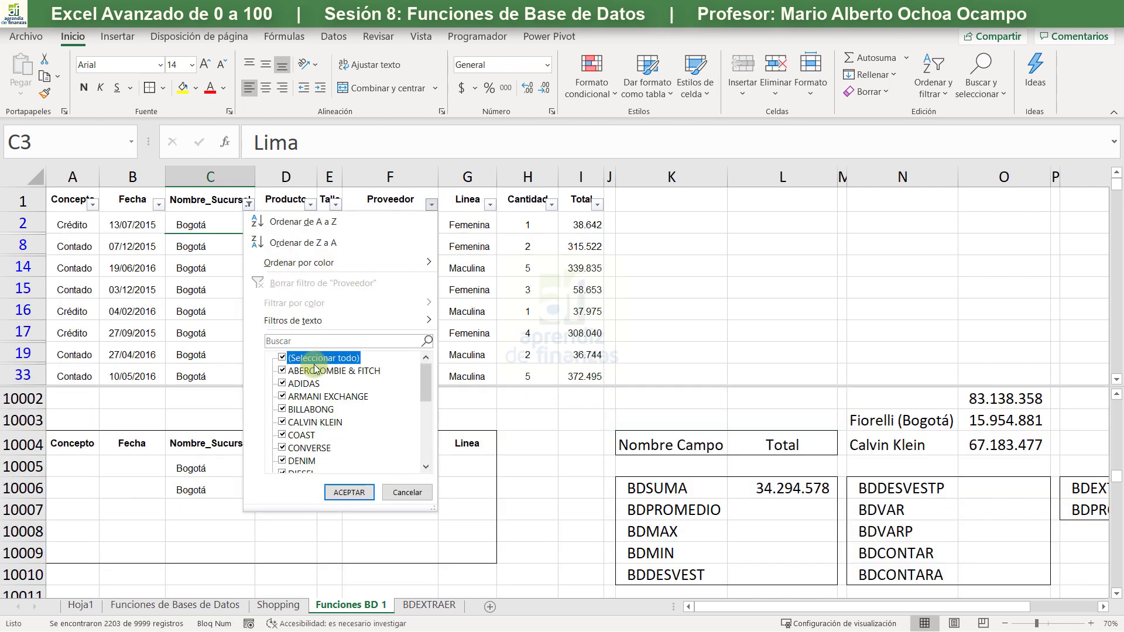
click(296, 423)
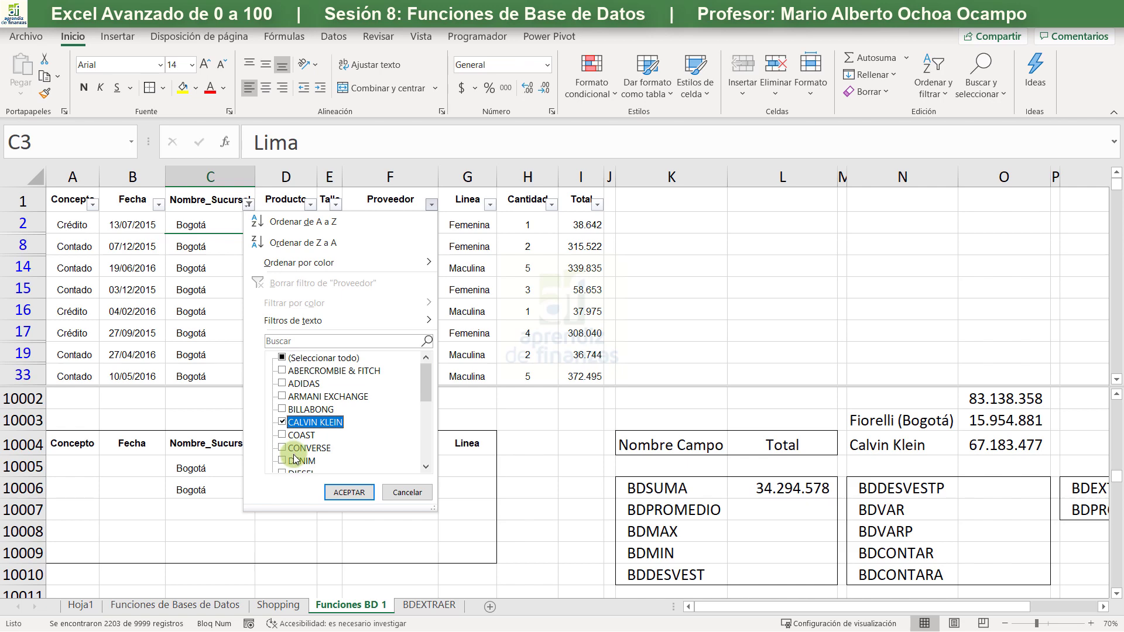
scroll(296, 460, down, 2)
click(304, 422)
click(345, 492)
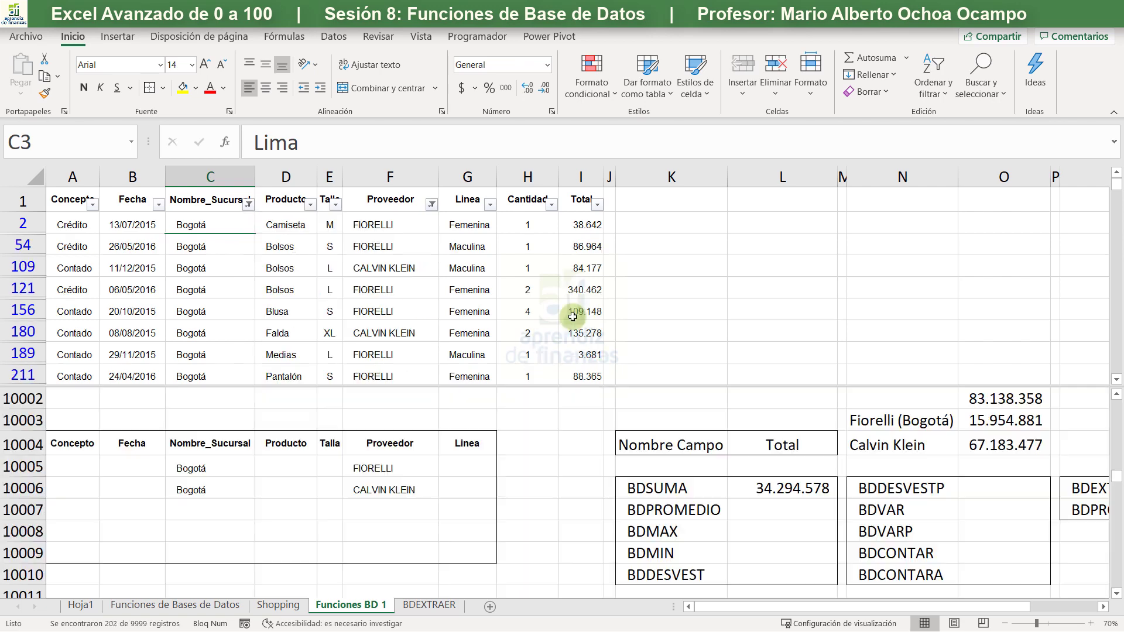
Select the filtered Total values and compare their sum with the BDSUMA result and the check amounts in N10002:O10004
click(576, 296)
key(ctrl+Up)
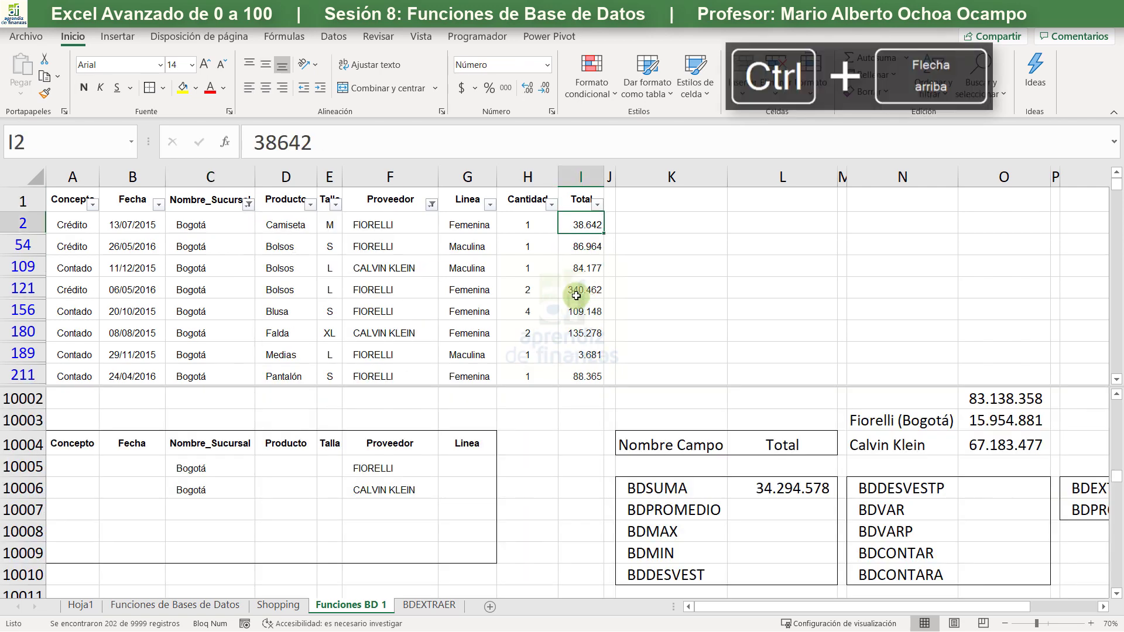
key(ctrl+shift+Down)
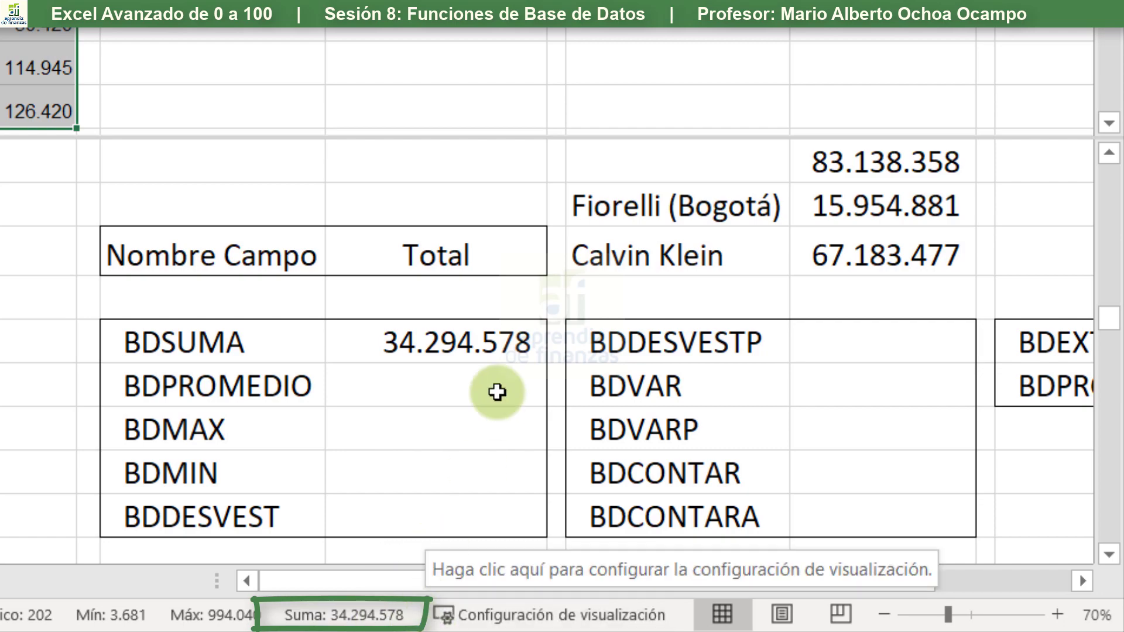
click(497, 367)
click(941, 158)
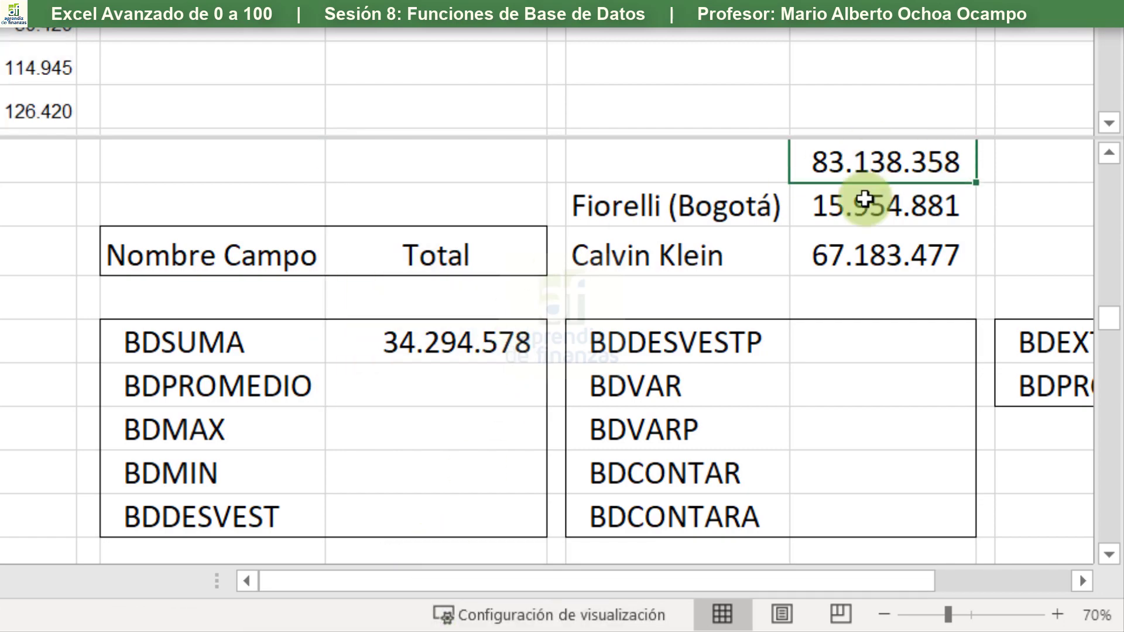
drag(744, 180, 817, 256)
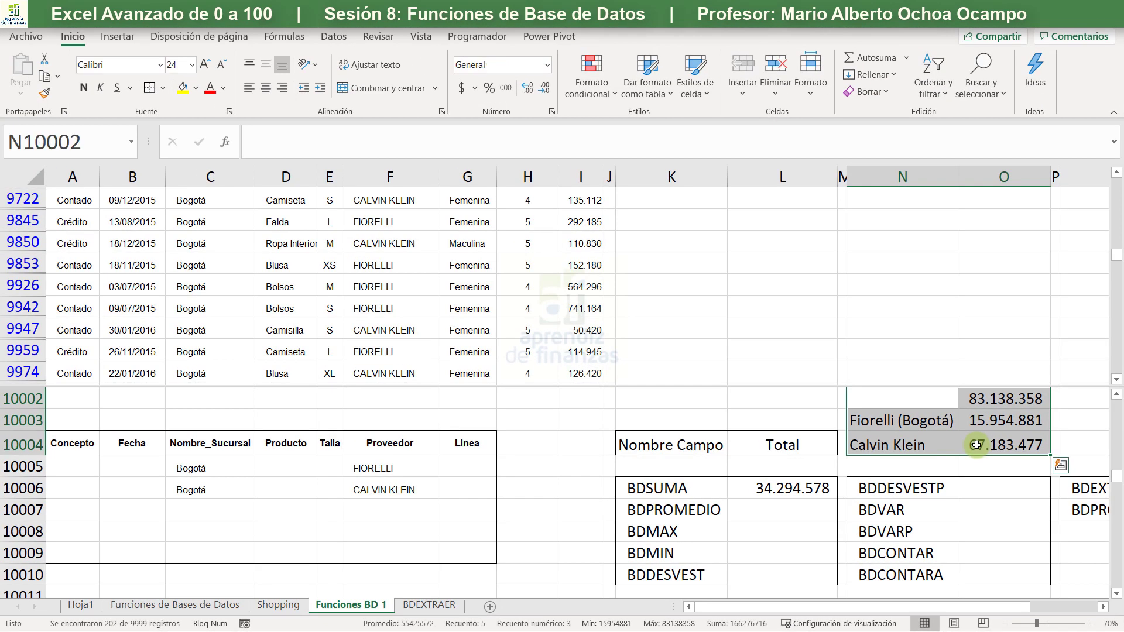
Clear the branch criterion in C10006 and review criteria rows 10005 and 10006
click(202, 488)
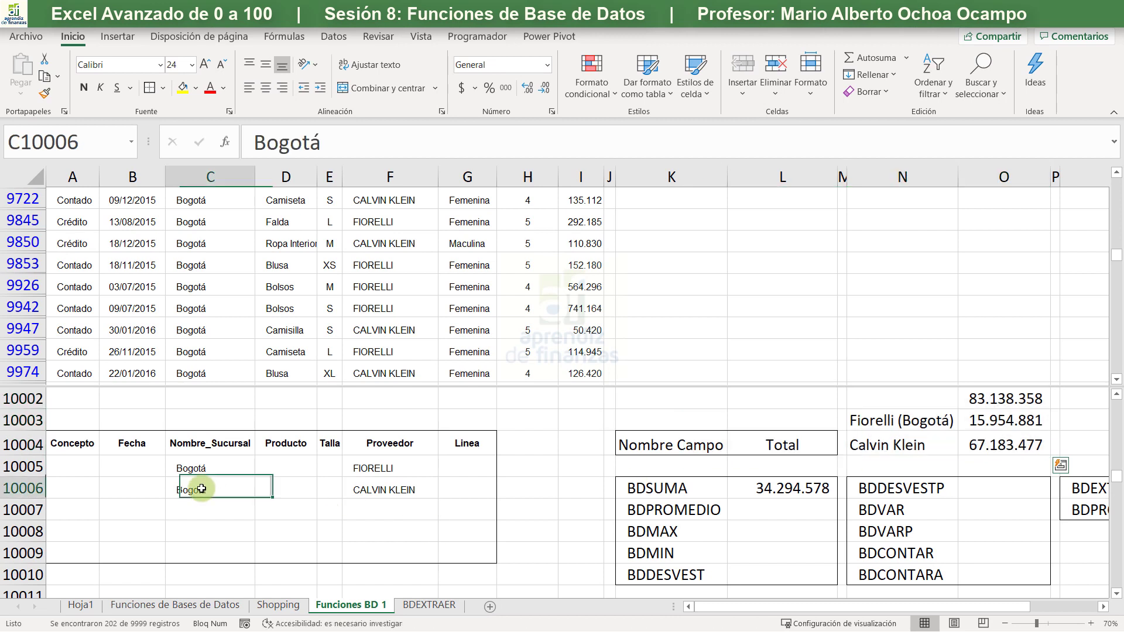
key(Delete)
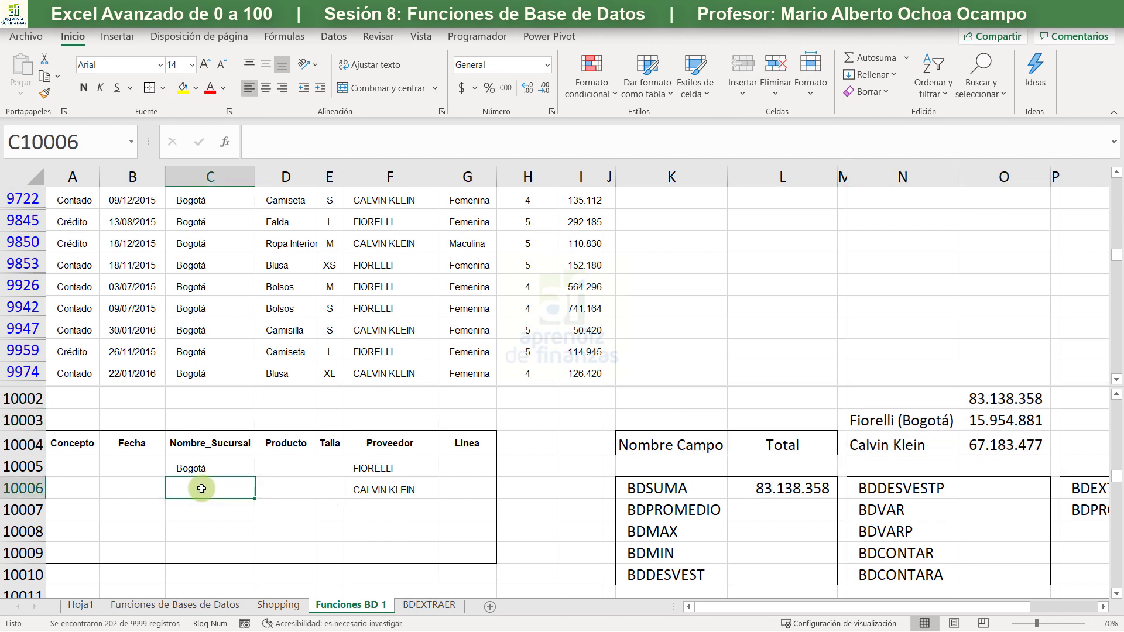
drag(75, 463, 468, 466)
drag(78, 488, 431, 492)
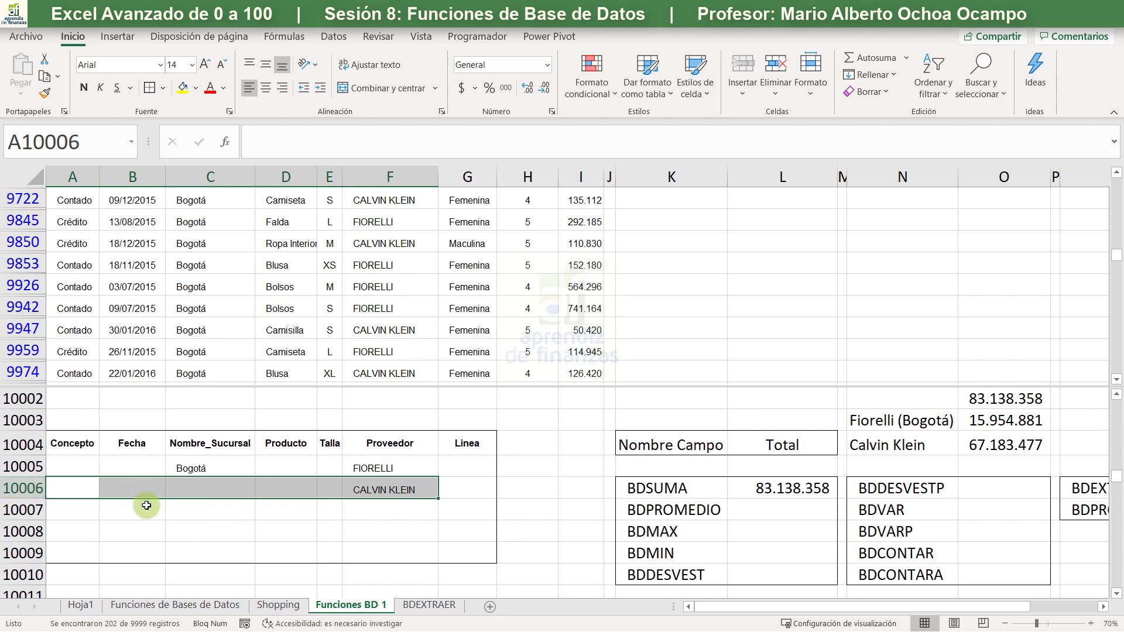
click(210, 488)
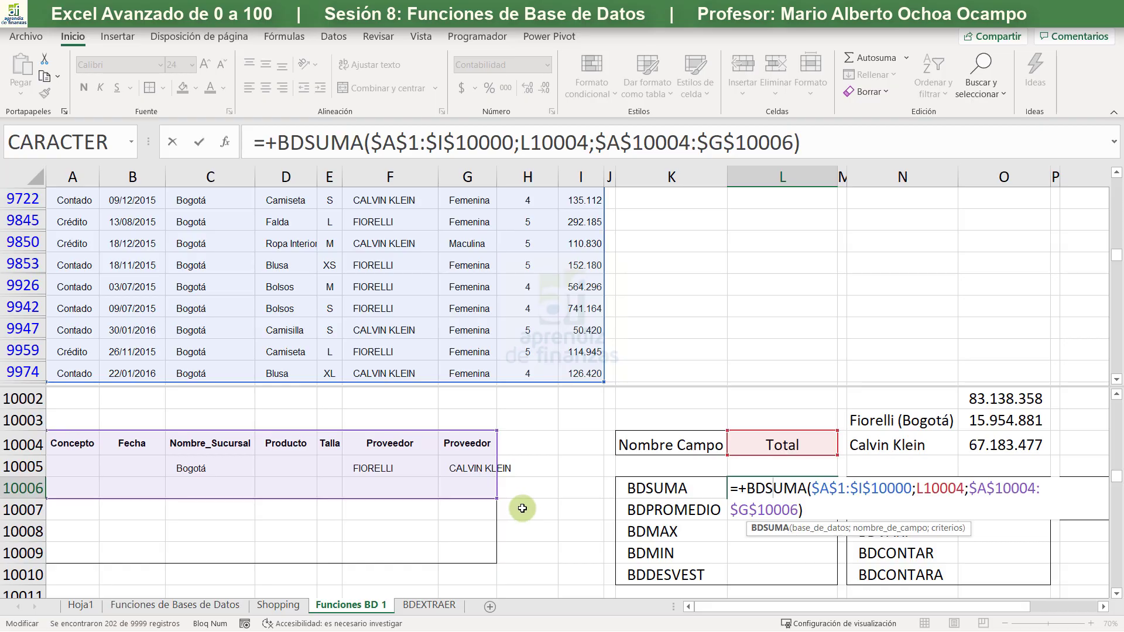
Examine the BDSUMA formula in L10006 and the criteria range it covers
key(Return)
click(802, 486)
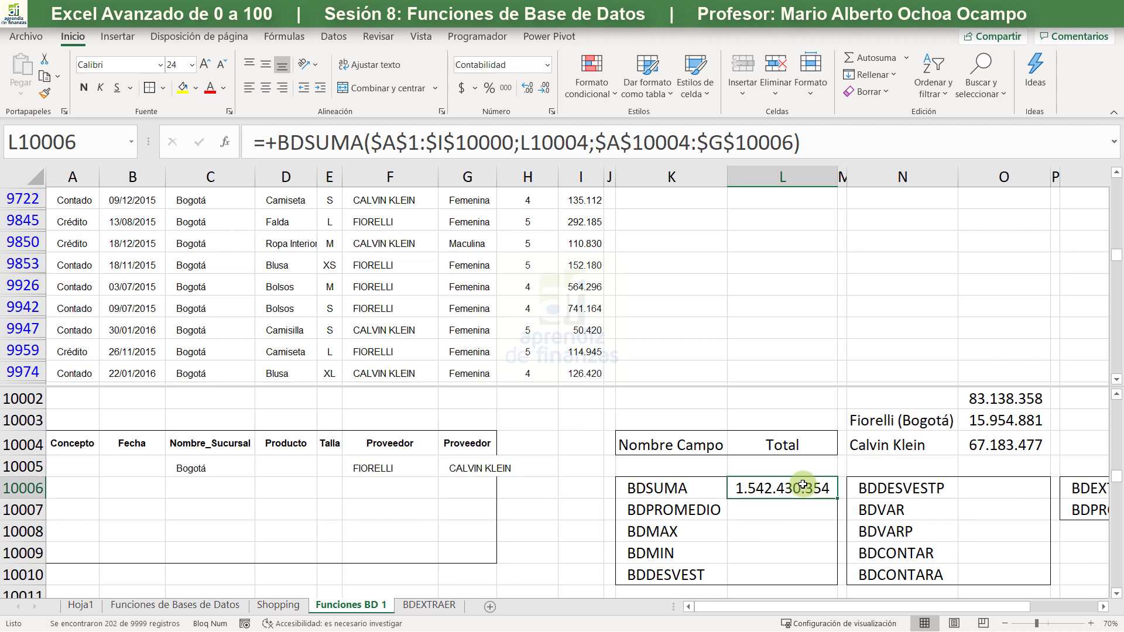
double_click(805, 486)
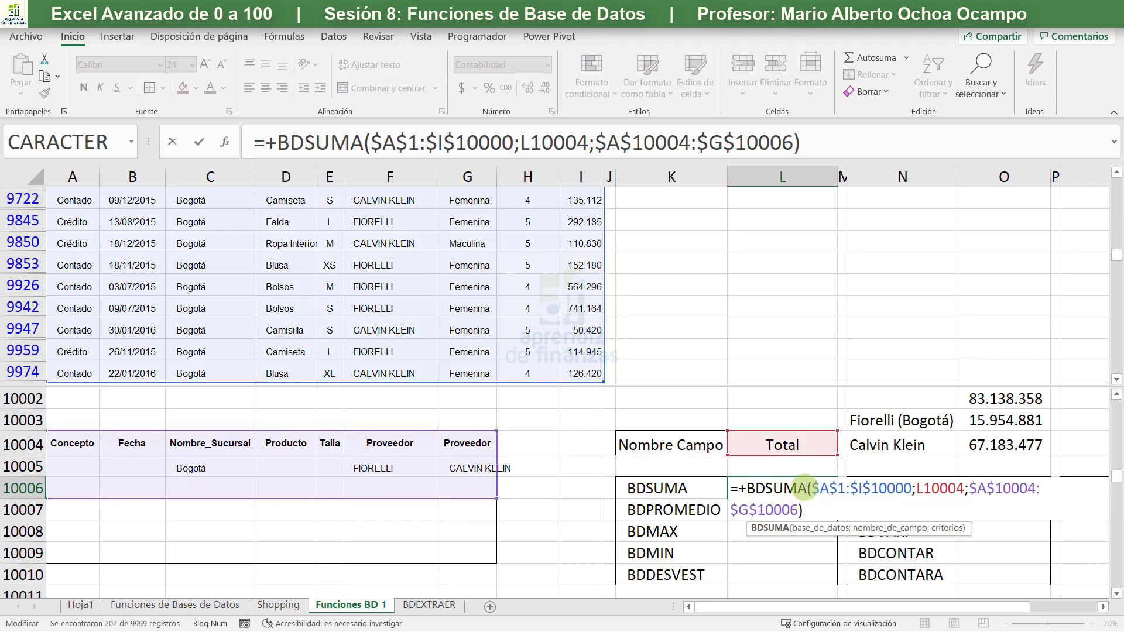
key(Return)
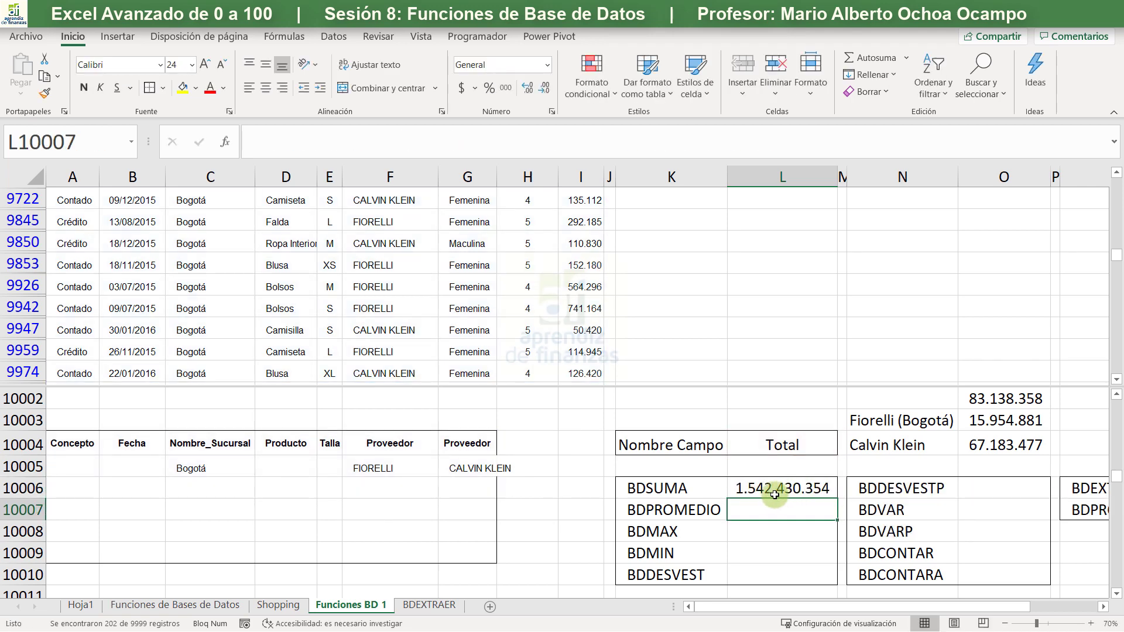
double_click(804, 489)
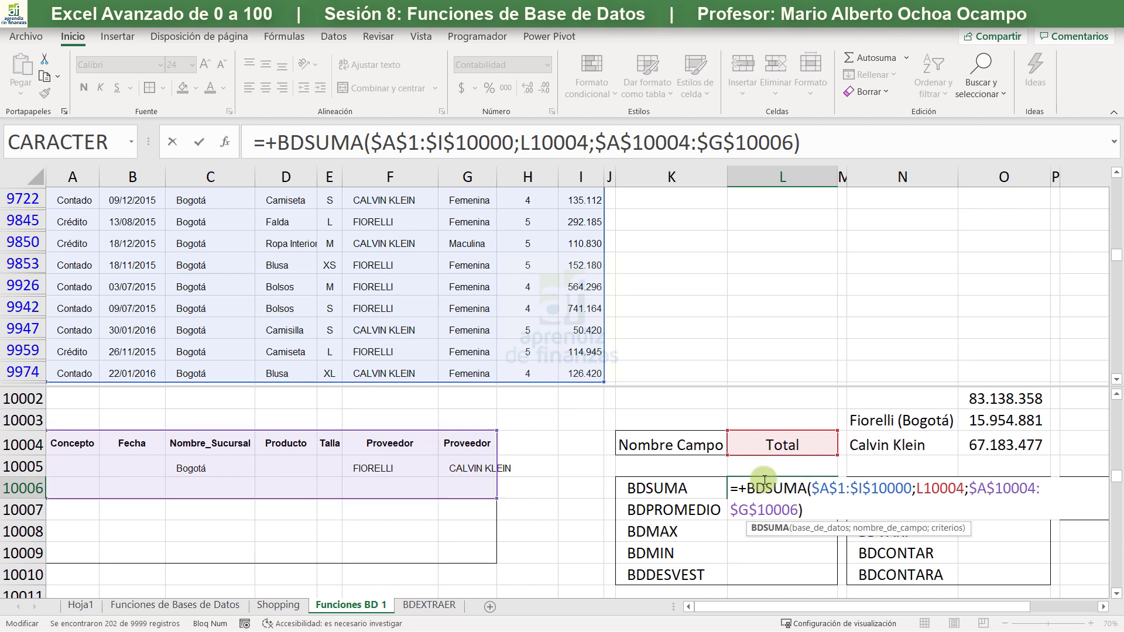
key(Return)
Select the filtered Total values from I2 down to compare their sum with the BDSUMA result
click(596, 353)
key(ctrl+Up)
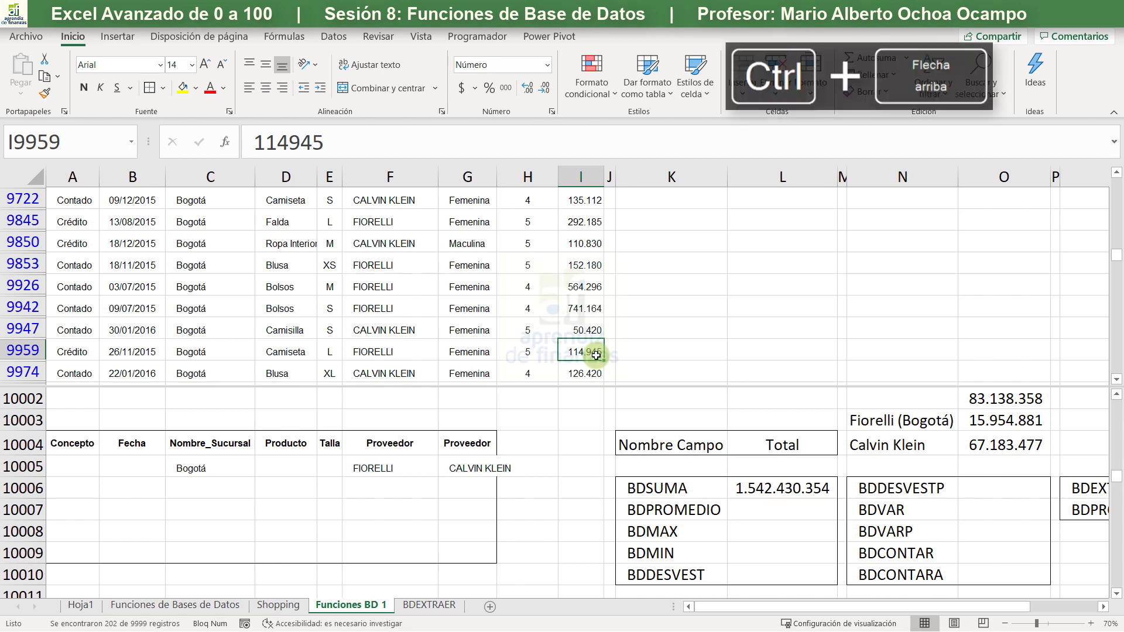
key(ctrl+shift+Down)
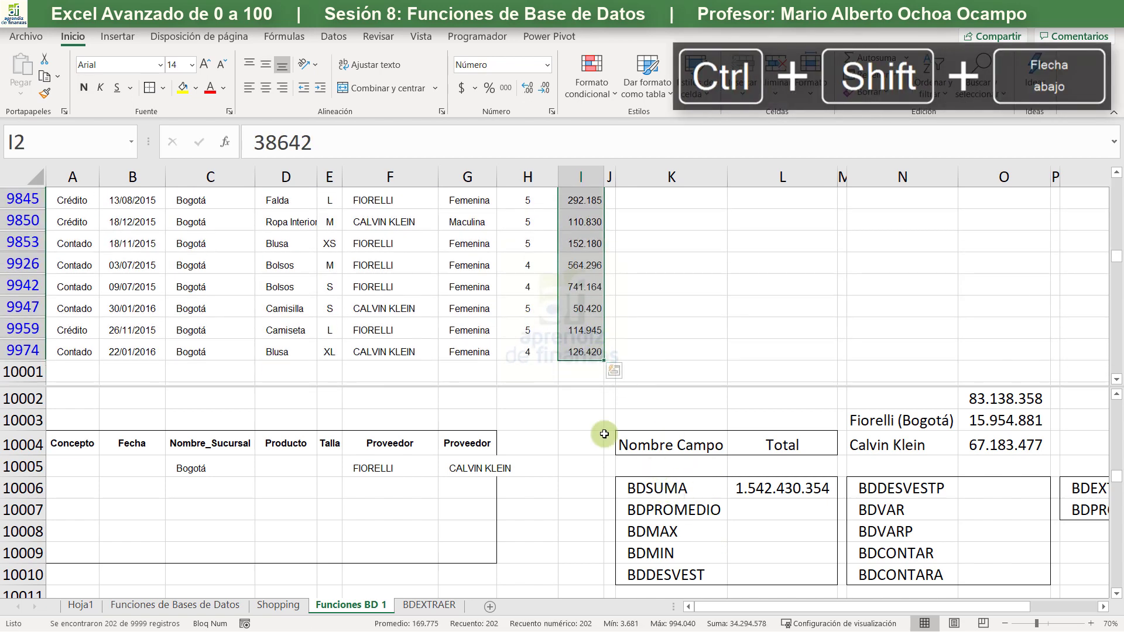
Clear the branch and supplier filters so all the shopping records are shown
click(502, 240)
key(ctrl+Up)
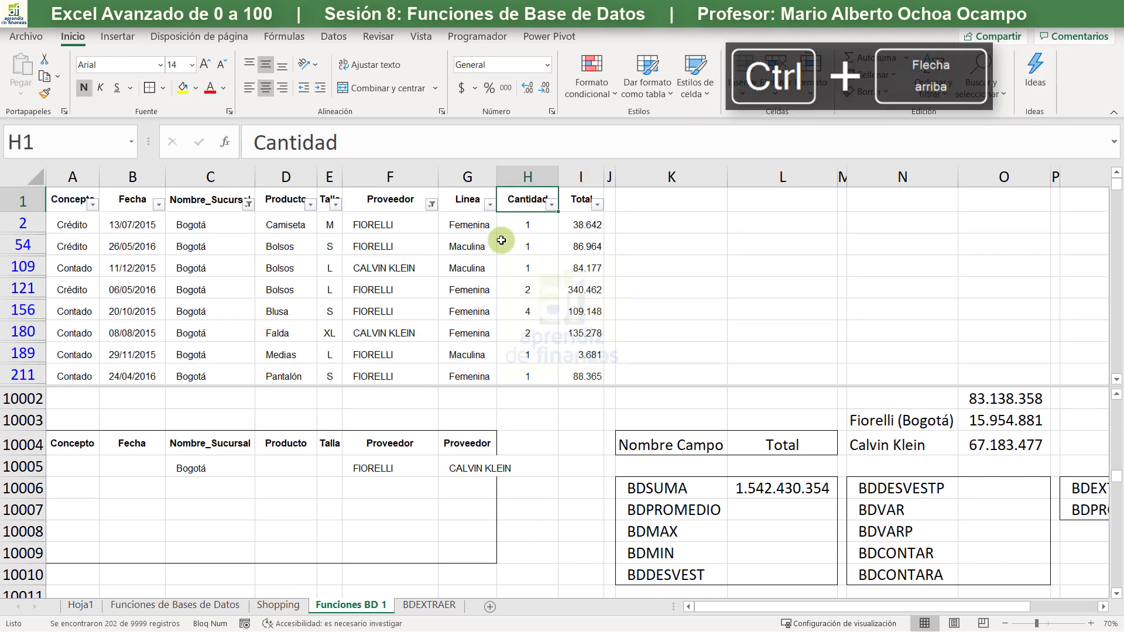
key(Down)
click(334, 37)
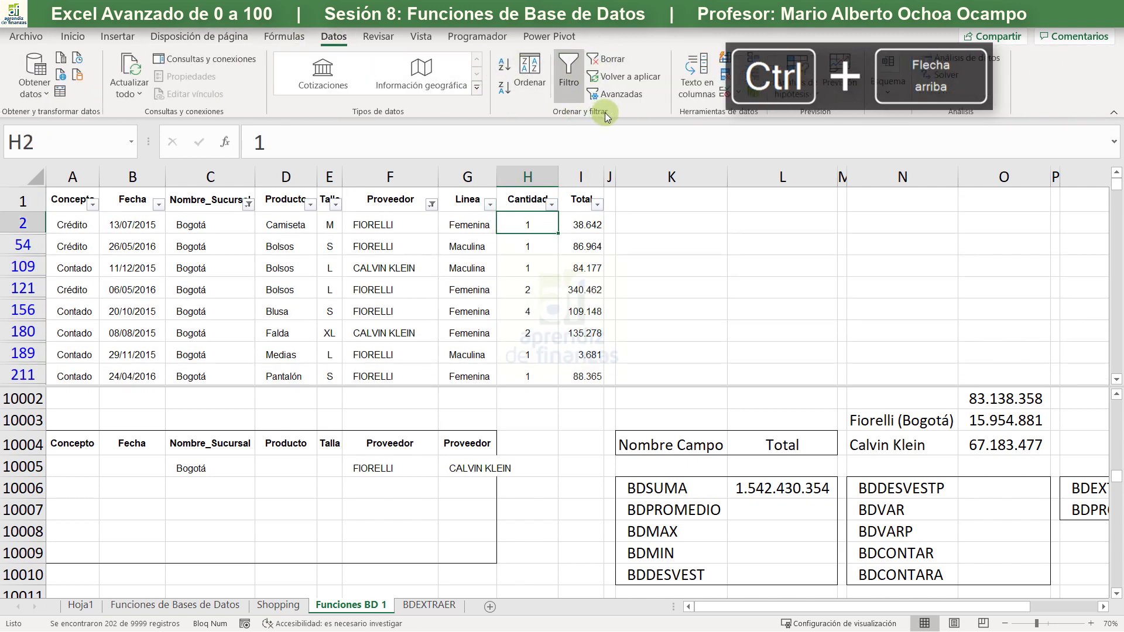
click(605, 64)
Select all unfiltered Total values from I2 down to compare their sum with BDSUMA
click(528, 258)
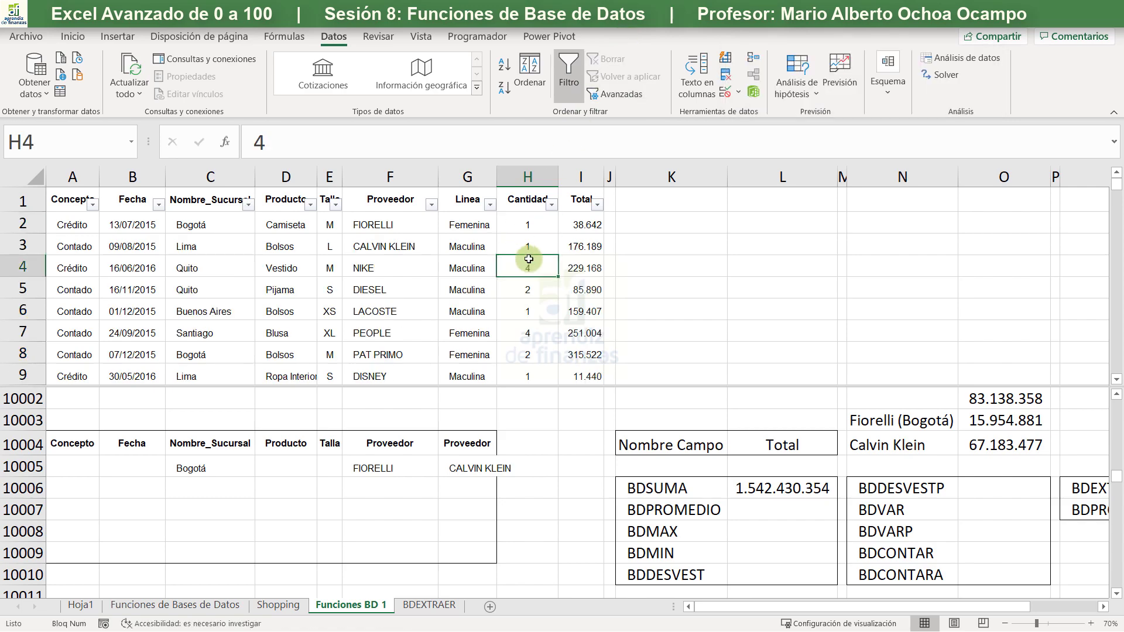
key(Right)
key(ctrl+Up)
key(Down)
key(ctrl+shift+Down)
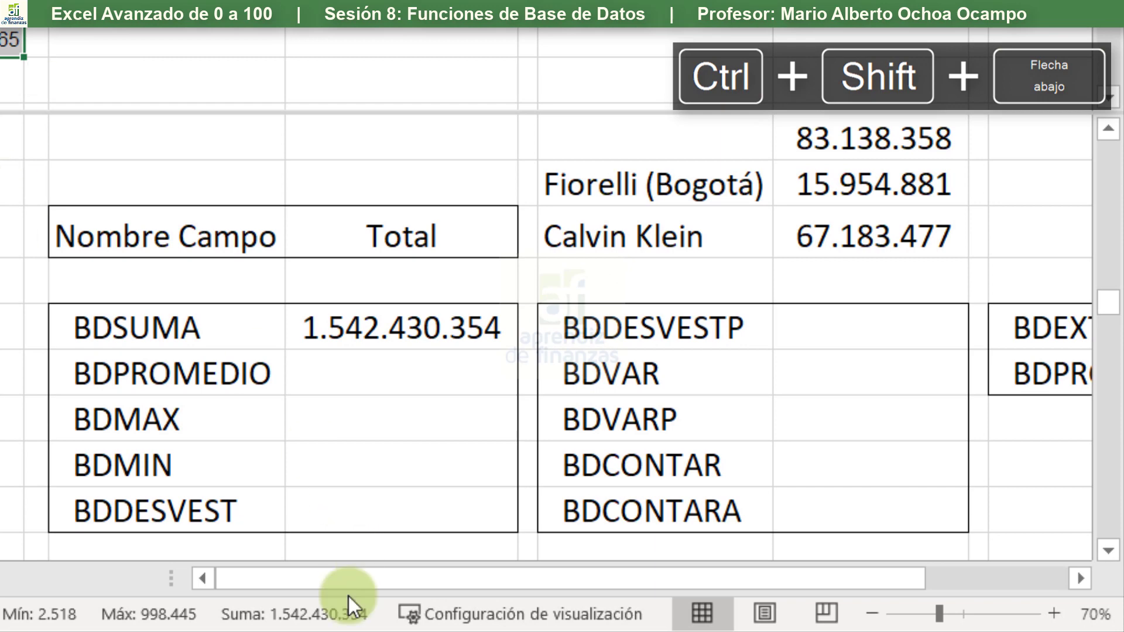
Change the criteria range of the BDSUMA formula in L10006 to $A$10004:$G$10005 and check the ranges it references
double_click(412, 331)
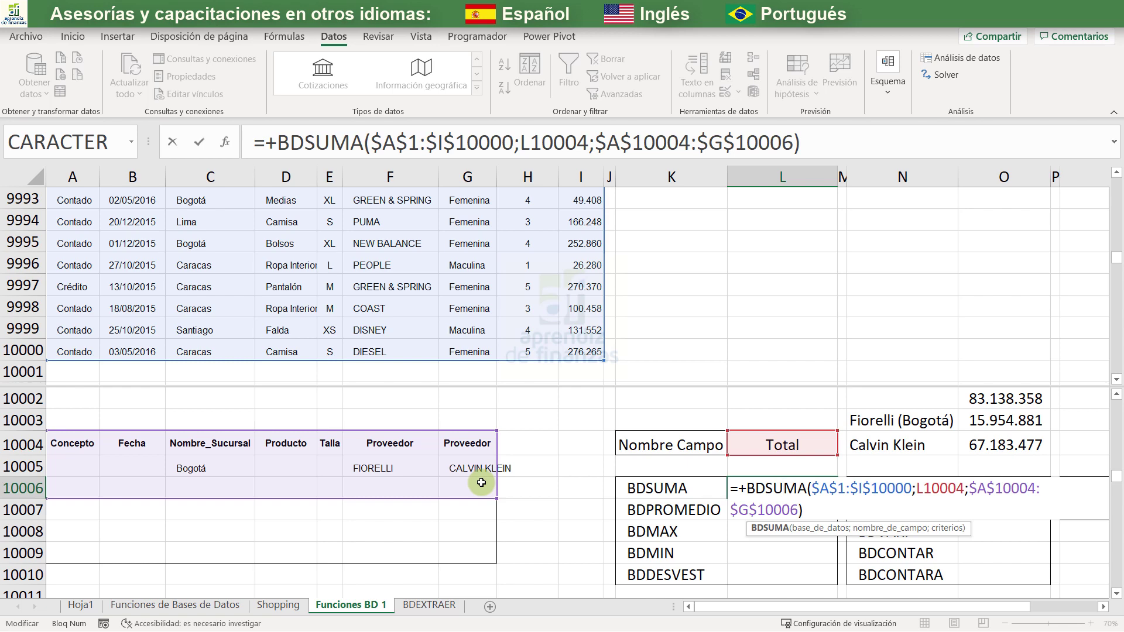
key(Return)
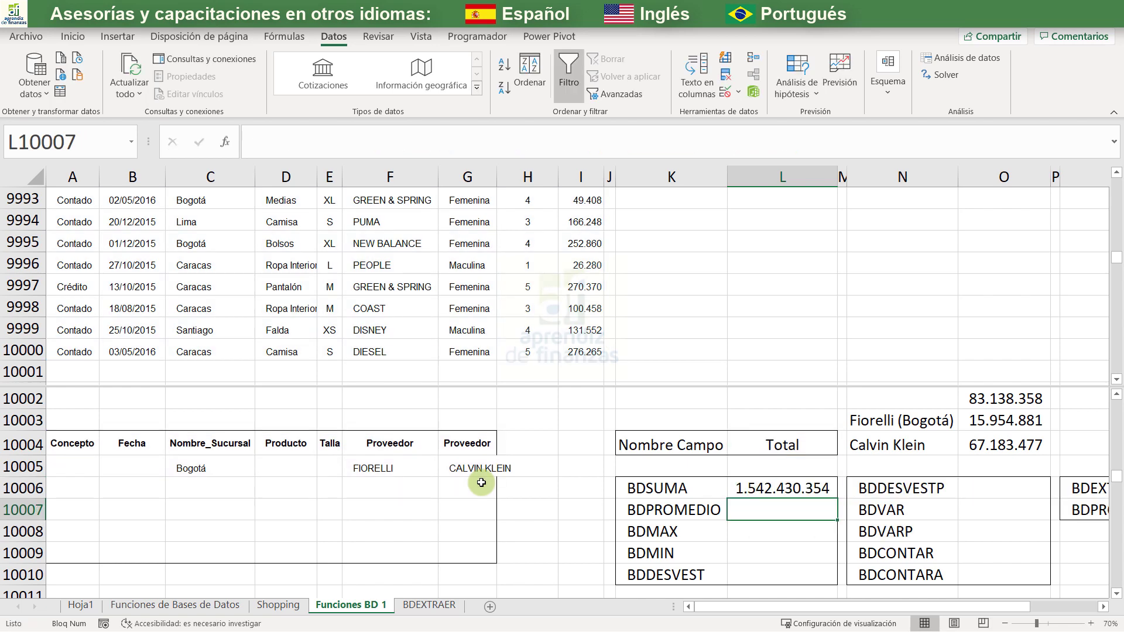
double_click(778, 494)
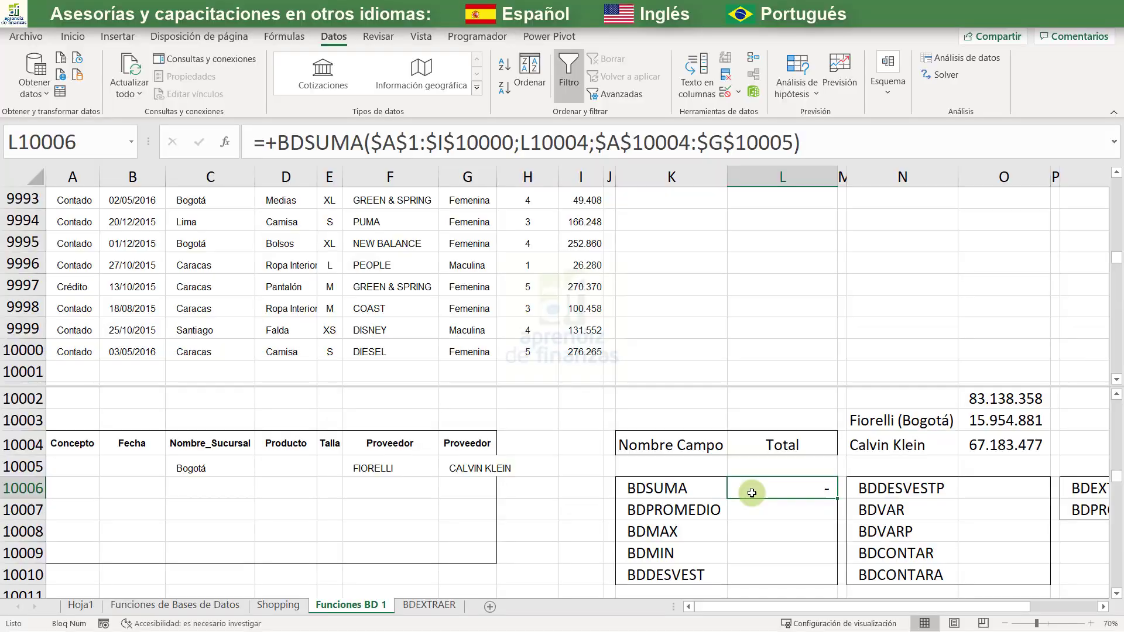
double_click(753, 491)
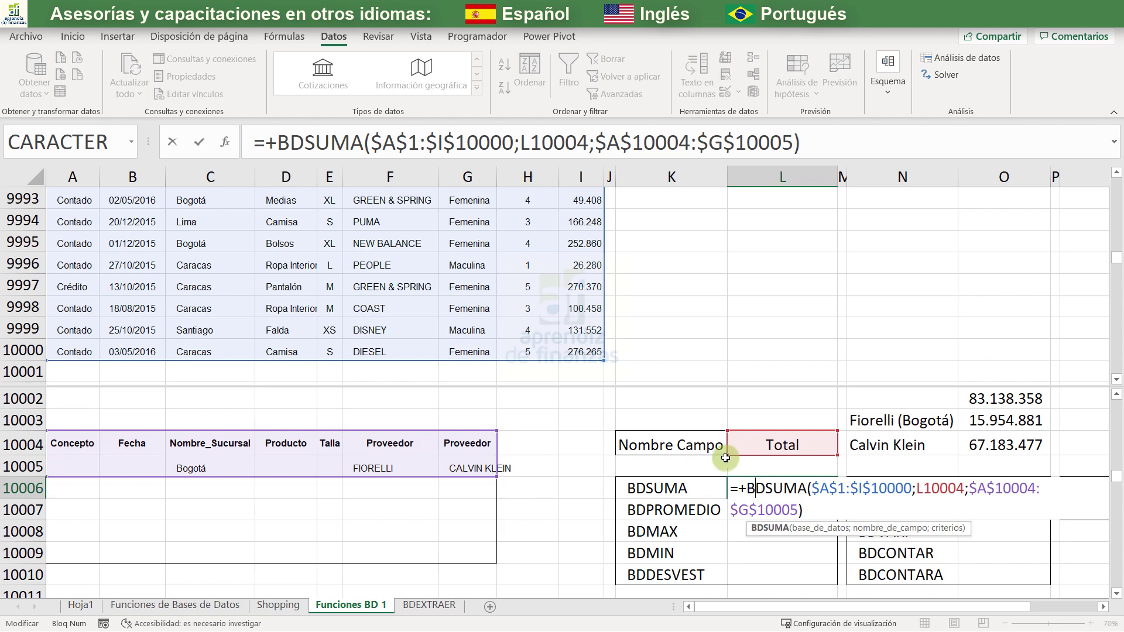
key(Return)
Copy the CALVIN KLEIN criterion from G10005 to F10006 and clear G10005
click(456, 465)
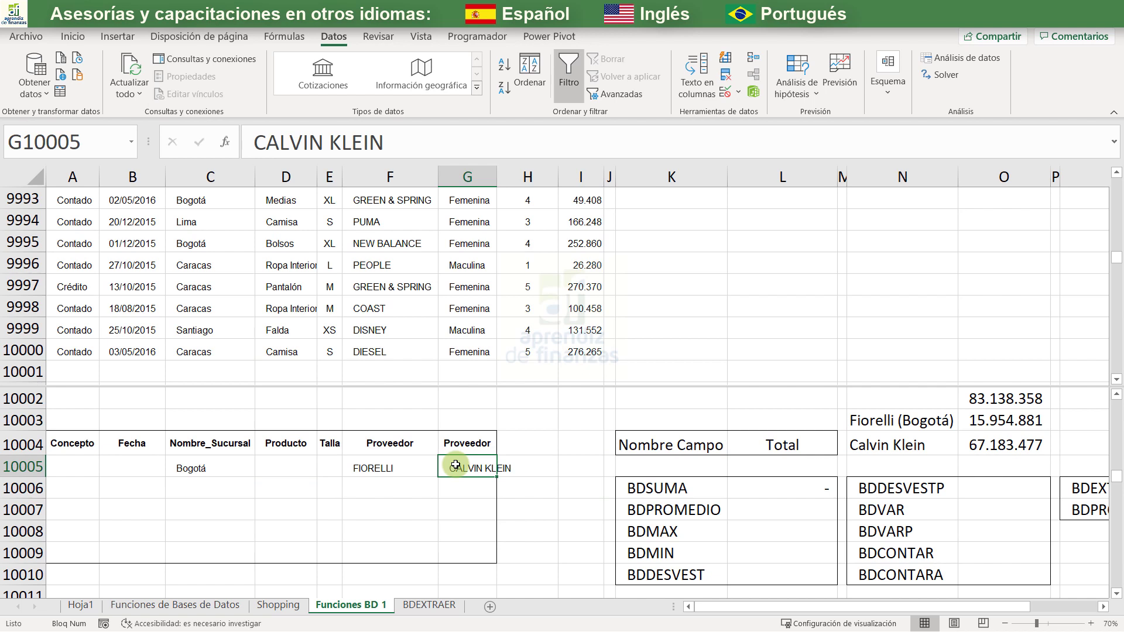
key(ctrl+c)
key(Down)
key(Left)
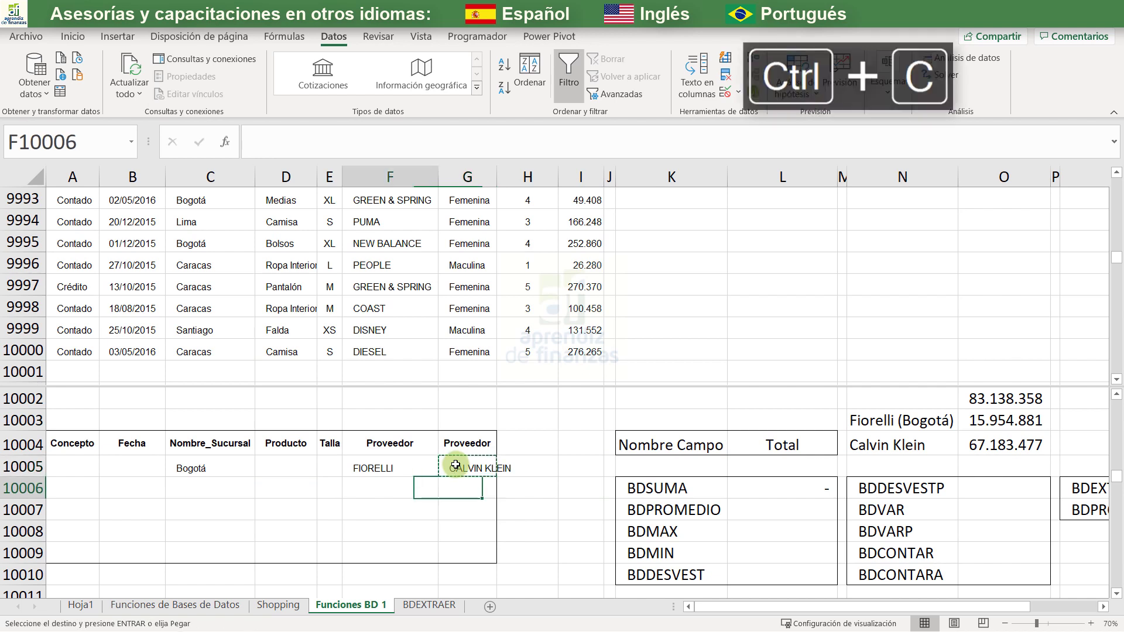
key(Return)
key(Right)
key(Up)
key(Delete)
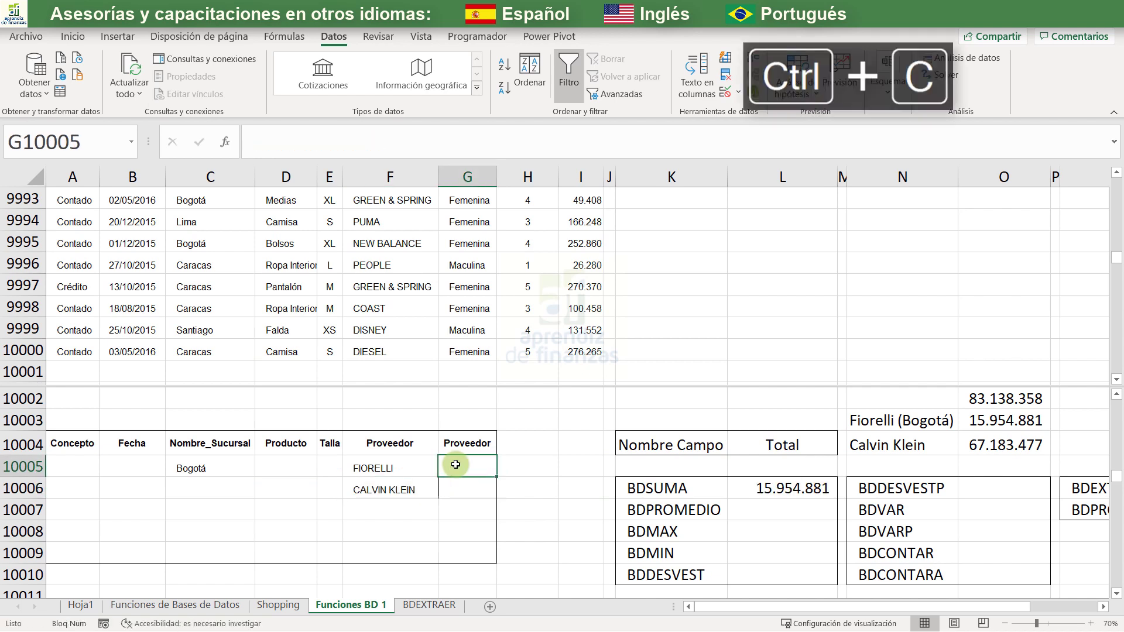
key(Up)
key(Down)
key(Down)
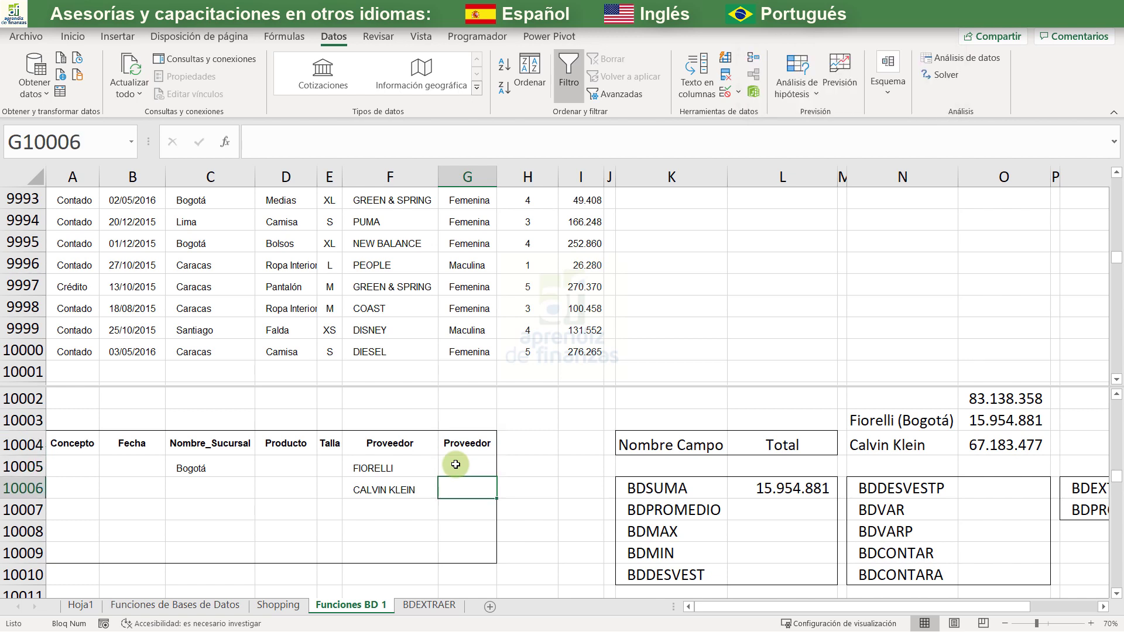
key(Up)
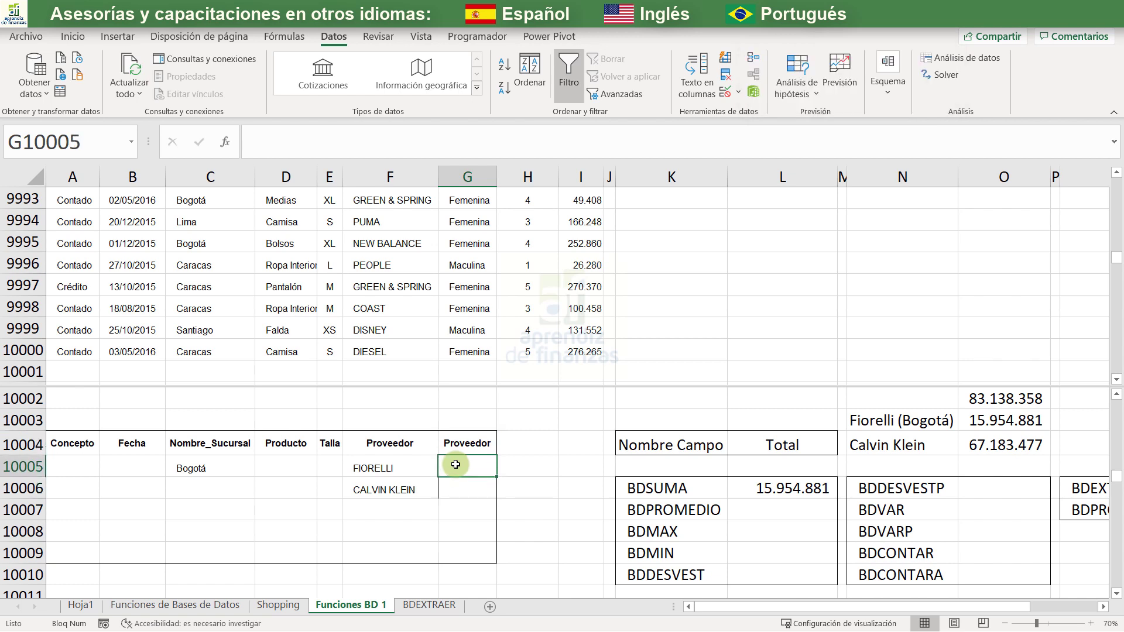
key(Down)
key(Up)
key(alt)
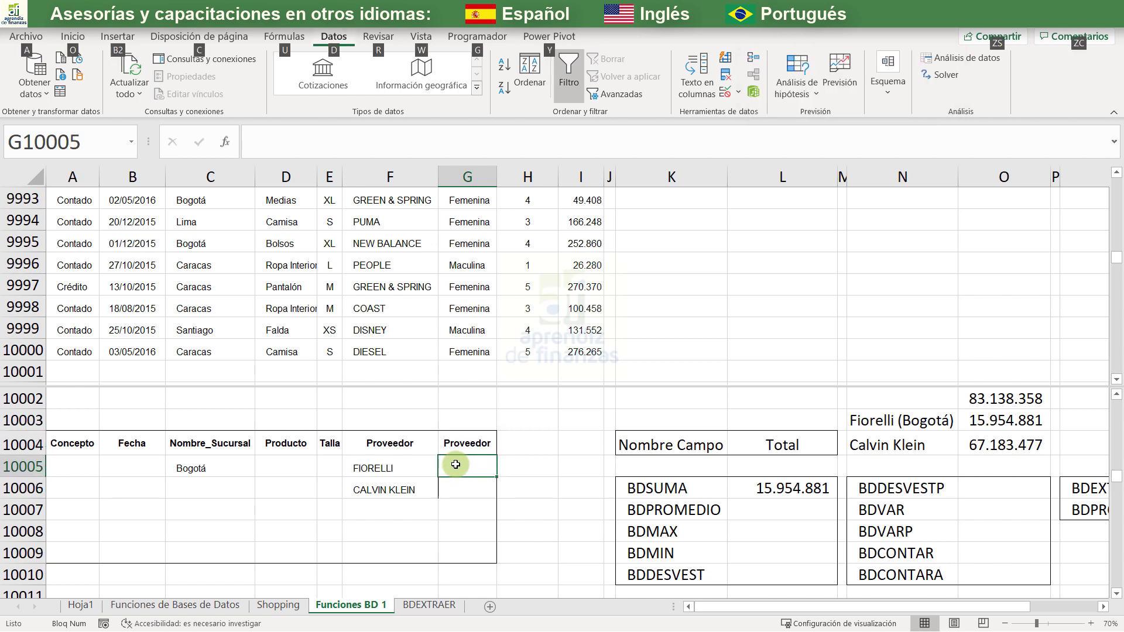
key(1)
Copy the Bogotá branch criterion from C10005 to C10006, on the CALVIN KLEIN row
key(Down)
key(Left)
key(Left)
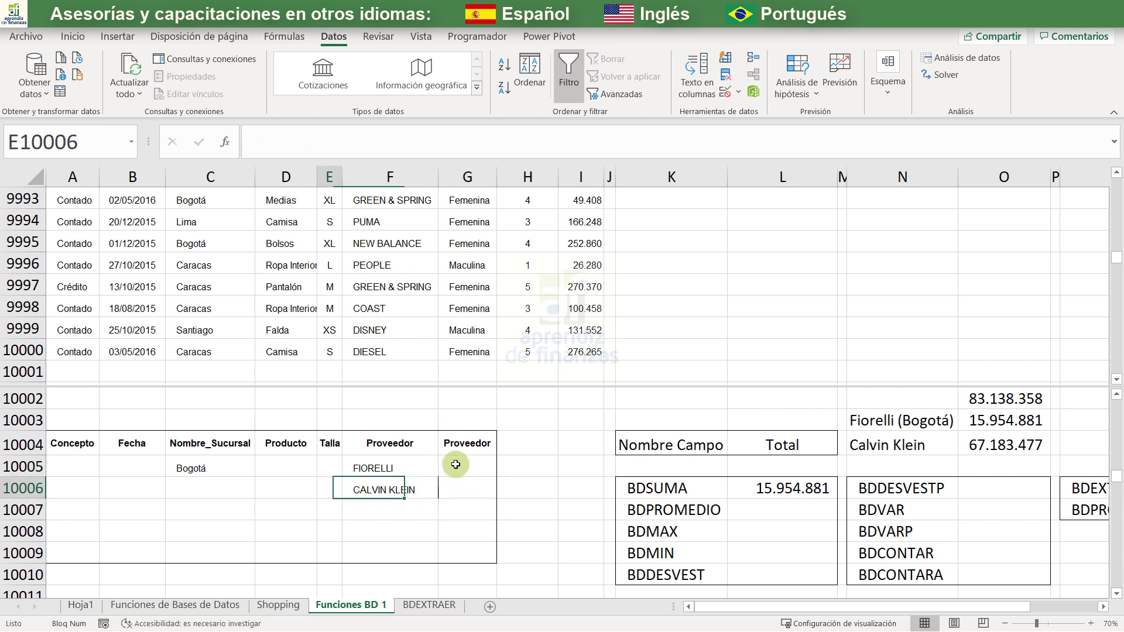
key(Up)
key(Left)
key(Left)
key(ctrl+c)
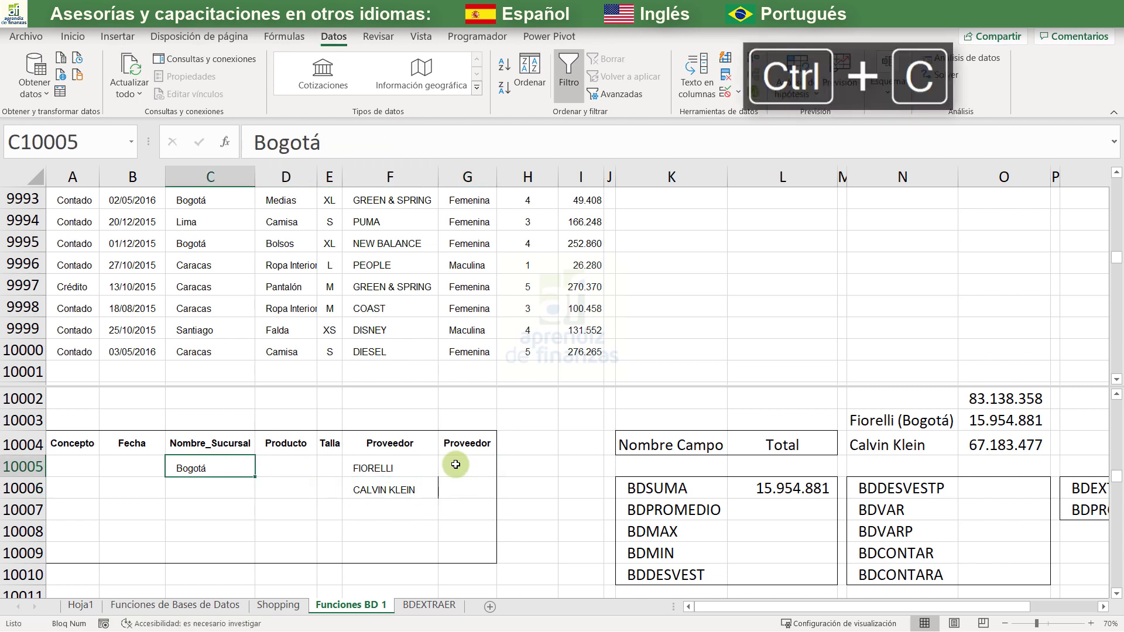
key(Down)
key(Return)
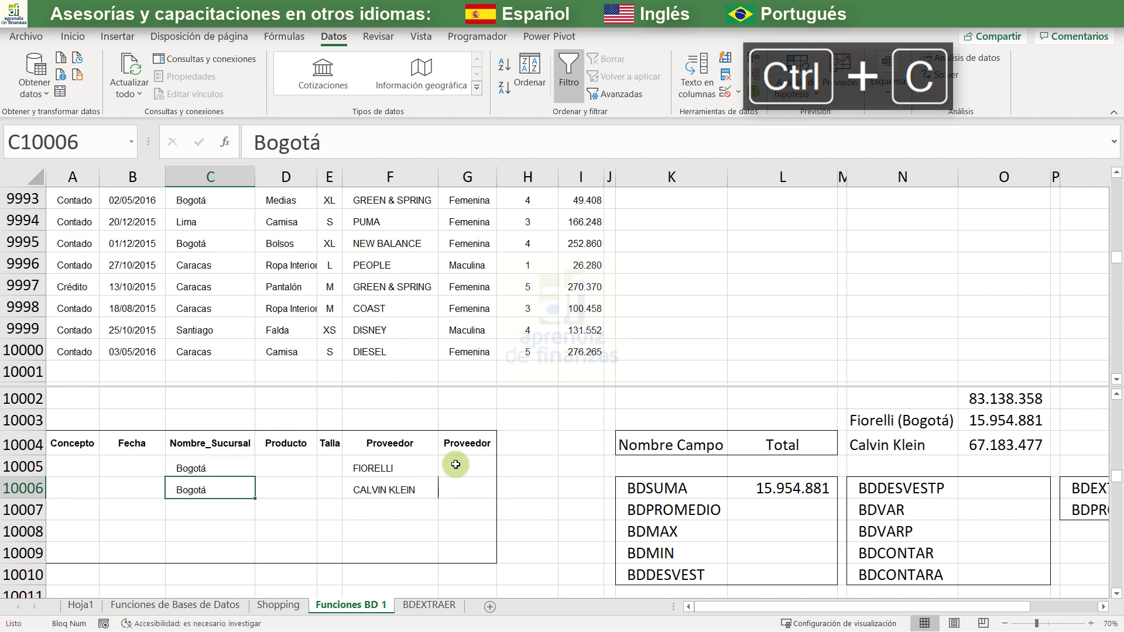
Extend the criteria range of the BDSUMA formula in L10006 to $A$10004:$G$10006
double_click(829, 486)
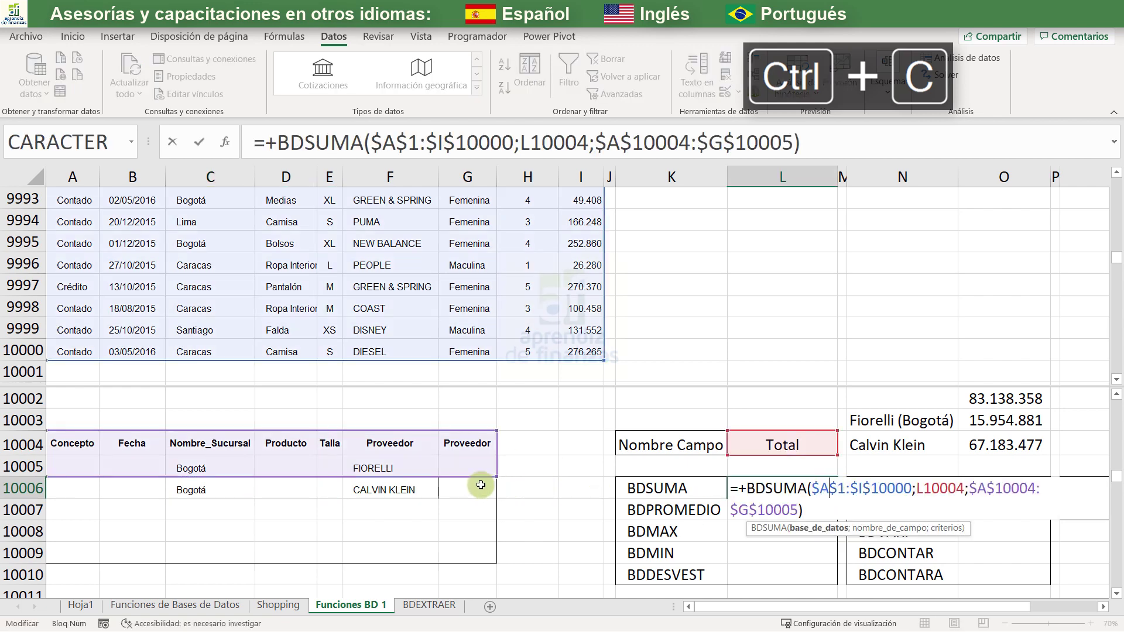
drag(494, 476, 494, 492)
key(Return)
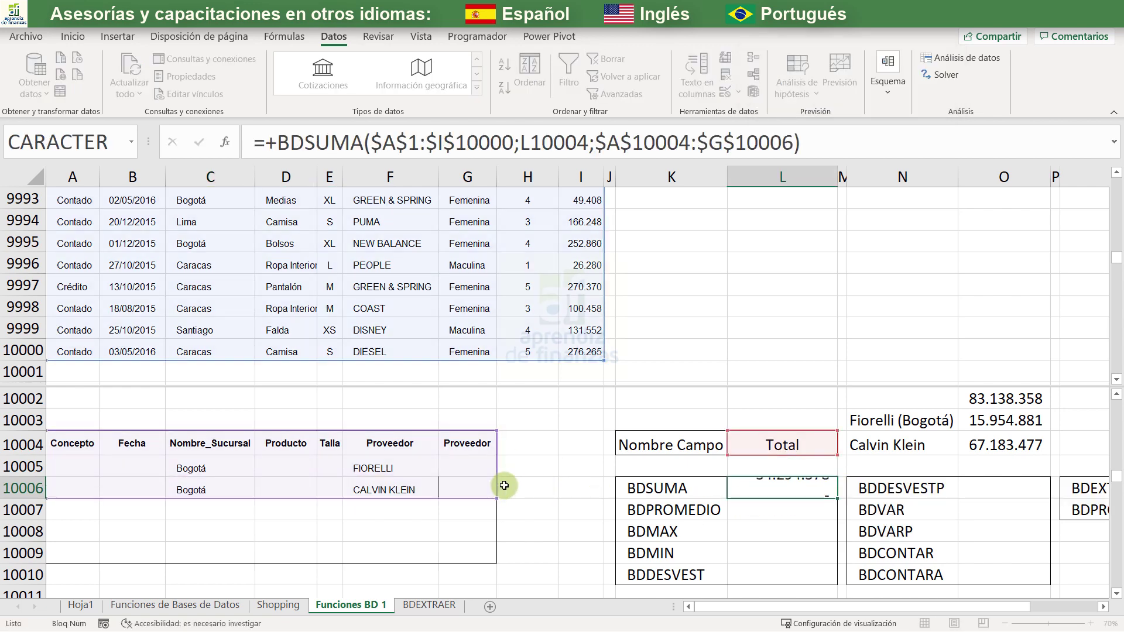
Go to the first record of the Total column in I2
click(595, 293)
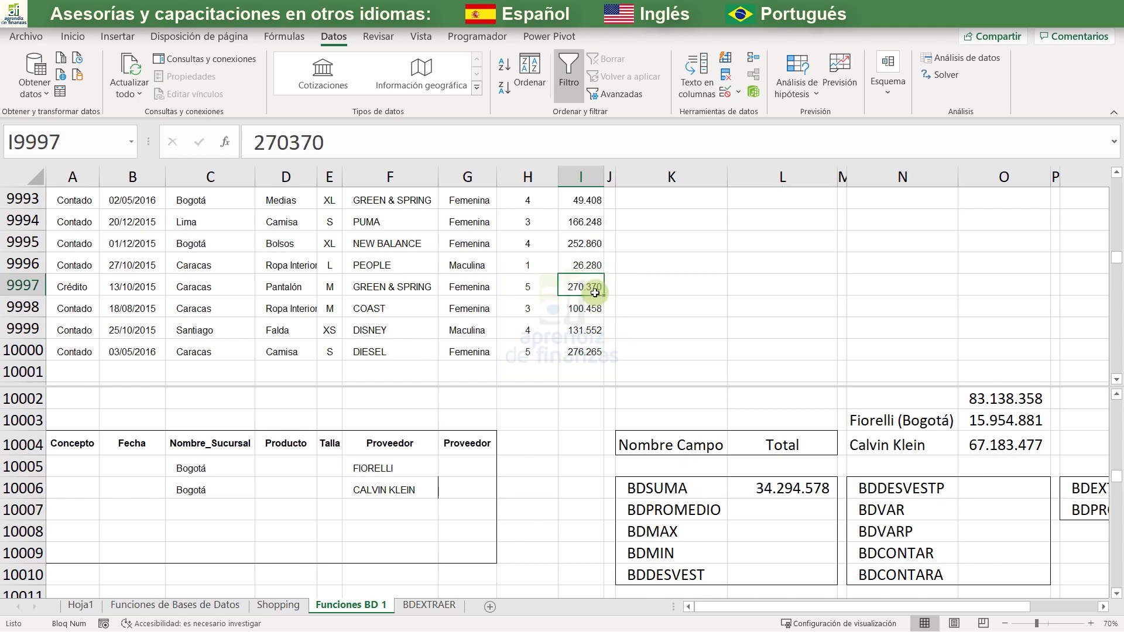
key(ctrl+Up)
key(Down)
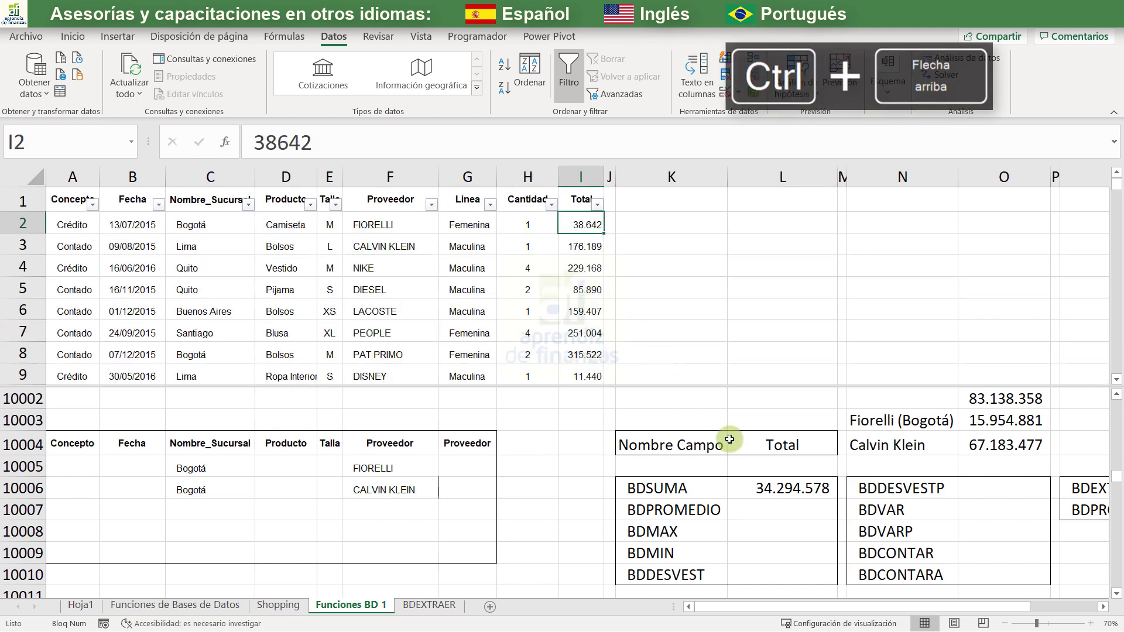
Remove the stray cell border from the CALVIN KLEIN criterion in F10006
click(466, 504)
click(536, 469)
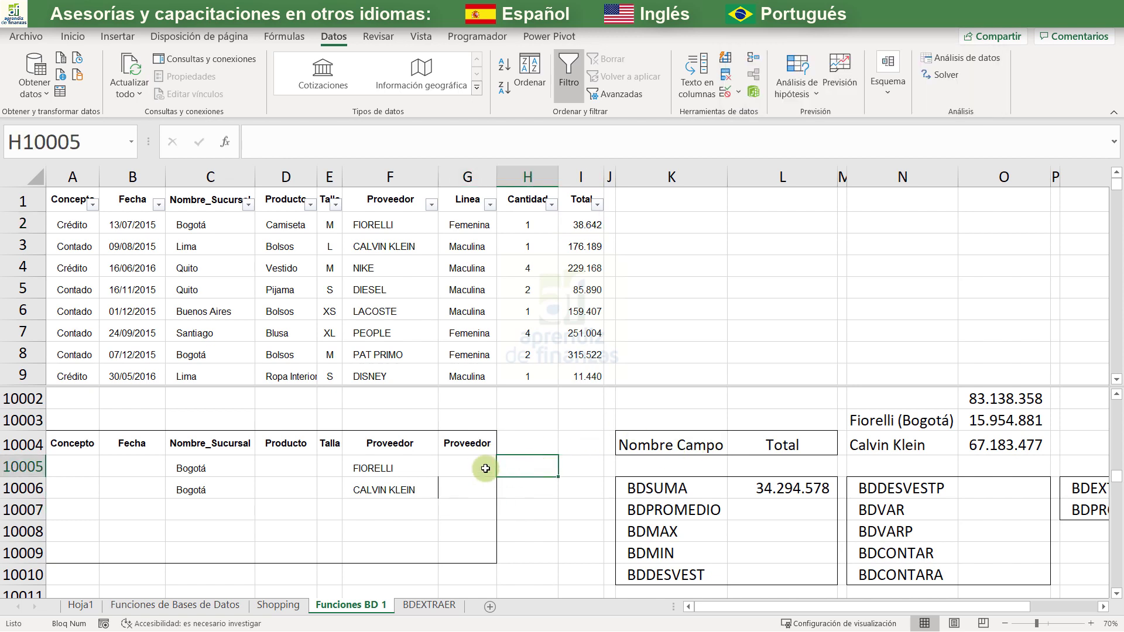
click(430, 485)
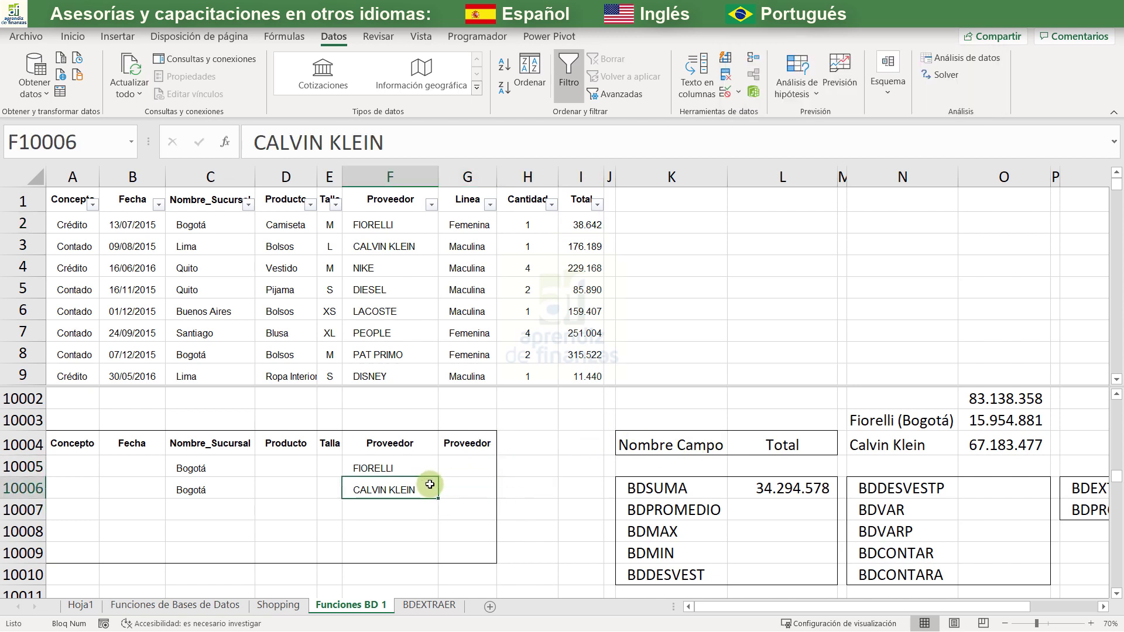
key(ctrl+shift+minus)
click(392, 509)
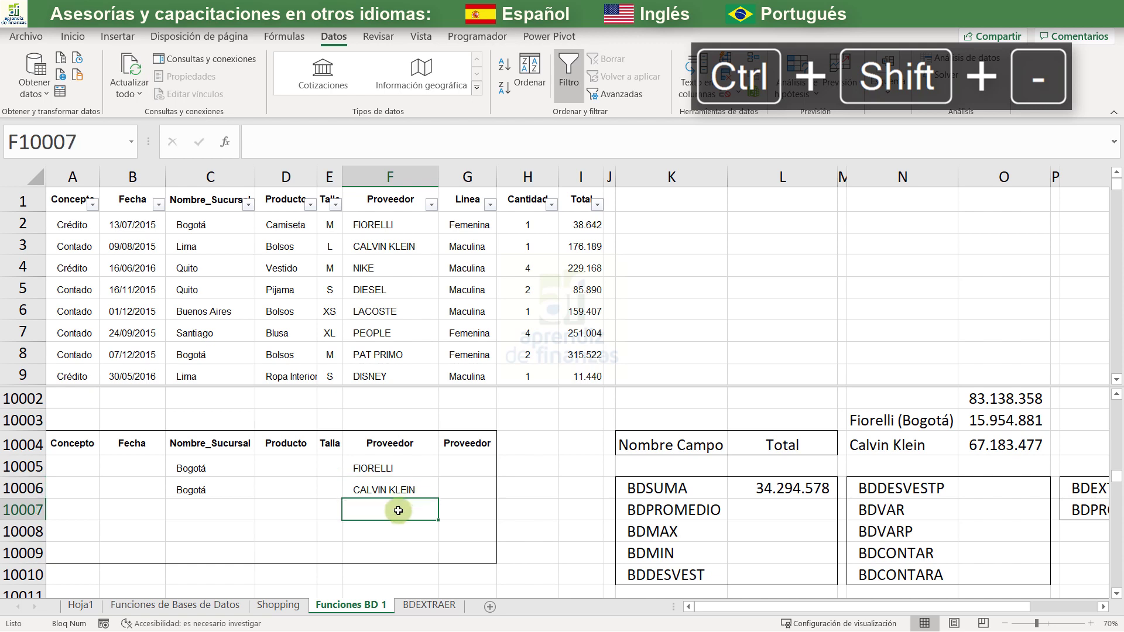
click(426, 489)
click(472, 486)
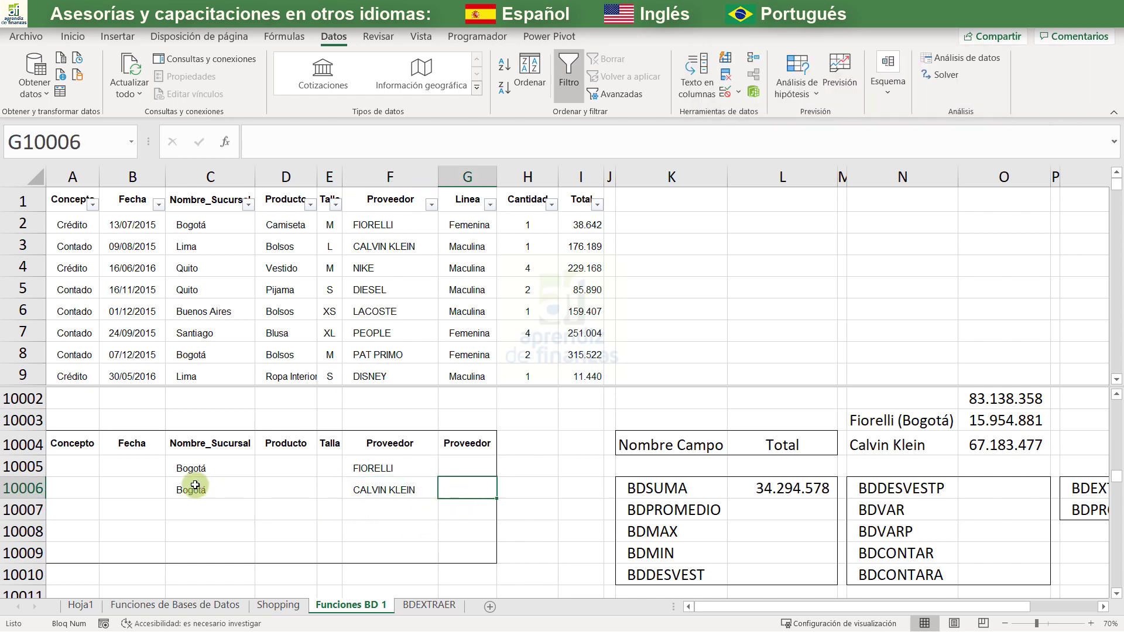
Clear the branch and supplier criteria in C10005:F10006
drag(188, 468, 371, 475)
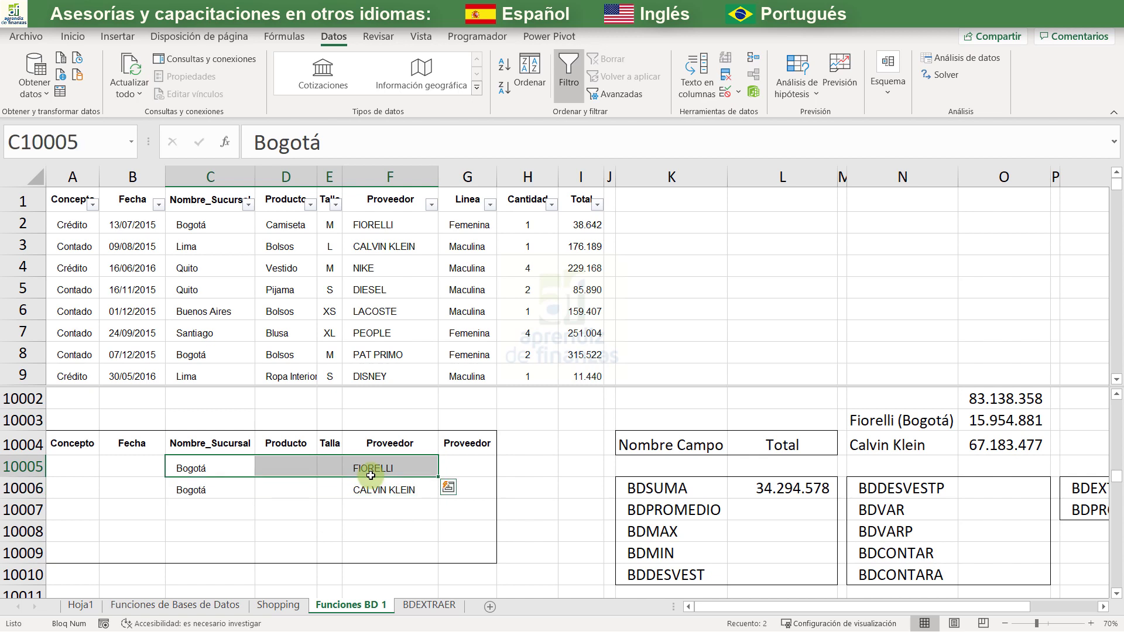
key(shift+Down)
key(Delete)
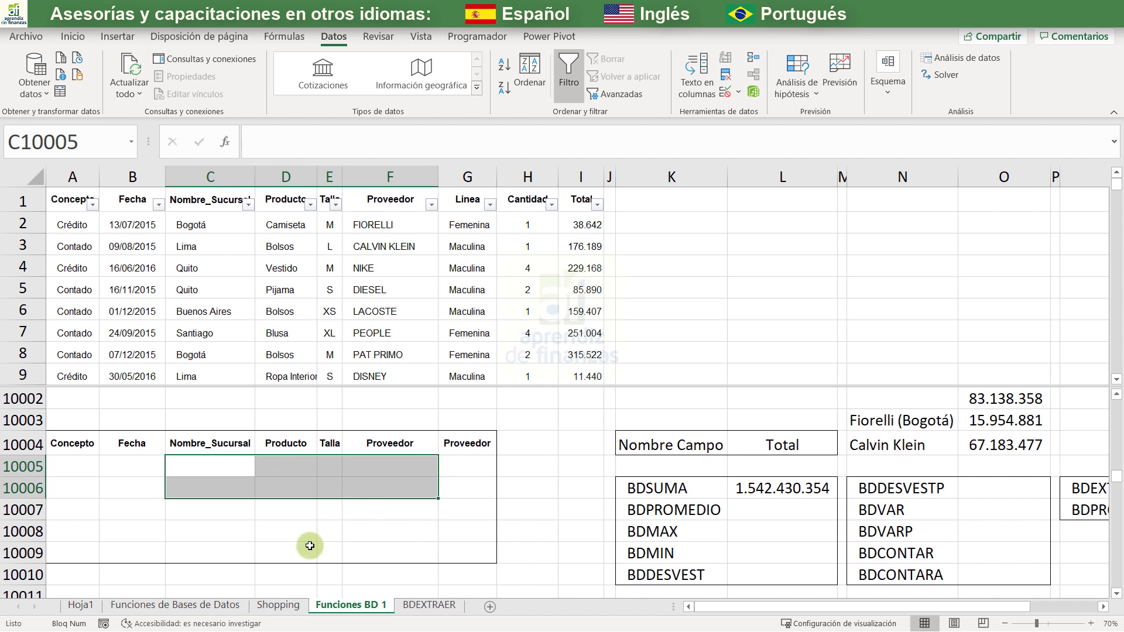
Copy the Fecha header from B10004 to B10007 to start a separate date criteria block
click(114, 569)
click(124, 510)
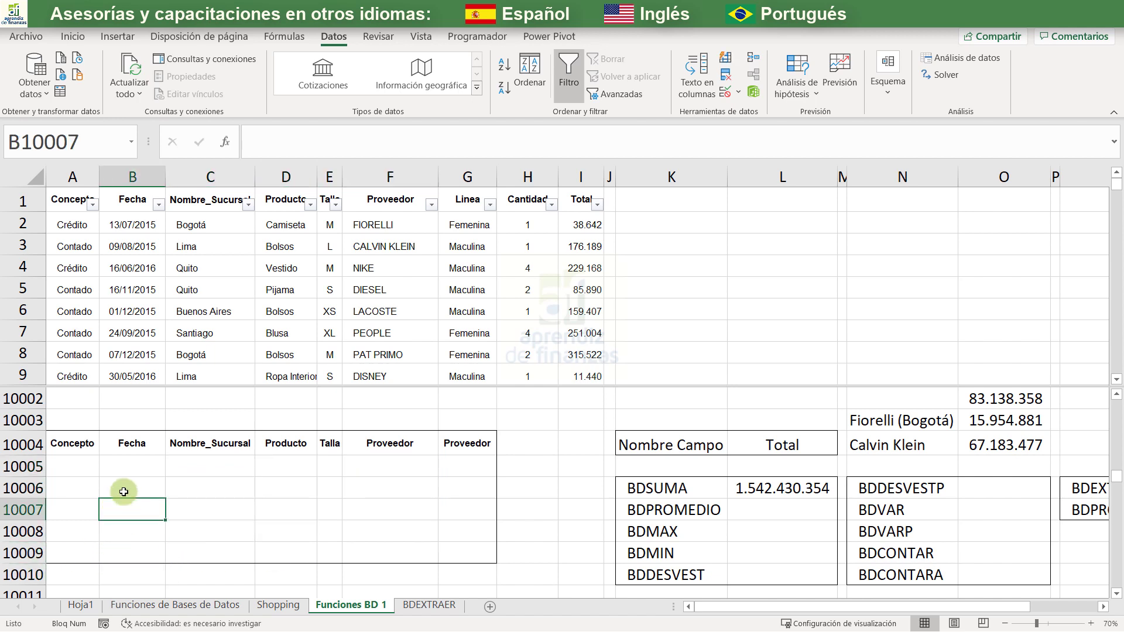
click(134, 488)
click(147, 445)
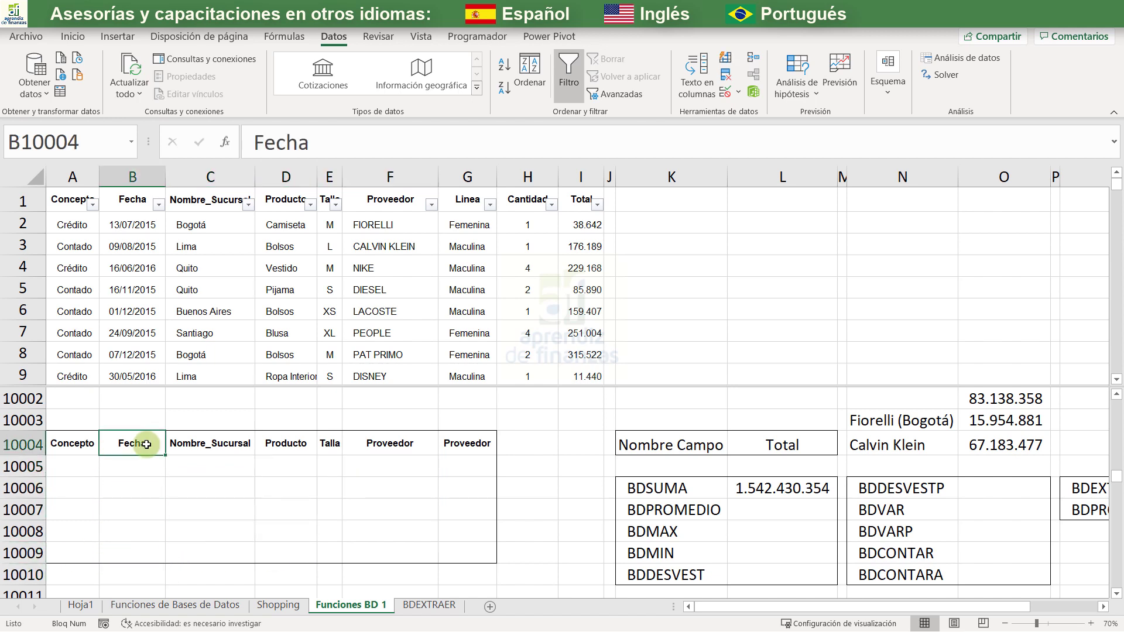
key(ctrl+c)
key(Down)
key(Down)
key(Down)
key(Down)
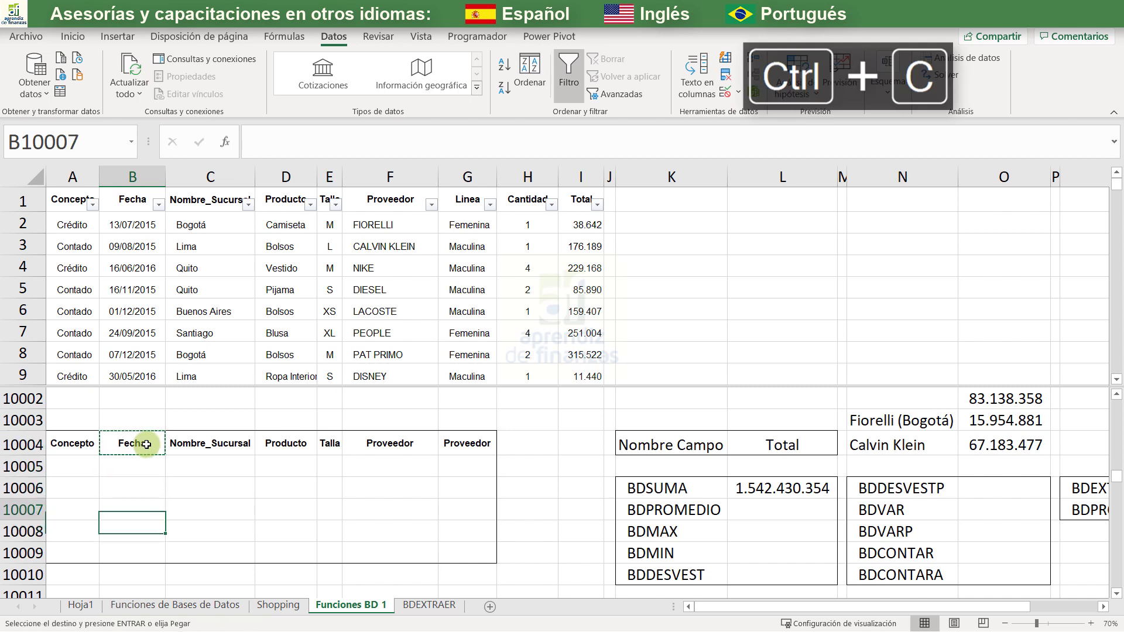
key(Up)
key(Return)
Duplicate the Fecha header from B10007 into C10007
key(Right)
key(Left)
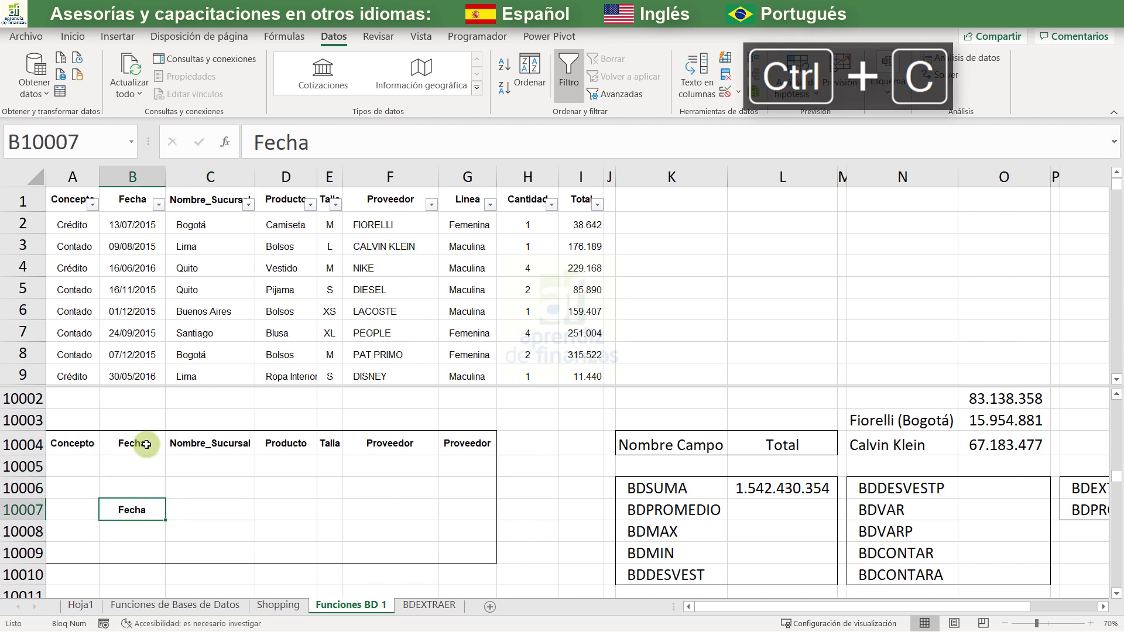
key(ctrl+c)
key(Right)
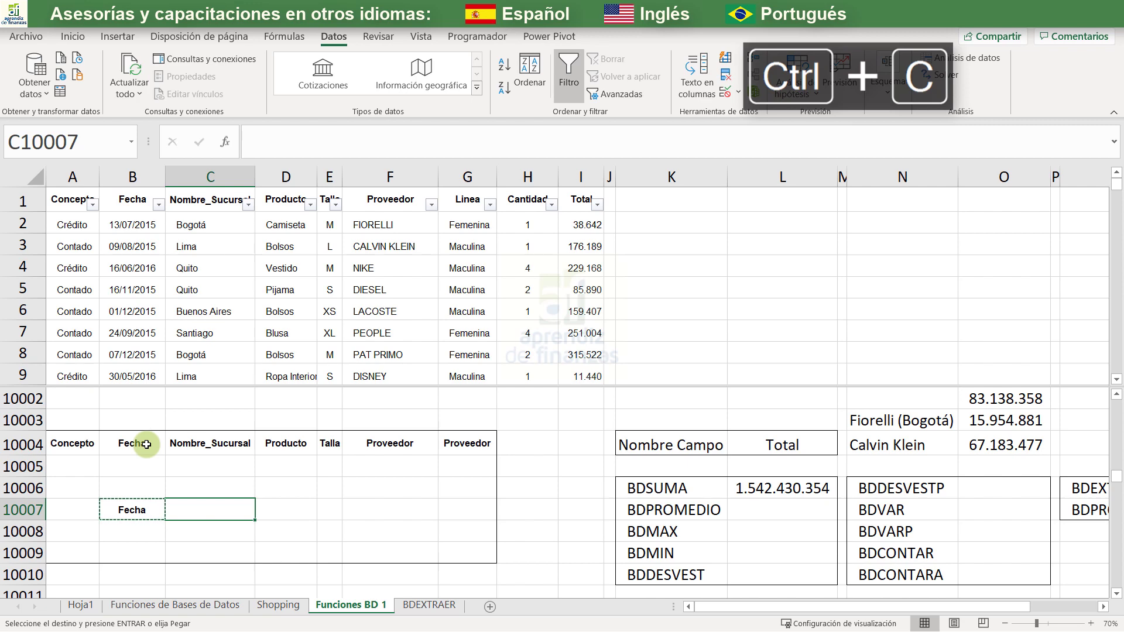
key(Return)
Apply an outside border to the date criteria block B10007:C10008
key(Down)
key(Down)
key(Up)
key(Up)
key(Left)
key(shift+Down)
key(shift+Down)
key(shift+Right)
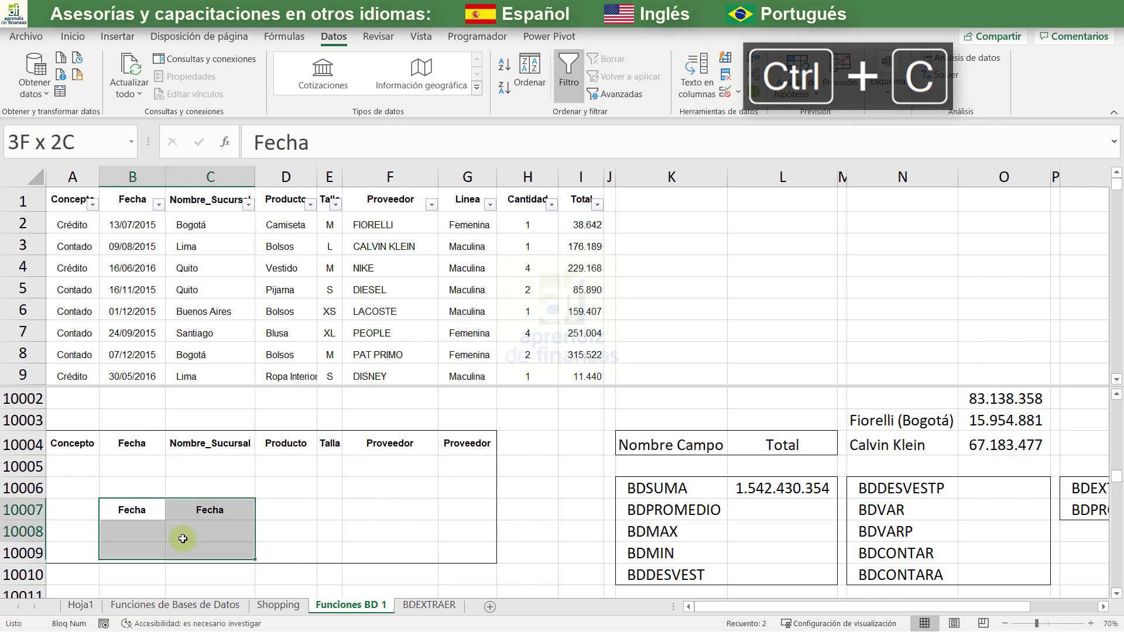
drag(183, 538, 182, 530)
click(73, 36)
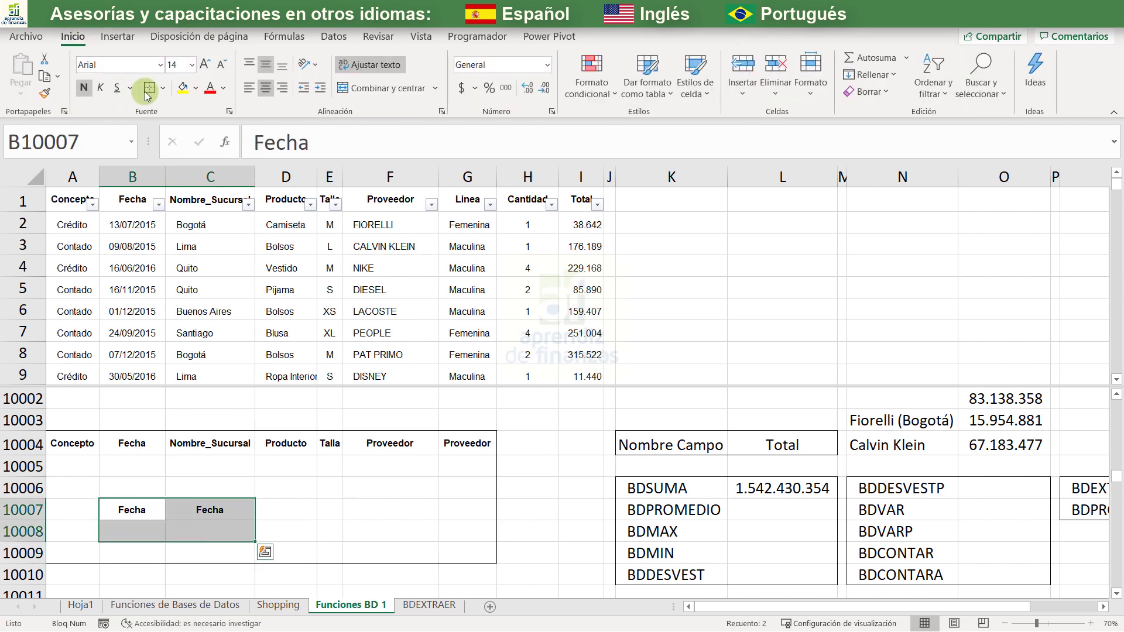
click(147, 94)
click(181, 425)
Enter the date criterion <=31/01/2016 in B10008 under the first Fecha header
click(129, 534)
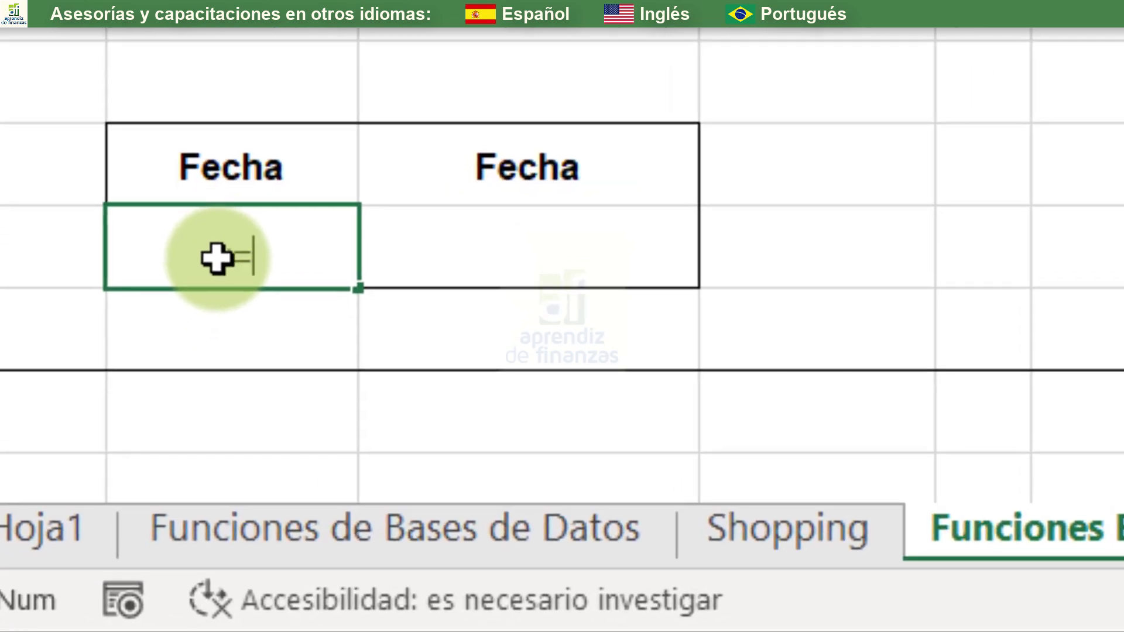
text(31)
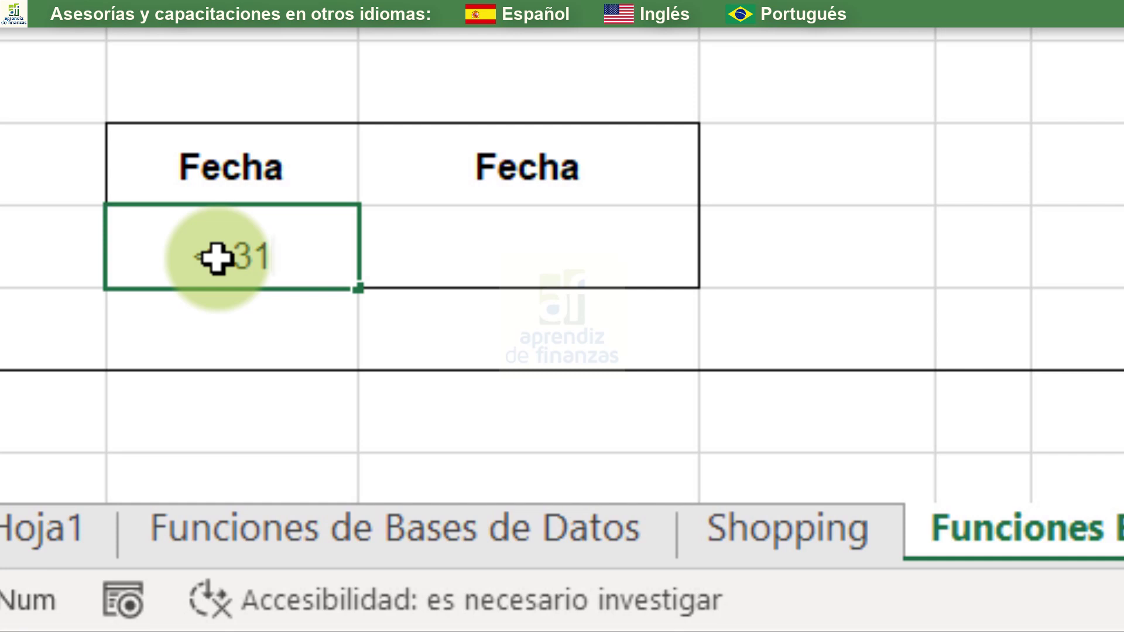
text(/0)
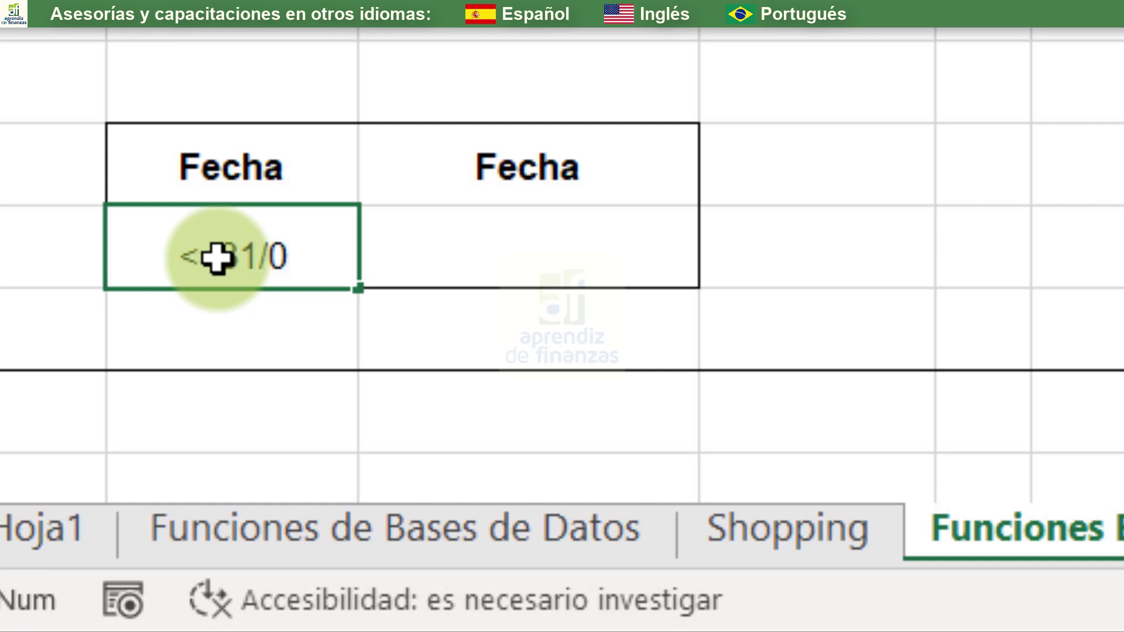
key(BackSpace)
text(01/)
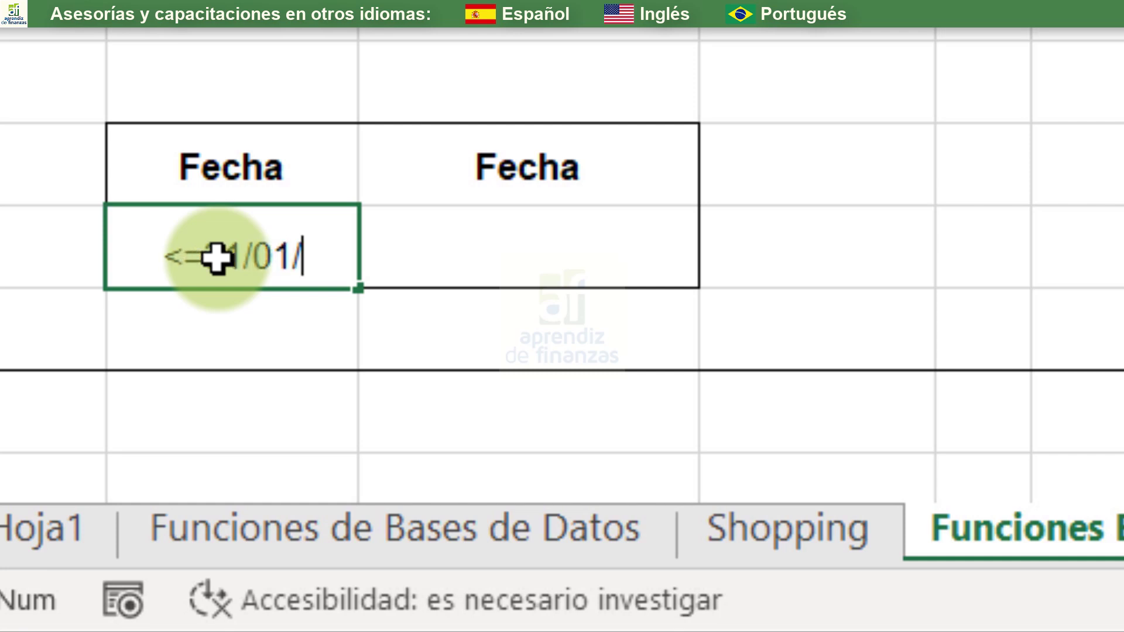
text(2016)
key(Return)
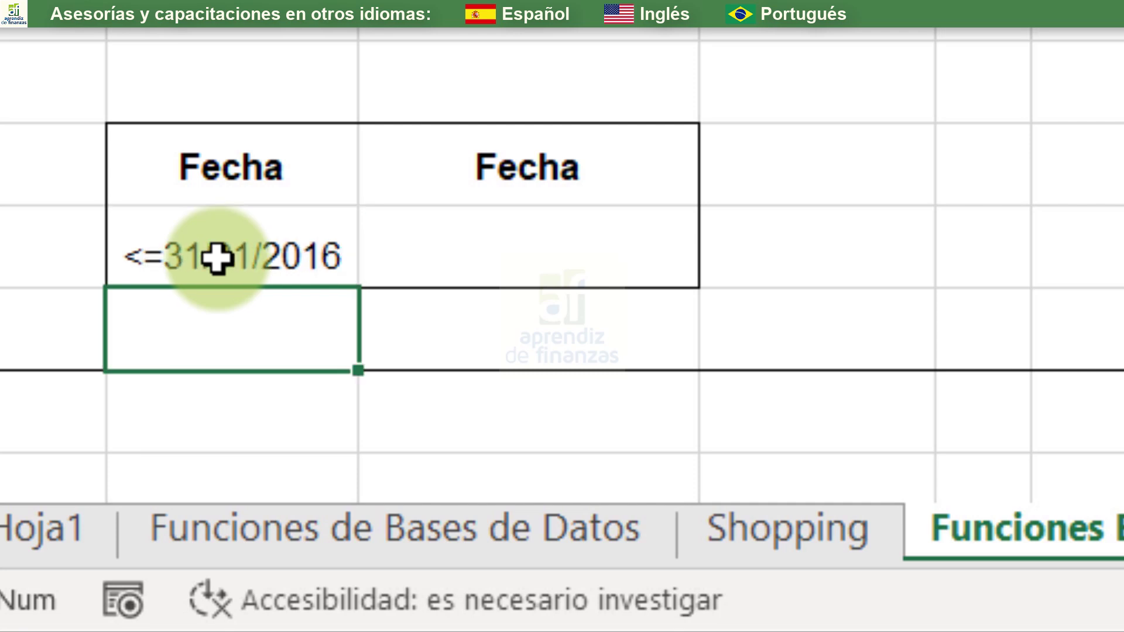
Enter the date criterion >=01/01/2016 in C10008 under the second Fecha header
key(Up)
key(Right)
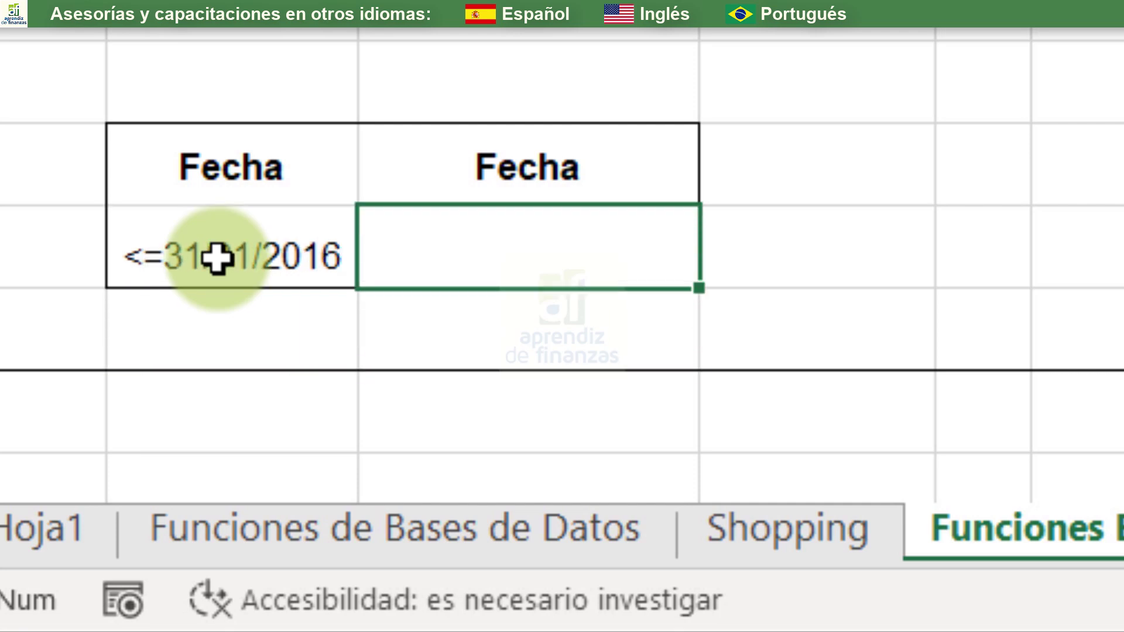
text(>=01/01/)
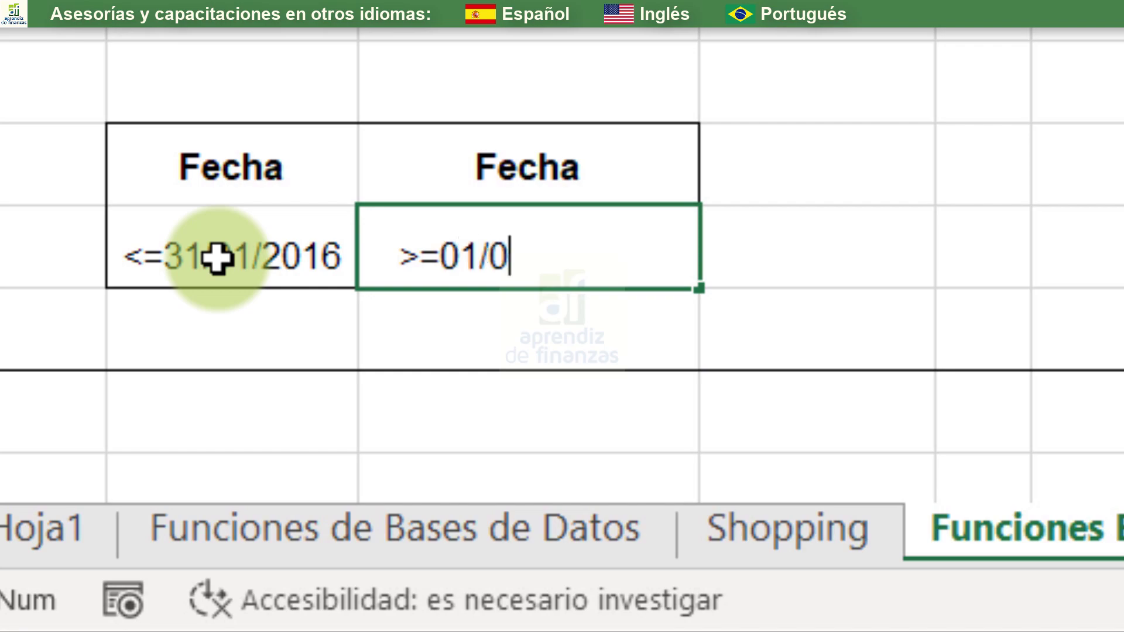
text(2016)
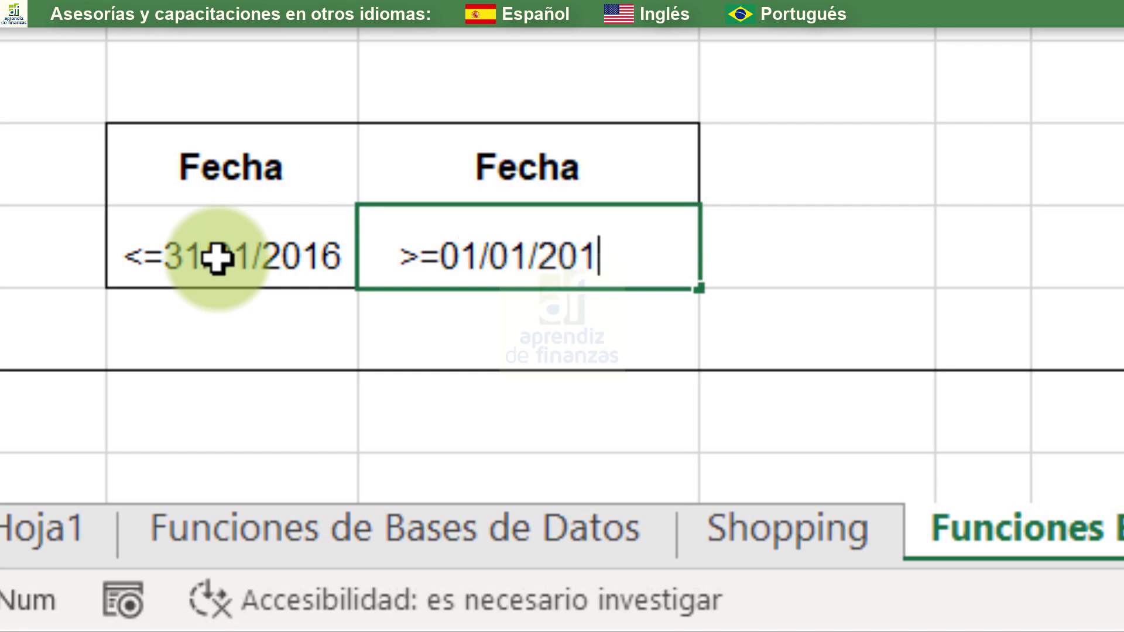
key(Return)
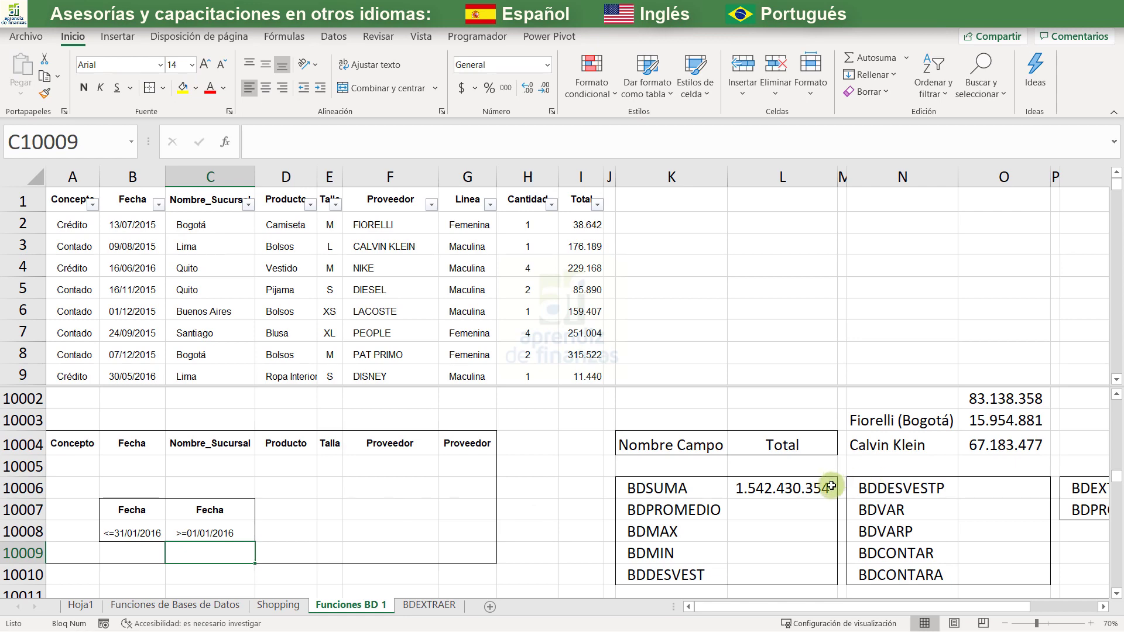
Change the criteria range of the BDSUMA formula in L10006 to $B$10007:$C$10008
double_click(828, 488)
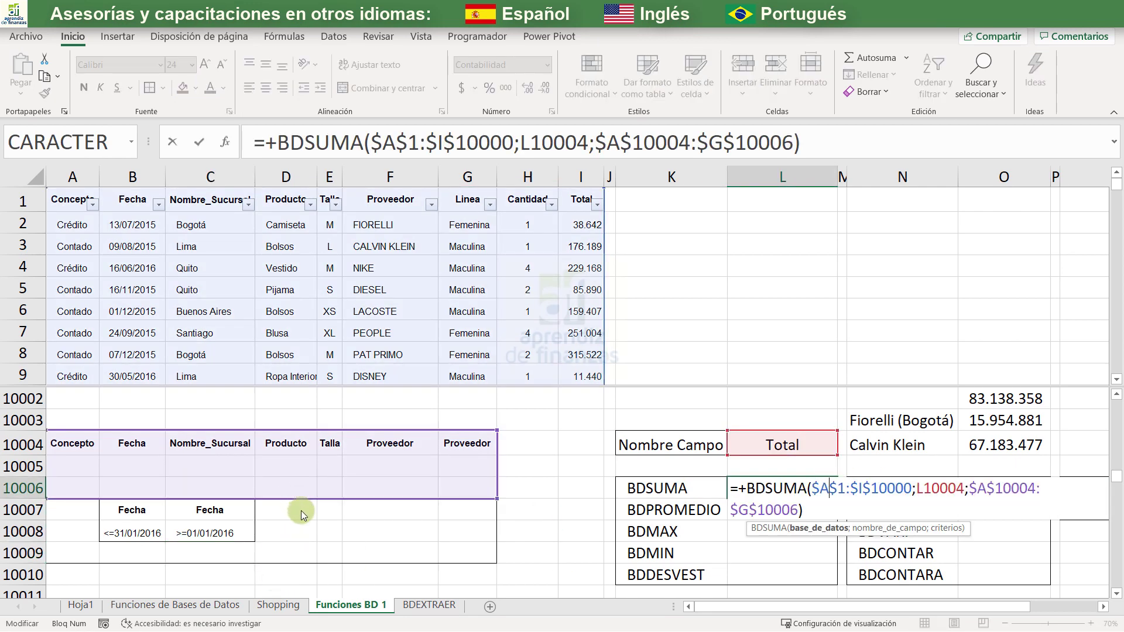
drag(301, 510, 337, 526)
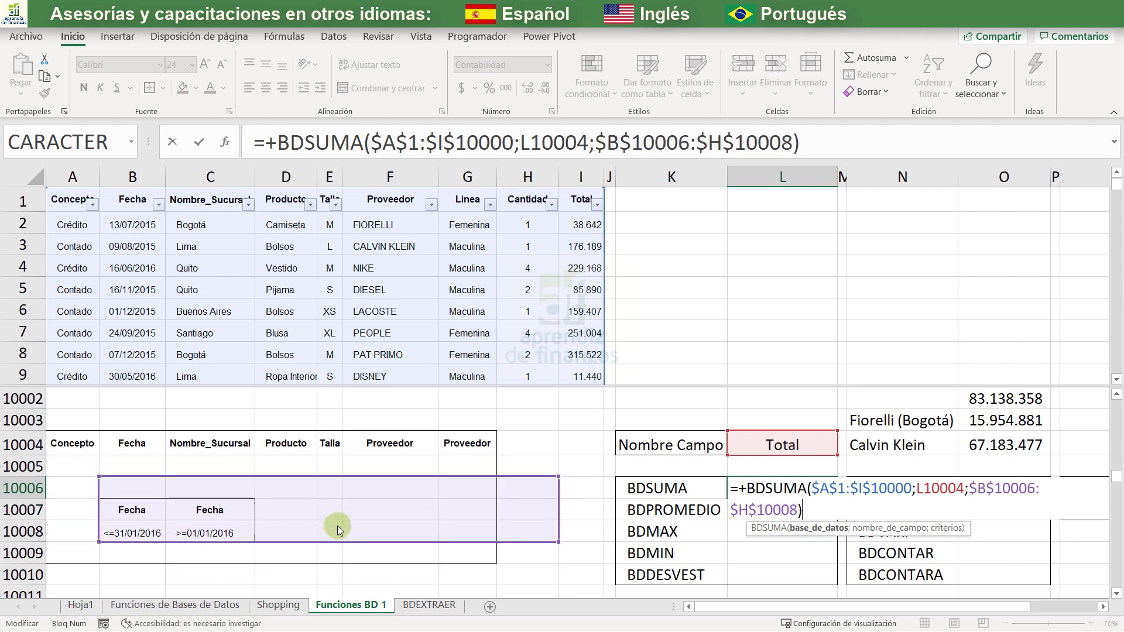
drag(558, 476, 244, 501)
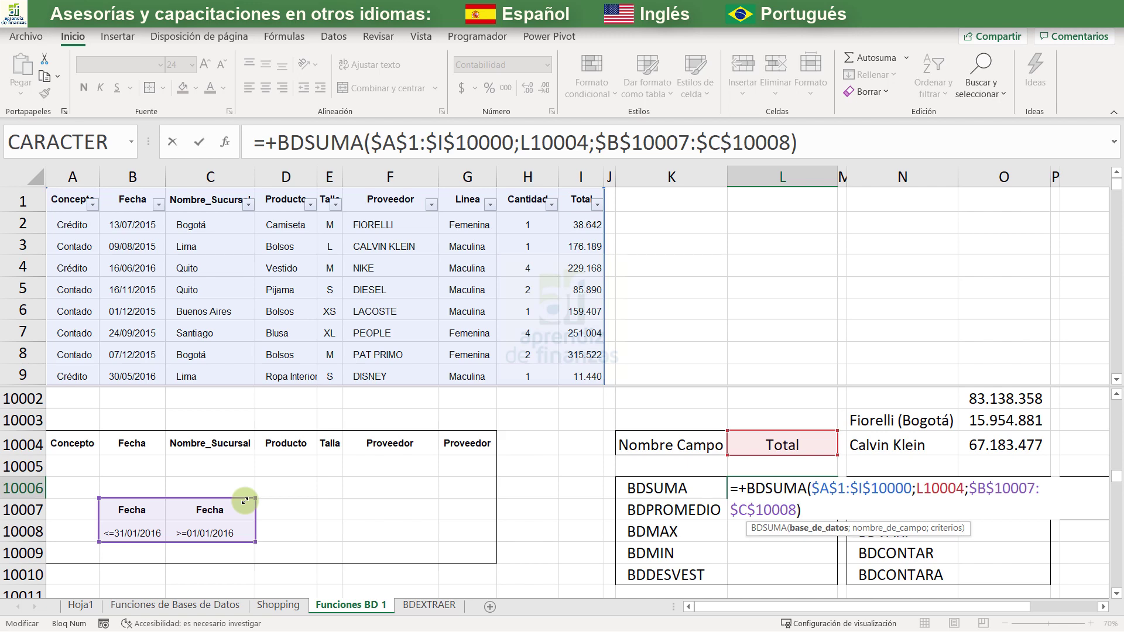
key(Return)
click(773, 479)
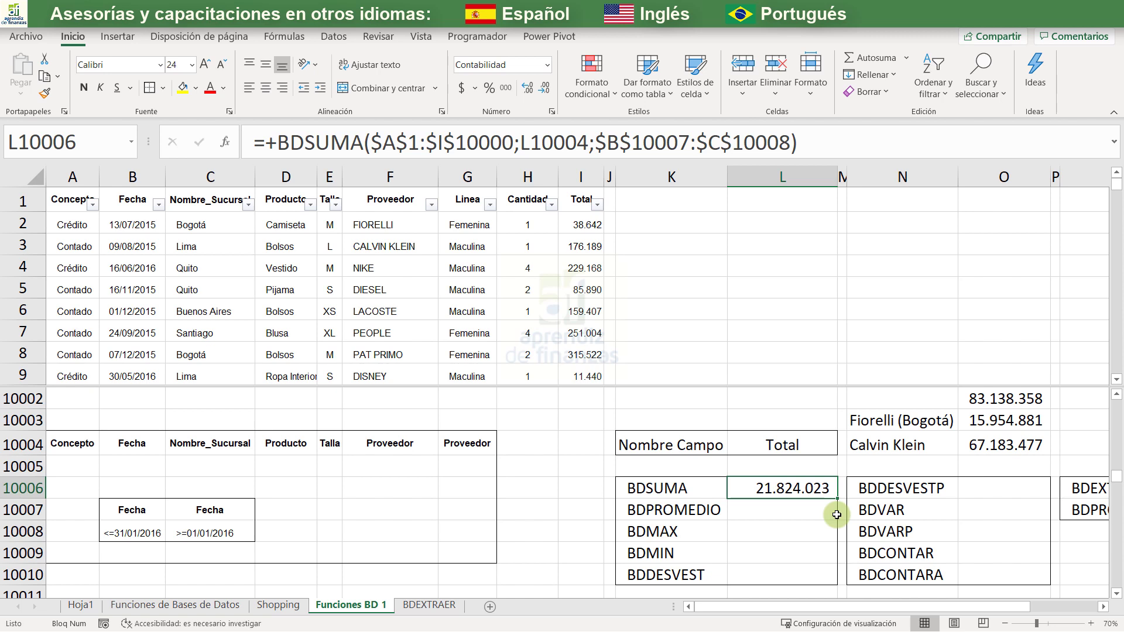
Filter the Fecha column of the shopping data to show only enero 2016
click(158, 203)
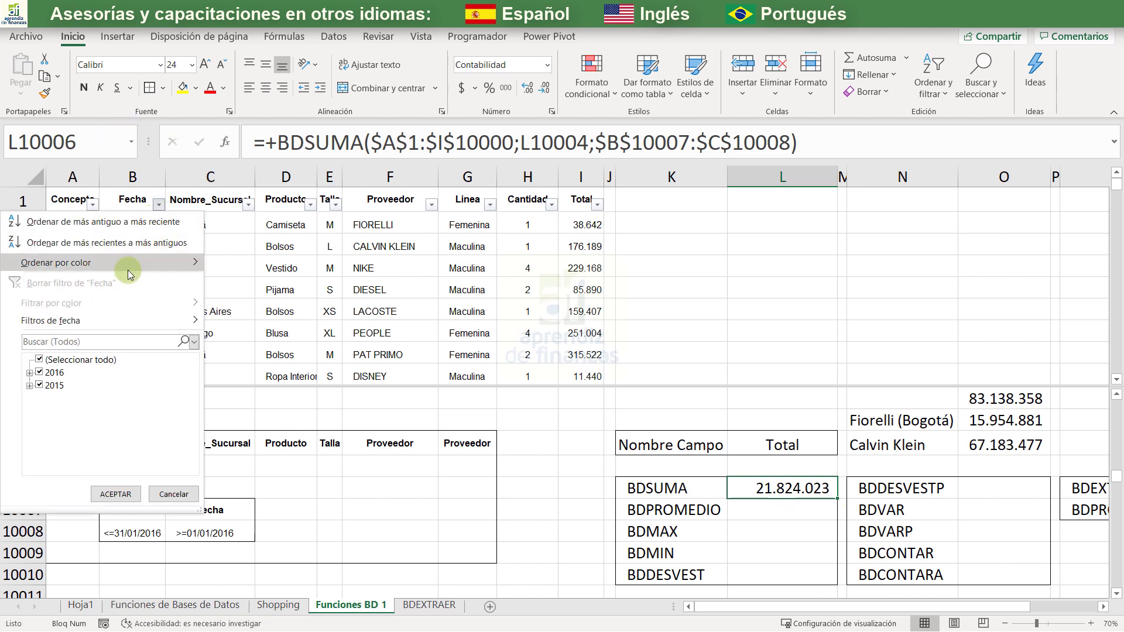
click(39, 361)
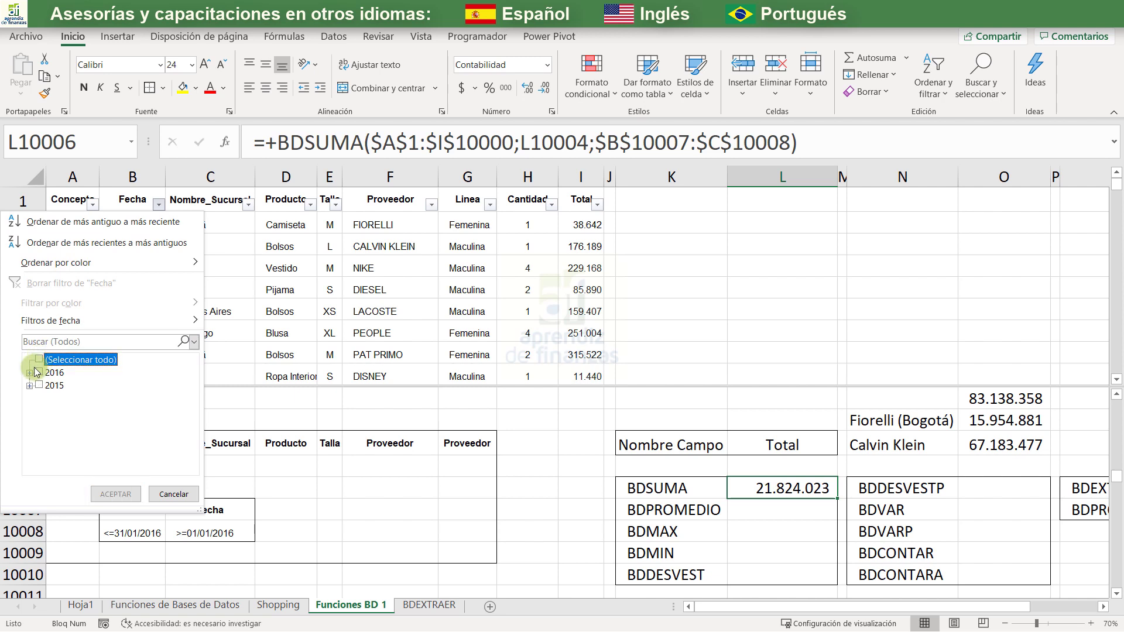
click(30, 373)
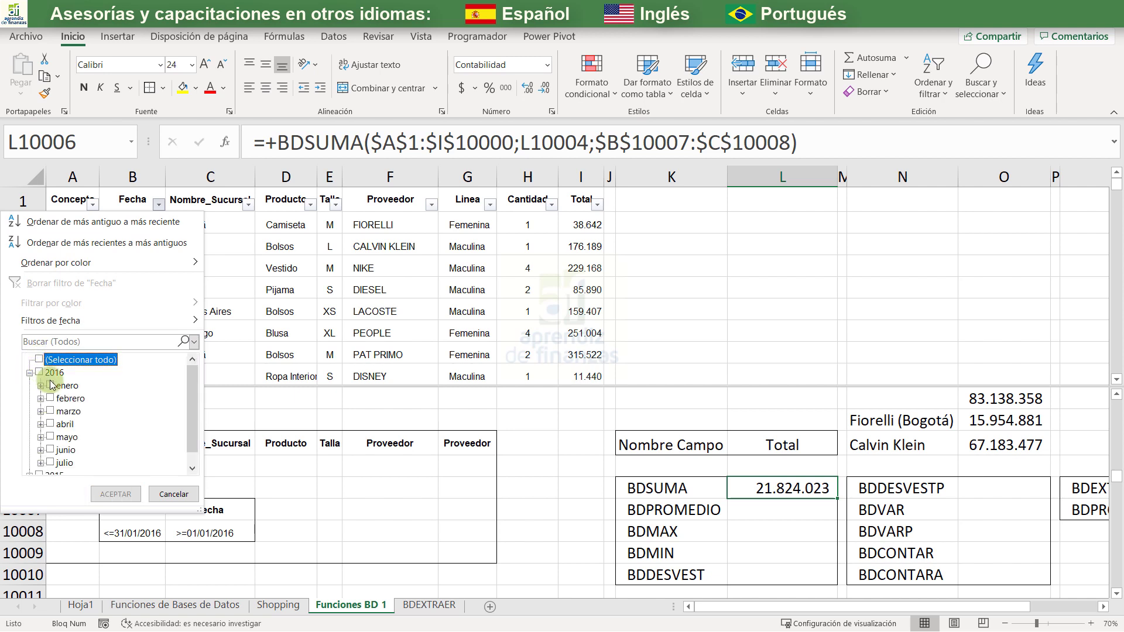
click(51, 386)
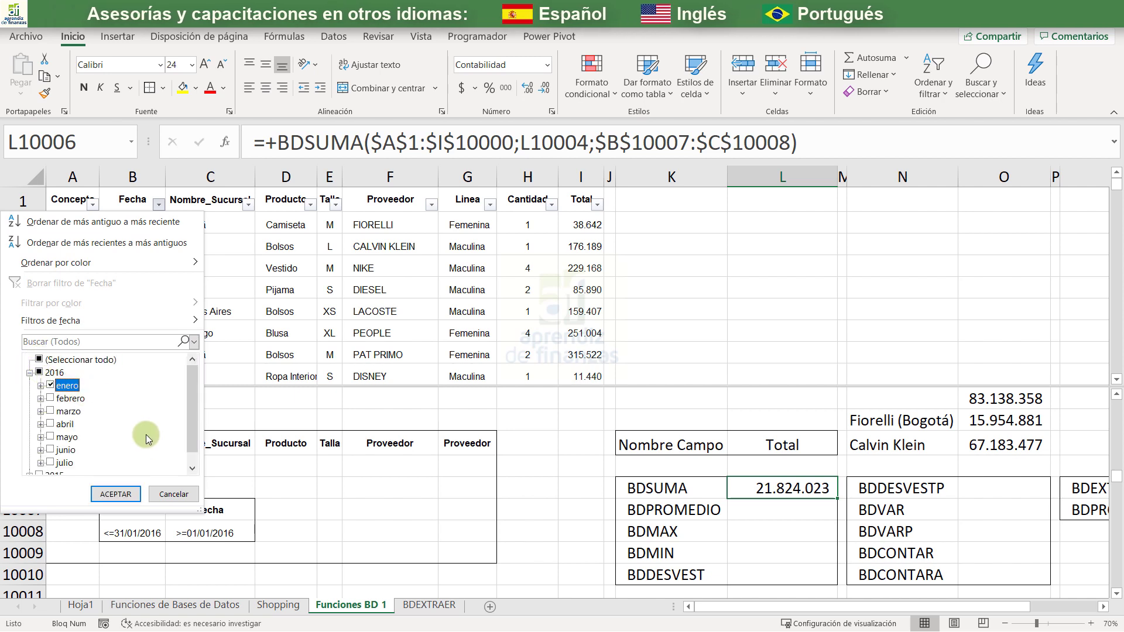
click(116, 494)
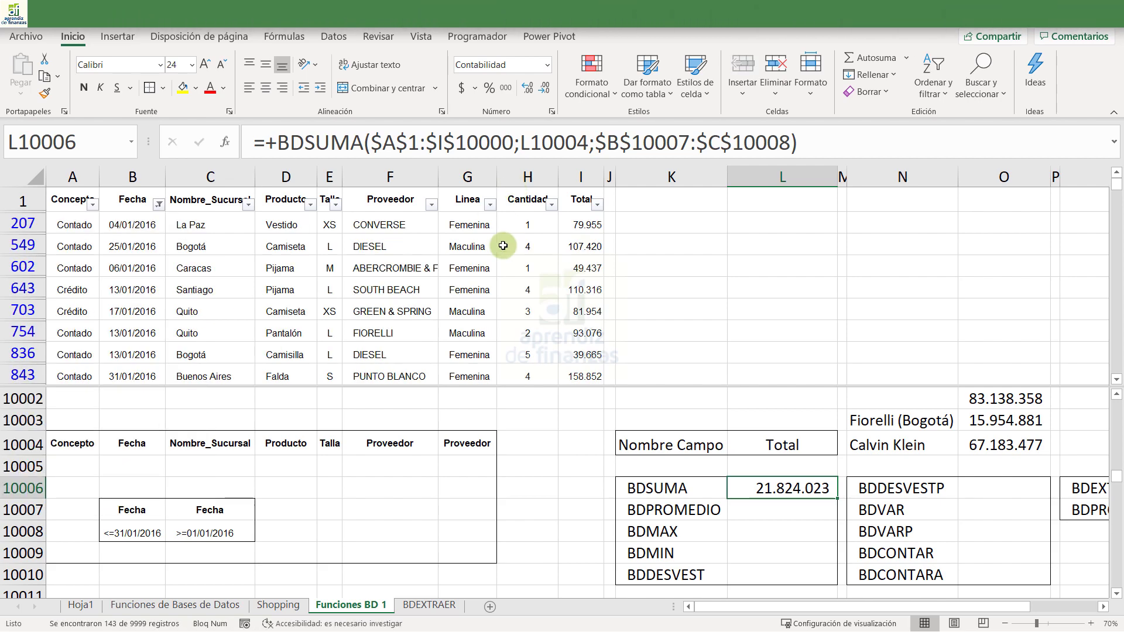
Select all filtered values in the Total column to check their sum against the BDSUMA result
click(510, 245)
click(580, 224)
key(ctrl+Up)
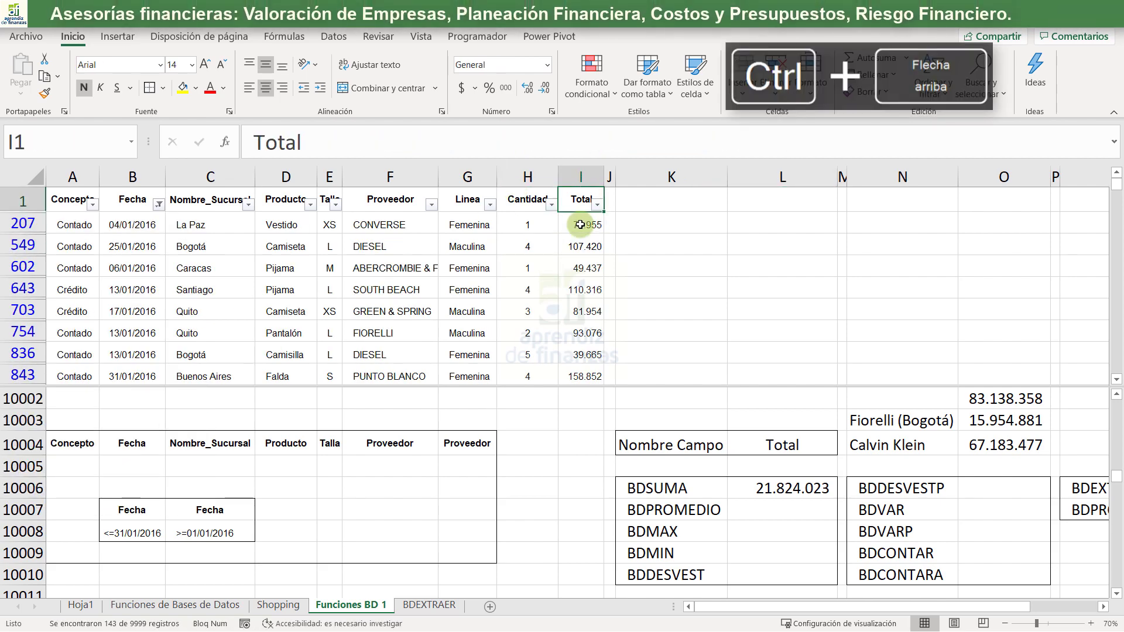
click(579, 224)
key(ctrl+shift+Down)
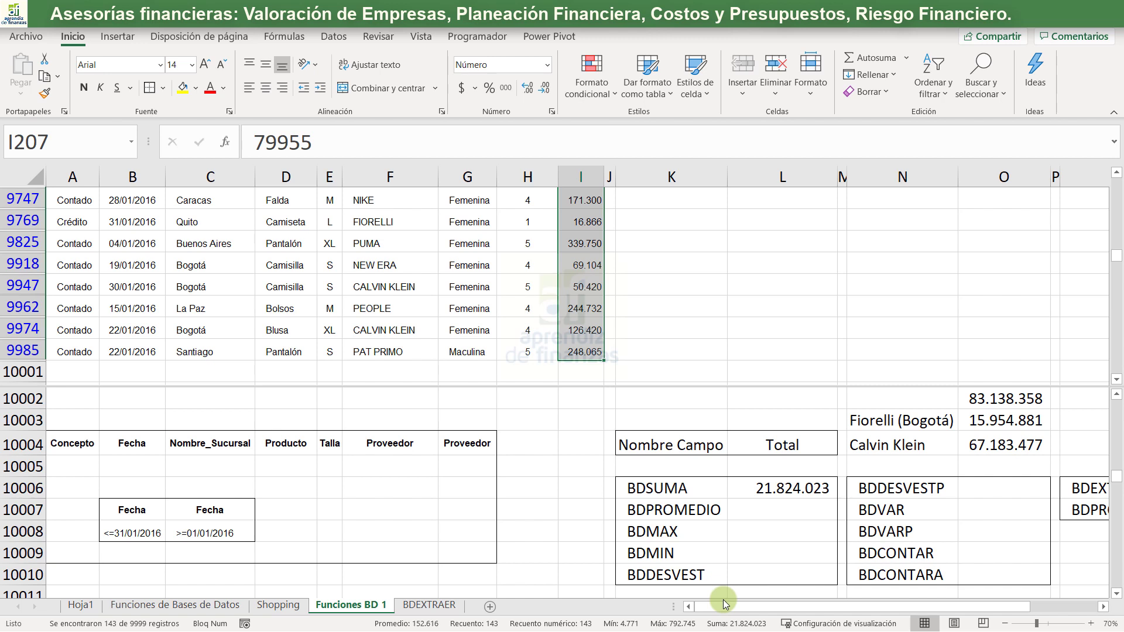
Set the Nombre Campo value in L10004 to Cantidad and select the BDSUMA cell
click(779, 446)
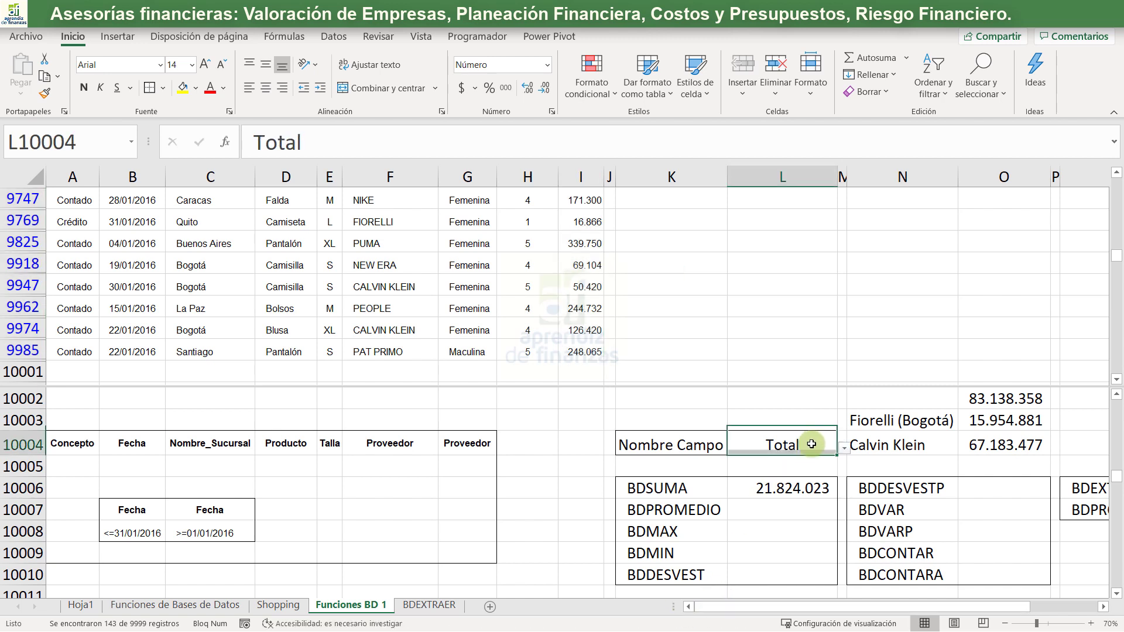
click(844, 450)
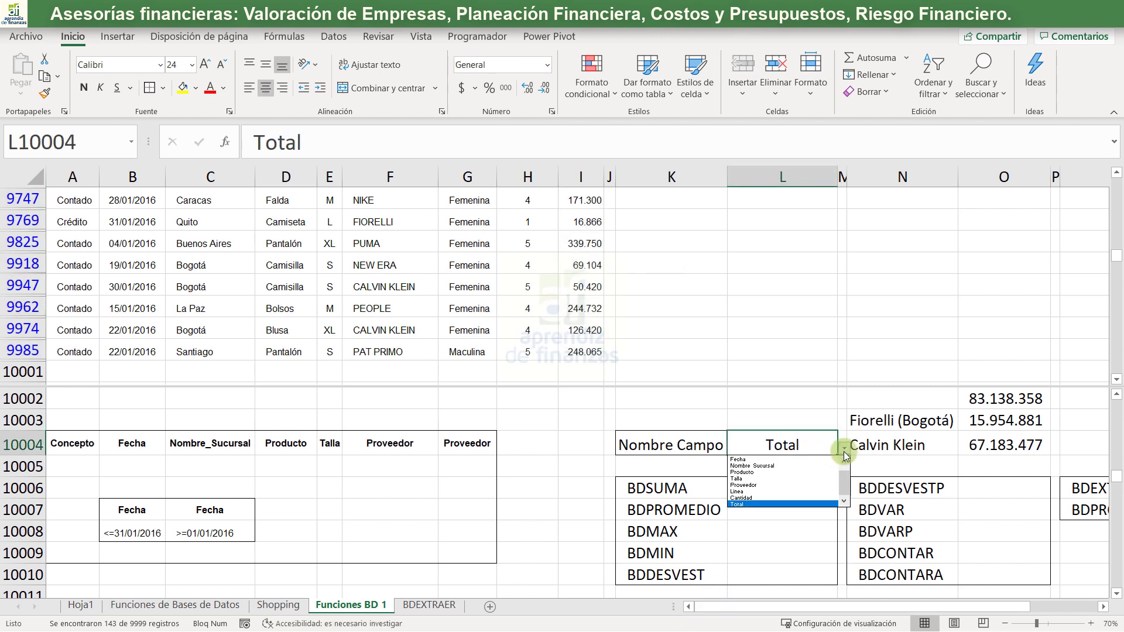
click(785, 498)
click(784, 489)
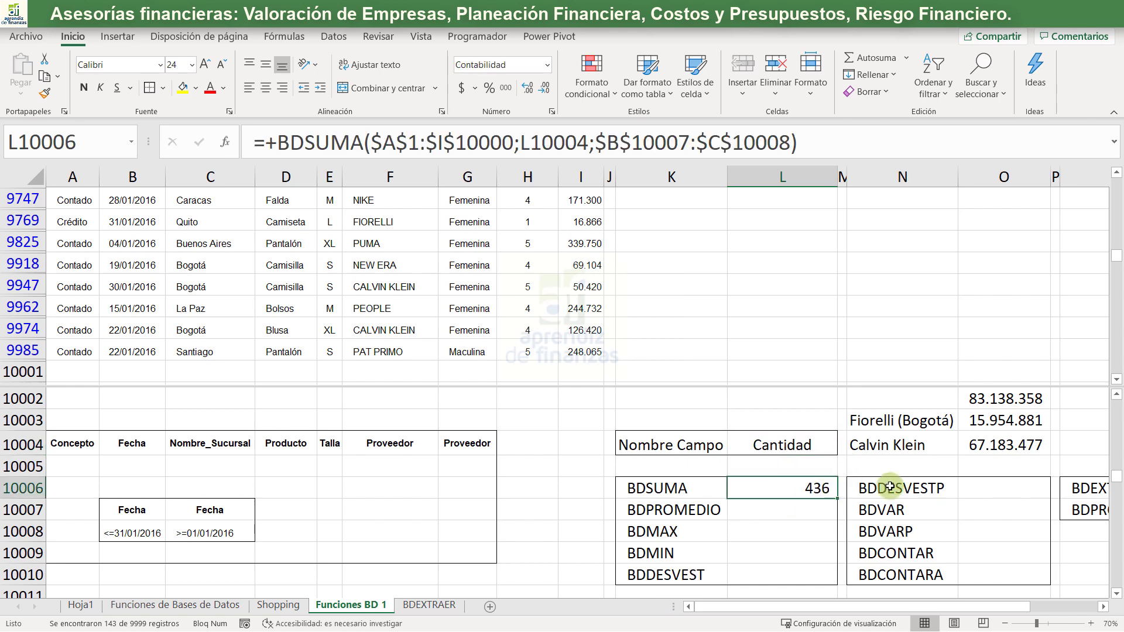
Select all filtered values in the Cantidad column and compare their sum with the BDSUMA result
click(540, 329)
key(ctrl+Up)
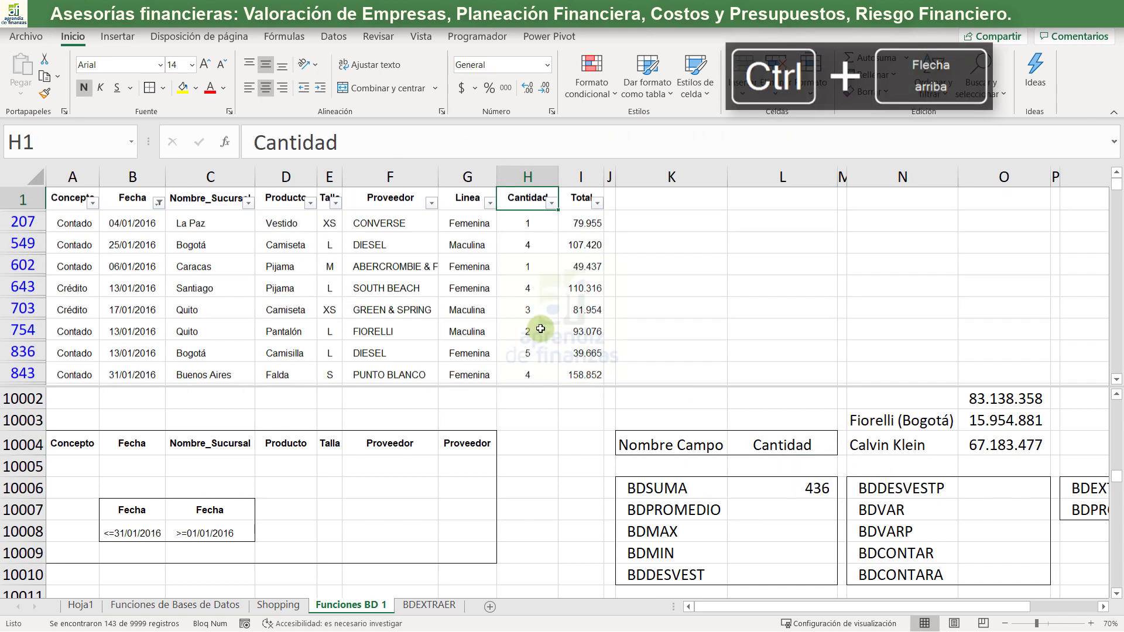
key(Down)
key(ctrl+shift+Down)
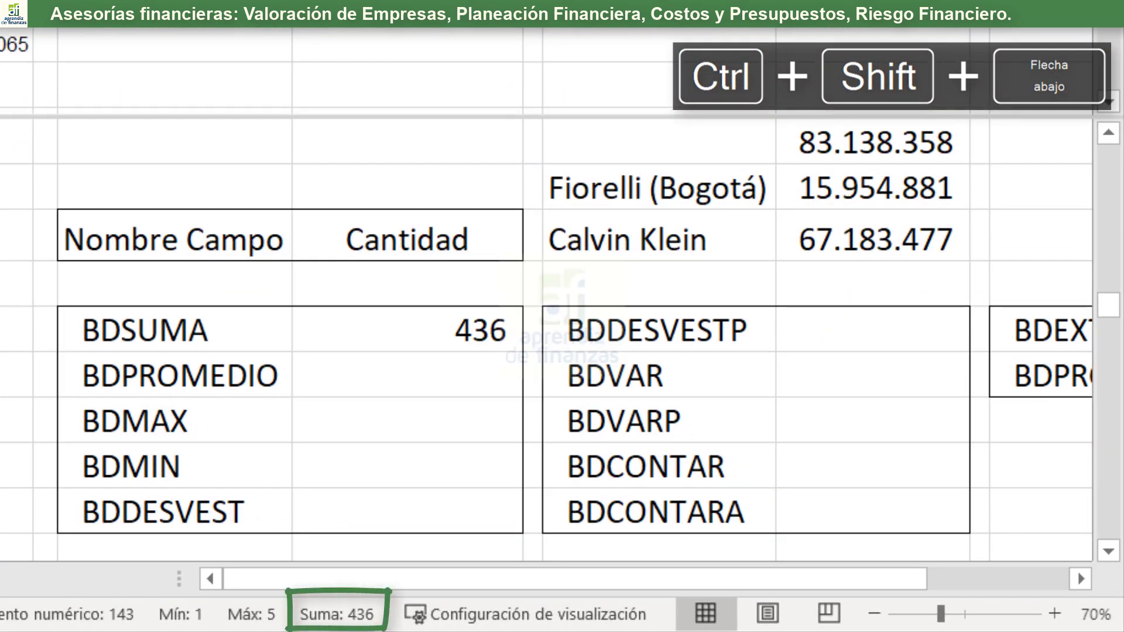
key(ctrl+Up)
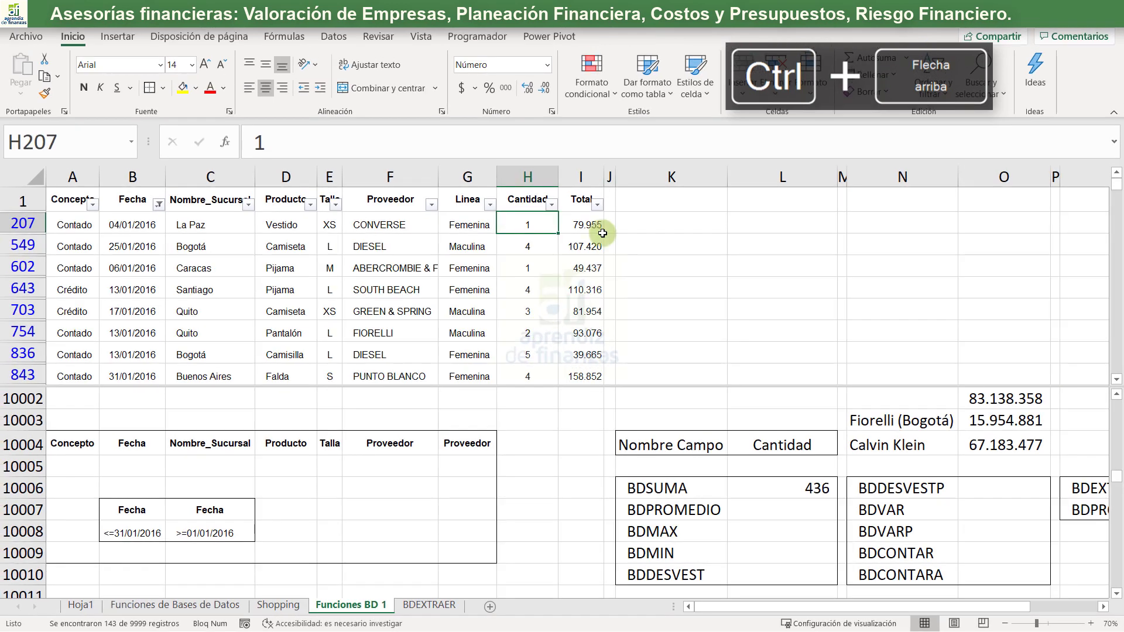
click(772, 488)
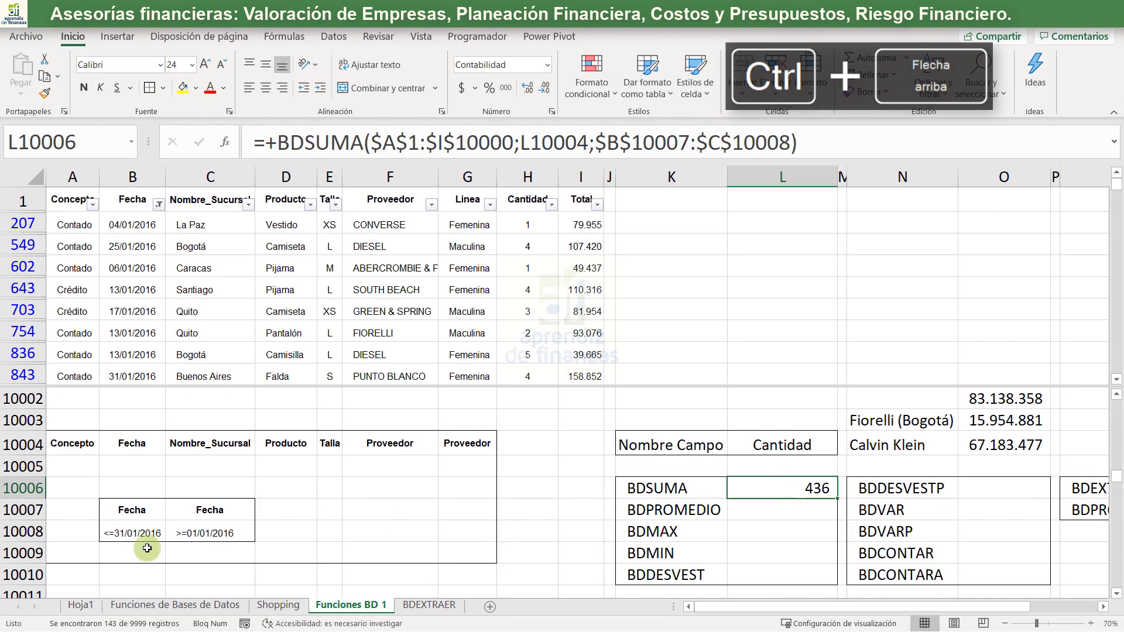
Replace the duplicate Proveedor criteria header in G10004 with the Linea header copied from G1
drag(132, 528, 228, 507)
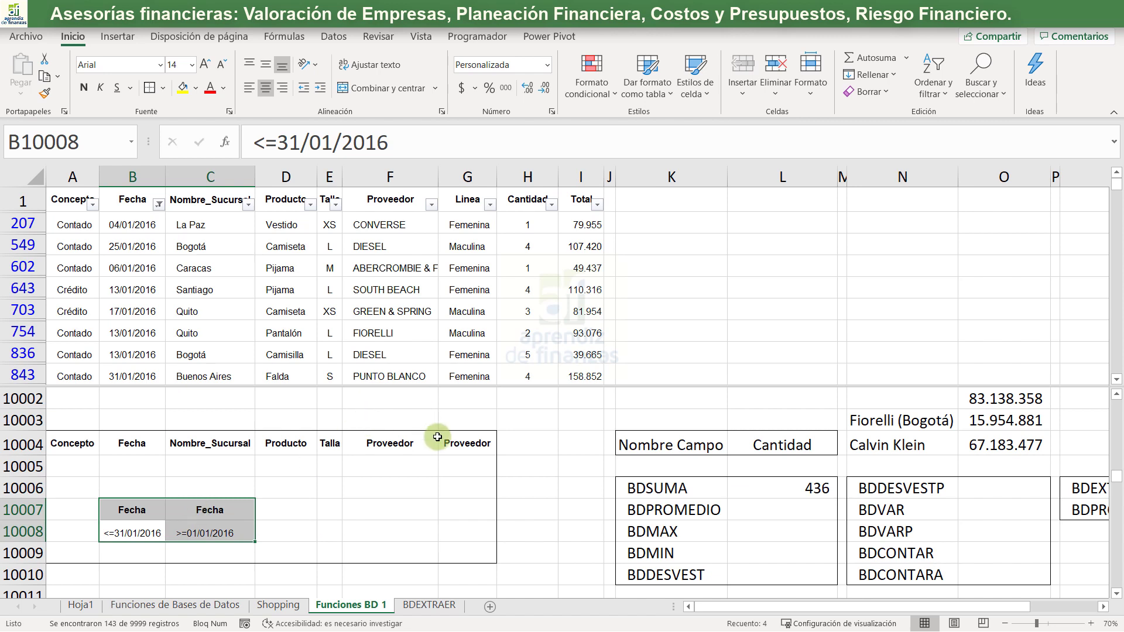
click(456, 440)
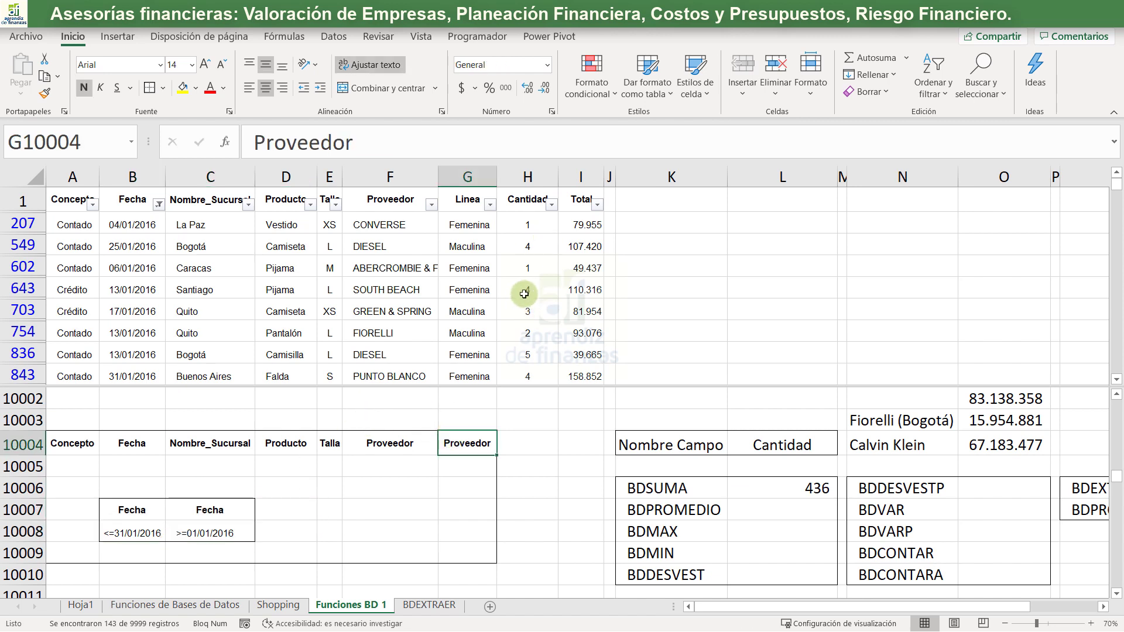
key(Down)
key(Up)
key(Down)
key(Up)
click(495, 203)
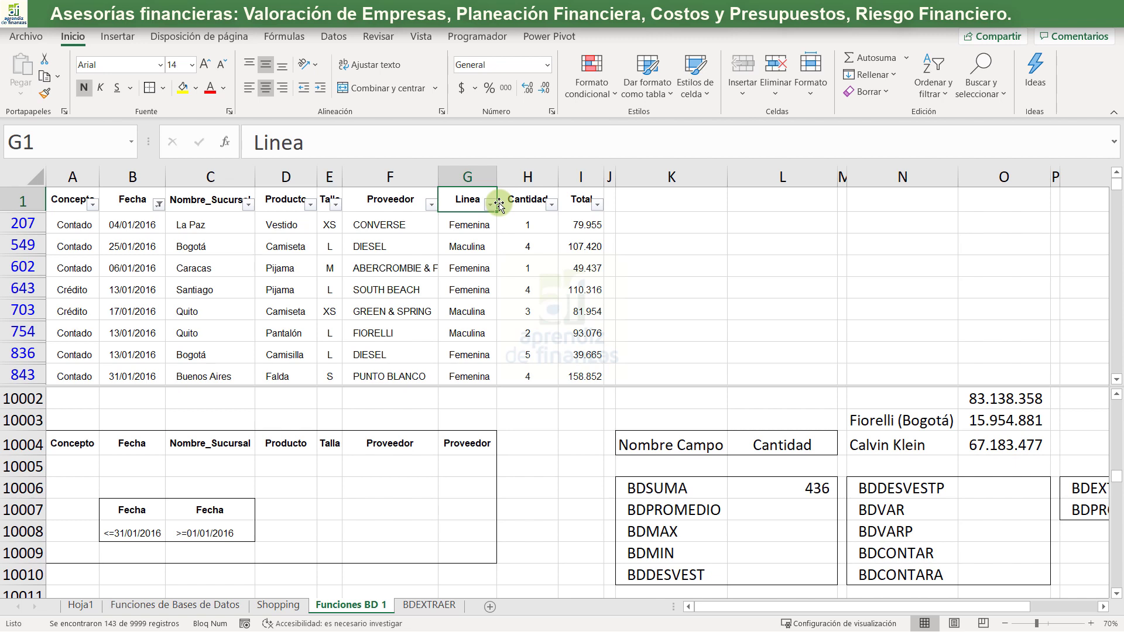
key(ctrl+c)
click(464, 443)
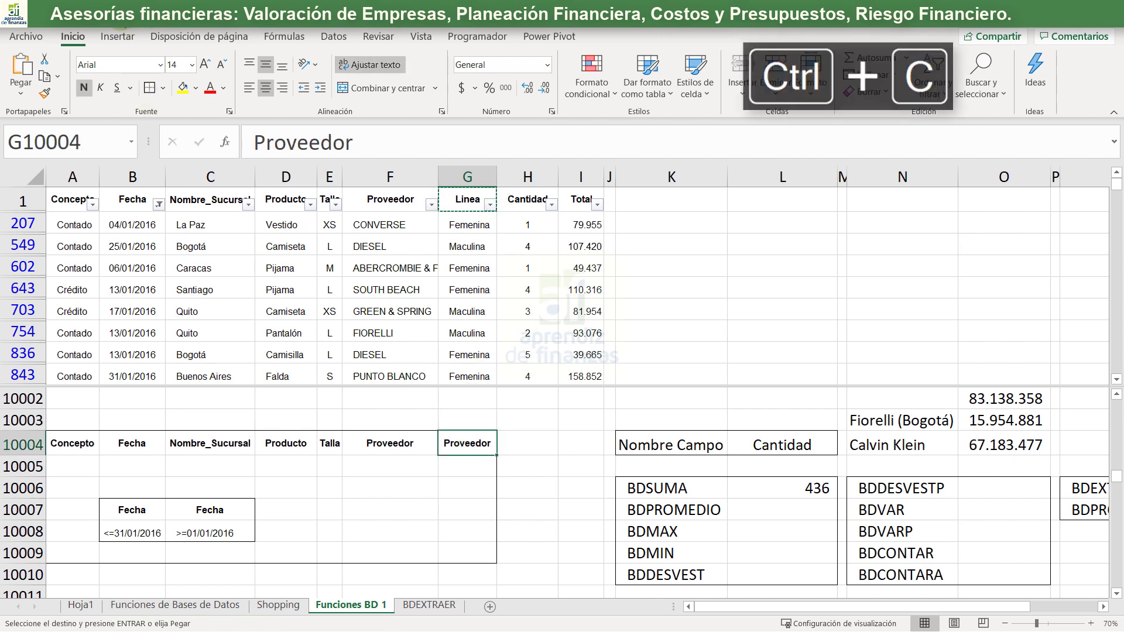
key(ctrl+v)
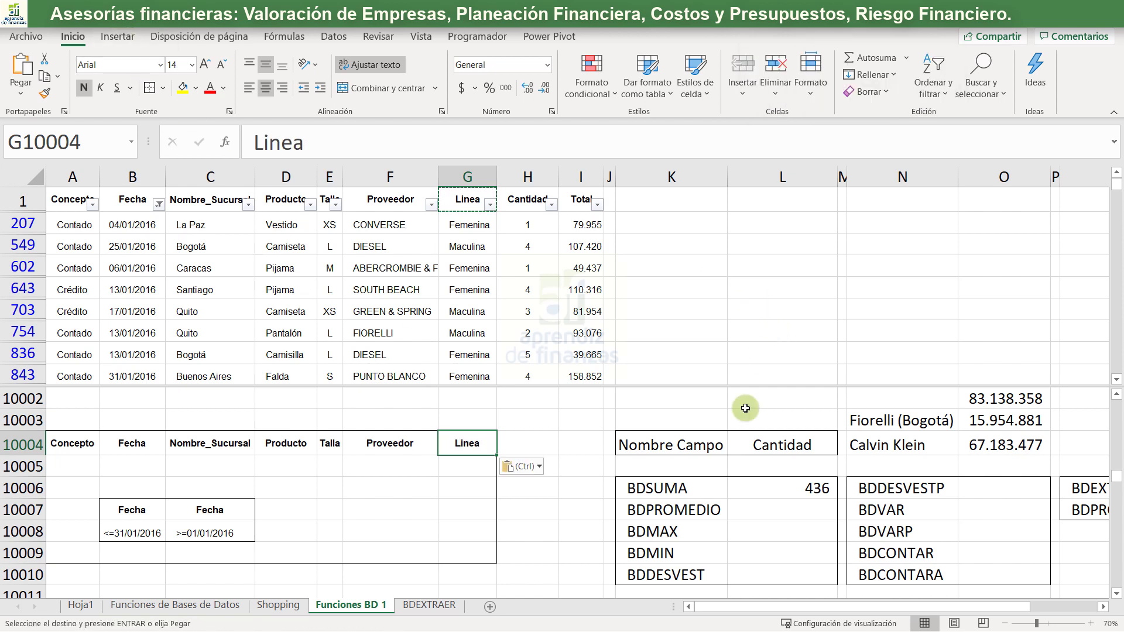
Set the Nombre Campo value in L10004 to Total and select the BDSUMA cell
click(805, 444)
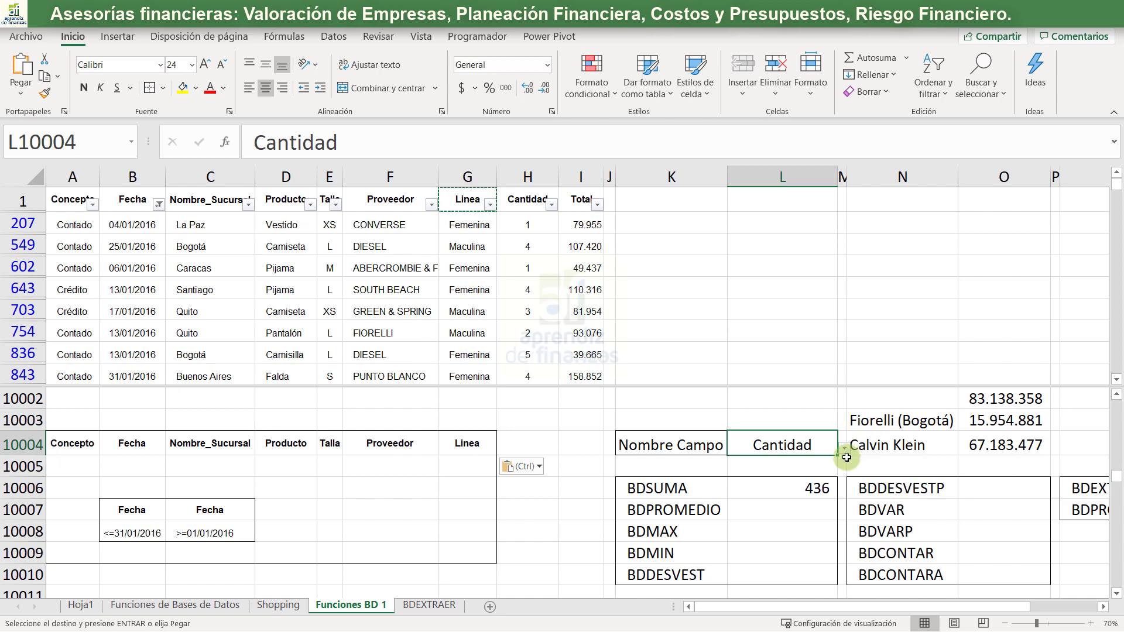
click(822, 487)
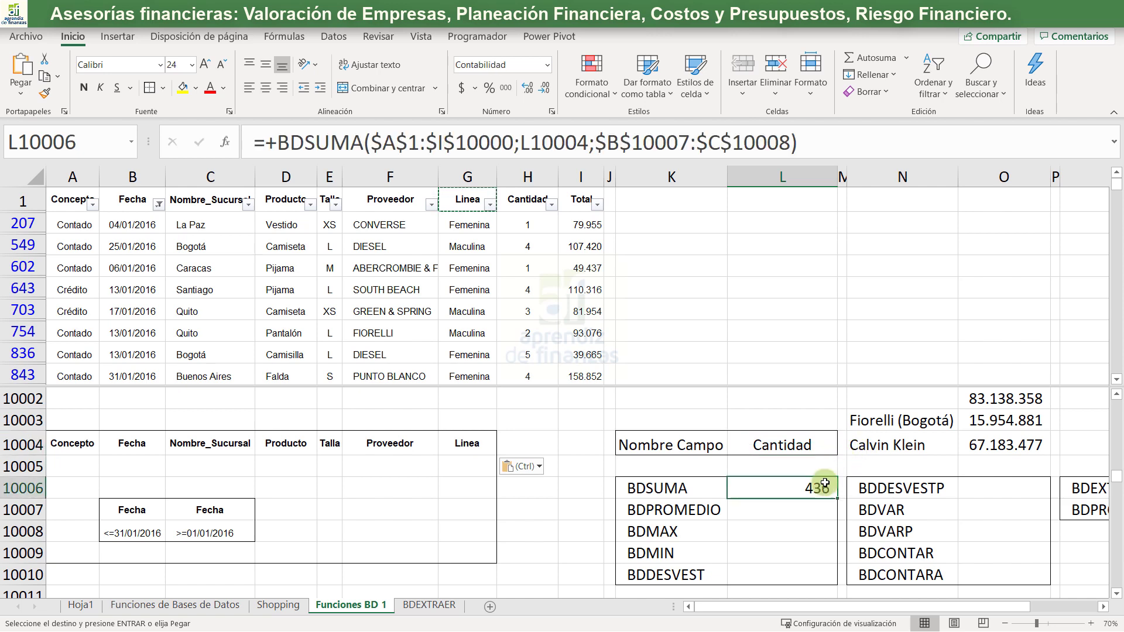
click(831, 443)
click(841, 445)
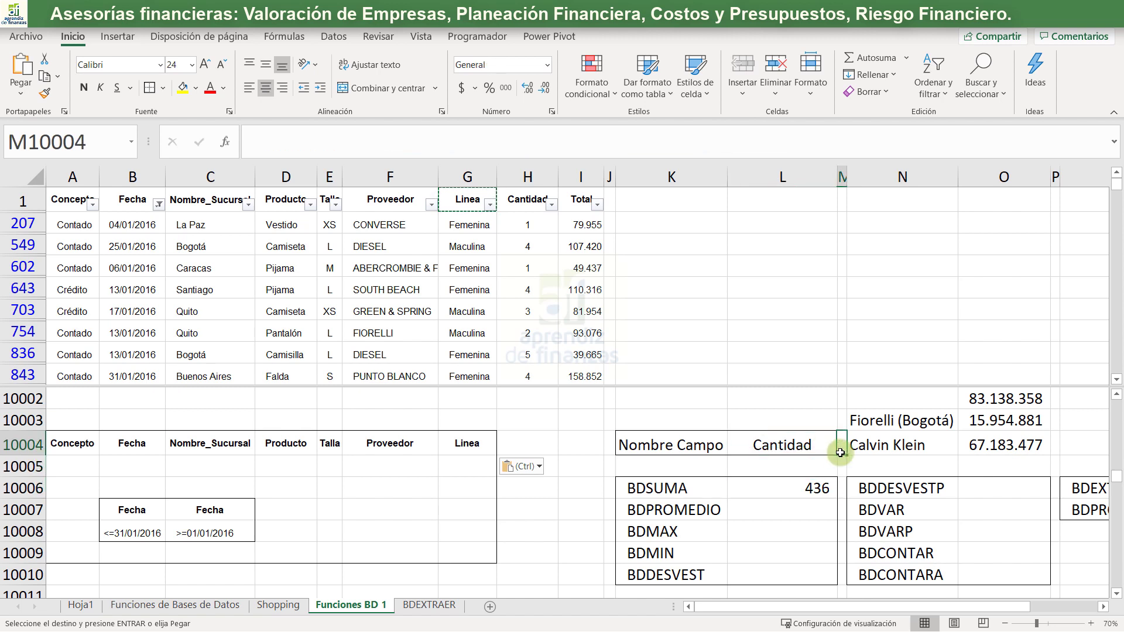
click(831, 446)
click(844, 447)
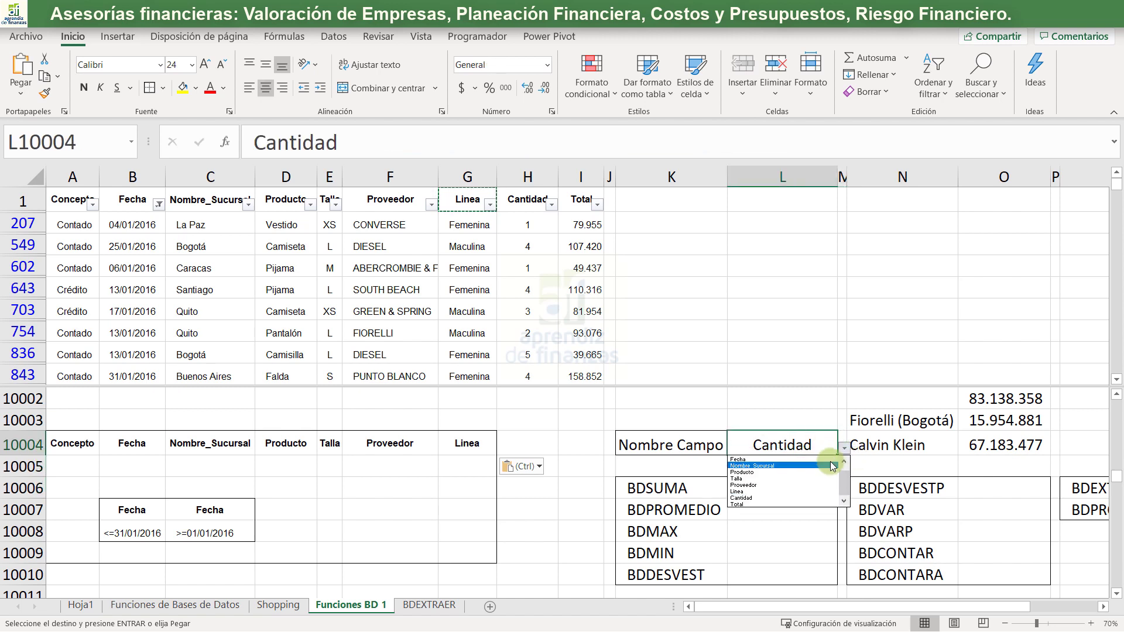
click(812, 503)
click(811, 486)
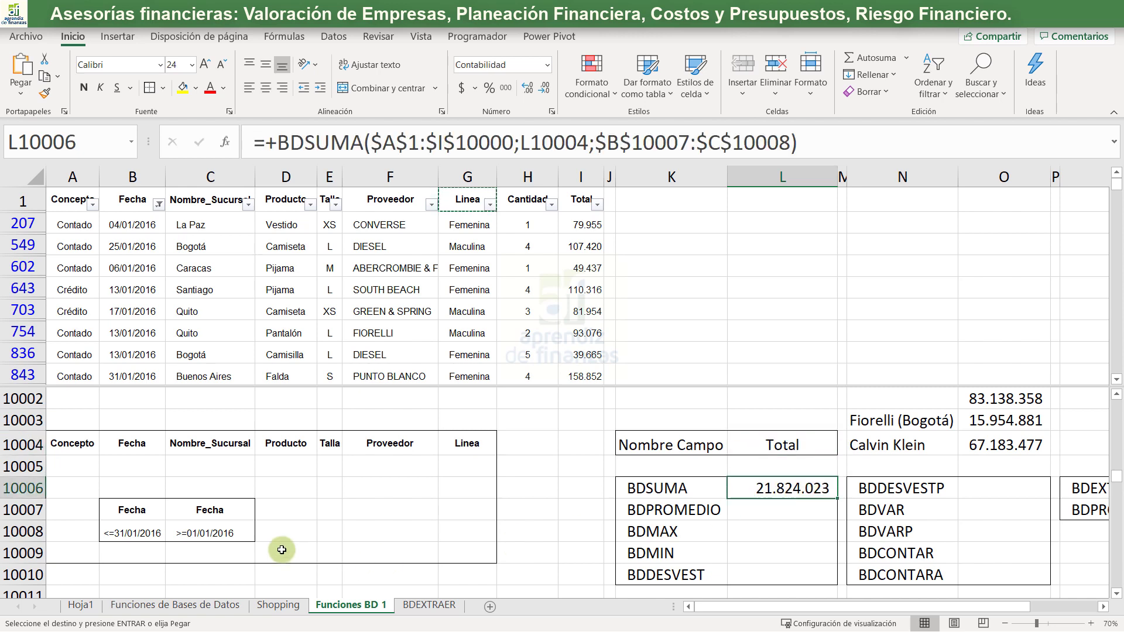
click(193, 468)
drag(205, 468, 210, 488)
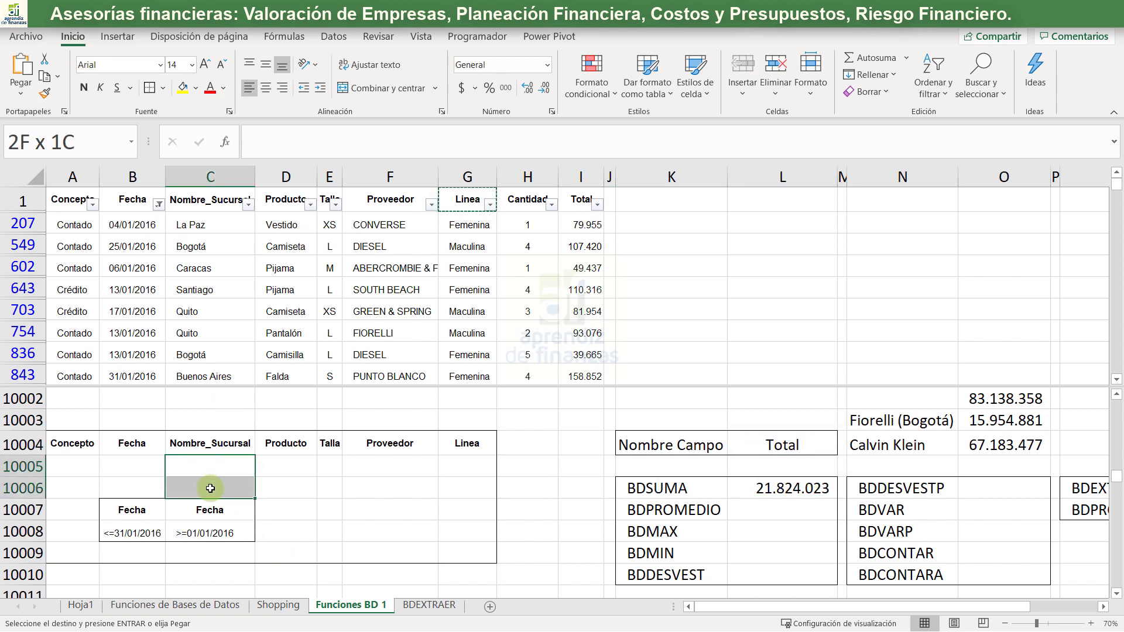
drag(73, 441, 444, 485)
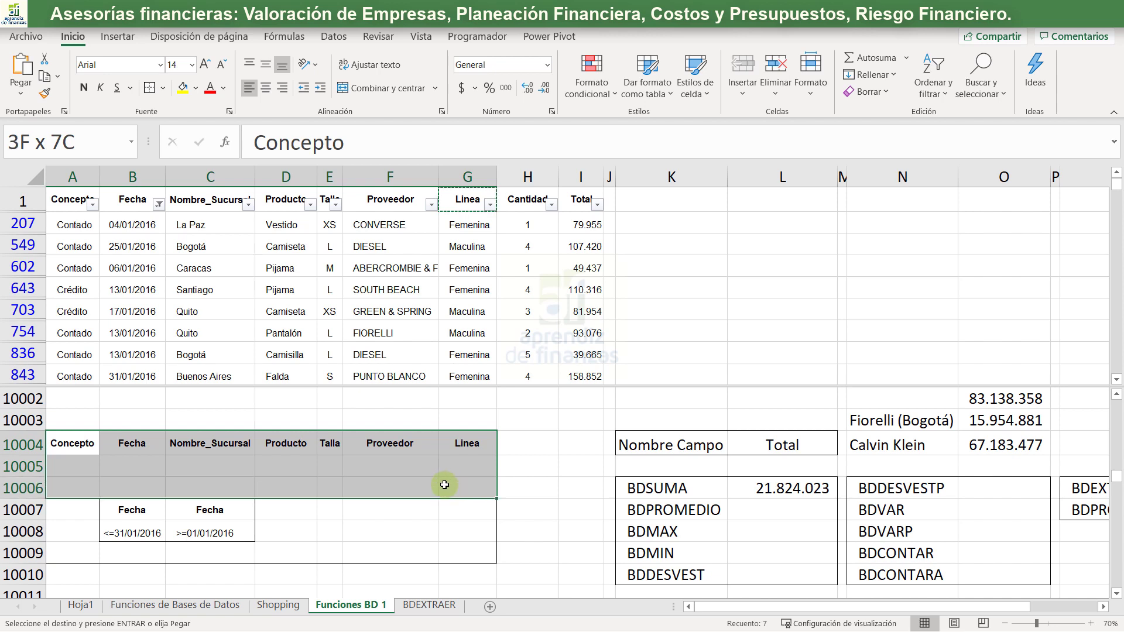
click(138, 513)
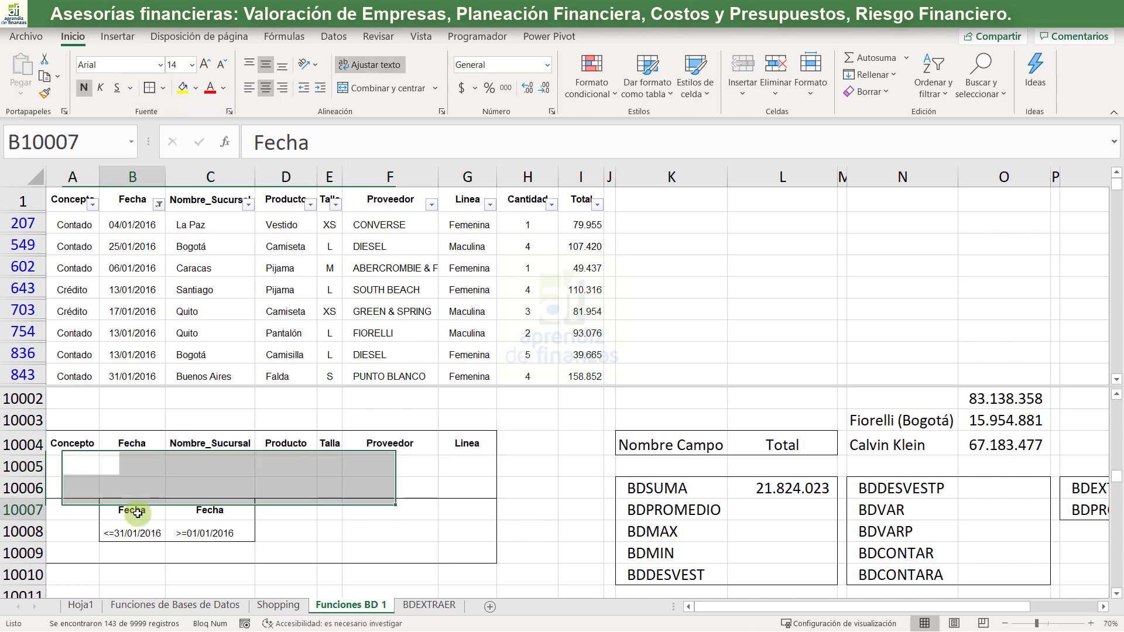
click(138, 463)
click(232, 451)
click(232, 467)
drag(231, 467, 232, 478)
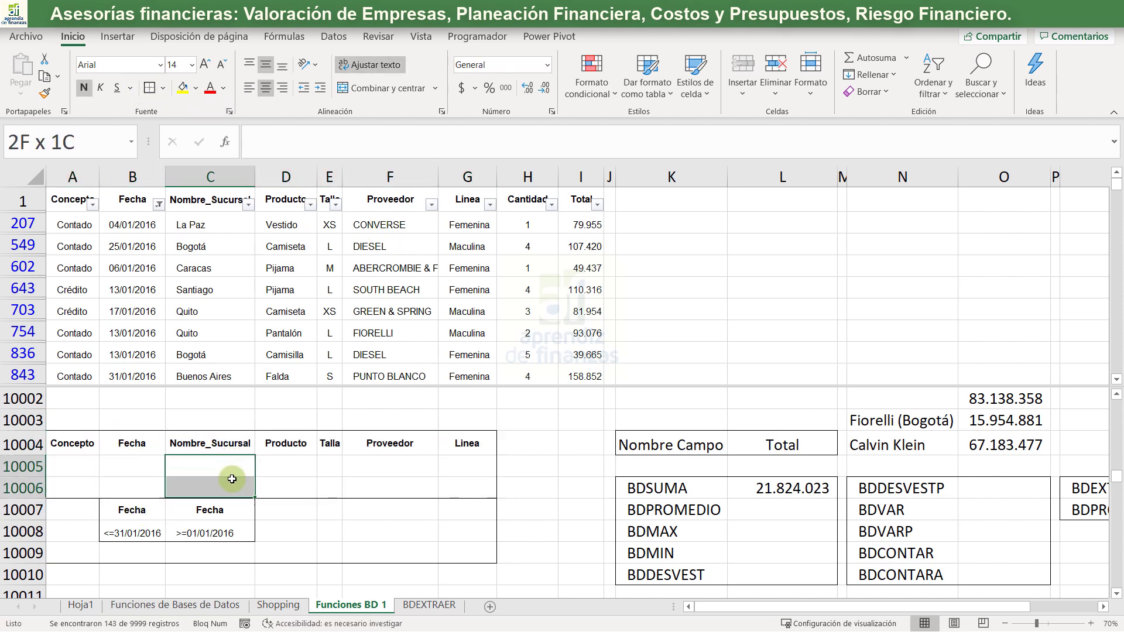
click(334, 36)
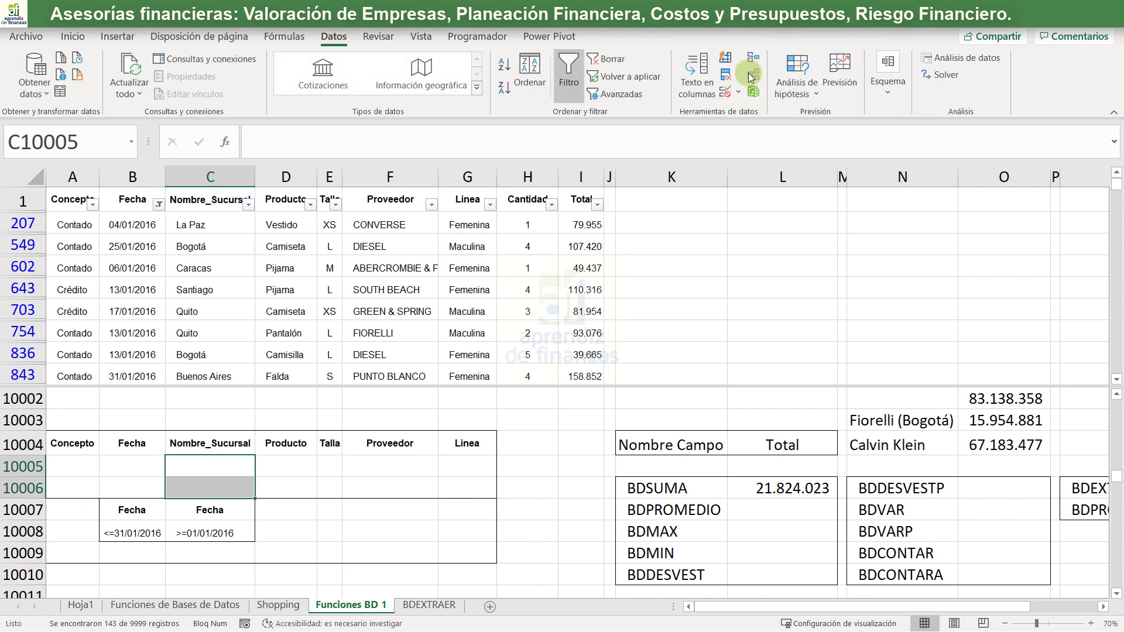
click(734, 92)
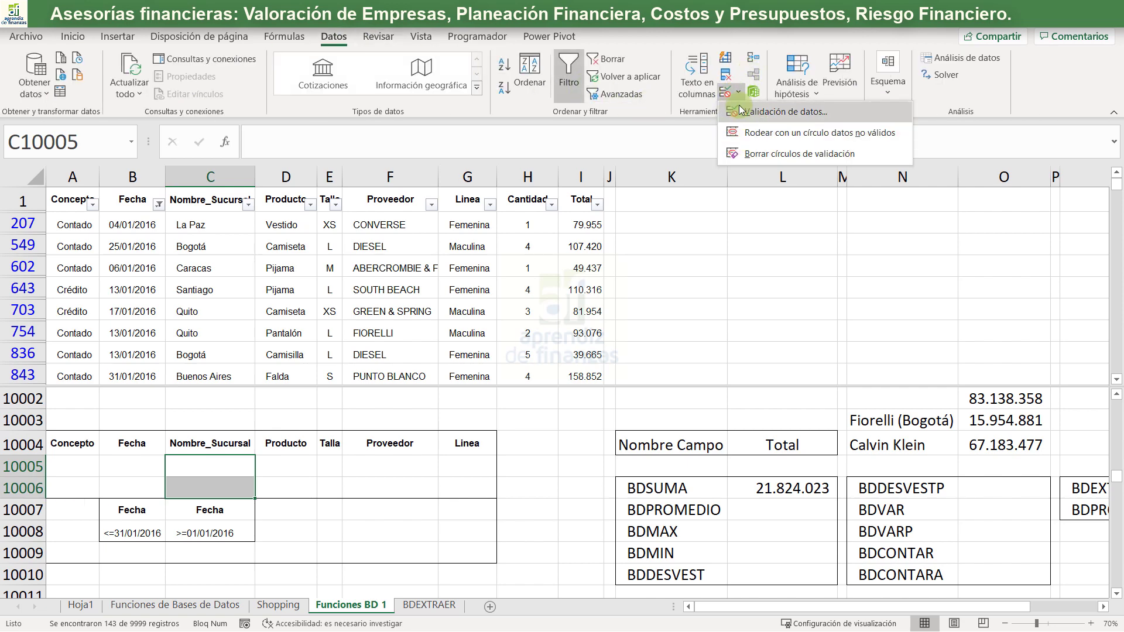
click(742, 112)
click(830, 352)
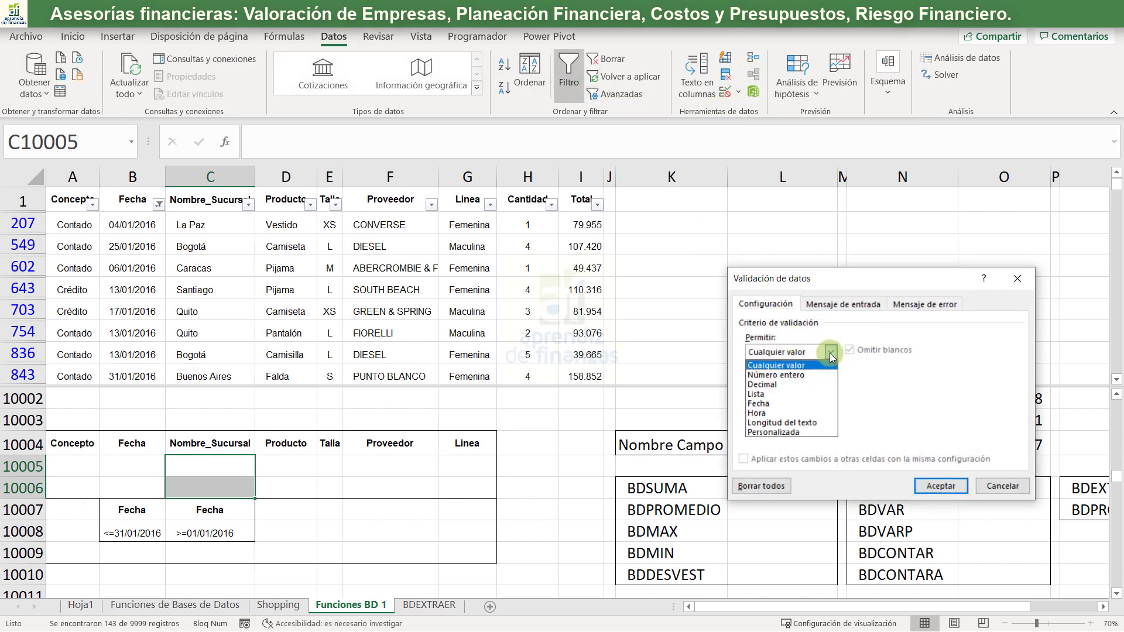
click(768, 394)
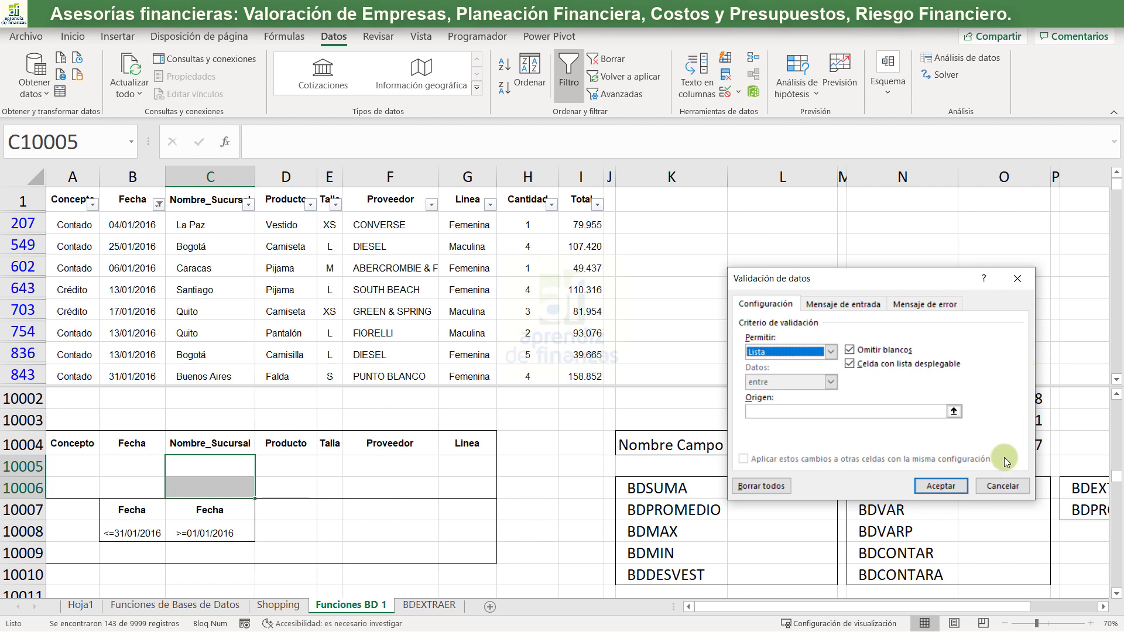
click(1003, 486)
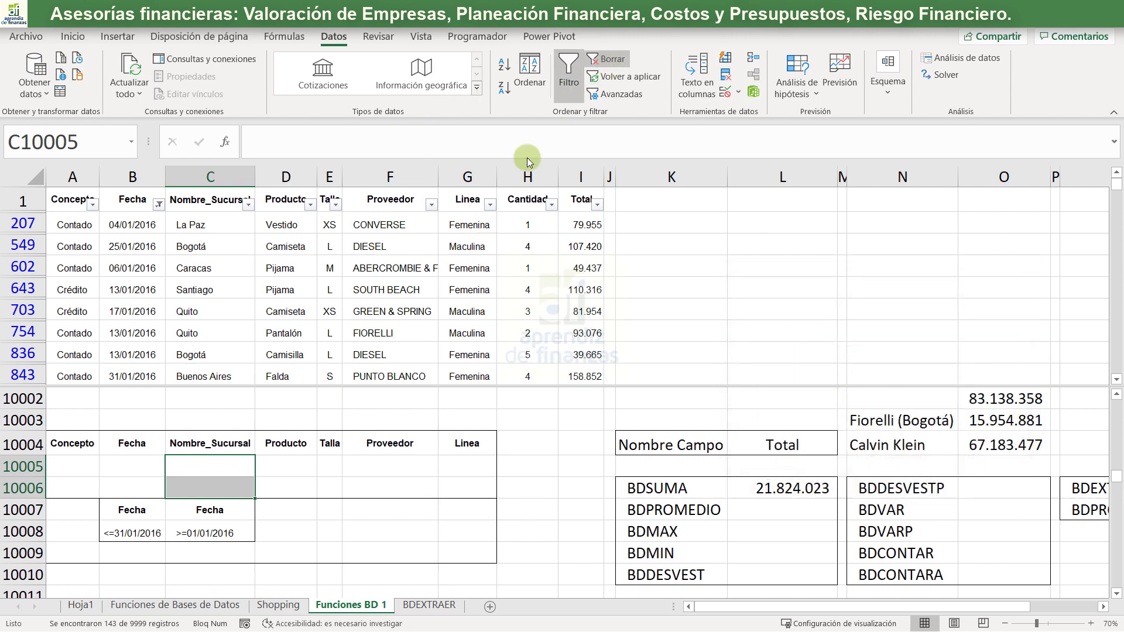
Clear the Fecha filter and select the data from Nombre_Sucursal through Linea down to the last data row
click(272, 268)
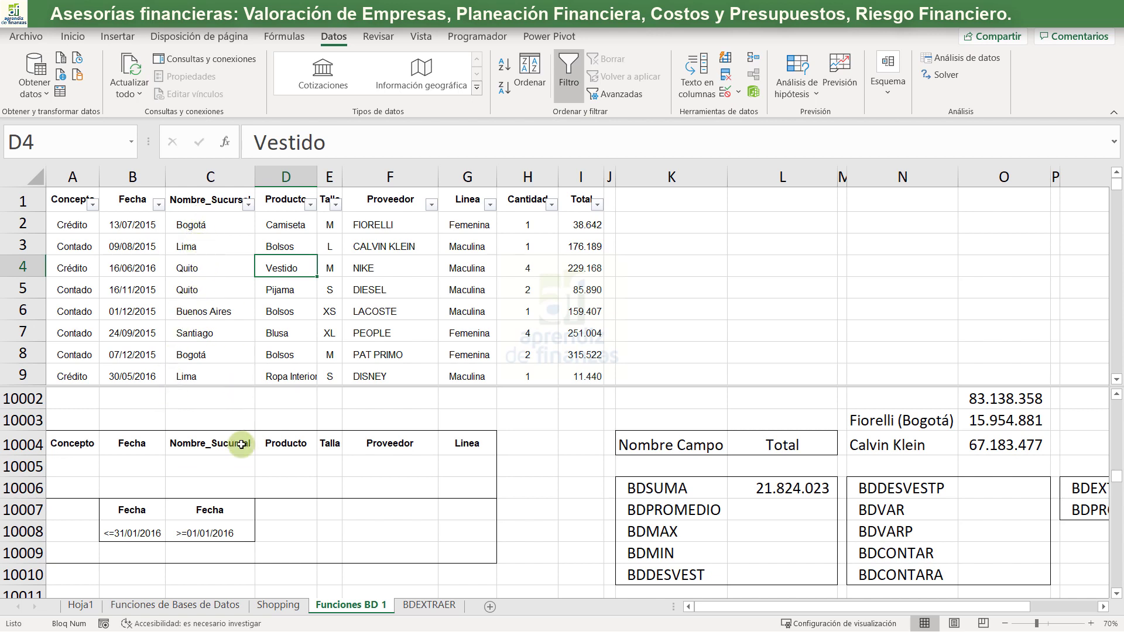
click(209, 205)
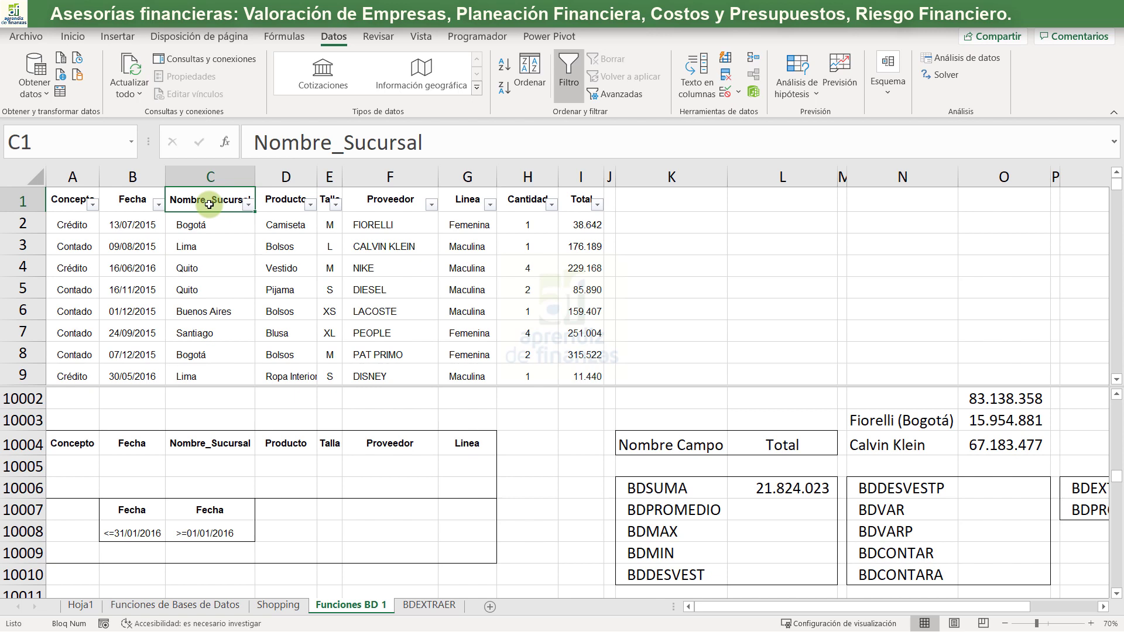
key(shift+Right)
key(shift+Right)
key(shift+Right)
key(shift+Right)
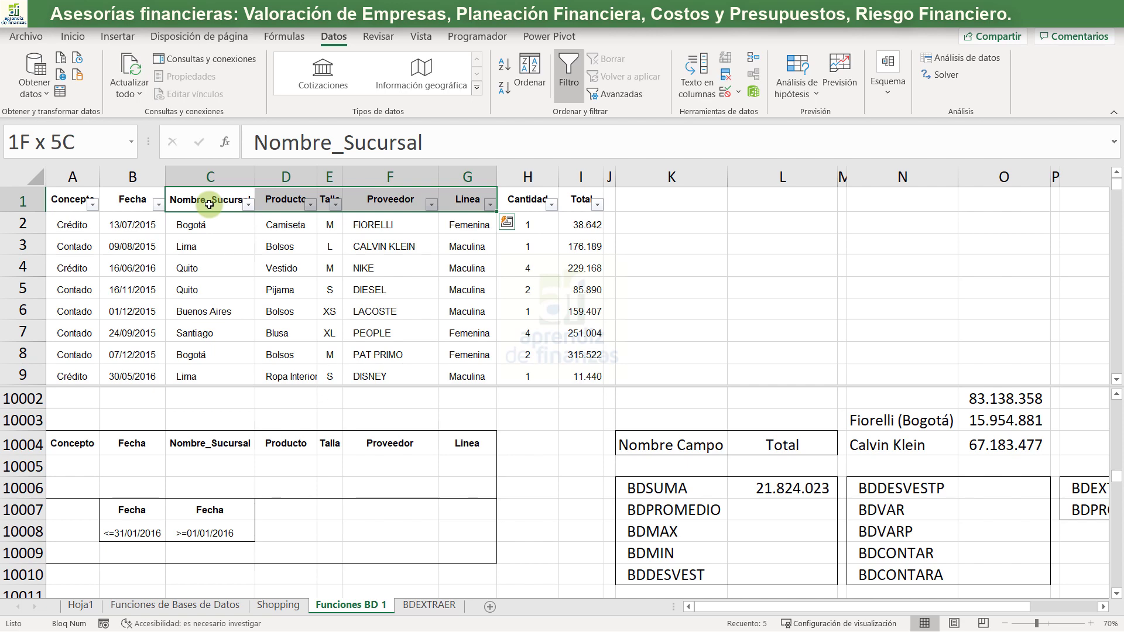
key(ctrl+shift+Down)
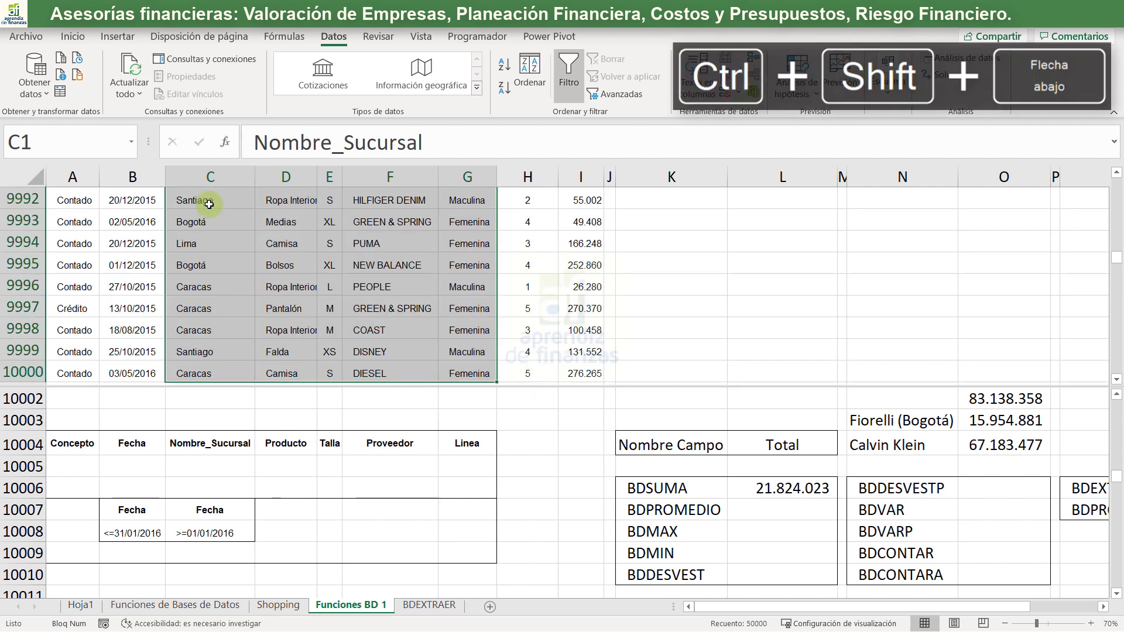
Copy the Concepto through Linea columns with their headers, range A1:G10000
key(ctrl+Home)
key(shift+Right)
key(shift+Right)
key(shift+Right)
key(shift+Right)
key(shift+Right)
key(shift+Right)
key(shift+Right)
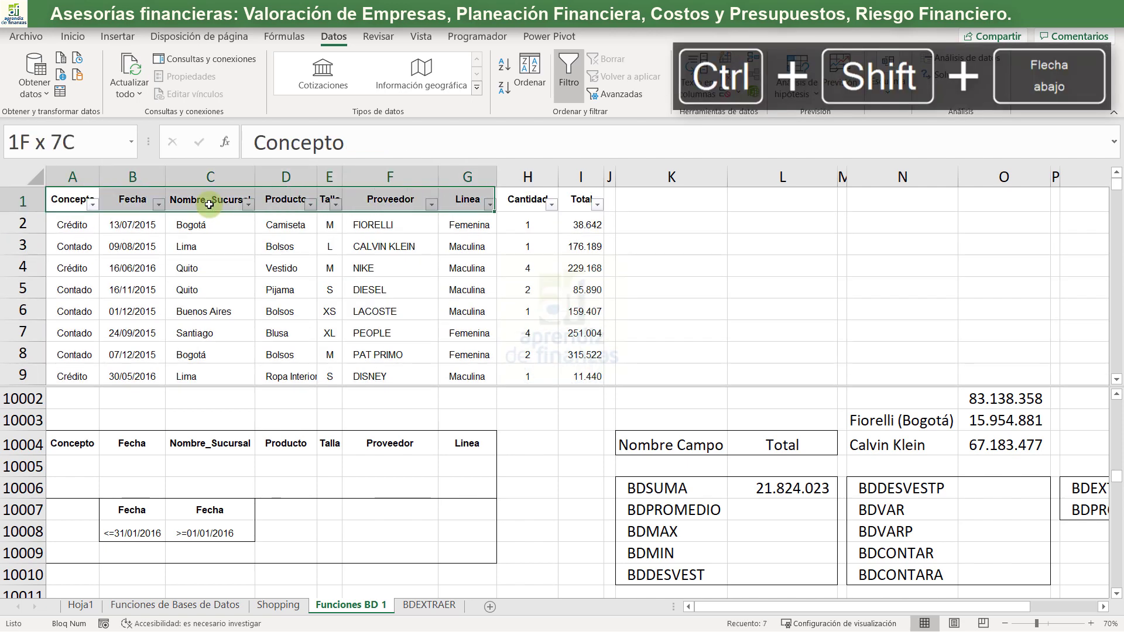
key(ctrl+q)
key(Escape)
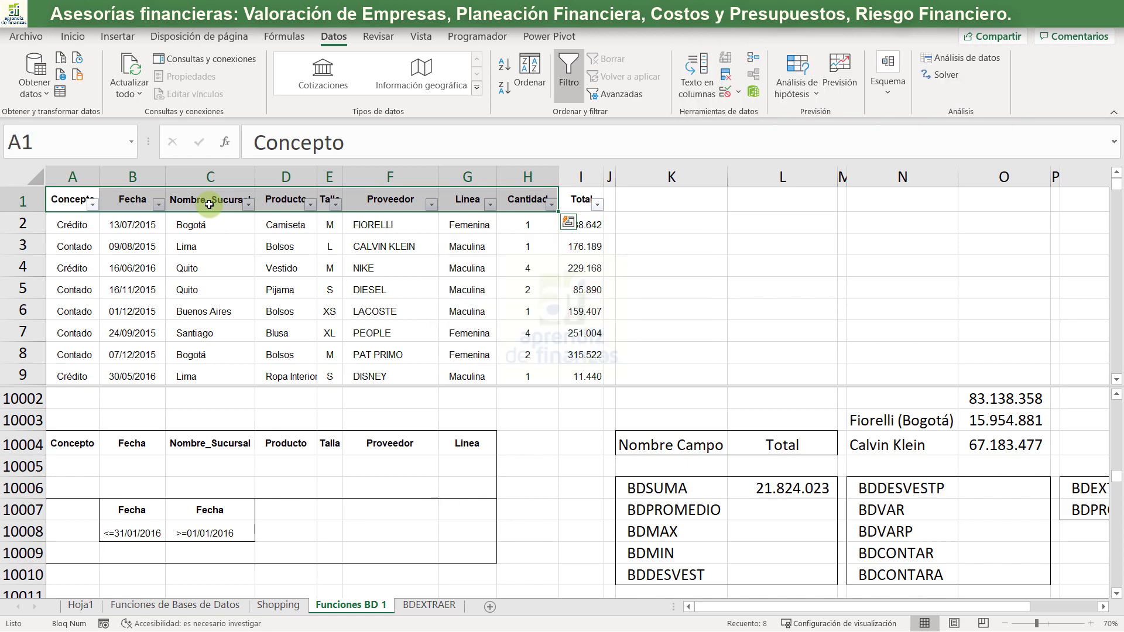
key(shift+Left)
key(ctrl+shift+Down)
key(ctrl+c)
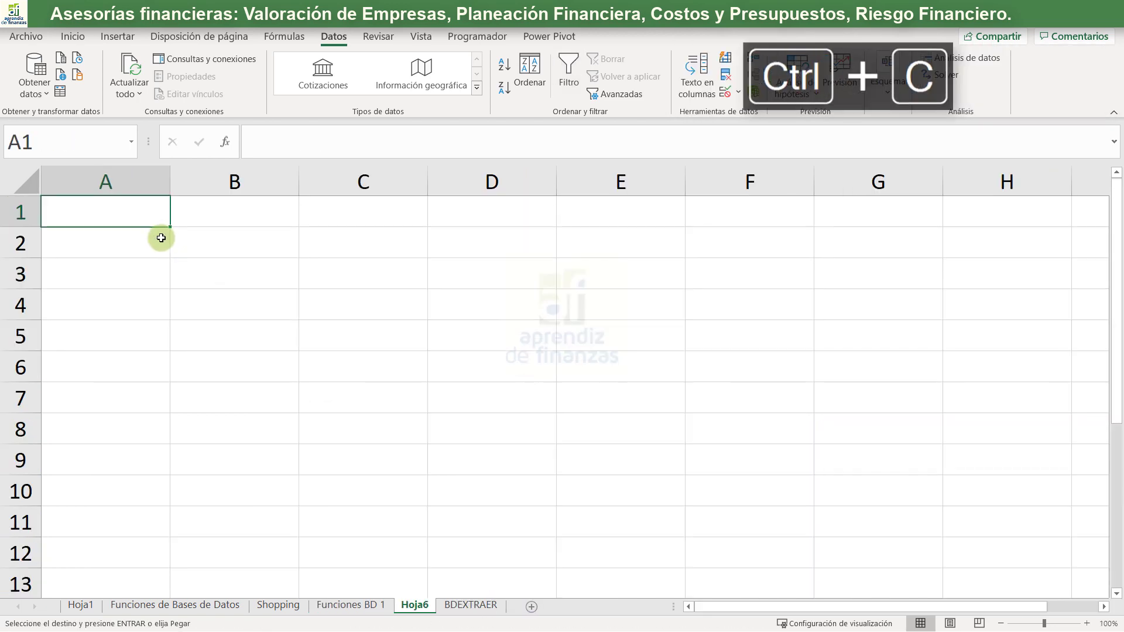
Paste the copied data at A1 of a new sheet and rename that sheet Parametros
key(ctrl+v)
double_click(429, 609)
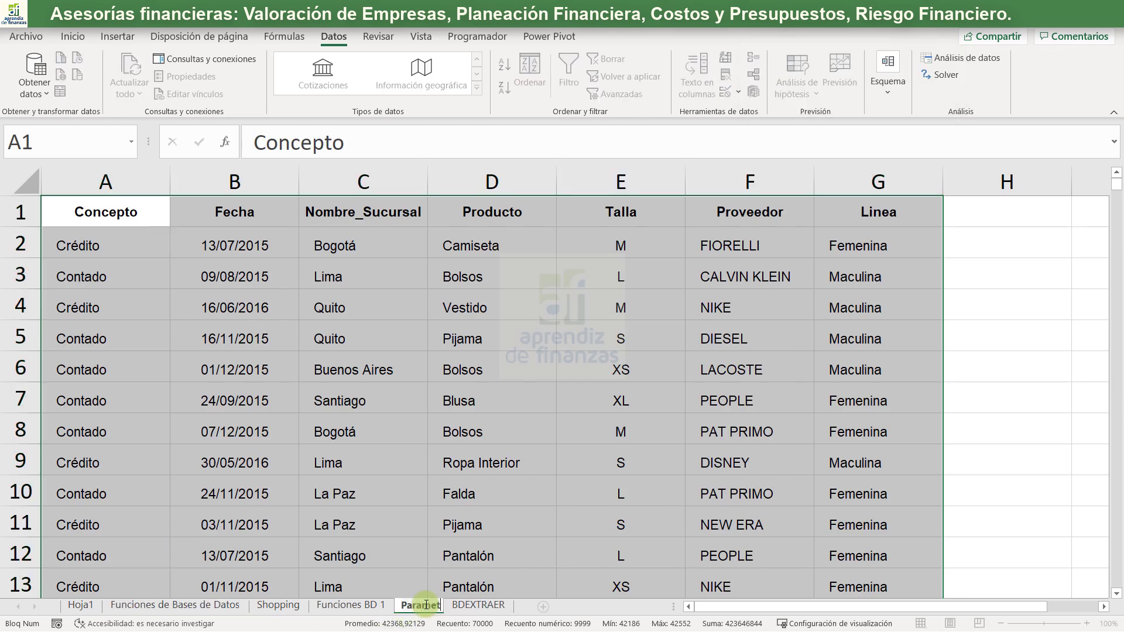
key(Return)
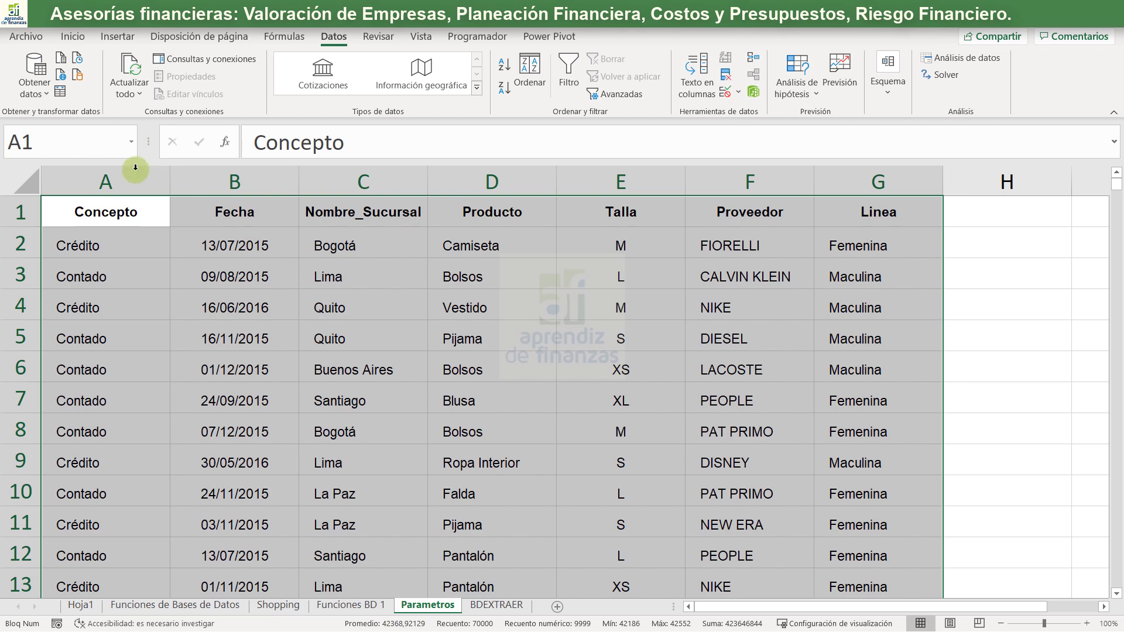
Remove the duplicates from the Concepto column only, without expanding the selection to the neighbouring columns
click(136, 176)
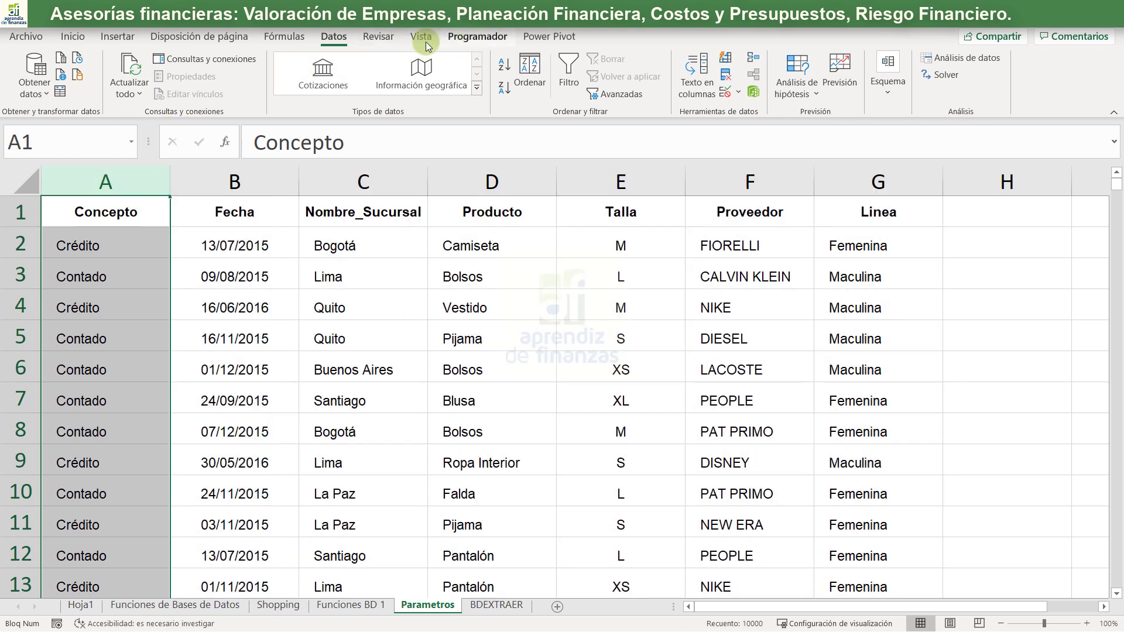
click(726, 75)
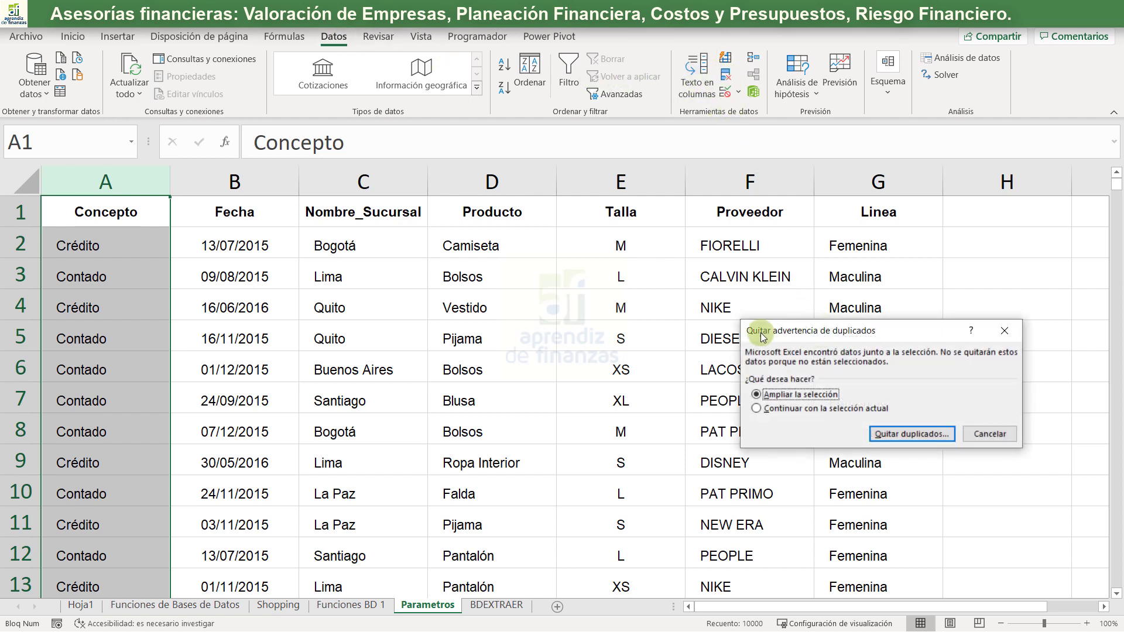
drag(762, 333, 361, 272)
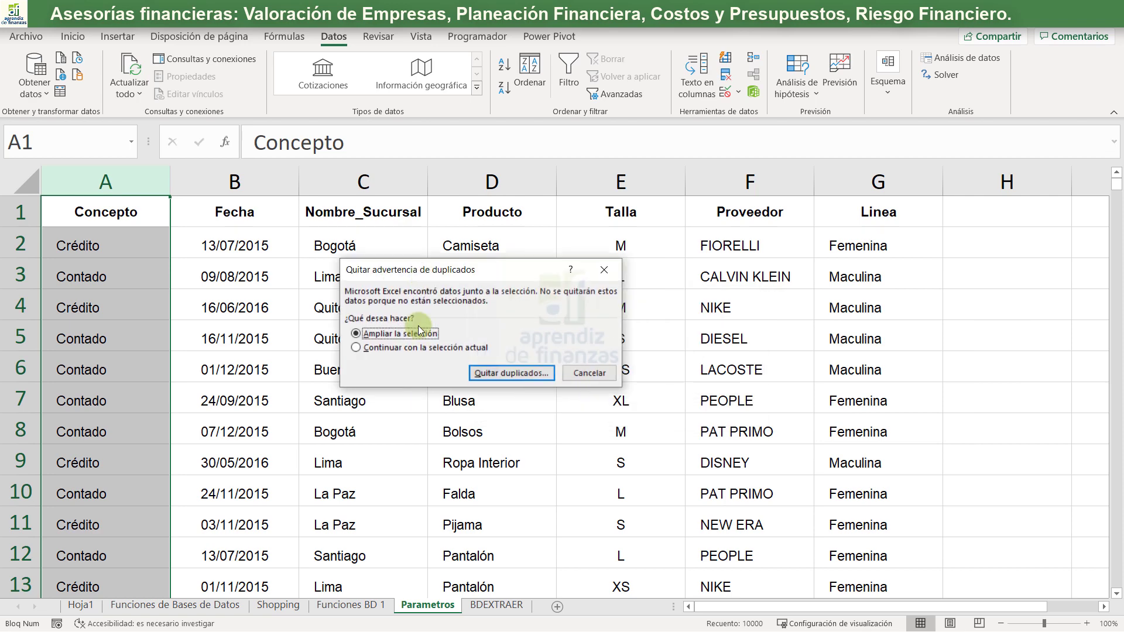
click(517, 372)
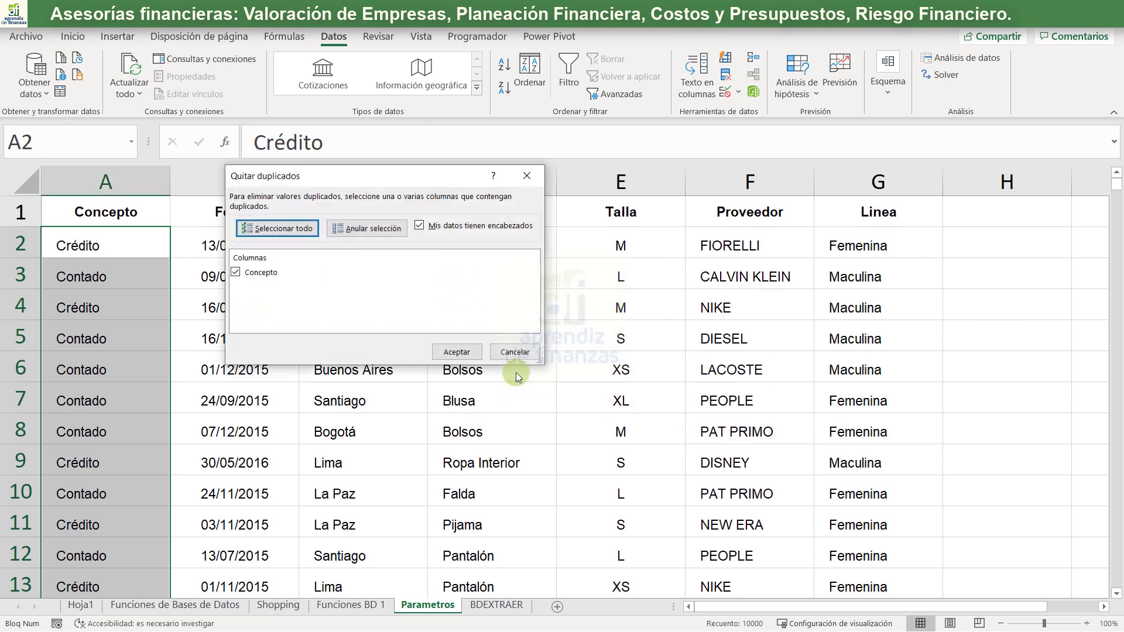
click(456, 352)
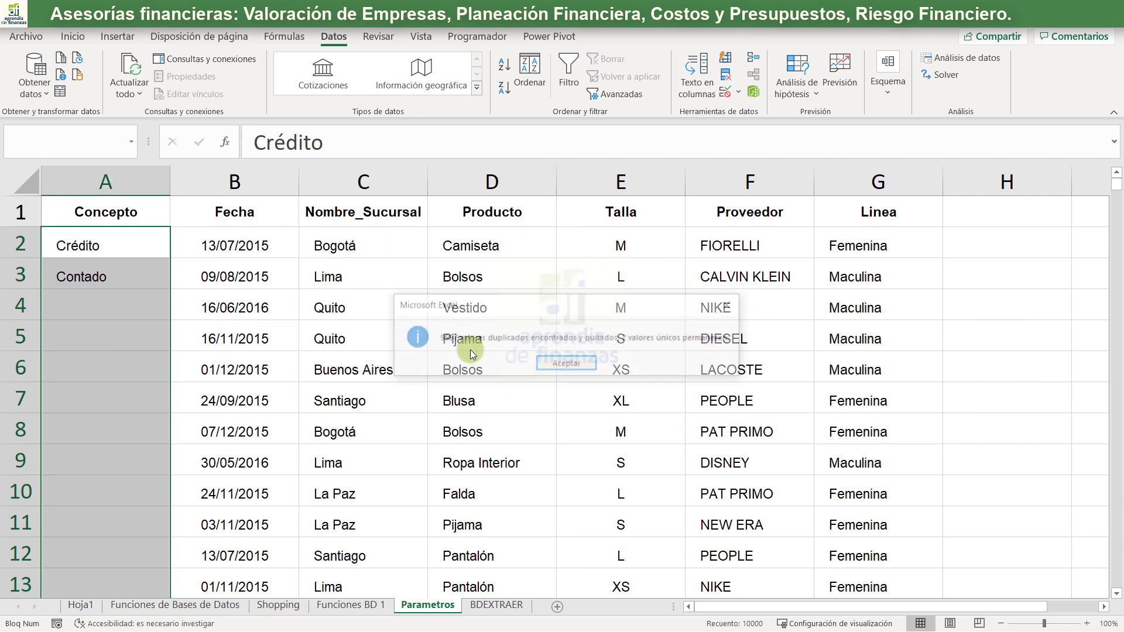
click(560, 364)
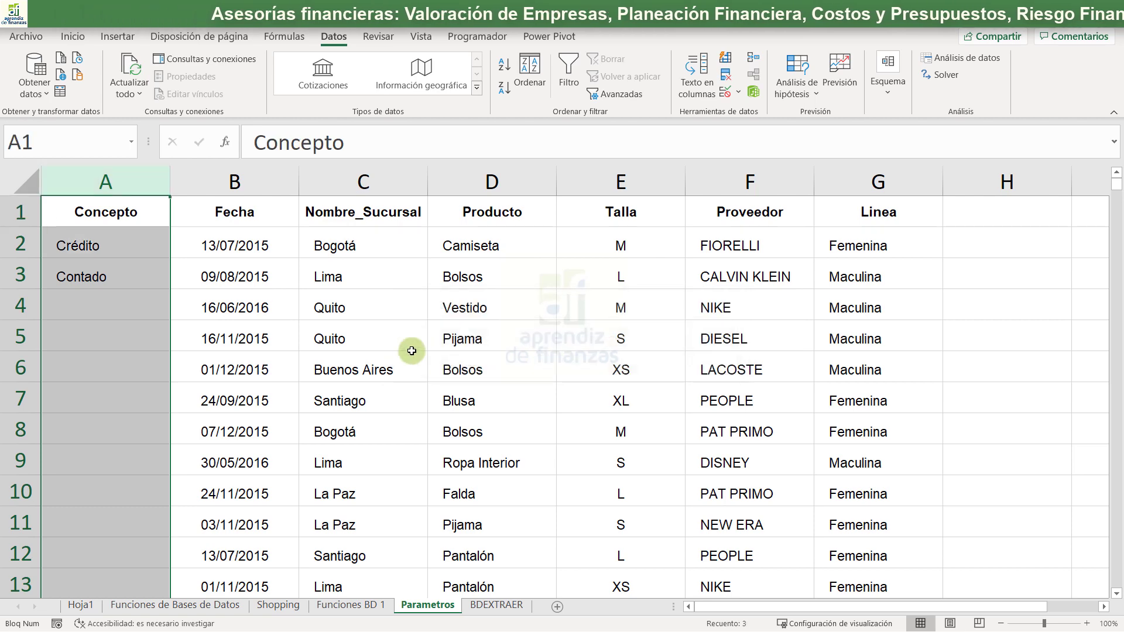
Delete the Fecha column from Parametros and remove the duplicates from the Nombre_Sucursal column only
click(247, 184)
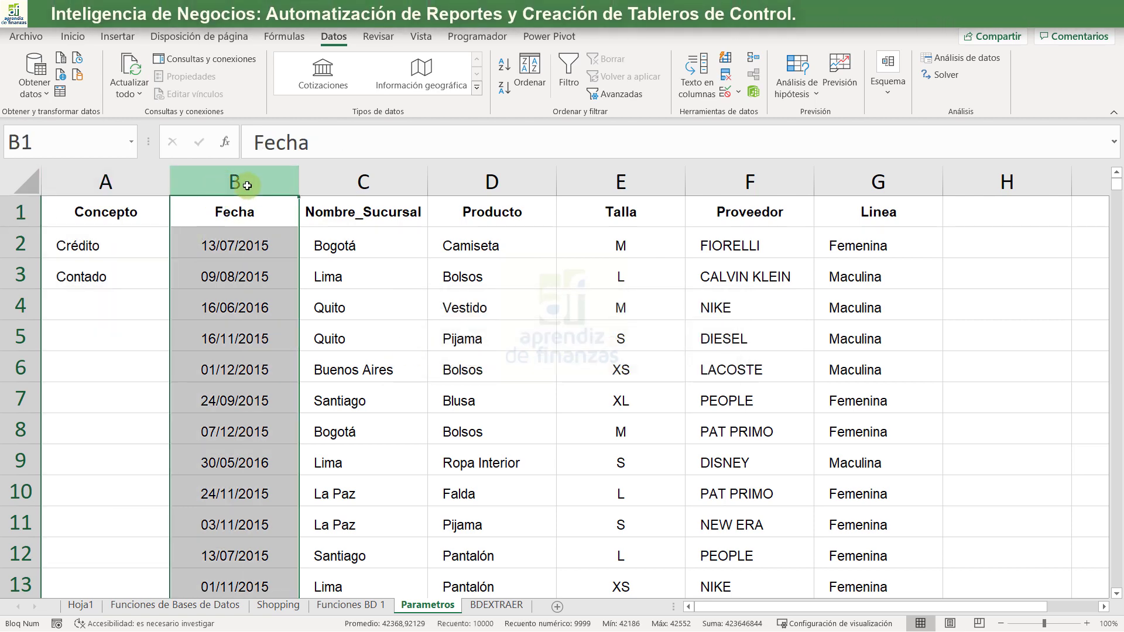
key(ctrl+minus)
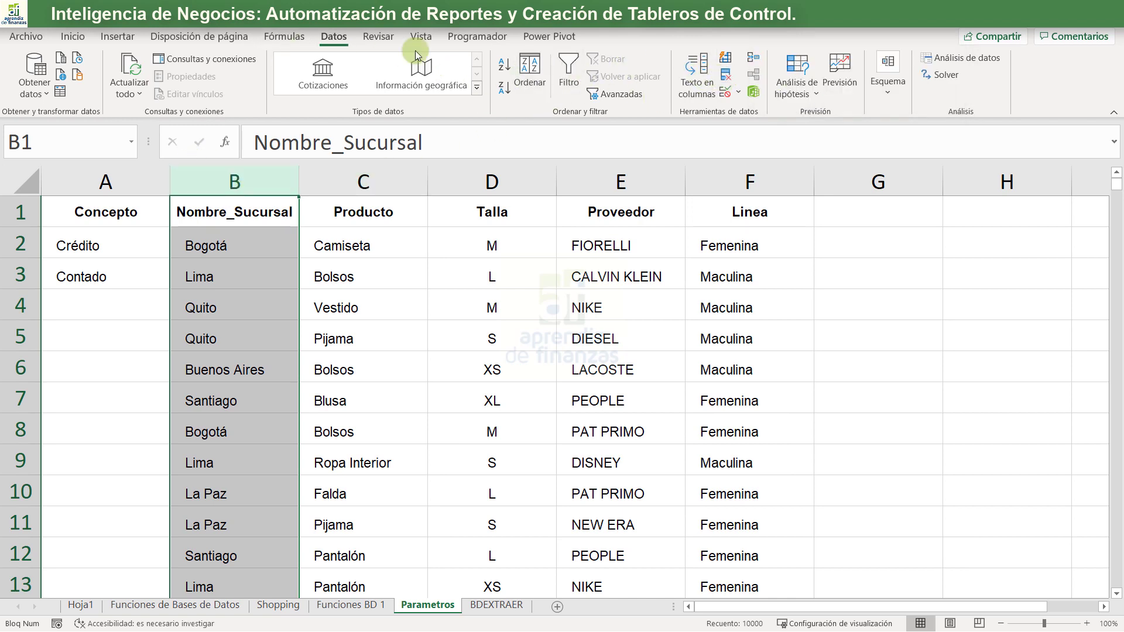
click(726, 74)
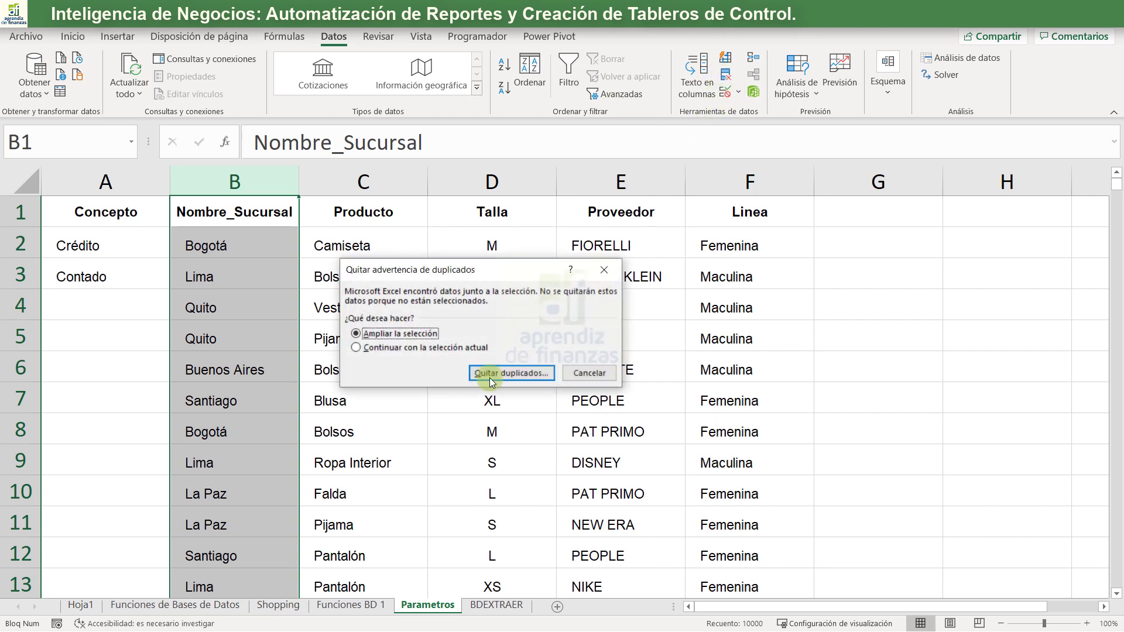
click(412, 349)
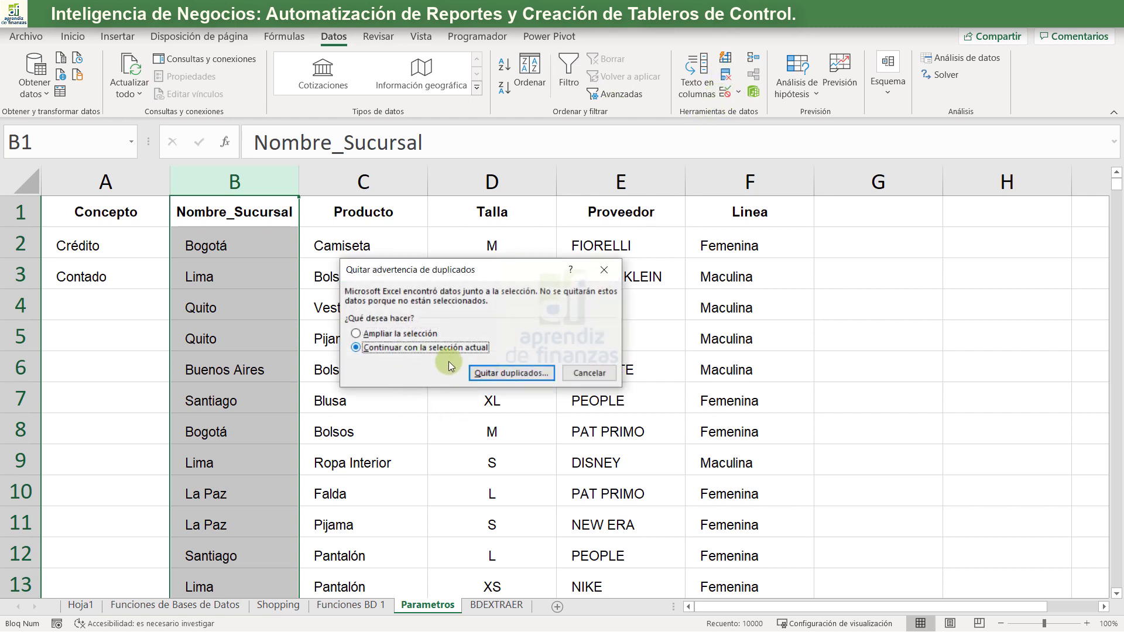
click(501, 373)
click(477, 353)
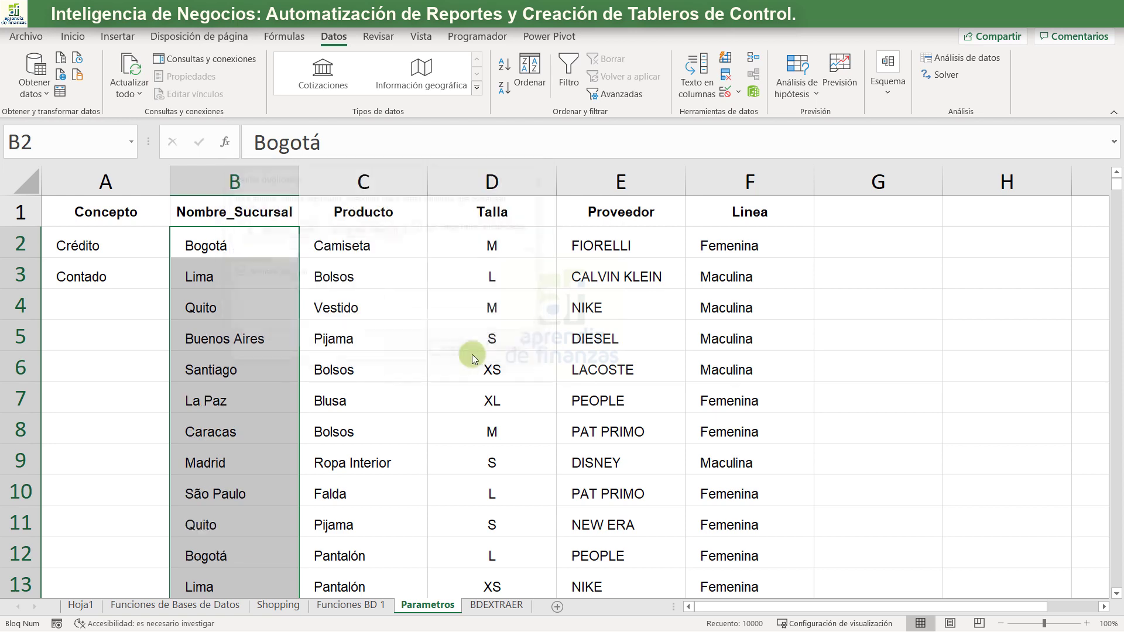
click(556, 363)
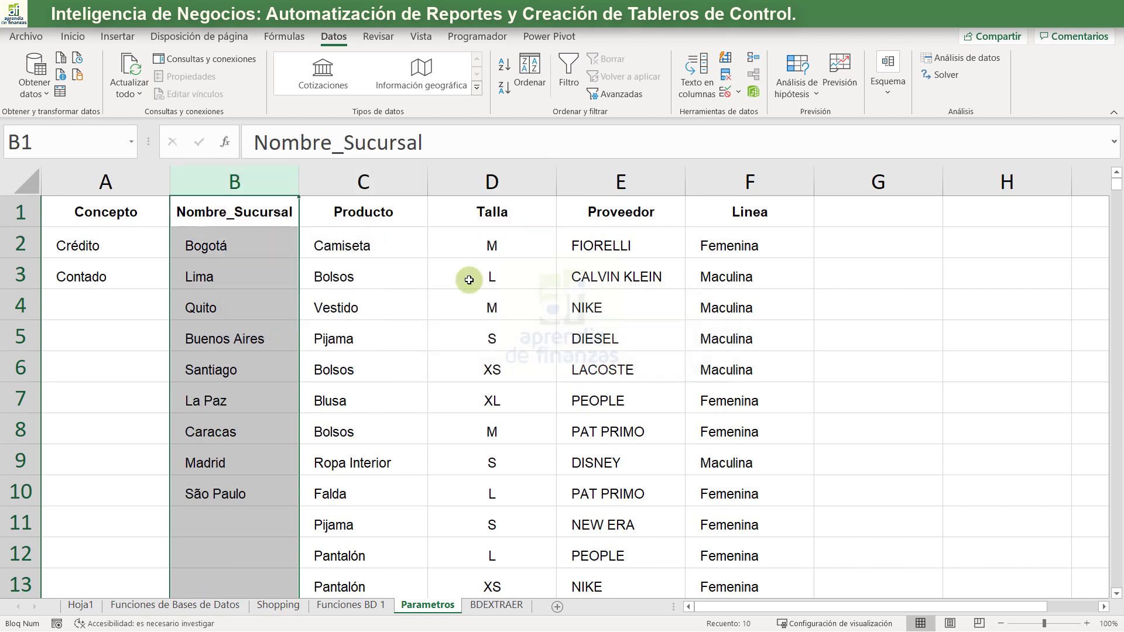
Remove the duplicates from the Producto column only, continuing with the current selection
click(370, 182)
click(725, 82)
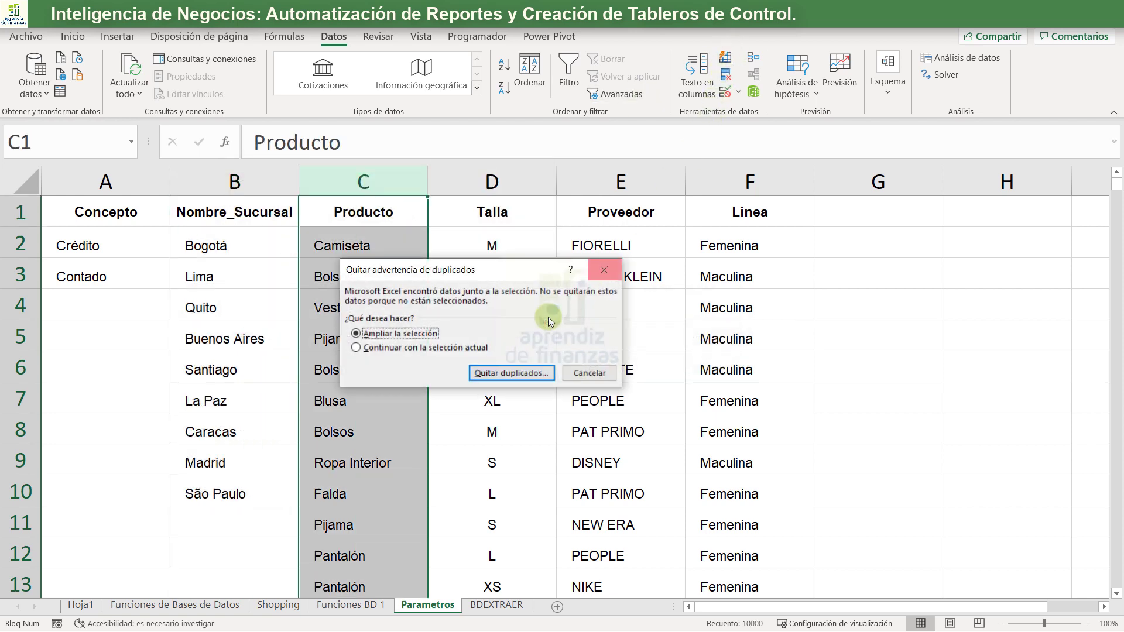
click(469, 348)
click(500, 374)
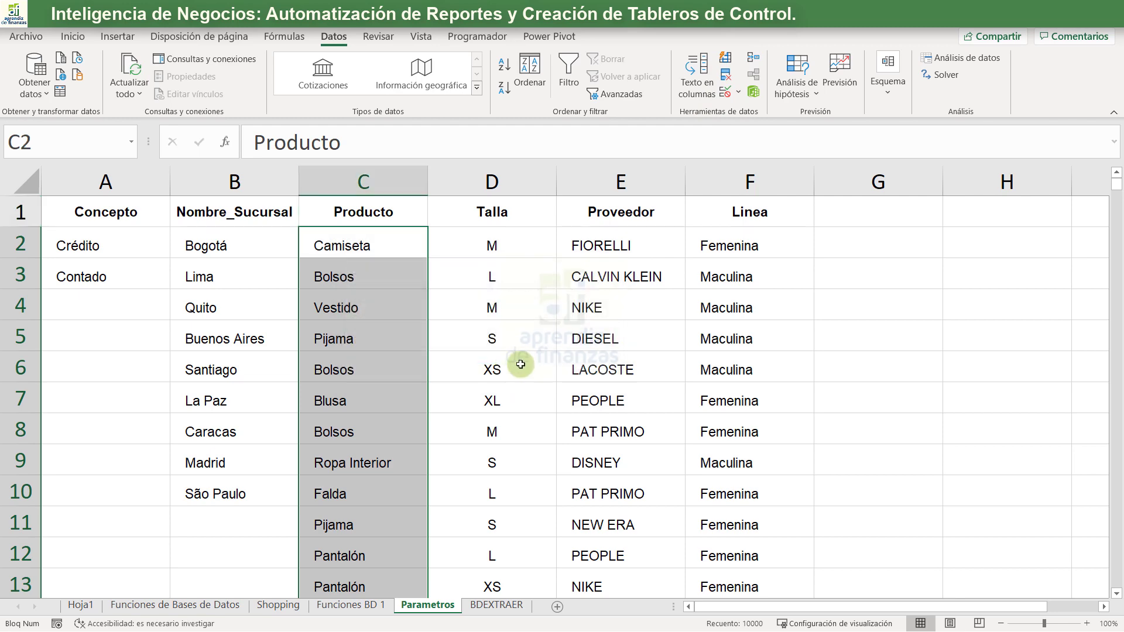
click(454, 352)
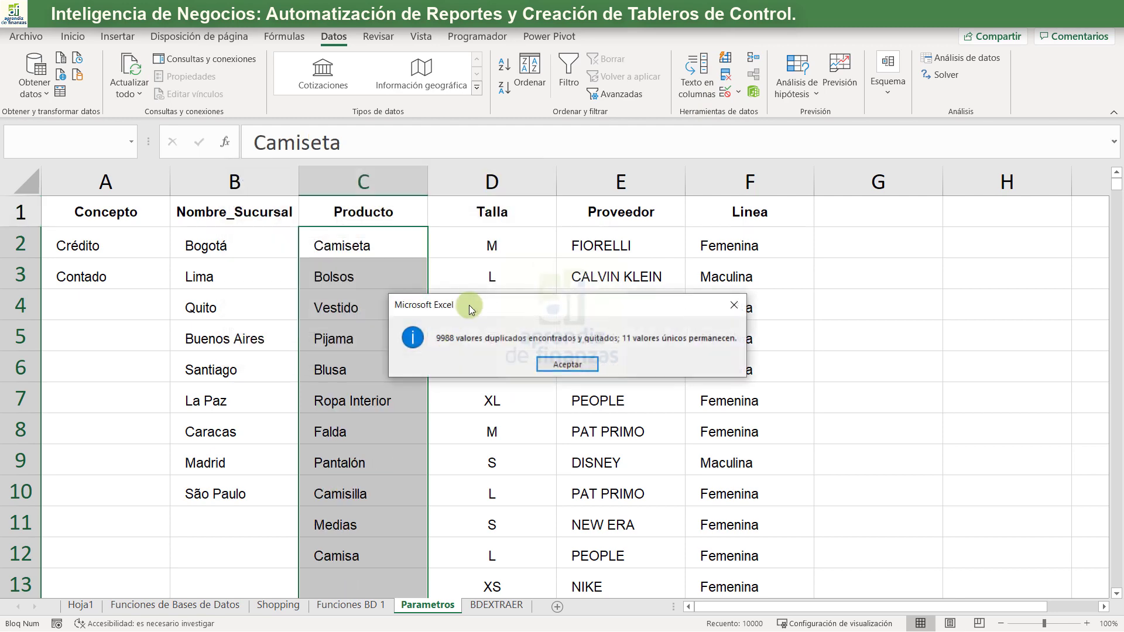
click(559, 366)
Remove the duplicates from the Talla column only, continuing with the current selection
click(476, 173)
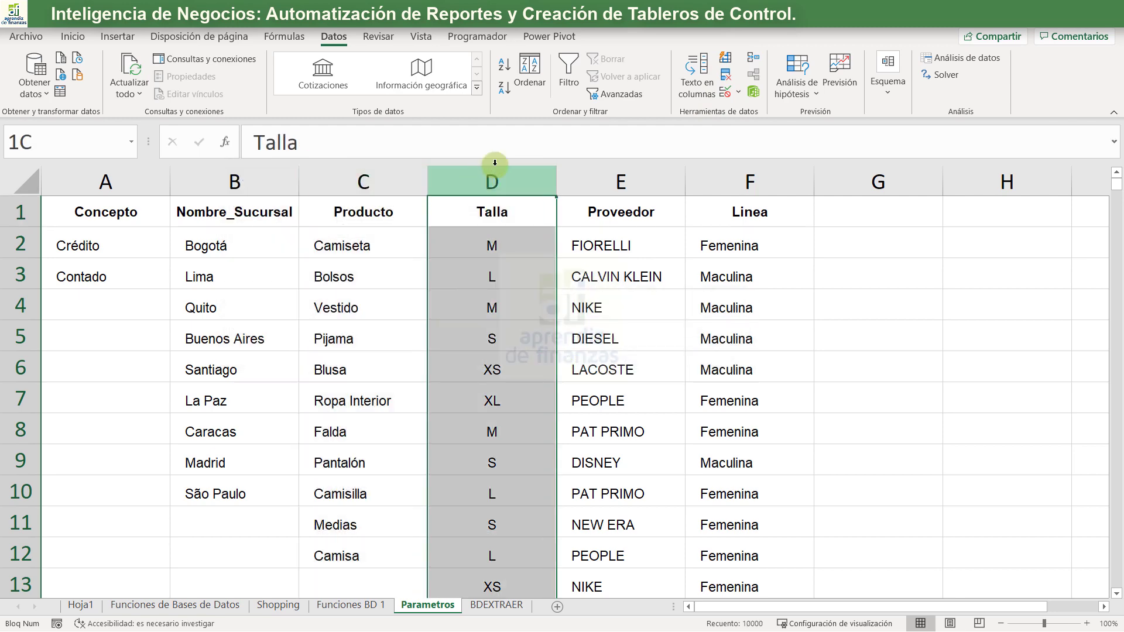
click(728, 97)
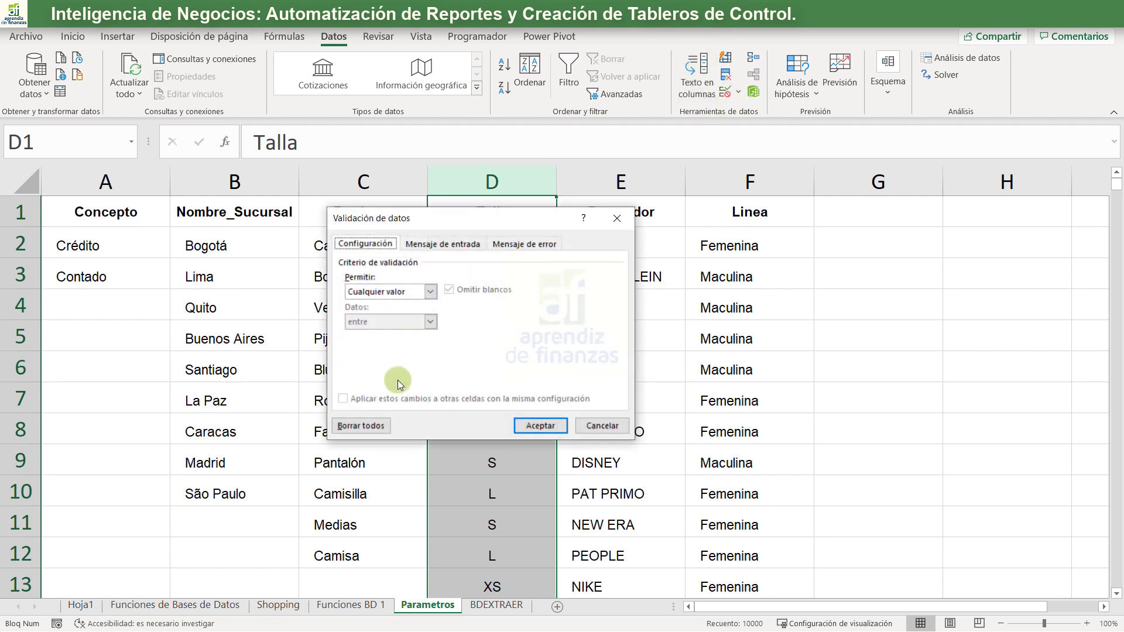
click(626, 218)
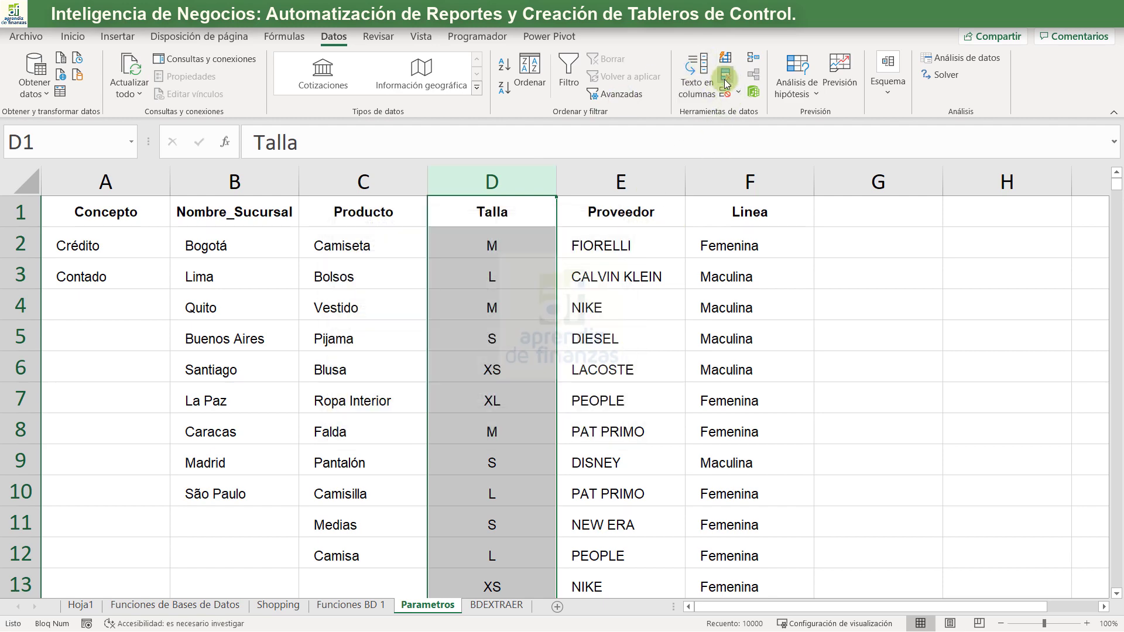
click(725, 80)
click(426, 350)
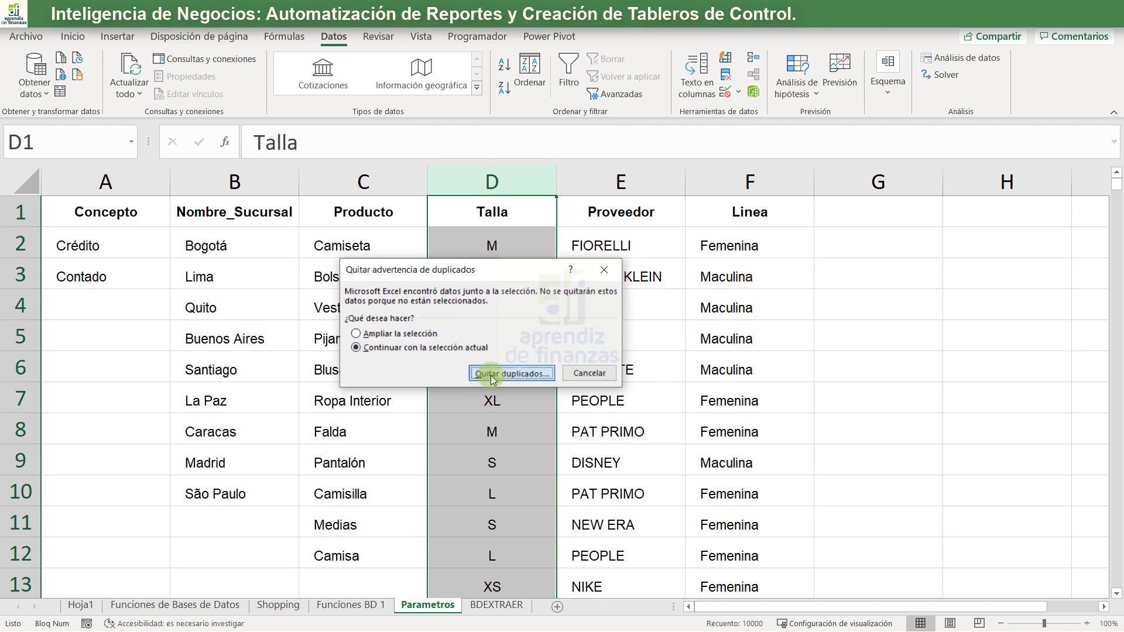
click(491, 373)
click(456, 351)
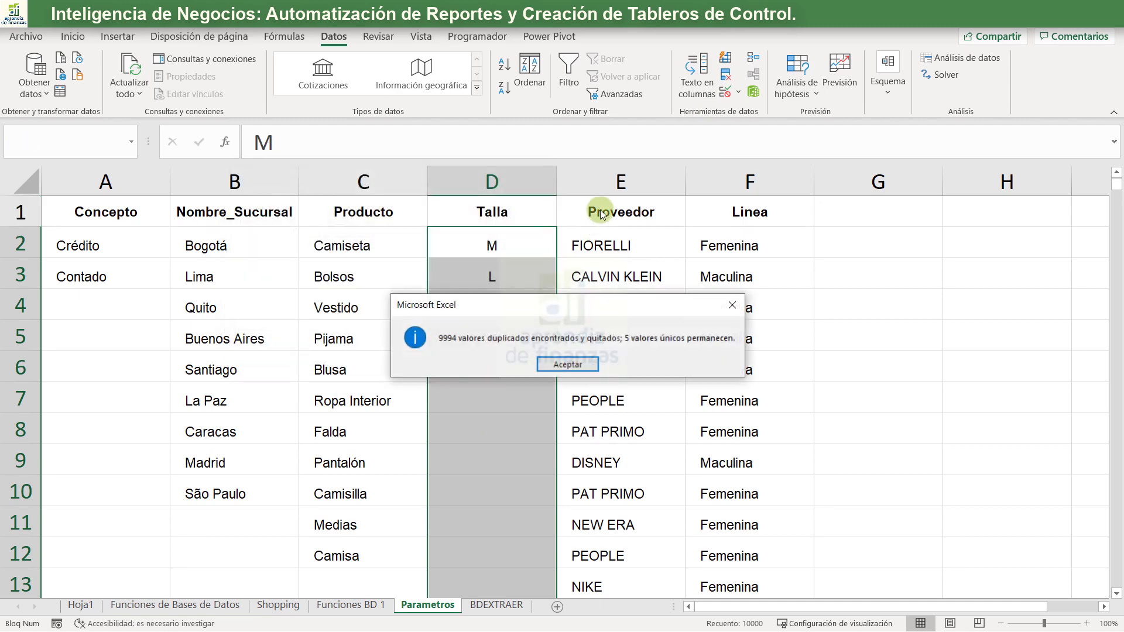
click(567, 364)
Remove the duplicates from the Proveedor column only, without expanding the selection, and check the remaining list down to its end
click(621, 181)
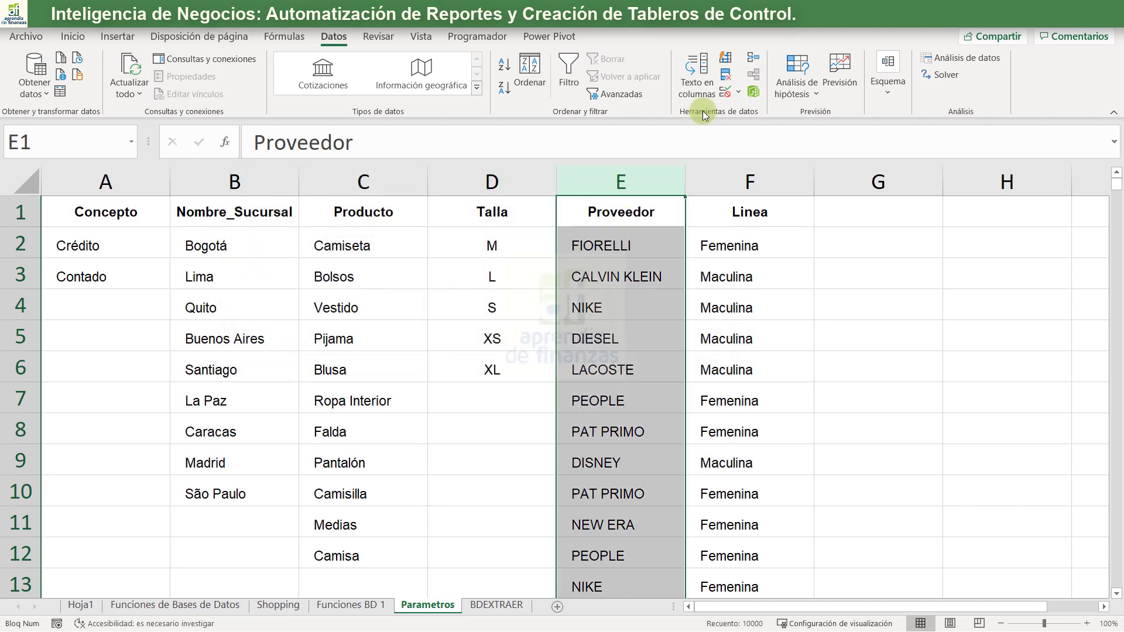
click(725, 92)
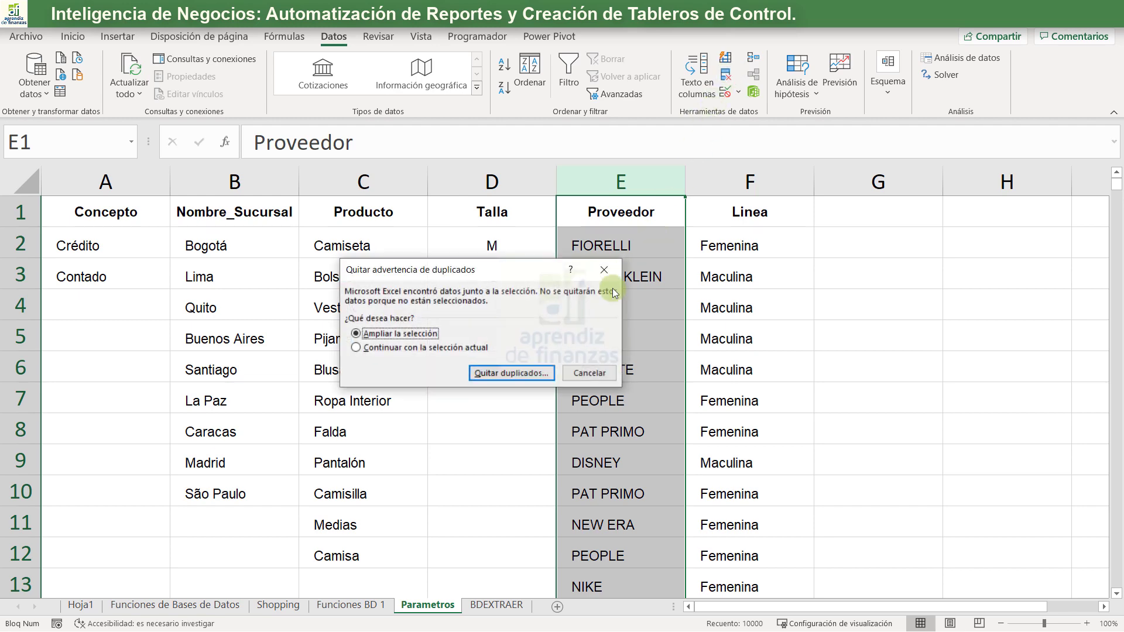
click(476, 348)
click(501, 380)
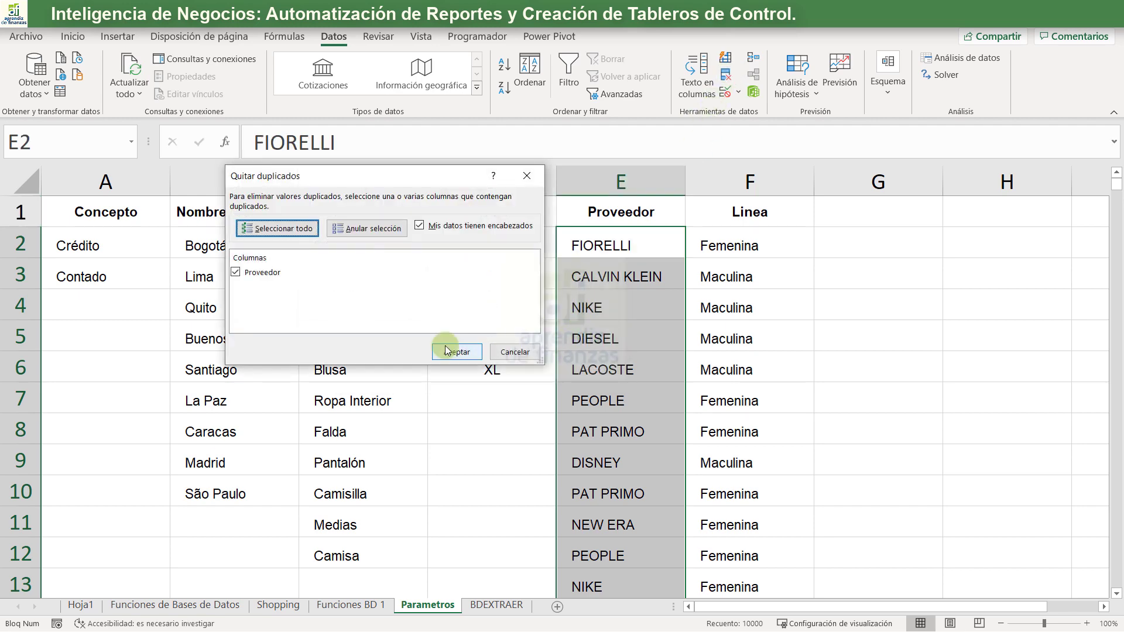
click(449, 351)
click(565, 364)
scroll(591, 360, down, 6)
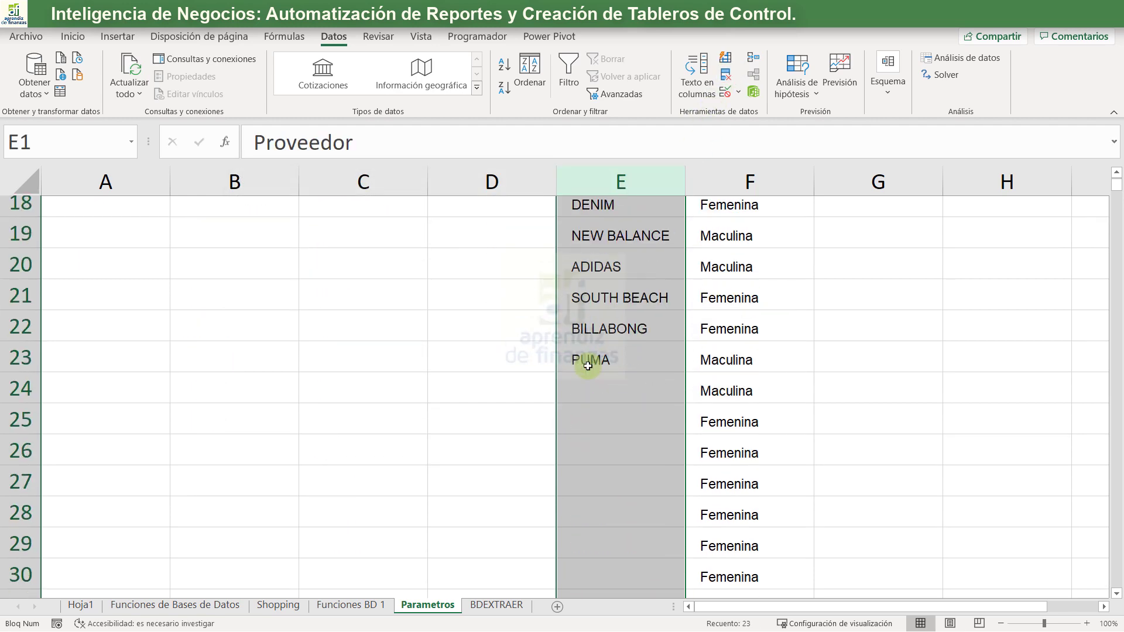
scroll(598, 366, up, 6)
Remove the duplicates from the Linea column only, continuing with the current selection
click(698, 296)
click(723, 180)
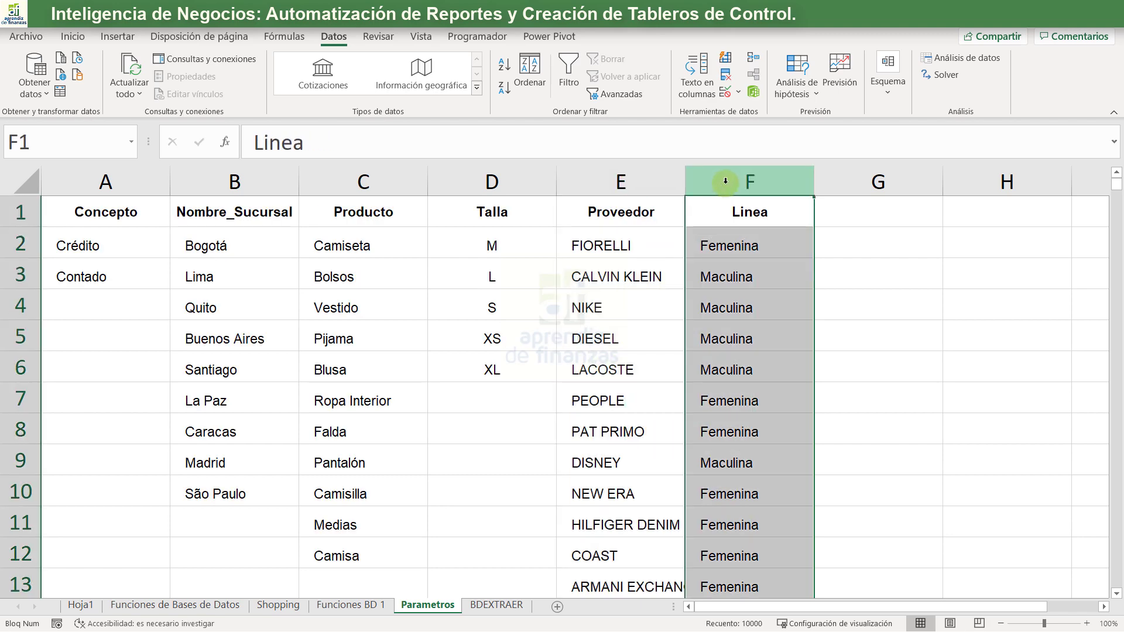
click(725, 76)
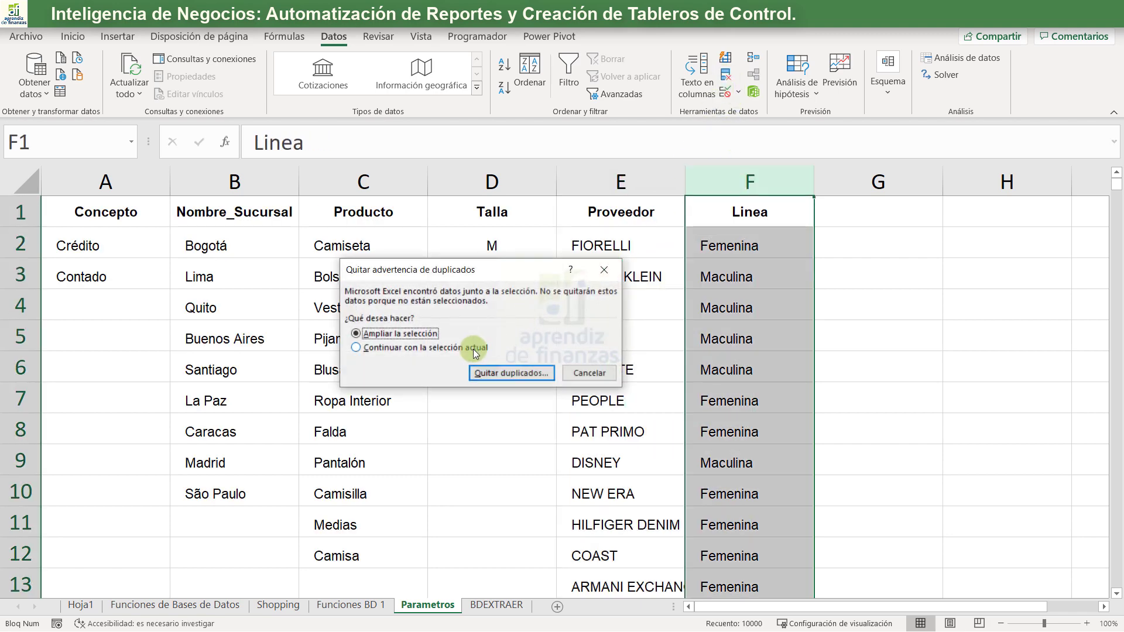
click(484, 371)
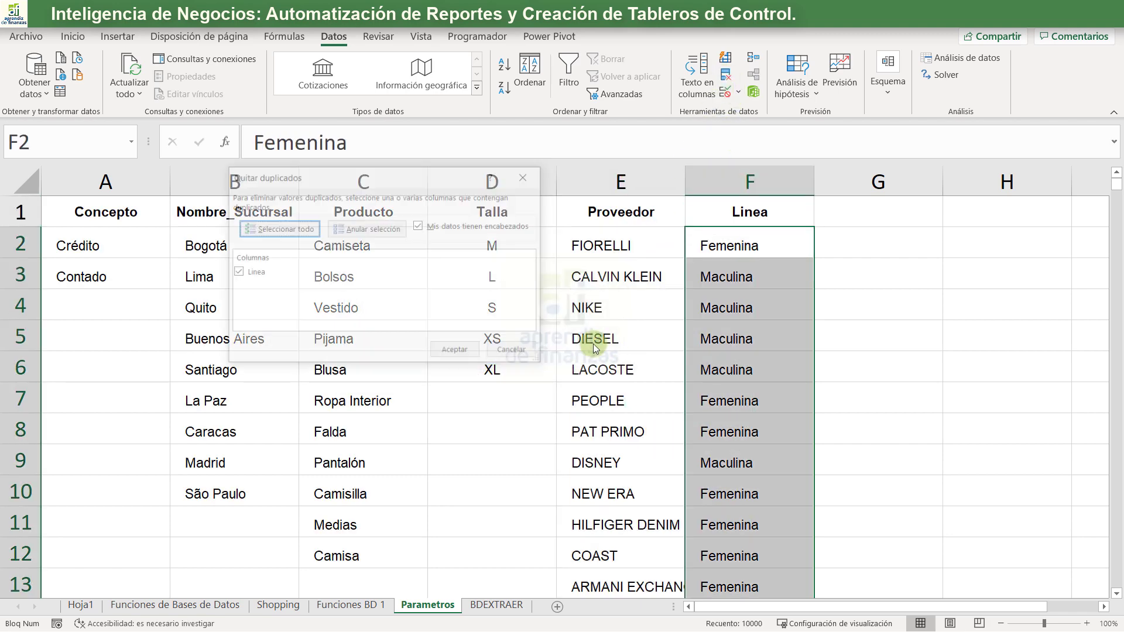
click(459, 353)
click(567, 360)
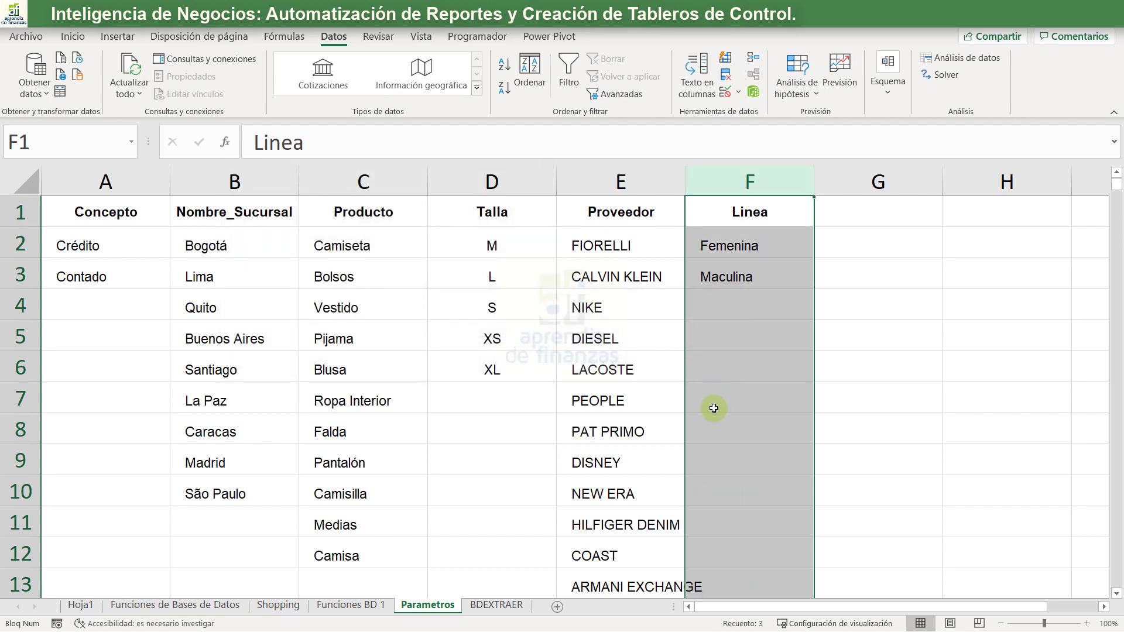
Autofit the width of the Proveedor column to its longest entry and look over the supplier list
double_click(685, 182)
click(715, 328)
scroll(673, 471, down, 1)
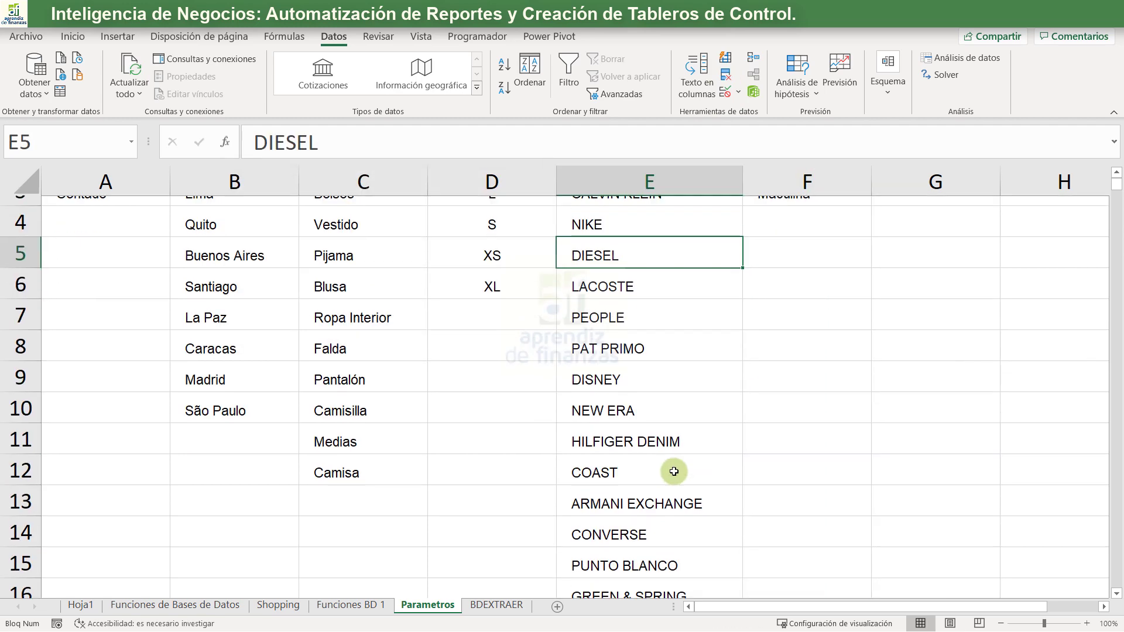
scroll(673, 472, up, 1)
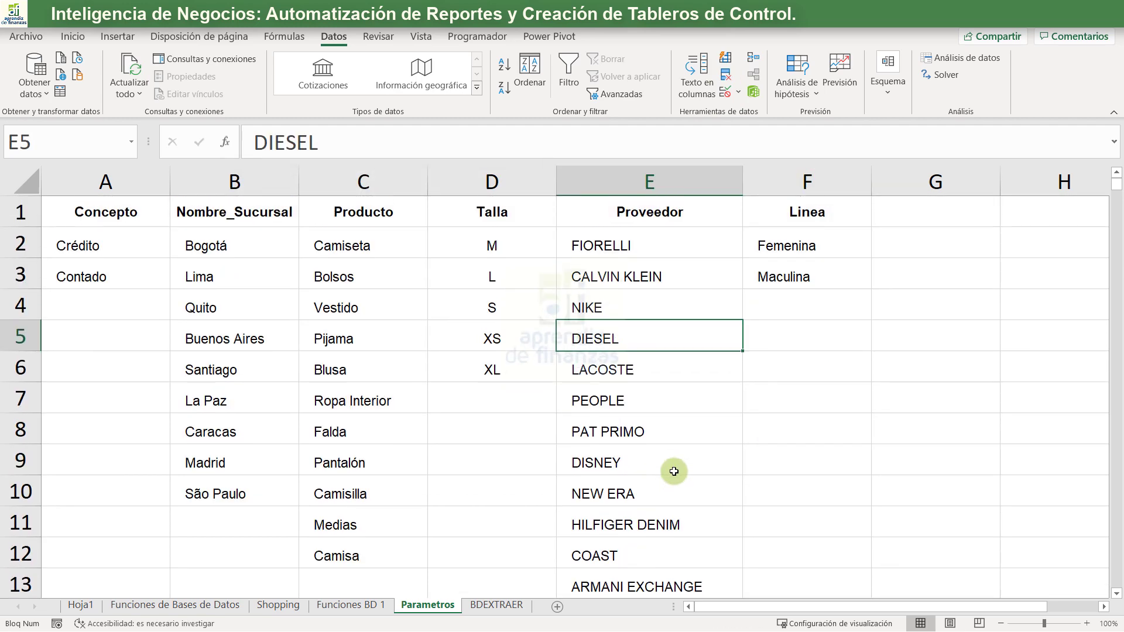
Open the data validation settings for the empty Concepto criteria cell A10005 on the Funciones BD 1 sheet
click(342, 606)
click(72, 464)
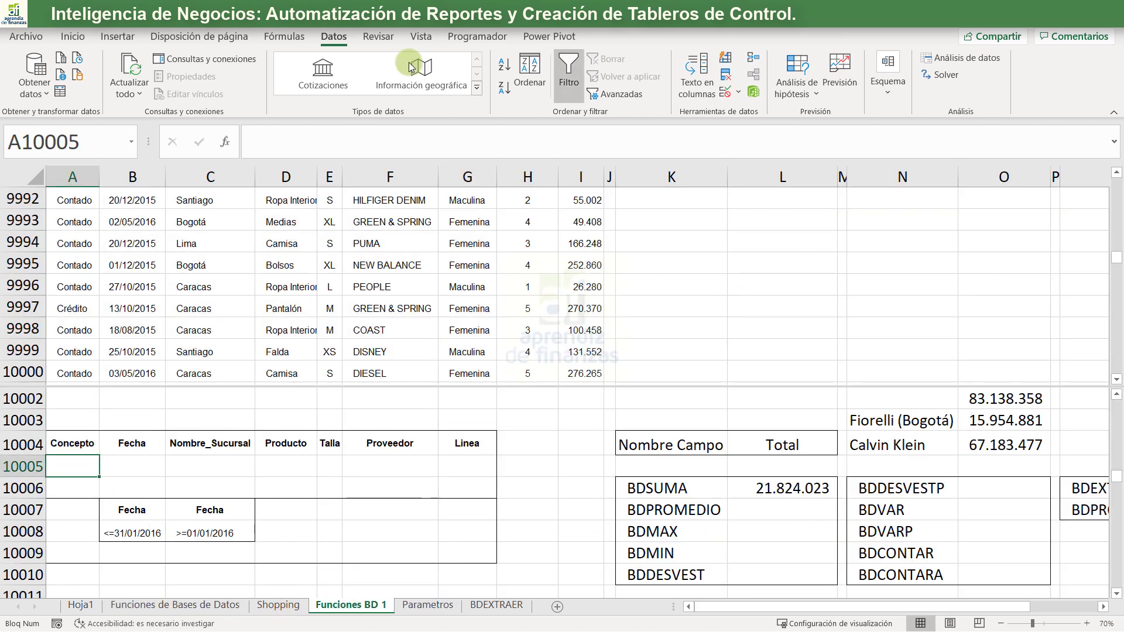
click(731, 95)
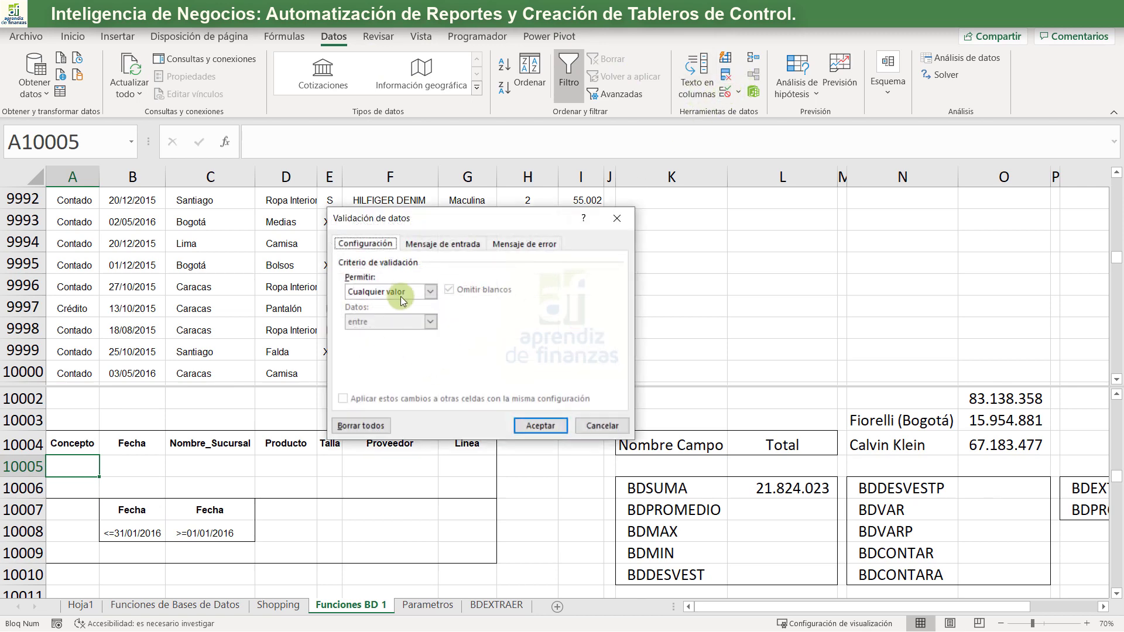
Restrict the Concepto criteria cell A10005 to a drop-down list sourced from A2:A3 of the Parametros sheet
click(401, 291)
click(380, 333)
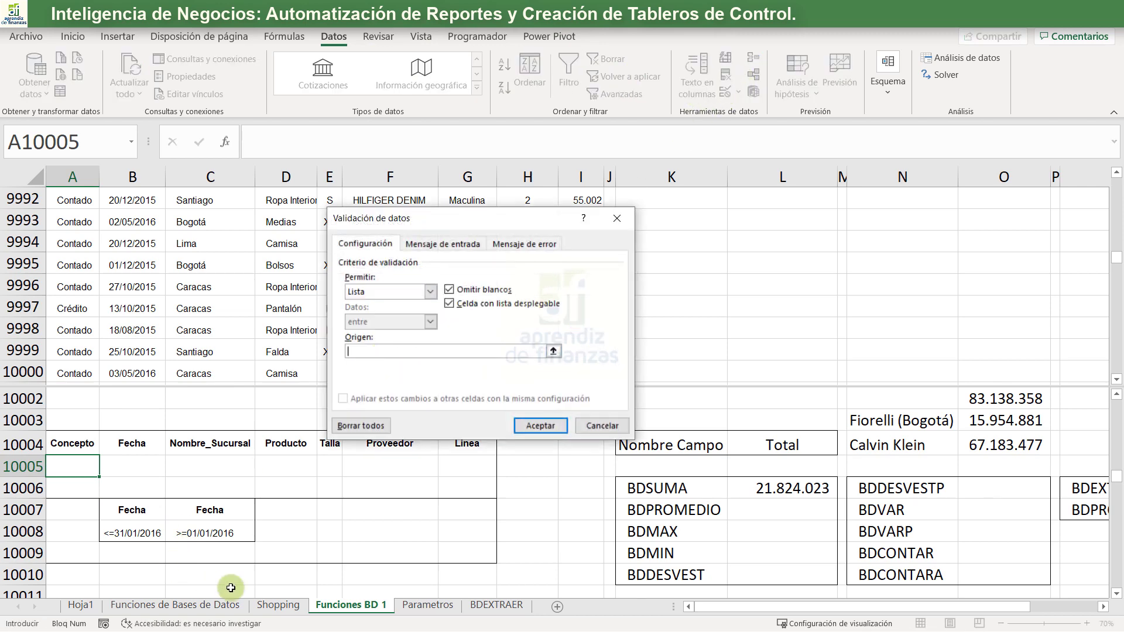
click(424, 607)
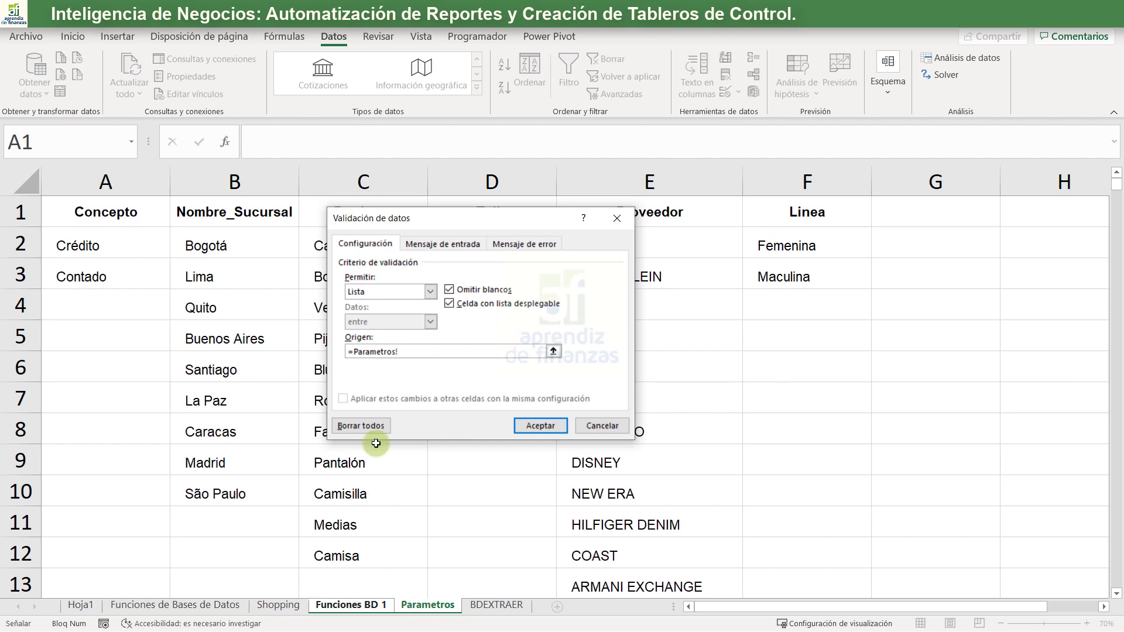
drag(79, 243, 90, 274)
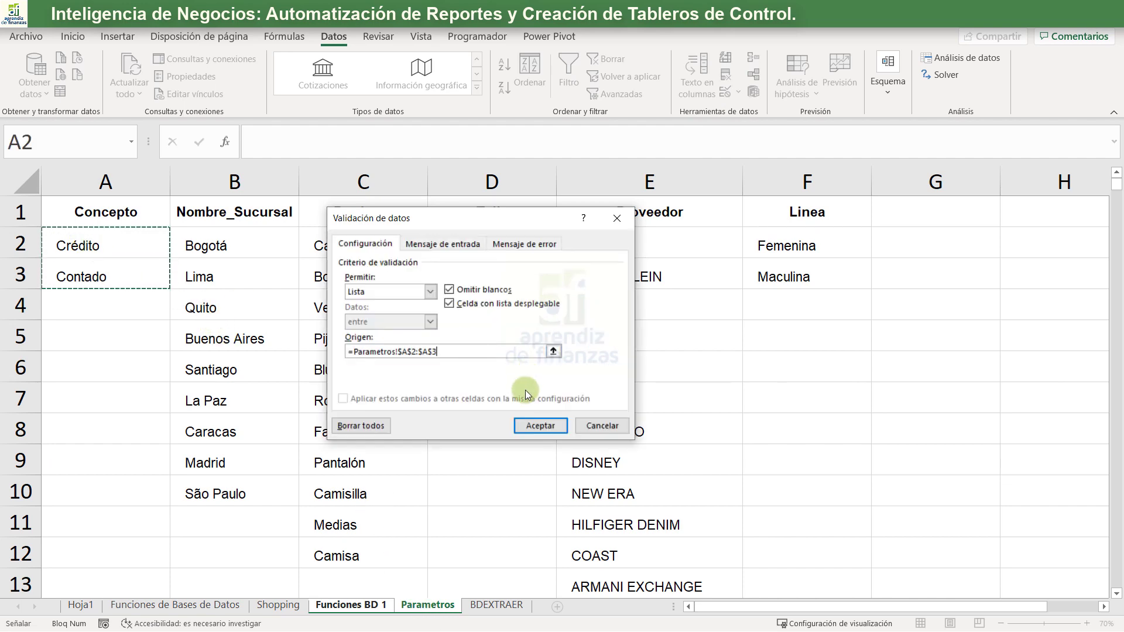
click(536, 424)
Choose Crédito from the drop-down list in the Concepto criteria cell A10005
click(147, 465)
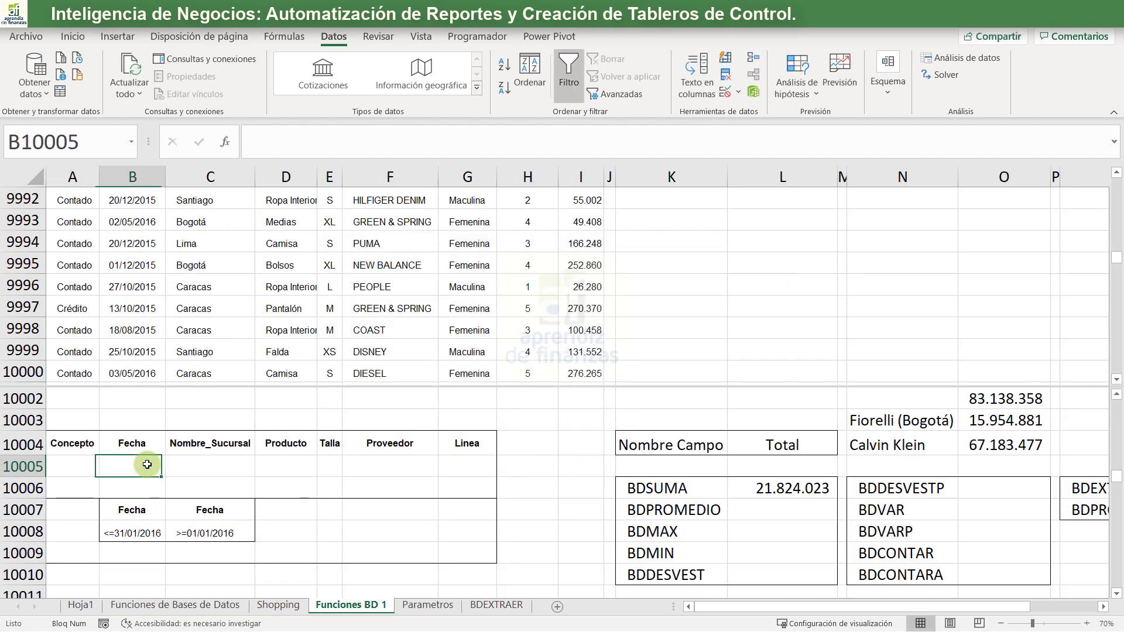
click(97, 472)
click(106, 470)
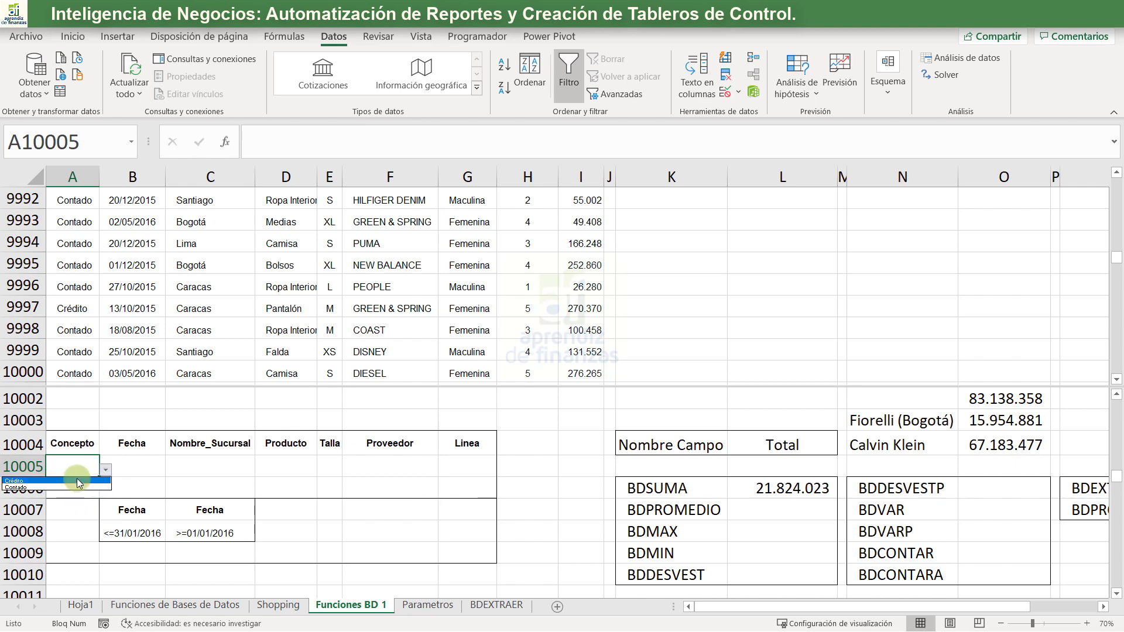
click(79, 480)
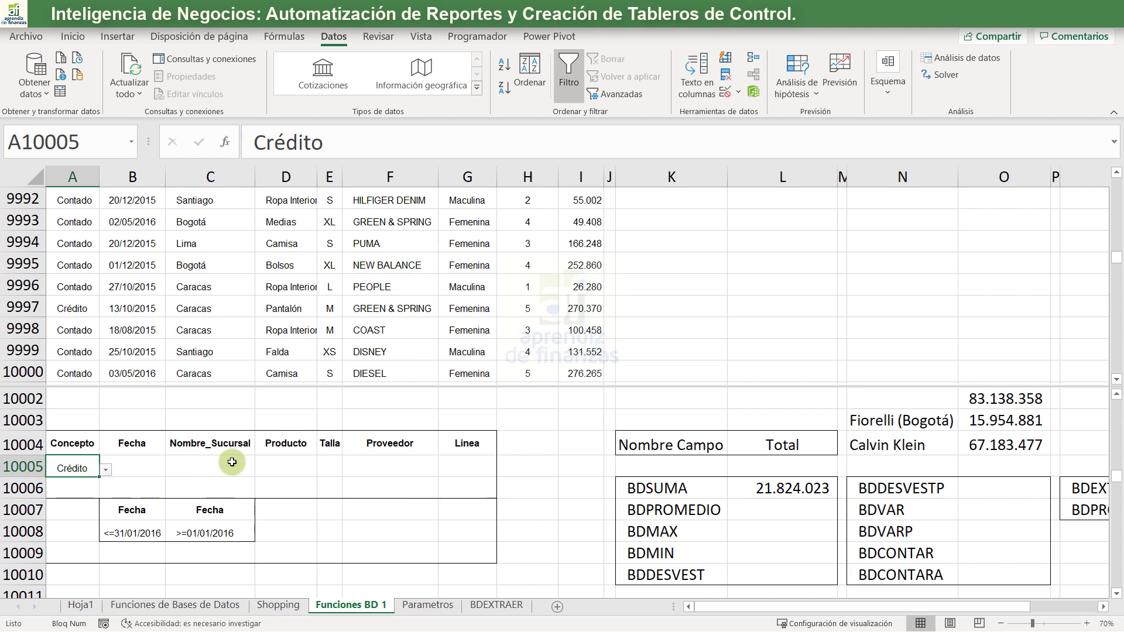
Align the contents of the criteria range A10005:G10006 to the vertical middle of their cells
click(73, 37)
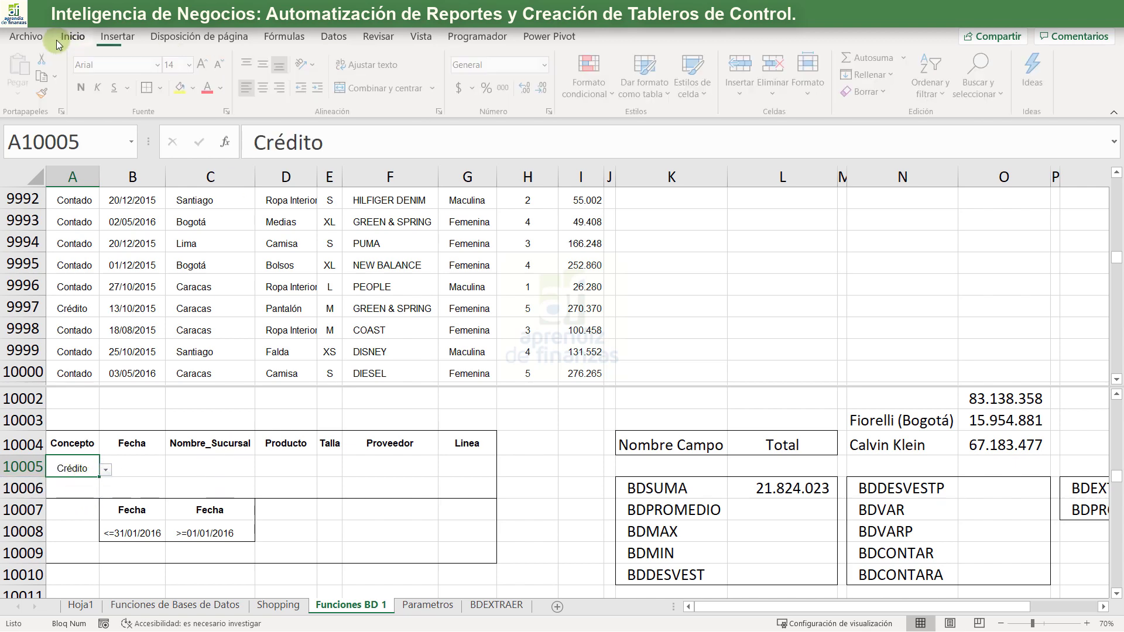
click(272, 71)
drag(95, 459, 480, 488)
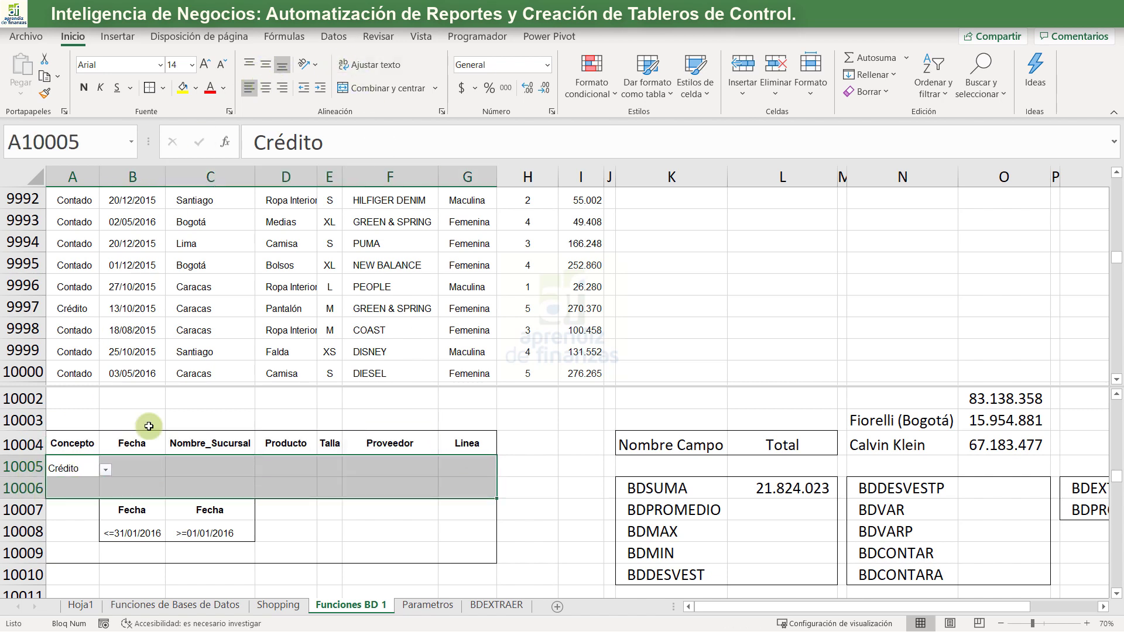
click(158, 488)
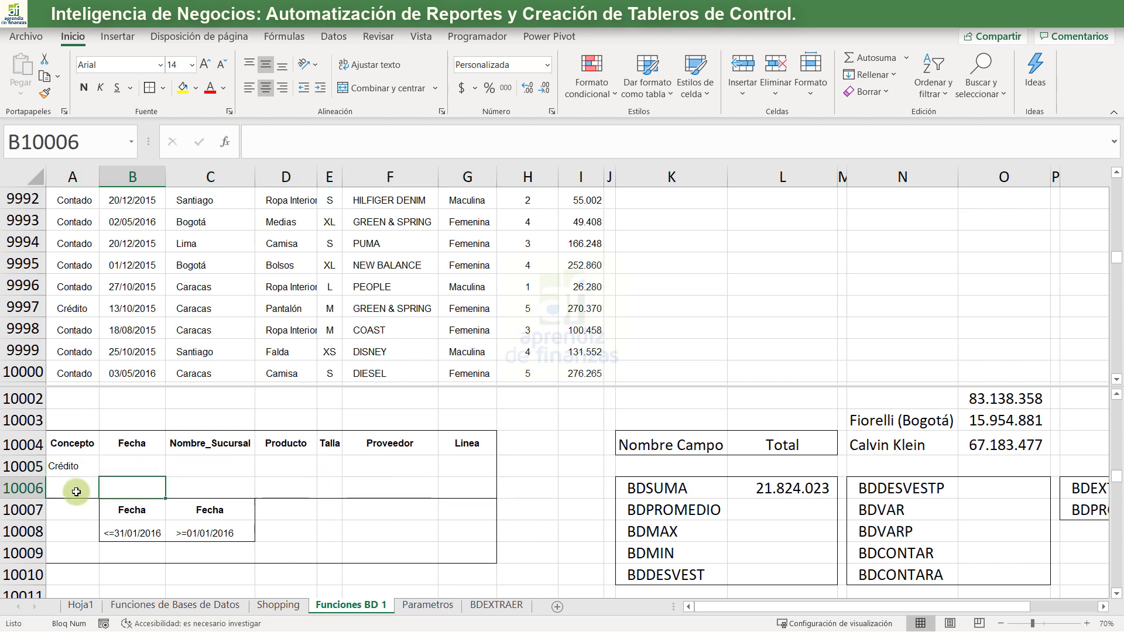
click(70, 488)
click(91, 471)
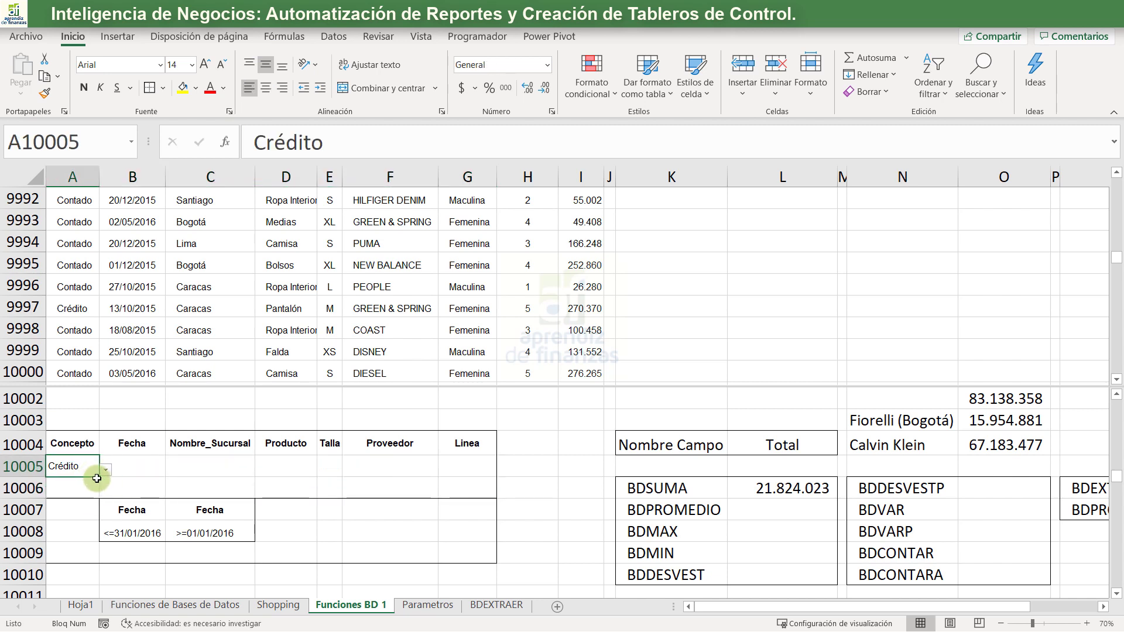
click(97, 479)
click(124, 471)
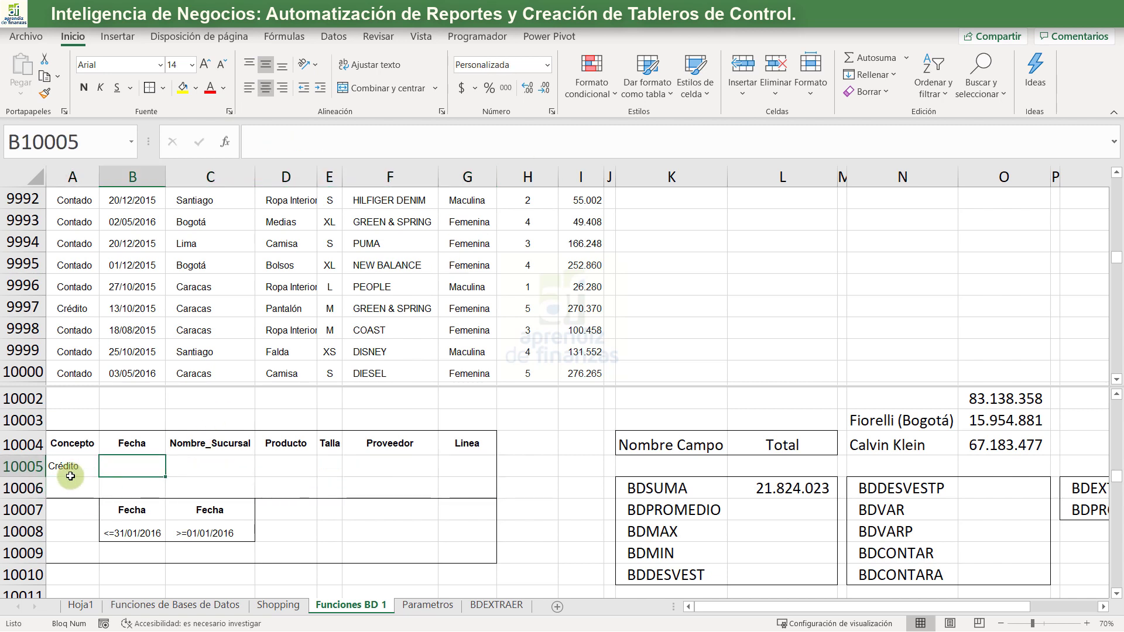
drag(67, 433, 468, 464)
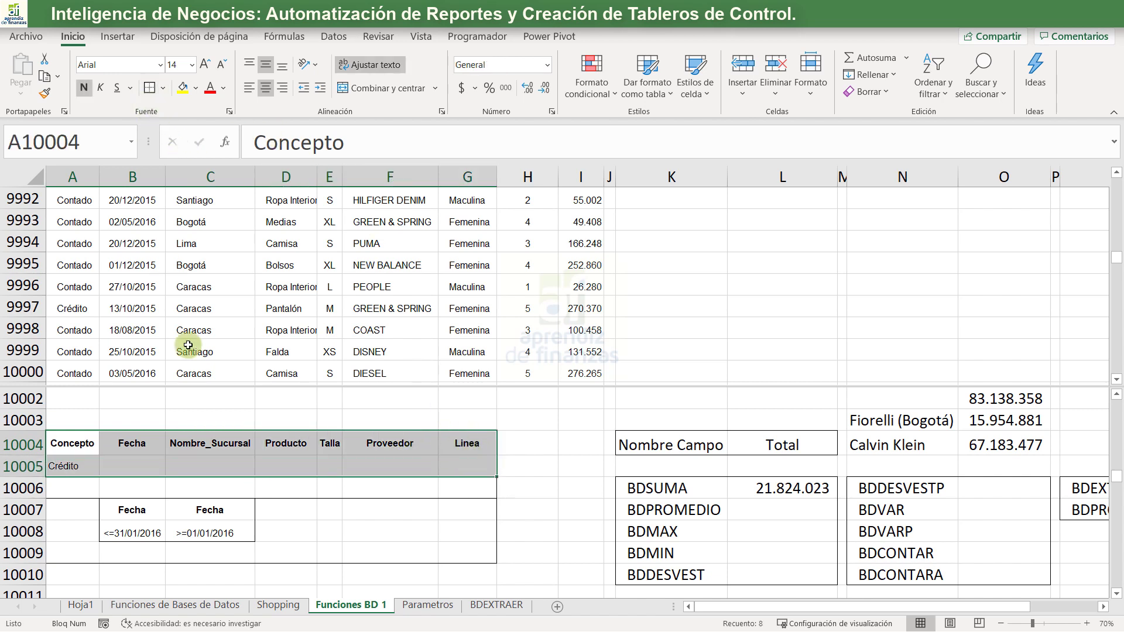
click(153, 464)
Give the Nombre_Sucursal criteria cell C10005 a list validation sourced from Parametros B2:B10, and choose Lima from it
click(186, 466)
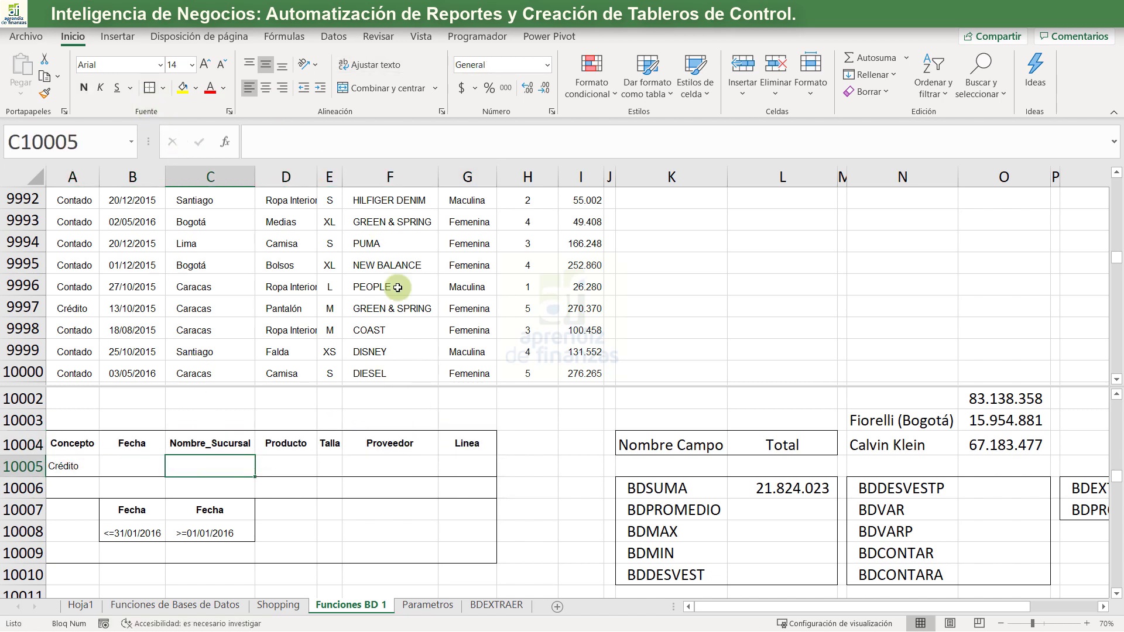
click(333, 36)
click(725, 92)
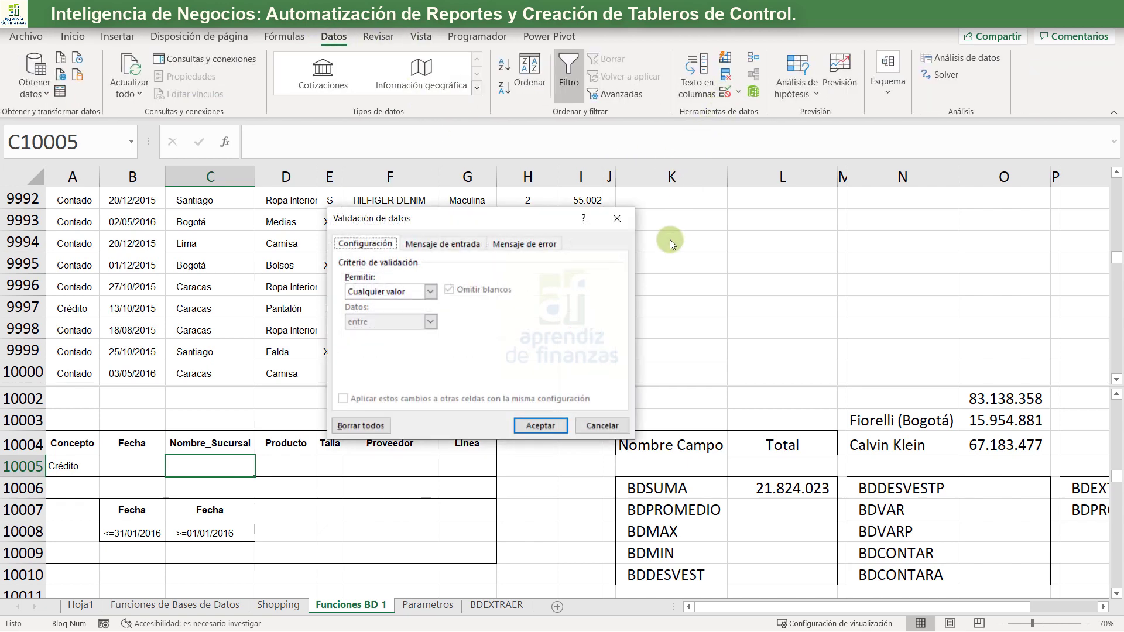
click(398, 293)
click(364, 335)
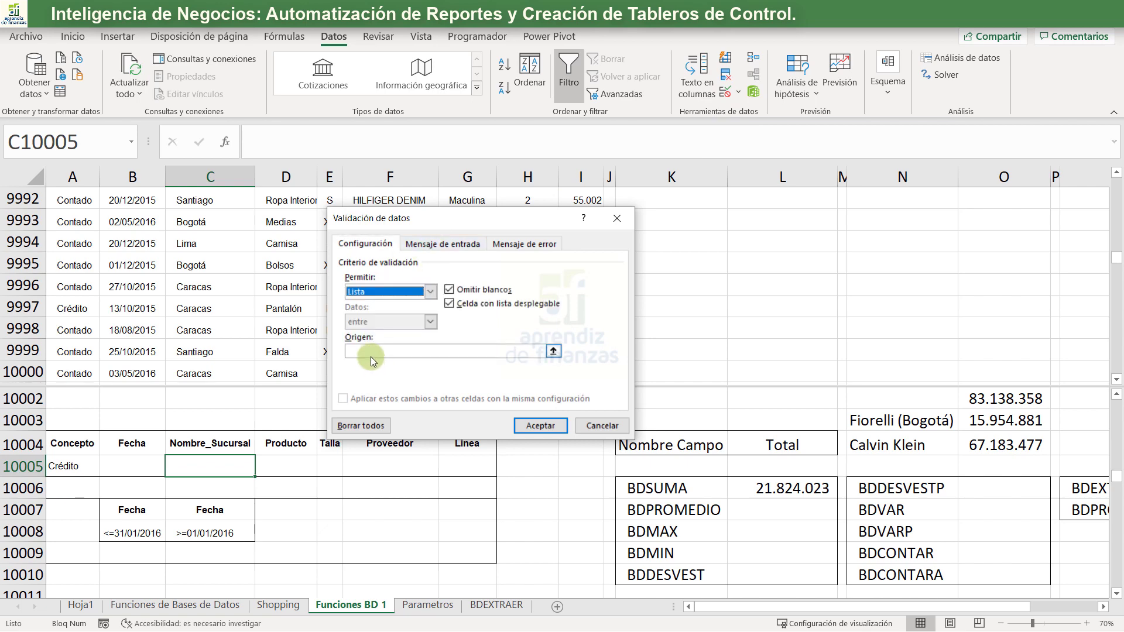
click(371, 356)
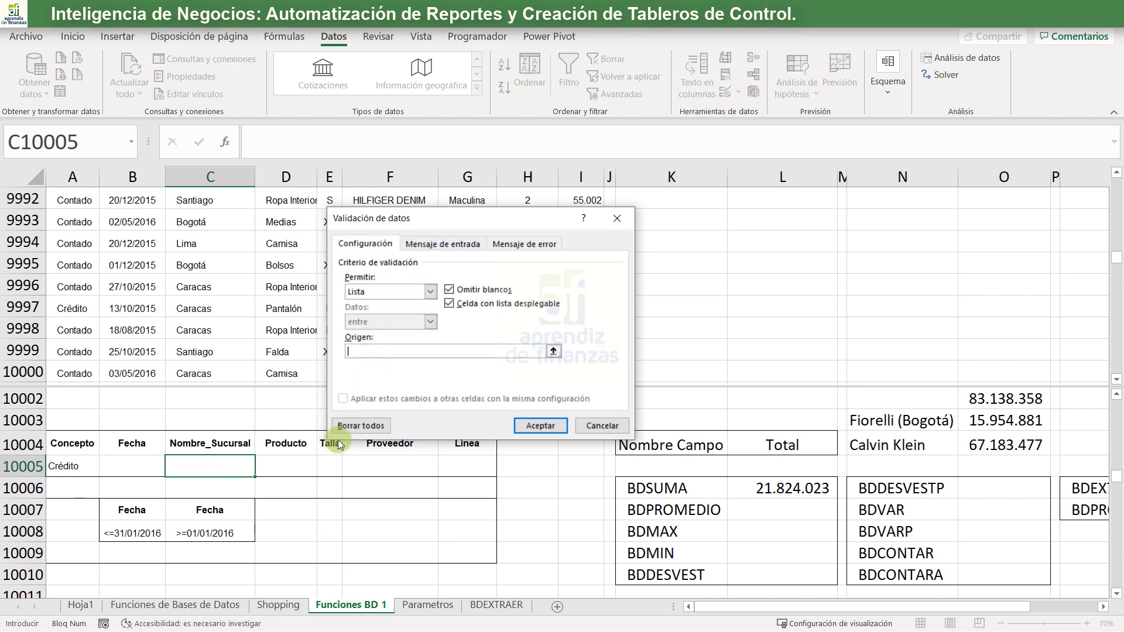
click(428, 604)
drag(284, 245, 218, 499)
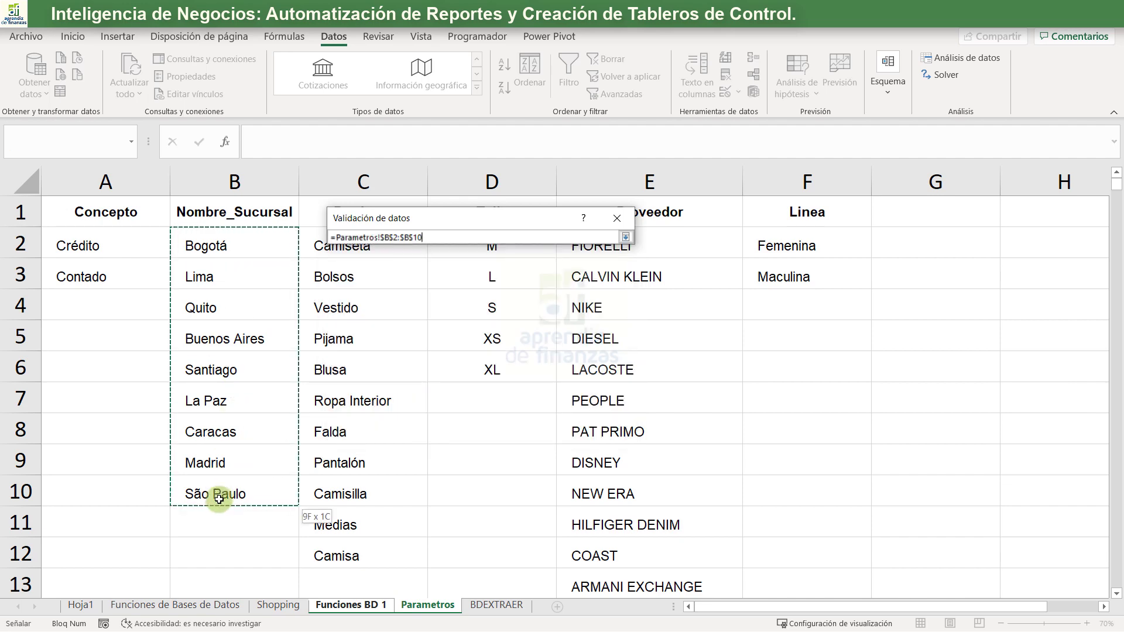
click(511, 431)
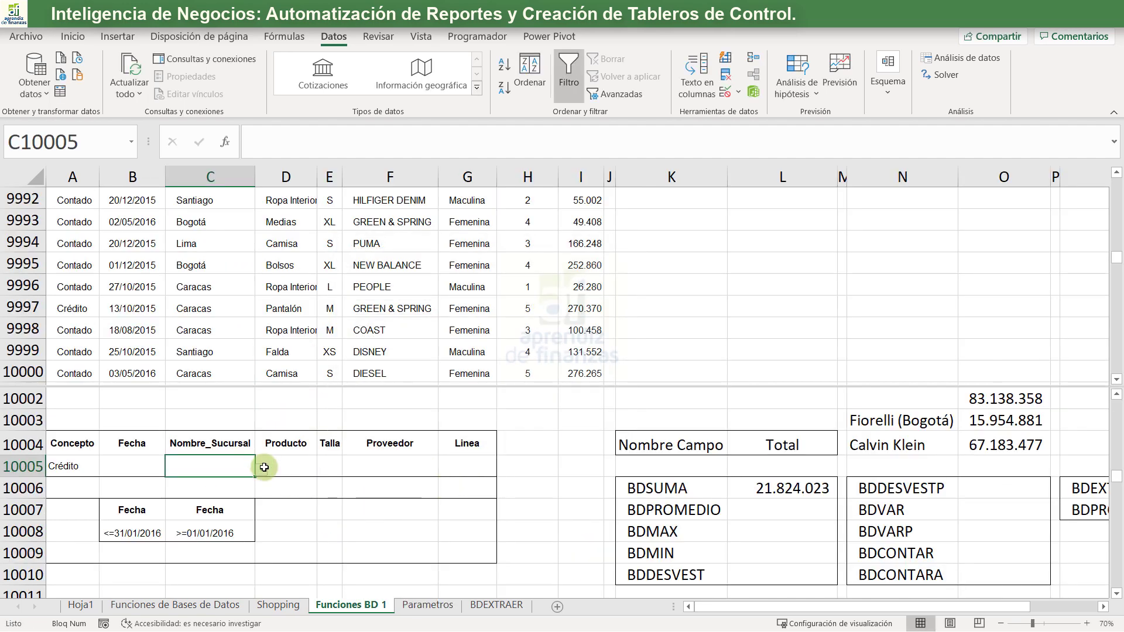
click(264, 467)
click(226, 483)
Give the Producto criteria cell D10005 a list validation sourced from Parametros C2:C12, and choose Blusa from it
click(276, 463)
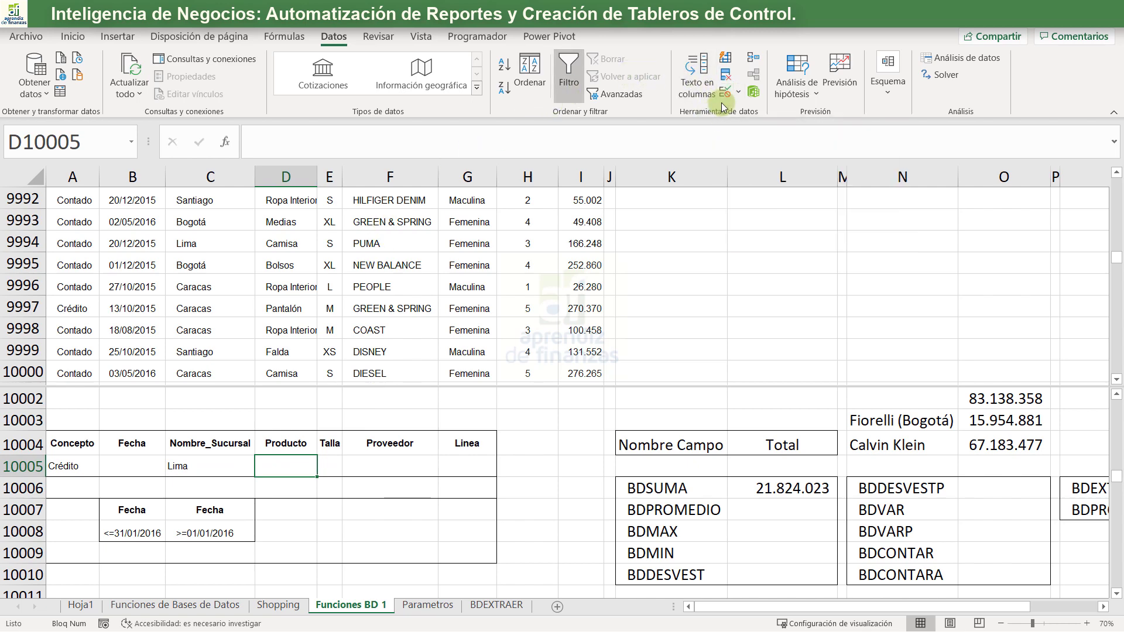
click(725, 94)
click(405, 292)
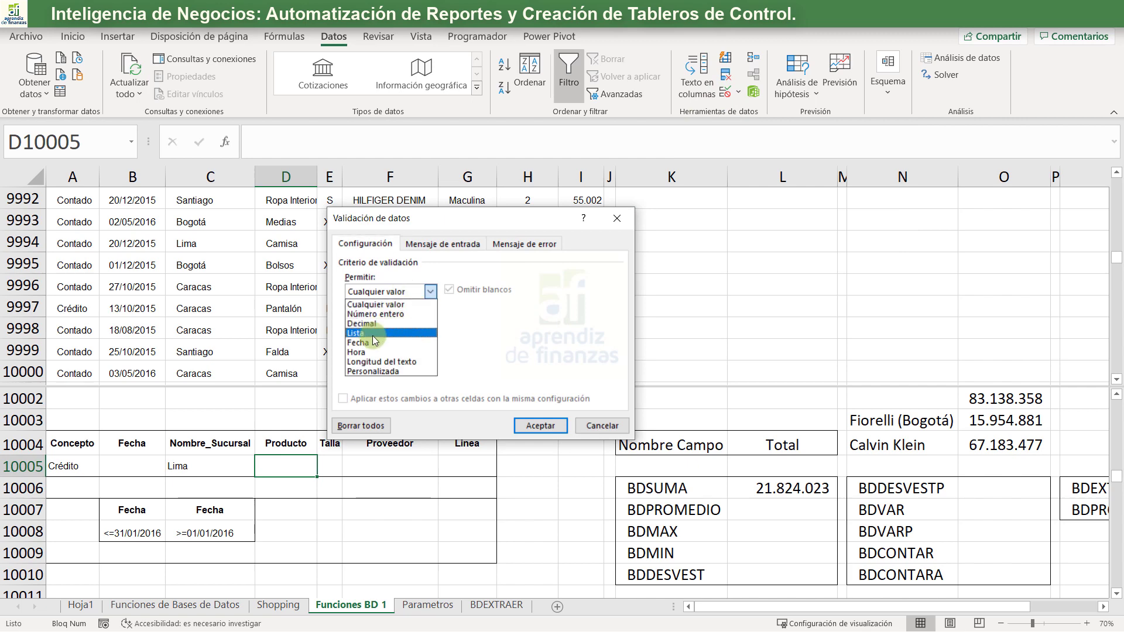
click(367, 333)
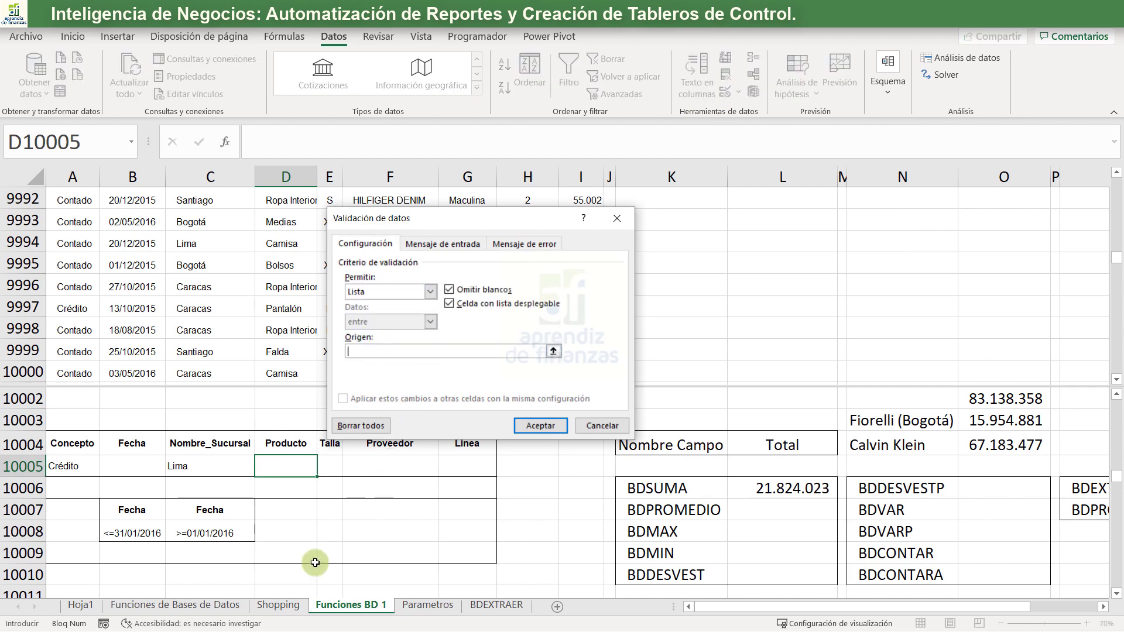
click(422, 605)
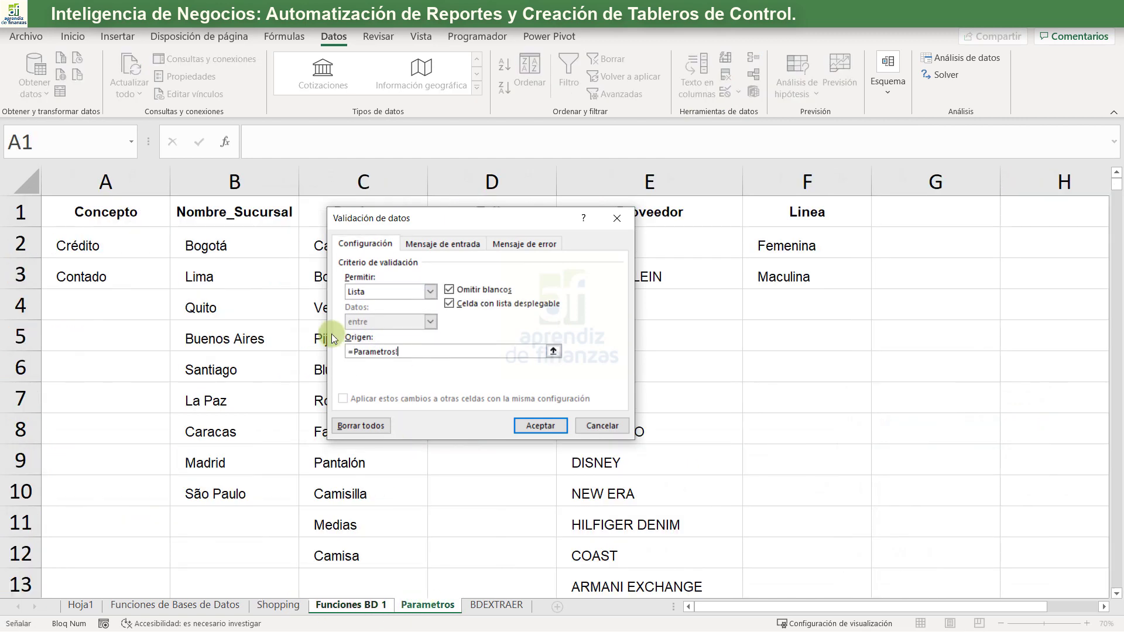
click(319, 243)
drag(416, 216, 543, 196)
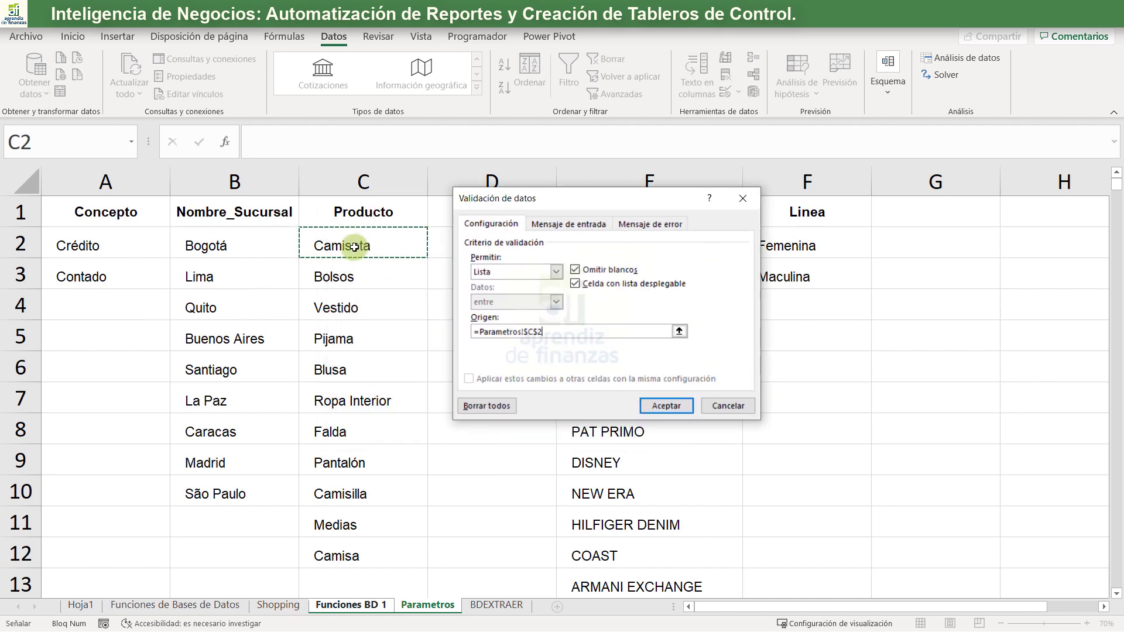
drag(345, 246, 366, 547)
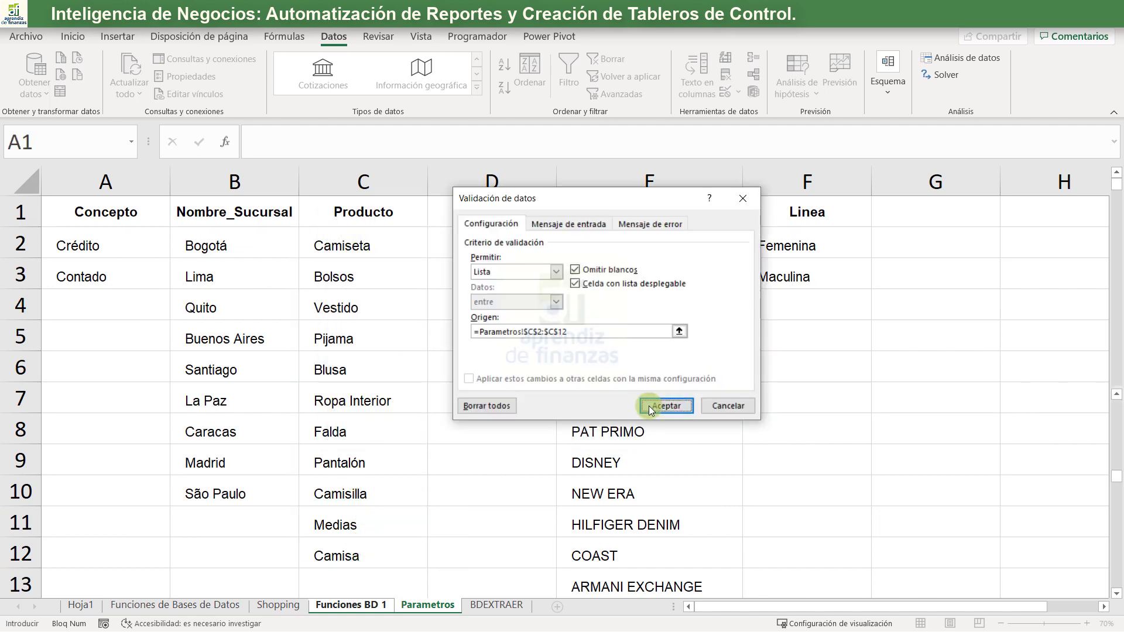
click(648, 406)
click(324, 472)
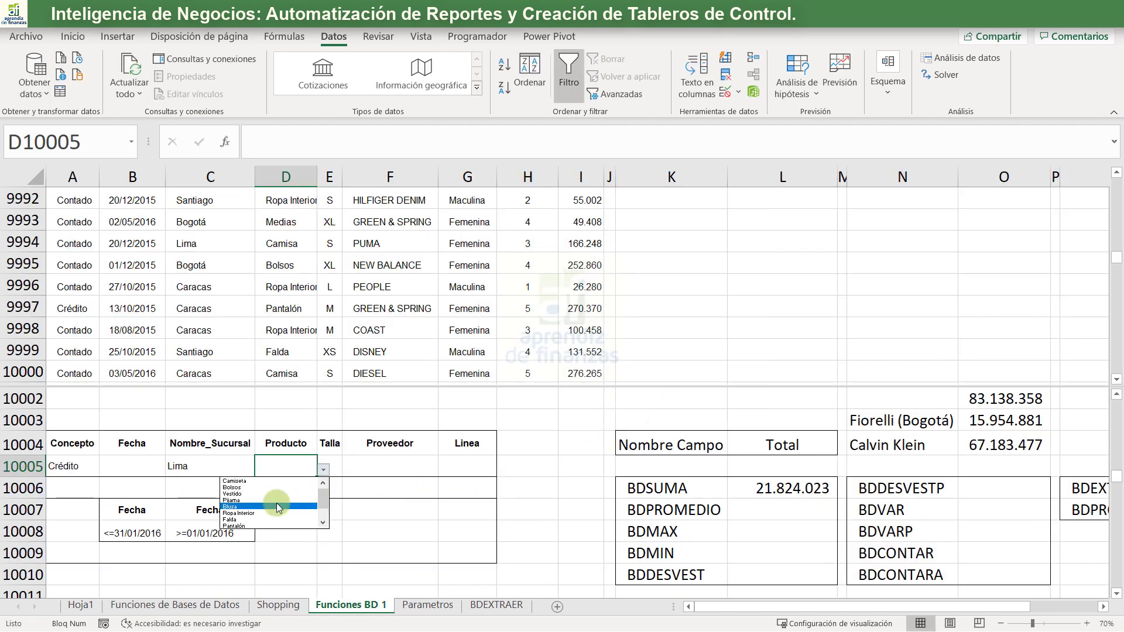
click(276, 504)
Give the Talla criteria cell E10005 a list validation sourced from Parametros D2:D6, and choose XS from it
click(329, 466)
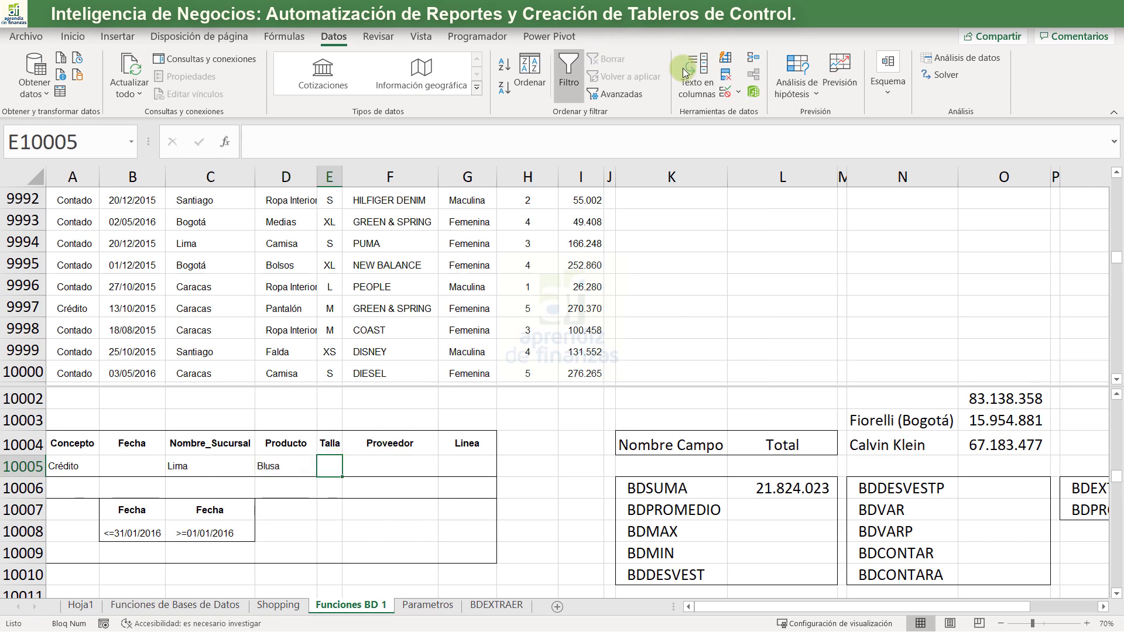
click(724, 95)
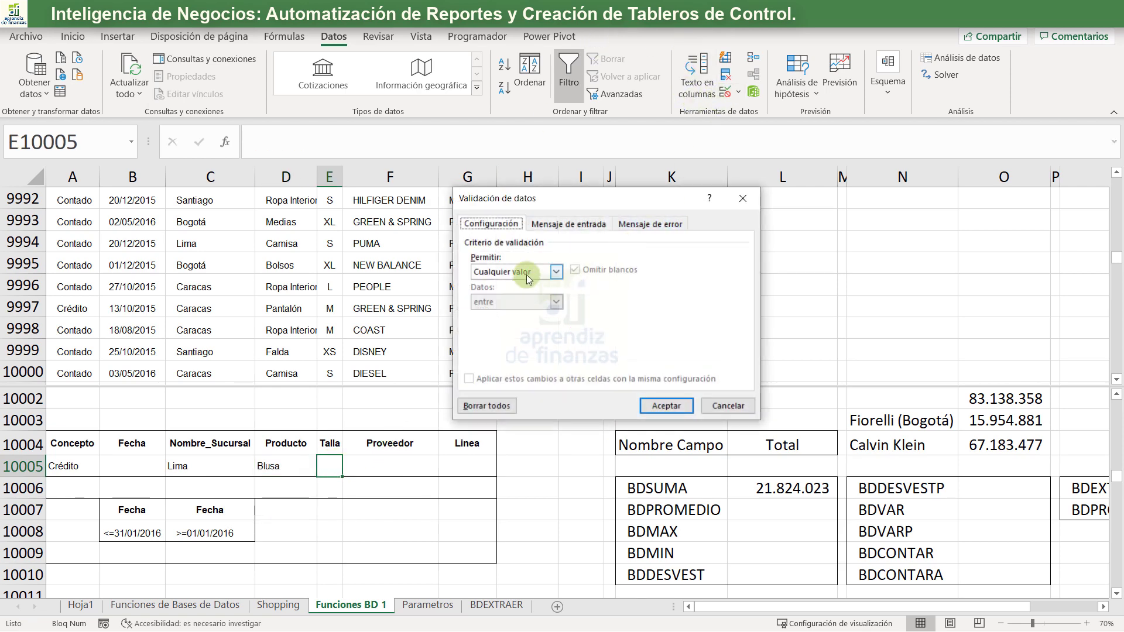
click(528, 275)
click(501, 315)
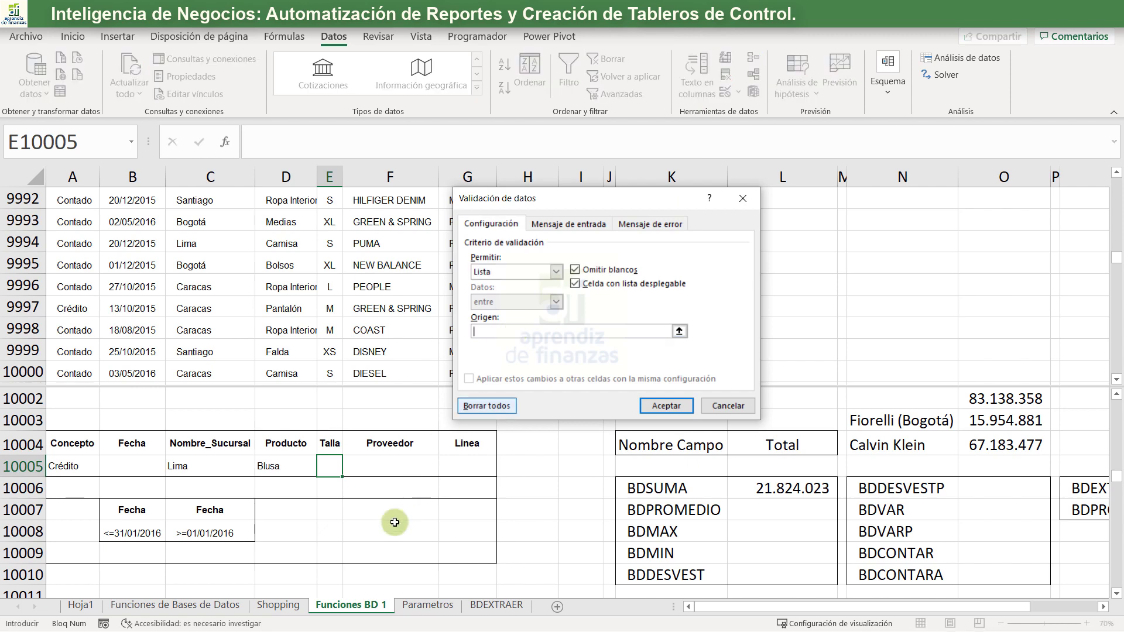
click(428, 604)
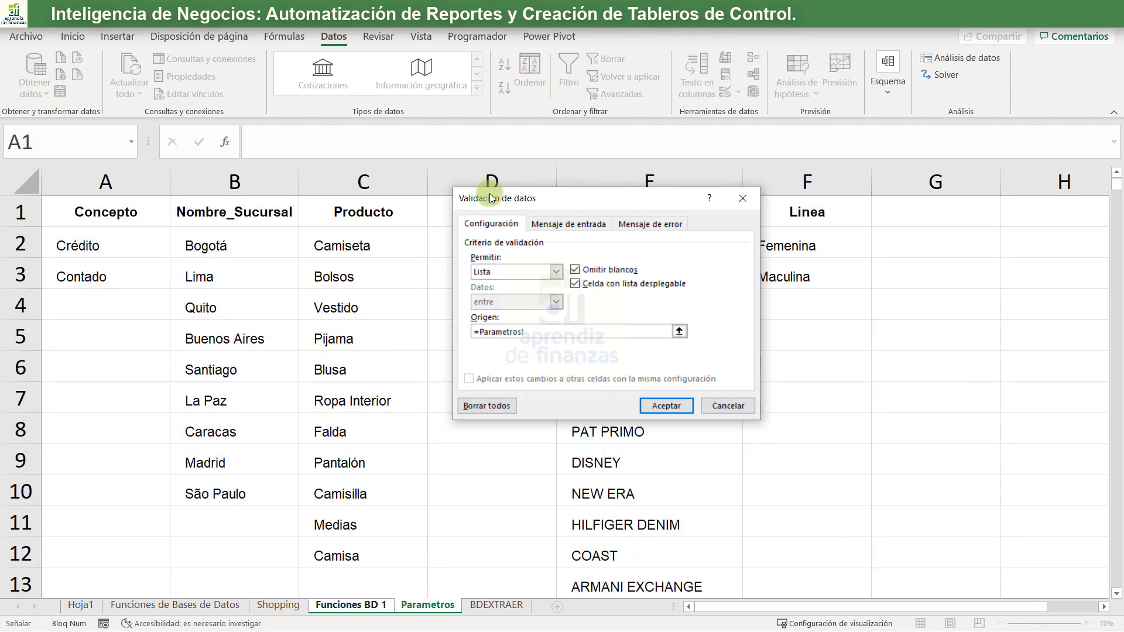
drag(491, 197, 565, 191)
drag(525, 238, 513, 381)
click(781, 398)
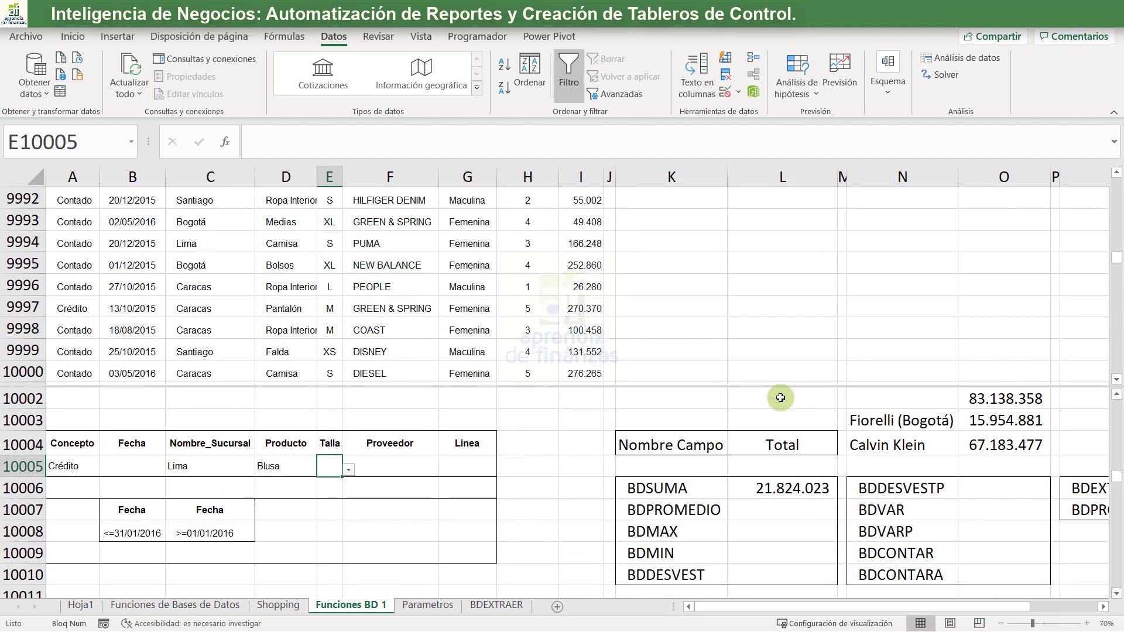
click(349, 470)
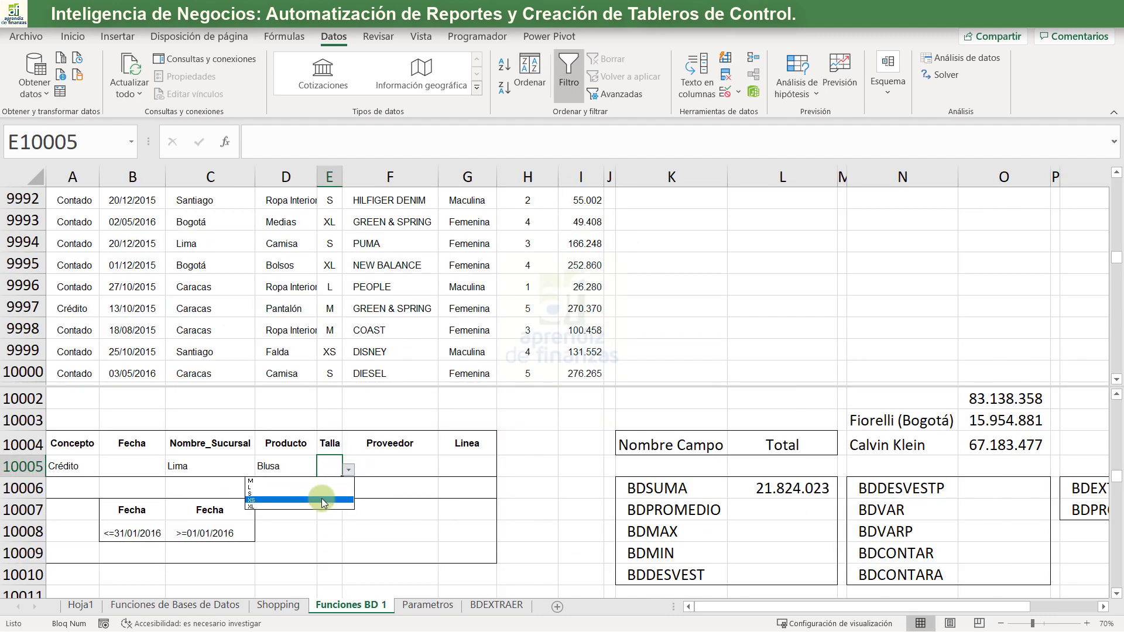
click(327, 504)
Give the Proveedor criteria cell F10005 a list validation sourced from Parametros E2:E23, and choose DIESEL from it
click(389, 466)
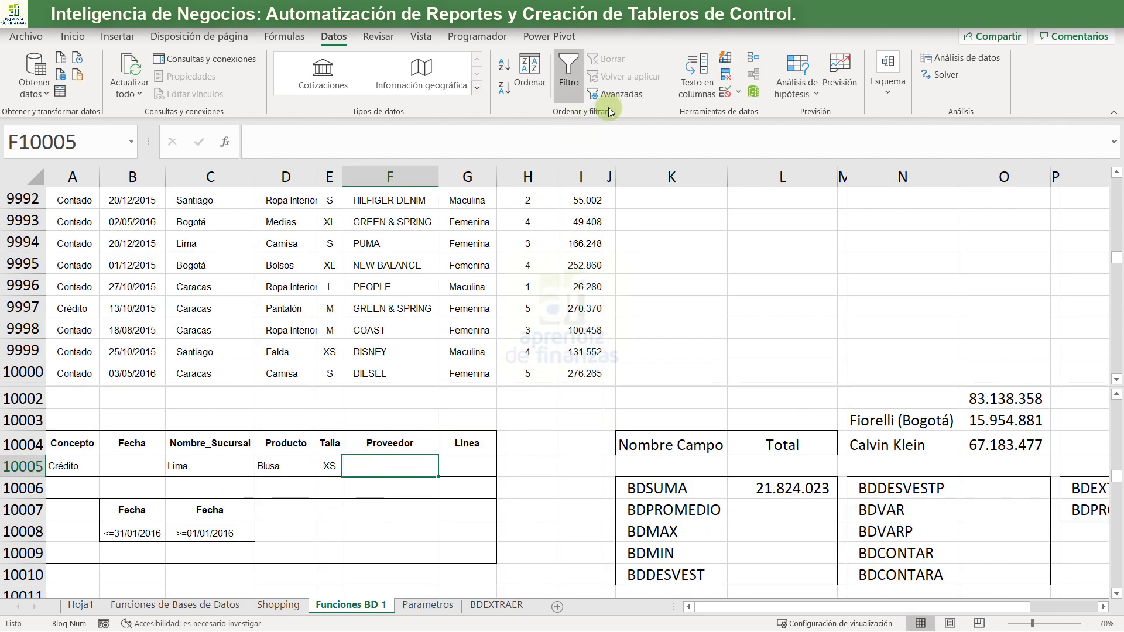
click(725, 92)
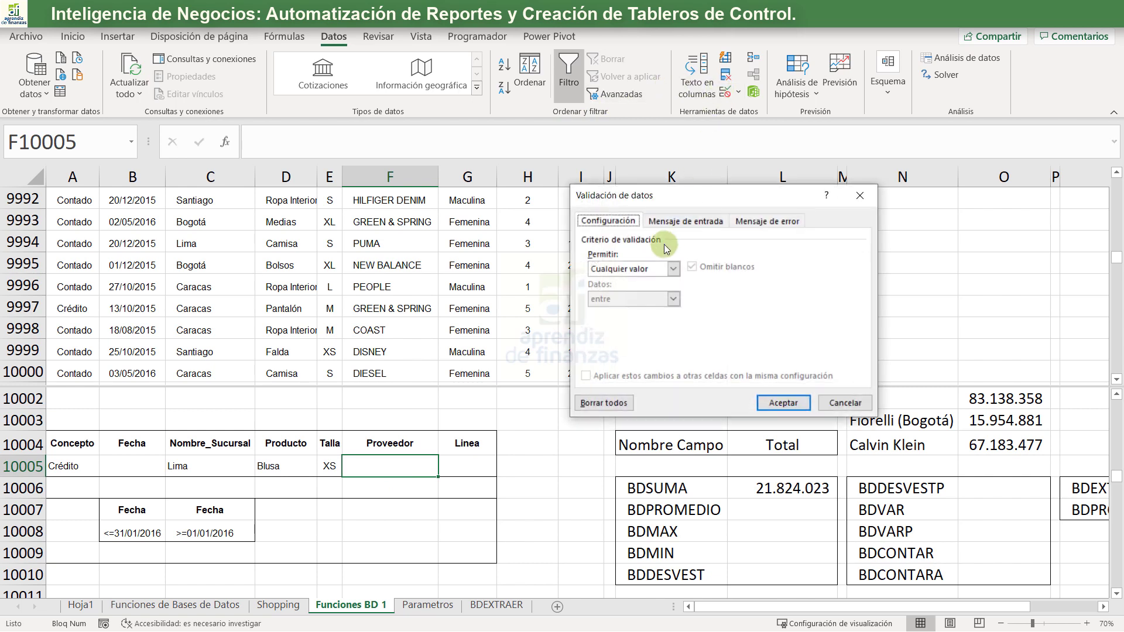
click(656, 269)
click(627, 311)
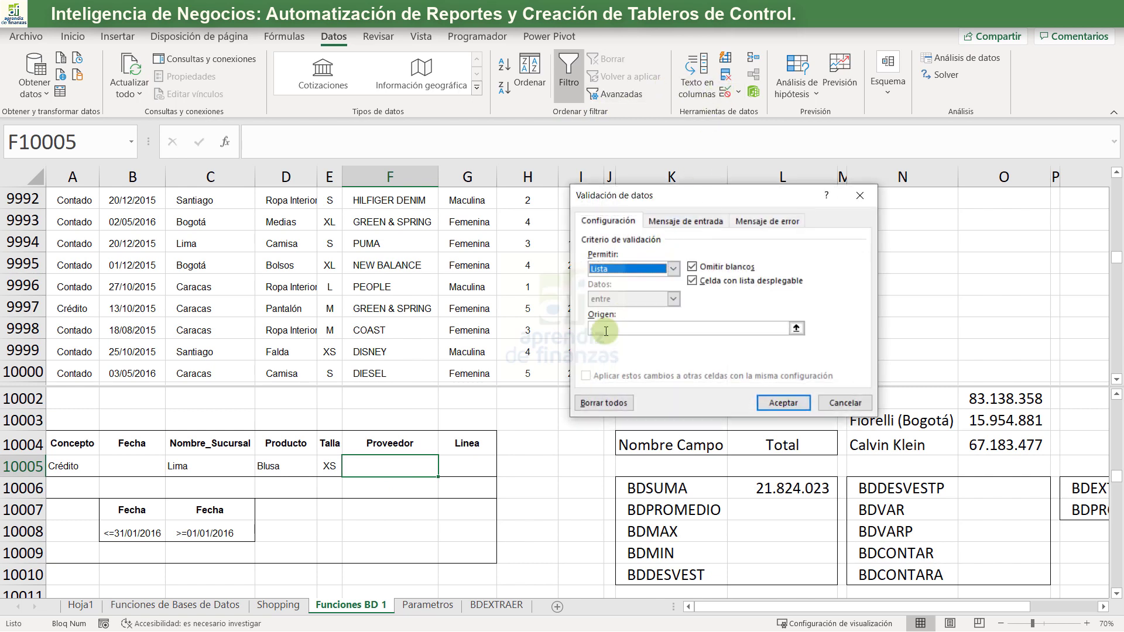
click(599, 329)
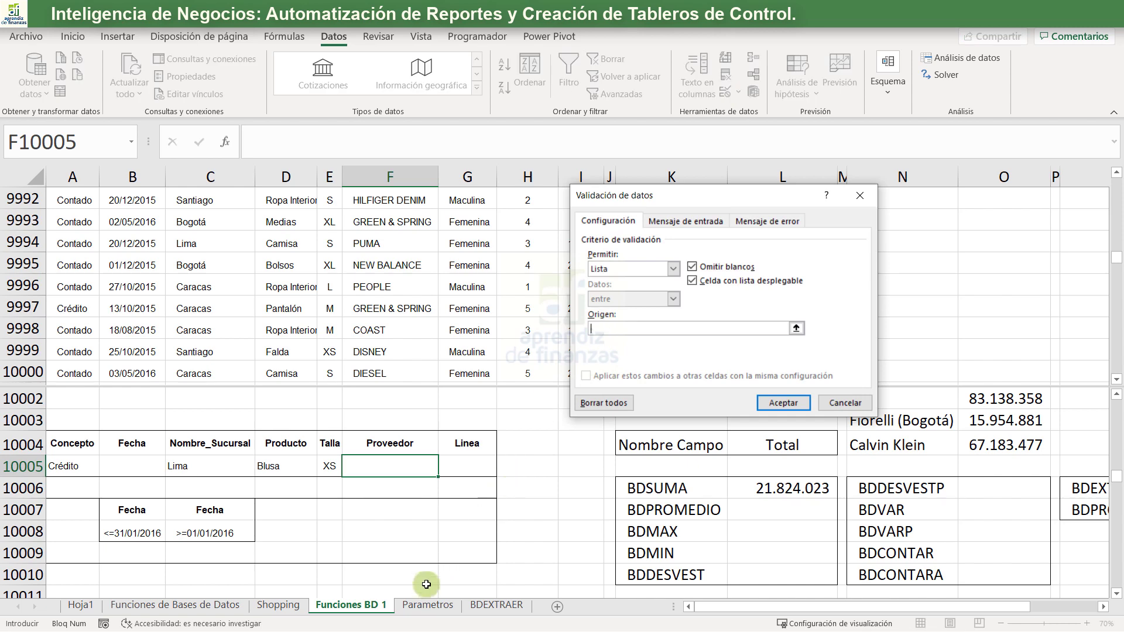
click(431, 609)
drag(669, 205, 925, 178)
drag(692, 237, 646, 470)
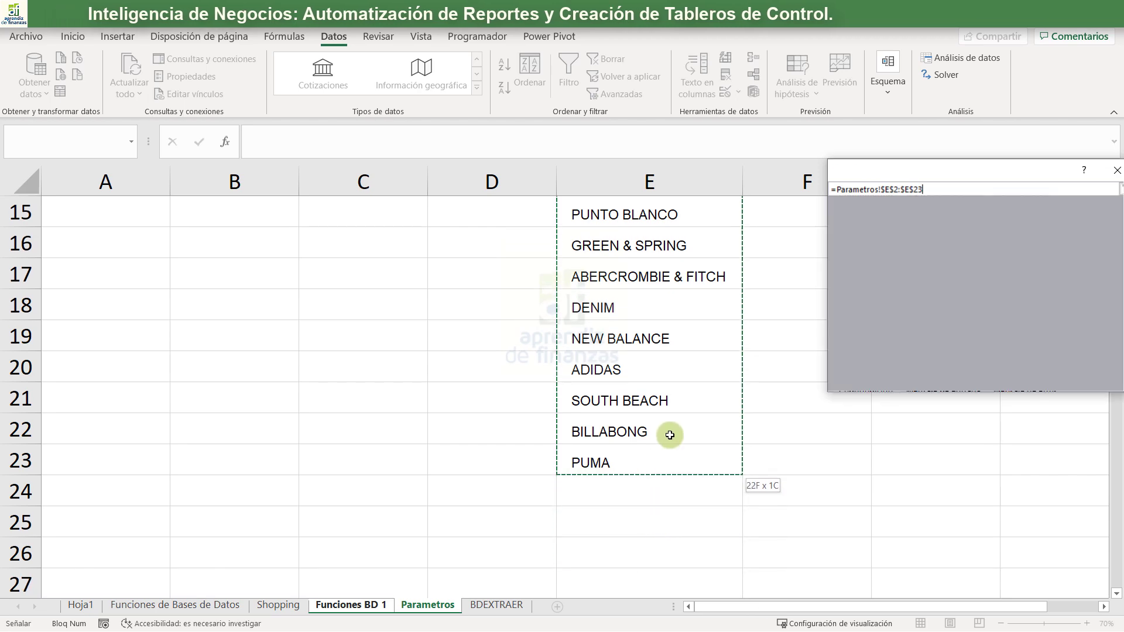
click(1030, 374)
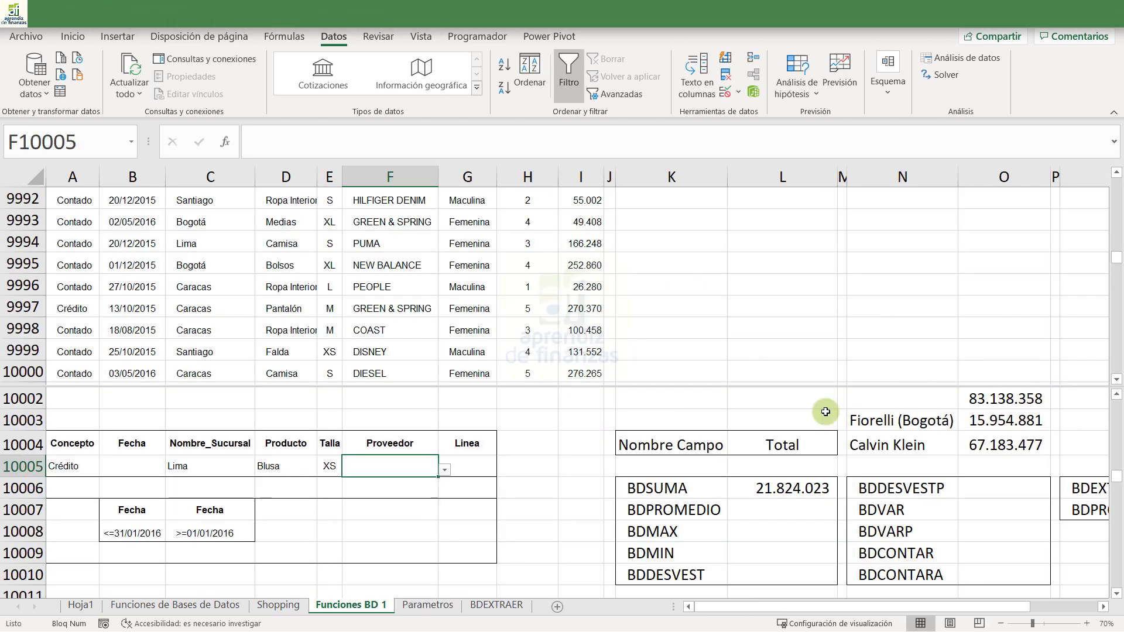
click(444, 469)
click(381, 500)
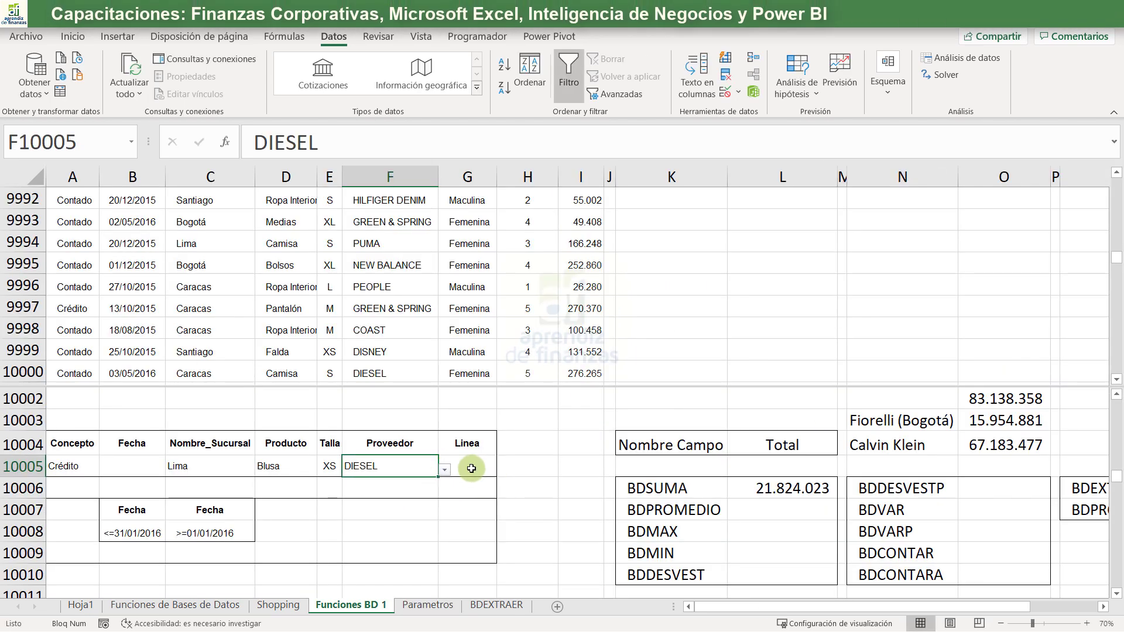
Give the Linea criteria cell G10005 a list validation sourced from Parametros F2:F3
click(493, 466)
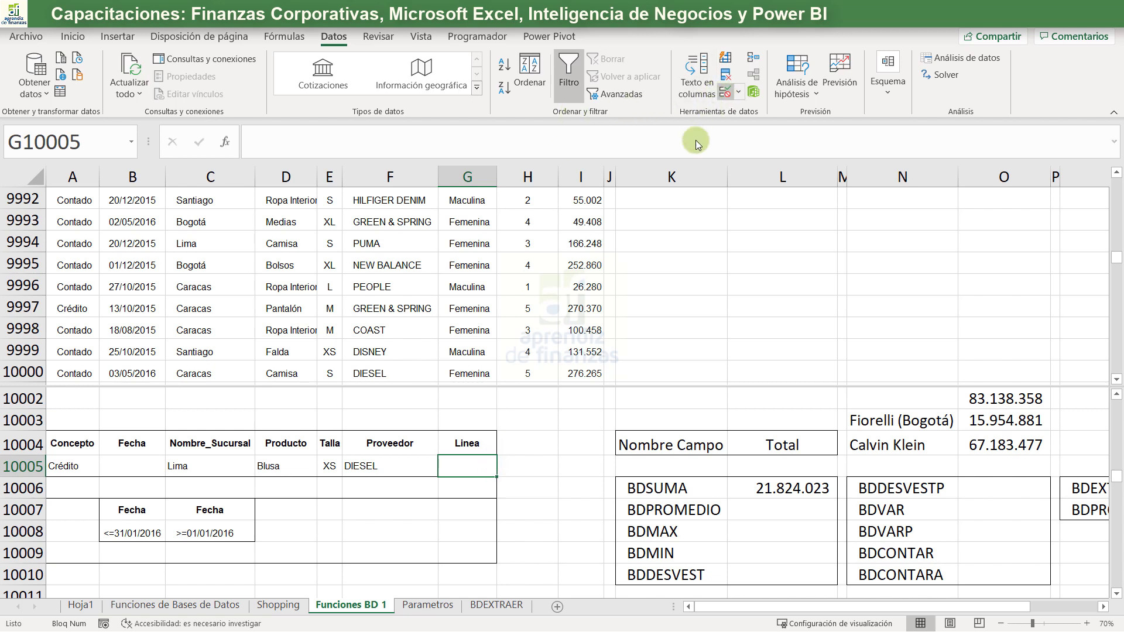
click(853, 242)
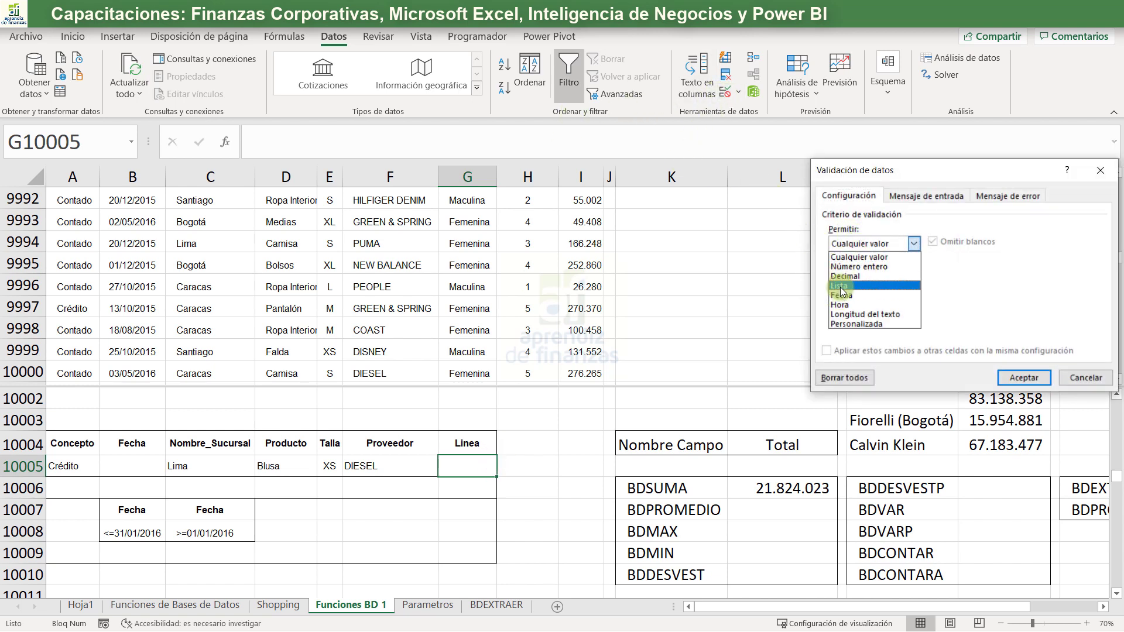
click(843, 281)
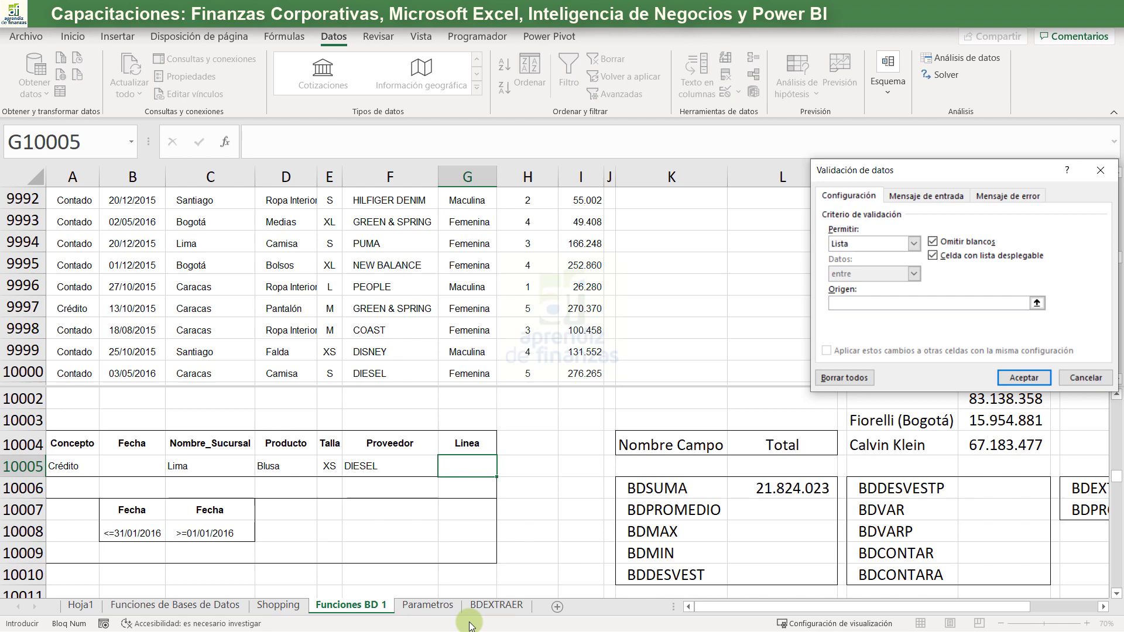
click(427, 605)
drag(873, 165, 542, 268)
scroll(816, 234, up, 5)
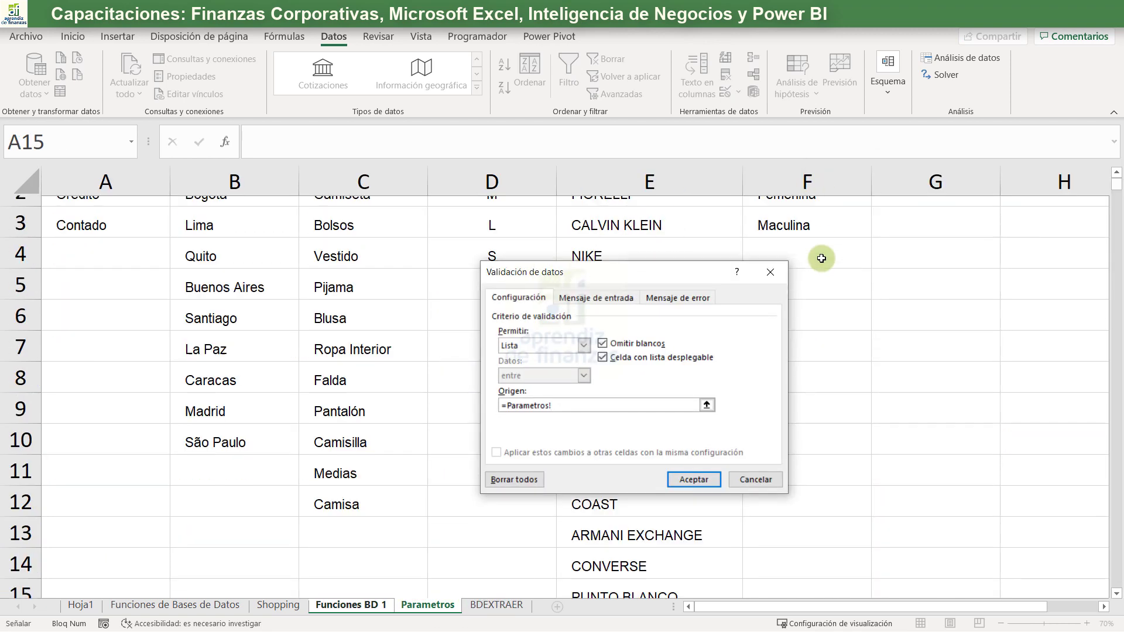
drag(792, 241, 794, 277)
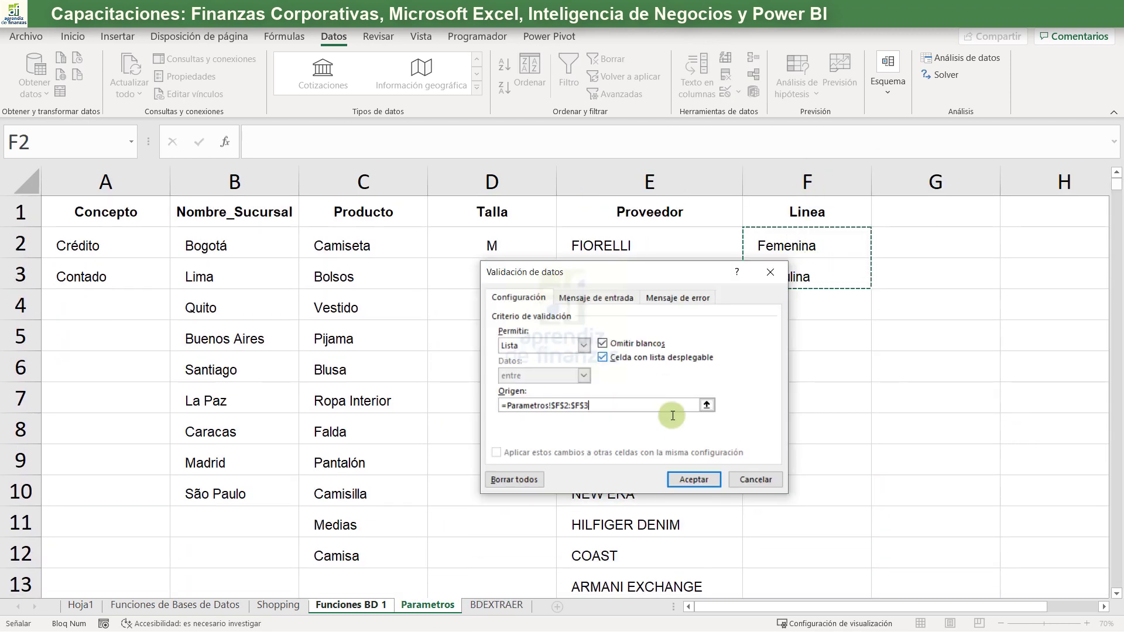
click(694, 479)
Change the criteria range of the BDSUMA formula in L10006 to A10004:G10005
double_click(792, 486)
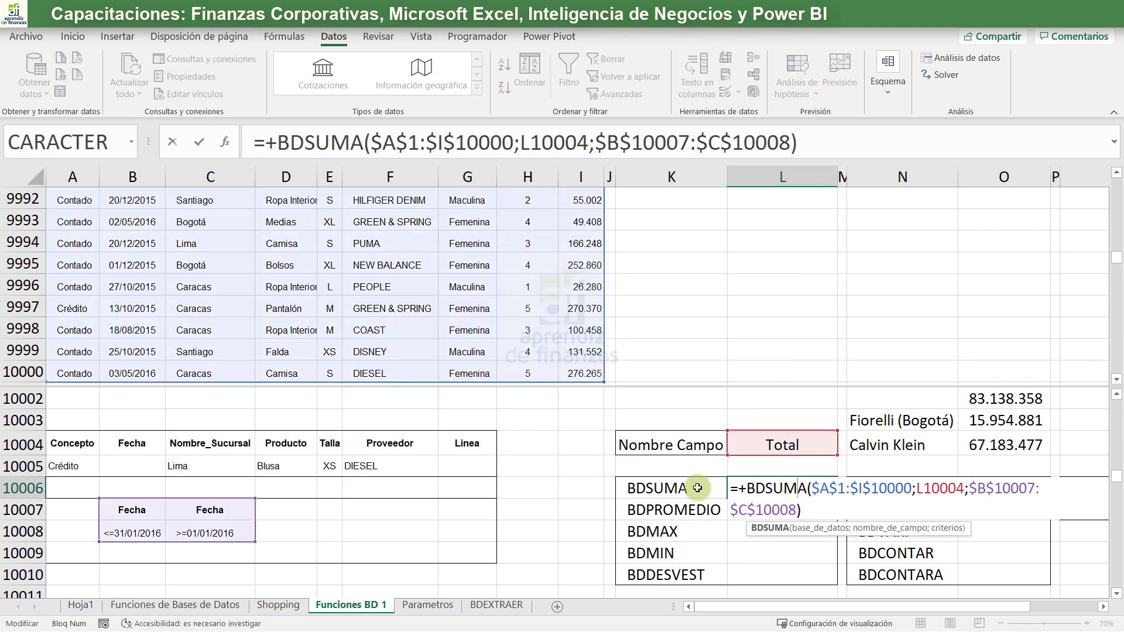
drag(130, 499, 70, 433)
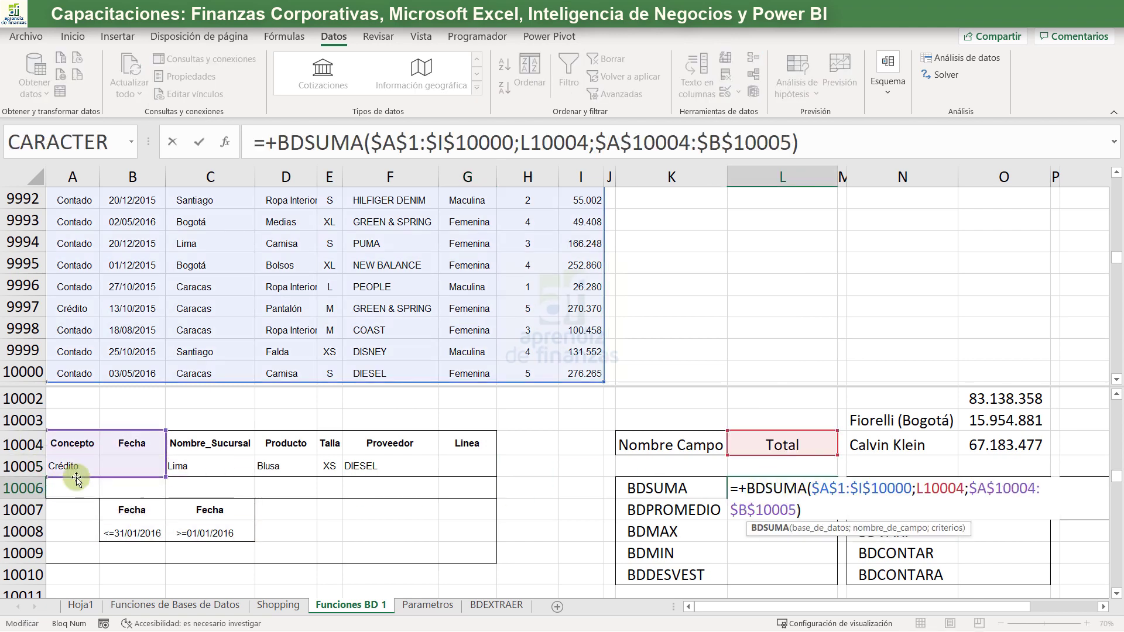
drag(166, 477, 492, 467)
key(Return)
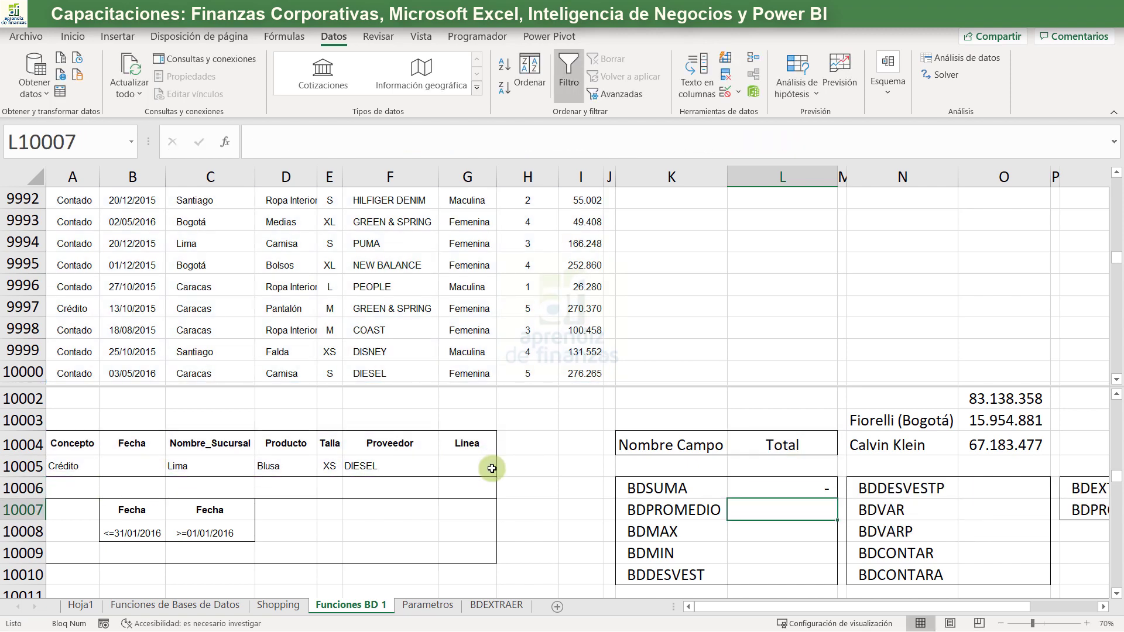
Choose Maculina from the list in the Linea criteria cell G10005
click(448, 468)
click(501, 471)
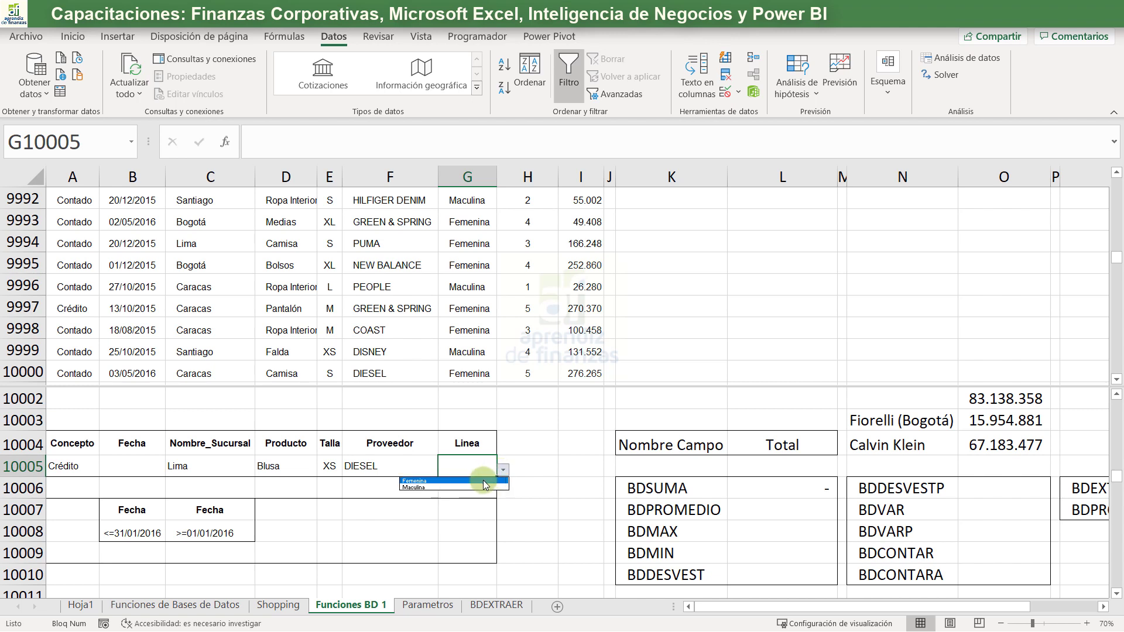
click(473, 488)
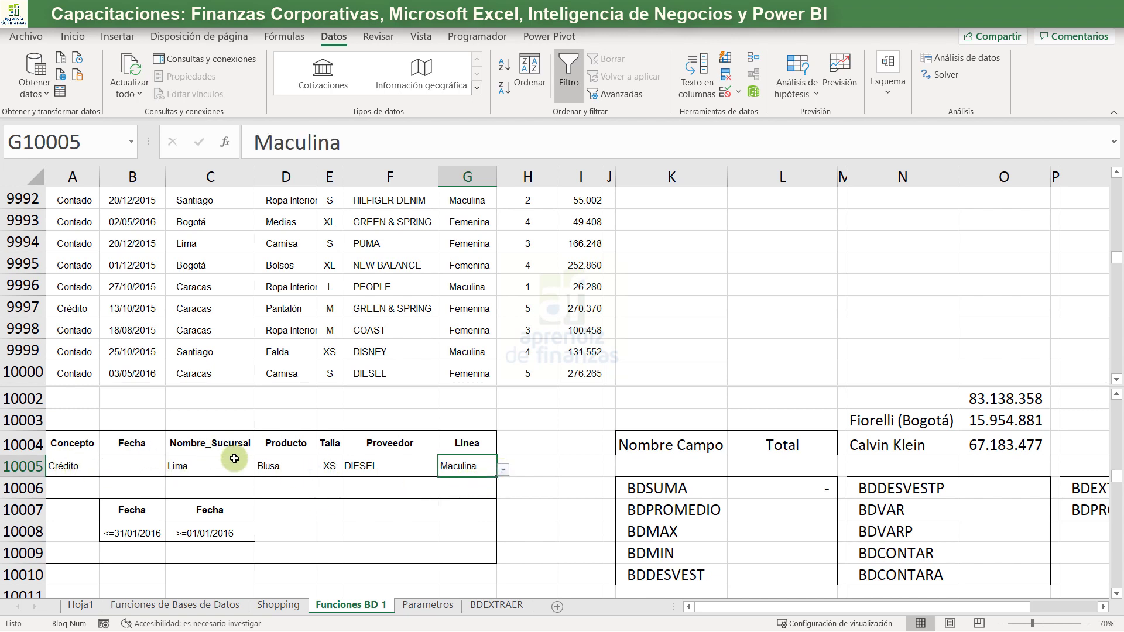
Set the Producto criterion in D10005 to Pijama and clear the Talla, Proveedor and Linea criteria in E10005:G10005
click(288, 470)
click(323, 470)
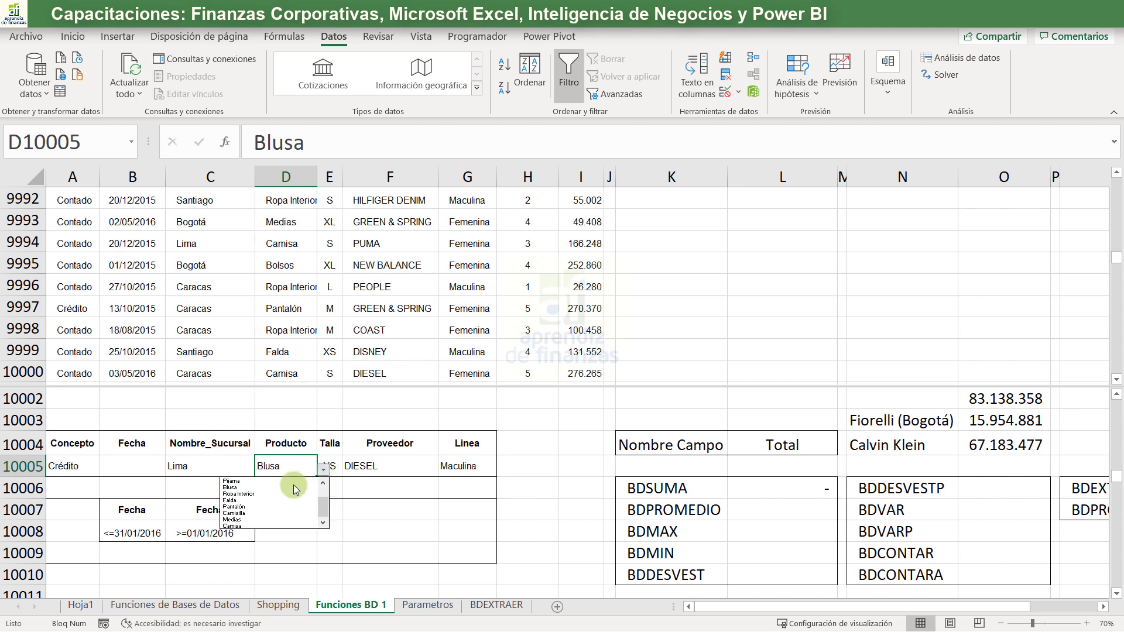
click(286, 481)
click(423, 464)
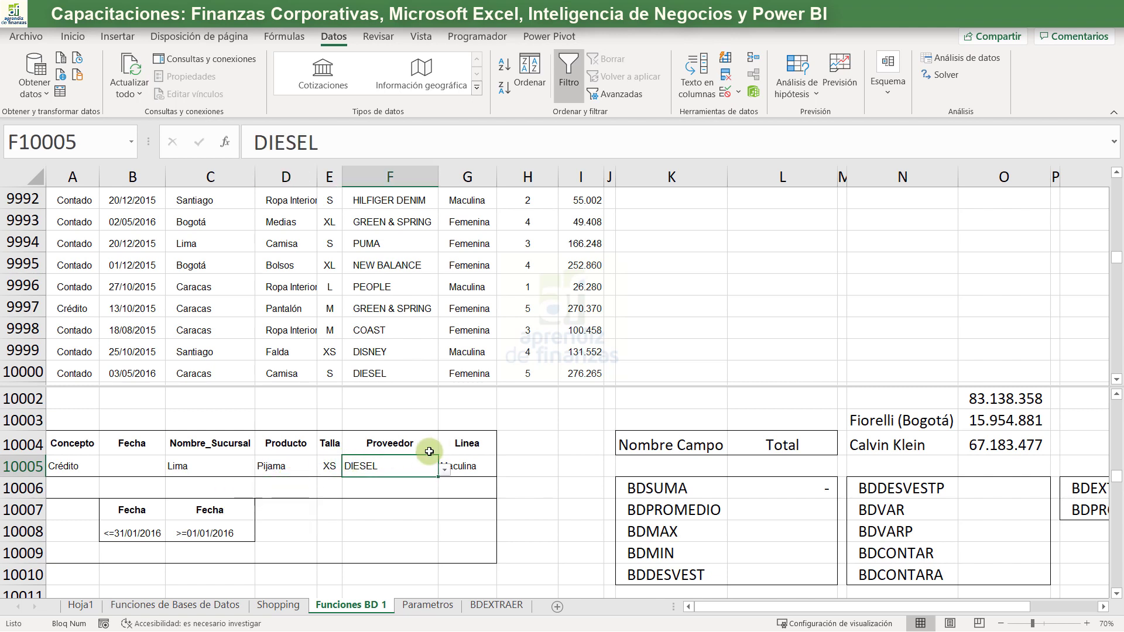
drag(474, 461, 328, 468)
key(Delete)
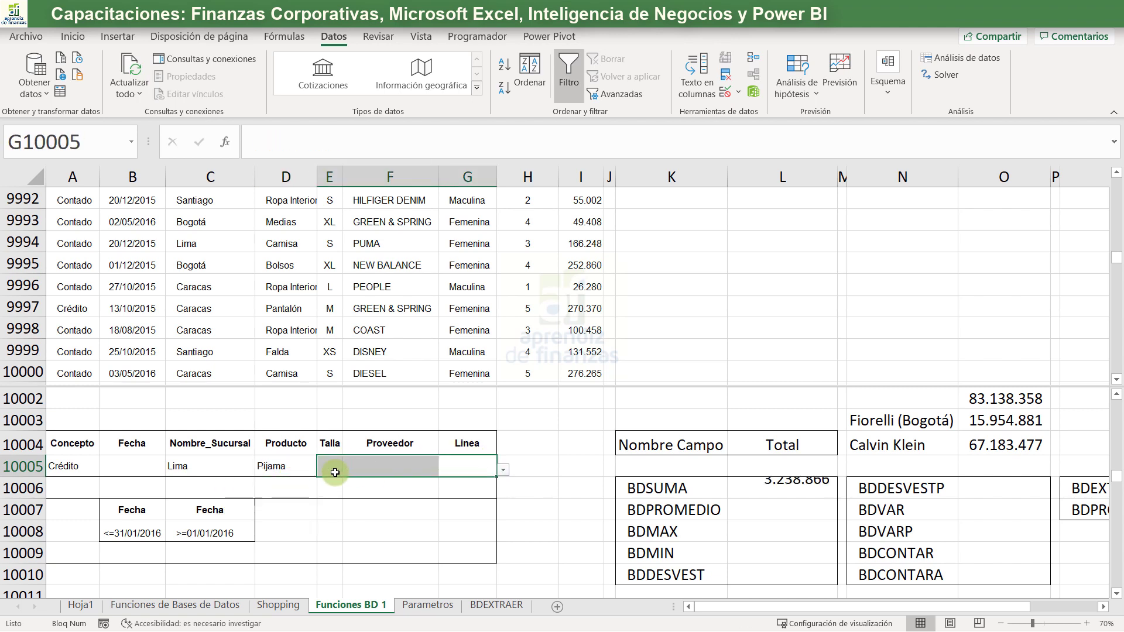
click(292, 468)
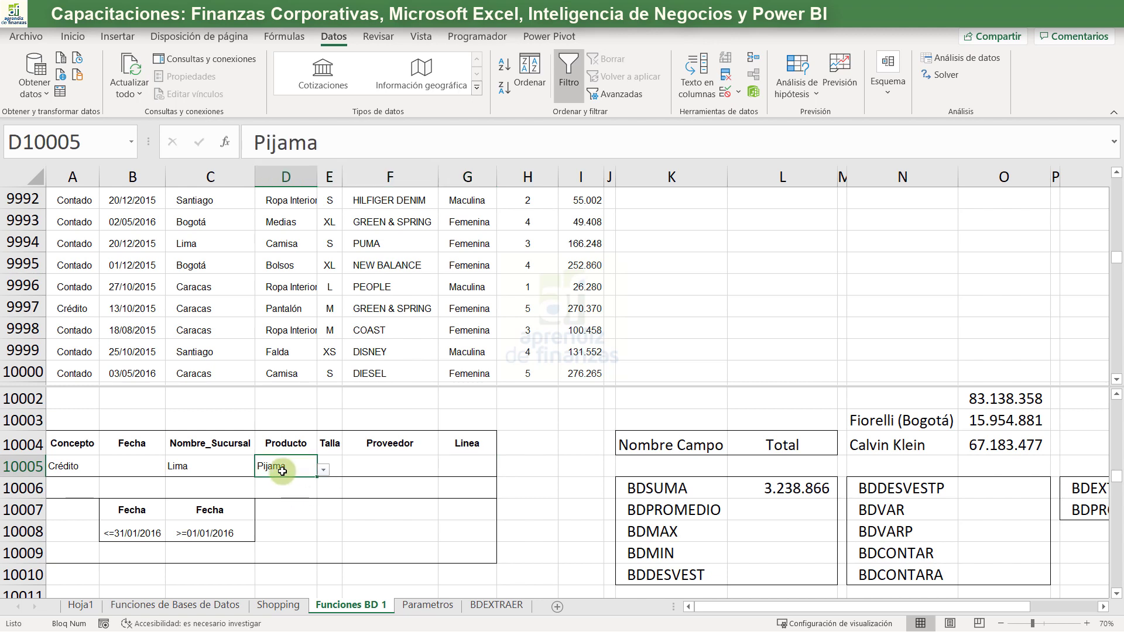
click(75, 464)
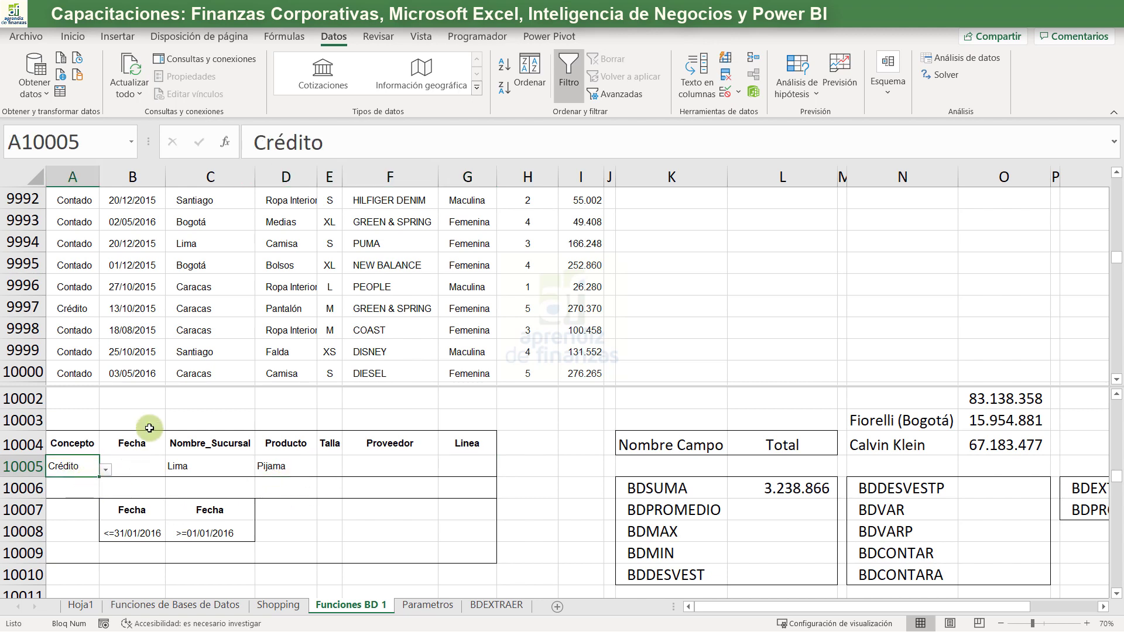
click(190, 469)
click(369, 464)
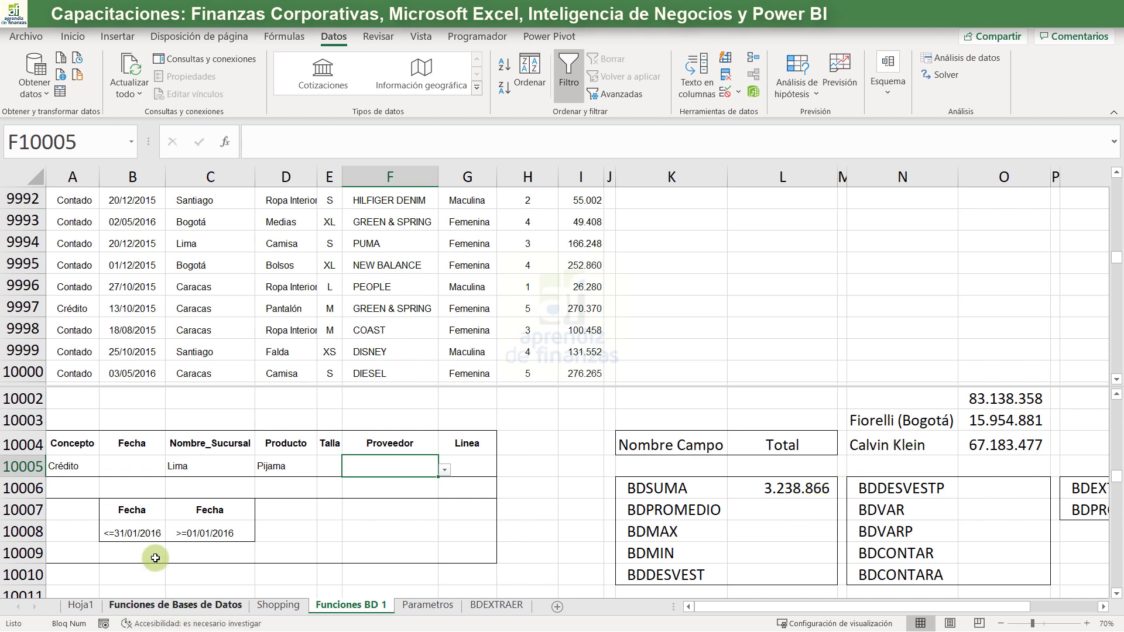
Filter the Concepto column of the sales table to show only Crédito
click(413, 303)
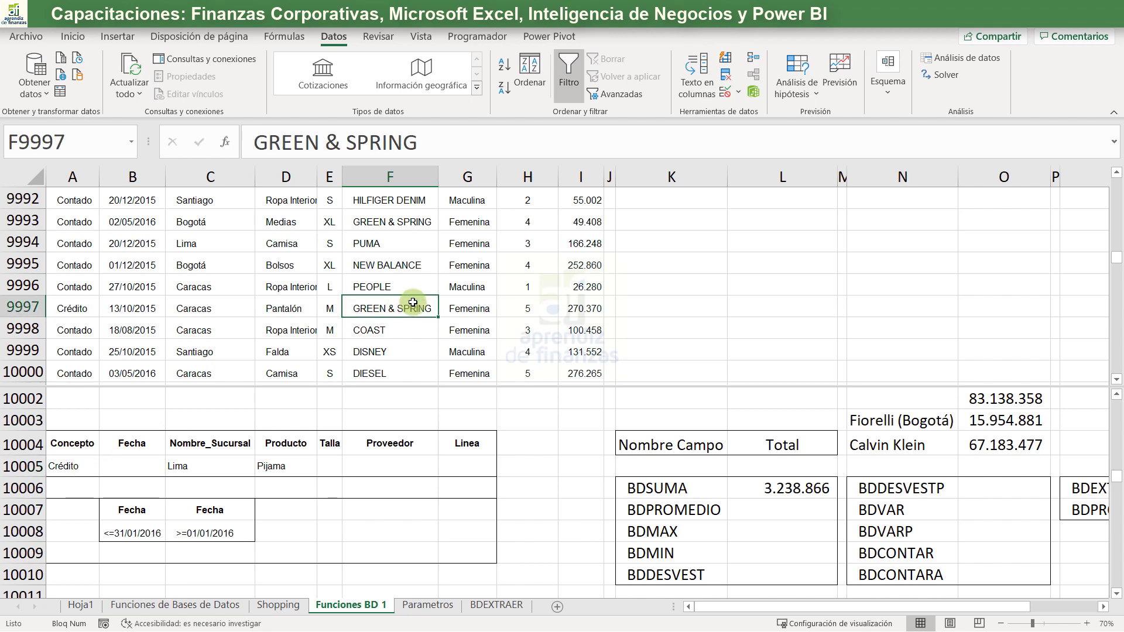
key(ctrl+Up)
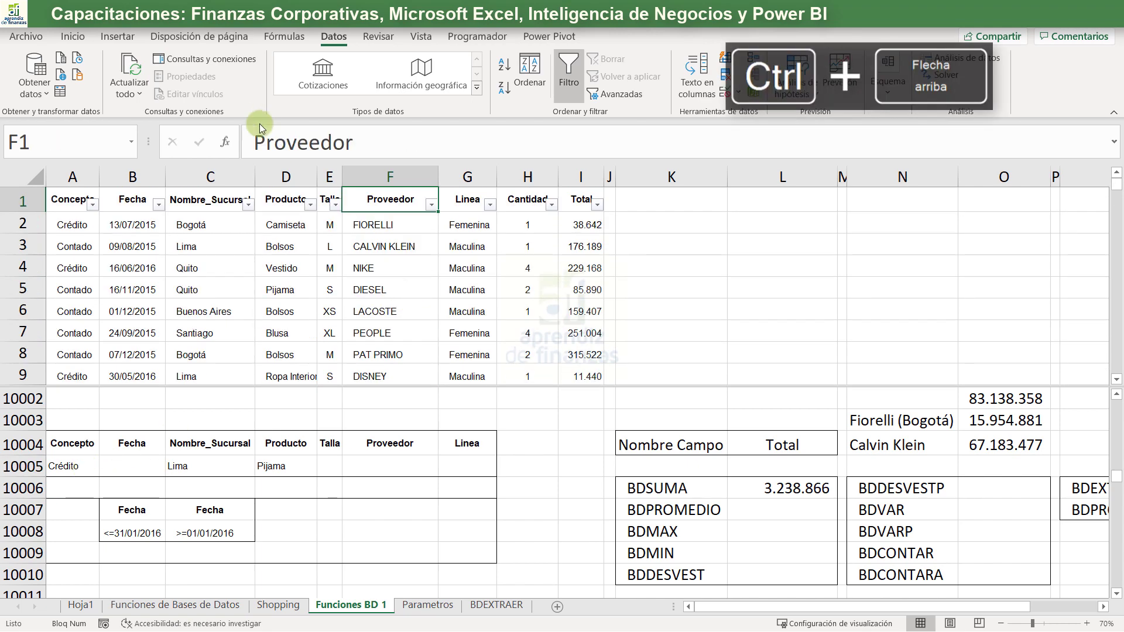
click(92, 203)
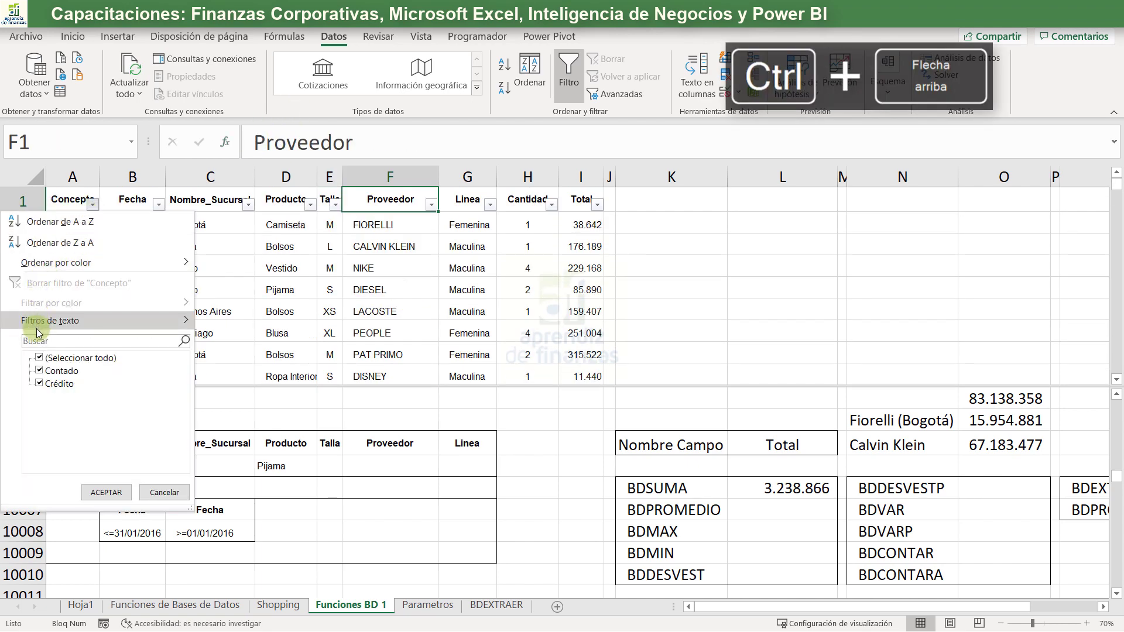
click(62, 372)
click(106, 492)
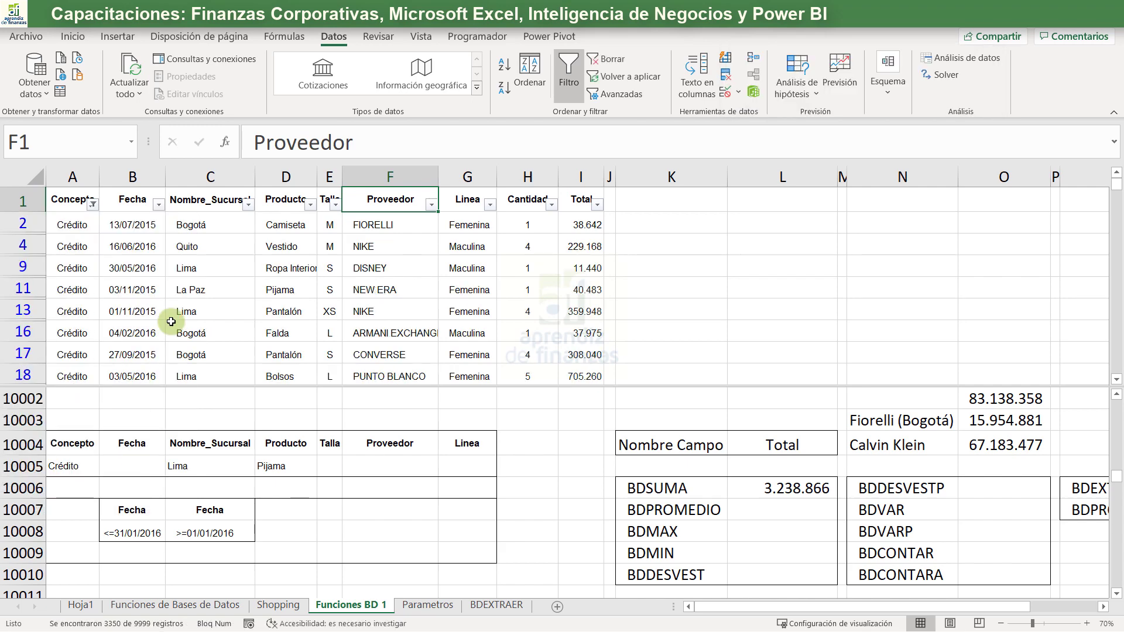
Filter the Nombre_Sucursal column of the sales table to show only Lima
click(248, 204)
click(140, 358)
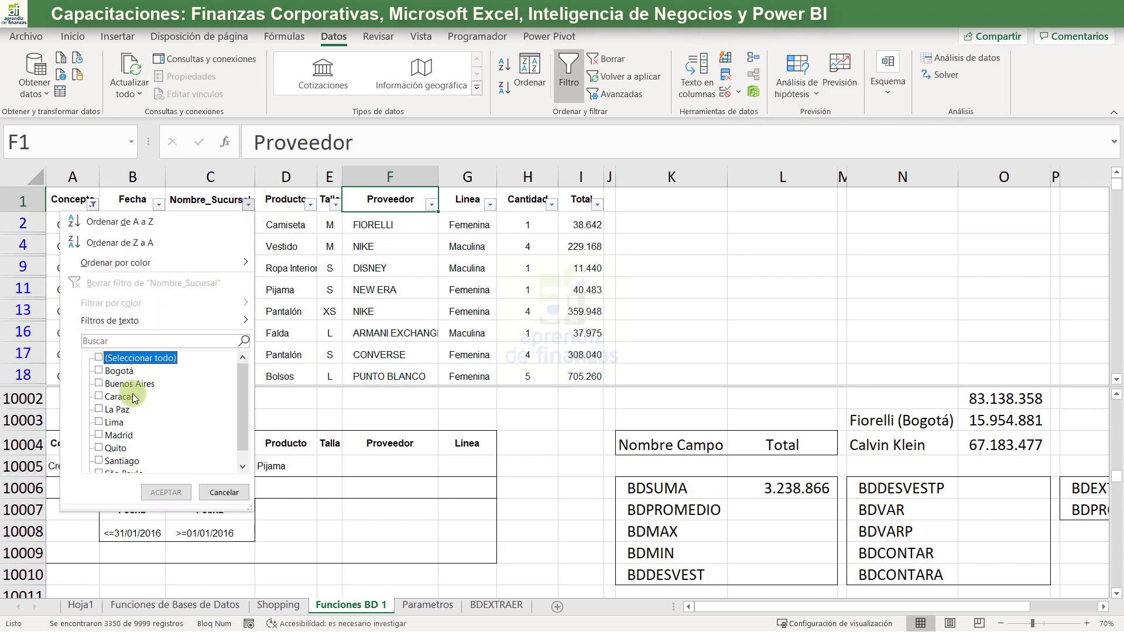
click(136, 424)
click(166, 492)
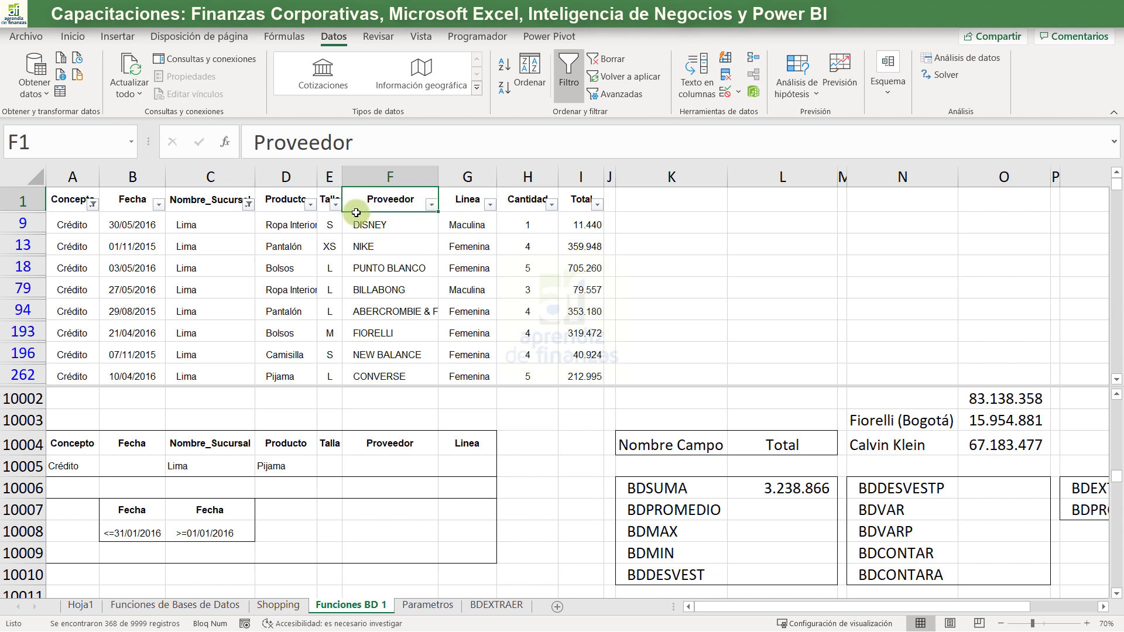
Filter the Producto column of the sales table to show only Pijama
click(310, 205)
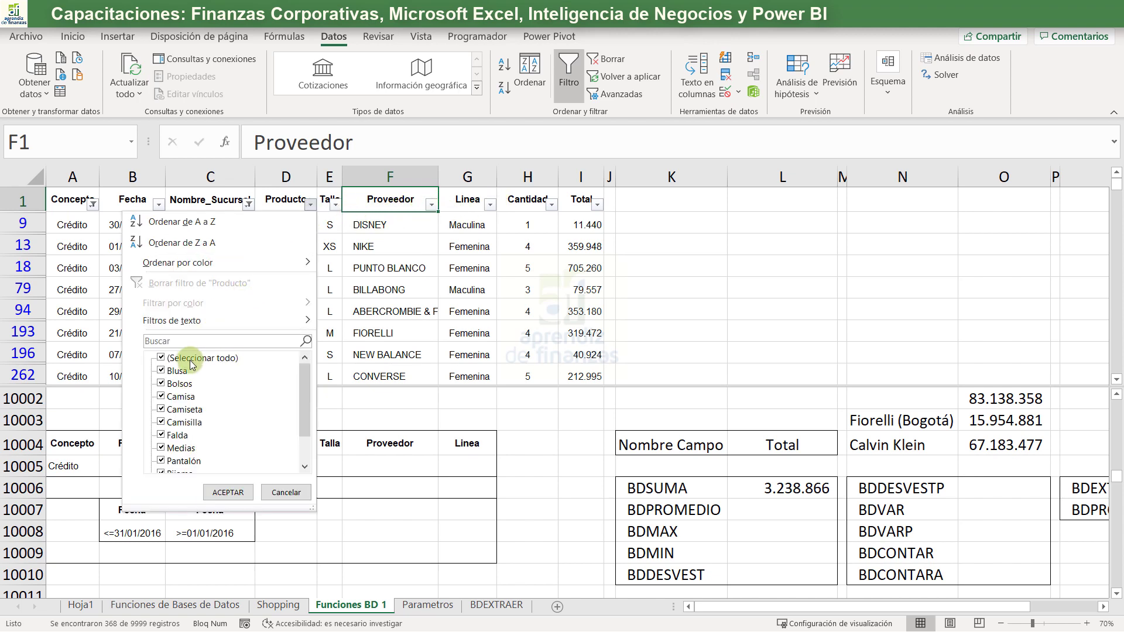
click(161, 358)
scroll(181, 436, down, 1)
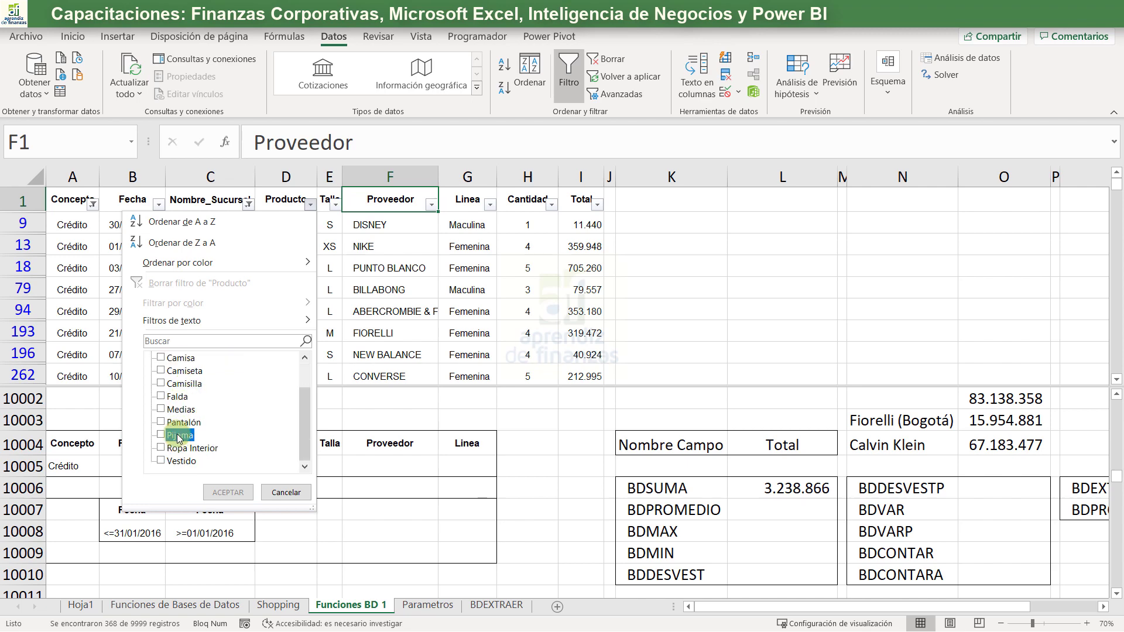
click(178, 436)
click(223, 491)
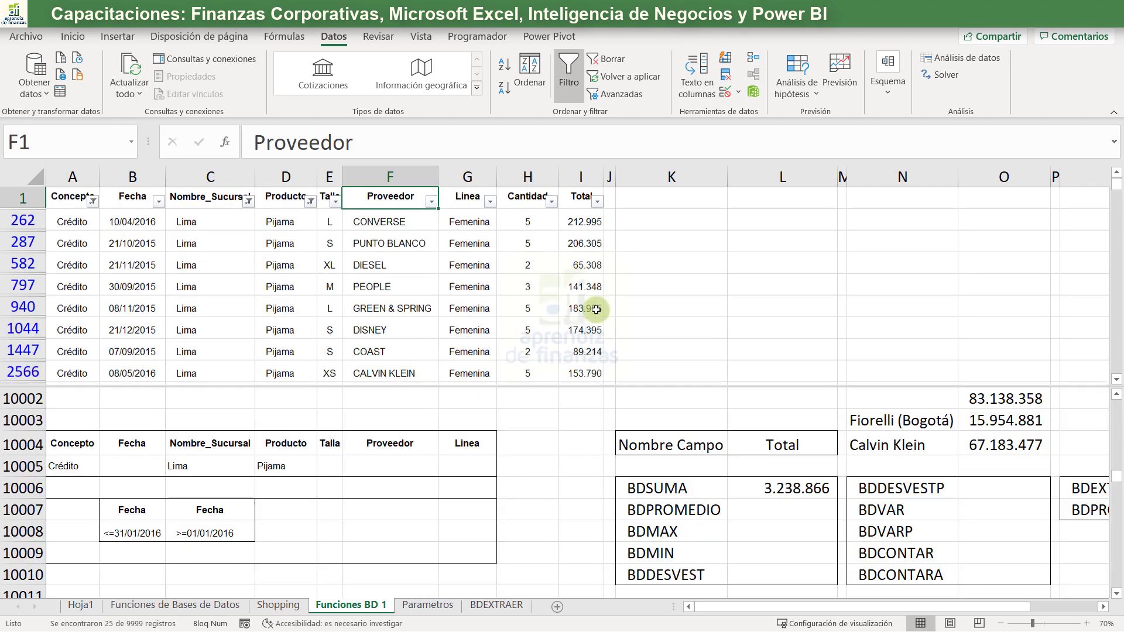
Select all the filtered values in the Total column to compare their sum with the BDSUMA result
scroll(596, 309, down, 1)
click(591, 301)
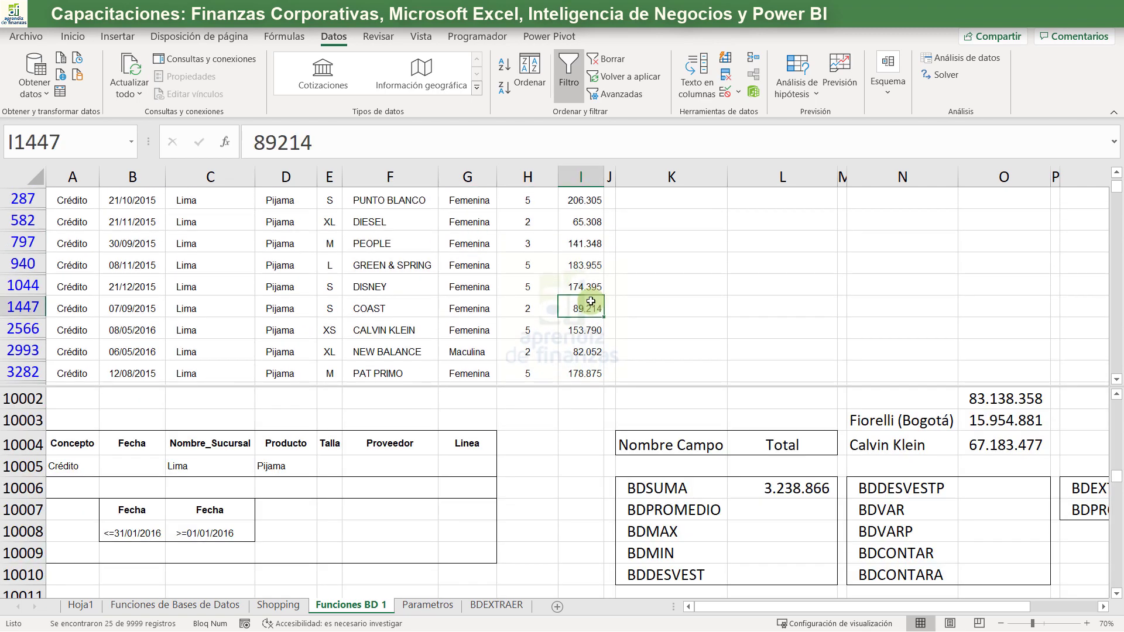
key(ctrl+Up)
key(Down)
key(ctrl+shift+Down)
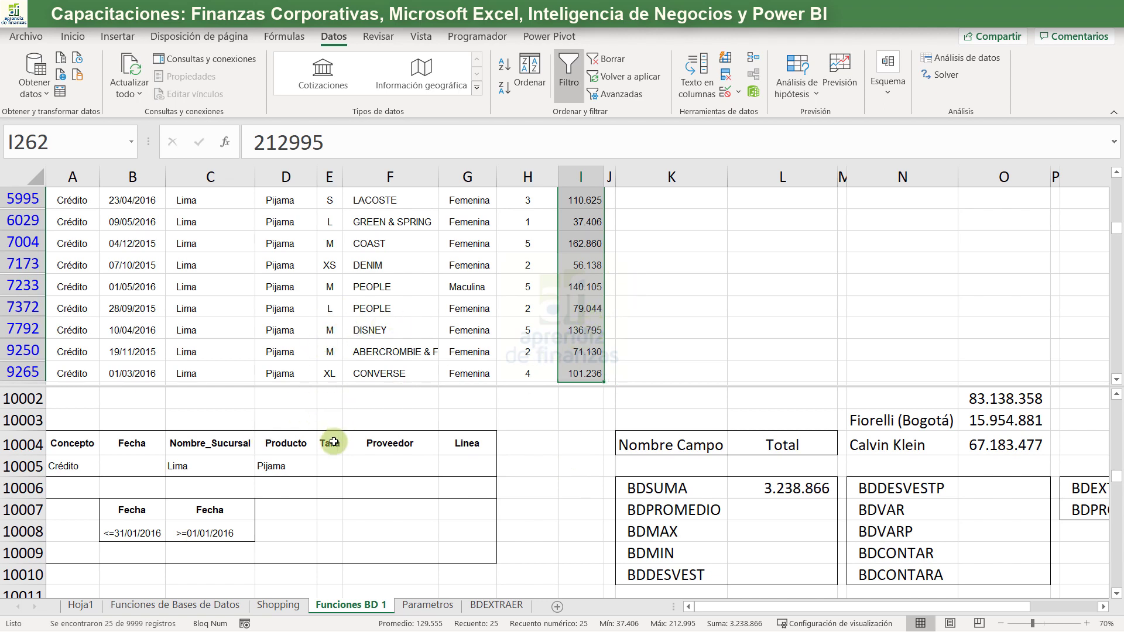
Set the Talla criterion in the criteria row to M
click(339, 469)
click(349, 472)
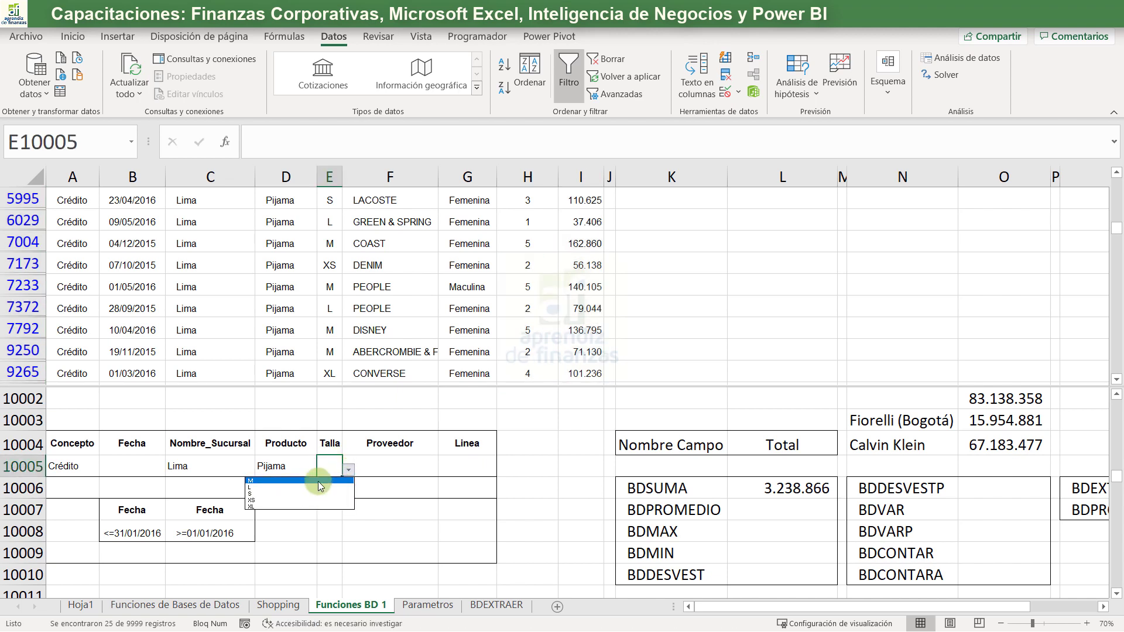
click(318, 481)
Set the Proveedor criterion in the criteria row to DISNEY from its list of suppliers
click(396, 466)
click(446, 466)
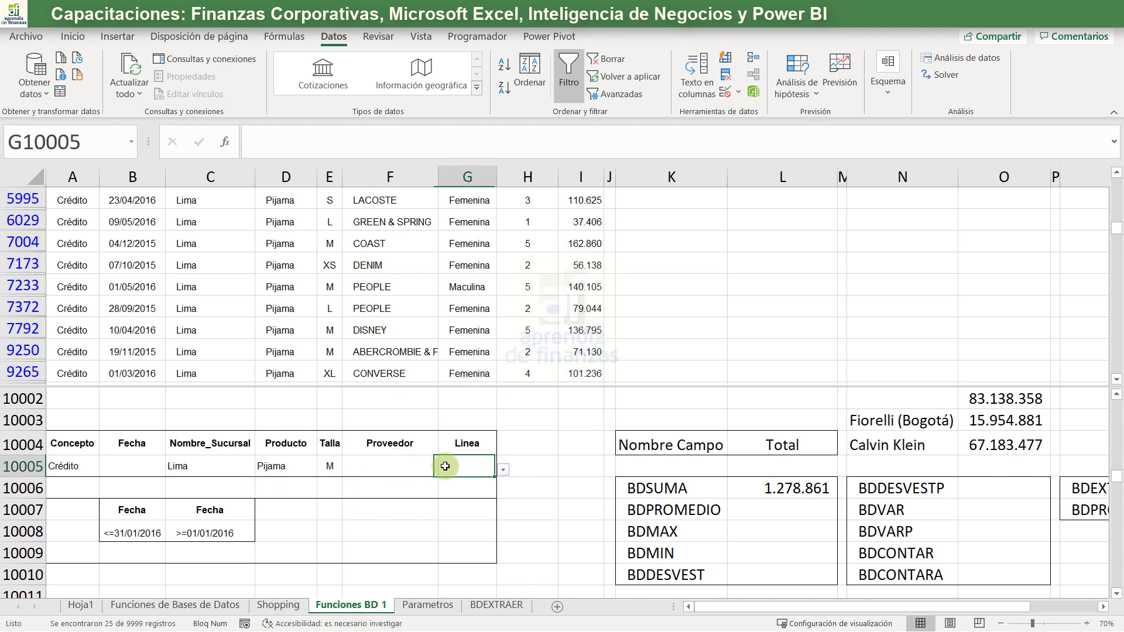
drag(429, 479, 434, 473)
click(432, 468)
click(445, 469)
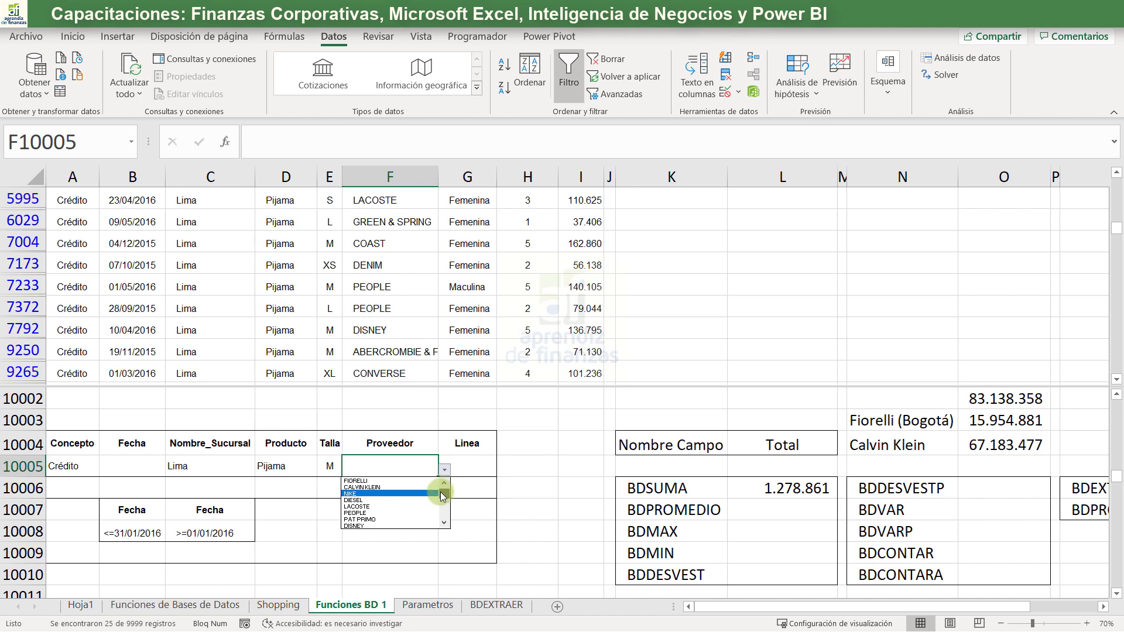
scroll(435, 520, down, 2)
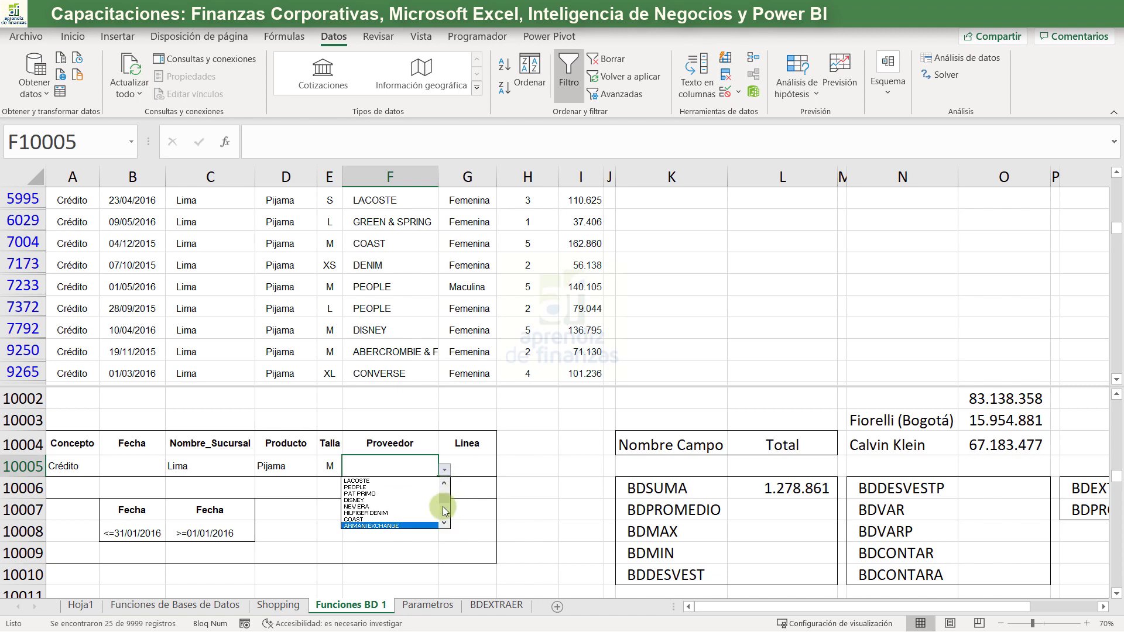
scroll(440, 508, down, 3)
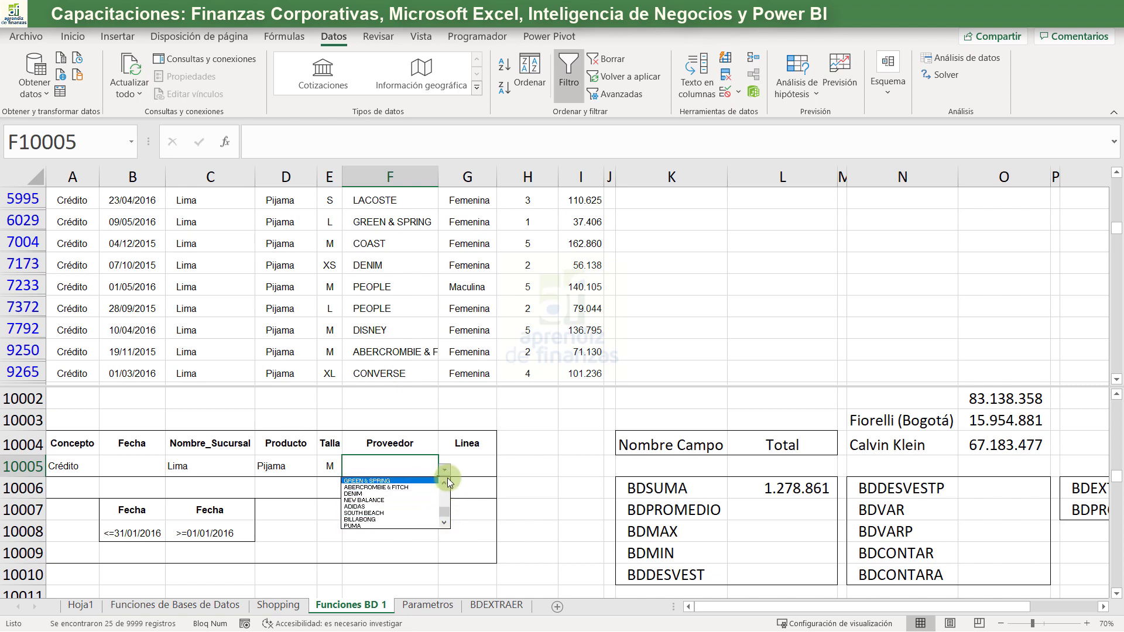
scroll(441, 487, up, 3)
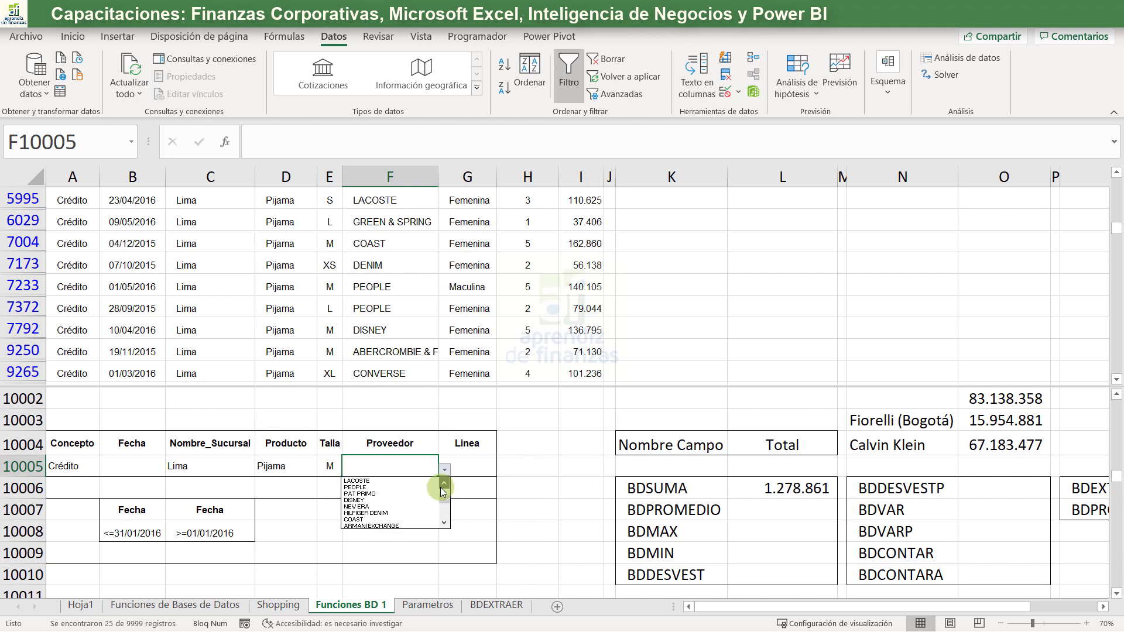
click(376, 499)
Set the Linea criterion in the criteria row to Femenina
click(469, 462)
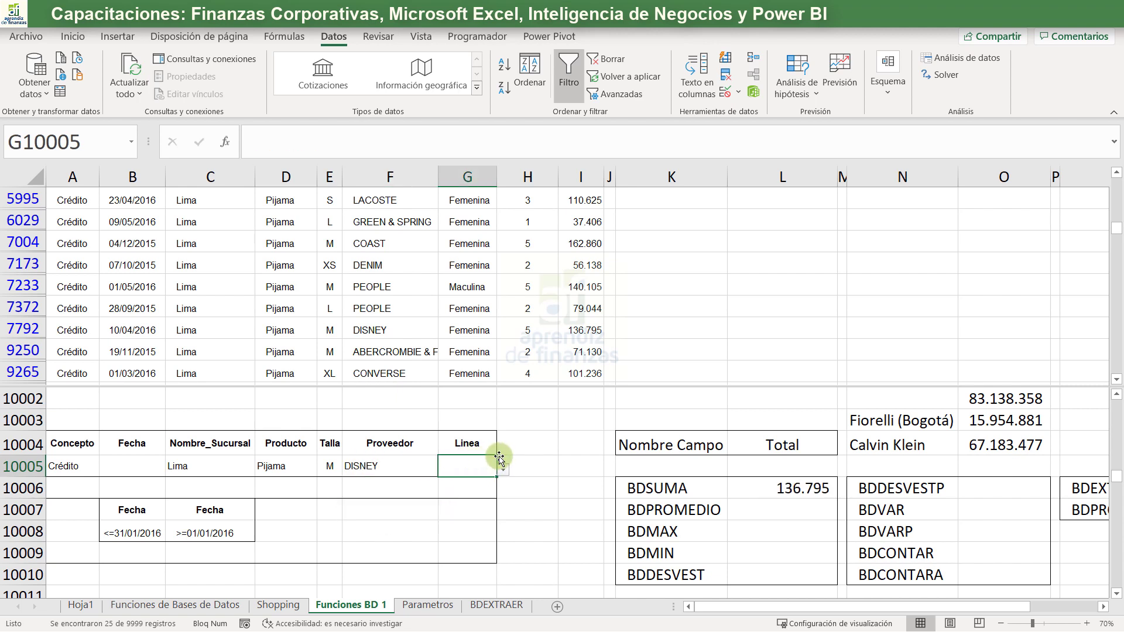
click(503, 470)
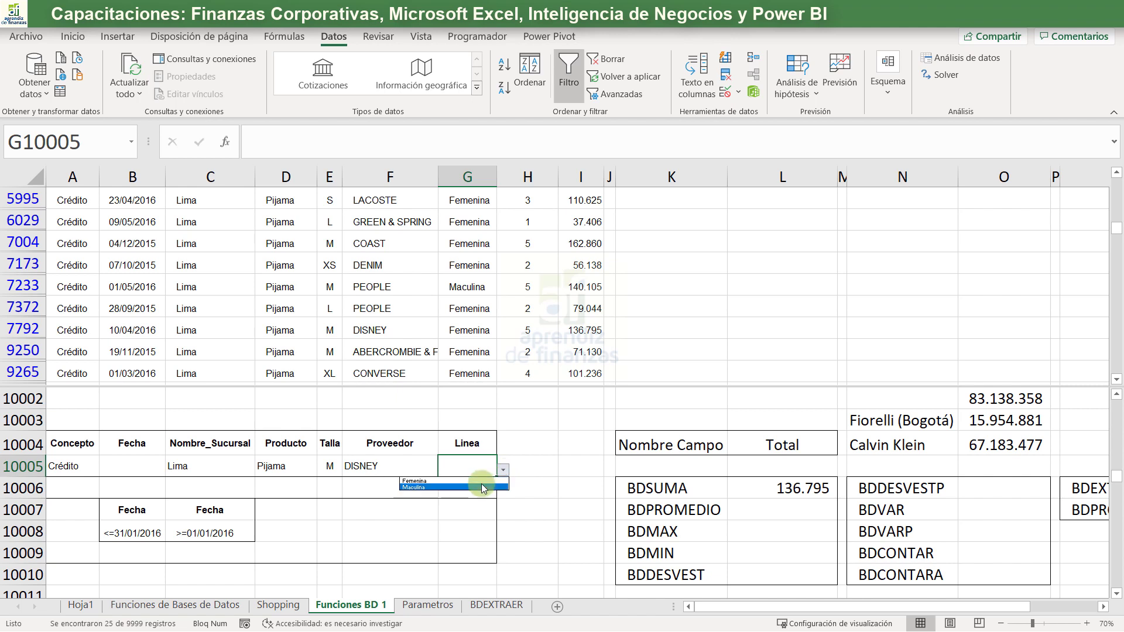
click(477, 481)
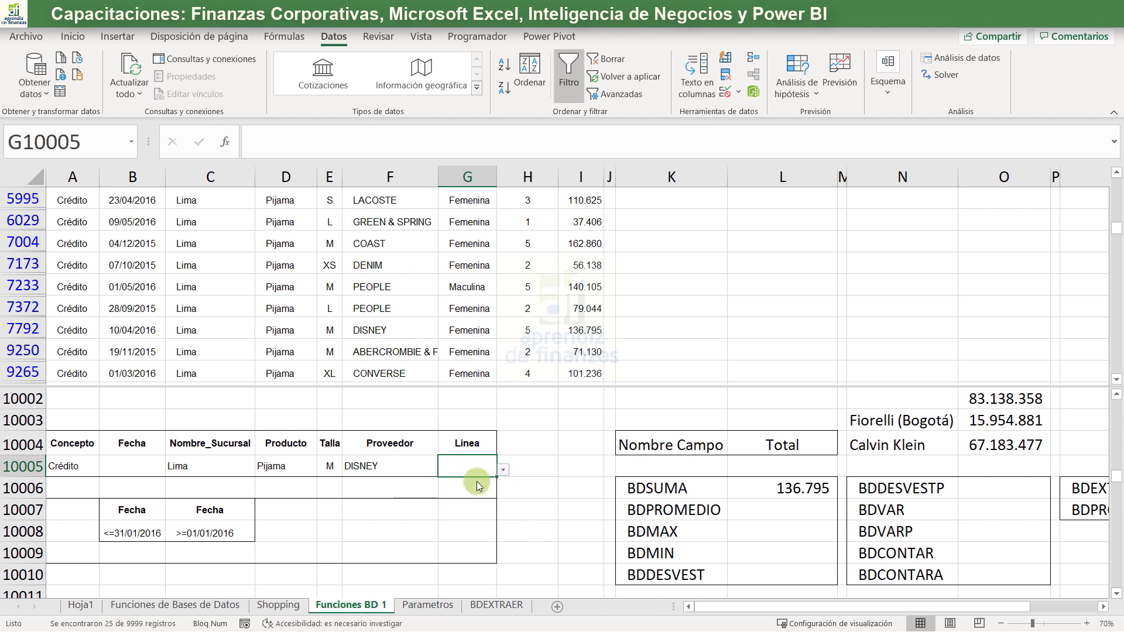
Check the Total value of the filtered DISNEY row against the BDSUMA result
click(808, 479)
drag(619, 438, 617, 396)
click(598, 334)
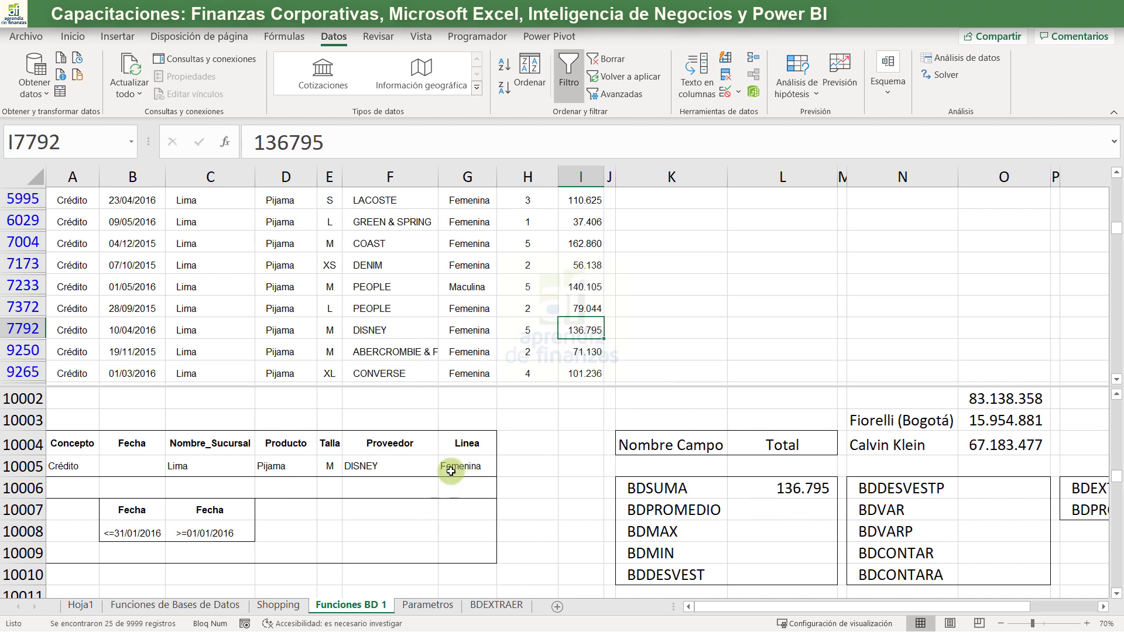
Clear the Proveedor, Linea and Talla criteria, keeping only Crédito, Lima and Pijama in the criteria row
click(413, 471)
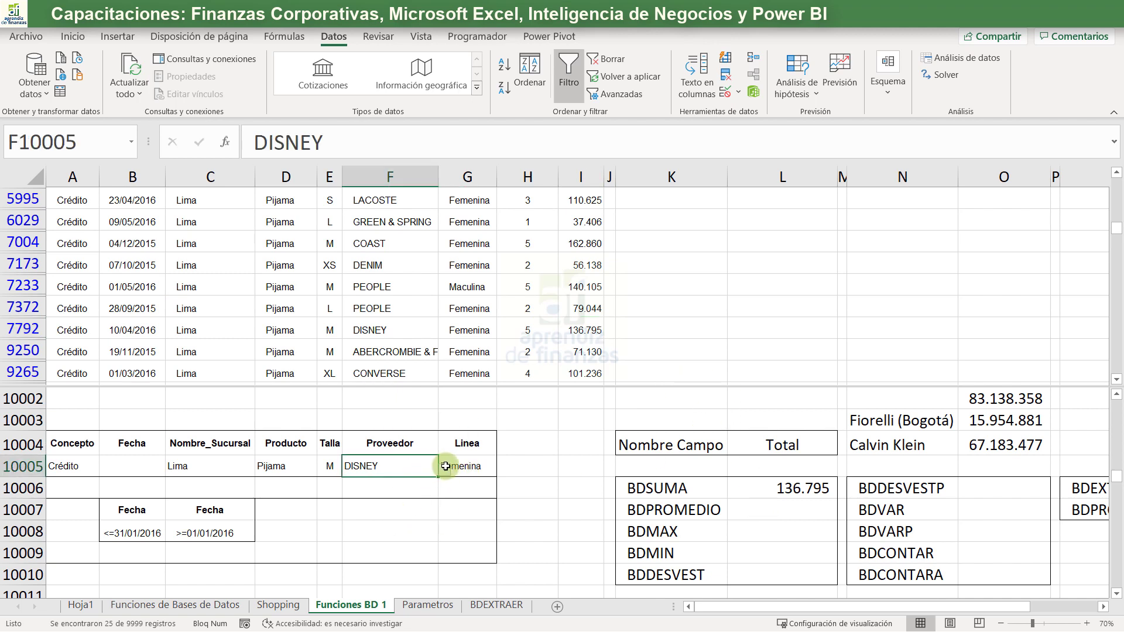
key(Delete)
key(Right)
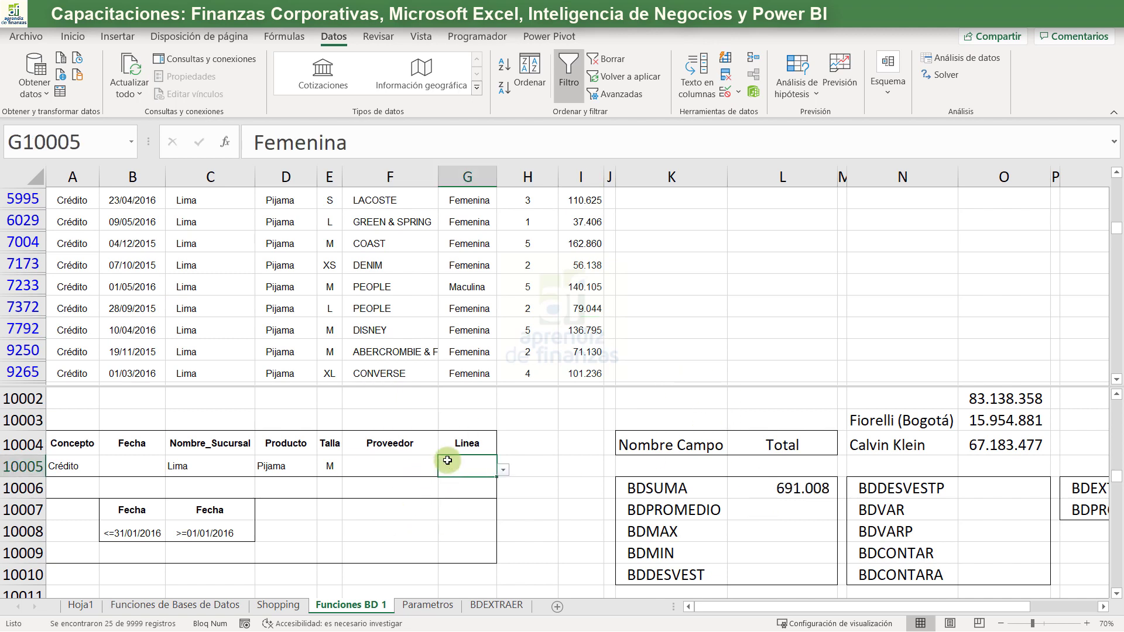
key(Delete)
key(Left)
key(Left)
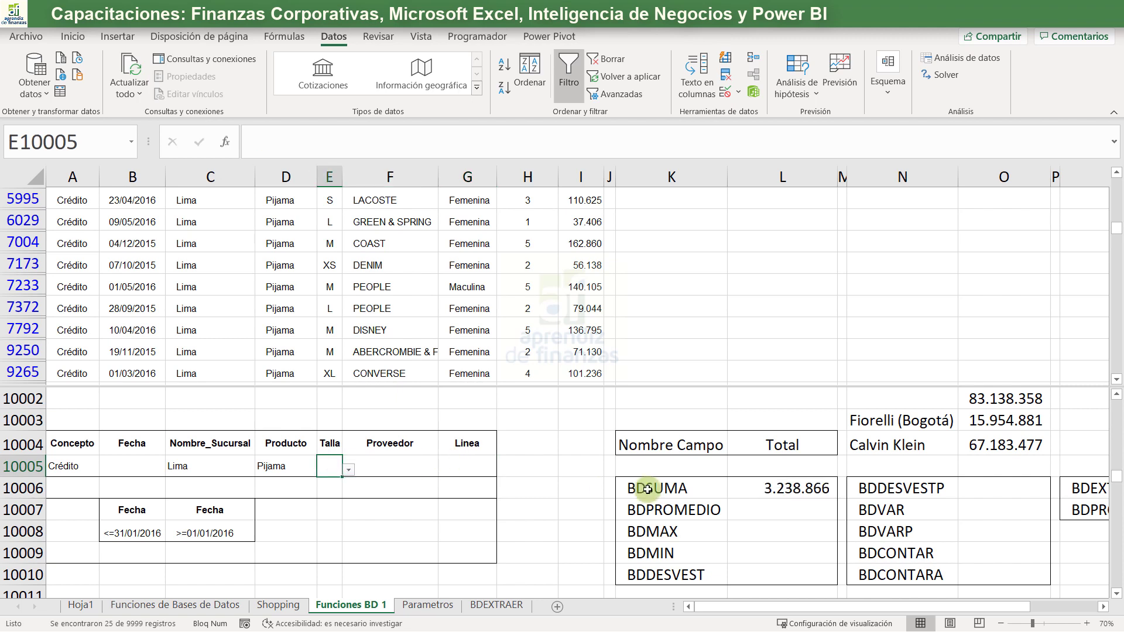
Change the Nombre Campo selection in L10004 to Cantidad
click(772, 508)
click(803, 447)
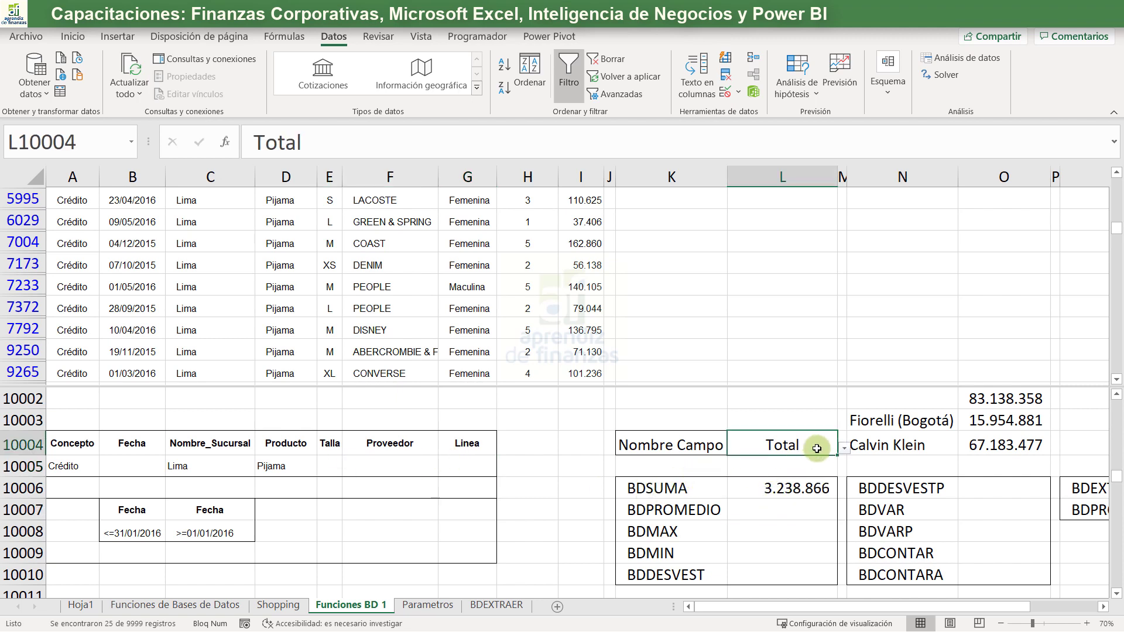
click(841, 446)
click(831, 454)
click(844, 447)
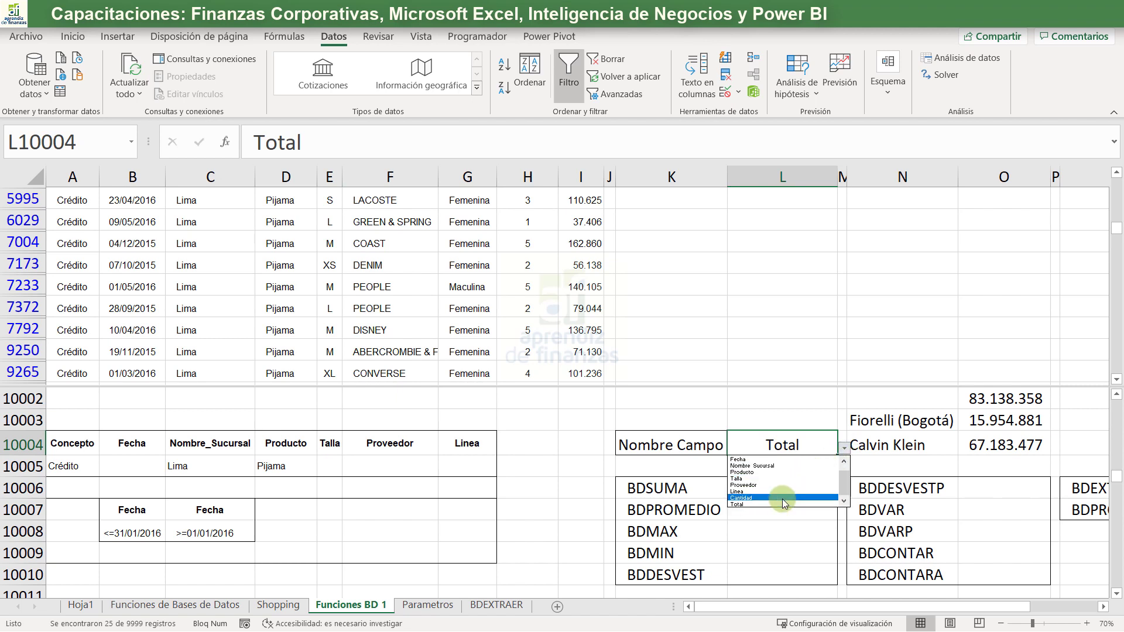
click(782, 499)
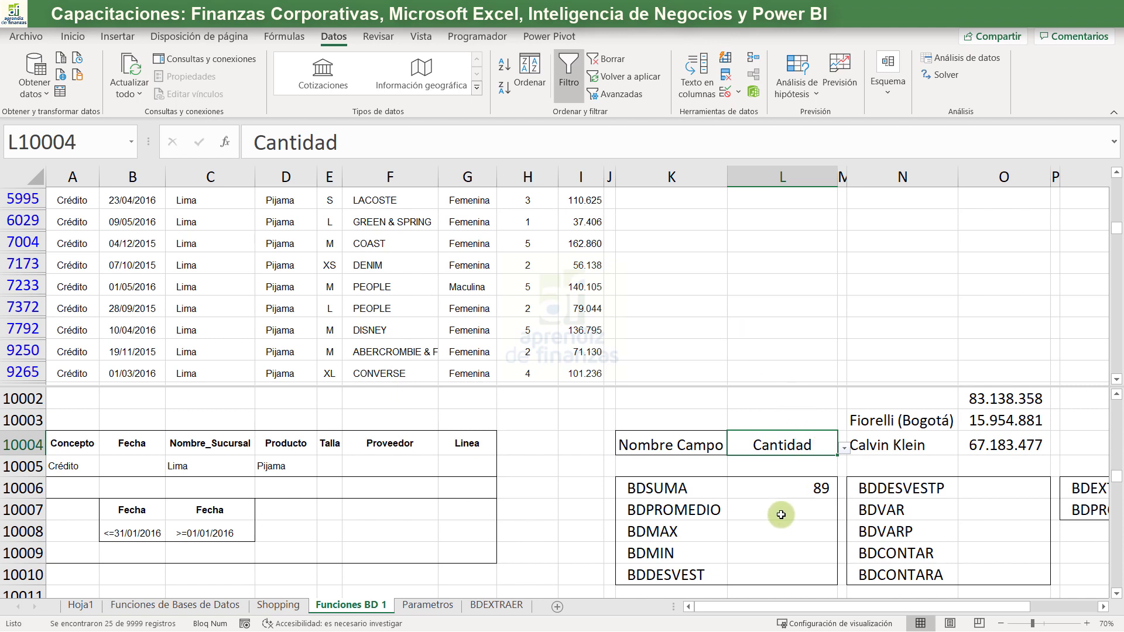
Clear all the filters from the sales table so every record is shown again
click(782, 516)
click(330, 240)
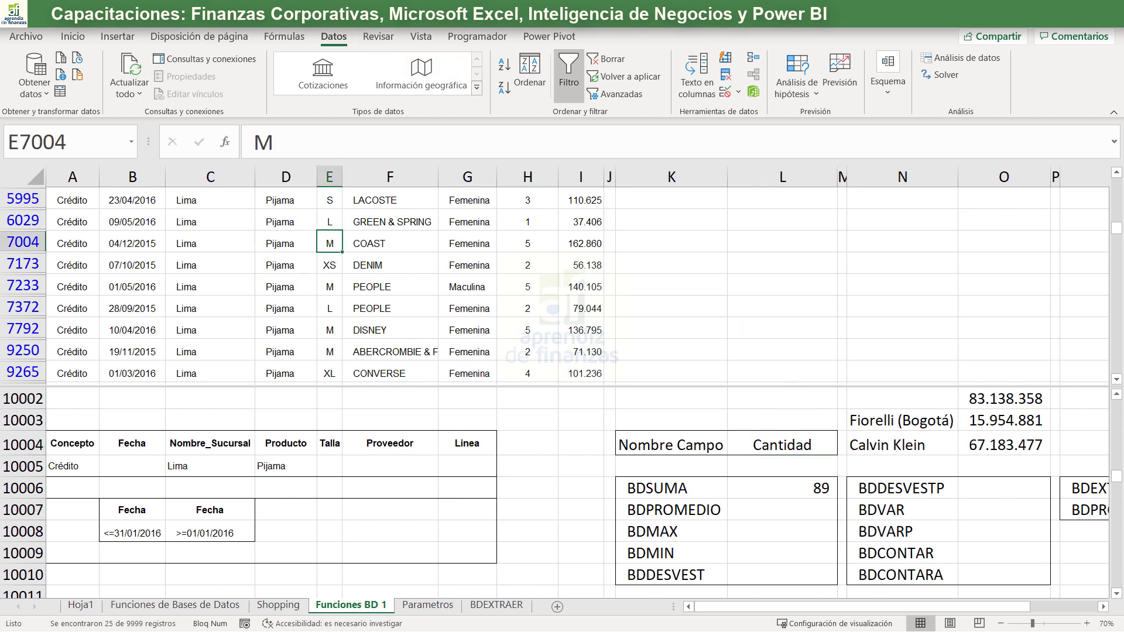
click(608, 59)
click(422, 220)
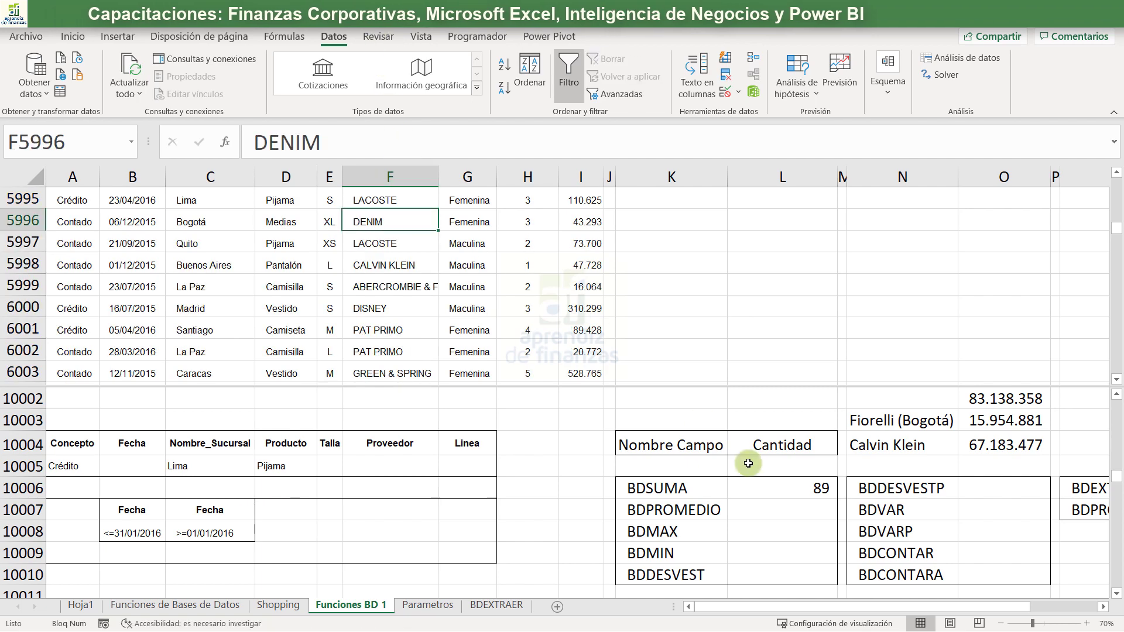
Start a BDPROMEDIO formula in L10007, beside the BDPROMEDIO label
click(774, 506)
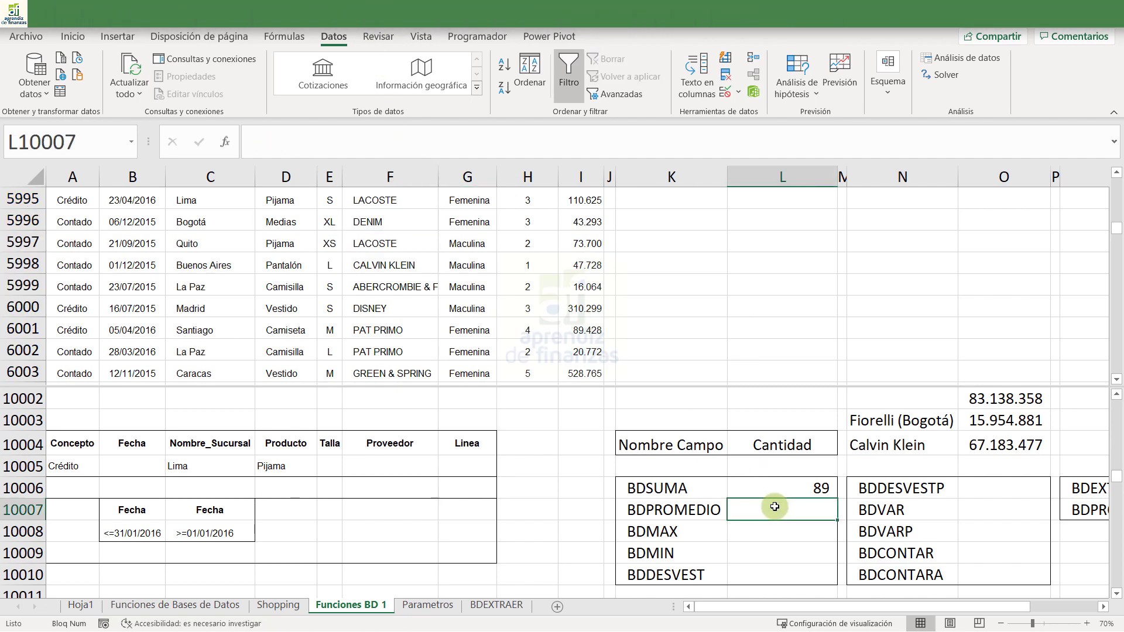
text(+)
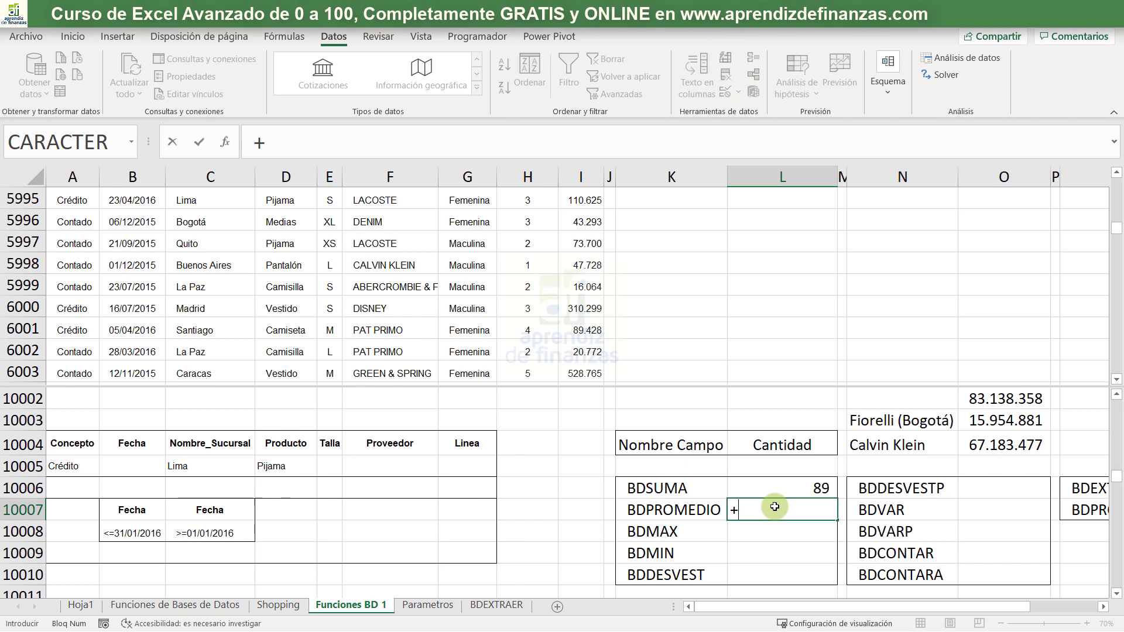
text(bs)
key(BackSpace)
text(d)
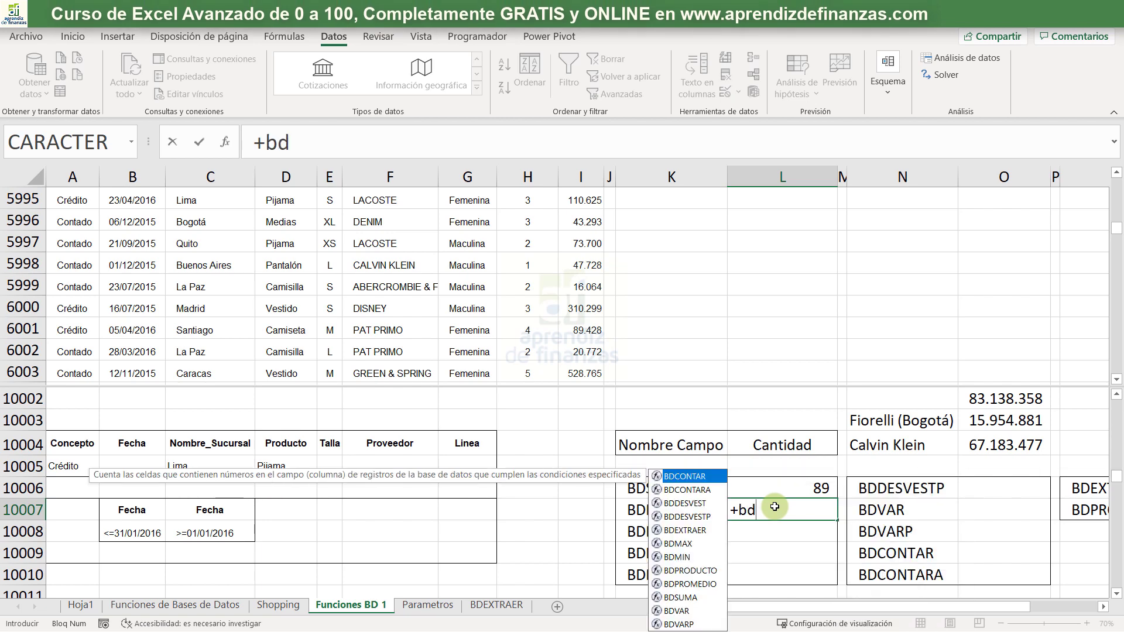
key(Down)
key(Down)
key(Down)
key(Down)
key(Down)
key(Down)
key(Down)
key(Down)
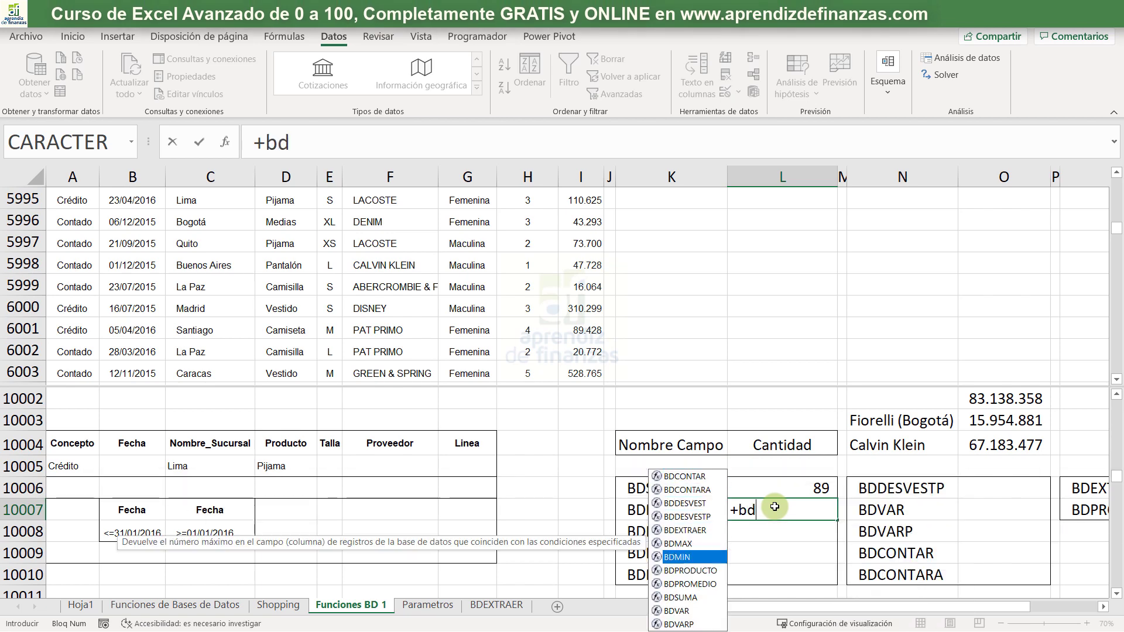
key(Tab)
Use the whole sales table with its headers, A1:I10000, as the database argument of the BDPROMEDIO formula
key(Up)
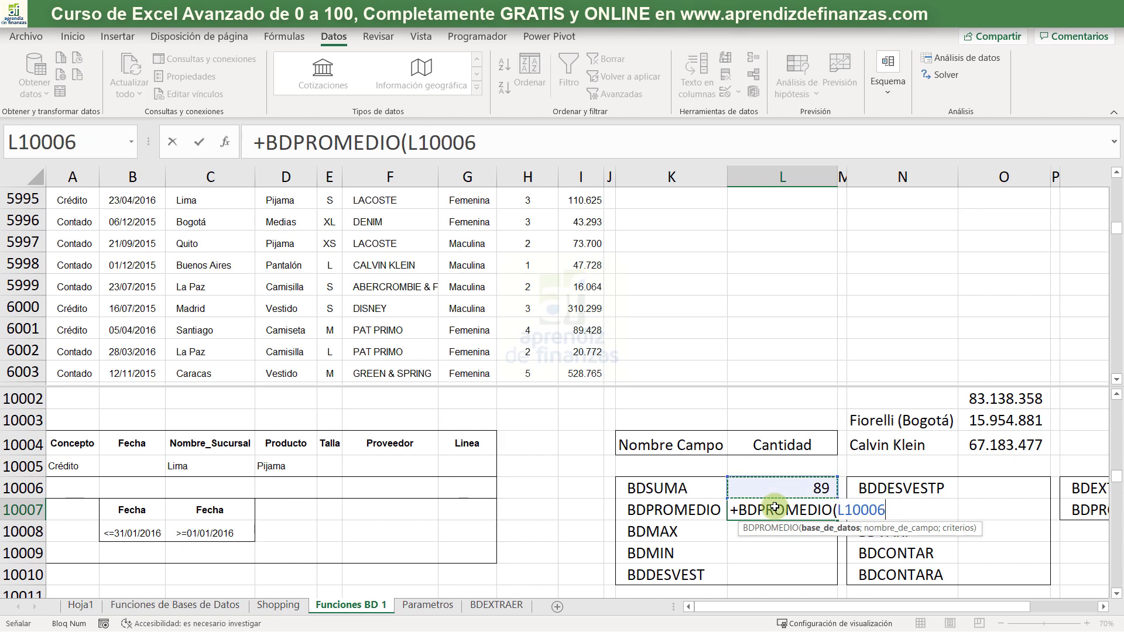
key(ctrl+Up)
key(ctrl+Up)
key(ctrl+Left)
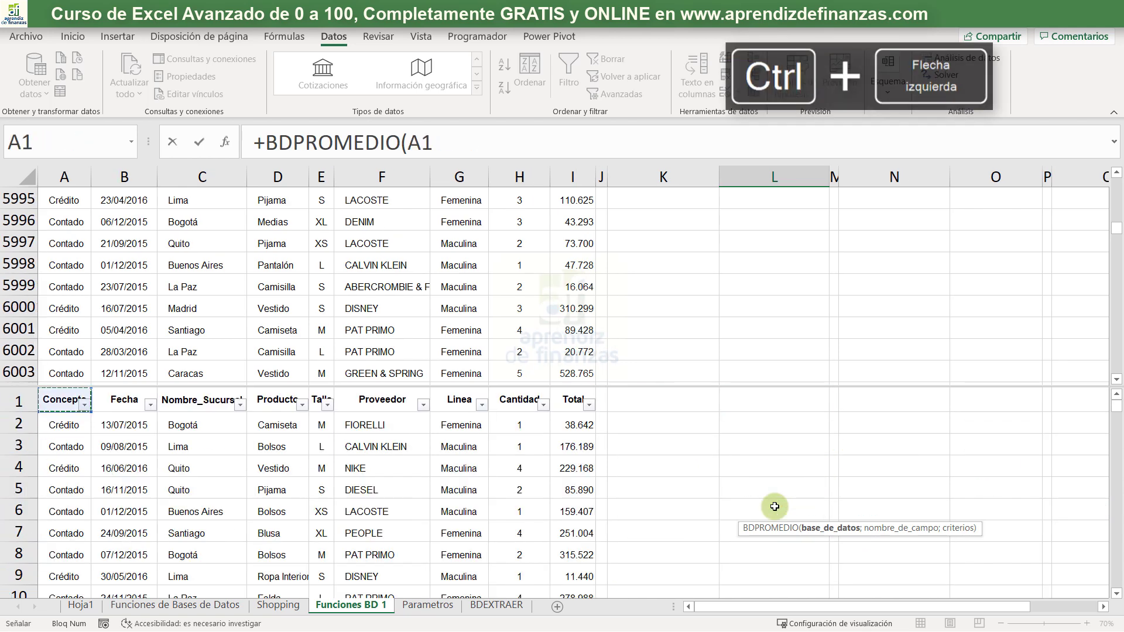
key(ctrl+shift+Right)
key(ctrl+shift+Down)
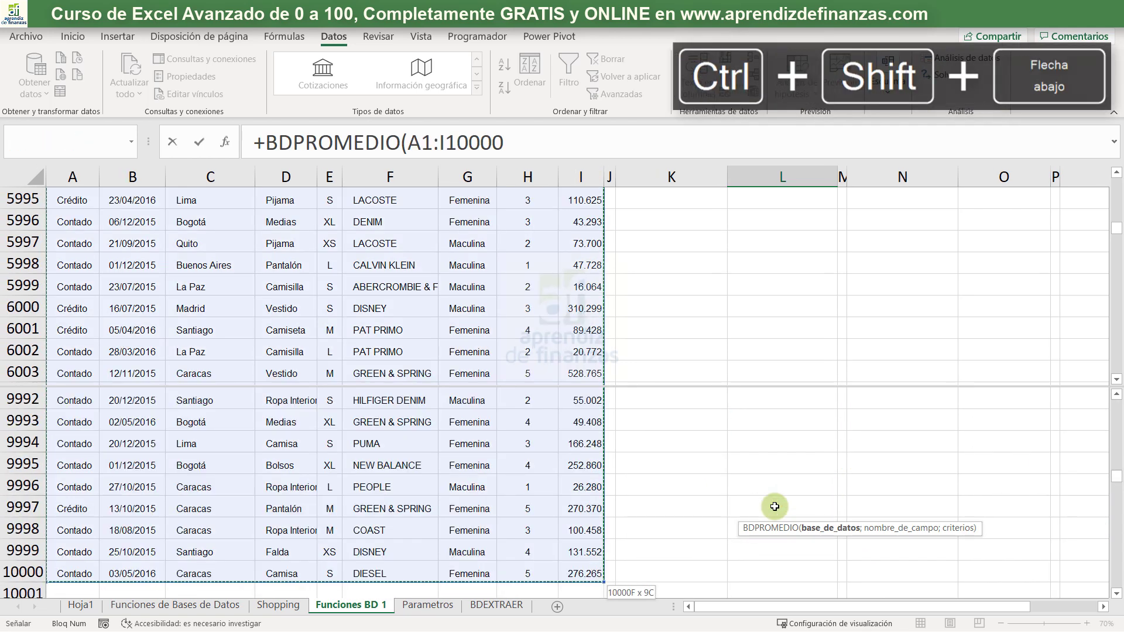
key(shift+Up)
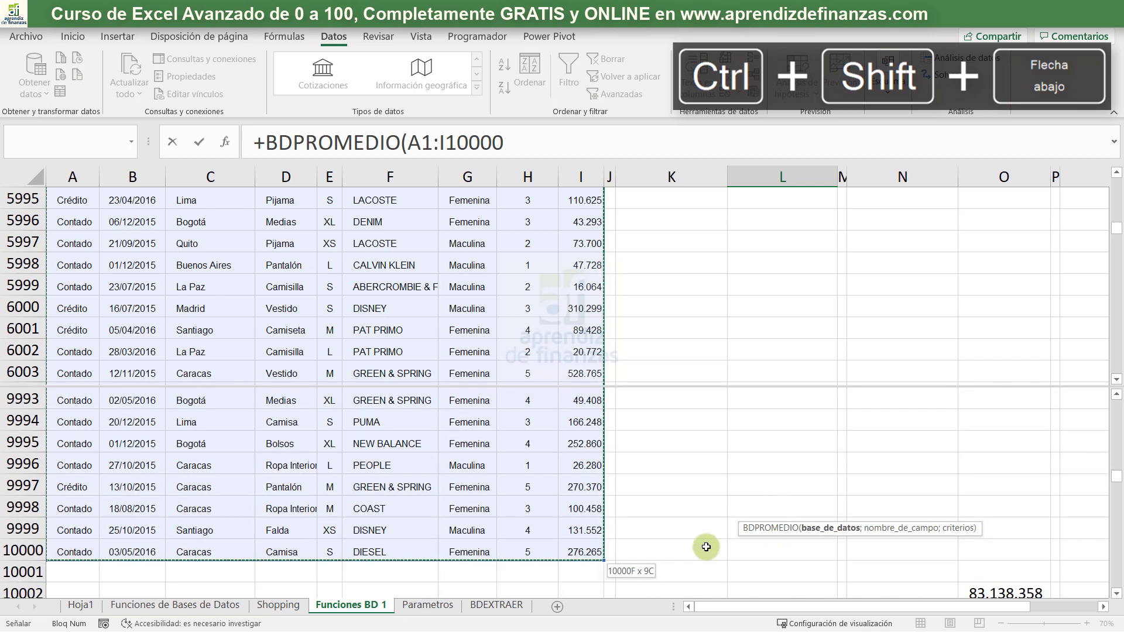
scroll(696, 542, down, 1)
scroll(696, 542, down, 3)
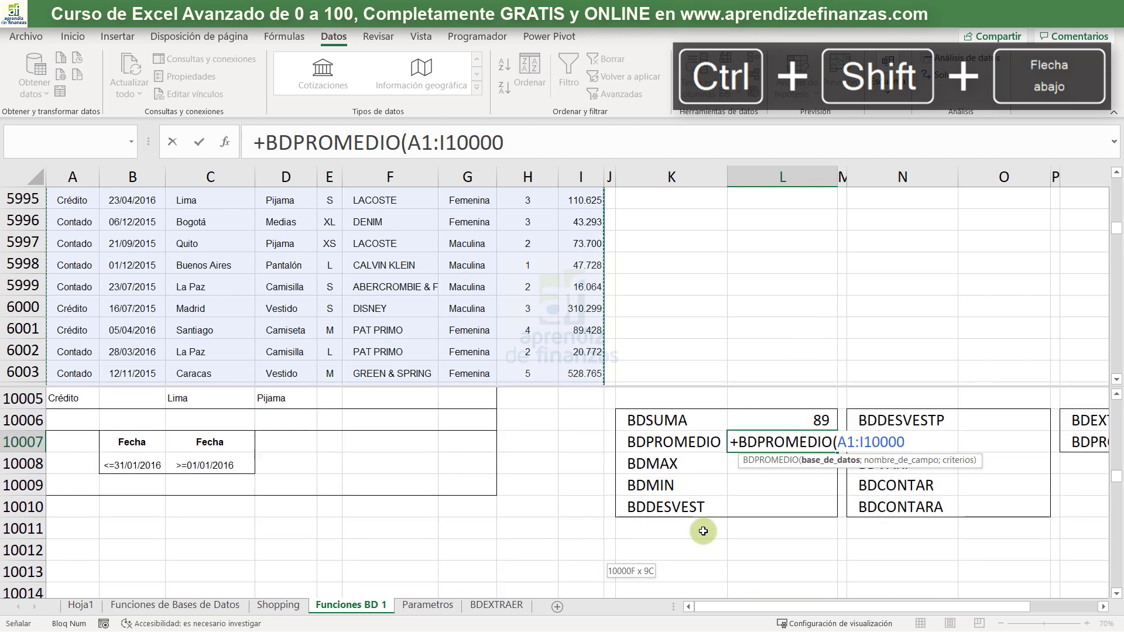
Complete the BDPROMEDIO formula with L10004 as the field name and A10004:G10005 as the criteria
text(;)
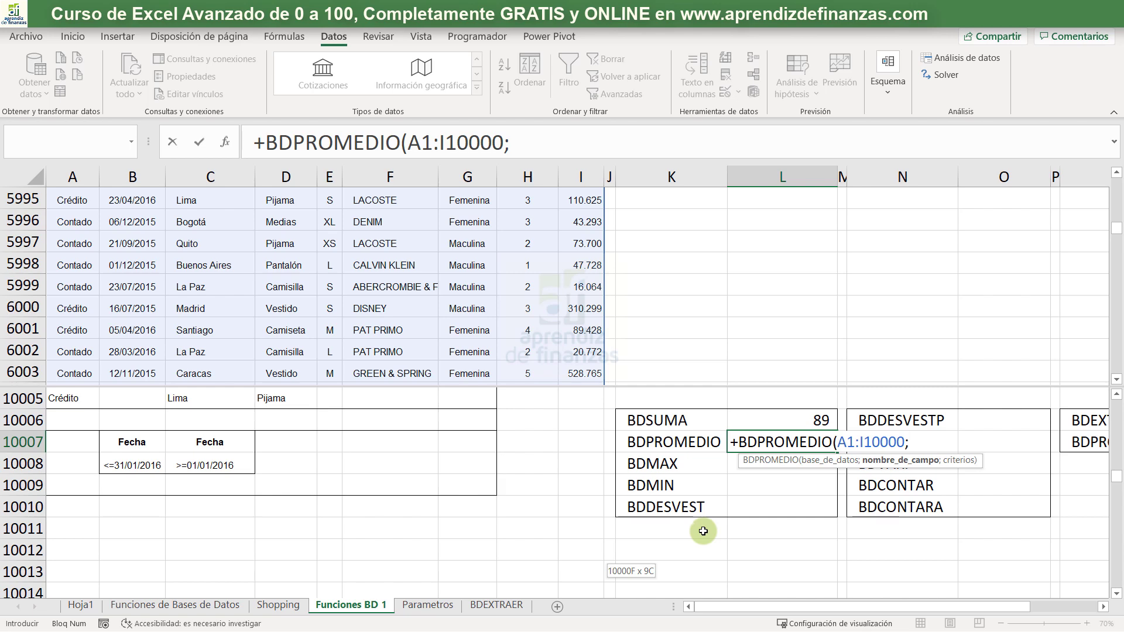
scroll(703, 531, up, 1)
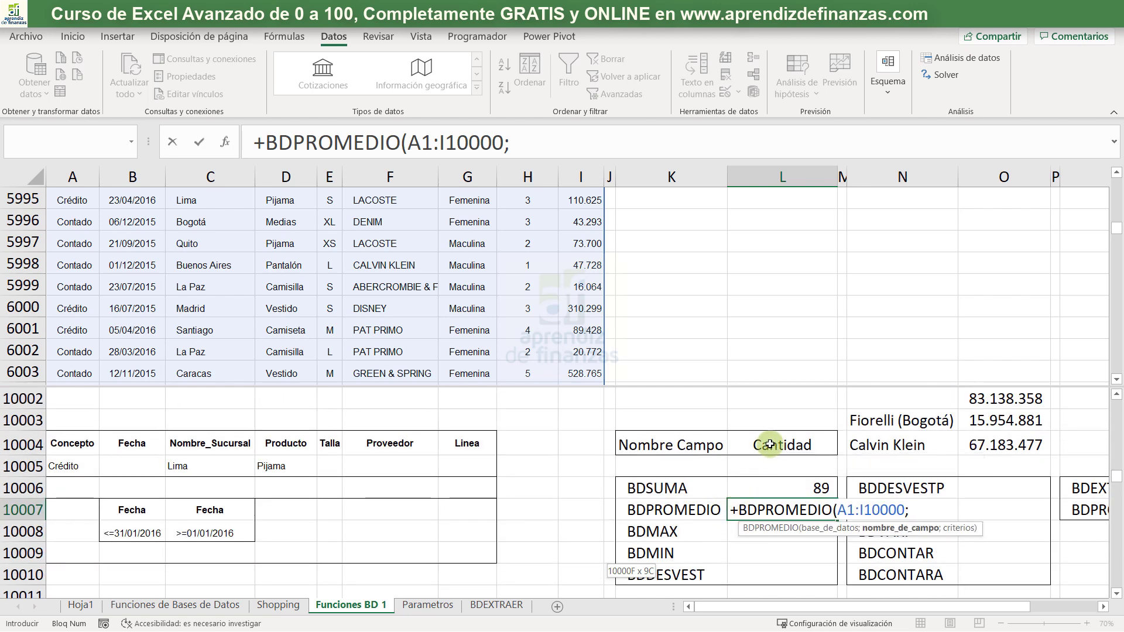
click(769, 445)
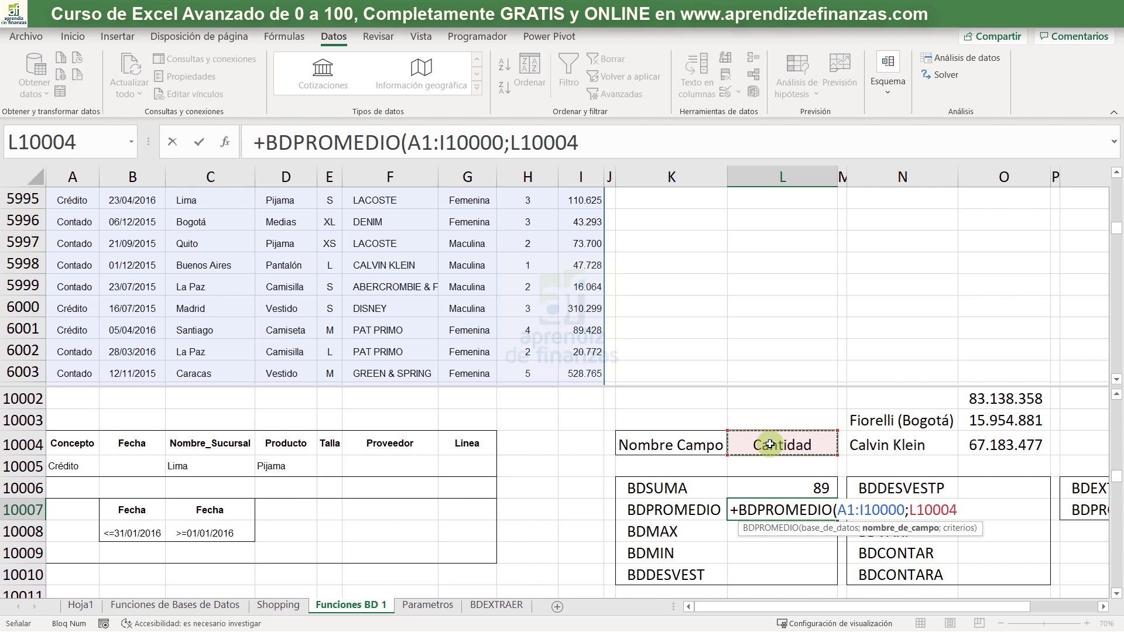
text(;)
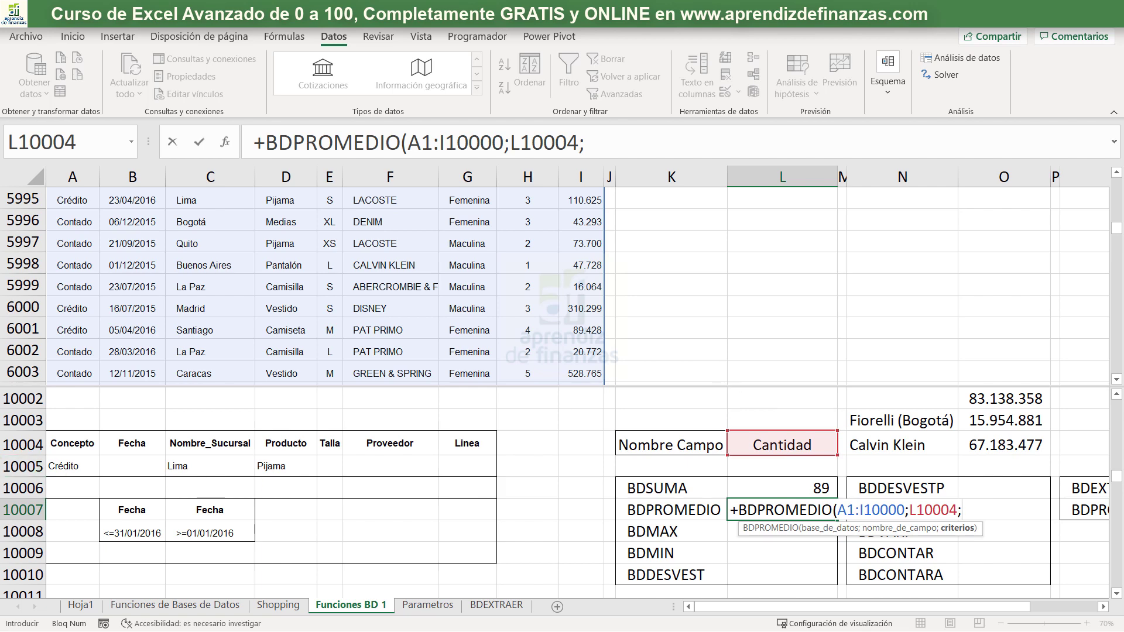
drag(73, 445, 461, 472)
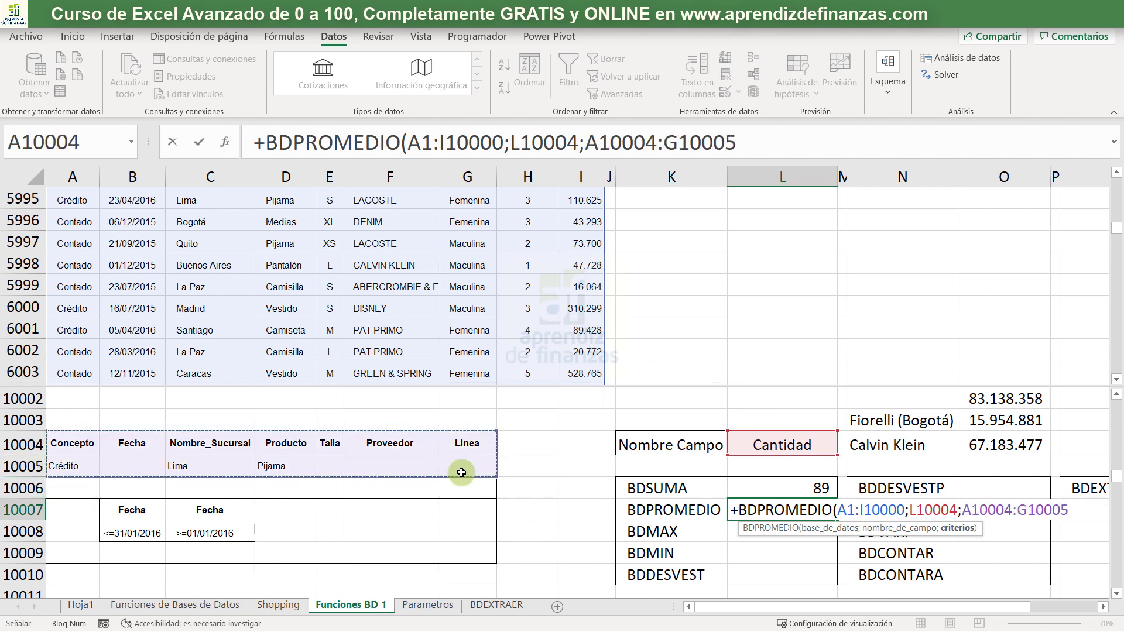
key(Return)
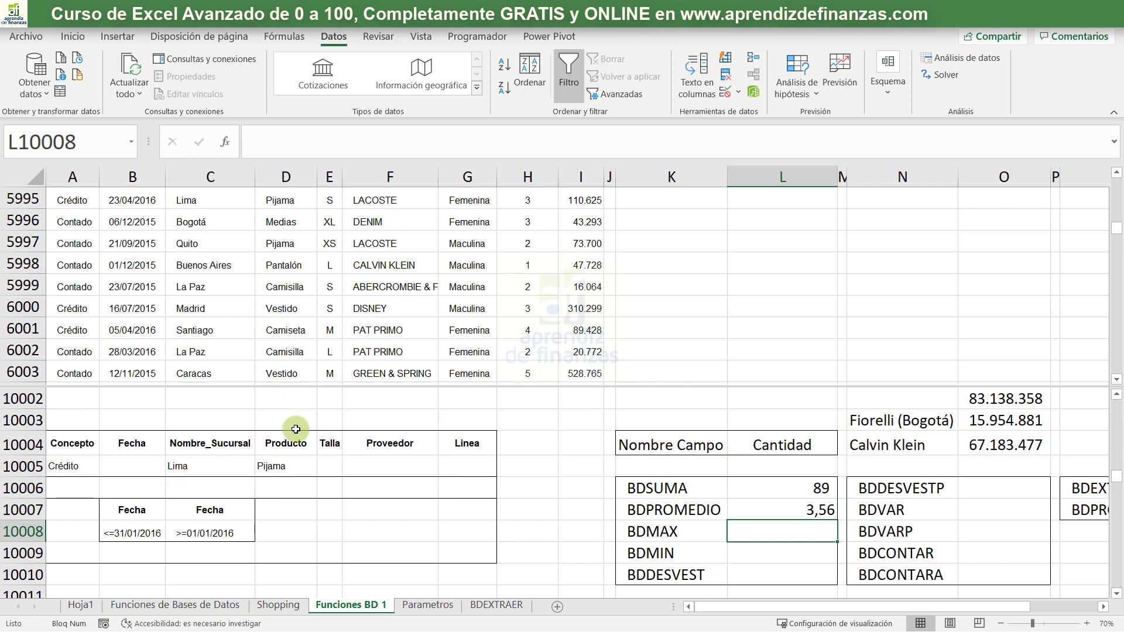
Set the Talla criterion to L and the Proveedor criterion to DIESEL in row 10005, checking the effect on BDPROMEDIO
click(331, 467)
click(348, 469)
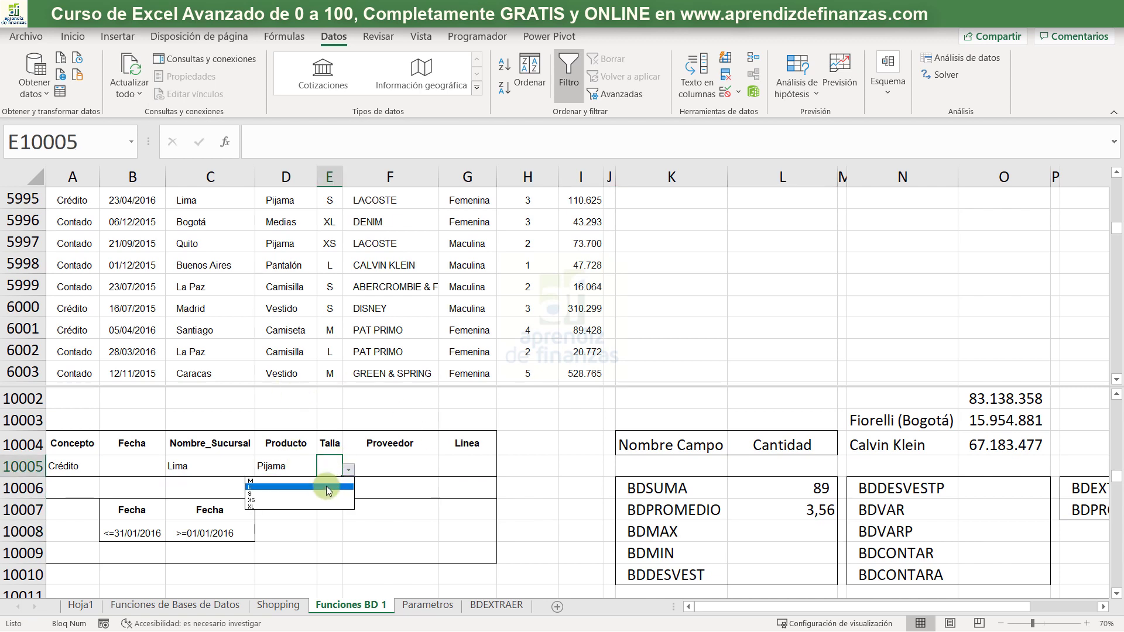
click(325, 486)
click(430, 468)
click(445, 469)
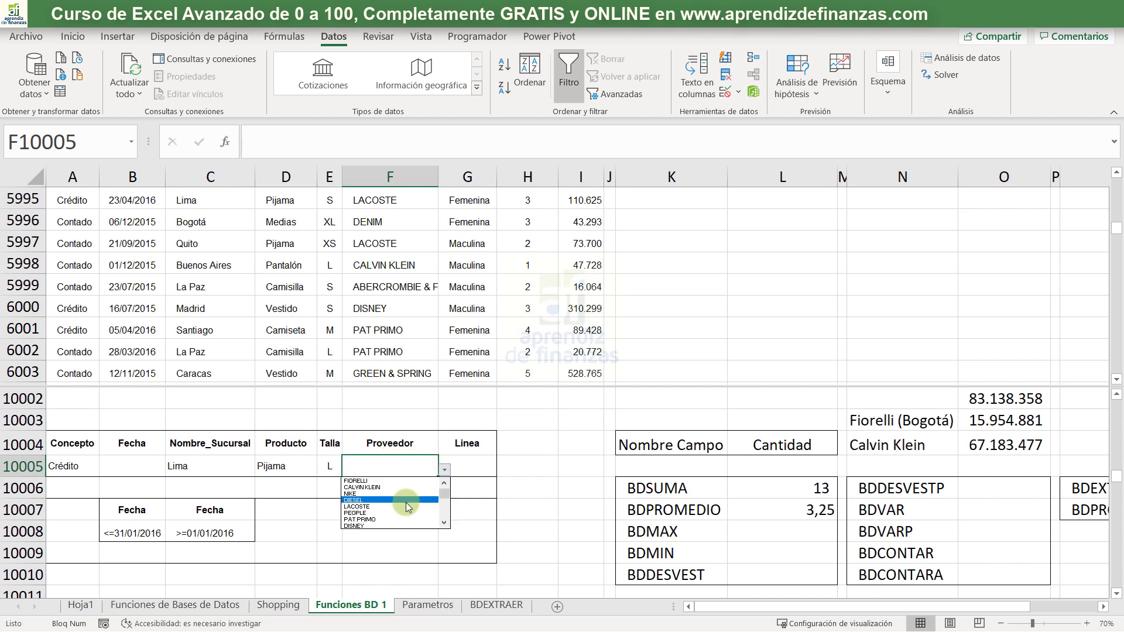
click(405, 502)
click(494, 467)
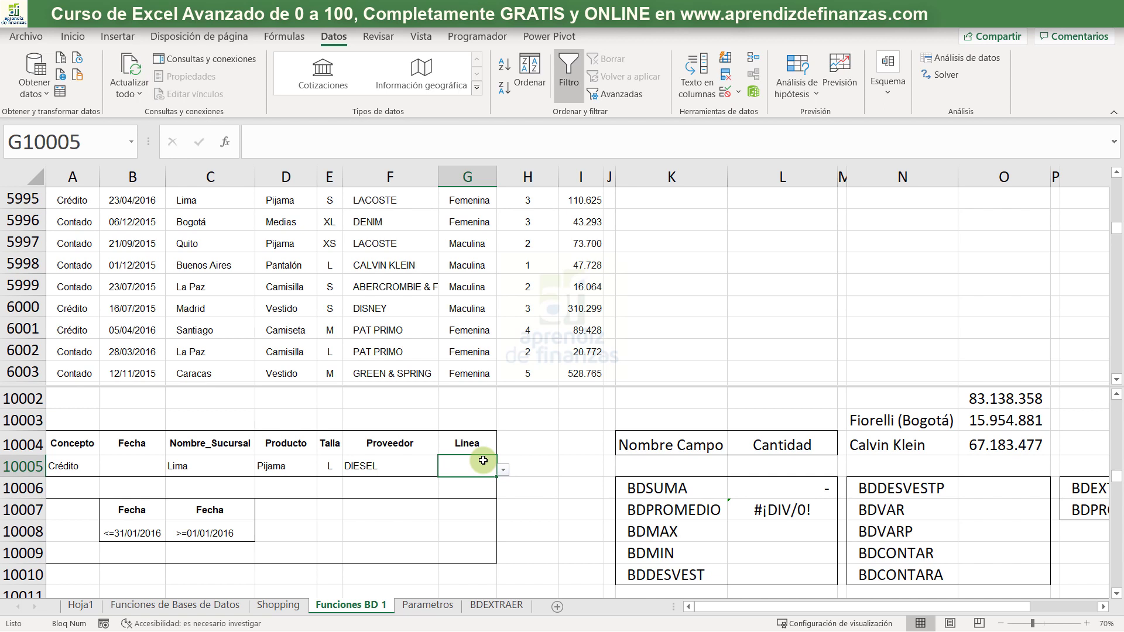
click(756, 510)
Clear the Proveedor and Talla criteria in row 10005
click(345, 461)
key(Delete)
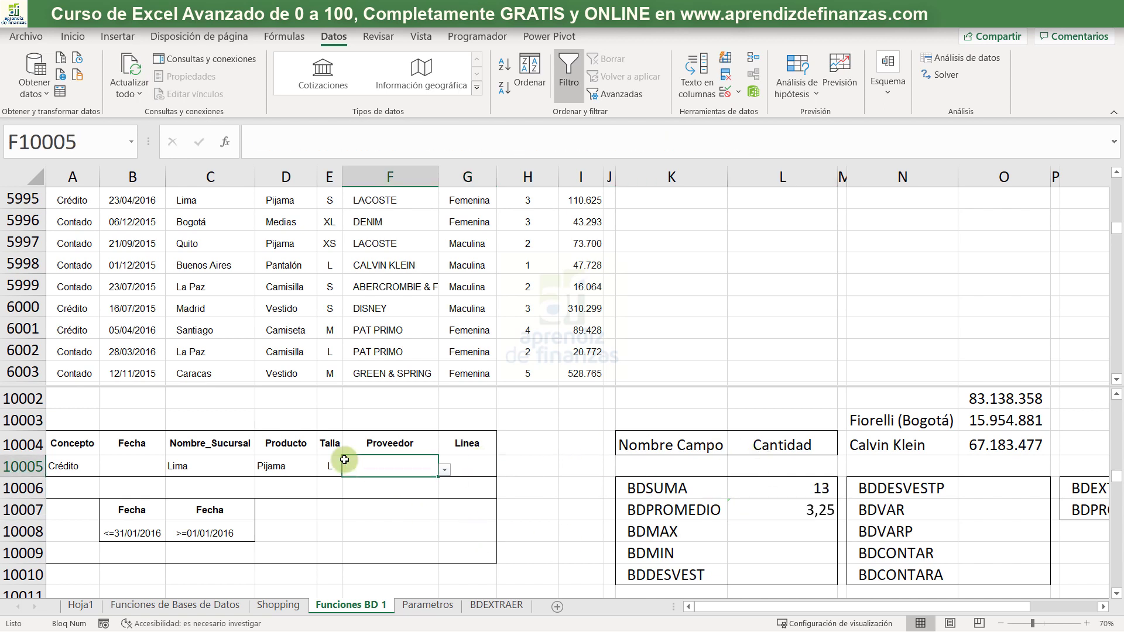
key(Left)
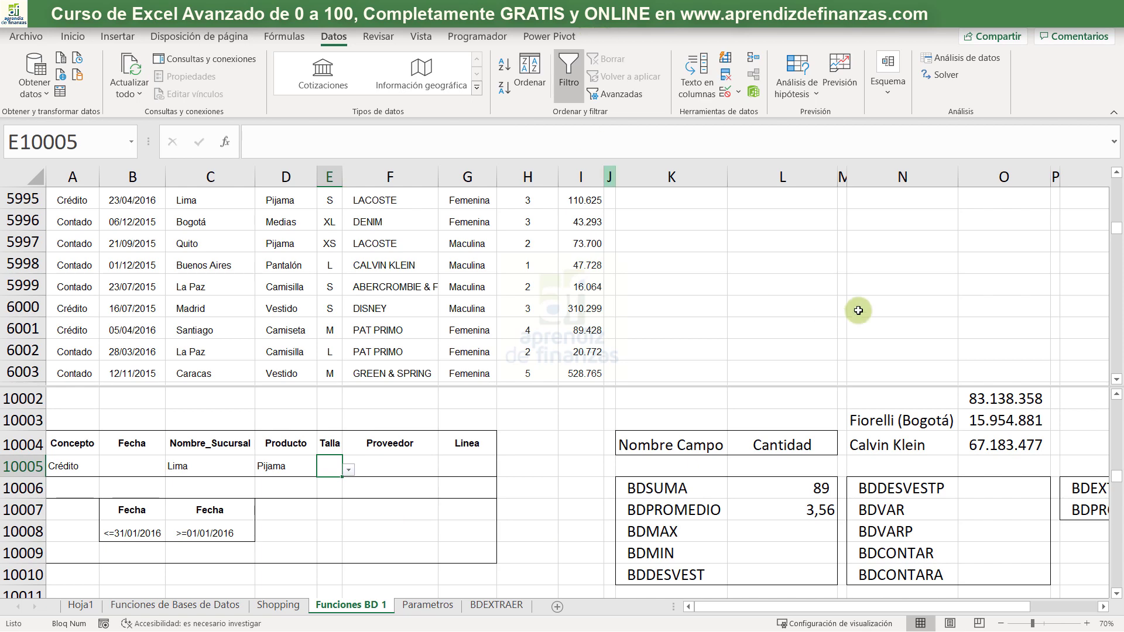
Start a BDMAX formula in L10008, beside the BDMAX label
click(743, 537)
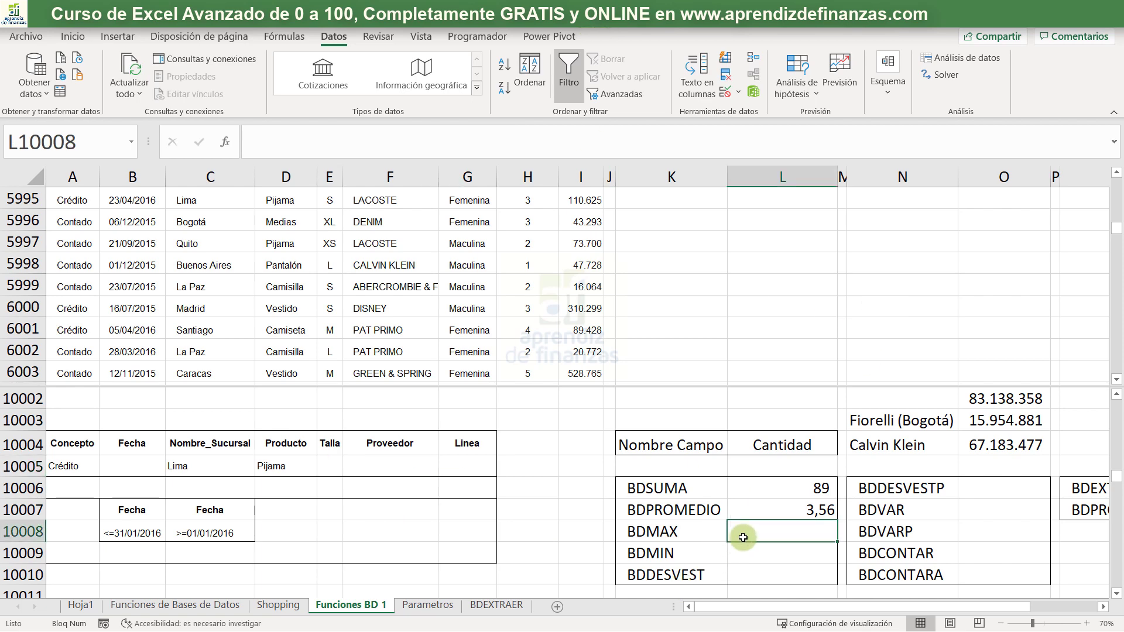
text(+)
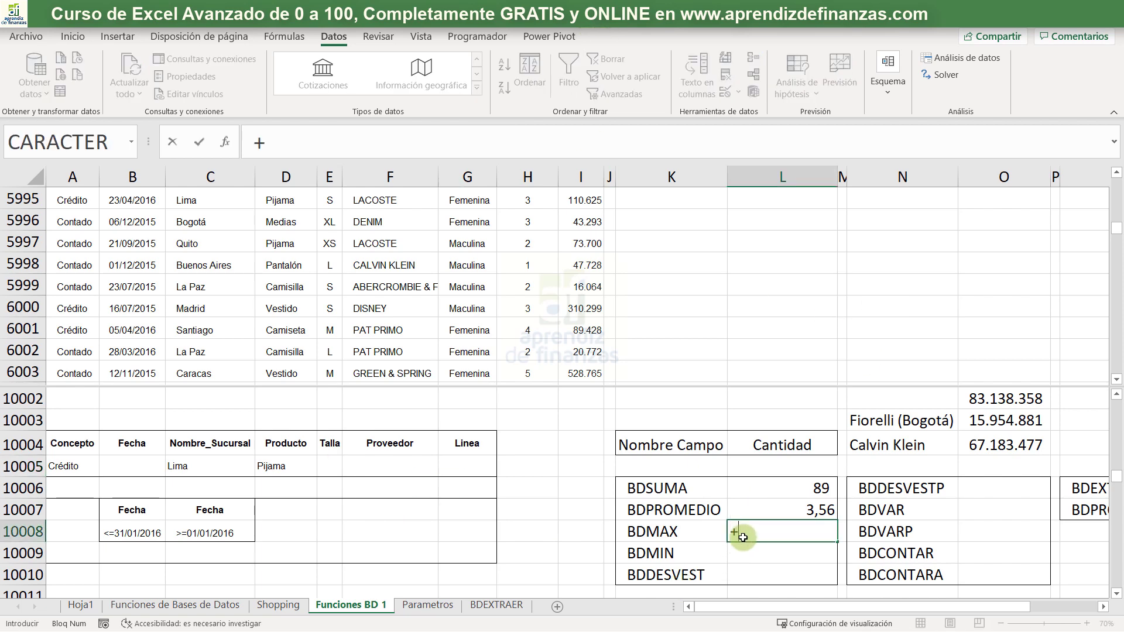
text(bd,ax)
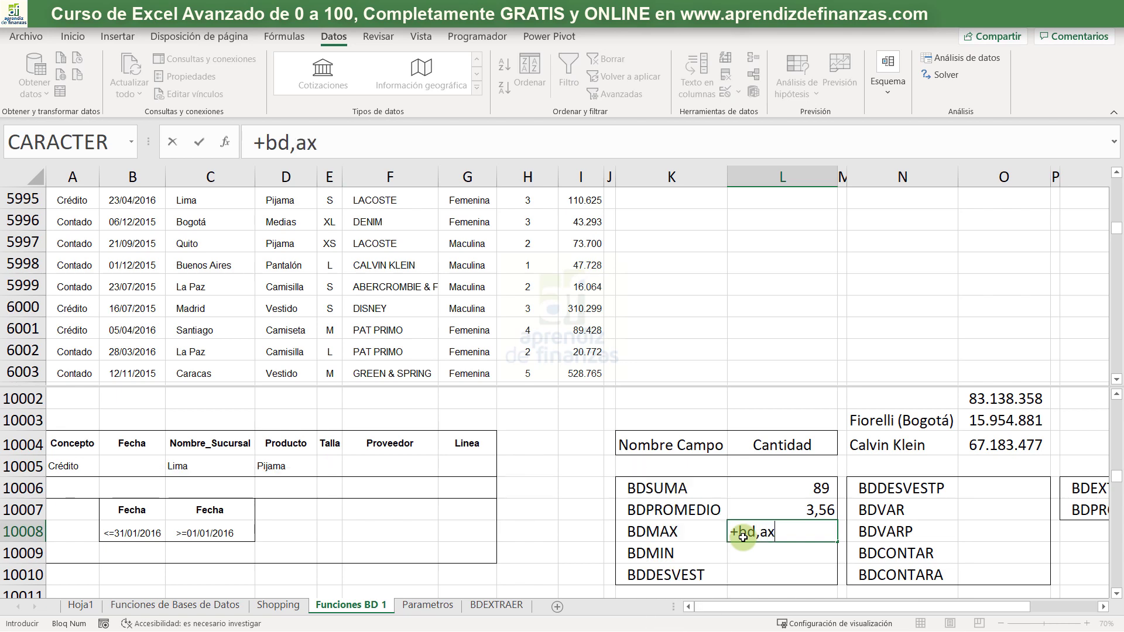
text(a)
key(BackSpace)
key(BackSpace)
text(m)
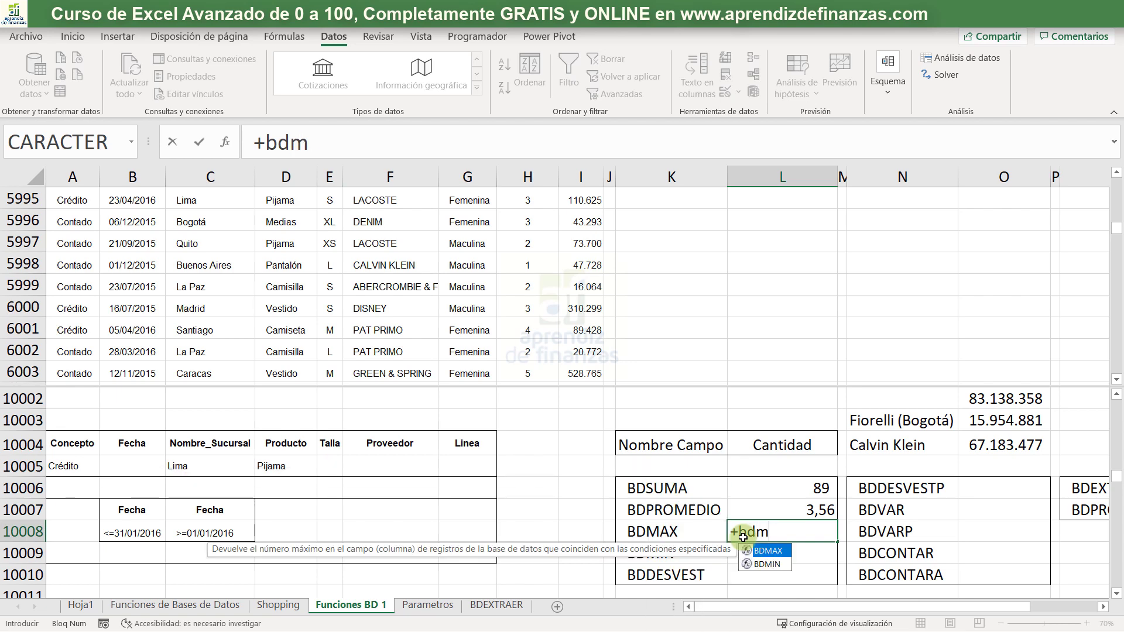
key(Tab)
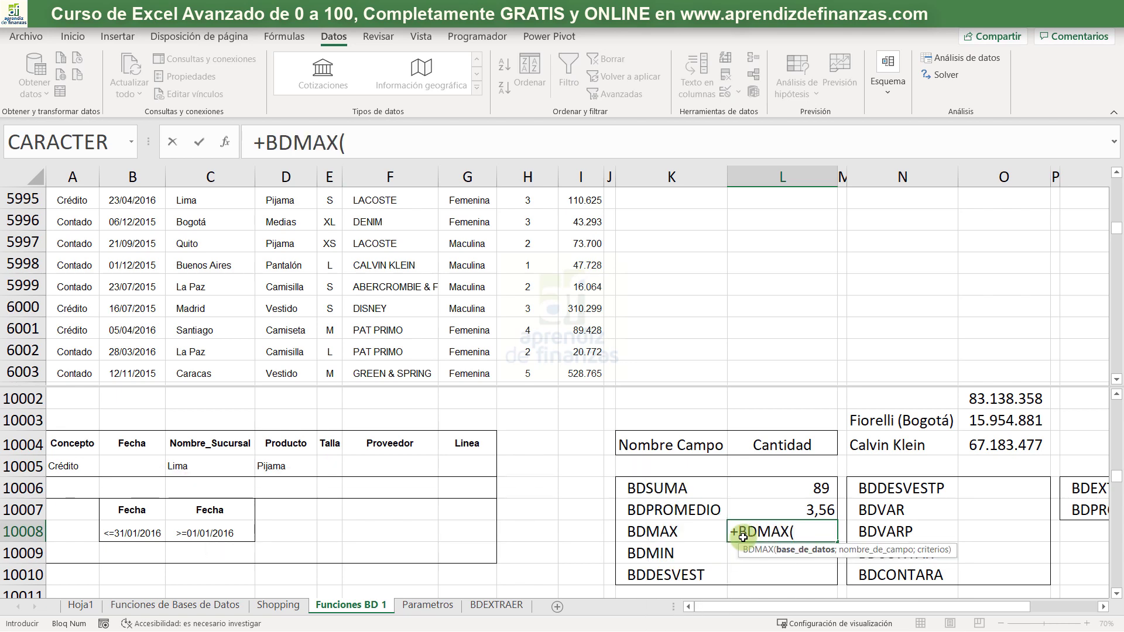
Use the whole sales table with its headers, A1:I10000, as the database argument of the BDMAX formula
click(550, 323)
key(ctrl+Up)
key(ctrl+Left)
key(ctrl+shift+Right)
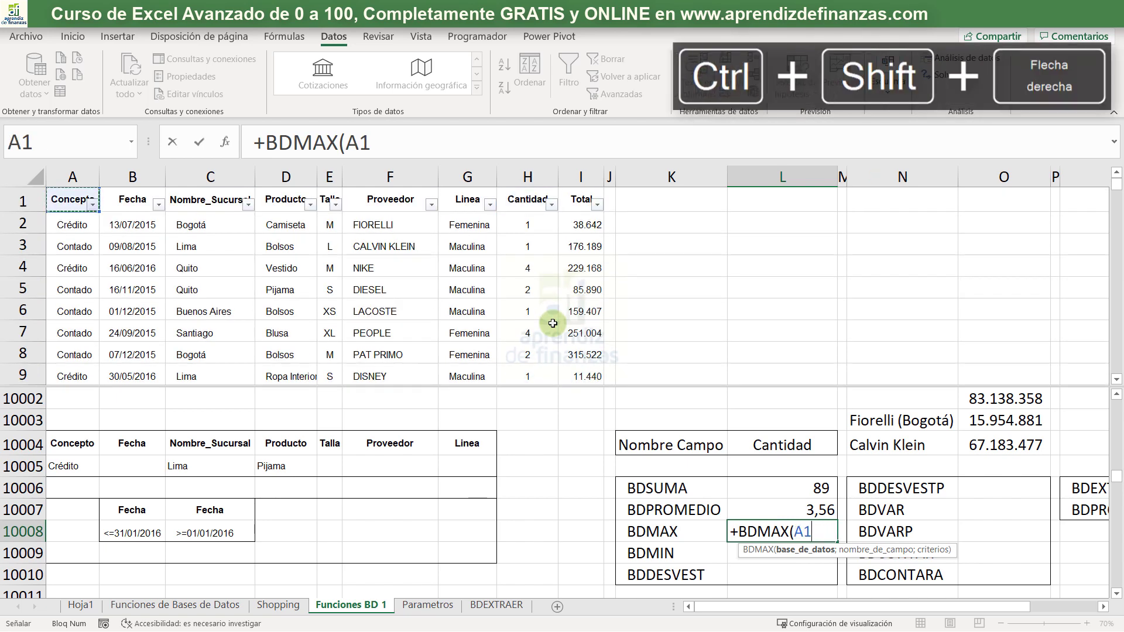
key(ctrl+shift+Down)
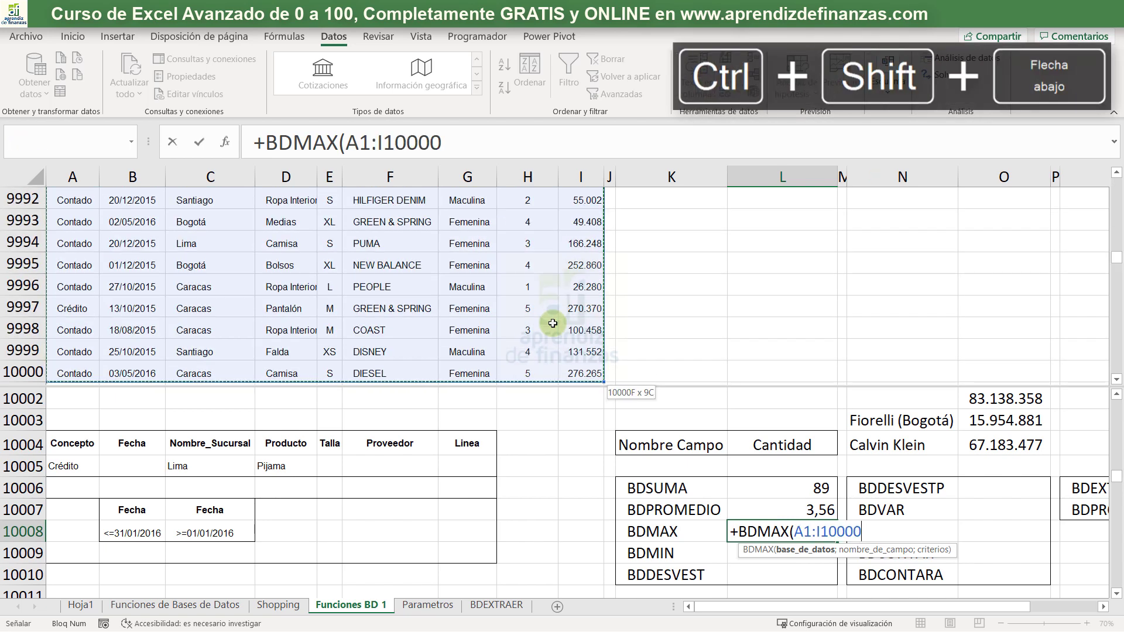
key(ctrl+Left)
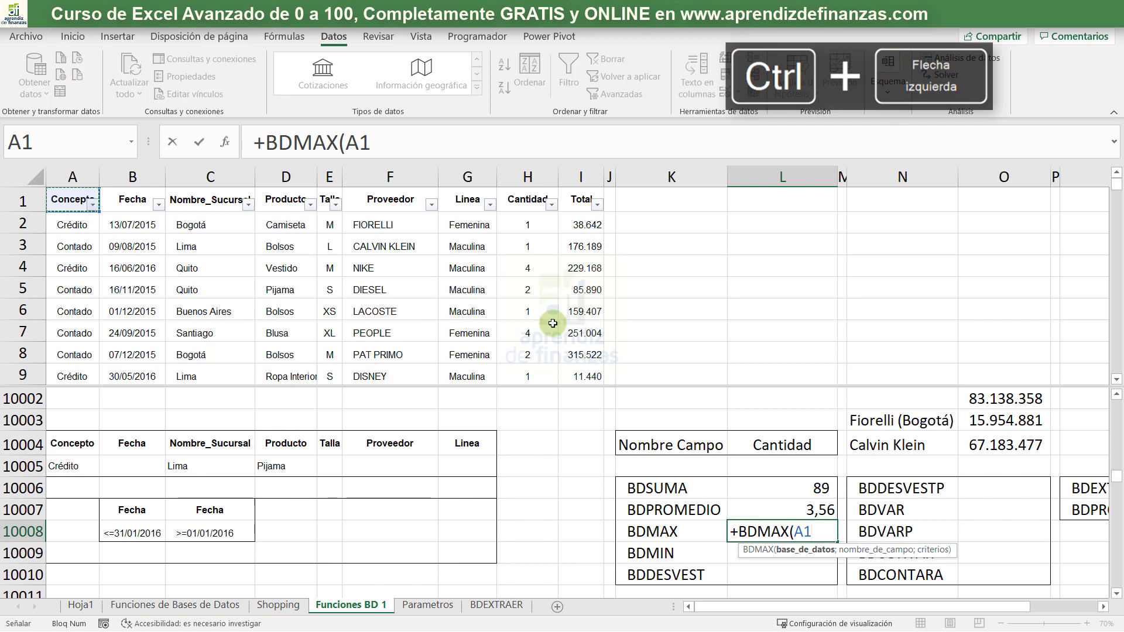
key(ctrl+shift+Right)
key(ctrl+shift+Down)
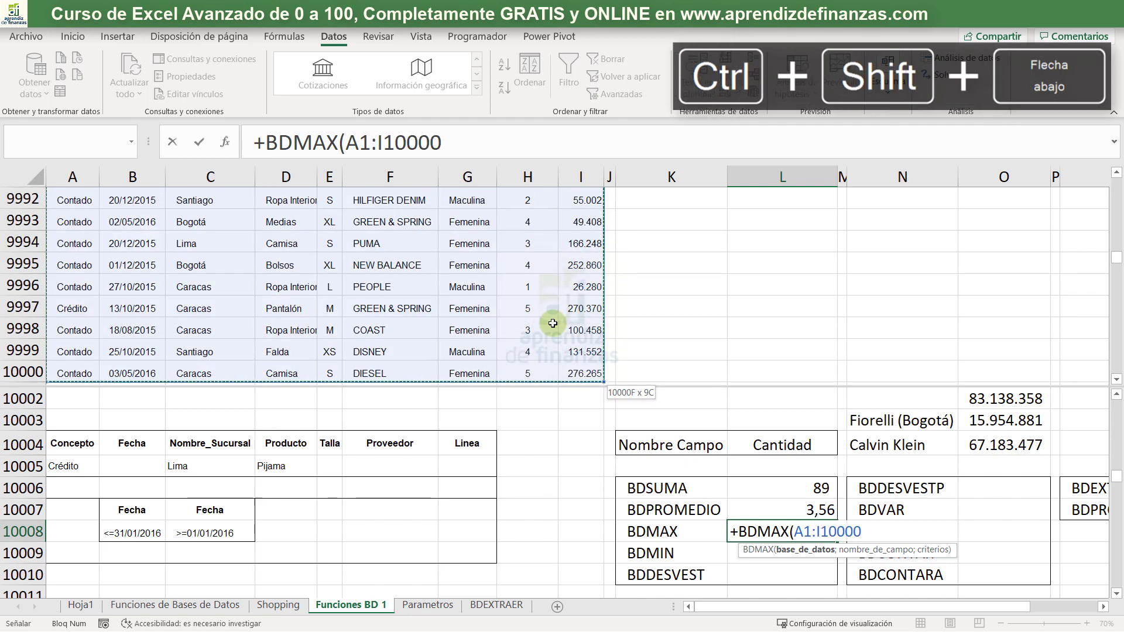
text(;)
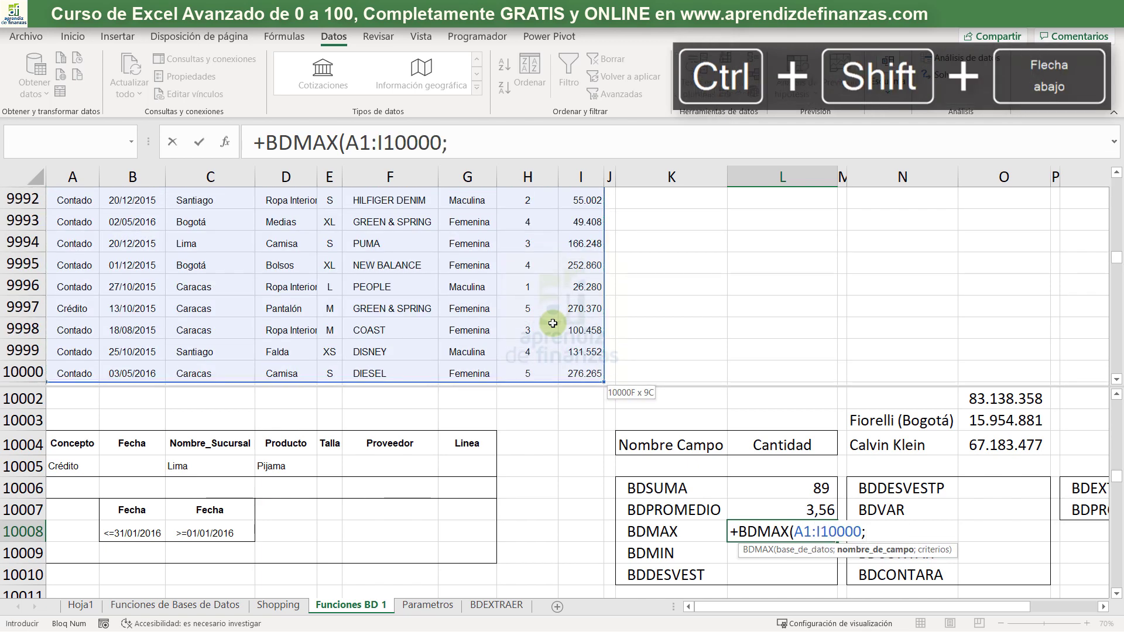
Complete the BDMAX formula with L10004 as the field name and A10004:G10005 as the criteria
click(741, 445)
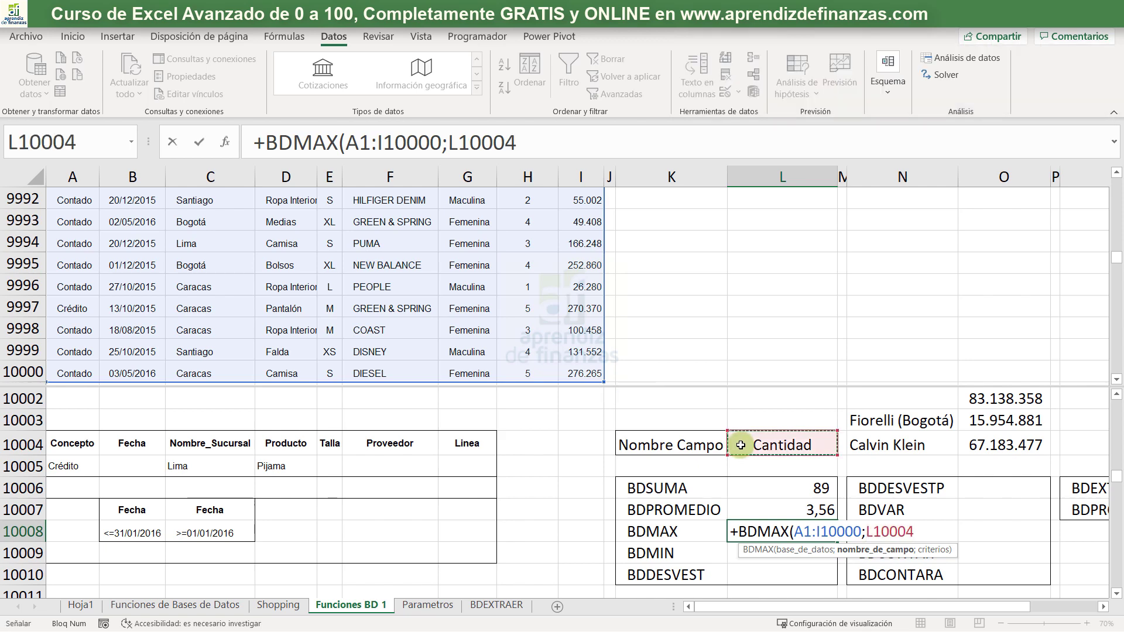
text(;)
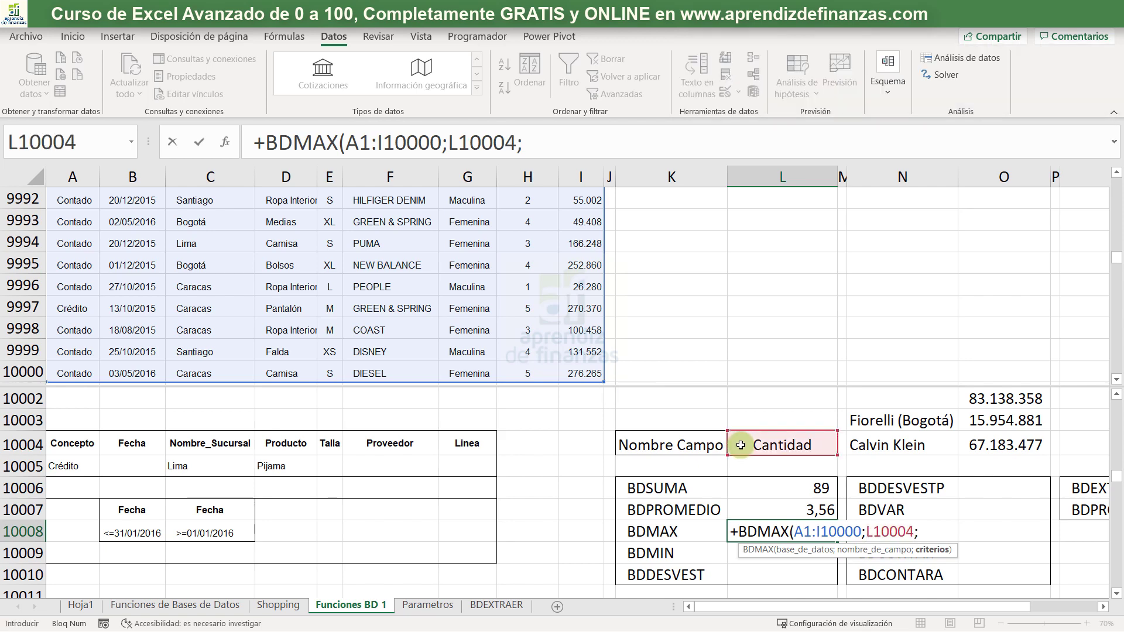
drag(72, 445, 472, 473)
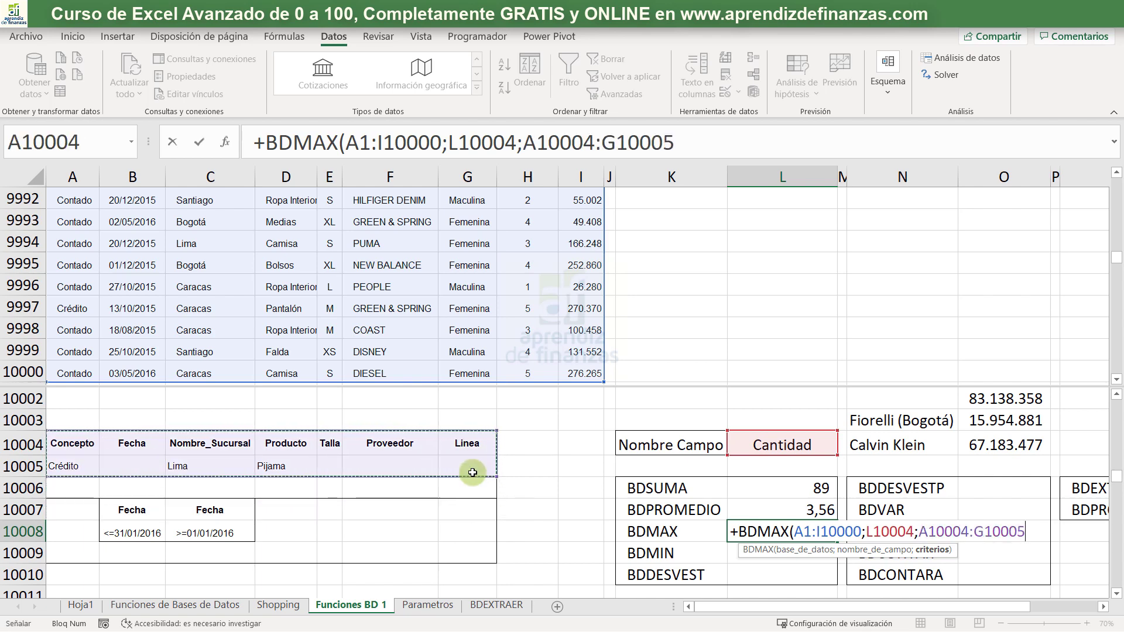
text())
key(Return)
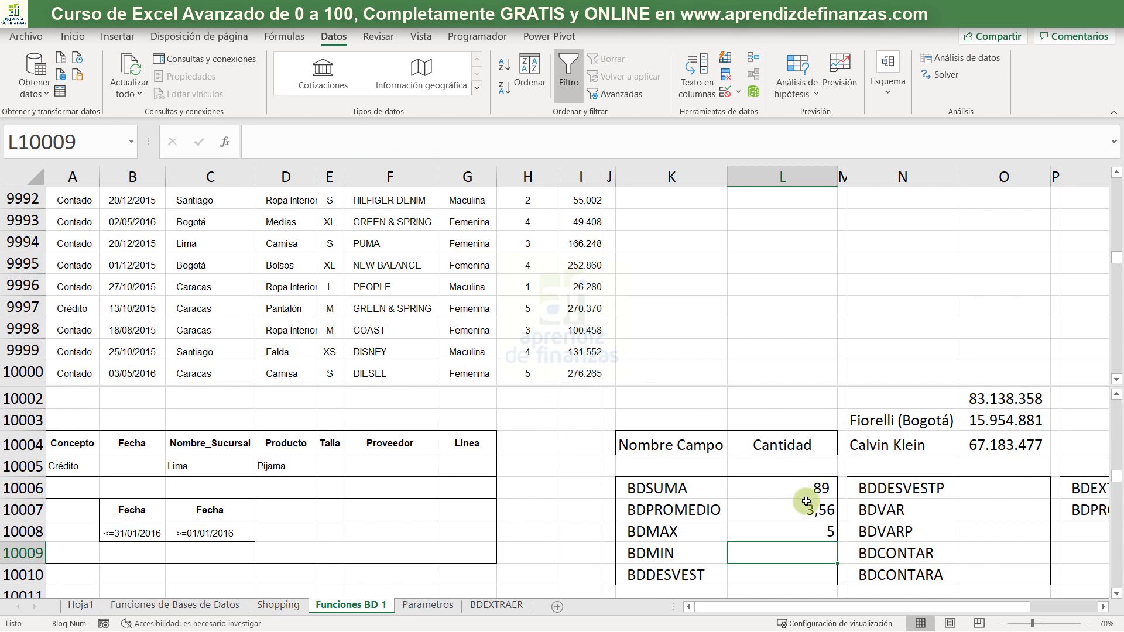
Change the field selector in L10004 to Total
click(836, 445)
click(843, 450)
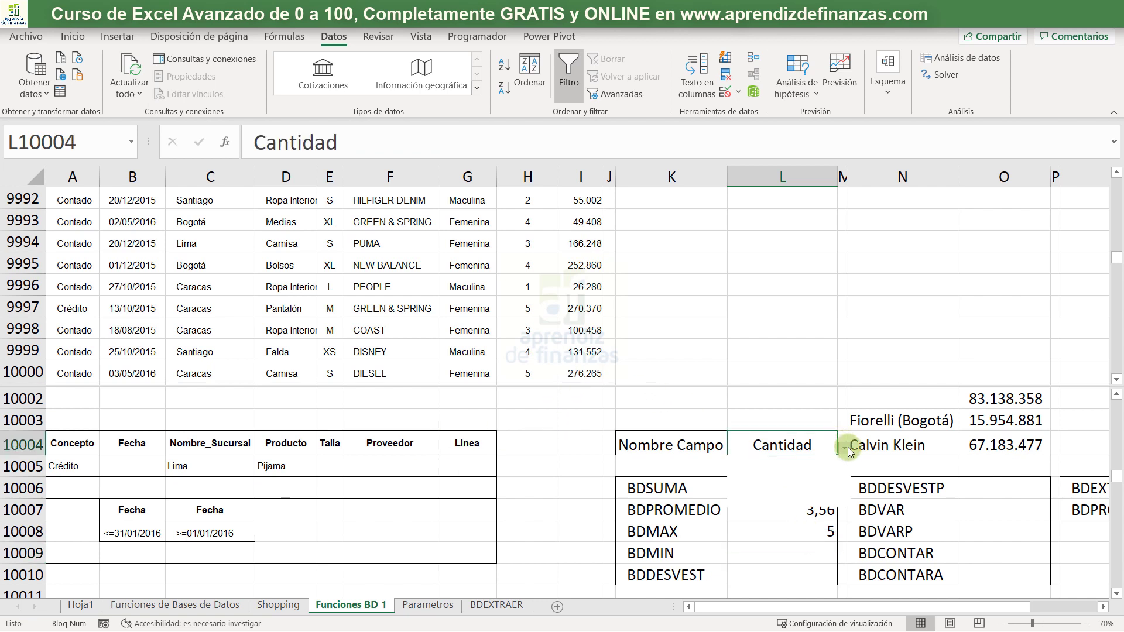
click(807, 499)
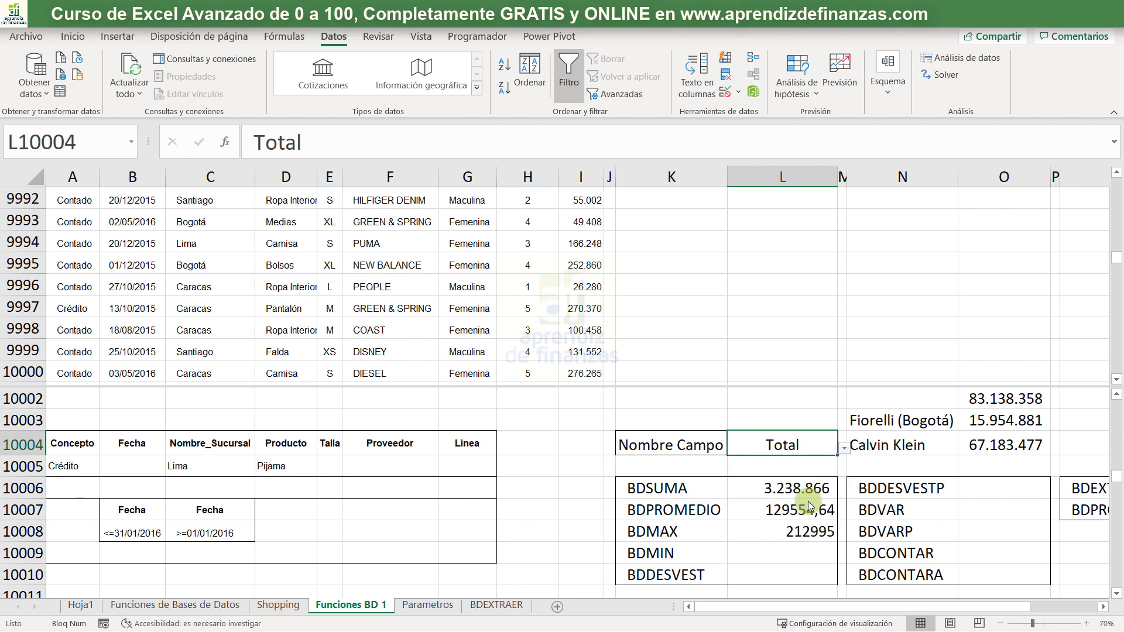
Format the BDSUMA, BDPROMEDIO and BDMAX results in L10006:L10008 with the thousands separator style
click(811, 537)
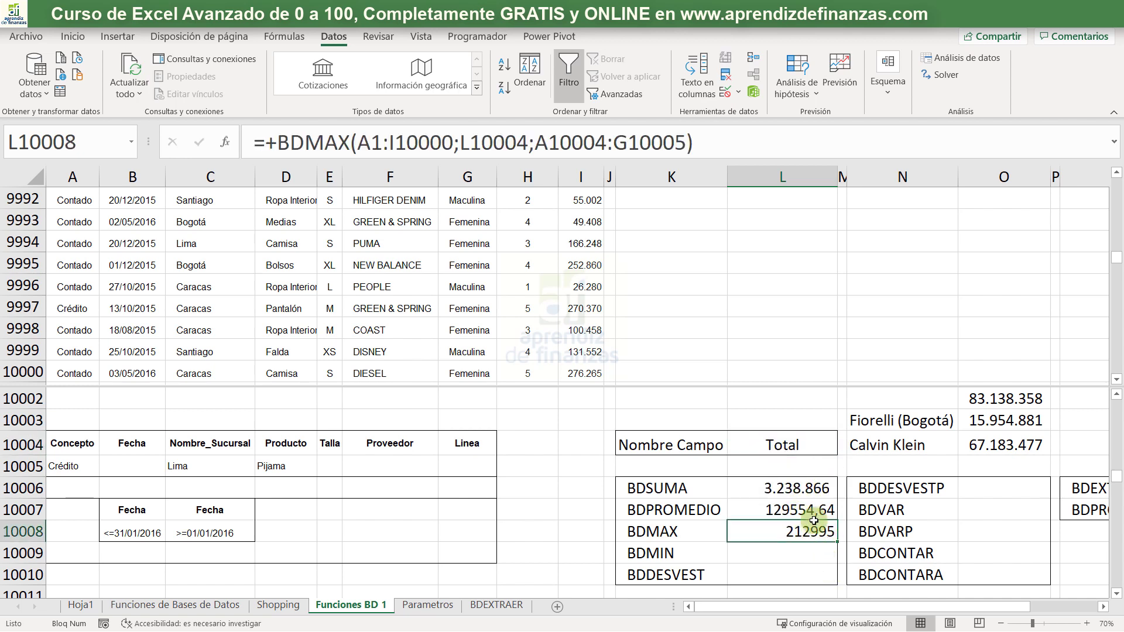
drag(802, 489, 808, 532)
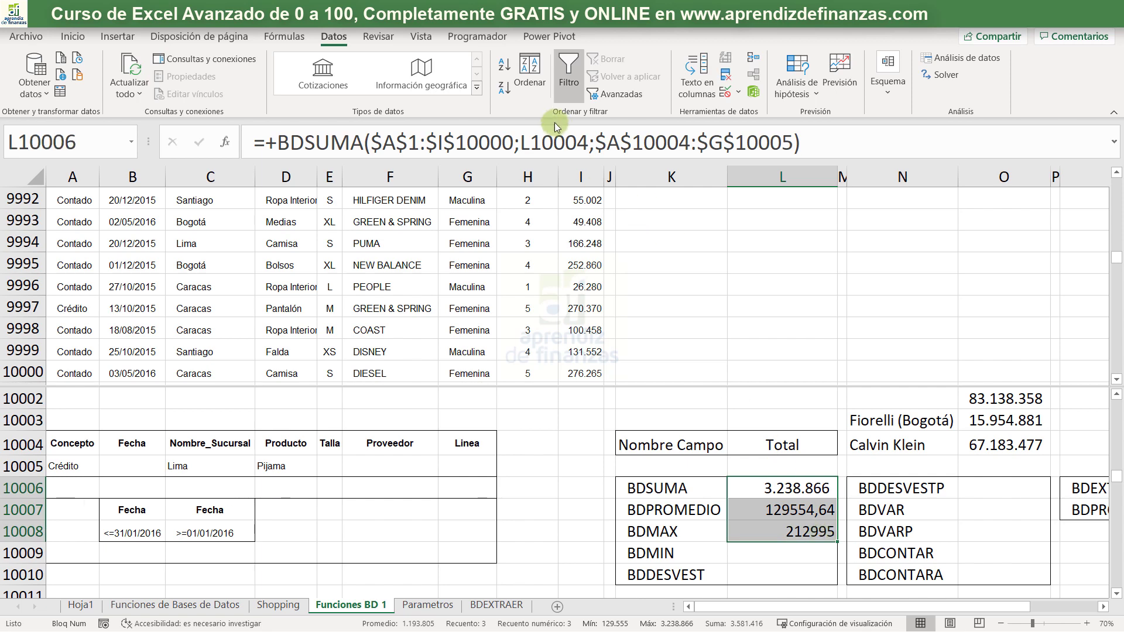
click(73, 37)
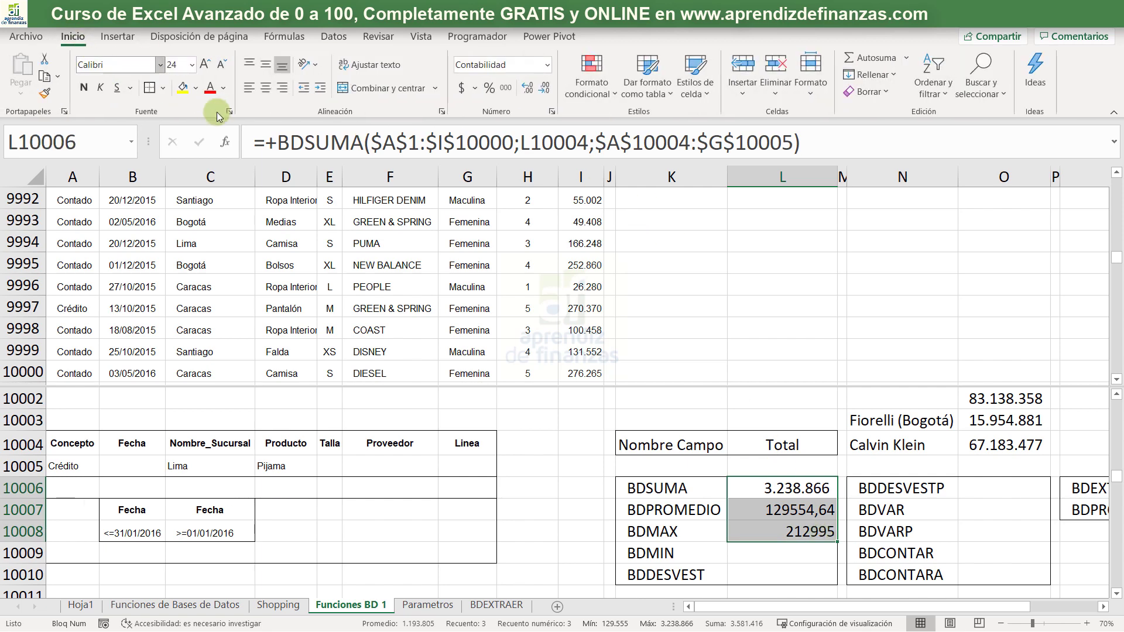
click(505, 89)
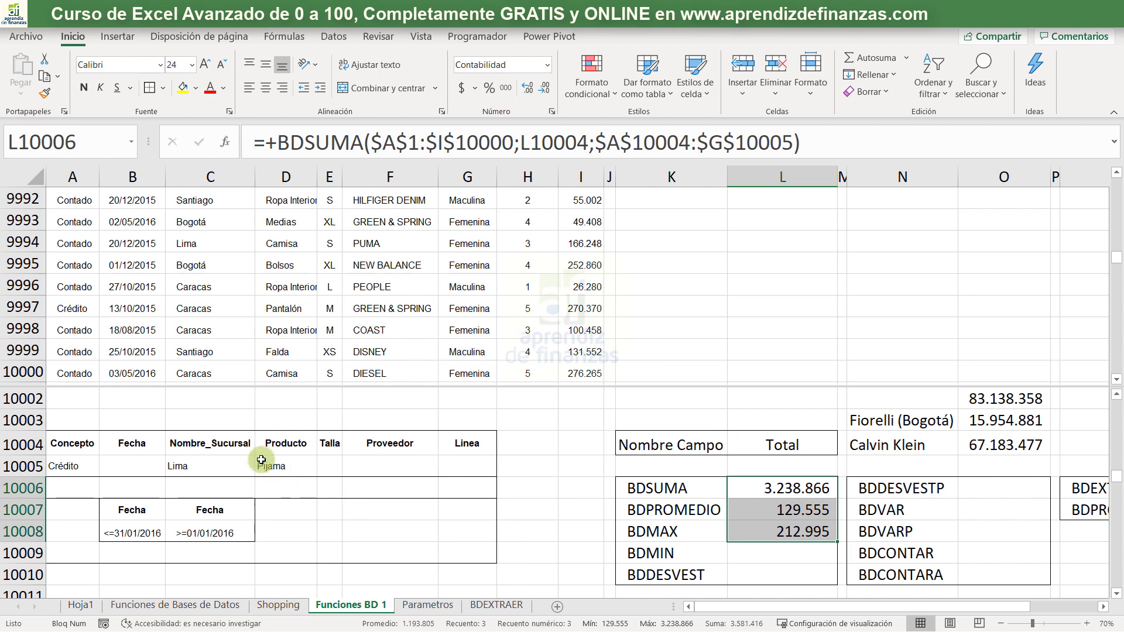
Filter the Concepto column of the sales table to show only Crédito records
click(310, 372)
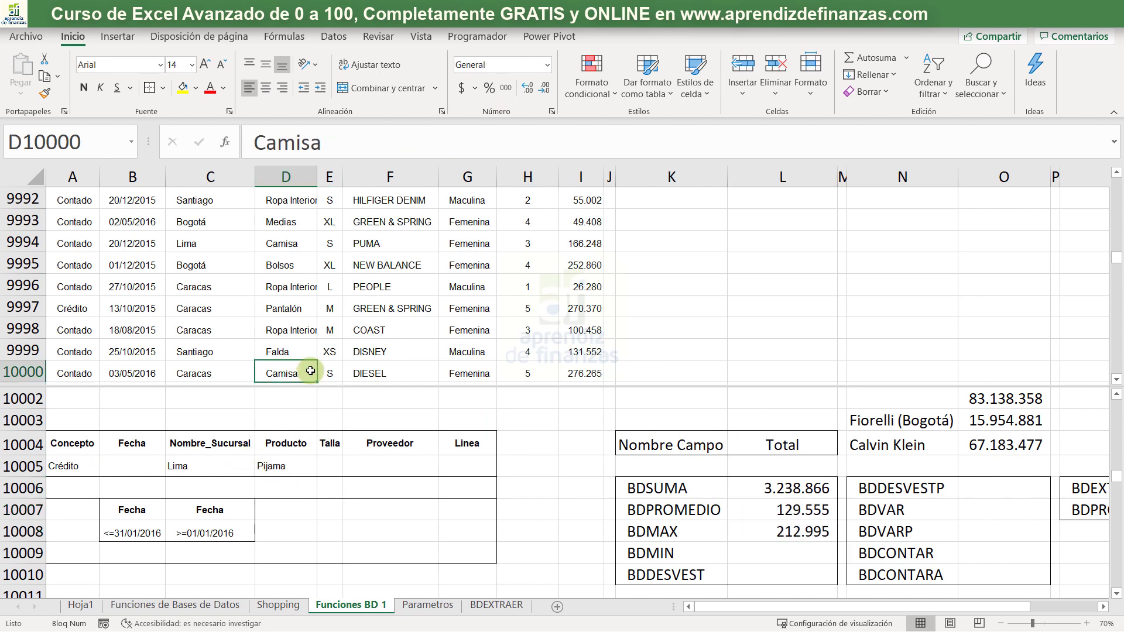
key(ctrl+Up)
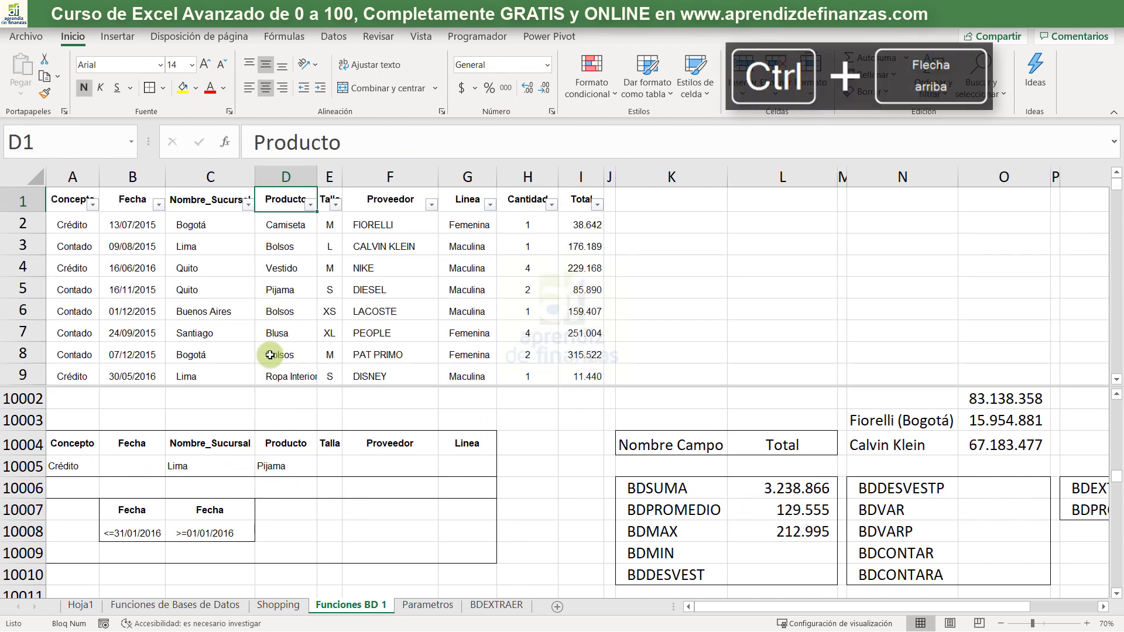
click(92, 204)
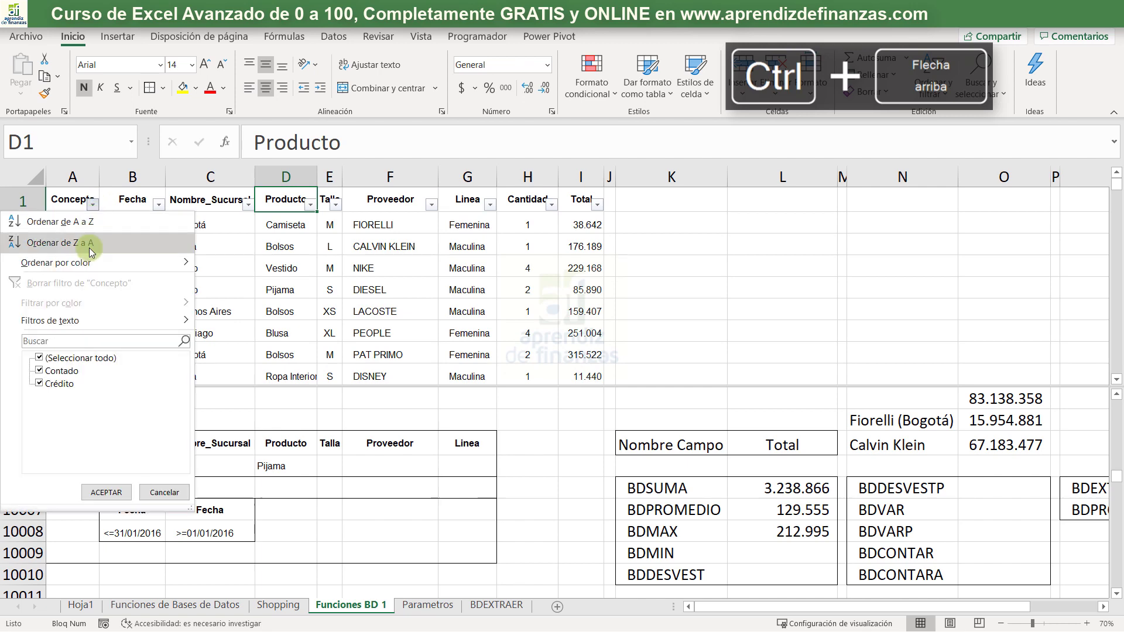
click(61, 371)
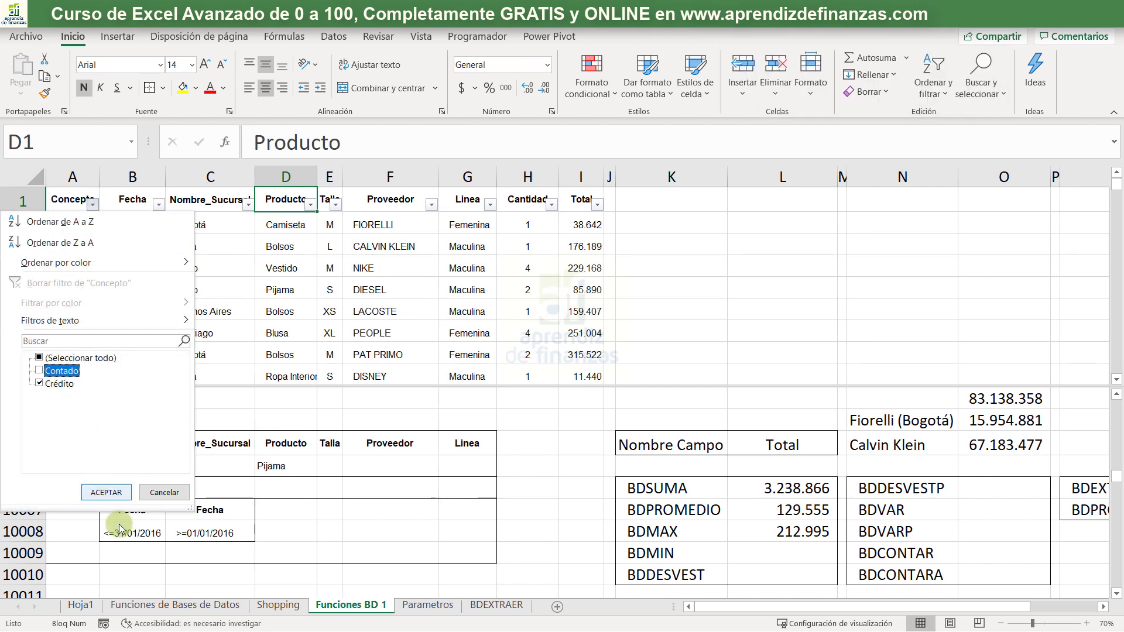
click(106, 493)
Filter the Nombre_Sucursal column of the sales table to show only Lima
click(248, 204)
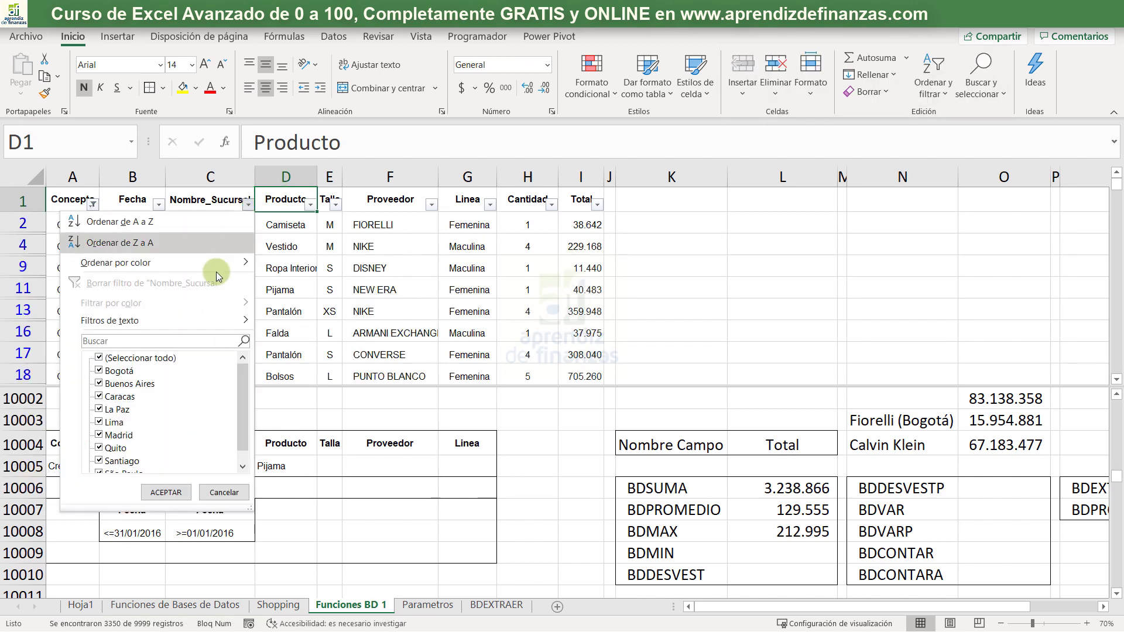
click(141, 358)
click(112, 423)
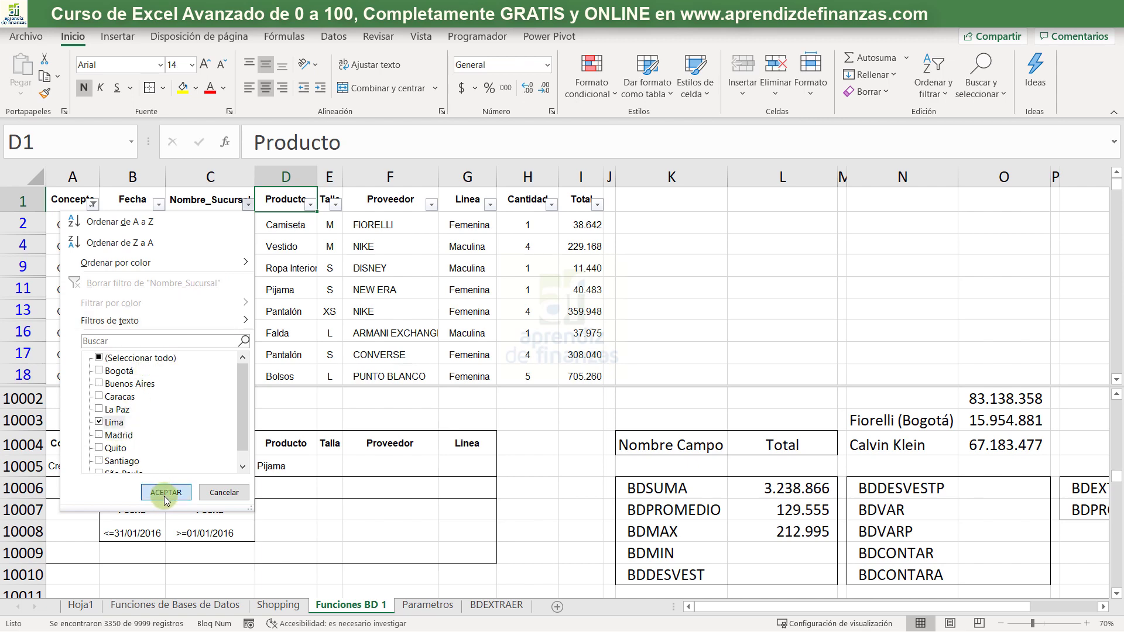
click(165, 492)
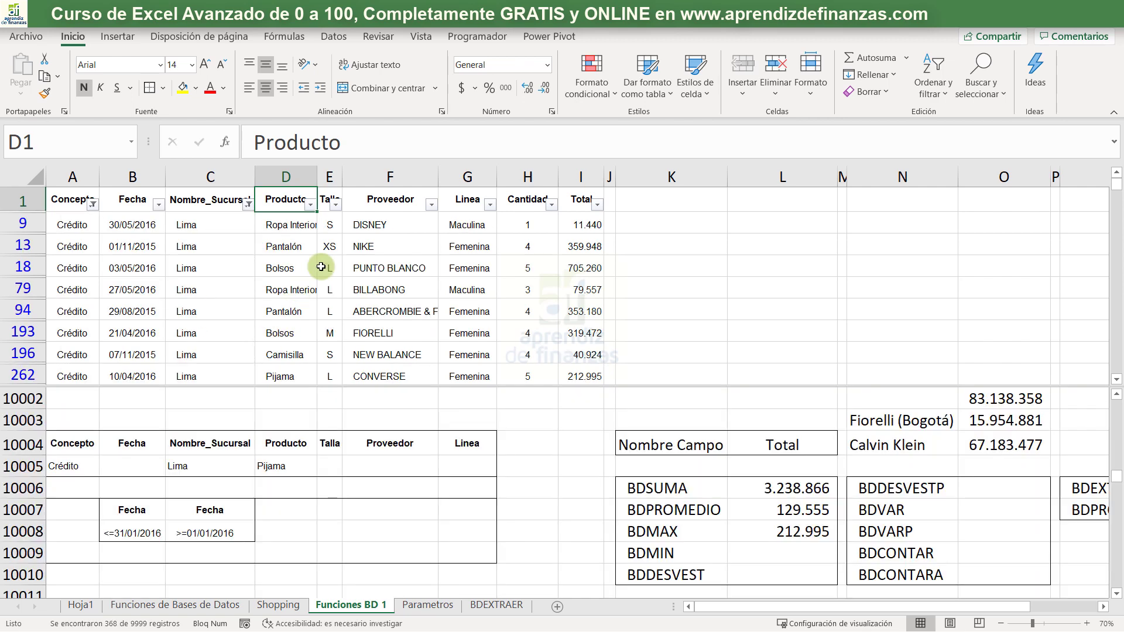
Filter the Producto column of the sales table to show only Pijama
click(310, 204)
scroll(204, 413, down, 1)
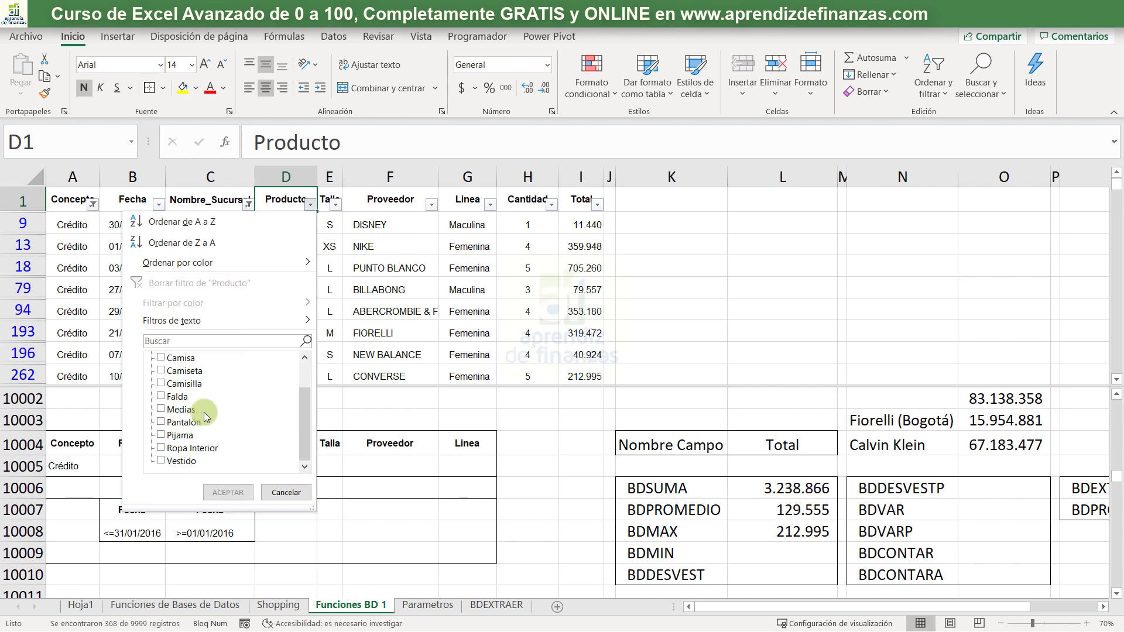
click(175, 436)
click(227, 494)
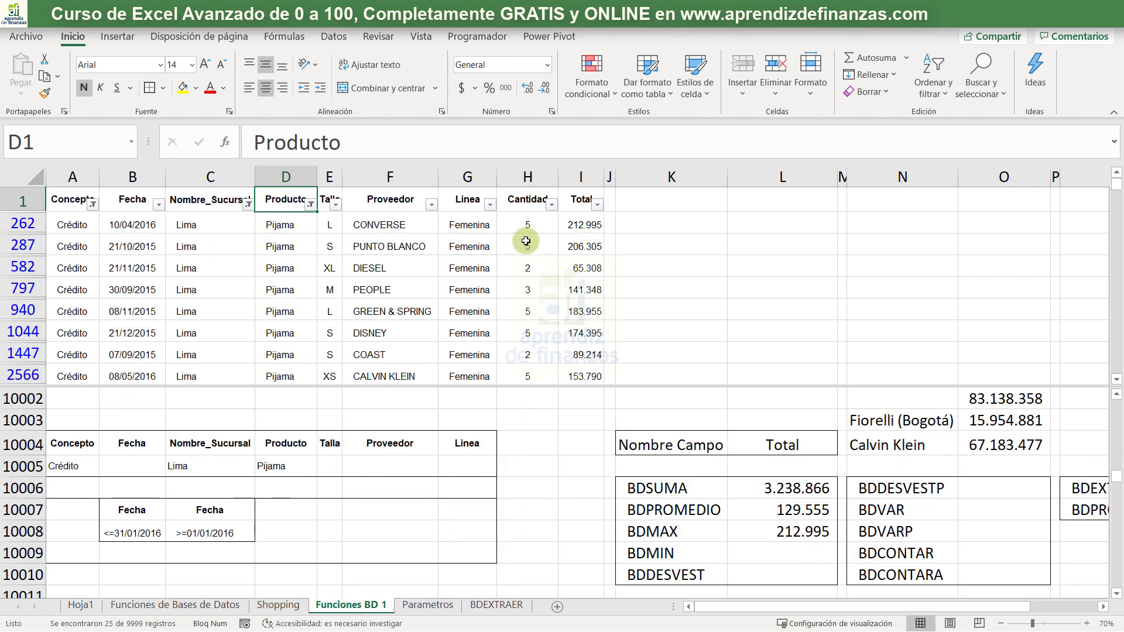
Select all the filtered values in the Total column to compare their status bar statistics with the database function results
click(580, 230)
key(ctrl+Up)
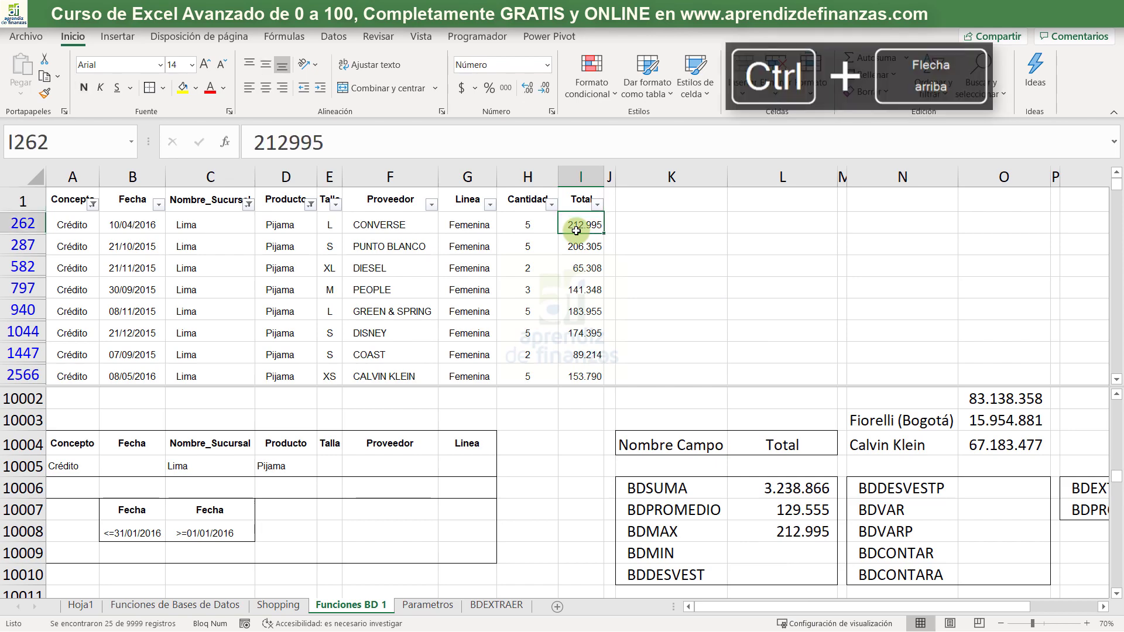
key(ctrl+shift+Down)
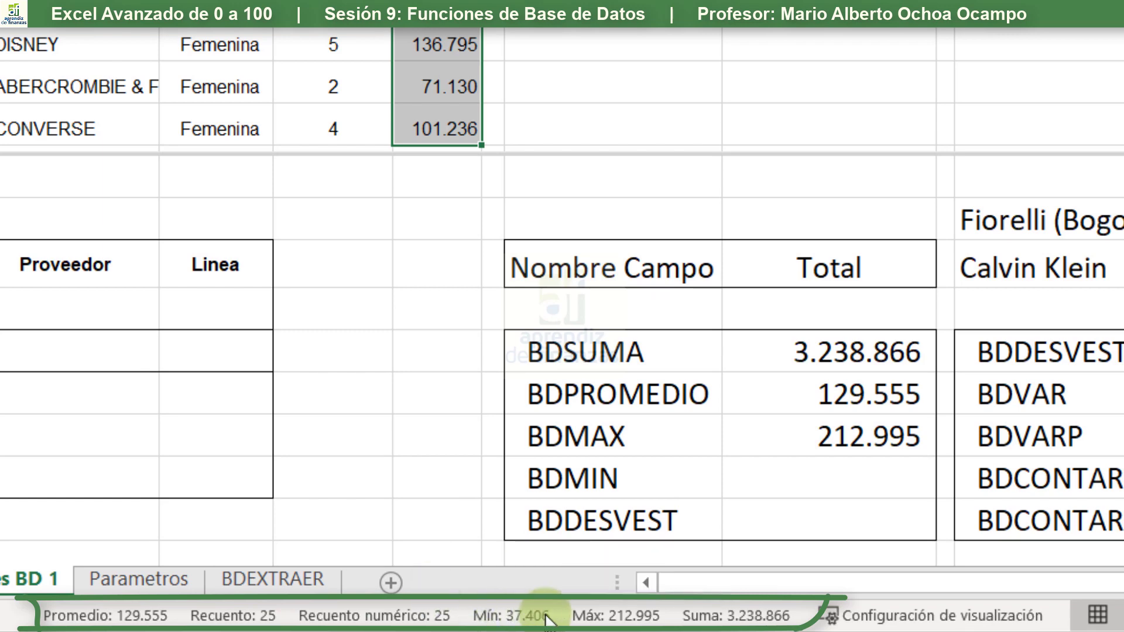
Copy the BDMAX formula text from L10008 without its equals sign, leaving the cell's formula intact
click(822, 438)
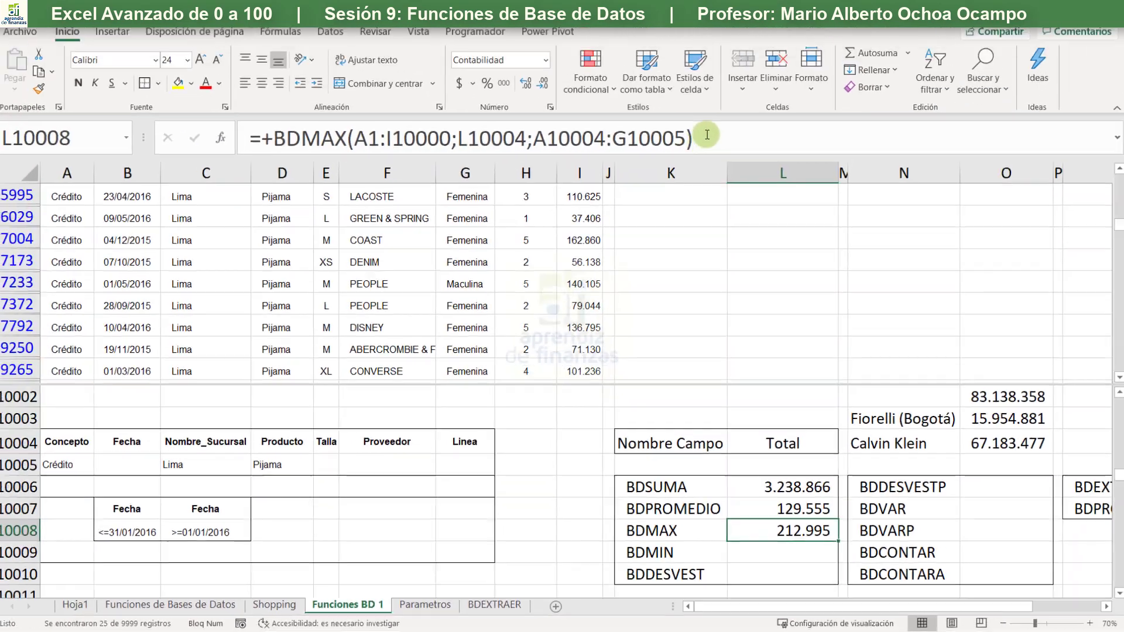
drag(705, 137, 497, 158)
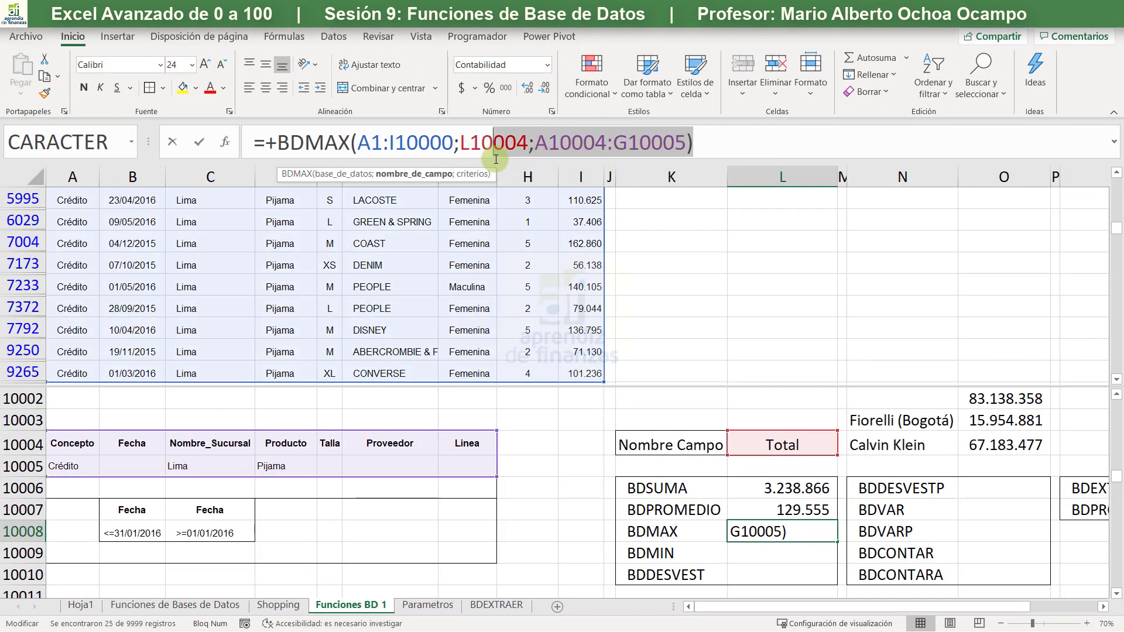
key(Escape)
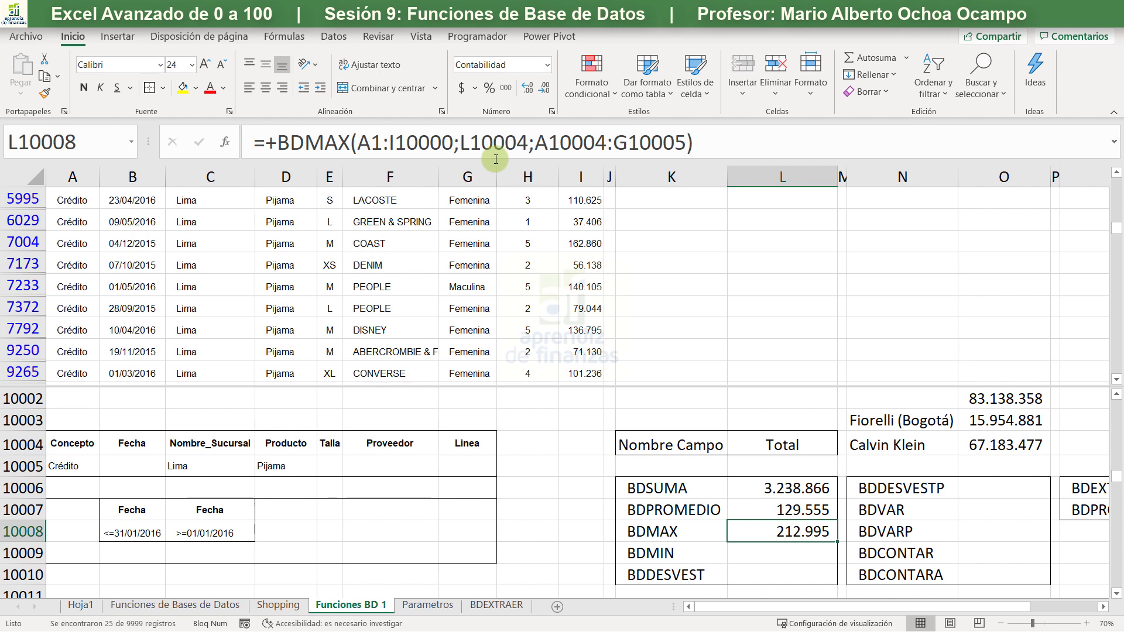
key(F2)
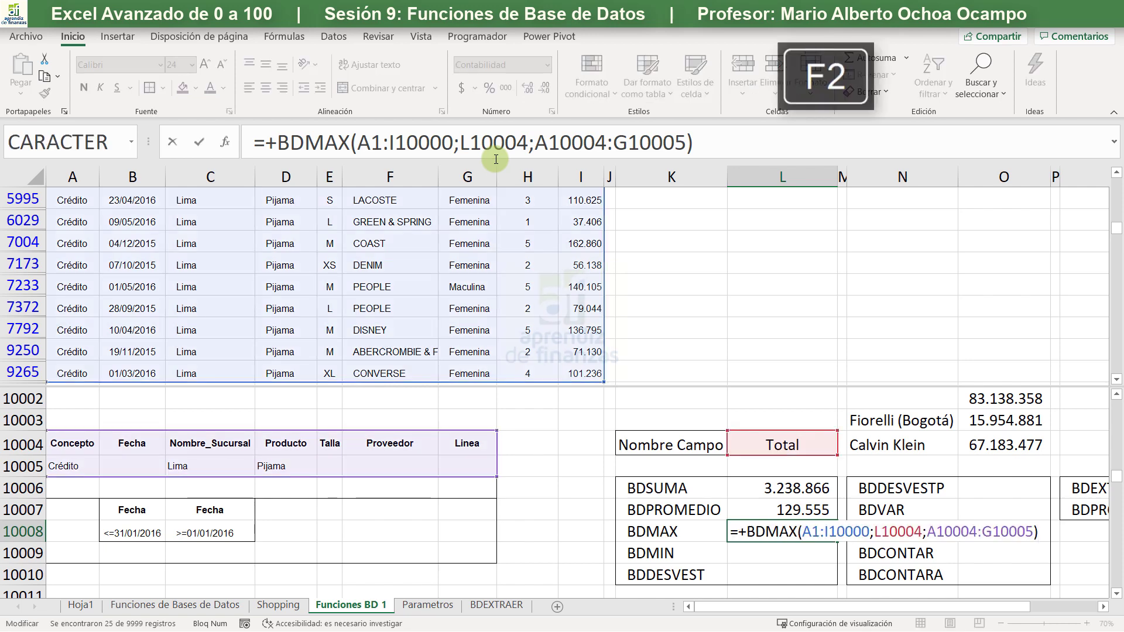
drag(686, 144, 276, 138)
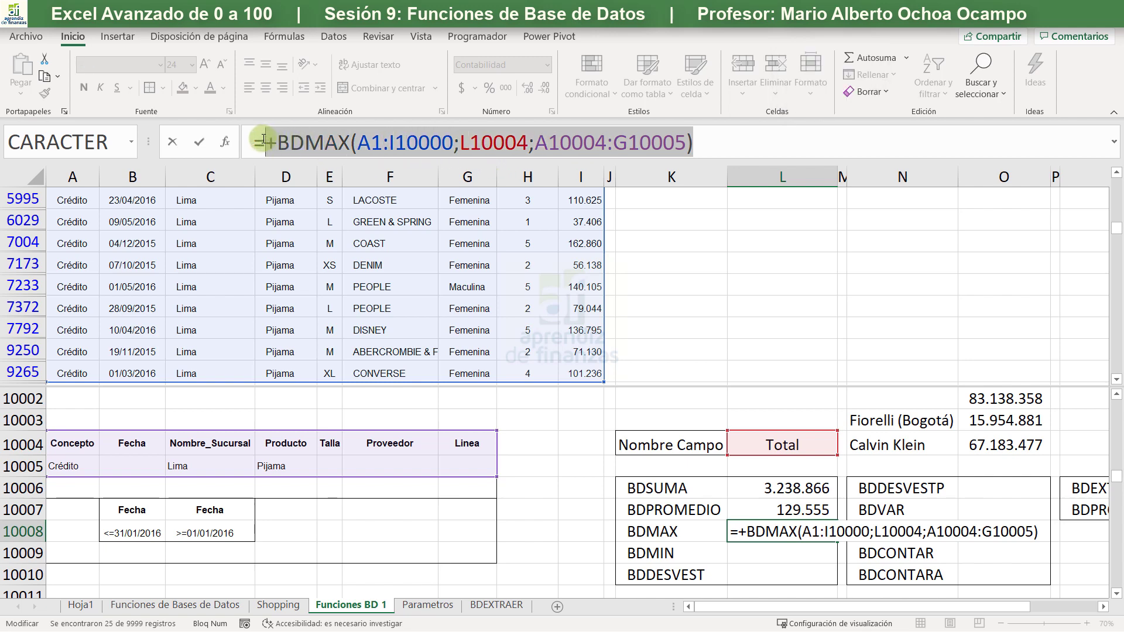
key(ctrl+c)
key(Escape)
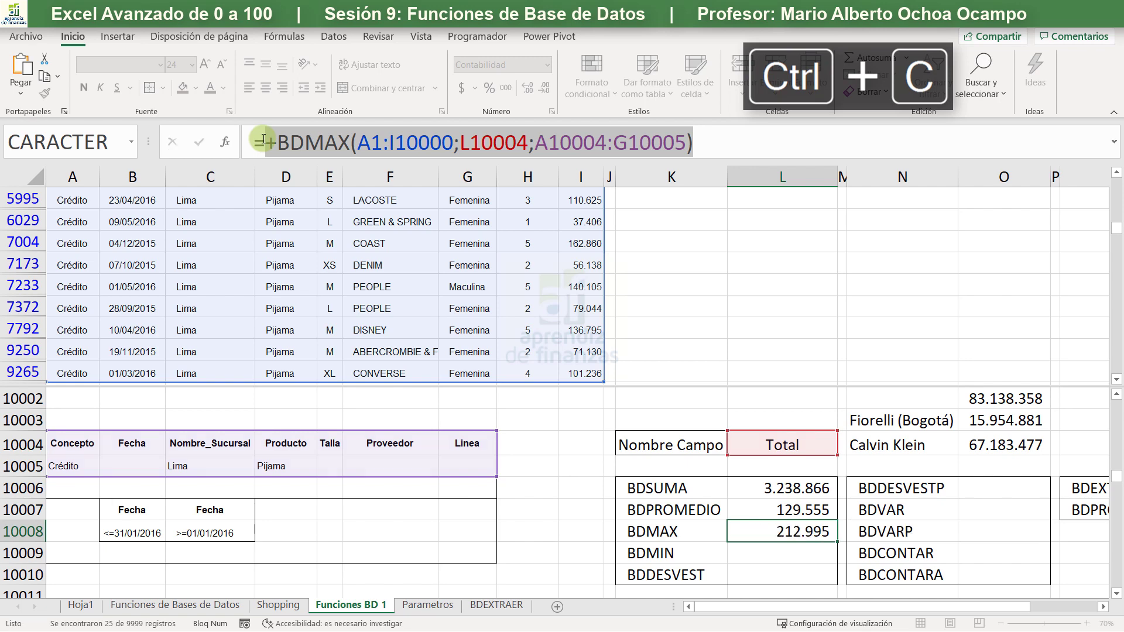
Enter +BDMIN(A1:I10000;L10004;A10004:G10005) in L10009 by adapting the copied BDMAX formula, and apply the thousands separator style
double_click(739, 551)
key(ctrl+v)
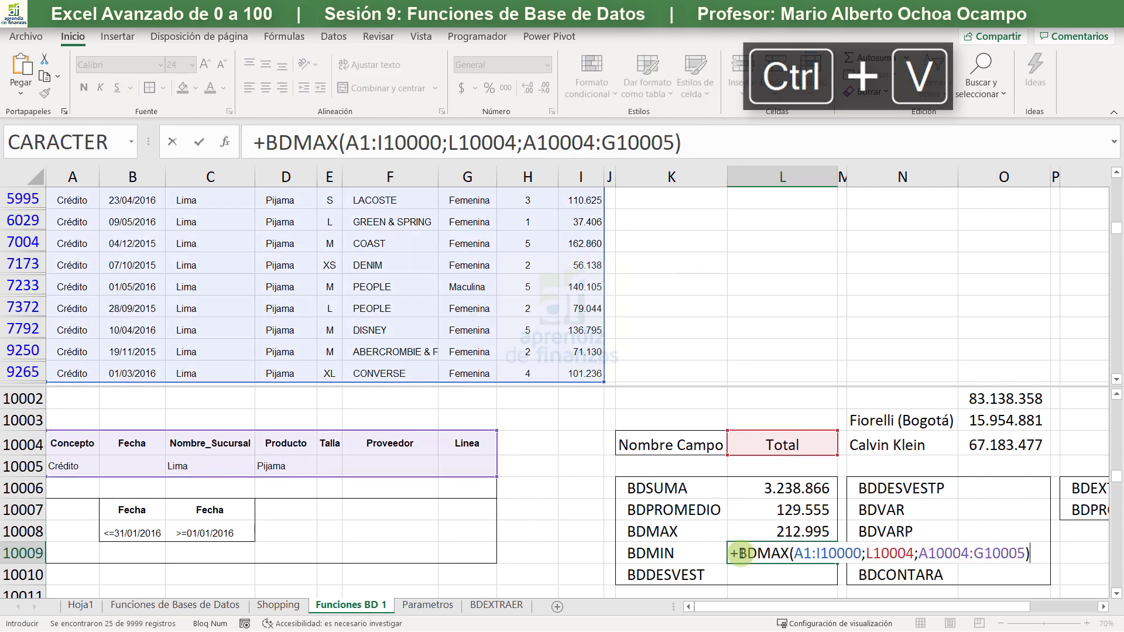
drag(337, 143, 314, 144)
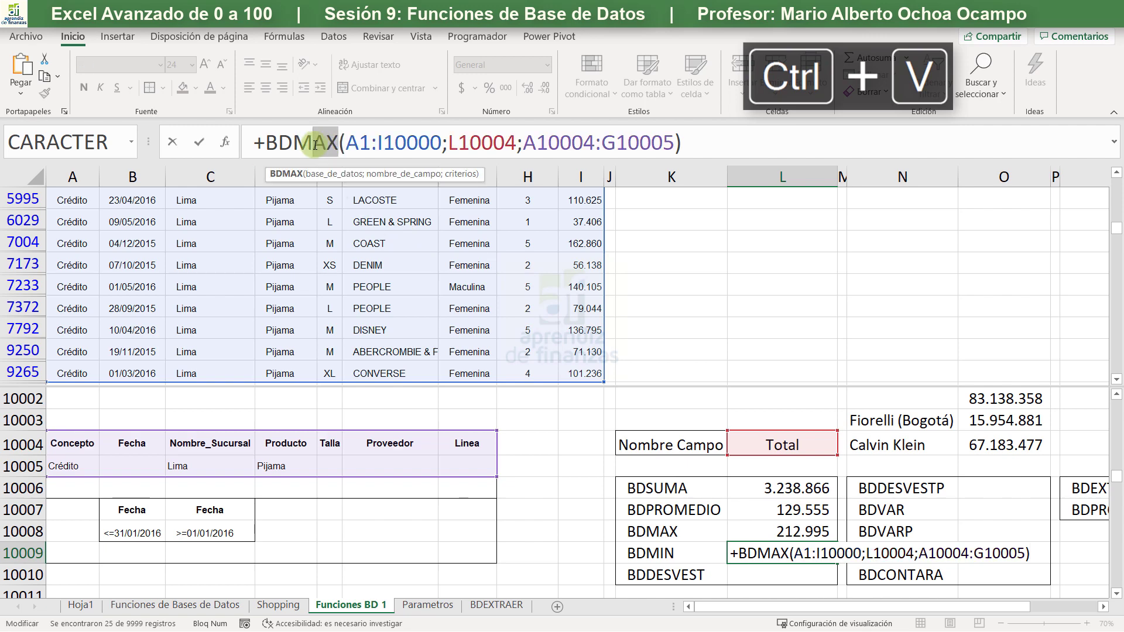
text(IN)
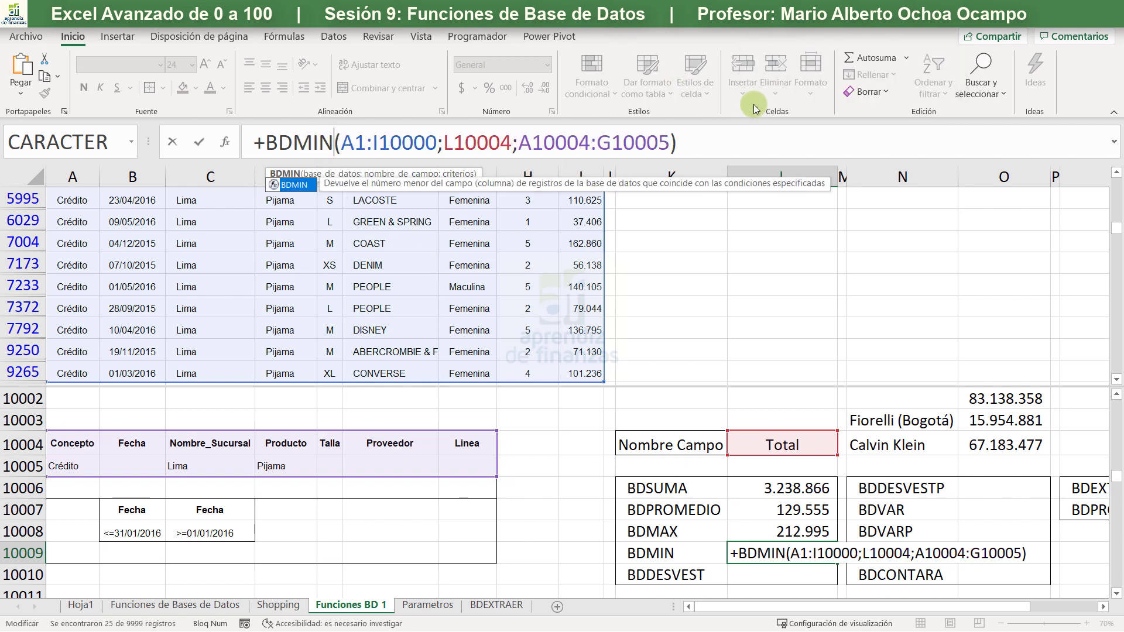
click(705, 154)
key(Return)
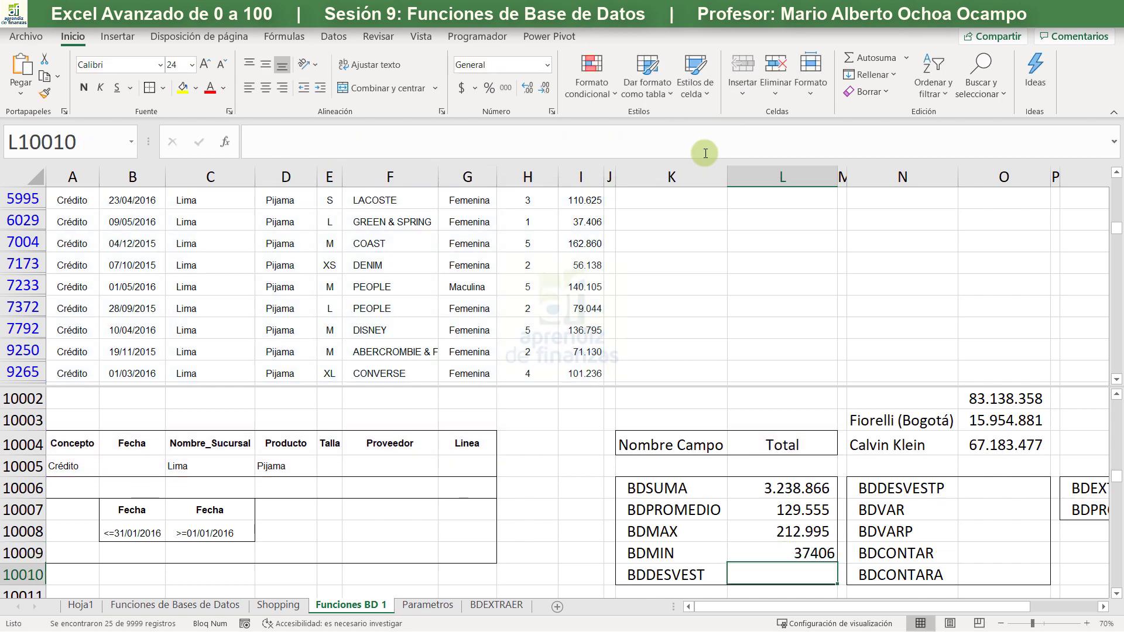
click(813, 558)
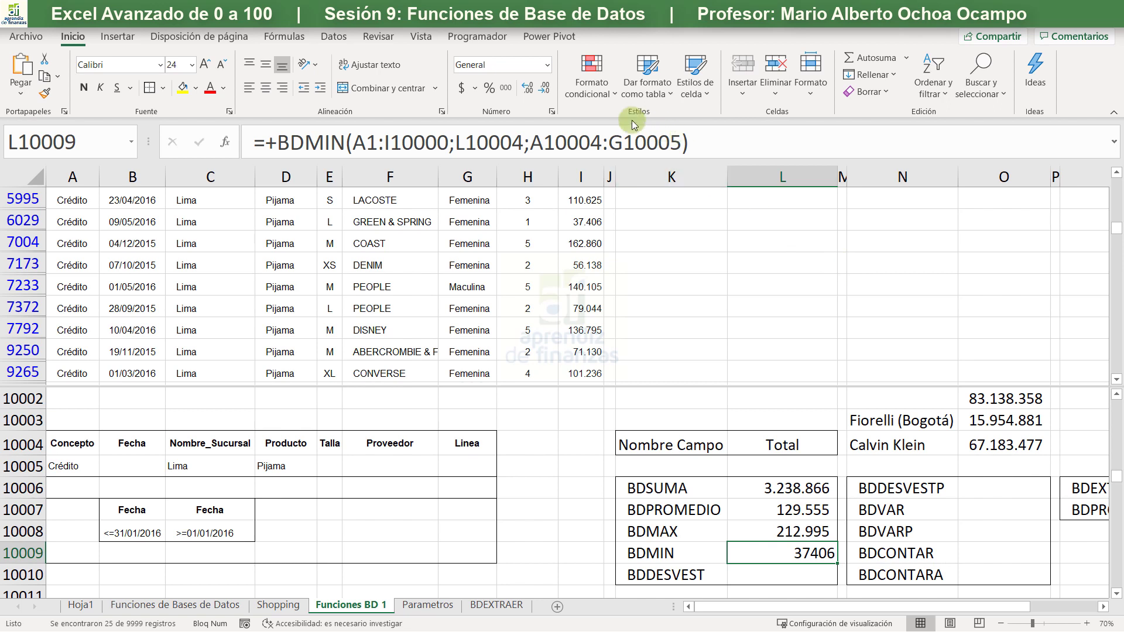
click(505, 88)
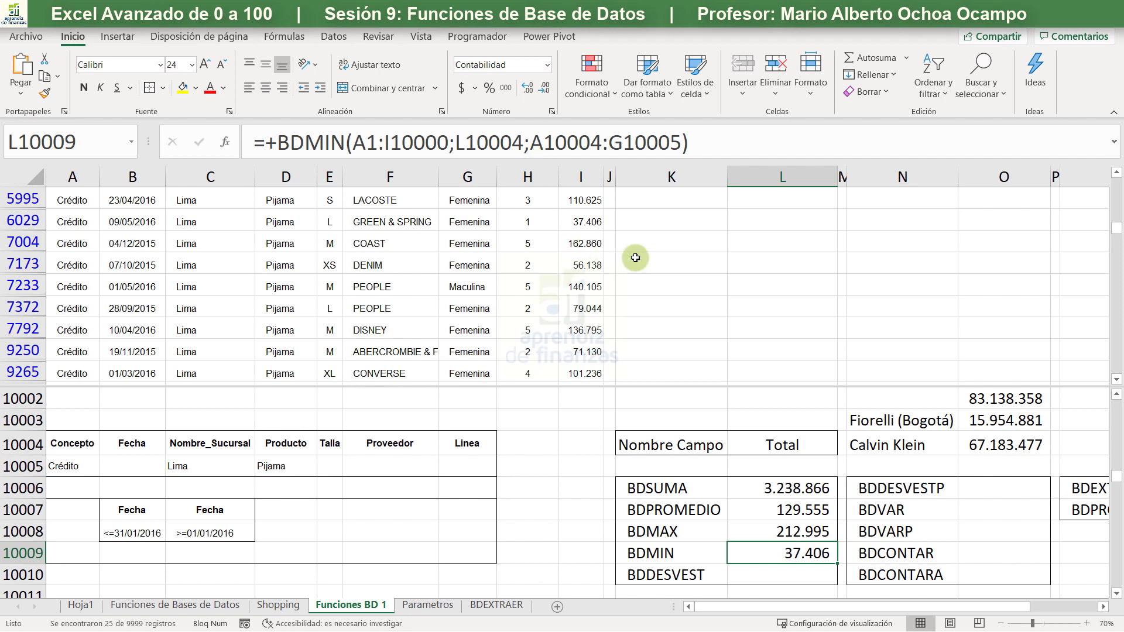
Enter +BDDESVEST(A1:I10000;L10004;A10004:G10005) in L10010 by adapting the copied BDMAX formula
click(778, 571)
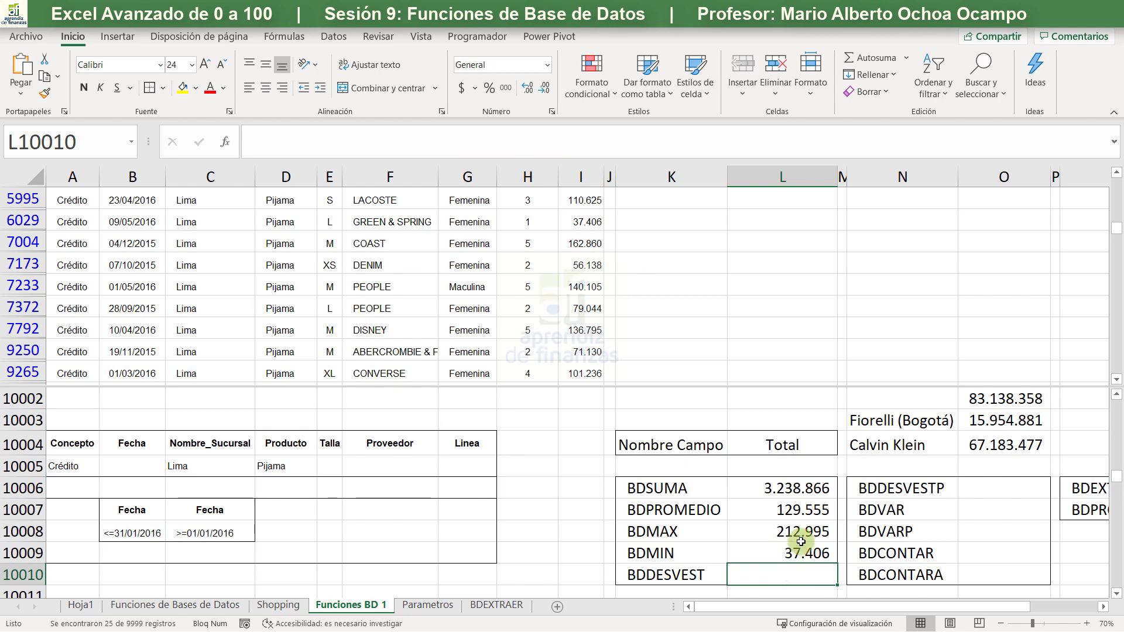
double_click(762, 571)
key(ctrl+v)
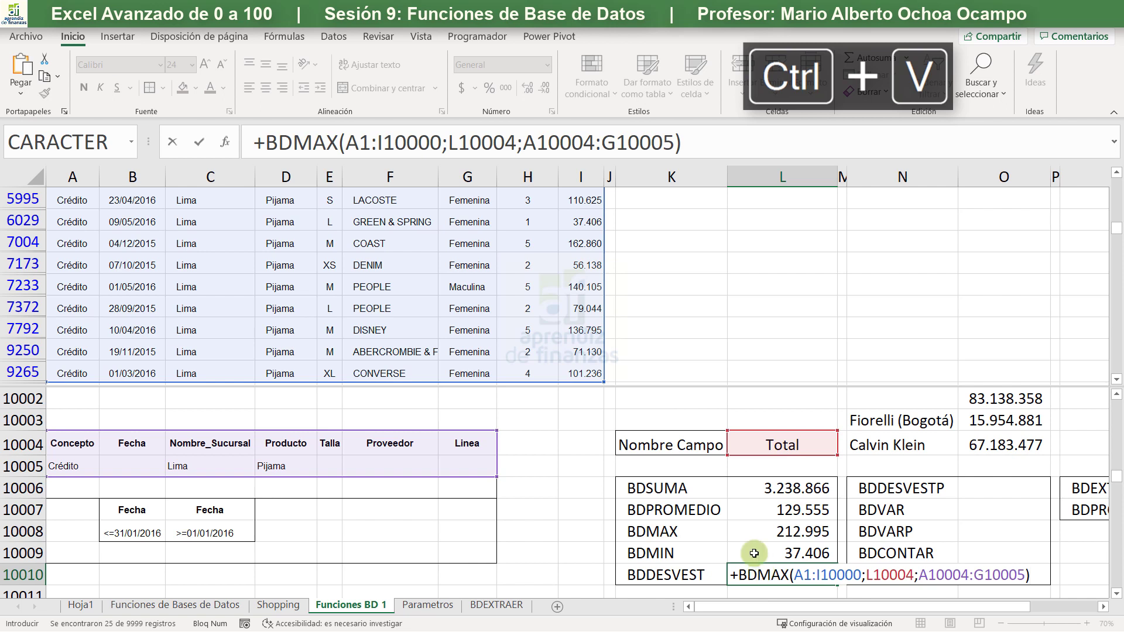
drag(340, 143, 294, 143)
text(des)
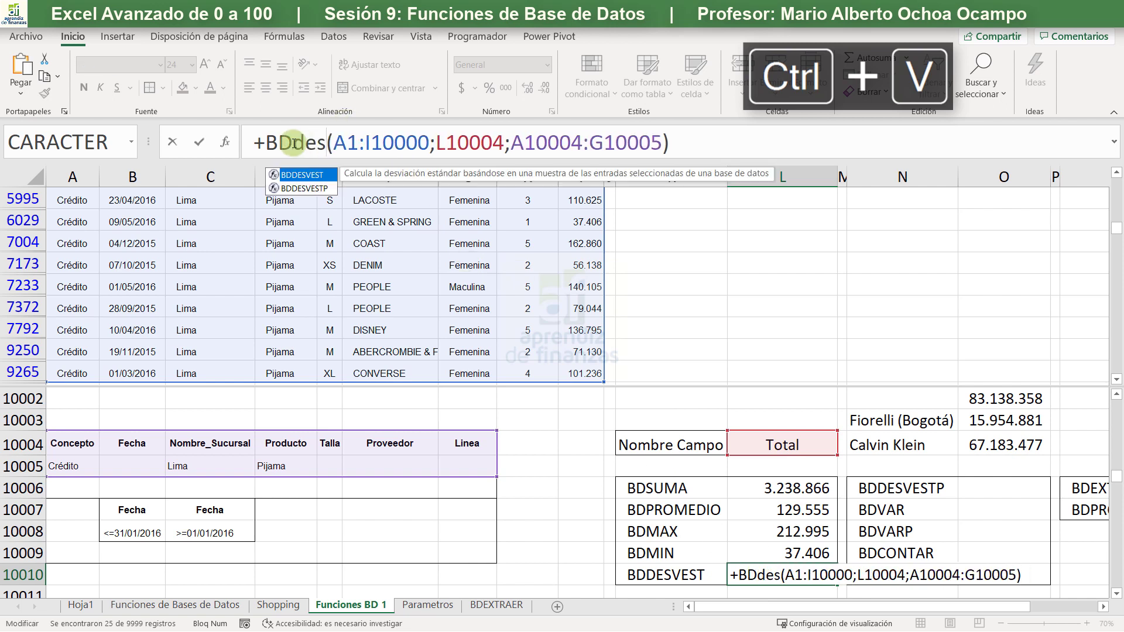
key(Tab)
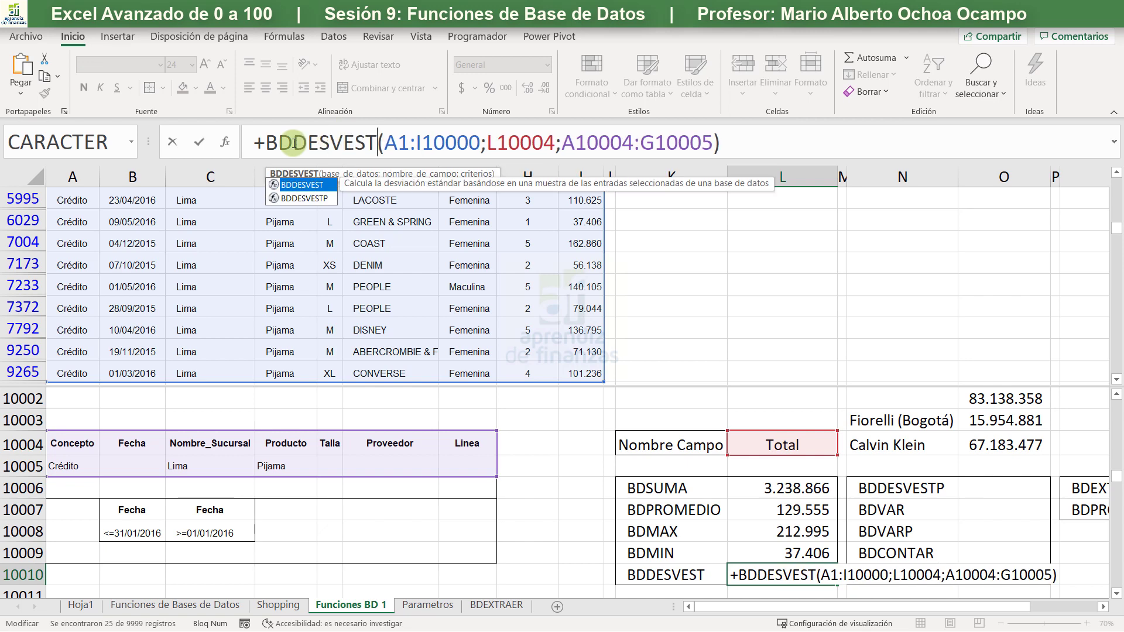
key(Return)
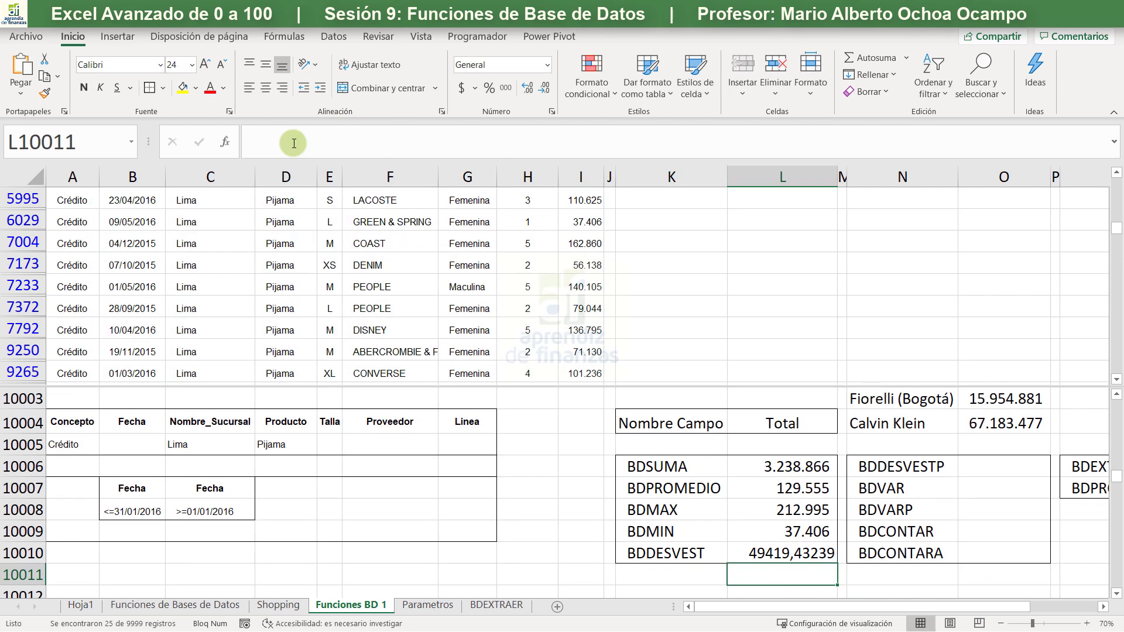
Apply the thousands separator format of the BDMIN result in L10009 to the BDDESVEST result in L10010
click(807, 529)
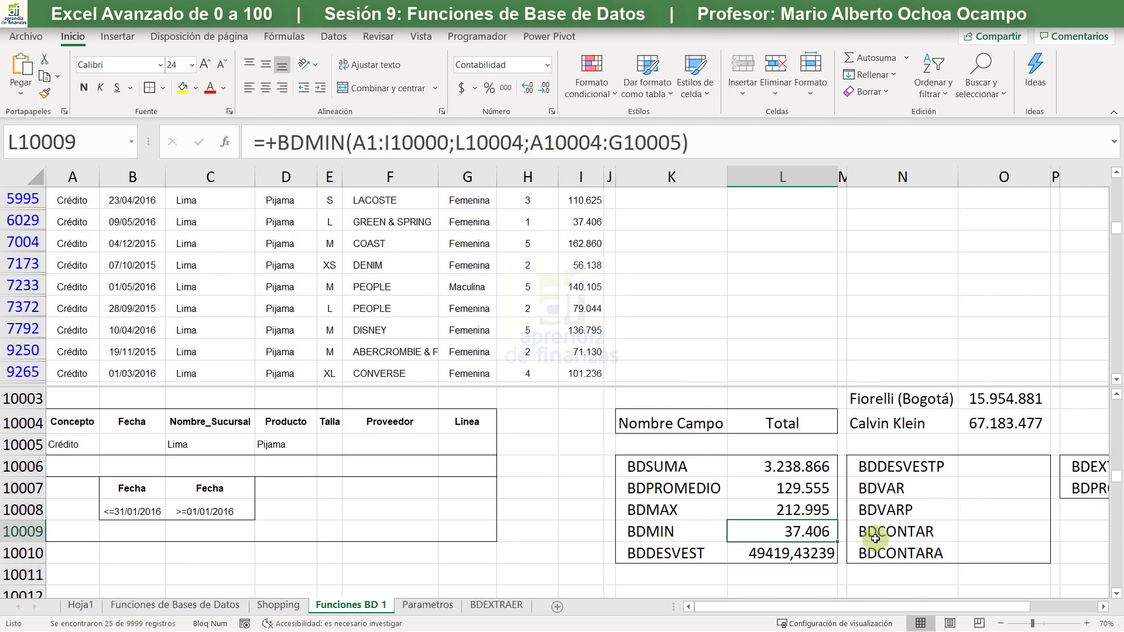
click(754, 552)
scroll(673, 356, up, 1)
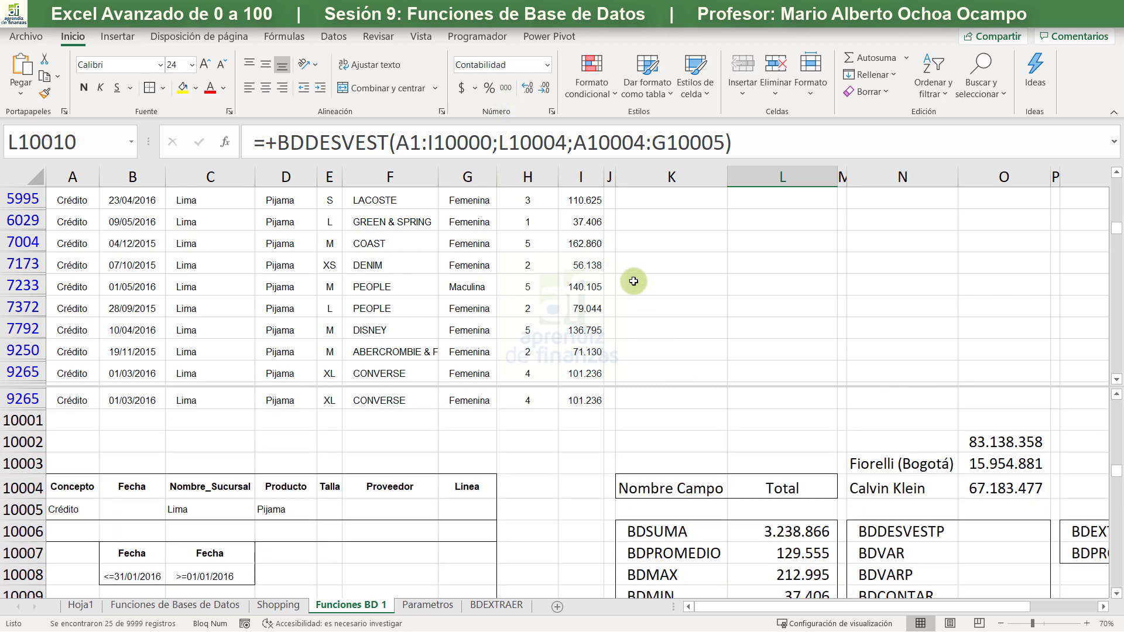
Reopen the BDDESVEST formula in L10010 to examine its arguments and function description, keeping the same formula
click(611, 144)
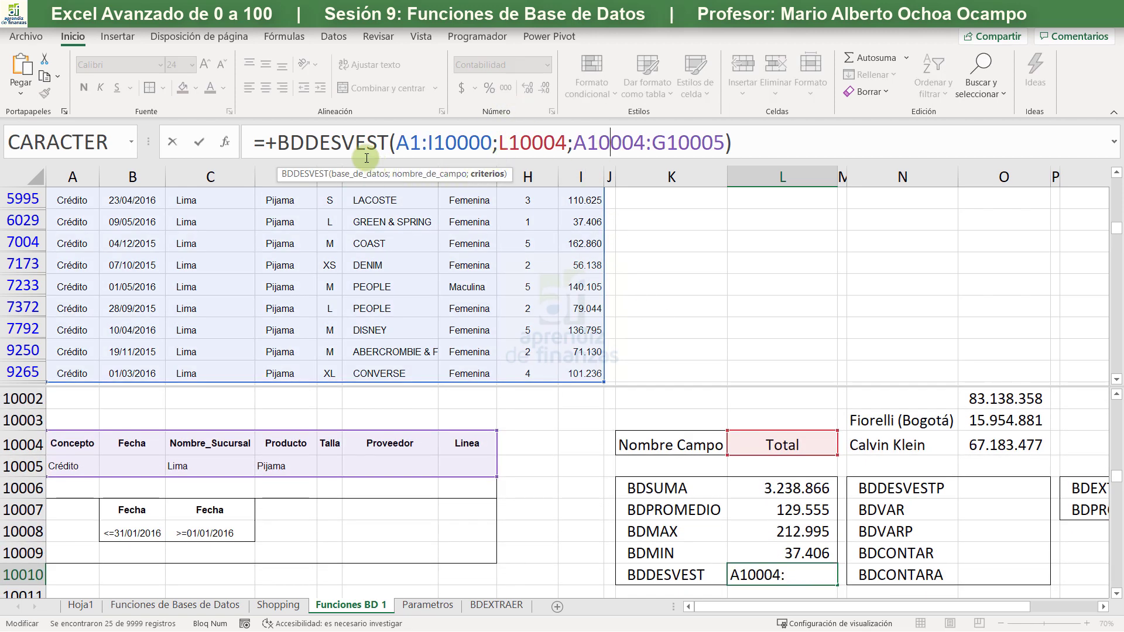
click(759, 136)
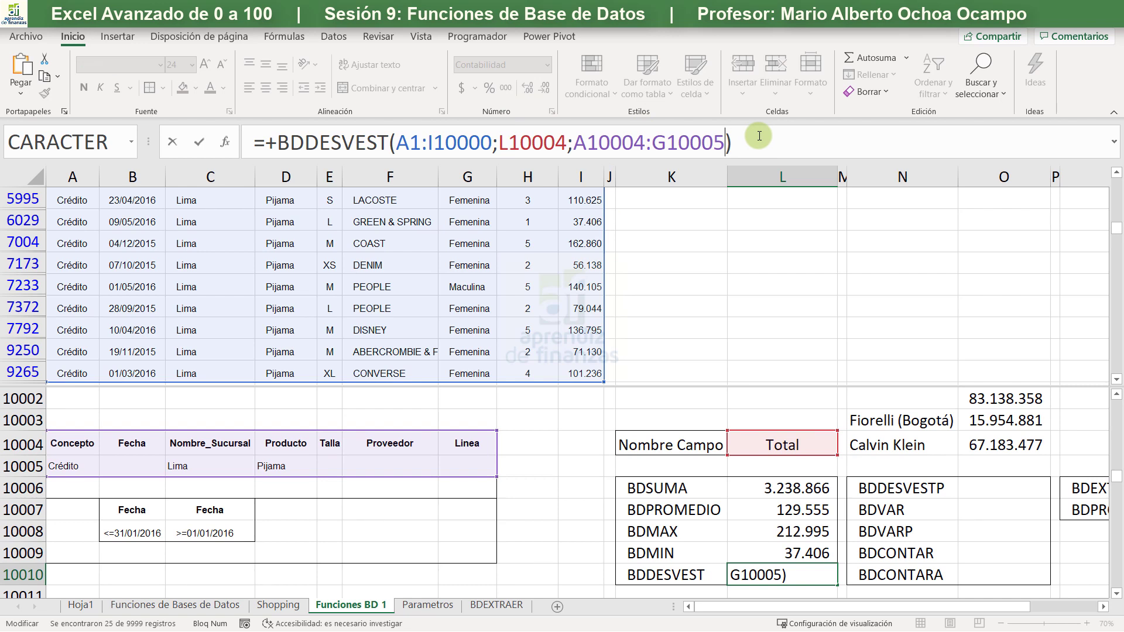
key(Delete)
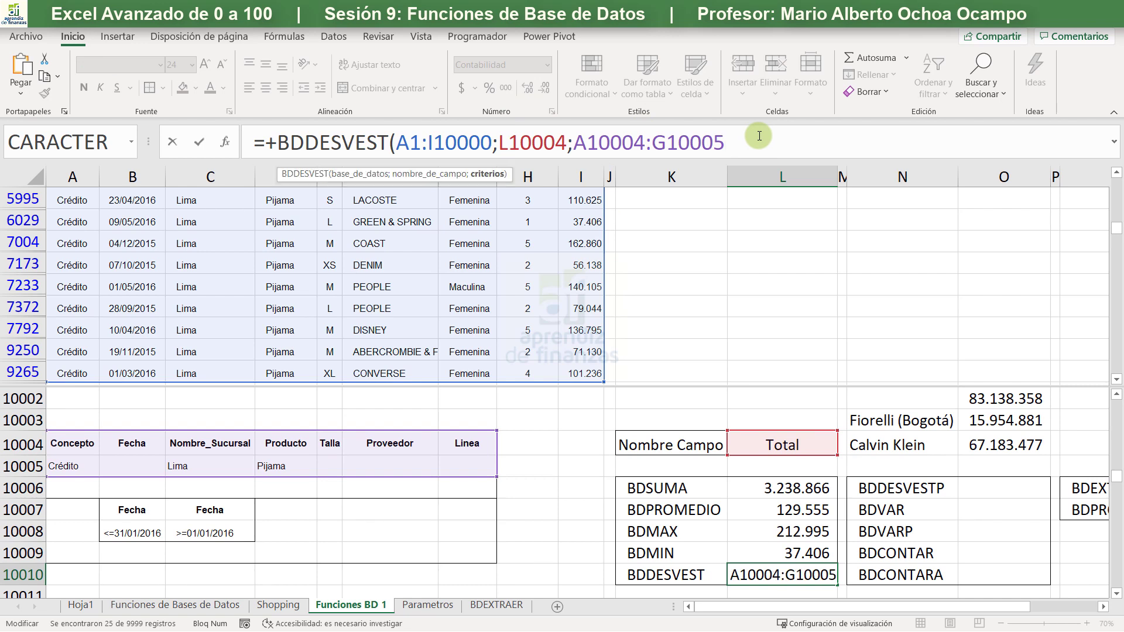
text())
click(390, 143)
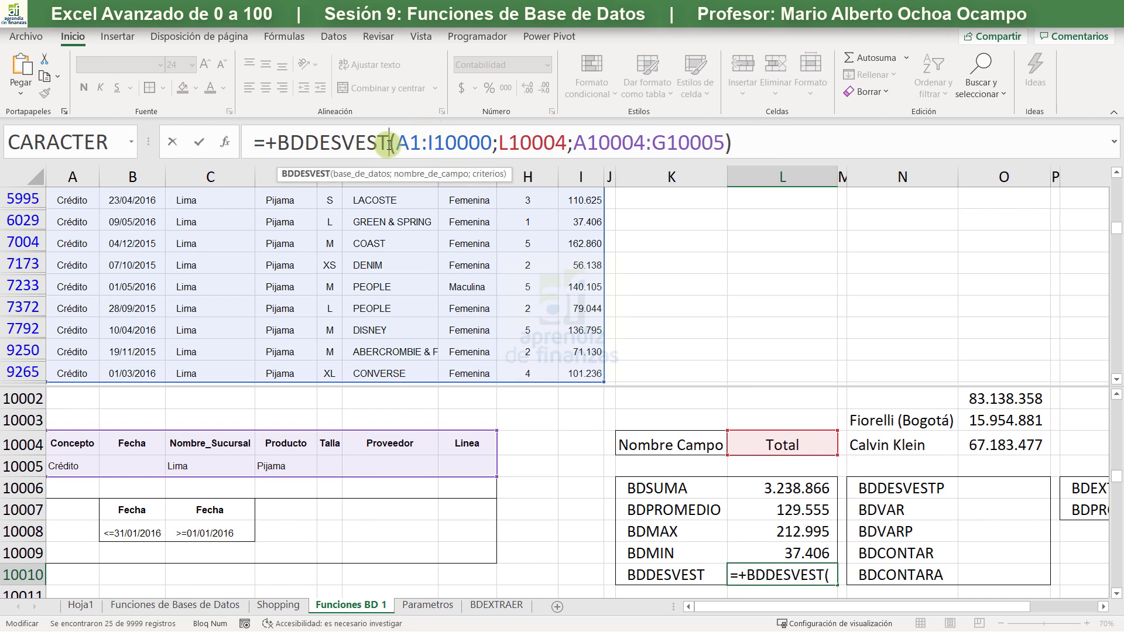
key(BackSpace)
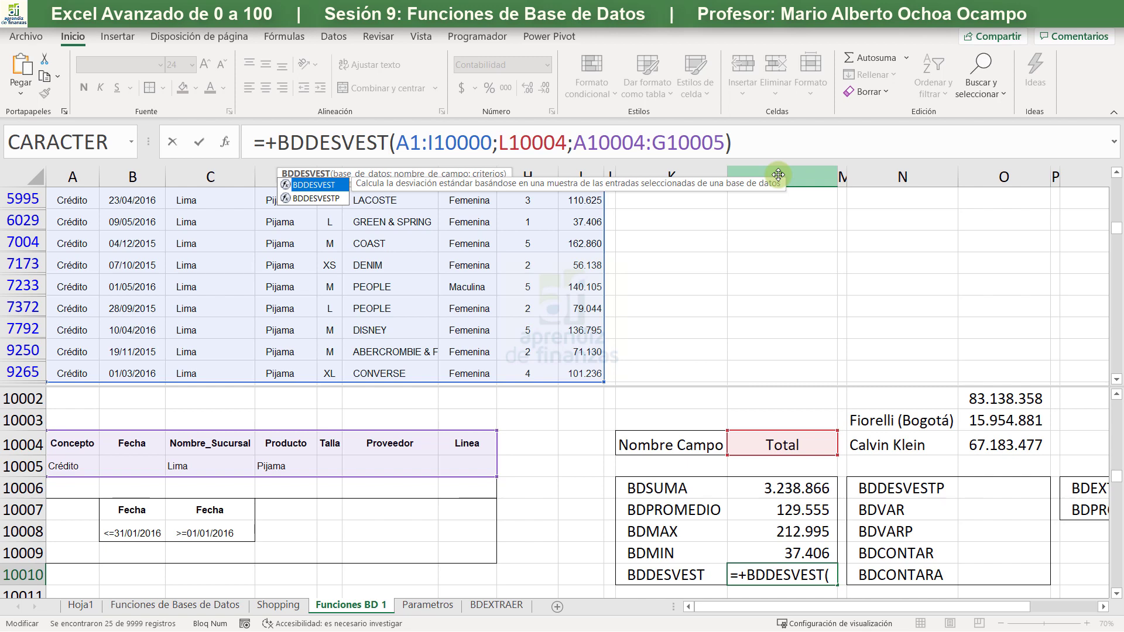
key(Return)
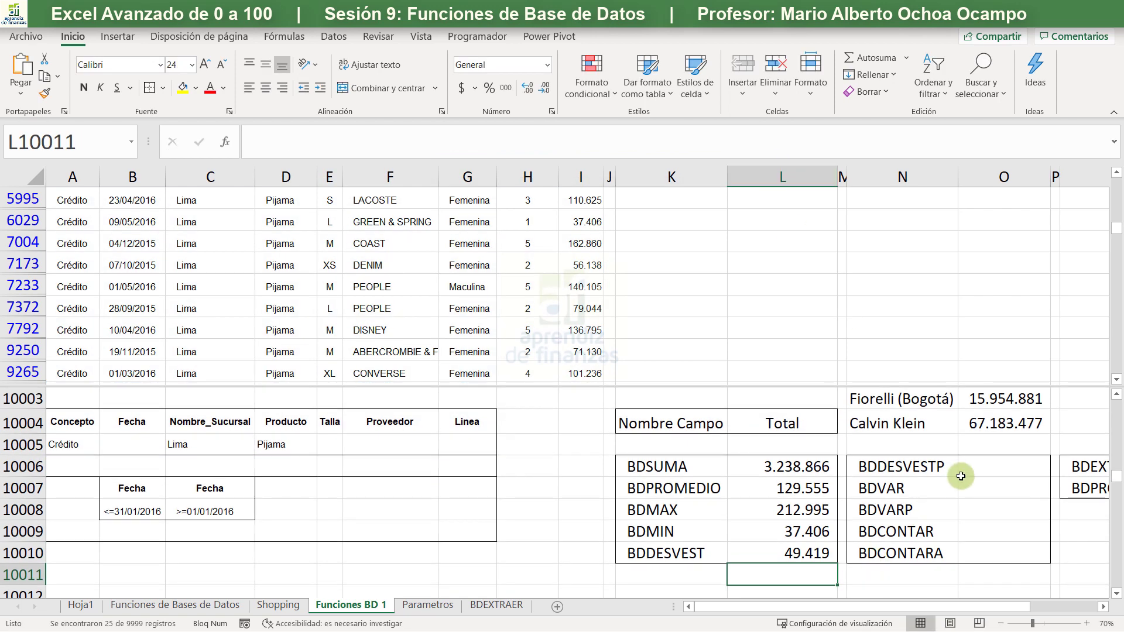
Enter +BDDESVESTP(A1:I10000;L10004;A10004:G10005) in O10006 by adapting the copied BDMAX formula
click(960, 468)
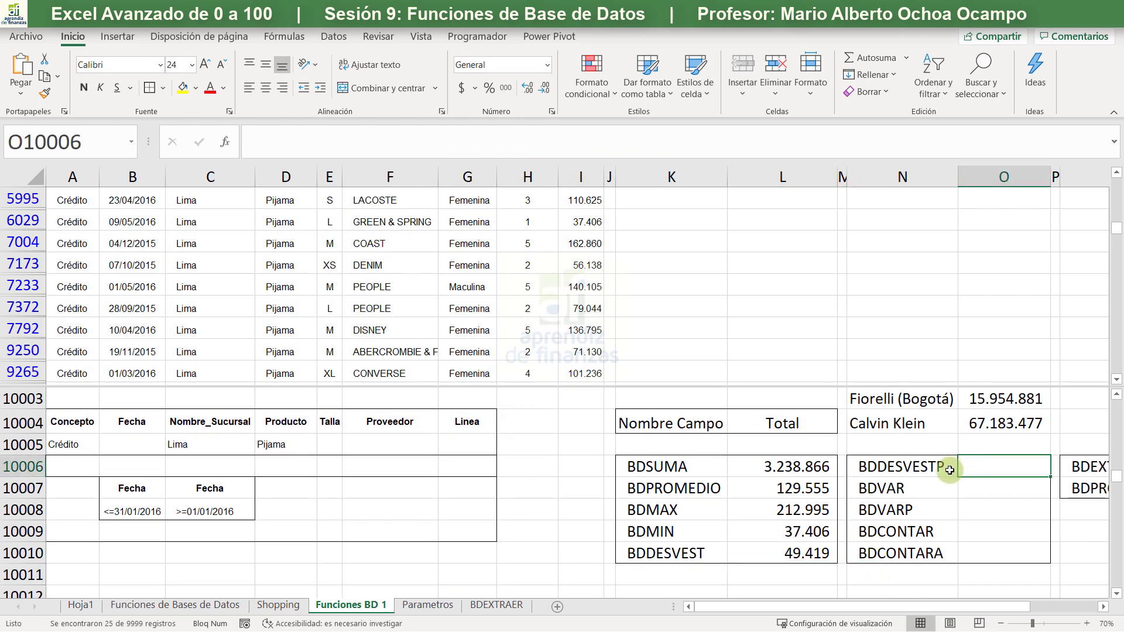
double_click(991, 472)
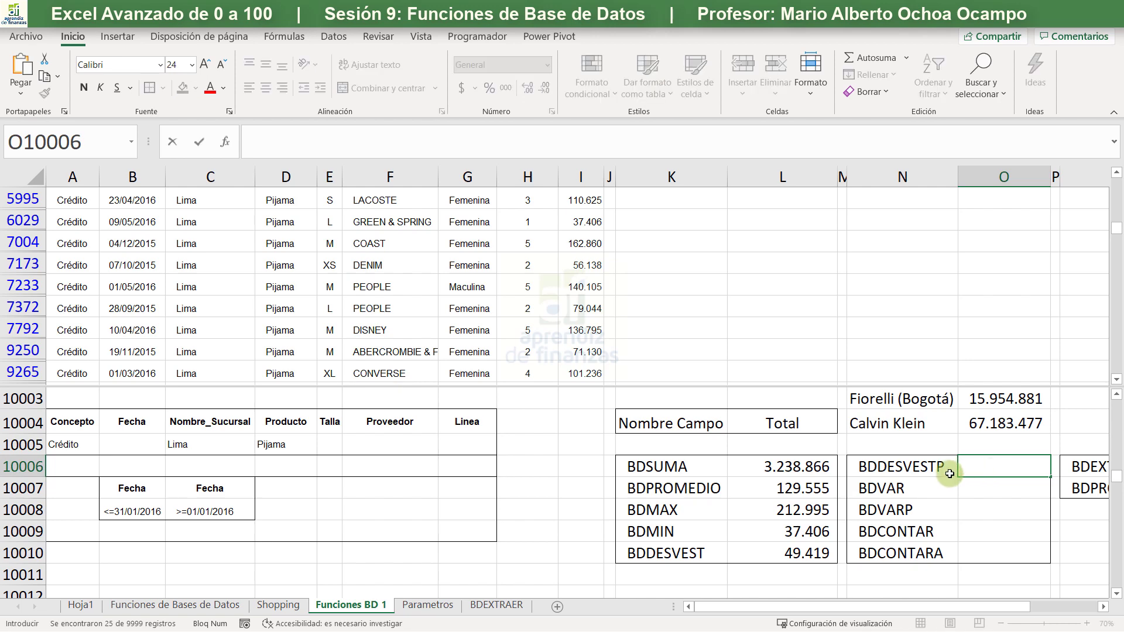
text(+BDMAX(A1:I10000;L10004;A10004:G10005))
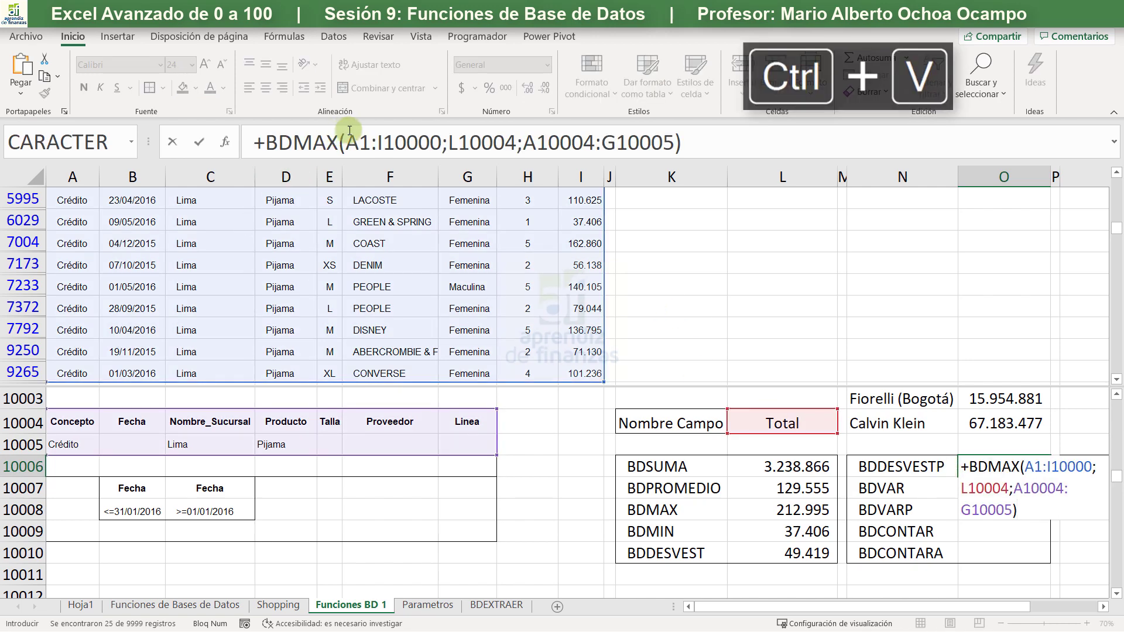
drag(340, 142, 300, 142)
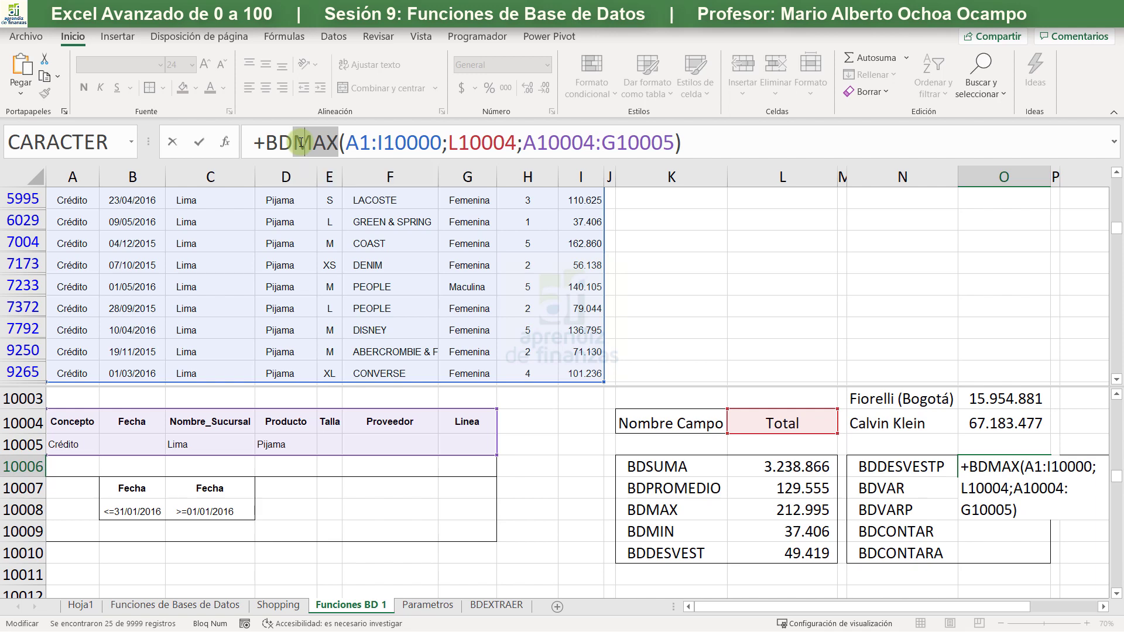
text(es)
key(BackSpace)
key(BackSpace)
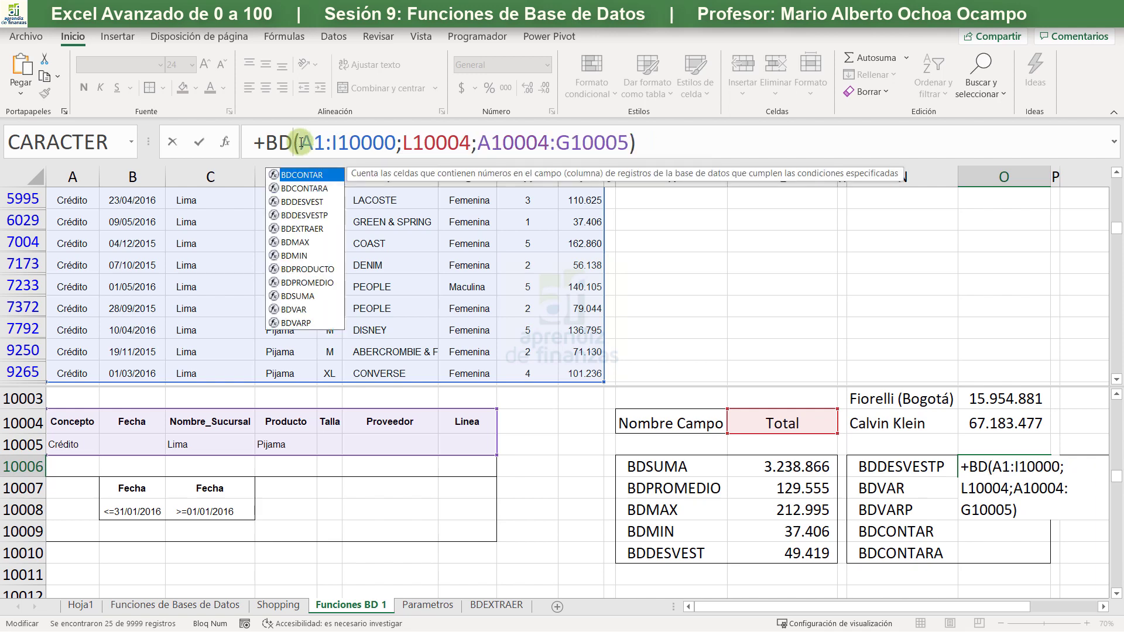
text(des)
key(Down)
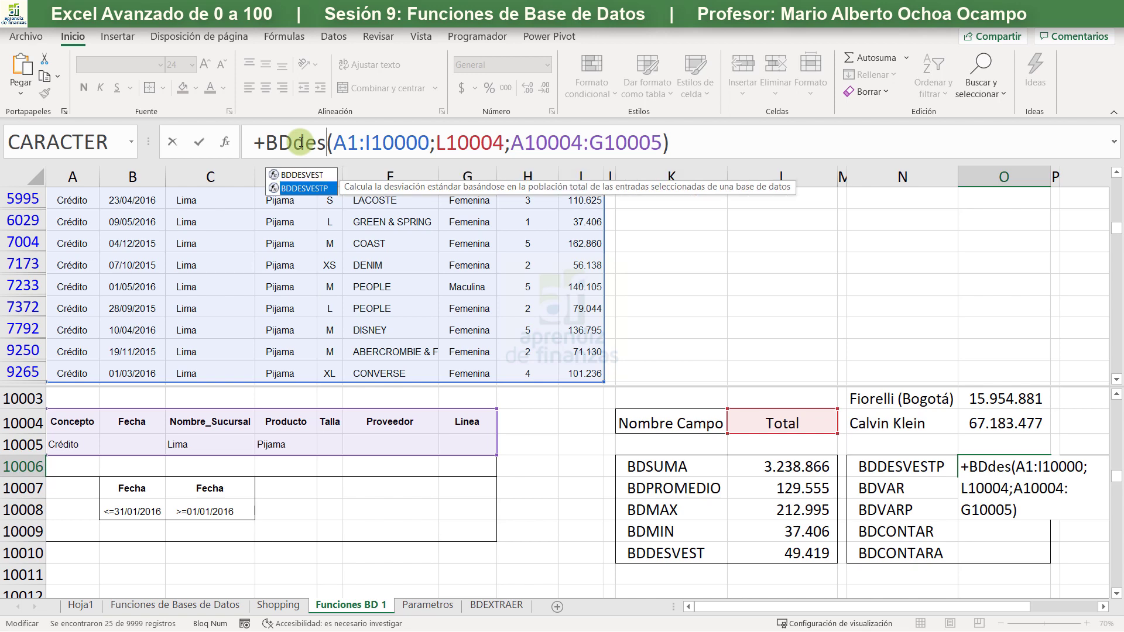
key(Tab)
key(Return)
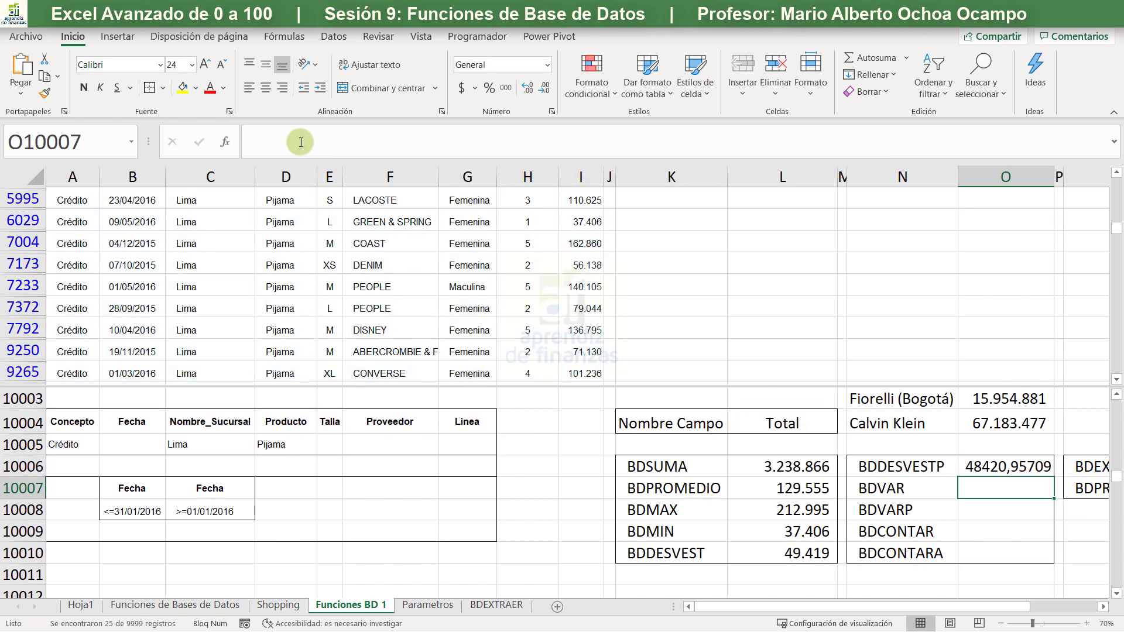
Apply the thousands separator format to the BDDESVESTP result in O10006
click(1042, 466)
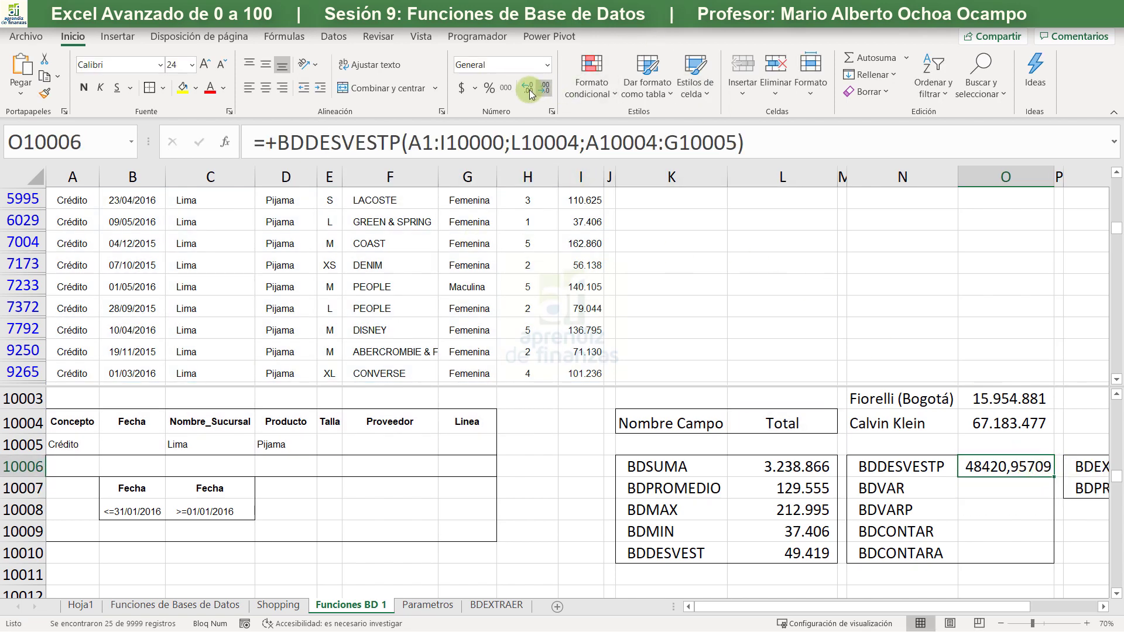
click(507, 89)
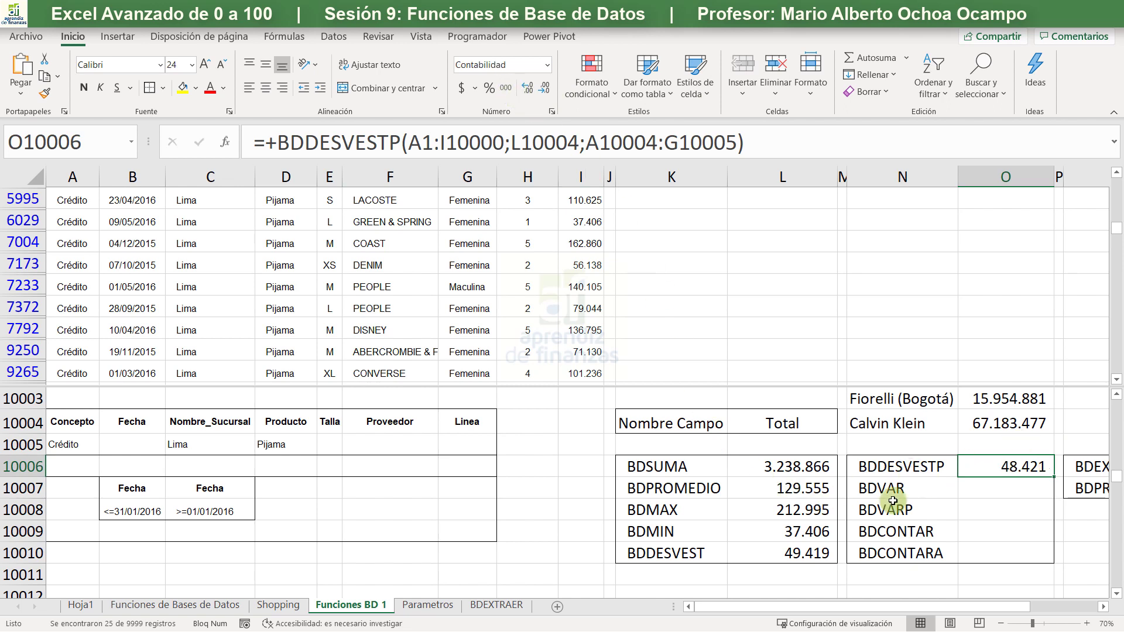
click(817, 553)
click(1006, 466)
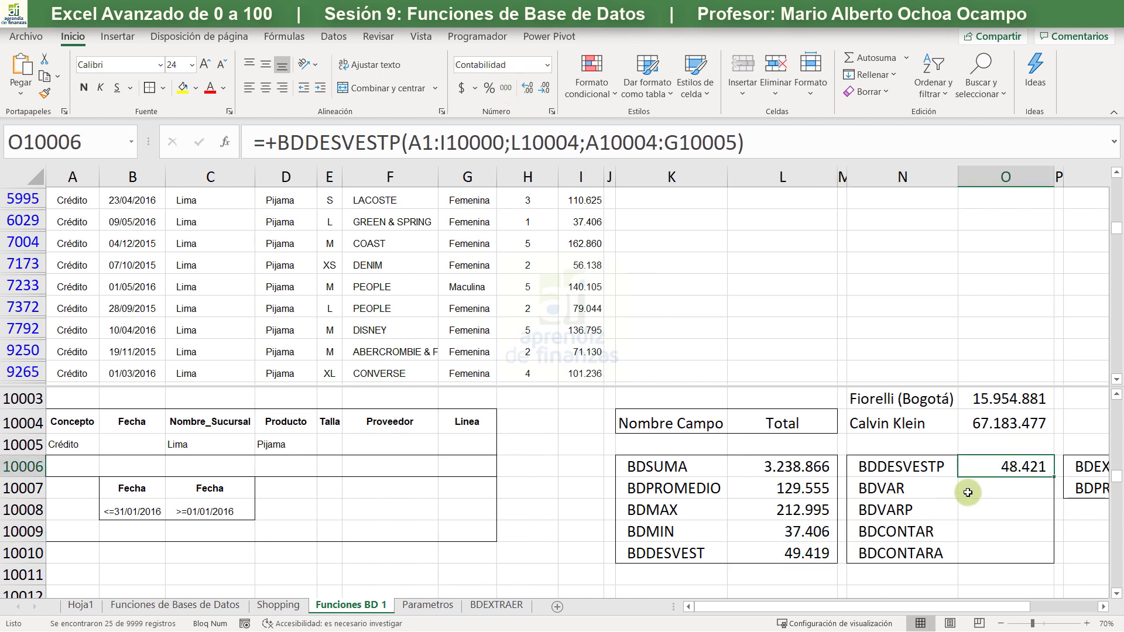
Enter +BDVAR(A1:I10000;L10004;A10004:G10005) in O10007 by adapting the copied BDMAX formula and apply the thousands separator format
click(977, 487)
double_click(1005, 485)
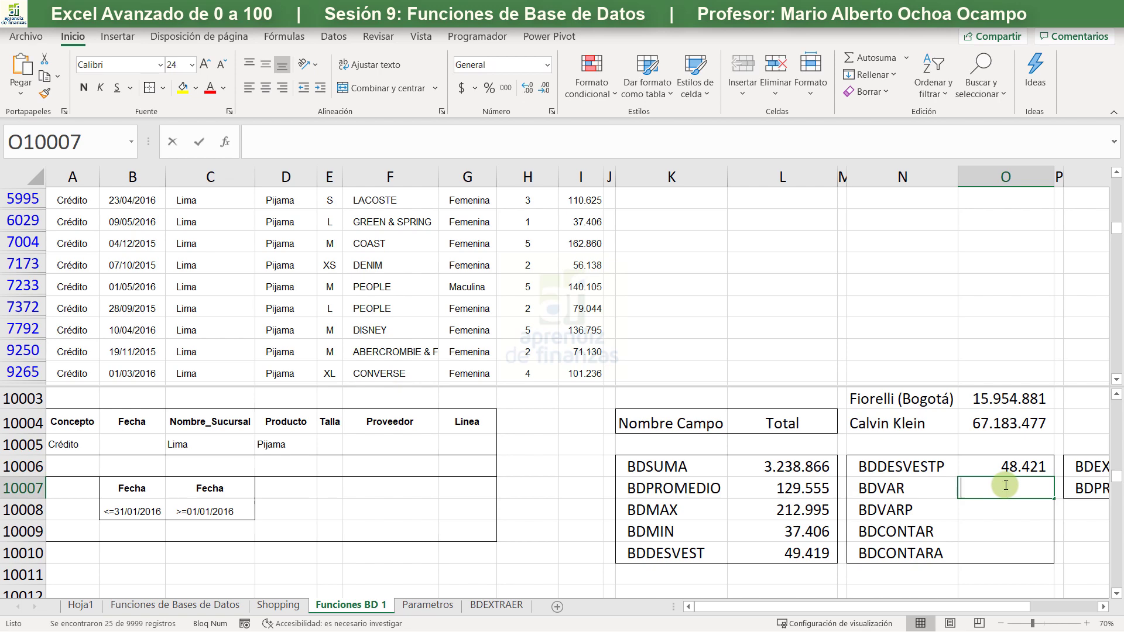
key(ctrl+v)
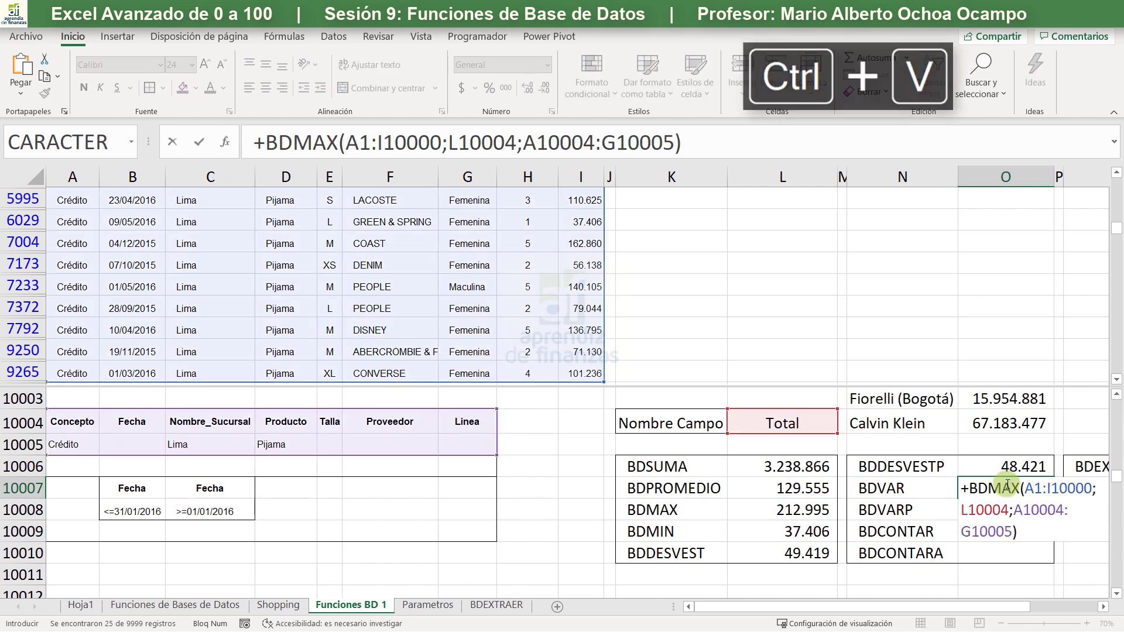
drag(1022, 491, 983, 494)
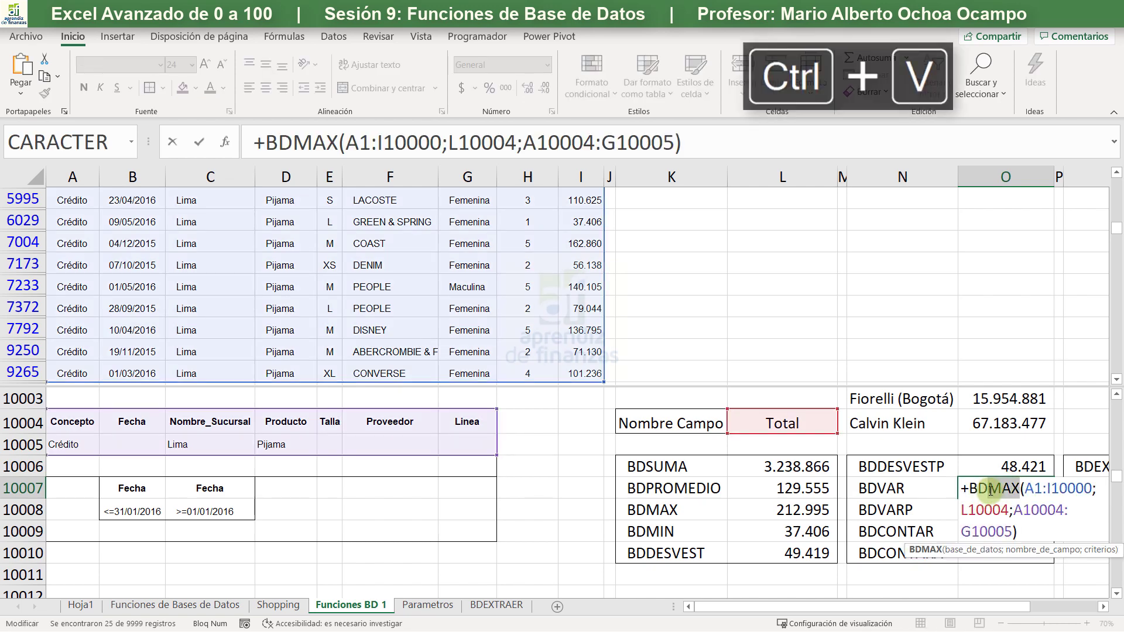
text(ver)
key(BackSpace)
key(BackSpace)
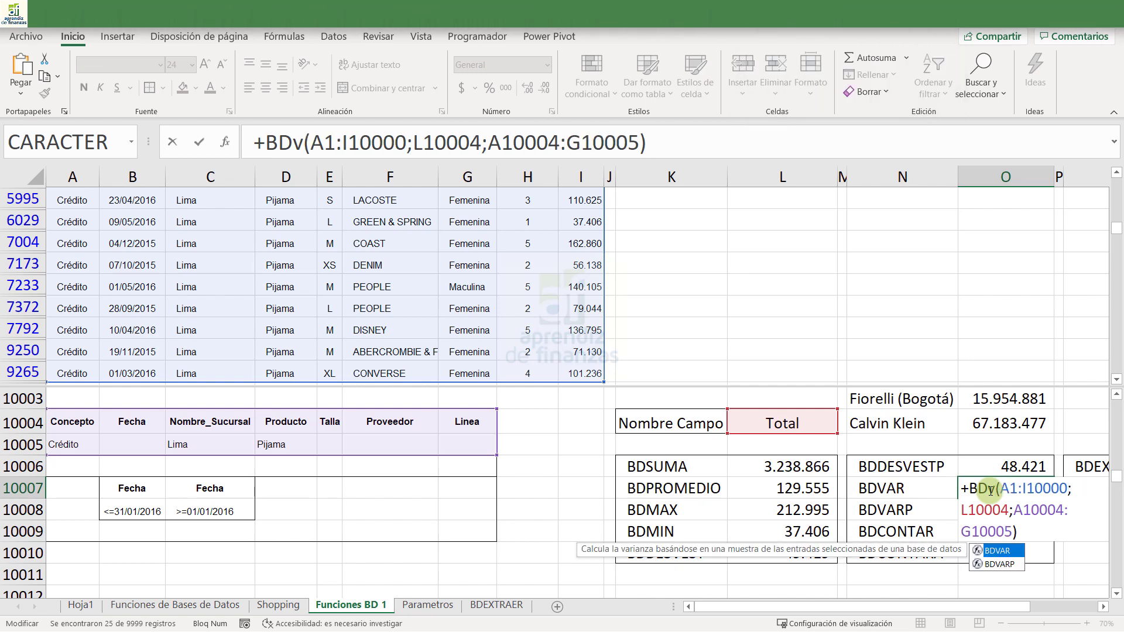
key(Tab)
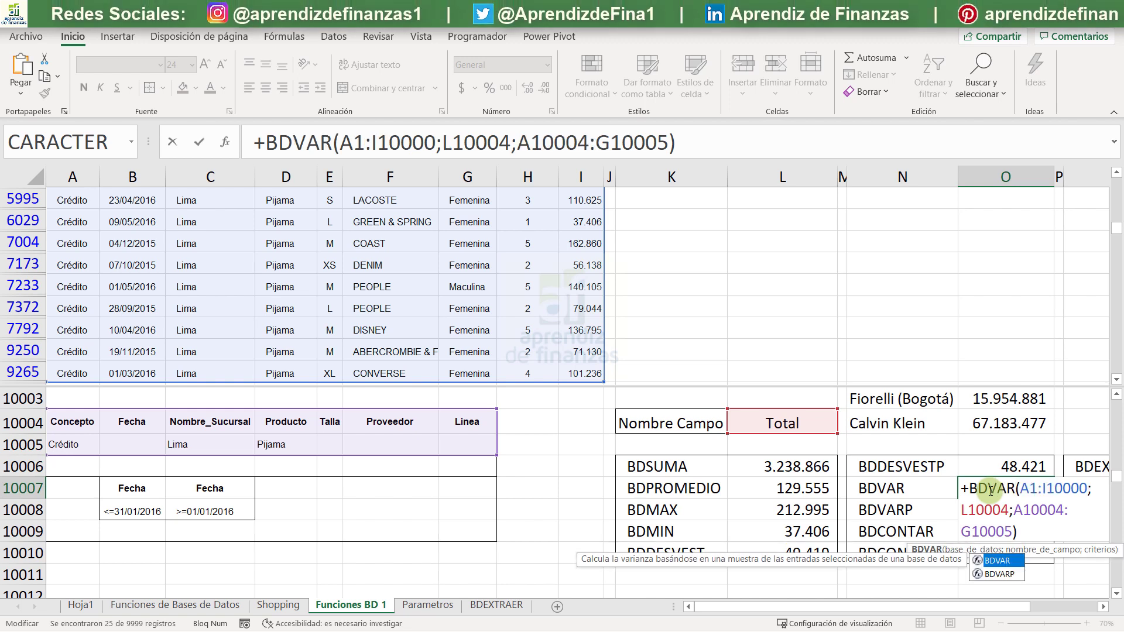
key(Return)
click(990, 490)
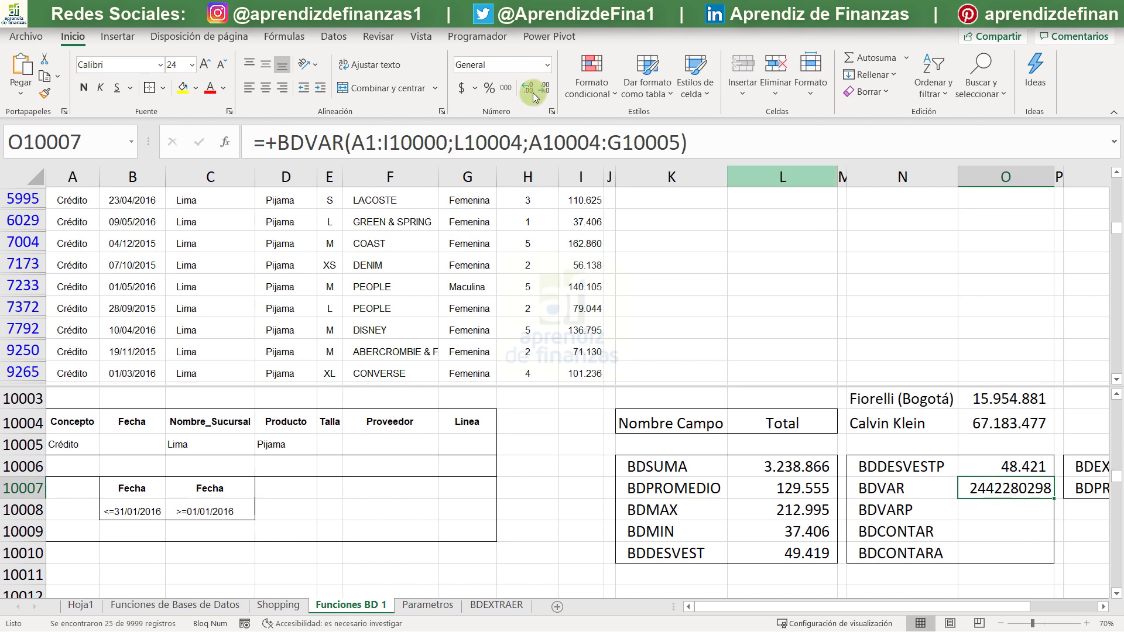
click(507, 89)
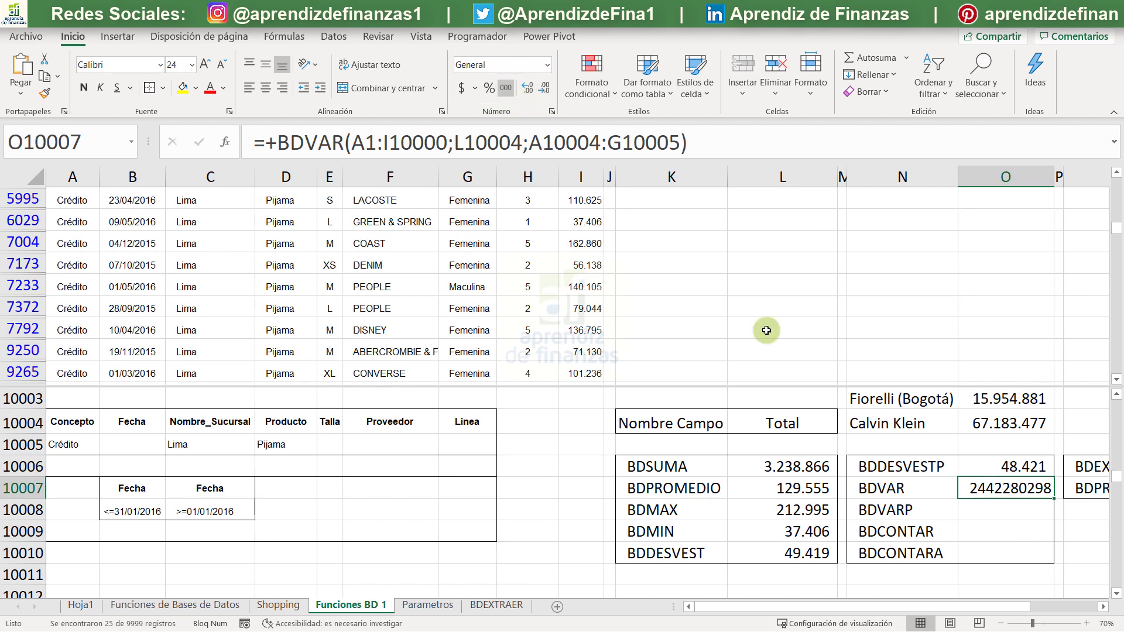
Enter +BDVARP(A1:I10000;L10004;A10004:G10005) in O10008 by adapting the copied BDMAX formula and apply the thousands separator format
click(1022, 506)
double_click(1022, 506)
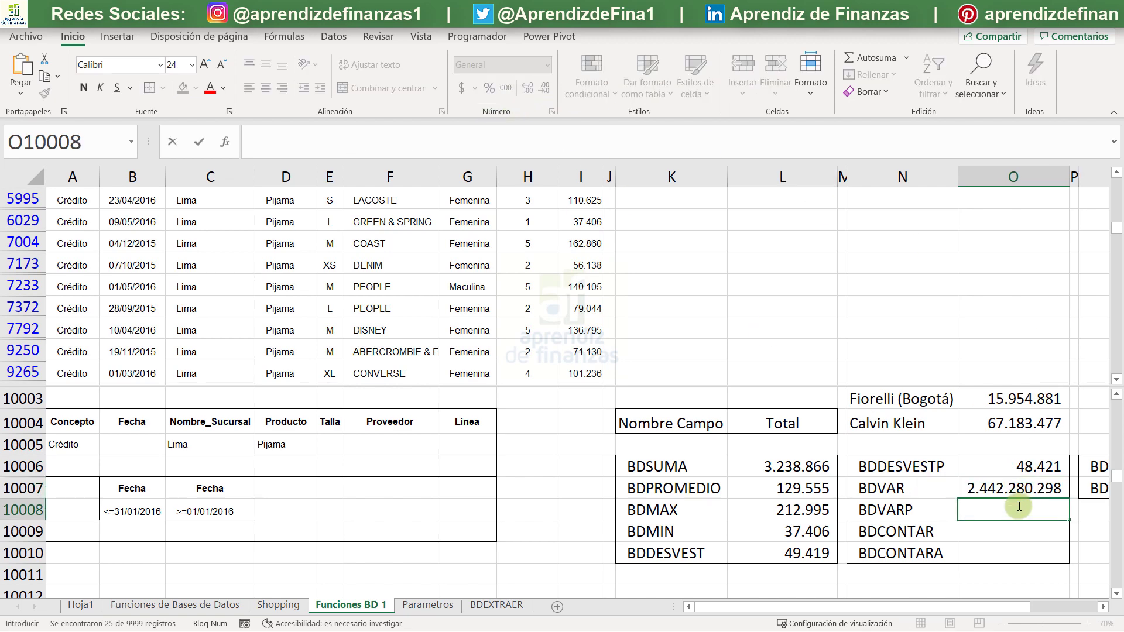
text(+BDMAX(A1:I10000;L10004;A10004:G10005))
drag(1019, 507, 987, 509)
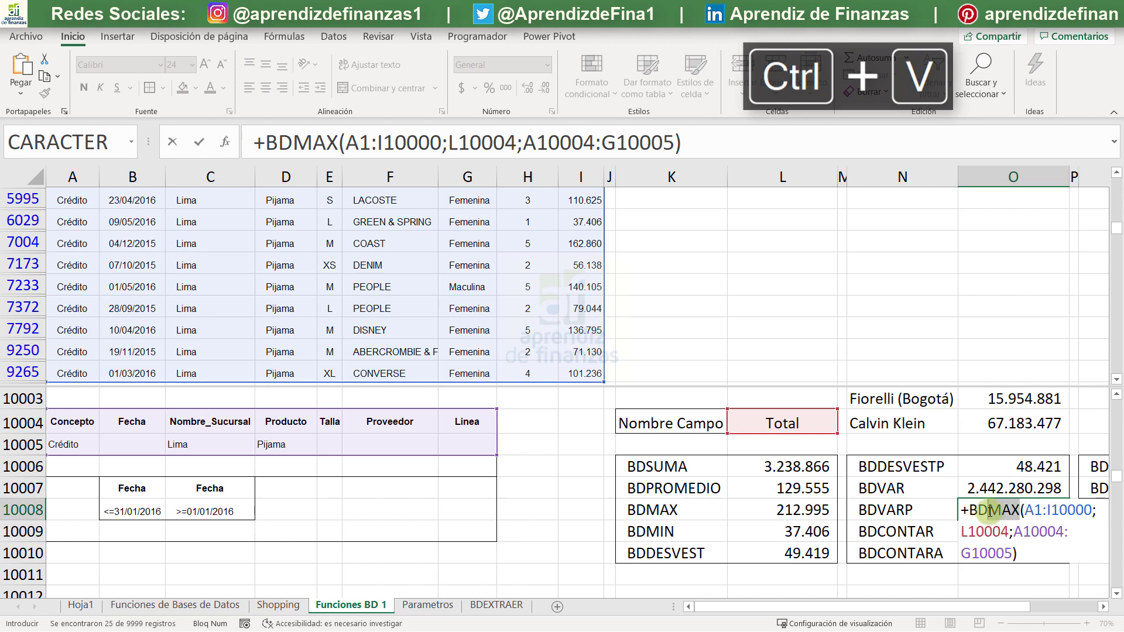
text(var)
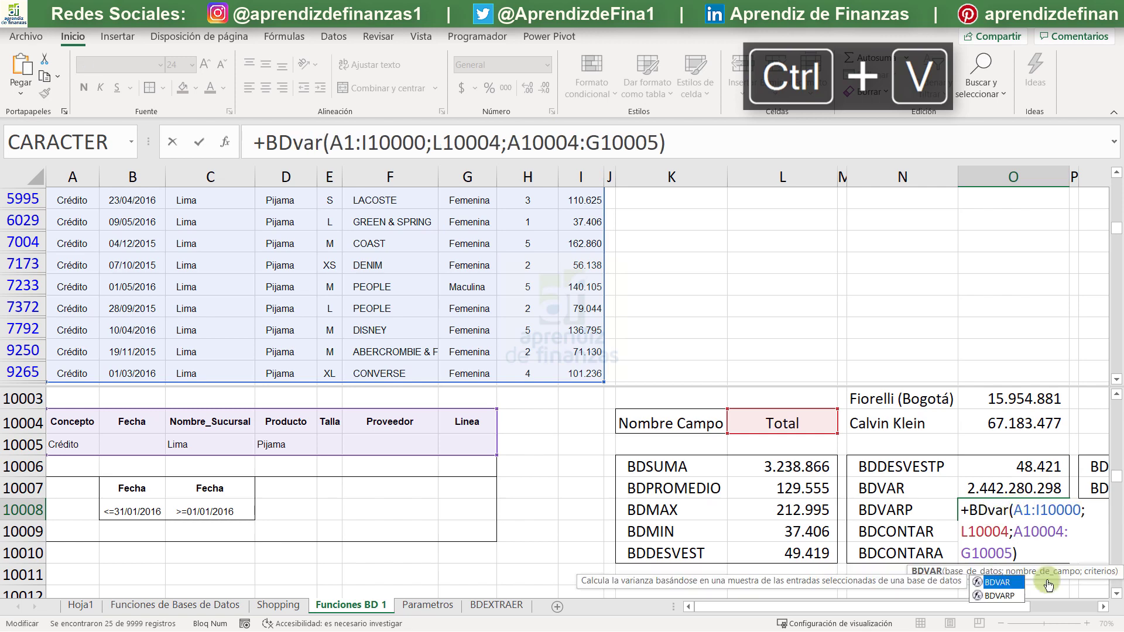
double_click(1011, 595)
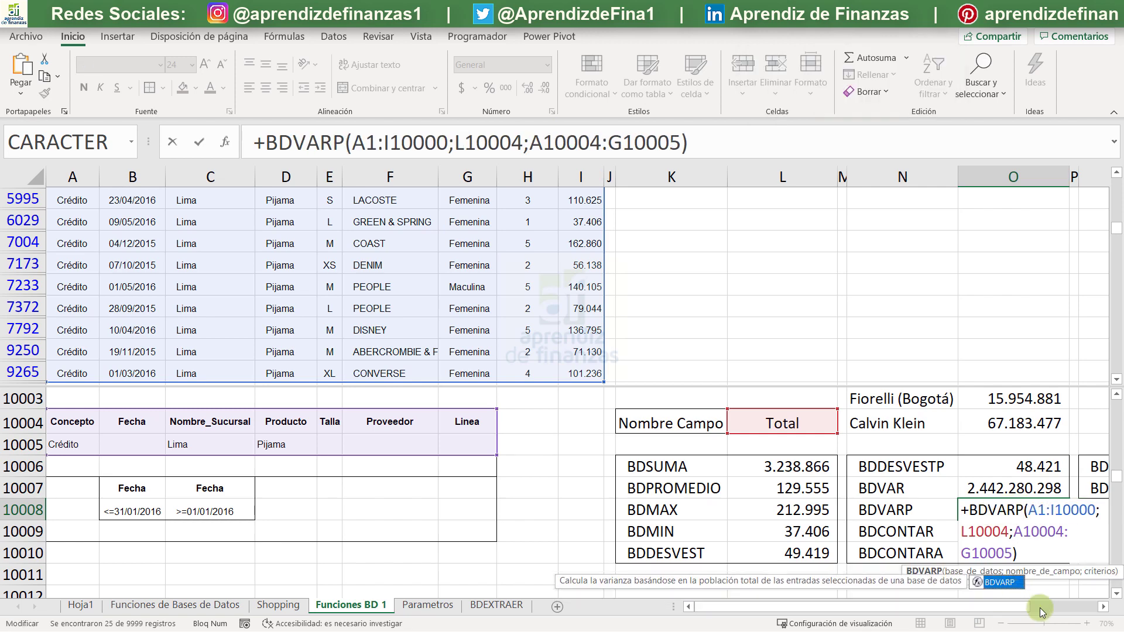
key(Return)
click(1018, 509)
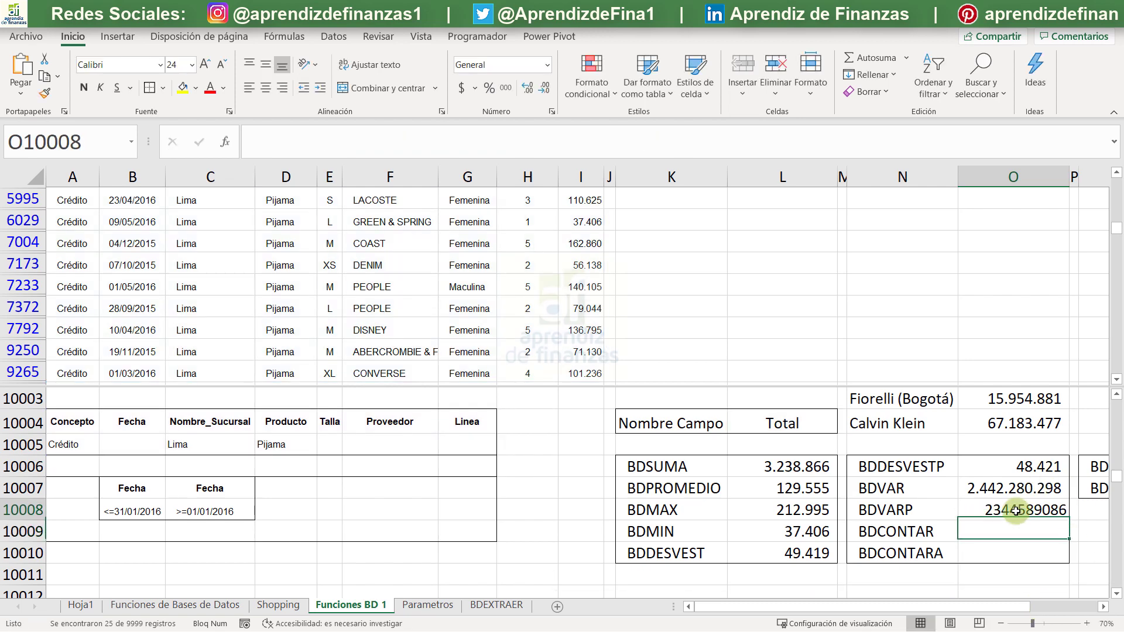
click(516, 85)
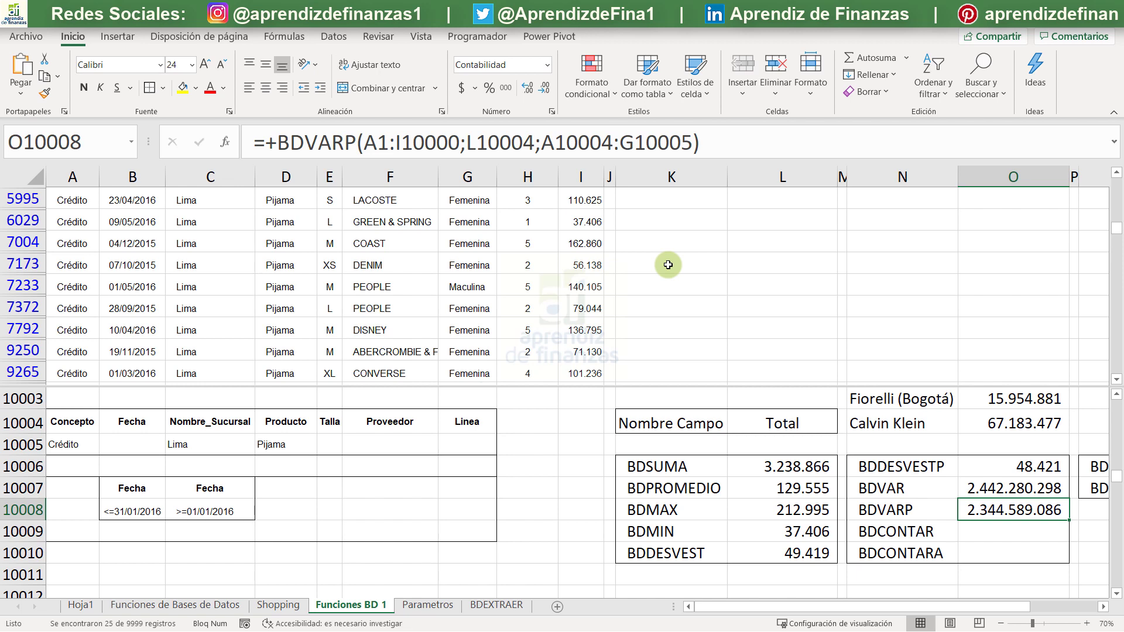
Enter +BDCONTAR(A1:I10000;L10004;A10004:G10005) in O10009 by adapting the copied BDMAX formula
double_click(997, 529)
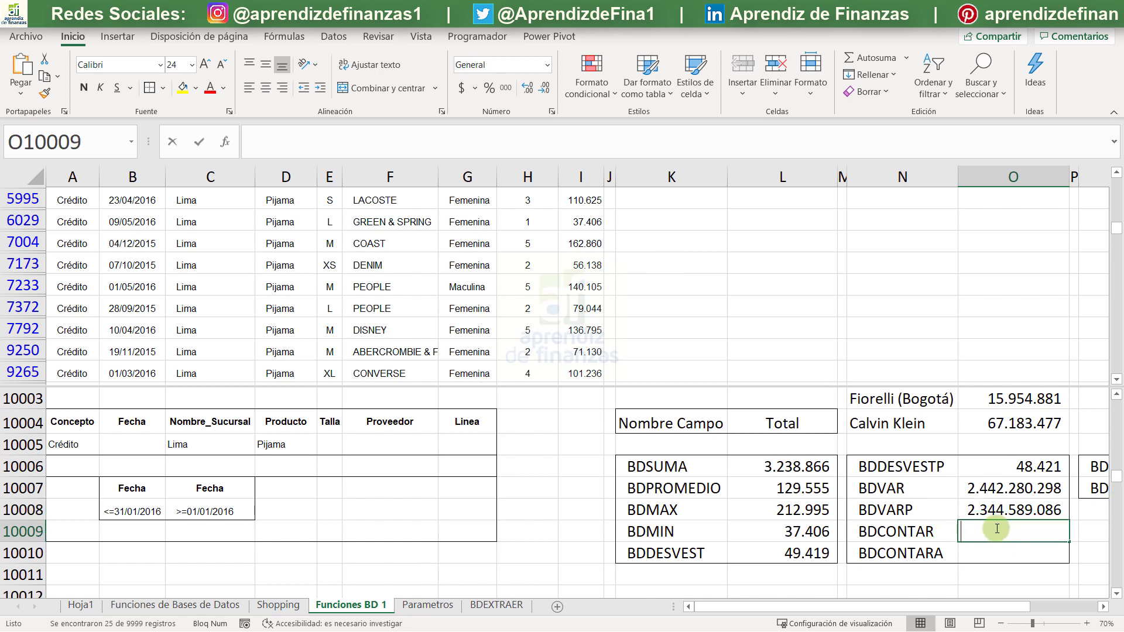
text(+BDMAX(A1:I10000;L10004;A10004:G10005))
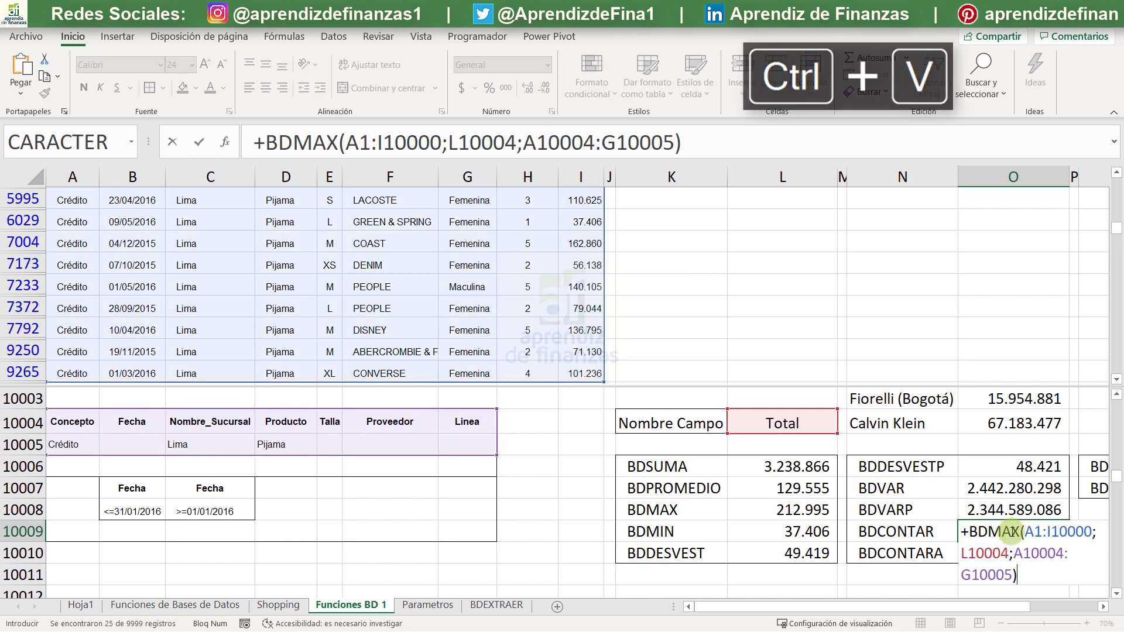
drag(1020, 534, 989, 533)
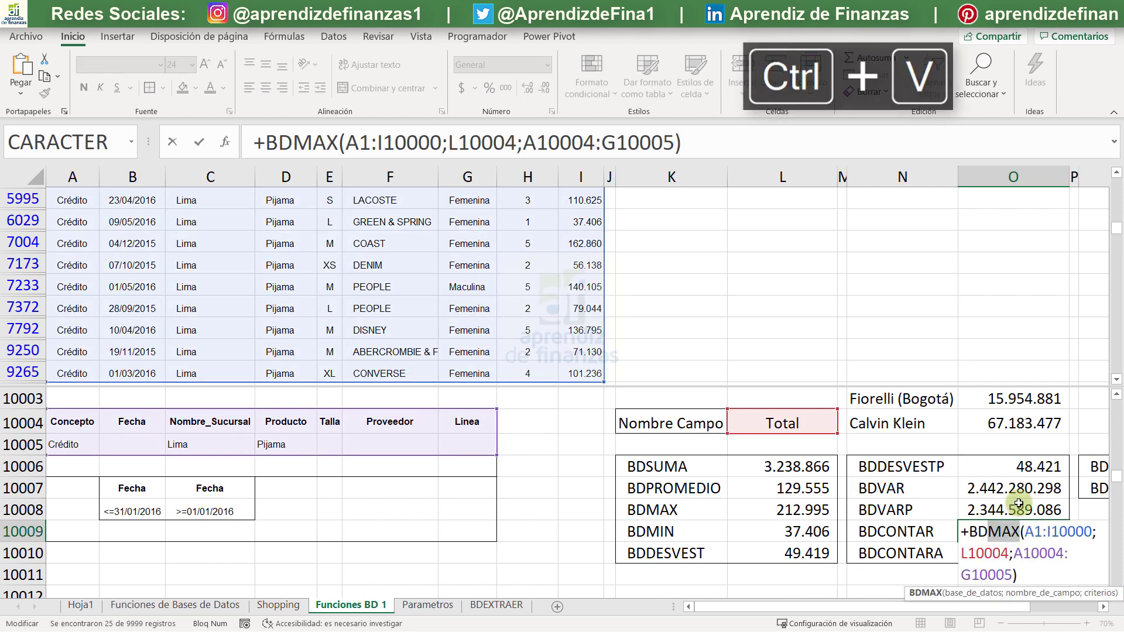
text(co)
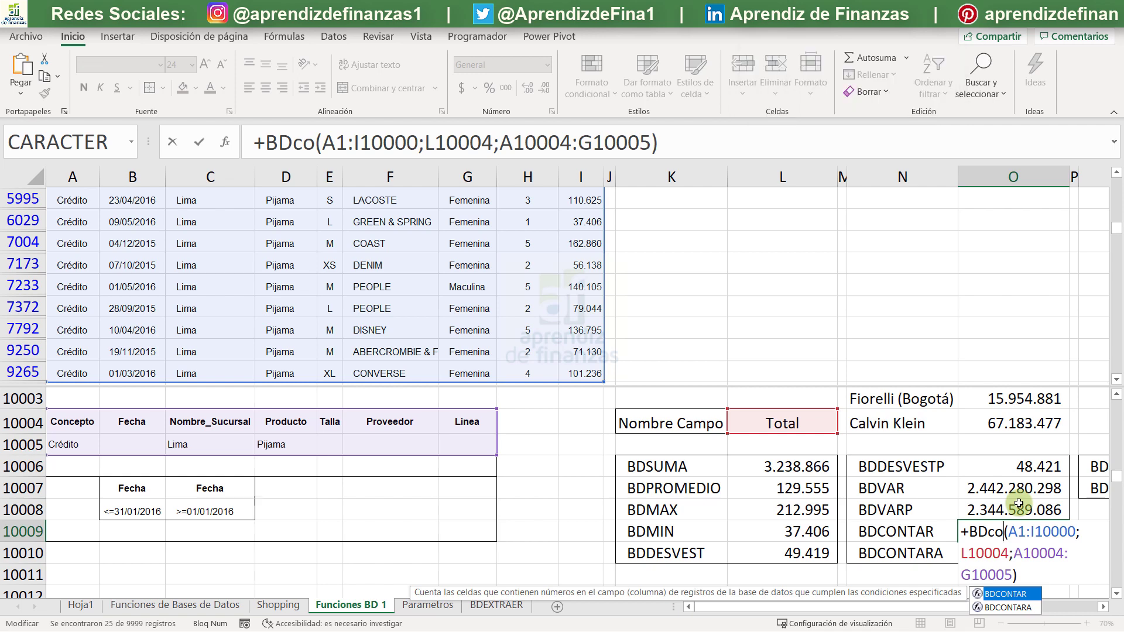
text(ntar)
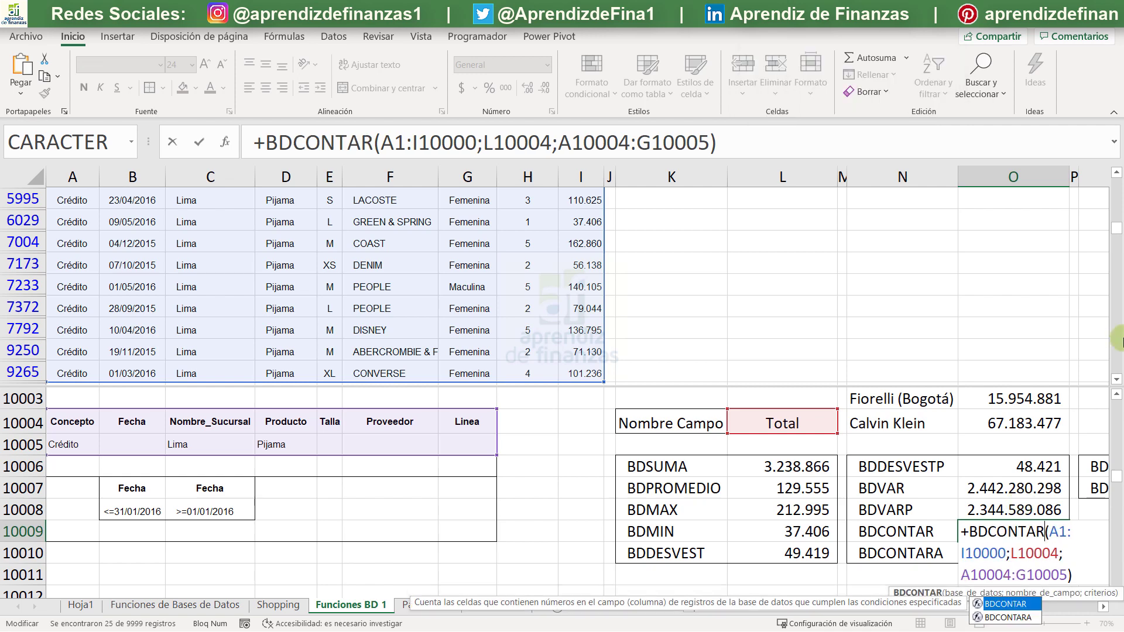
key(Return)
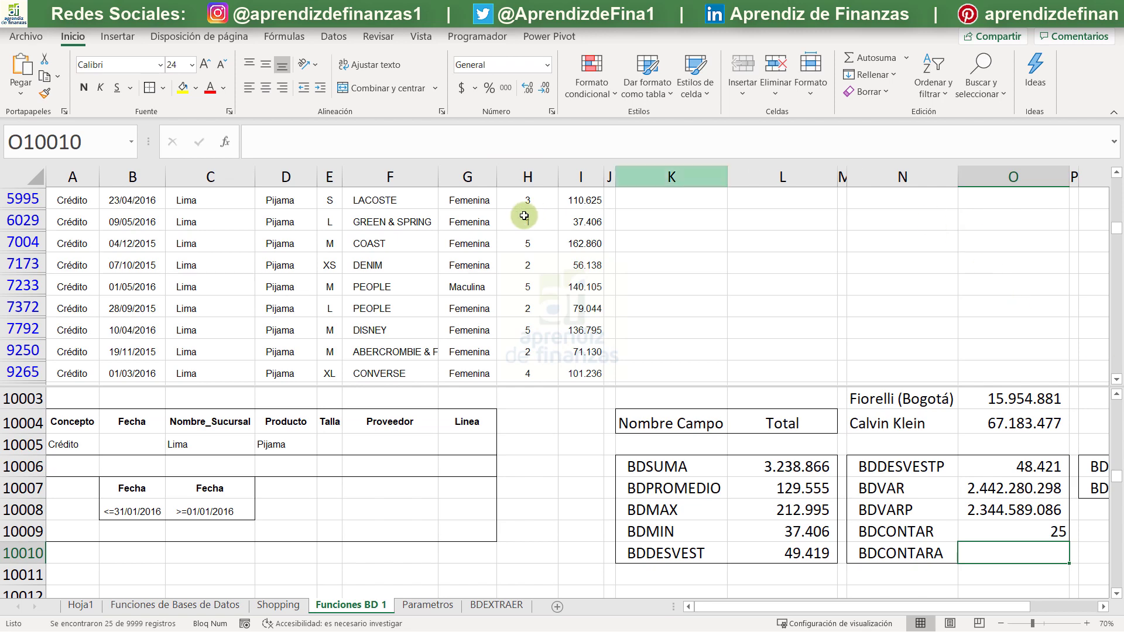
Enter +BDCONTARA(A1:I10000;L10004;A10004:G10005) in O10010 by adapting the copied BDMAX formula
double_click(976, 554)
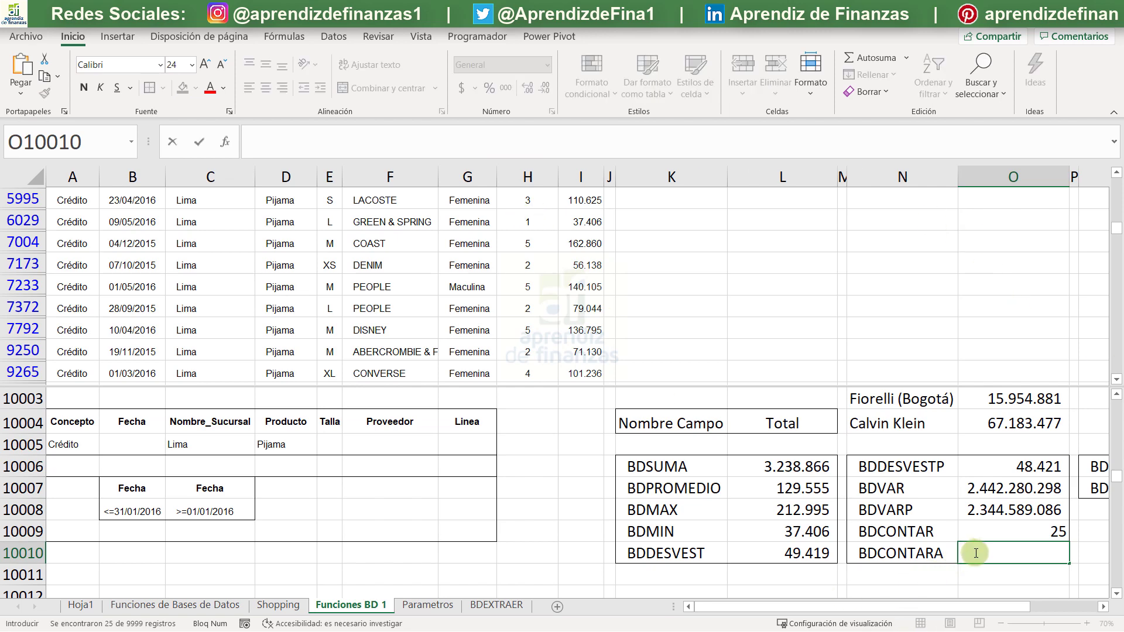
text(+BDMAX(A1:I10000;L10004;A10004:G10005))
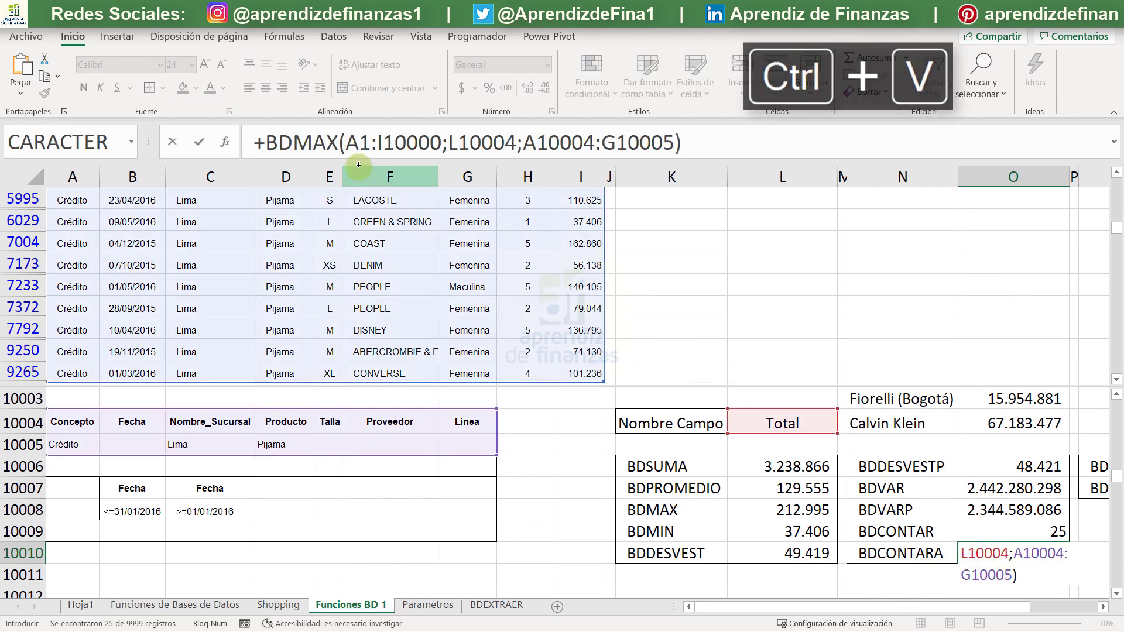
drag(339, 142, 294, 141)
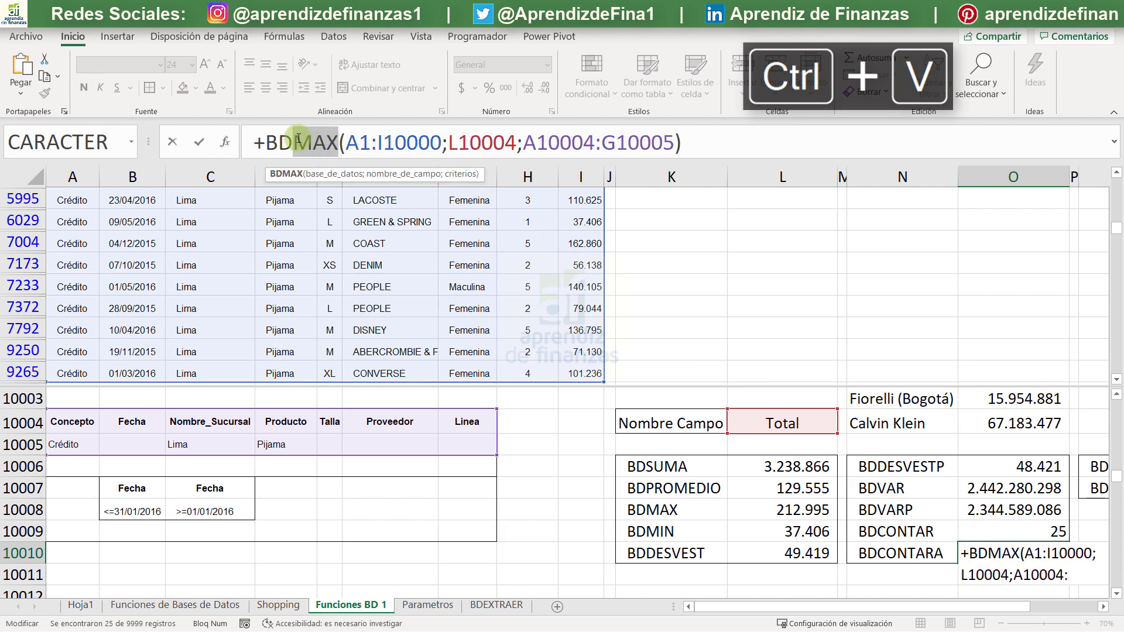
text(contr)
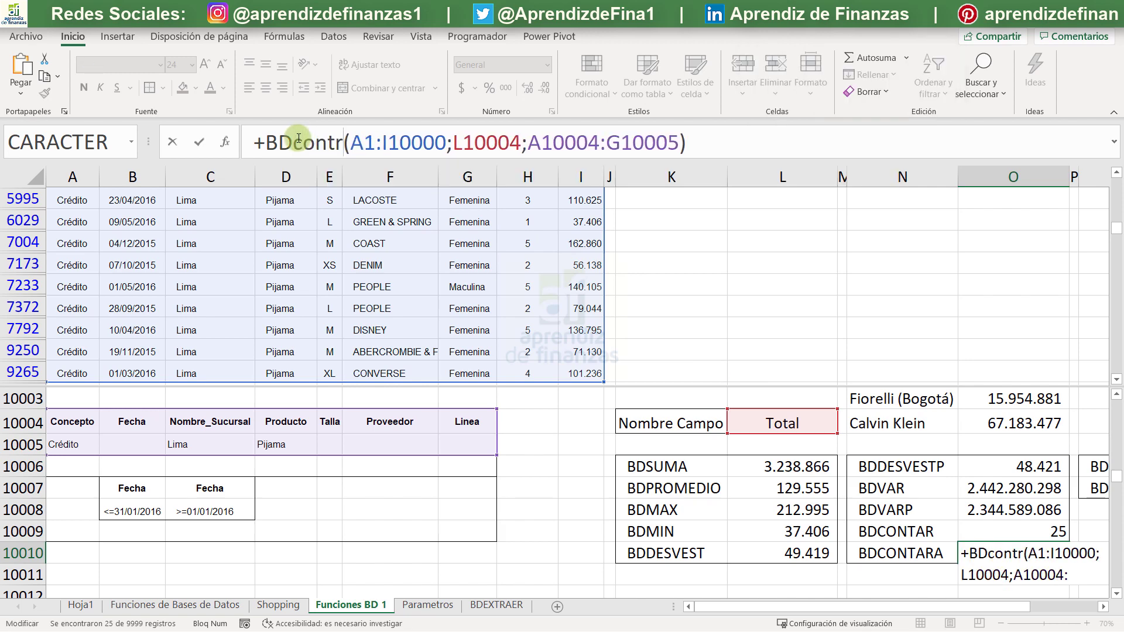
key(BackSpace)
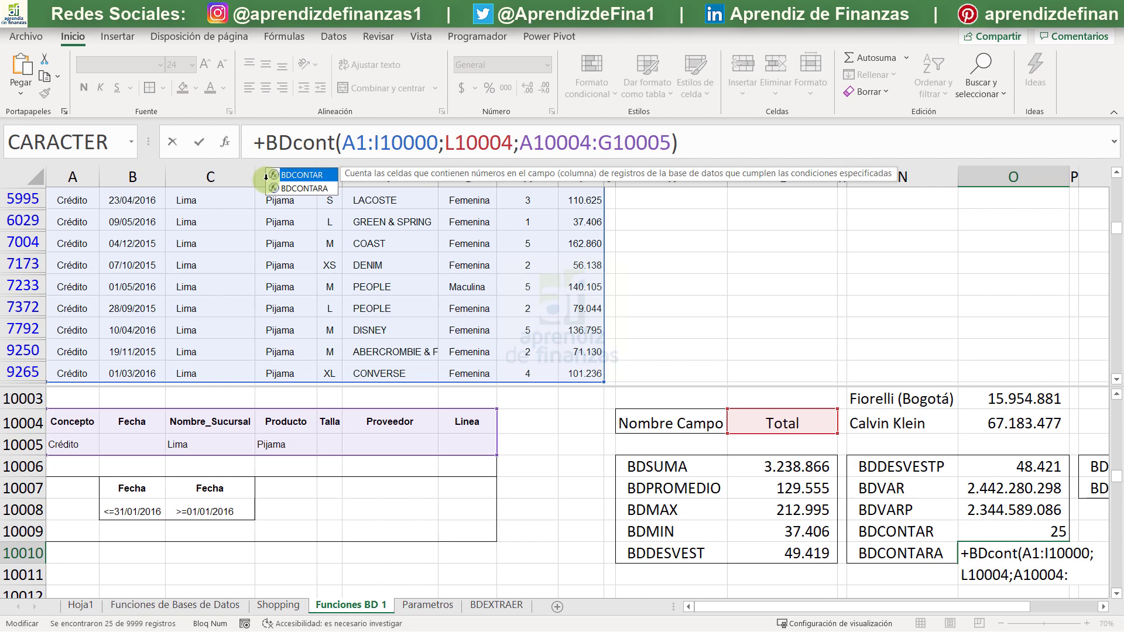
double_click(303, 188)
key(Return)
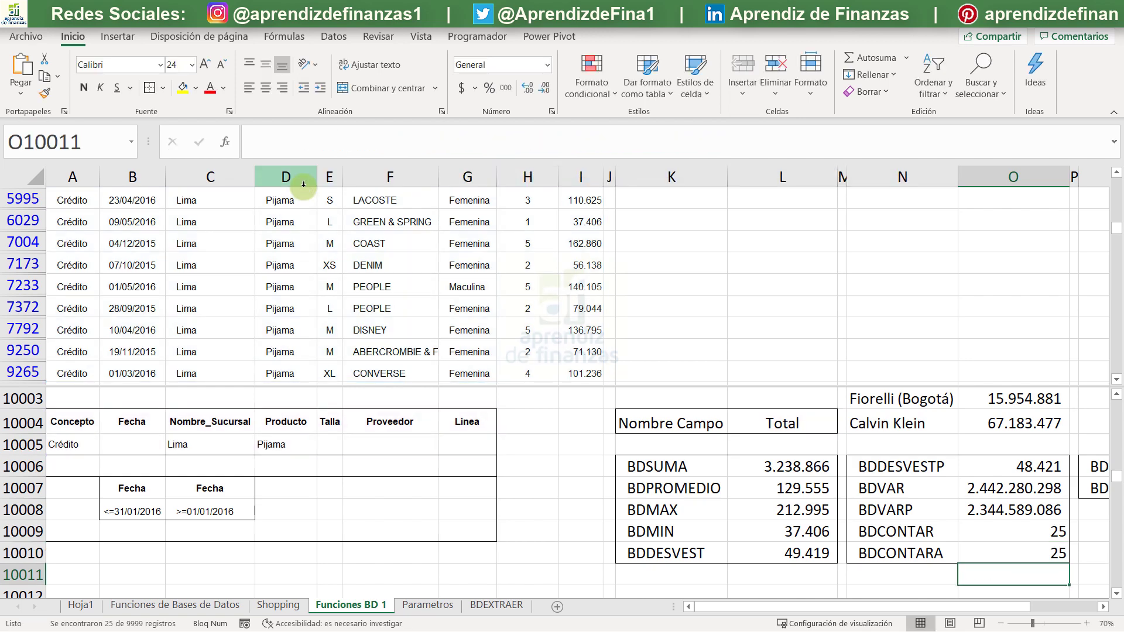
Set the Nombre Campo selector in L10004 to the text field Talla and examine the BDCONTARA result in O10010
scroll(806, 430, up, 1)
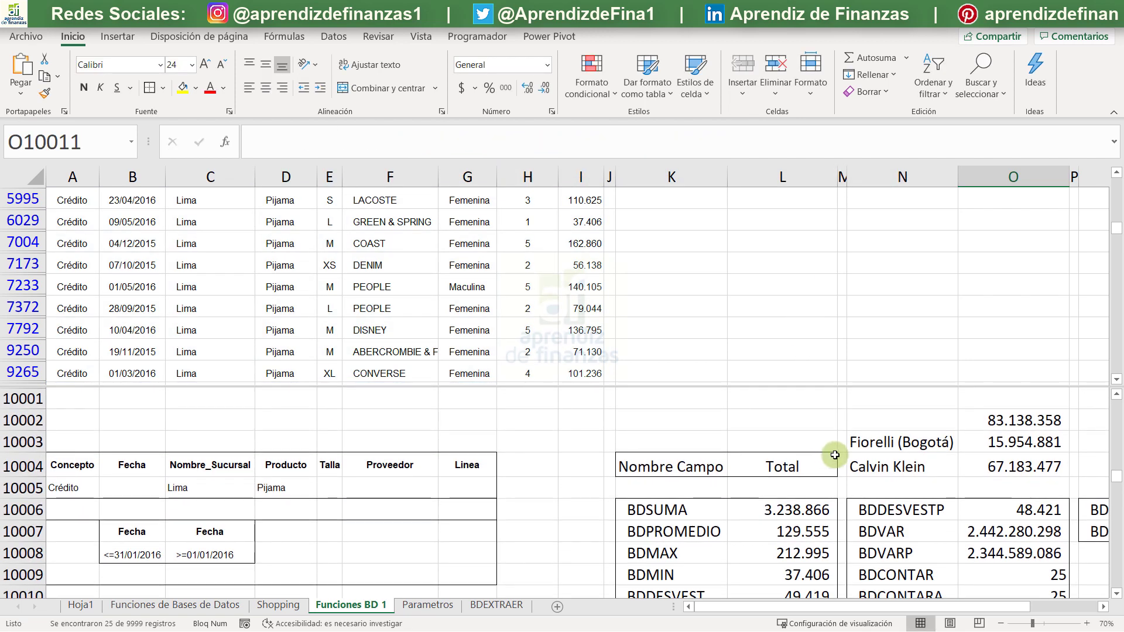
scroll(814, 442, down, 1)
click(828, 402)
click(844, 405)
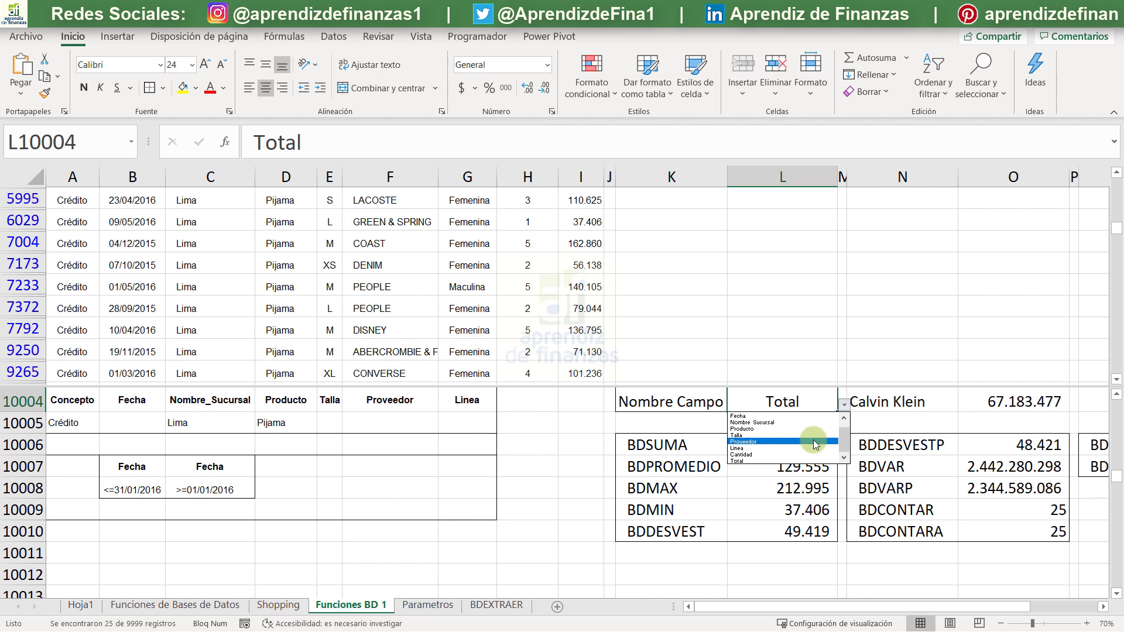
click(768, 436)
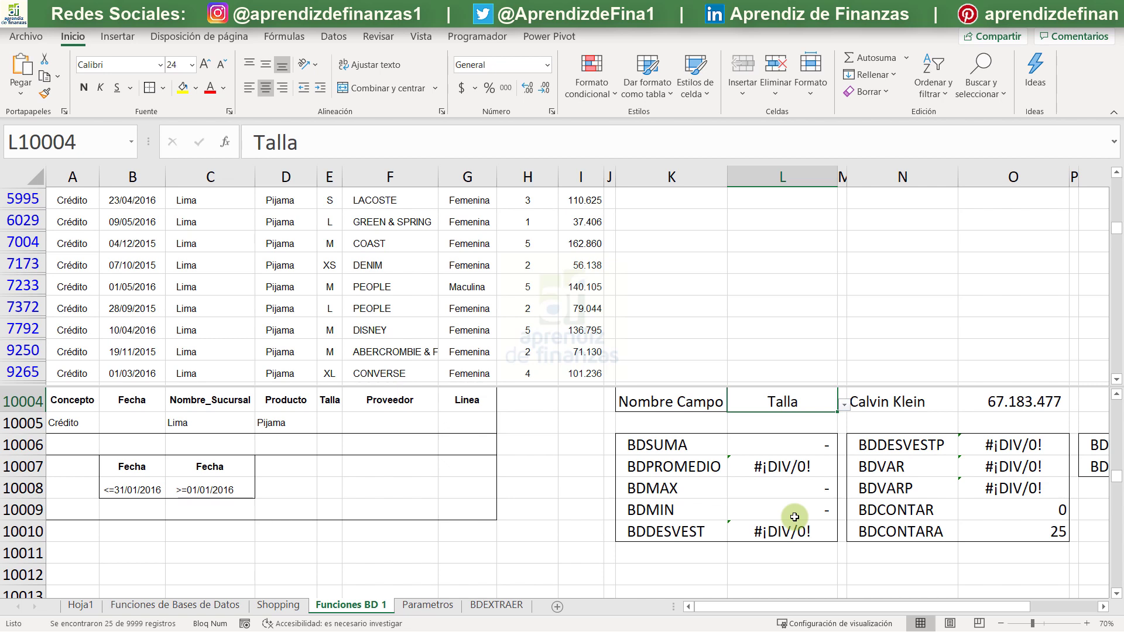
click(1018, 526)
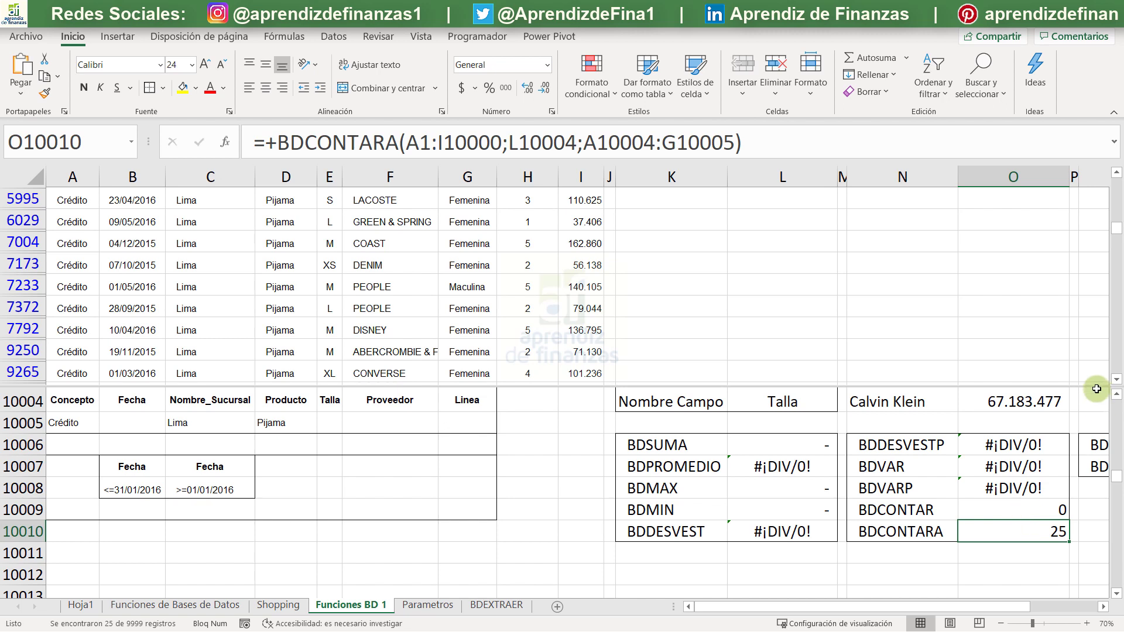
Set the Nombre Campo selector in L10004 to Cantidad
click(835, 400)
click(844, 406)
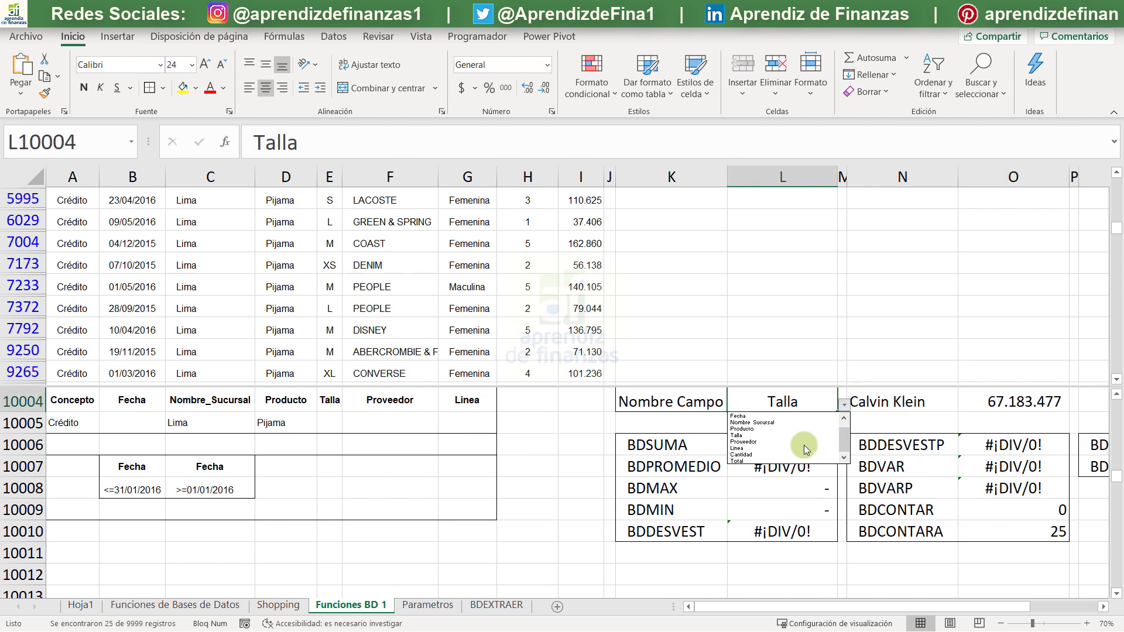
click(801, 455)
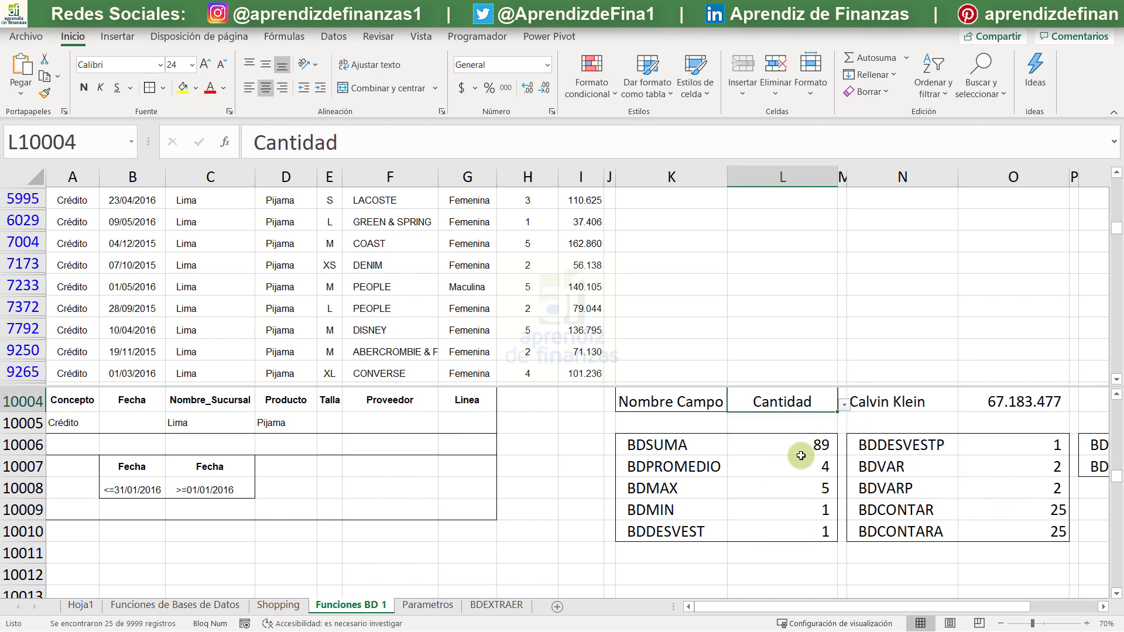
drag(960, 607, 1028, 606)
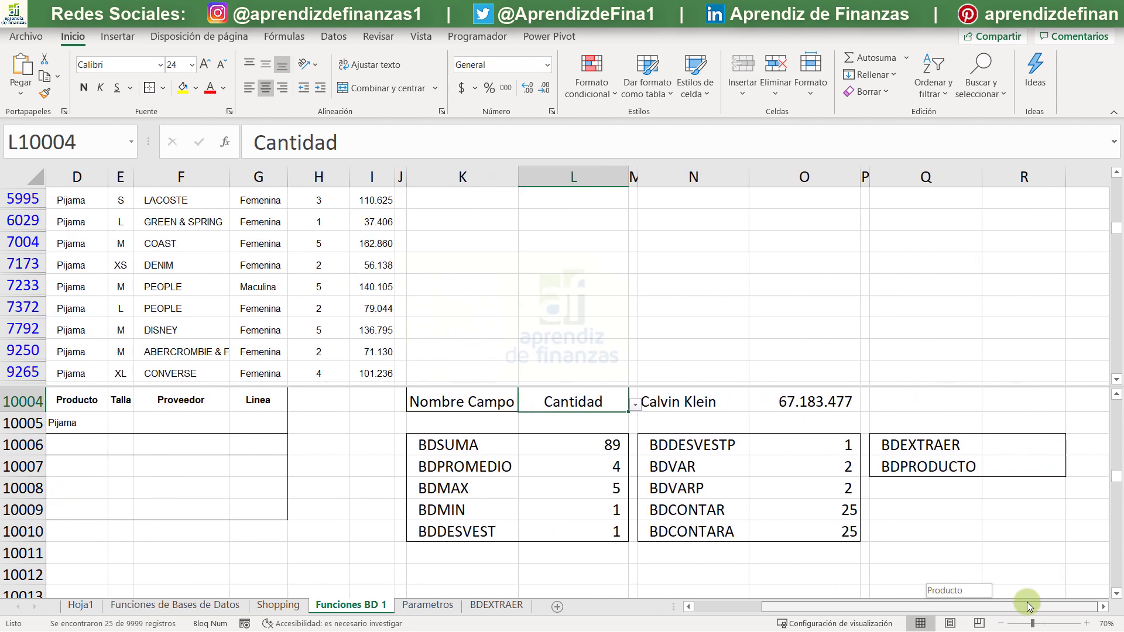
Enter +BDPRODUCTO(A1:I10000;L10004;A10004:G10005) in R10007 by adapting the copied BDMAX formula
click(1032, 457)
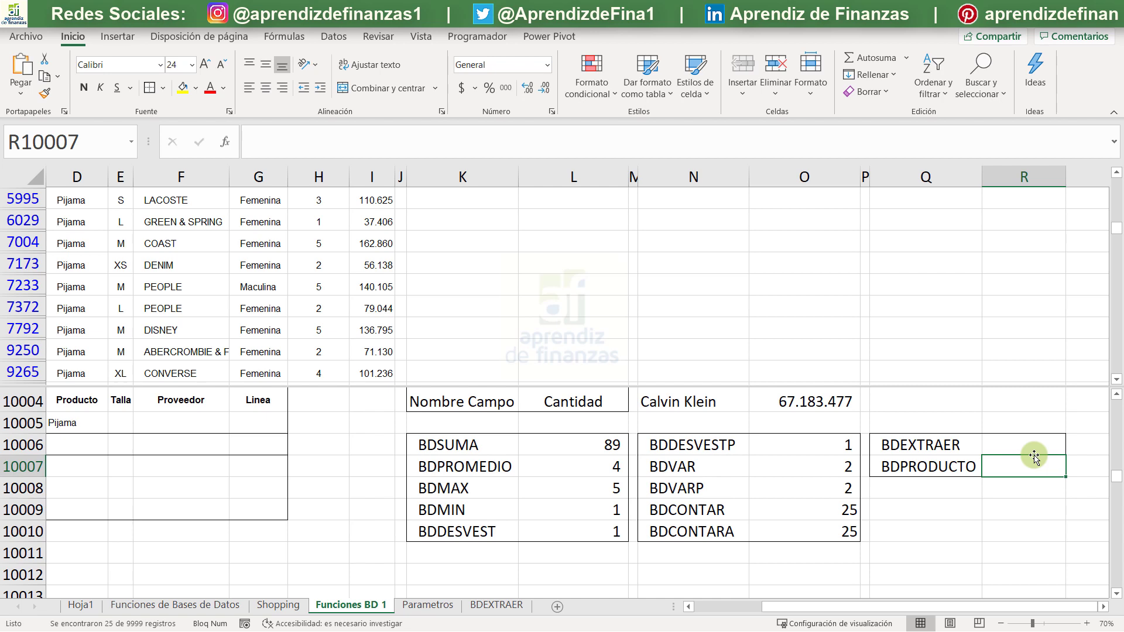
double_click(1035, 462)
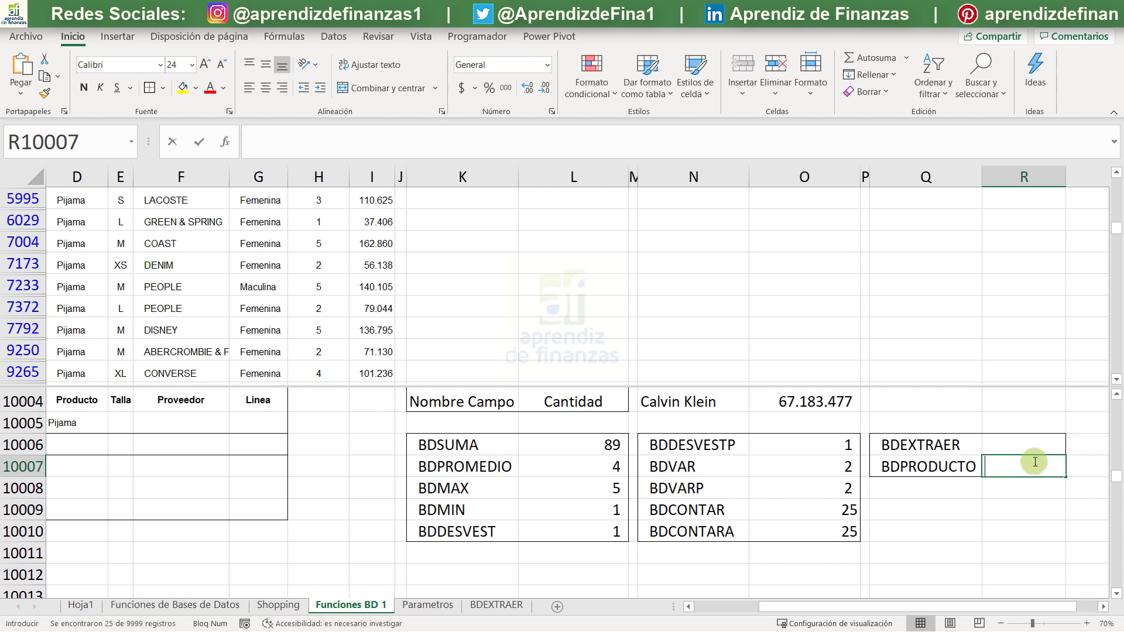
text(+BDMAX(A1:I10000;L10004;A10004:G10005))
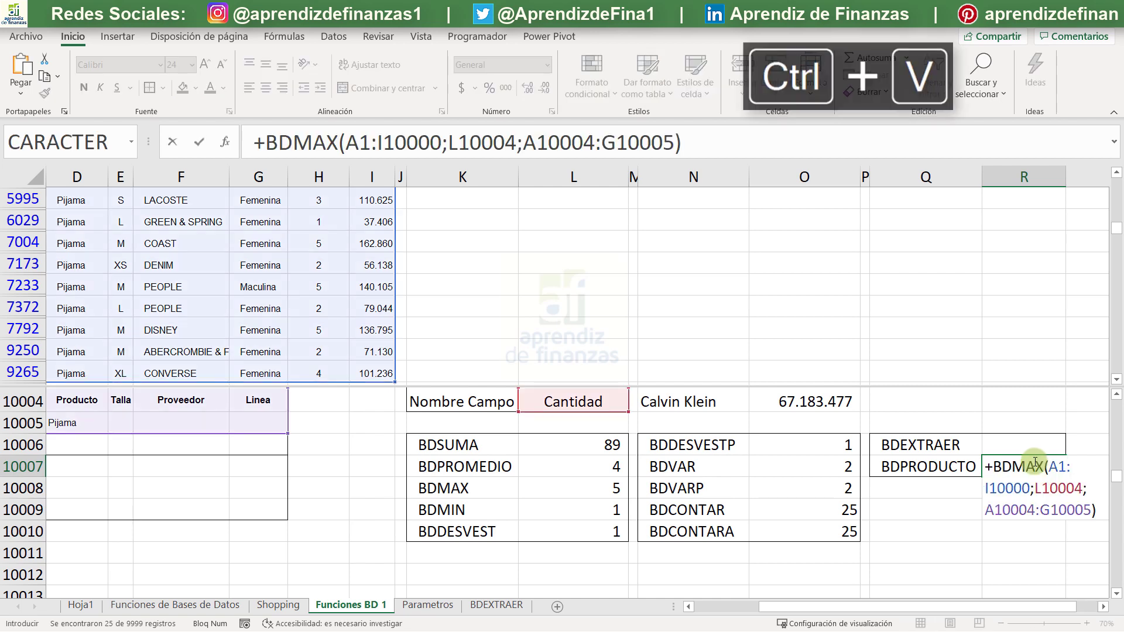
click(1035, 463)
drag(1046, 465, 1013, 466)
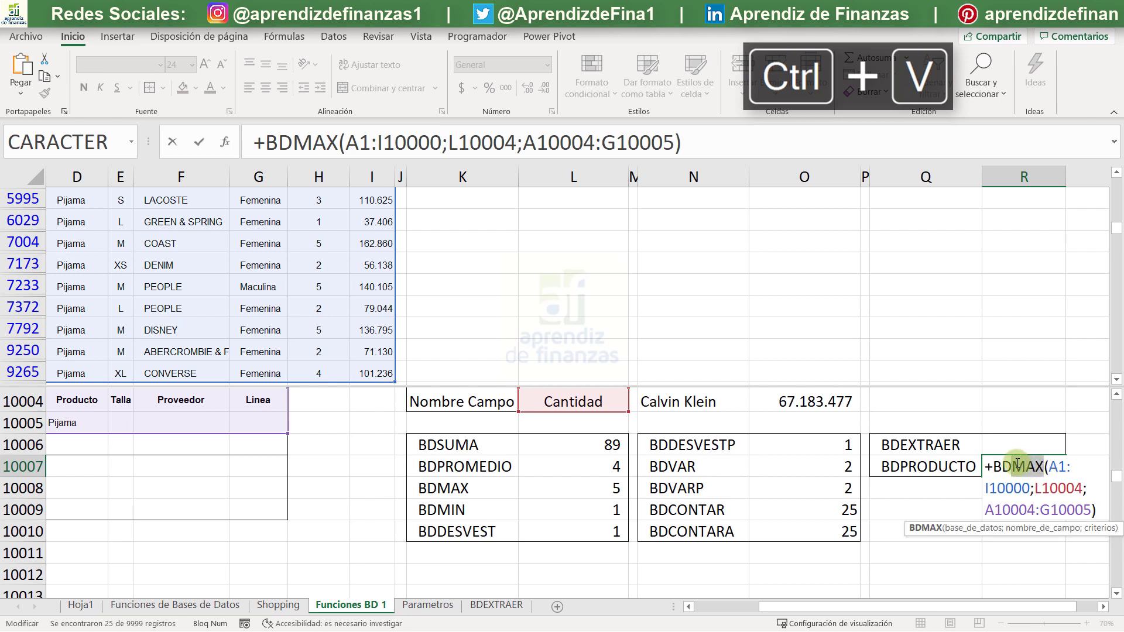
text(prod)
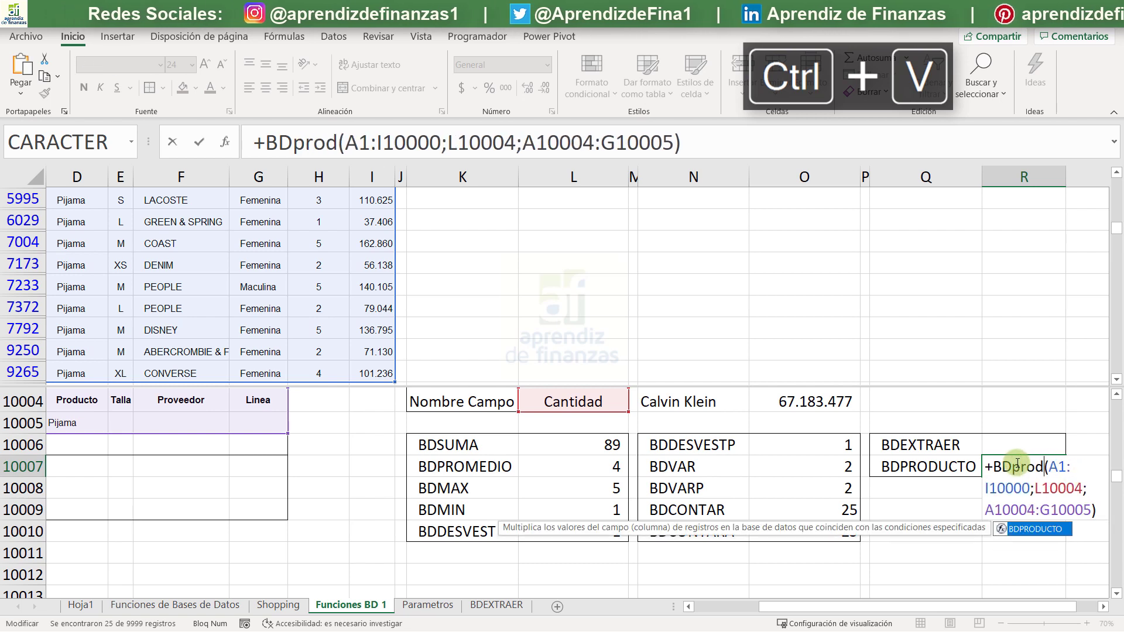
key(Tab)
key(Return)
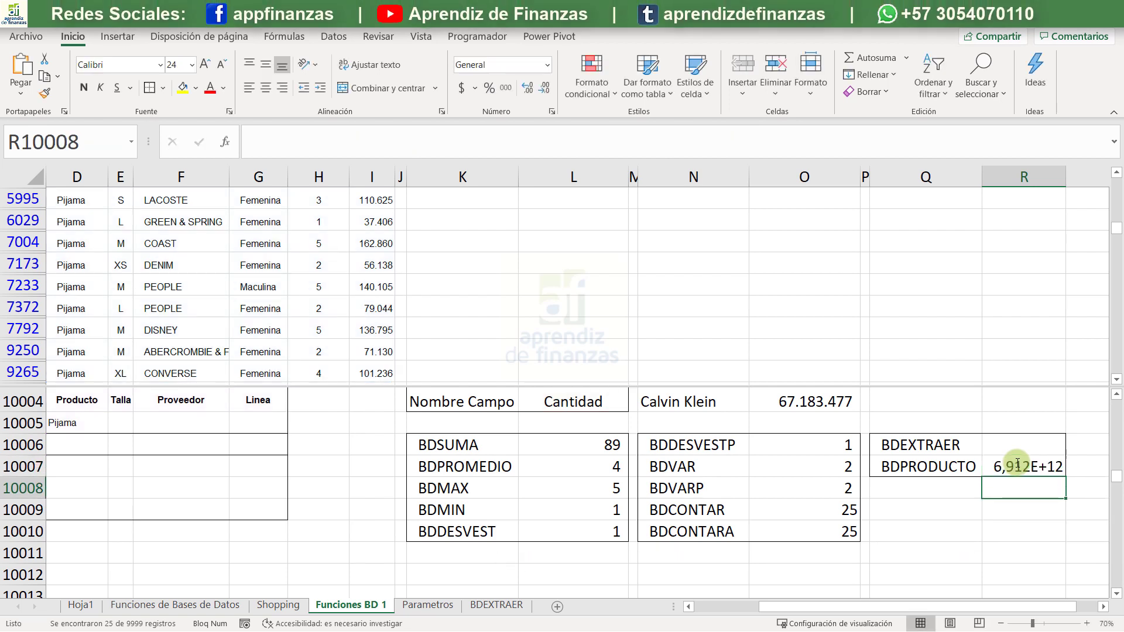
click(1028, 469)
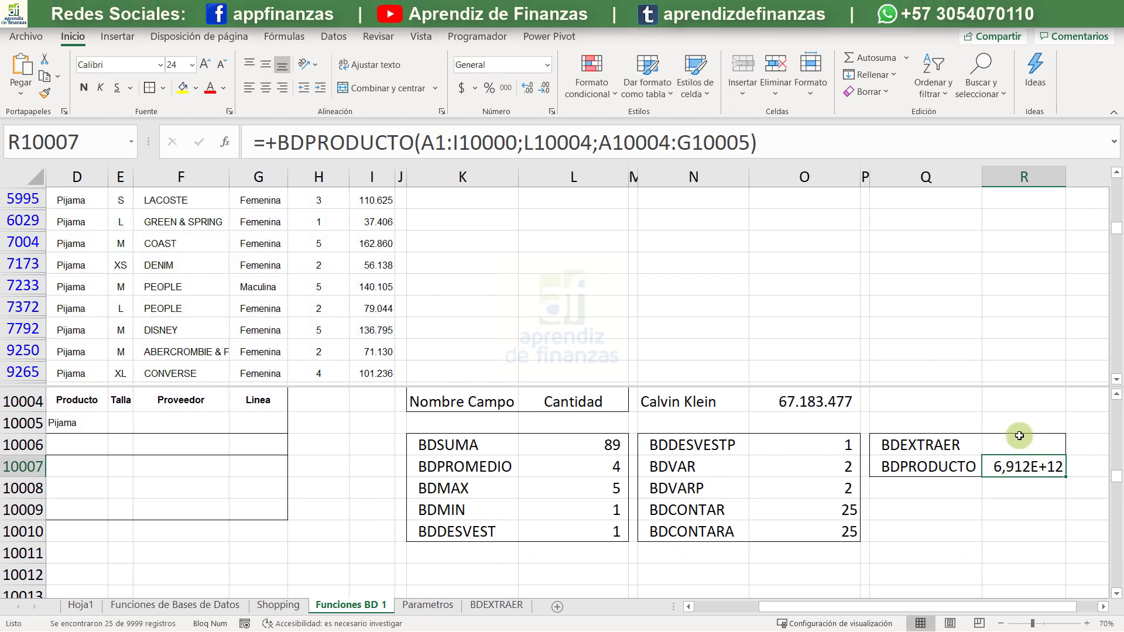
Enter +BDEXTRAER(A1:I10000;L10004;A10004:G10005) in R10006 by adapting the copied BDMAX formula
click(1023, 441)
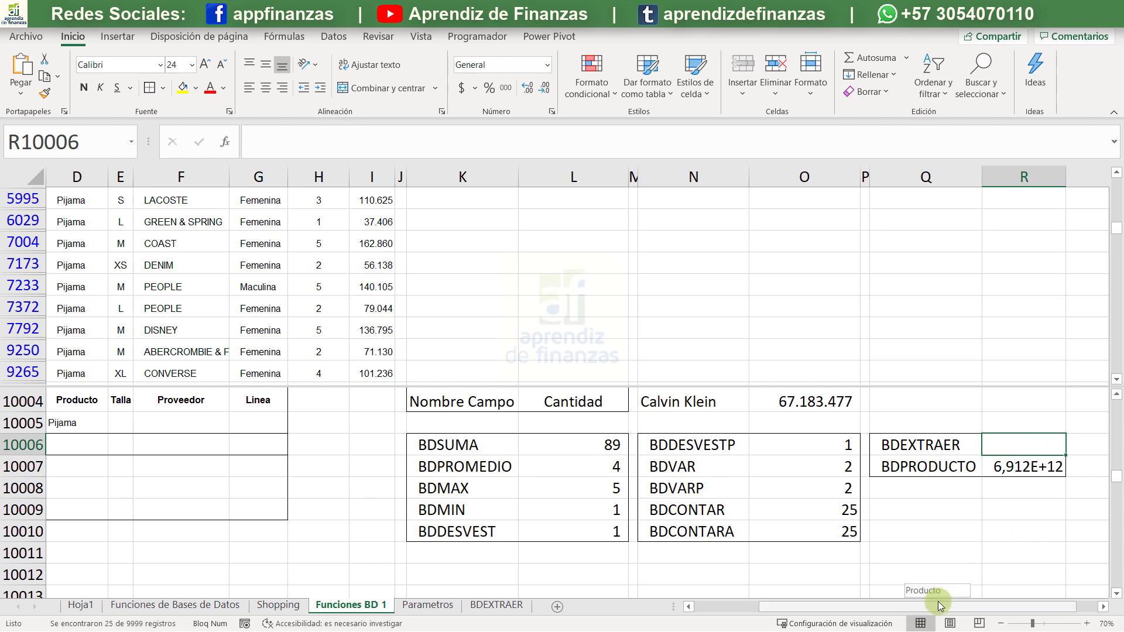
drag(940, 608, 908, 609)
drag(911, 610, 944, 597)
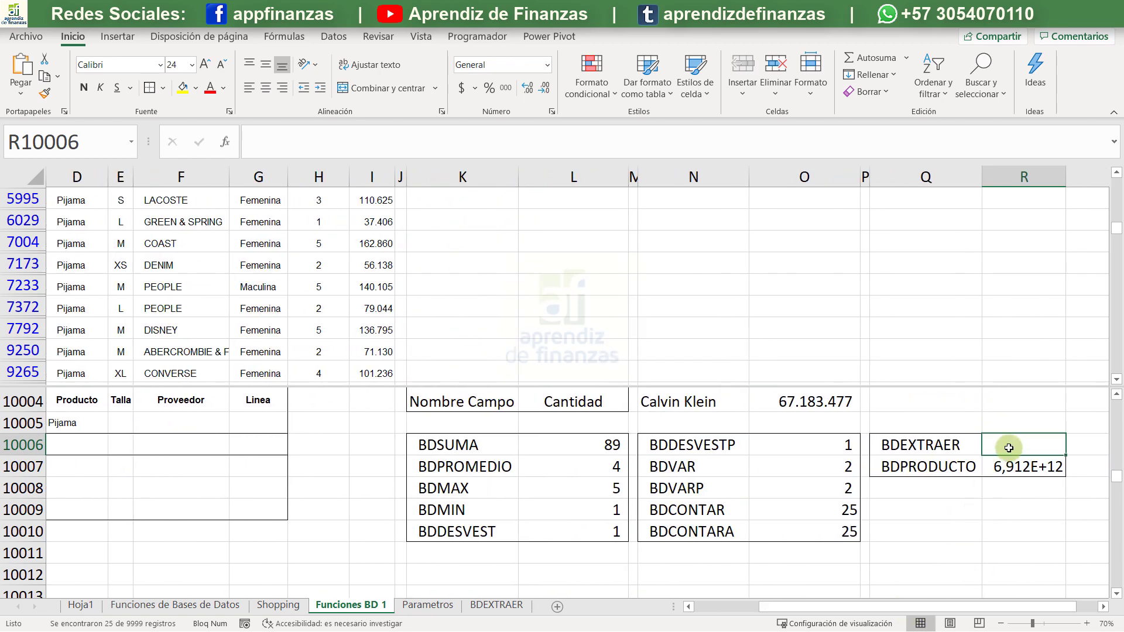
text(+BDMAX(A1:I10000;L10004;A10004:G10005))
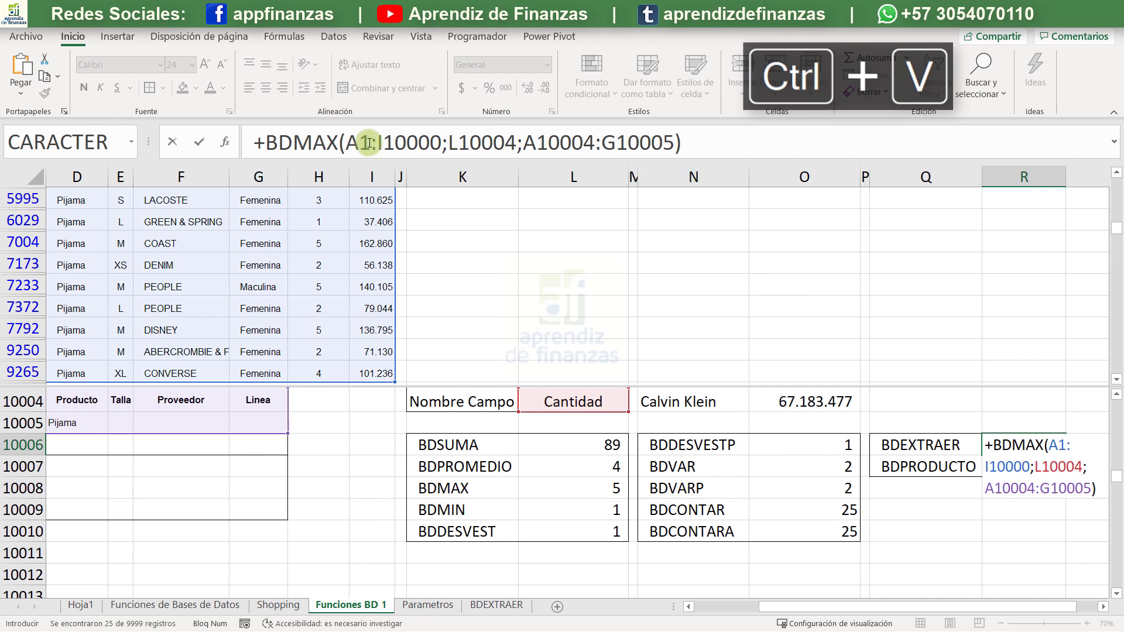
click(320, 142)
drag(321, 142, 292, 141)
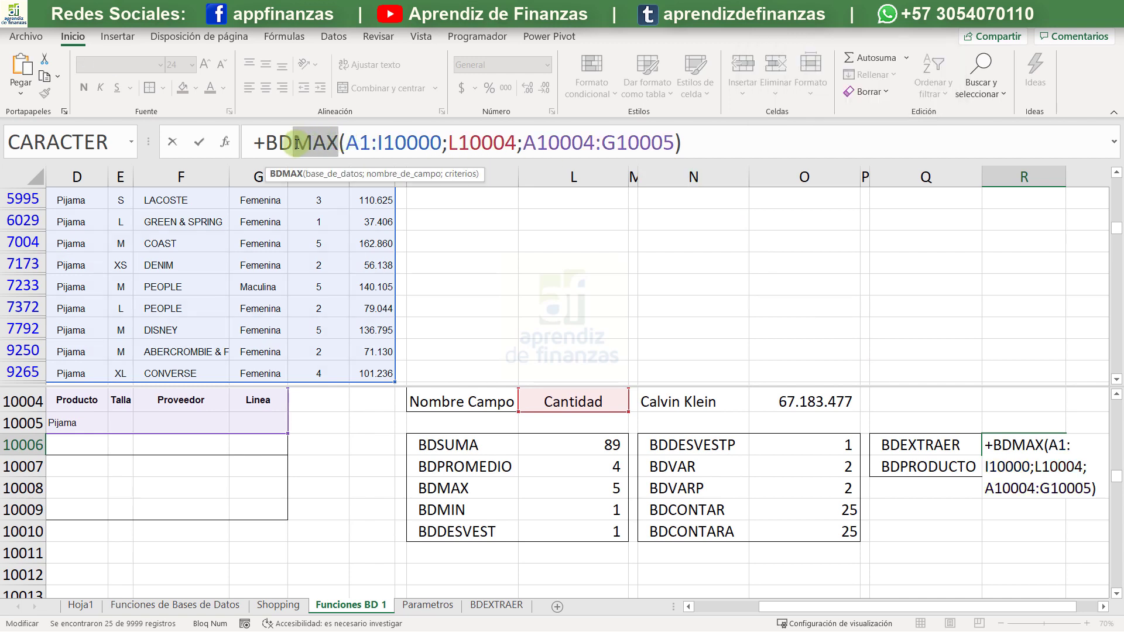
text(extr)
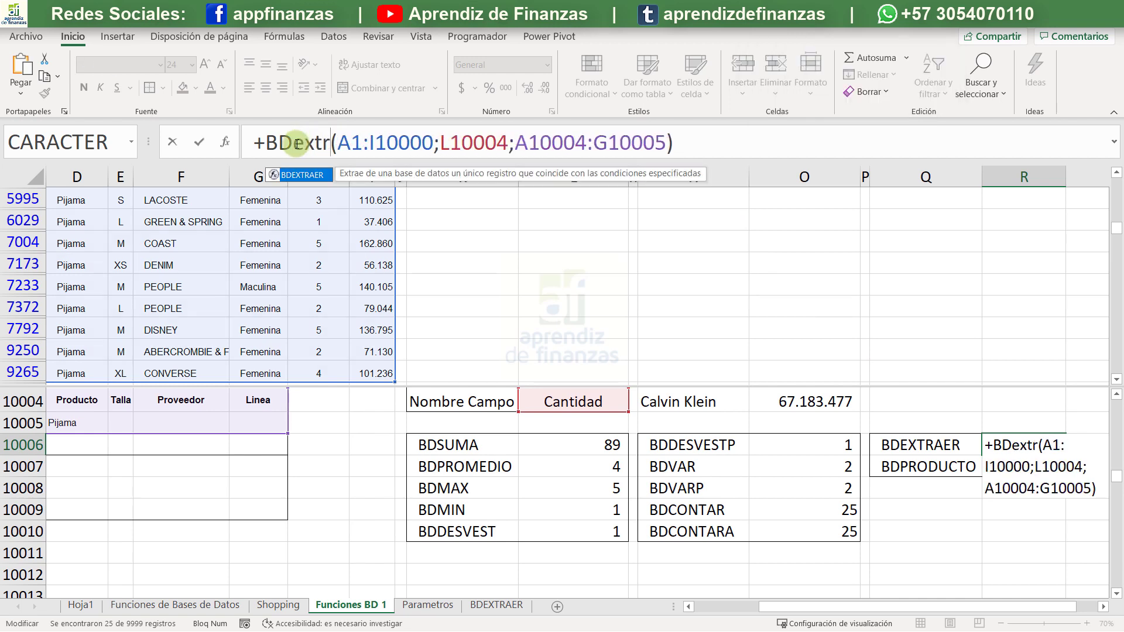
text(aer)
key(Return)
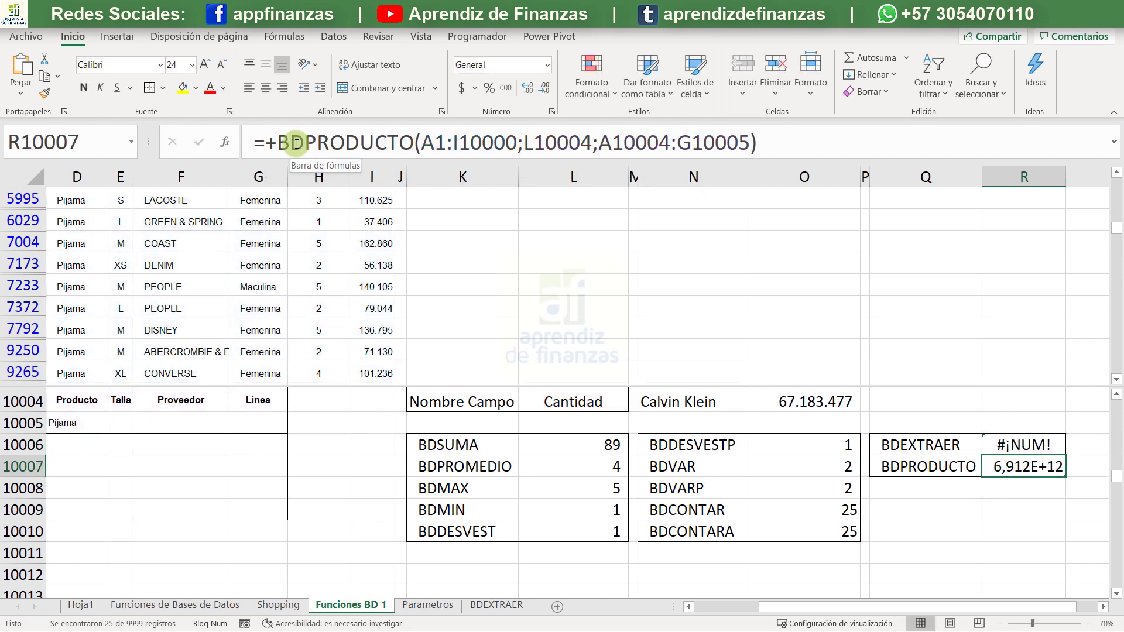
Narrow column O and hide columns M to O so the criteria and the BDEXTRAER block fit in view together
click(806, 181)
drag(860, 176, 769, 193)
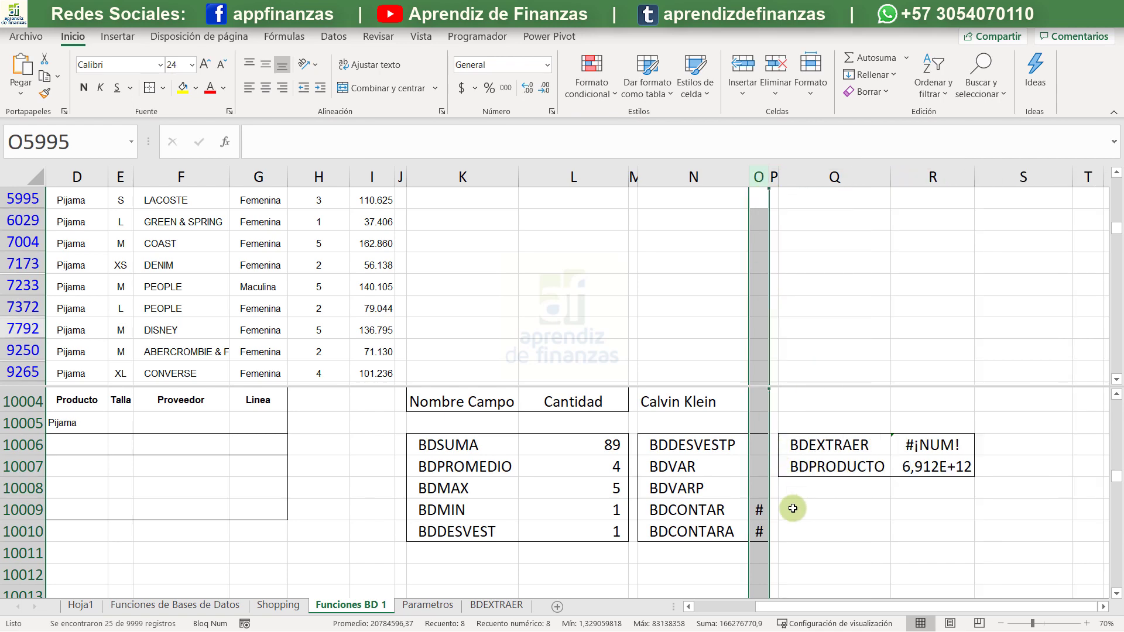
scroll(747, 614, left, 3)
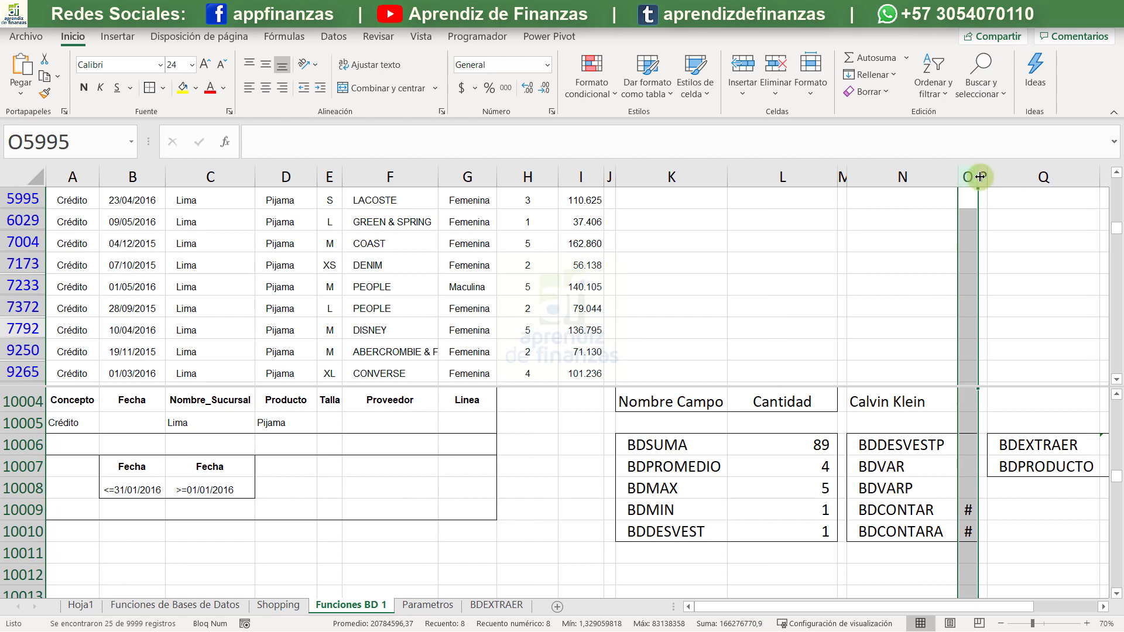
drag(983, 175, 843, 184)
right_click(865, 178)
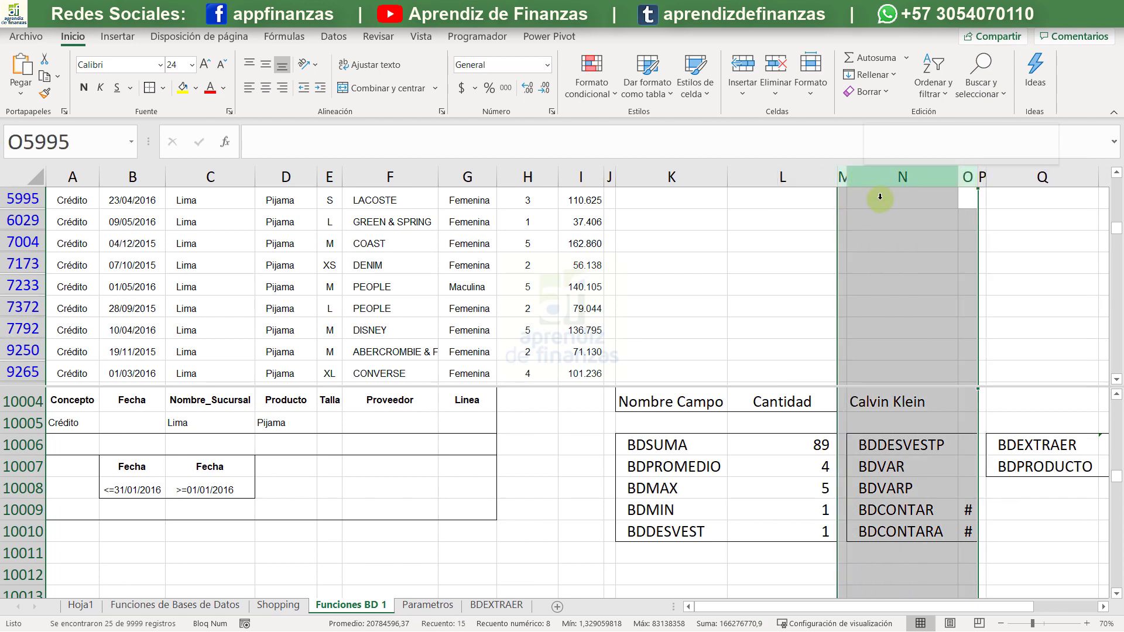
click(910, 414)
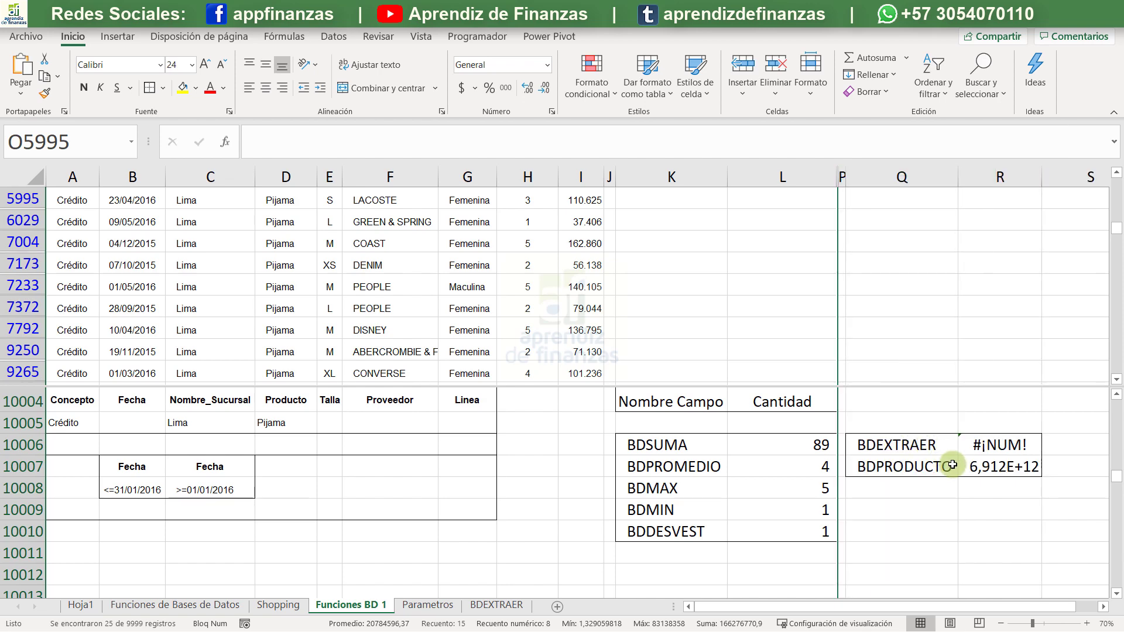
Examine the BDEXTRAER formula in R10006 and the filtered Lima Pijama records for a field that narrows the criteria
click(986, 453)
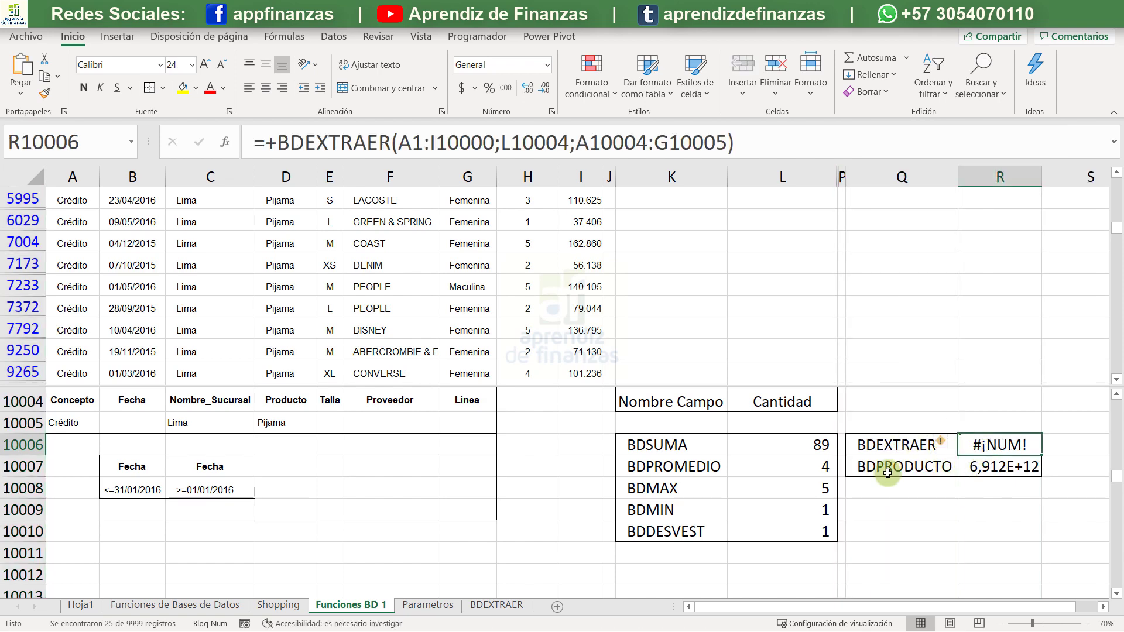
scroll(374, 497, up, 1)
scroll(375, 497, up, 2)
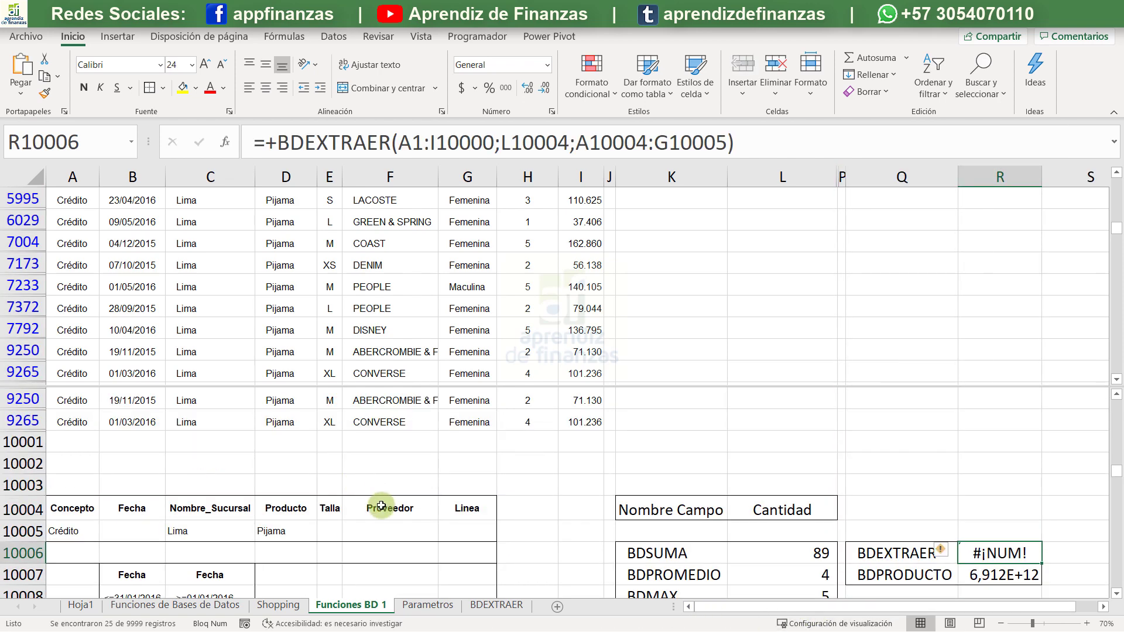
scroll(384, 507, down, 1)
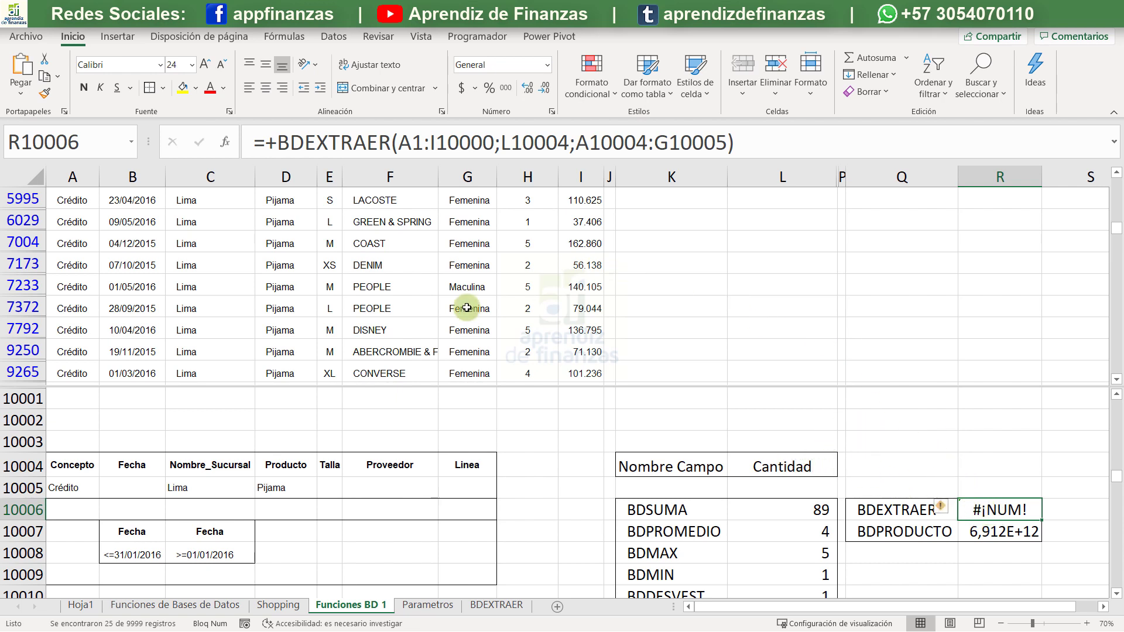
click(360, 334)
scroll(363, 337, up, 3)
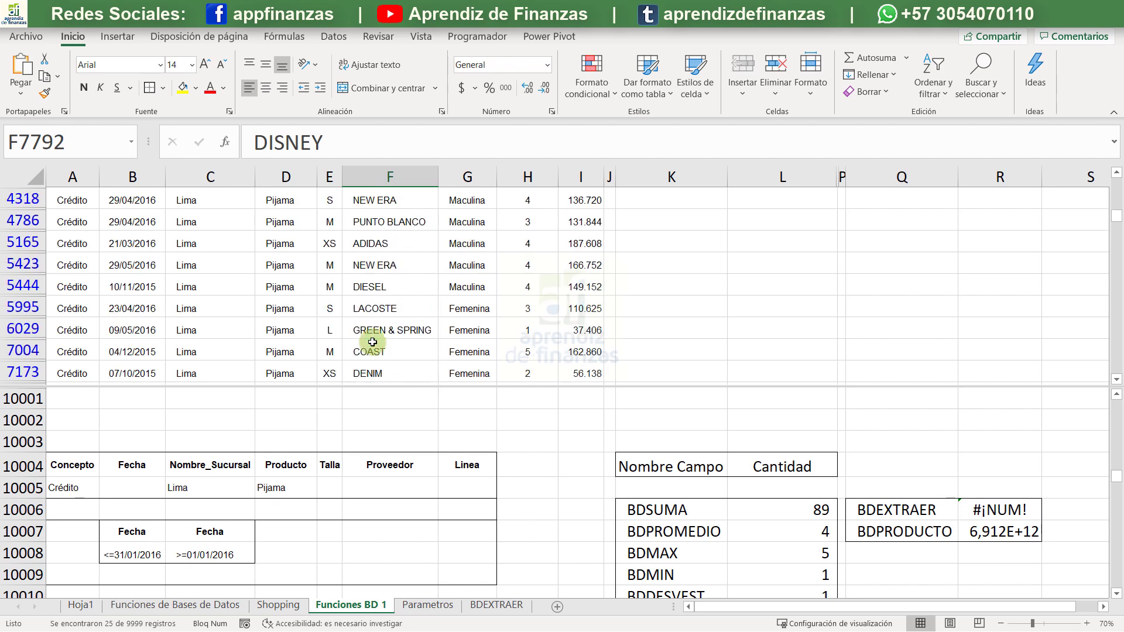
scroll(372, 342, up, 2)
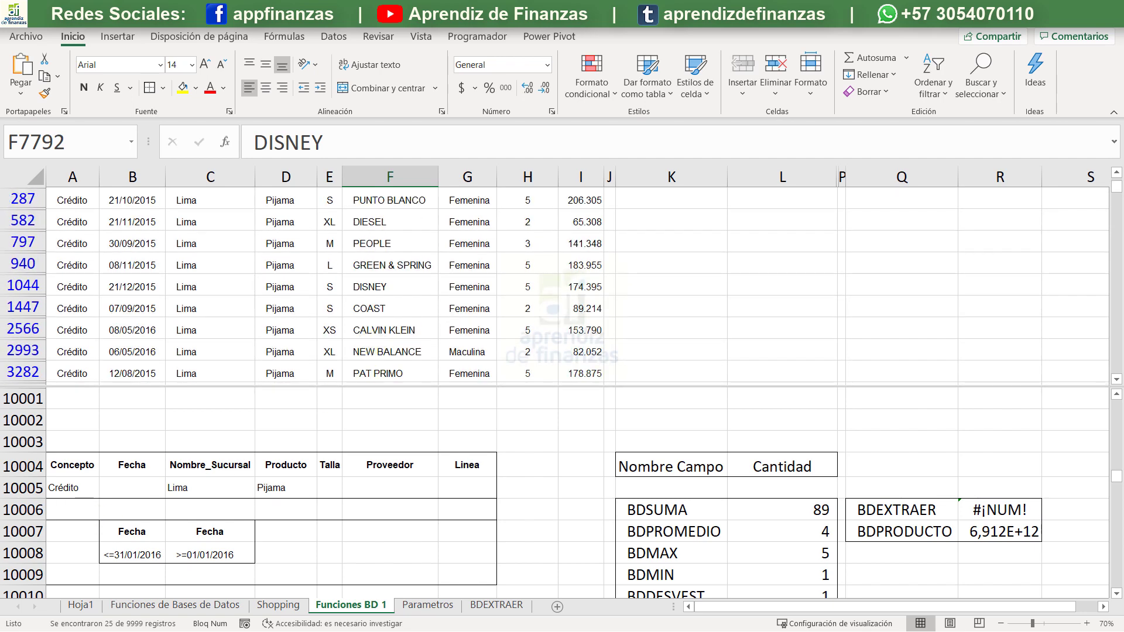
scroll(338, 273, up, 1)
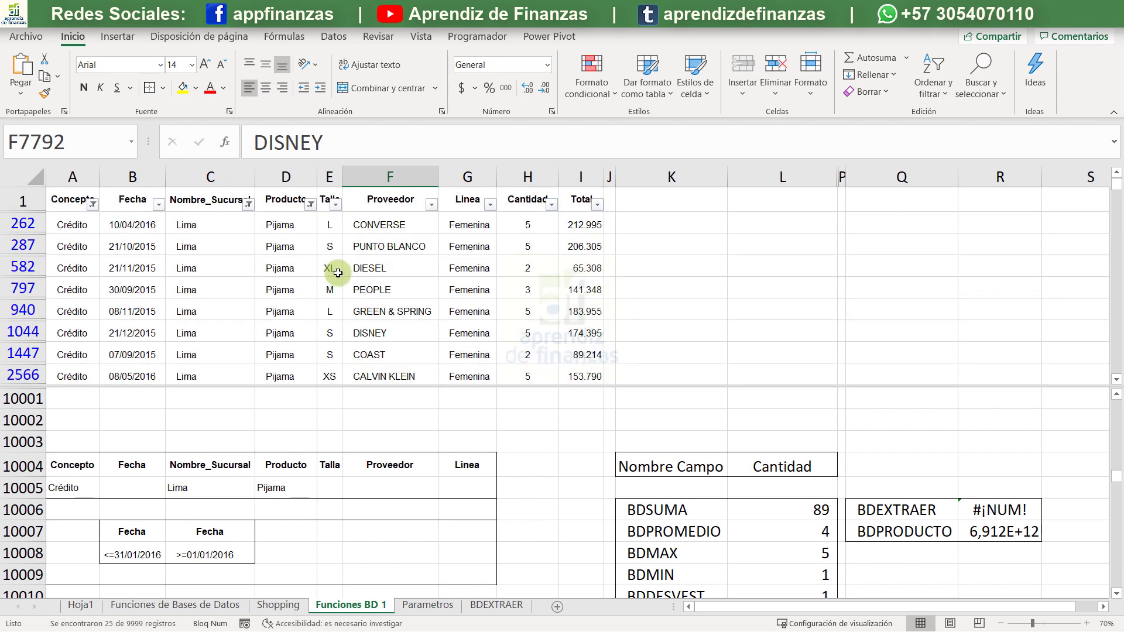
scroll(338, 273, down, 1)
scroll(331, 269, up, 1)
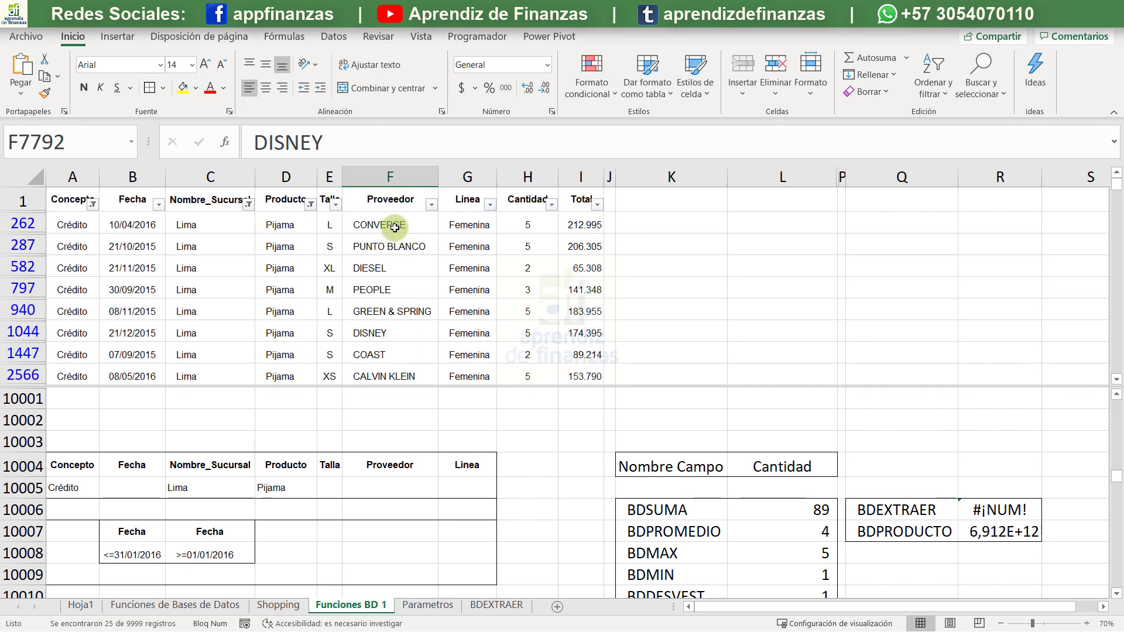
Set the Proveedor criterion in F10005 to CONVERSE
click(391, 486)
click(444, 493)
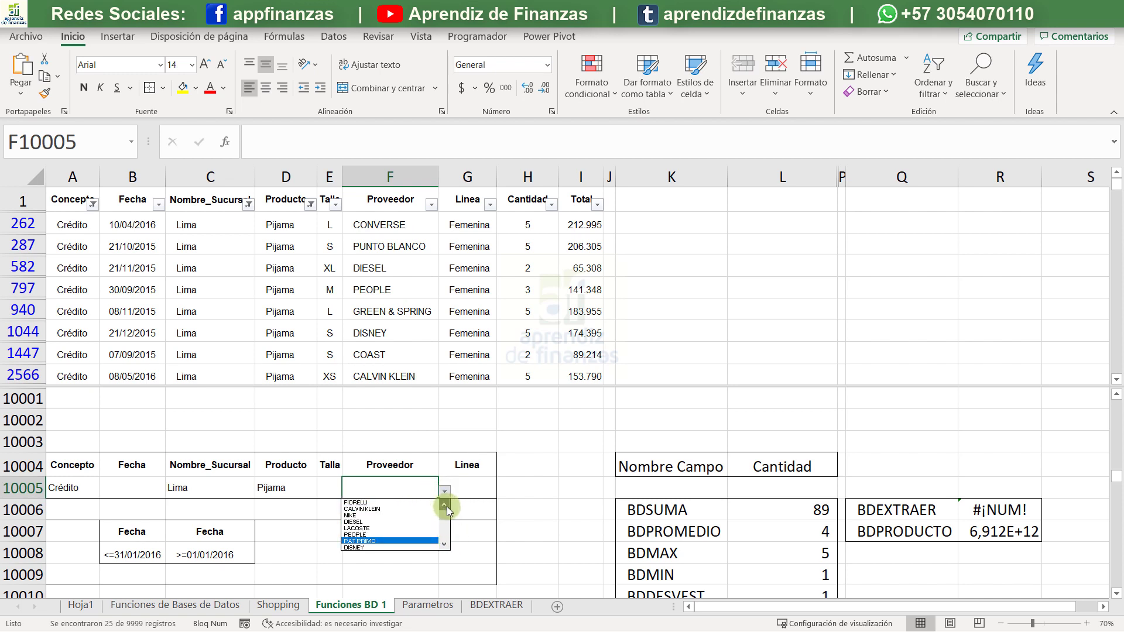
click(445, 545)
click(445, 546)
click(444, 545)
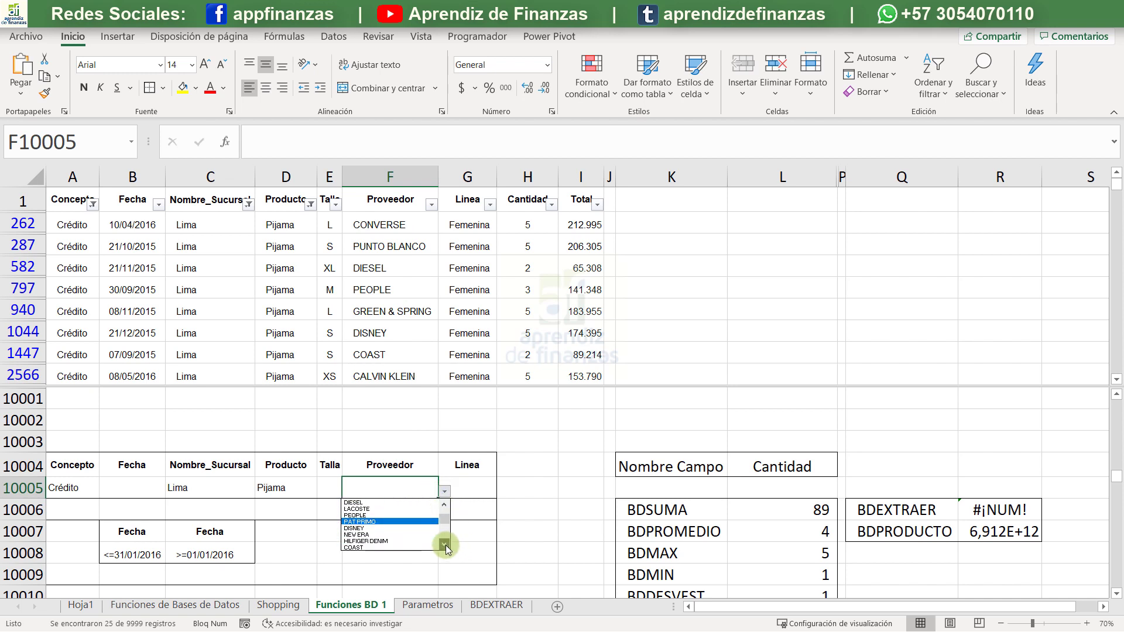
click(445, 546)
click(445, 545)
click(445, 545)
click(444, 545)
click(395, 535)
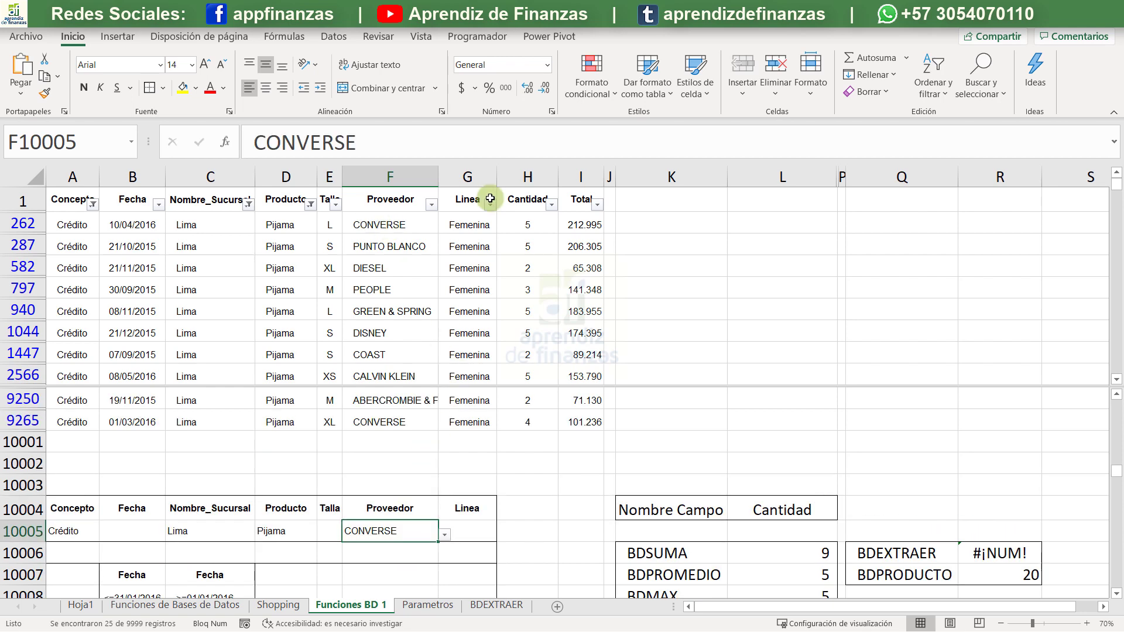
Unhide columns M to O and narrow column L so the BDCONTAR and BDCONTARA results can be viewed
scroll(438, 268, down, 1)
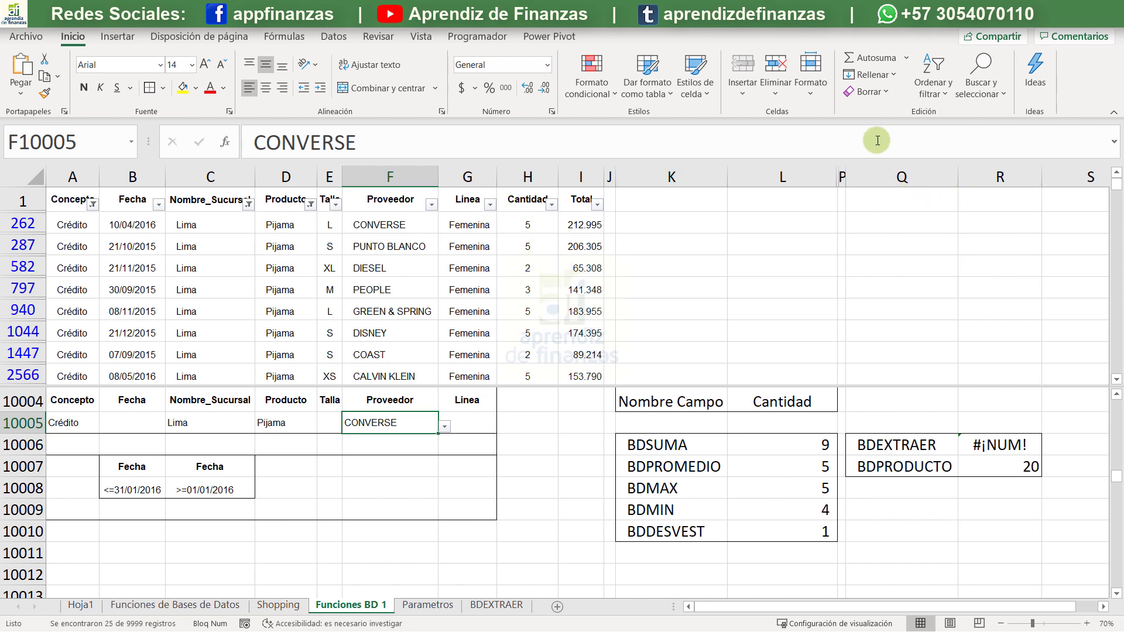
drag(842, 176, 784, 176)
right_click(826, 176)
click(870, 425)
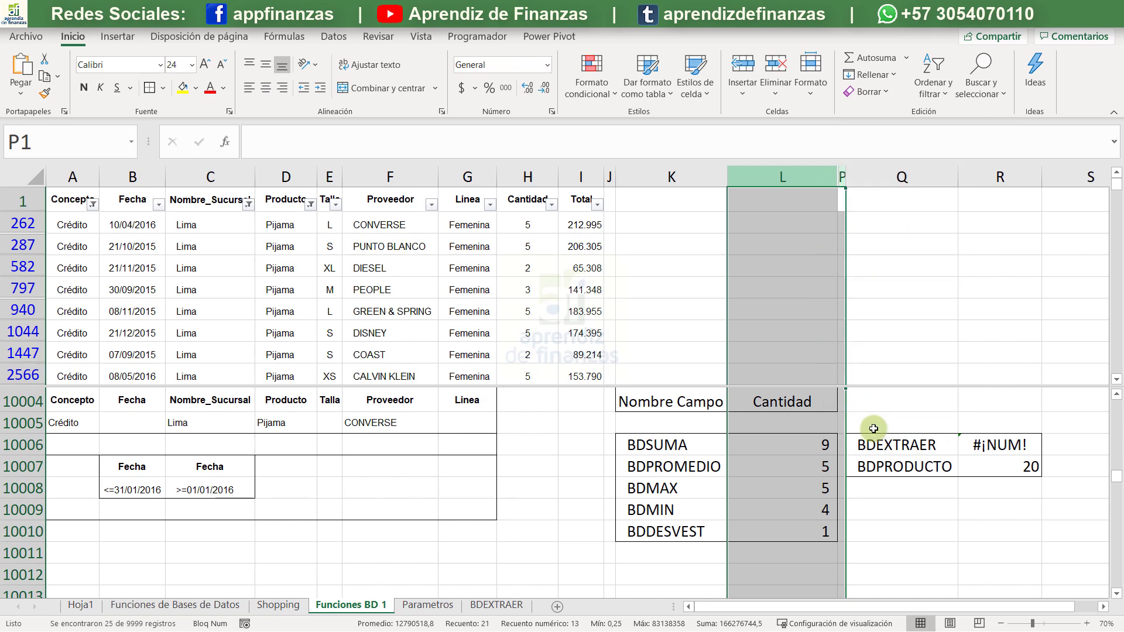
click(953, 489)
drag(968, 510, 967, 531)
drag(832, 170, 751, 176)
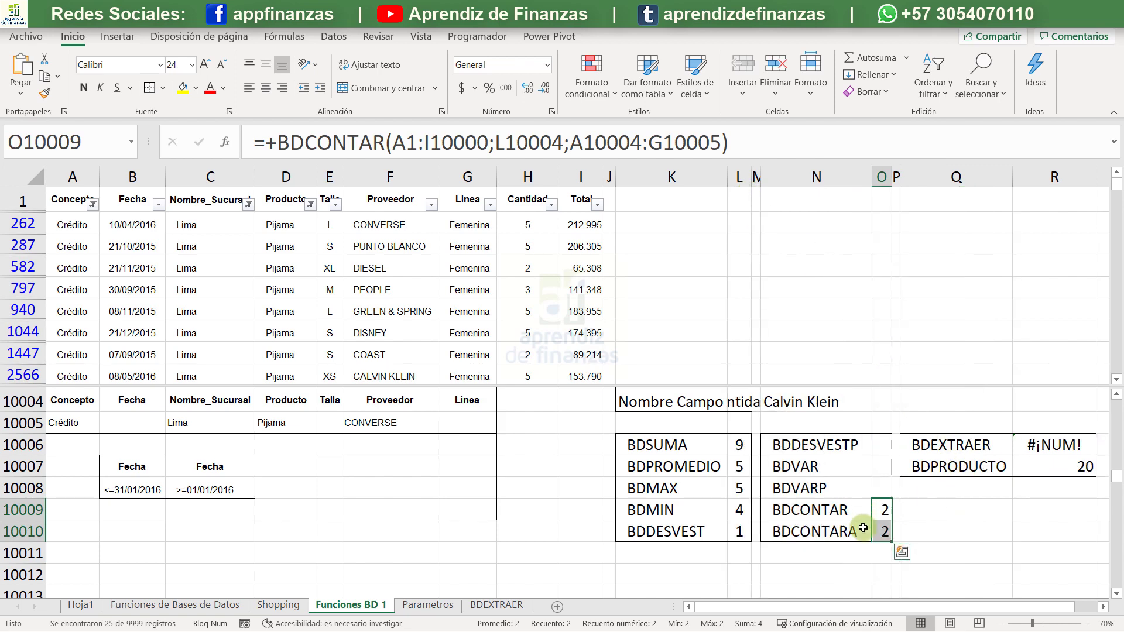
Filter the Proveedor column of the database to CONVERSE only and compare the matching records with the criteria
click(431, 205)
click(331, 357)
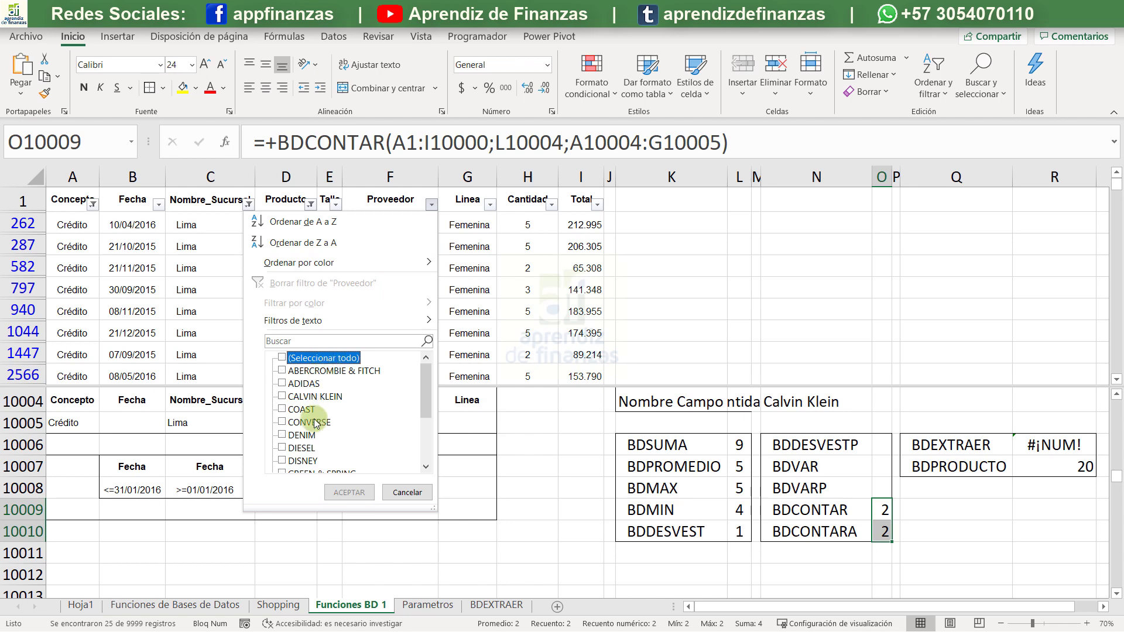
click(304, 422)
click(349, 492)
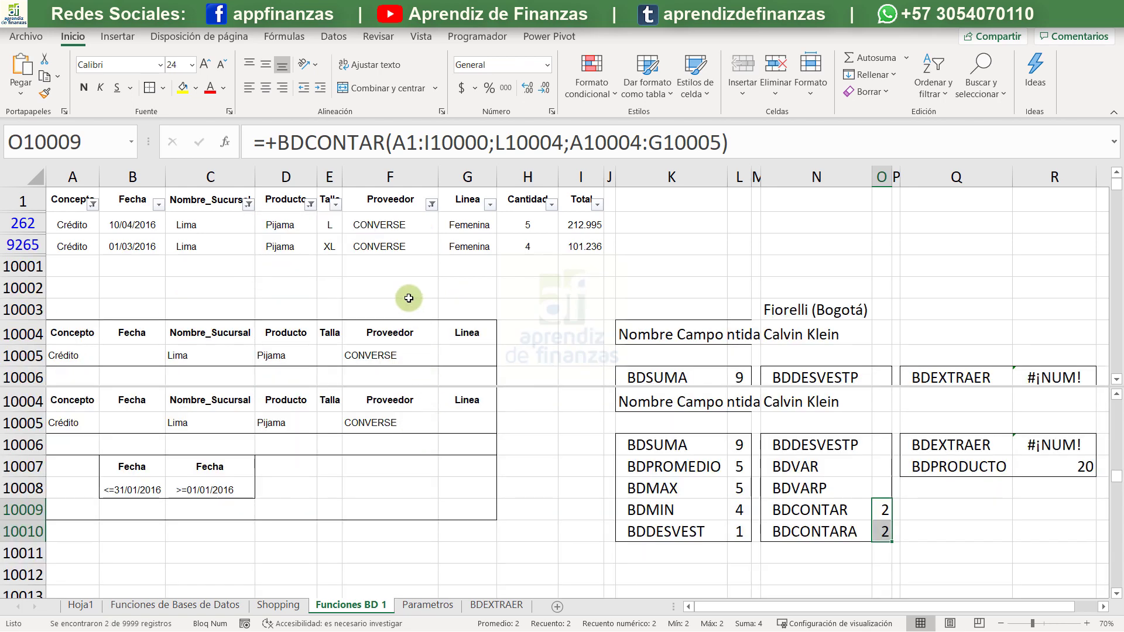
scroll(410, 293, up, 2)
scroll(410, 293, down, 1)
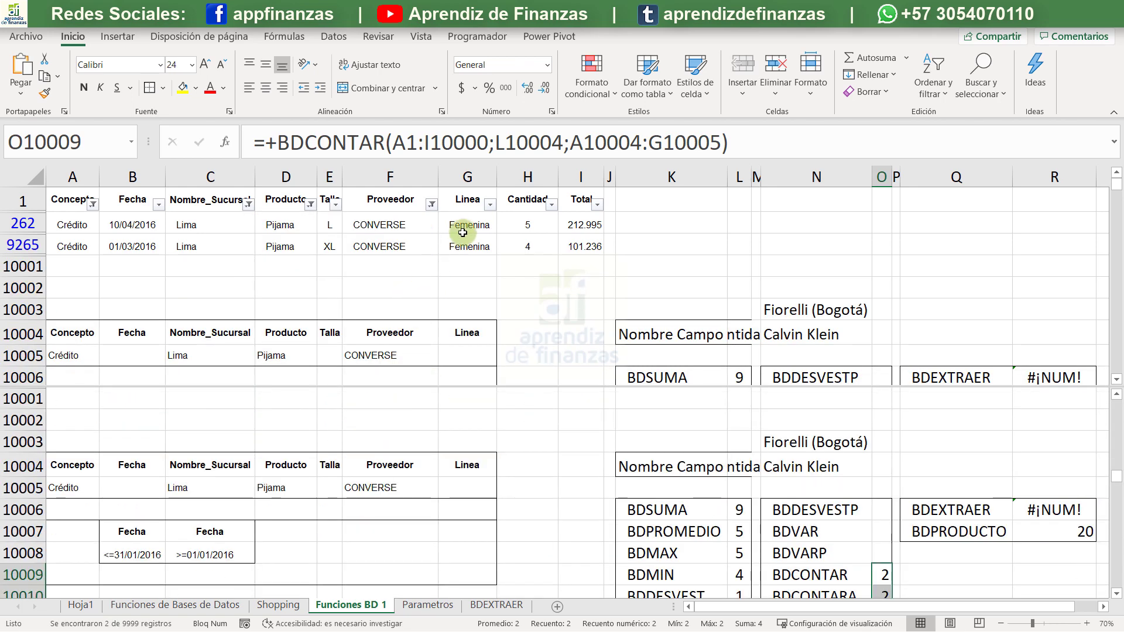
scroll(419, 280, down, 1)
scroll(414, 286, up, 1)
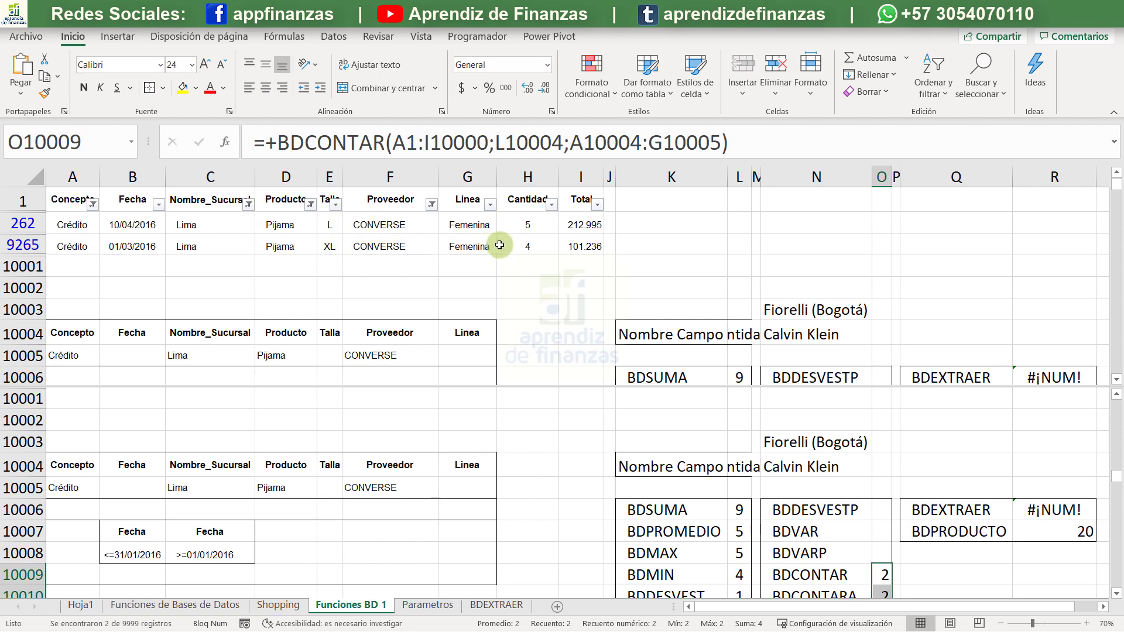
Set the Talla criterion in E10005 to XL and check the BDCONTAR, BDCONTARA and BDEXTRAER results
click(327, 488)
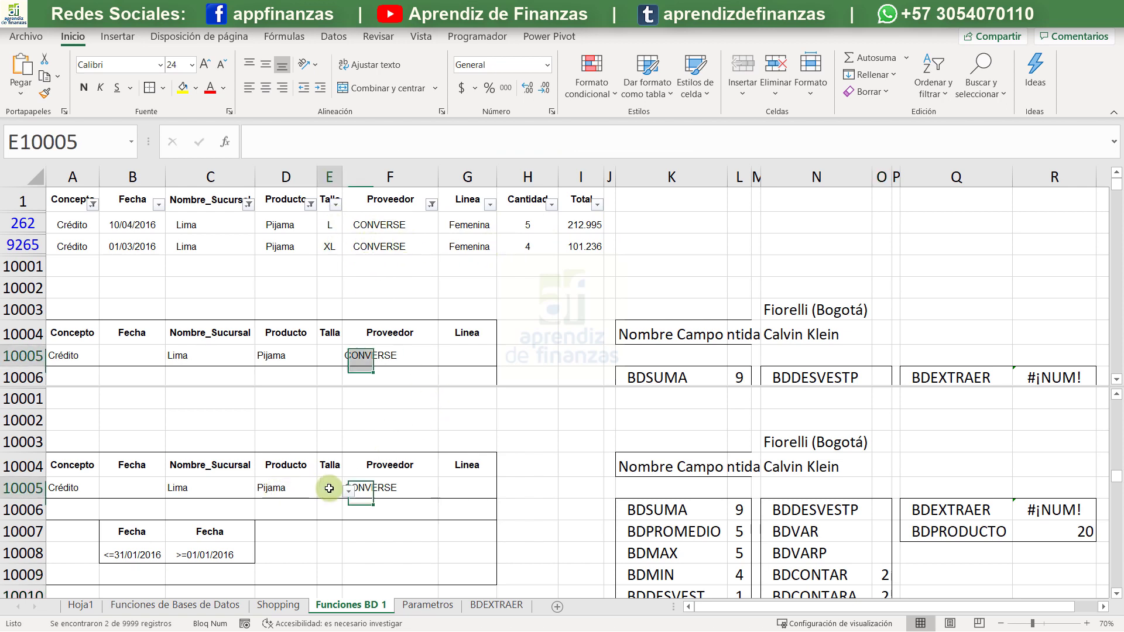
click(349, 490)
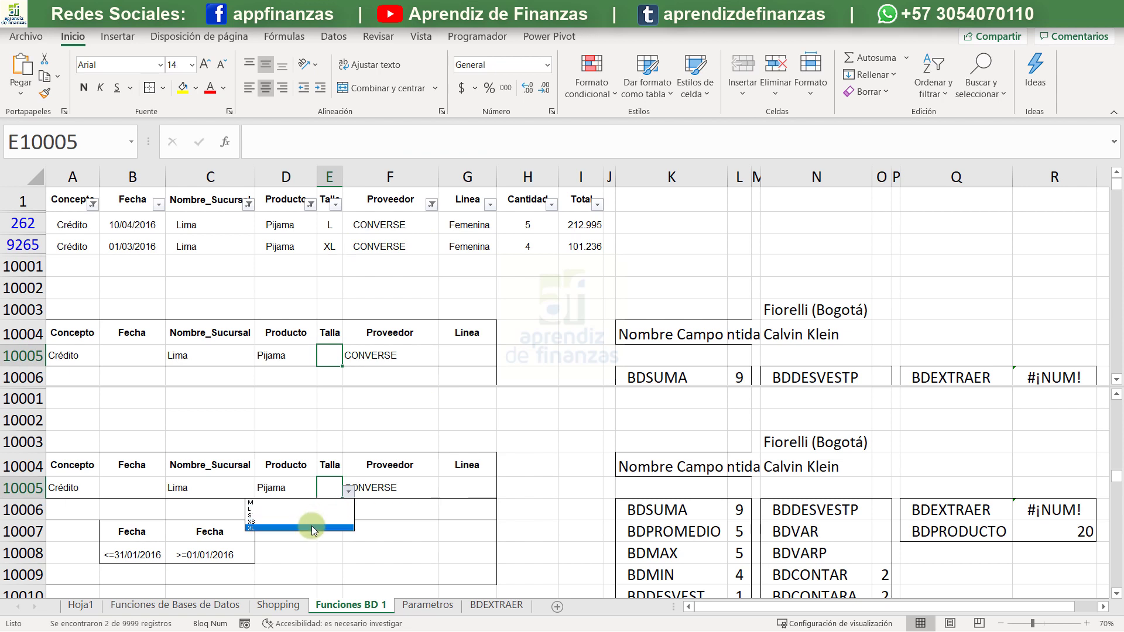
click(312, 528)
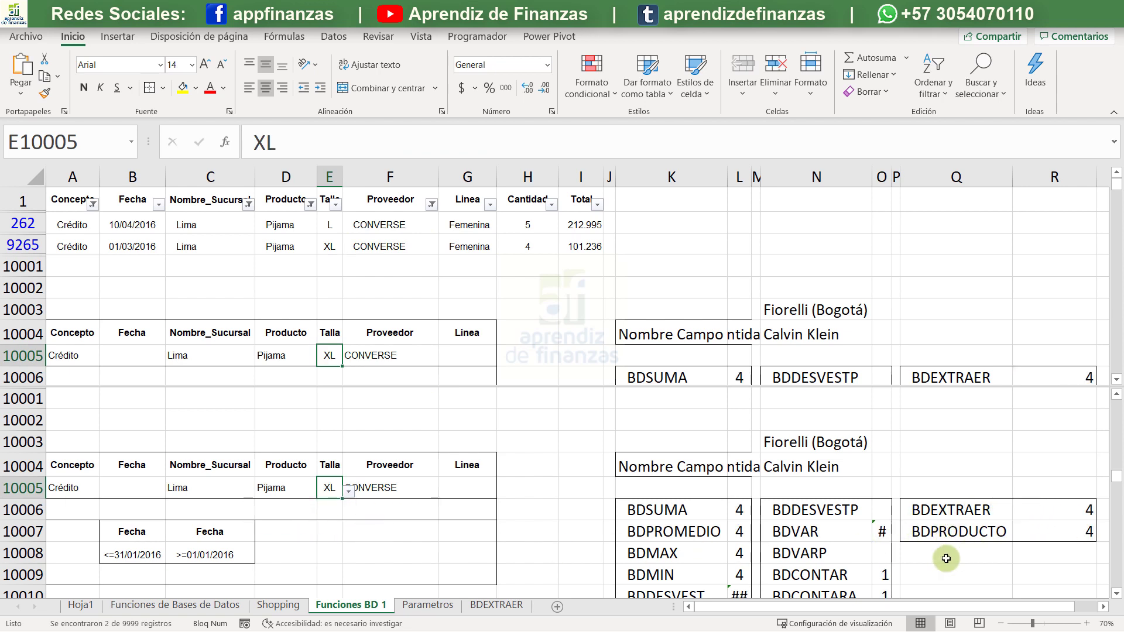
drag(885, 575, 886, 594)
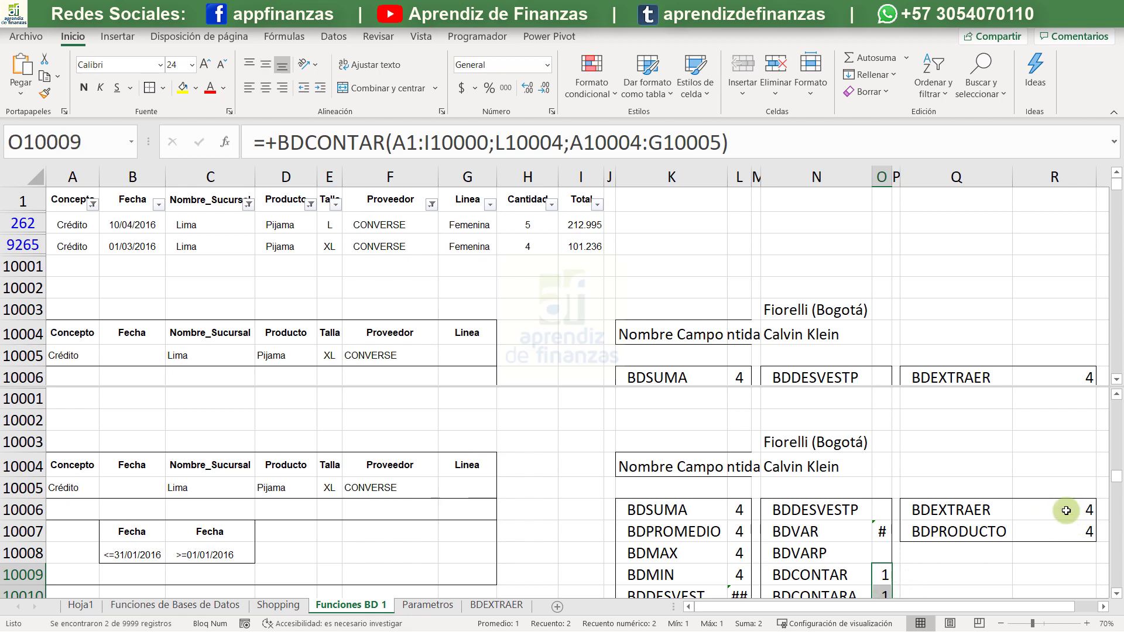
click(1066, 510)
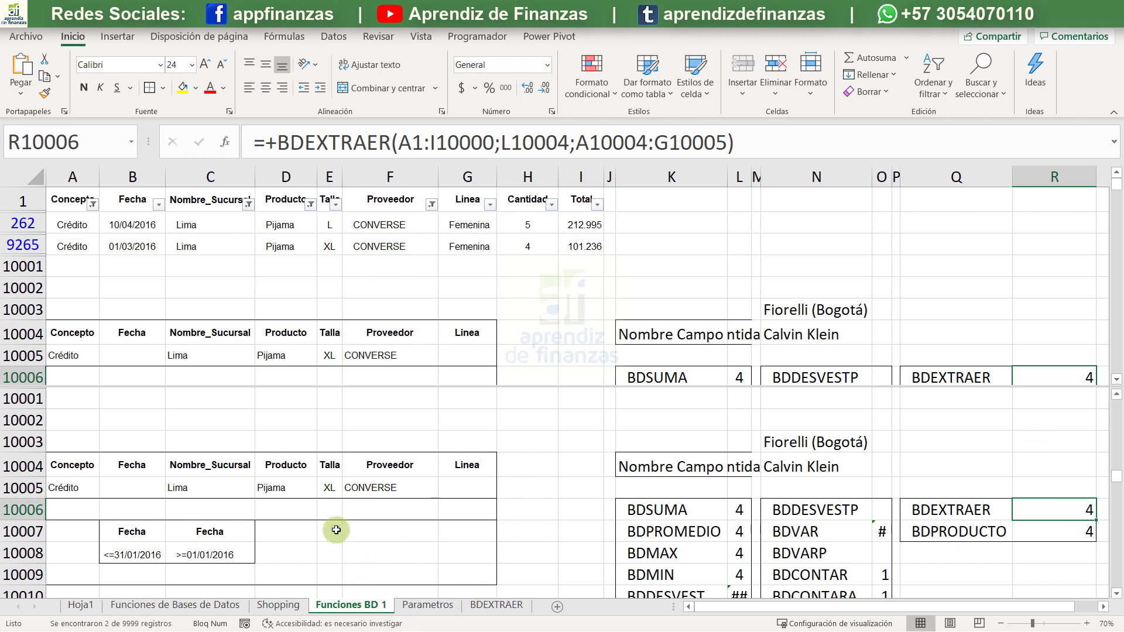
Clear the XL criterion in E10005 and set Talla to S instead
click(324, 487)
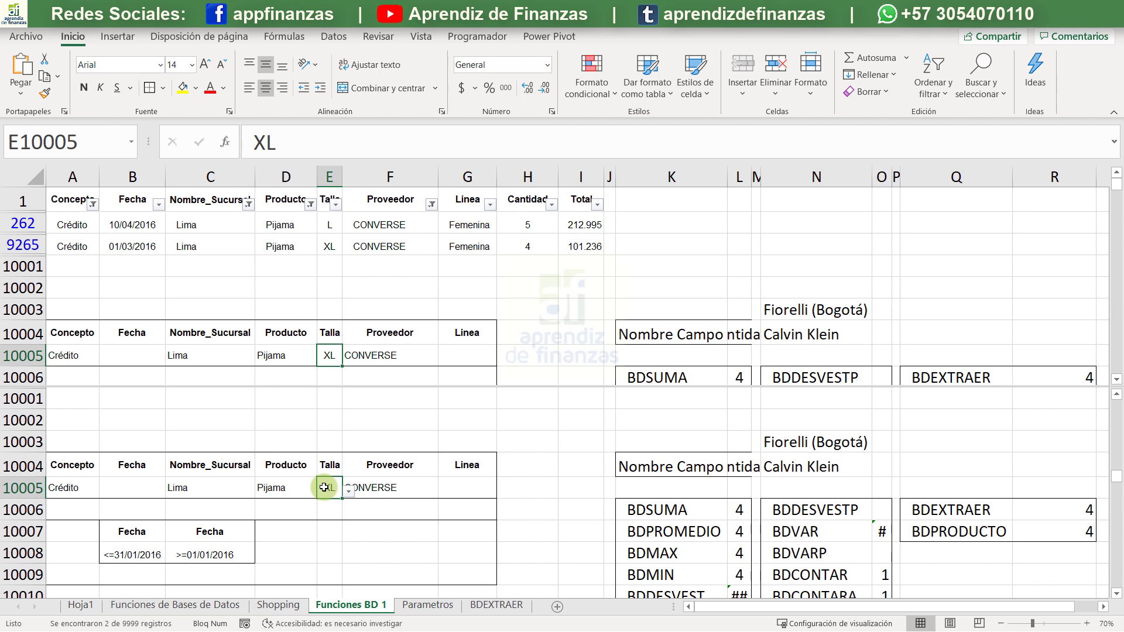
key(Delete)
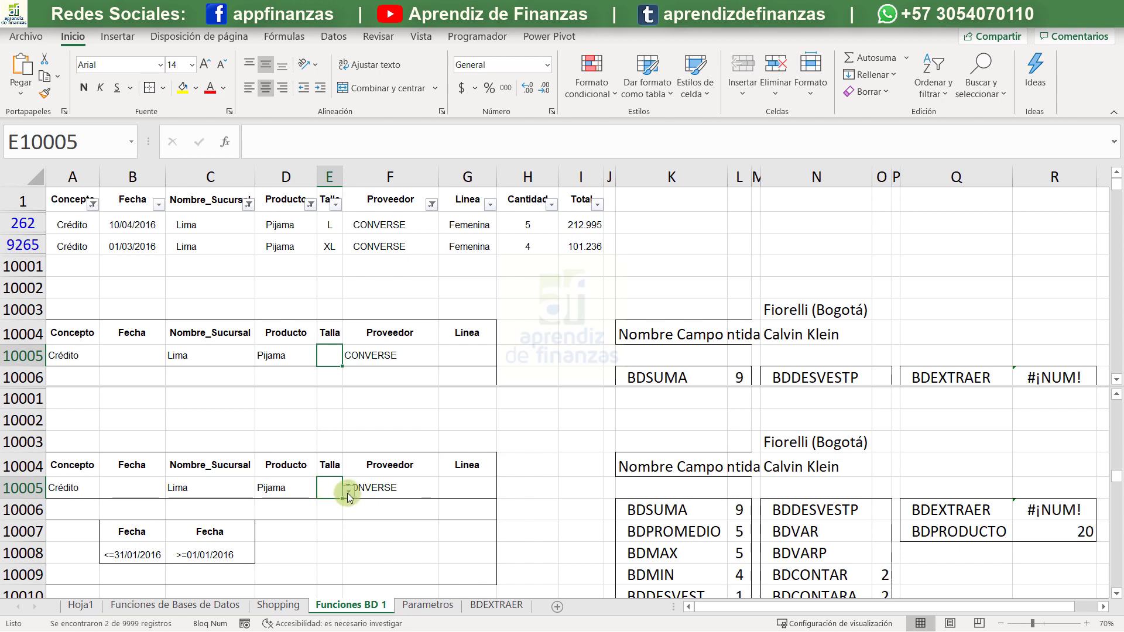
click(349, 495)
click(325, 514)
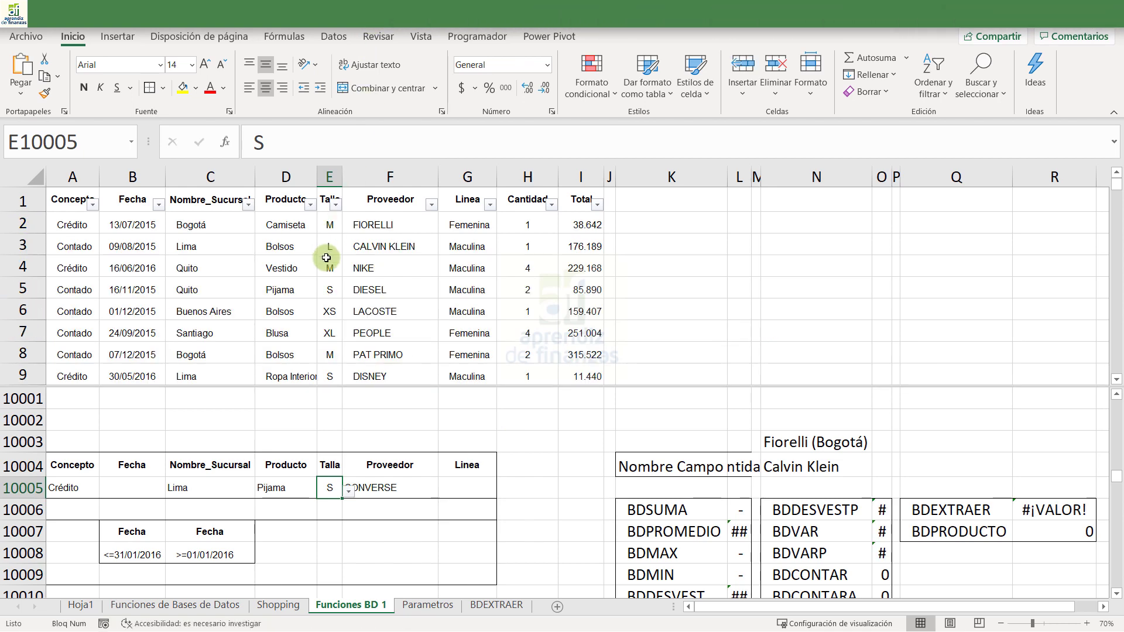
Browse the unfiltered database down to its last record and bring the full block of function results into view
click(326, 258)
scroll(311, 293, down, 4)
scroll(312, 292, down, 12)
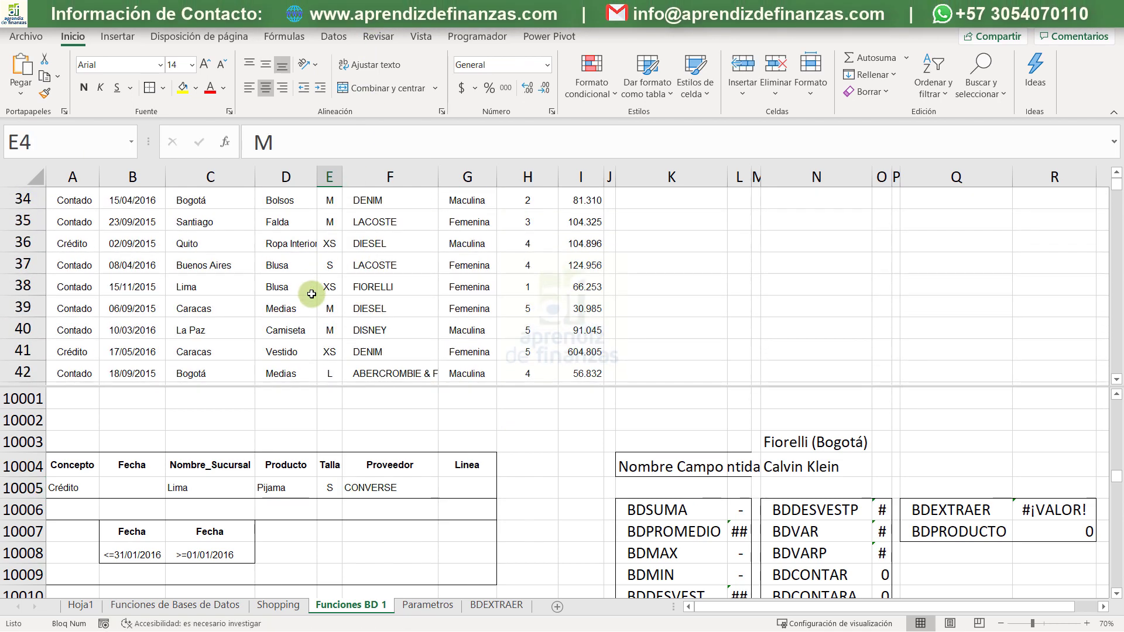
click(312, 294)
key(ctrl+Down)
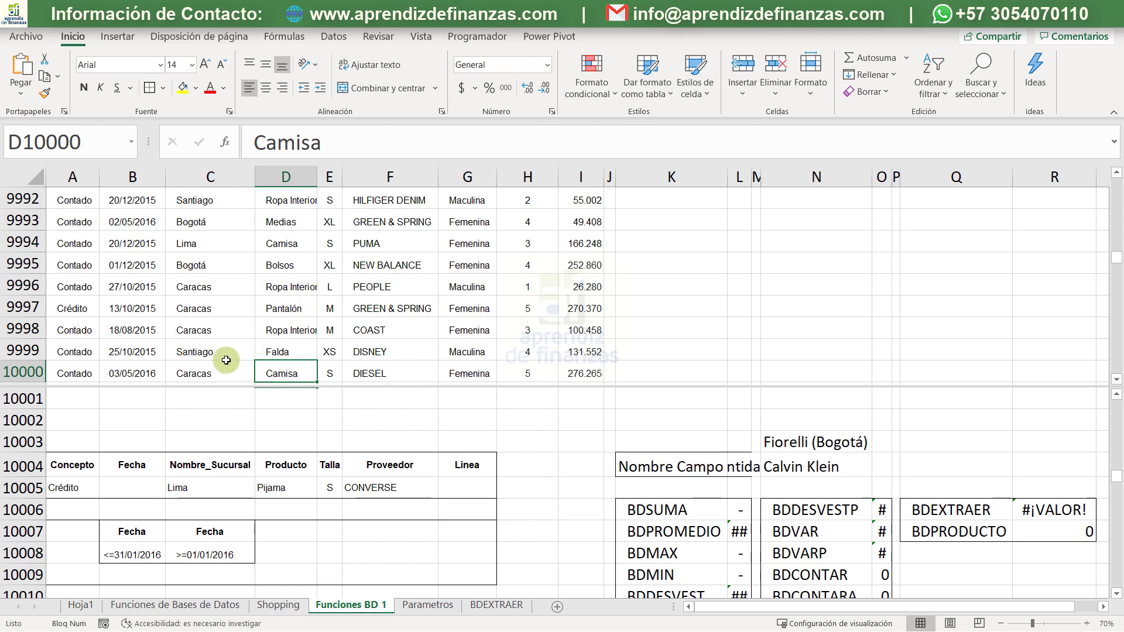
click(241, 439)
scroll(241, 439, down, 1)
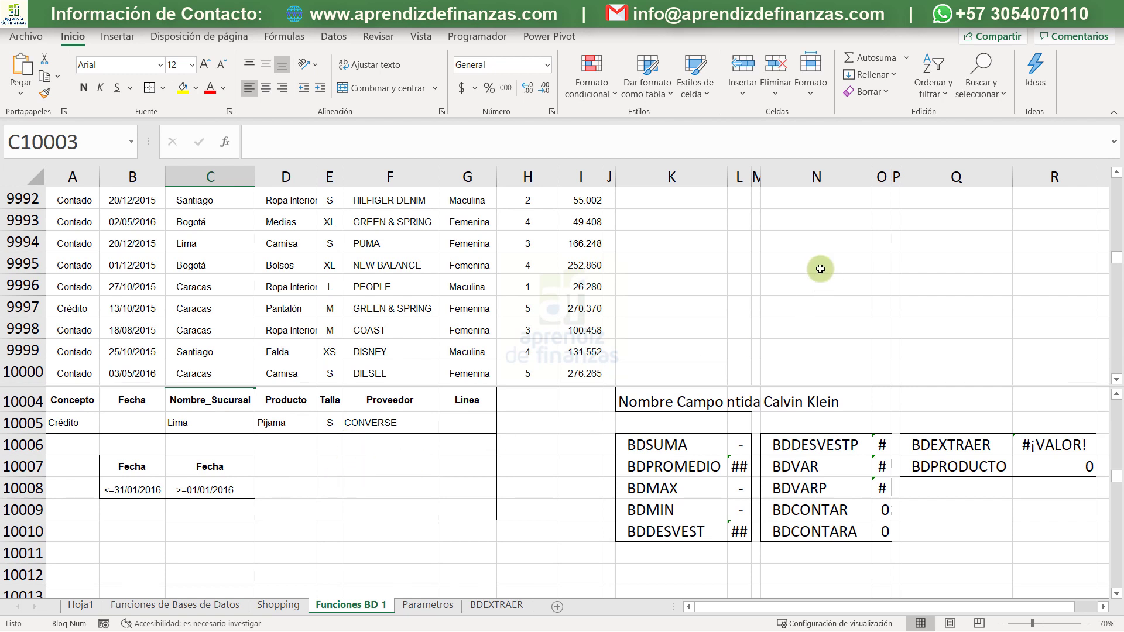
Autofit columns L and O so the database function results are fully displayed
double_click(752, 176)
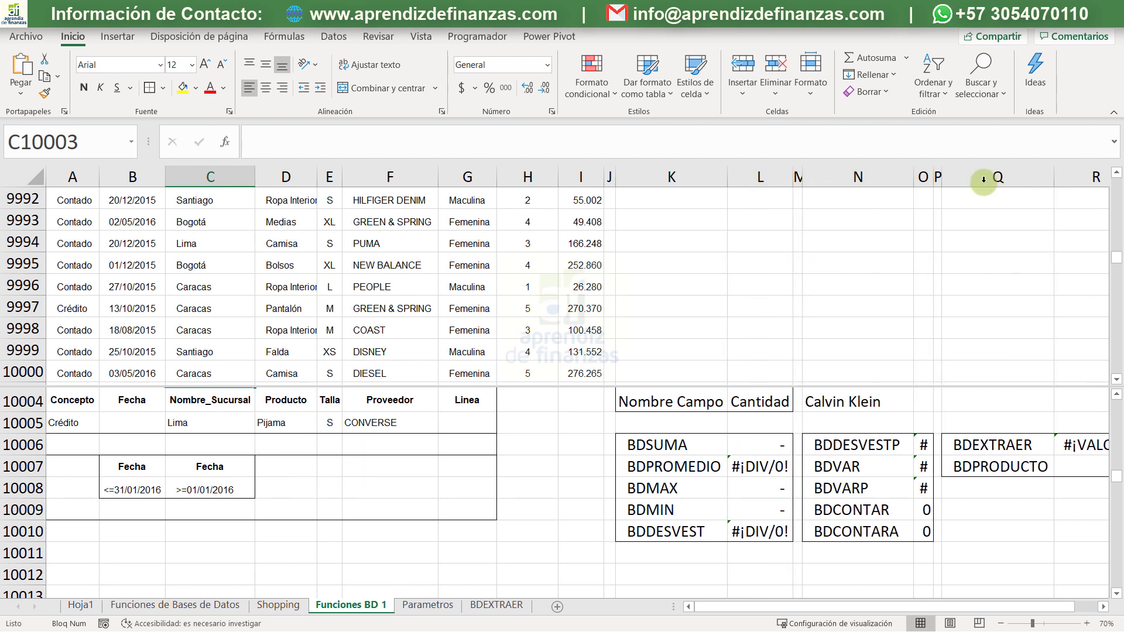
click(937, 179)
double_click(934, 179)
click(933, 179)
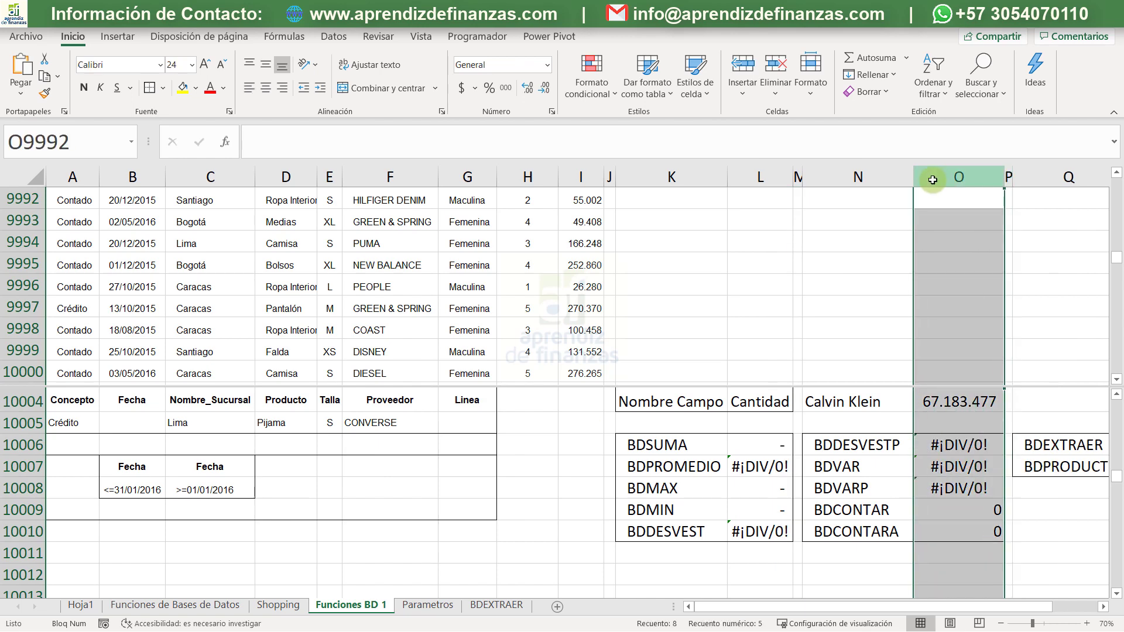
click(1040, 404)
scroll(357, 486, up, 1)
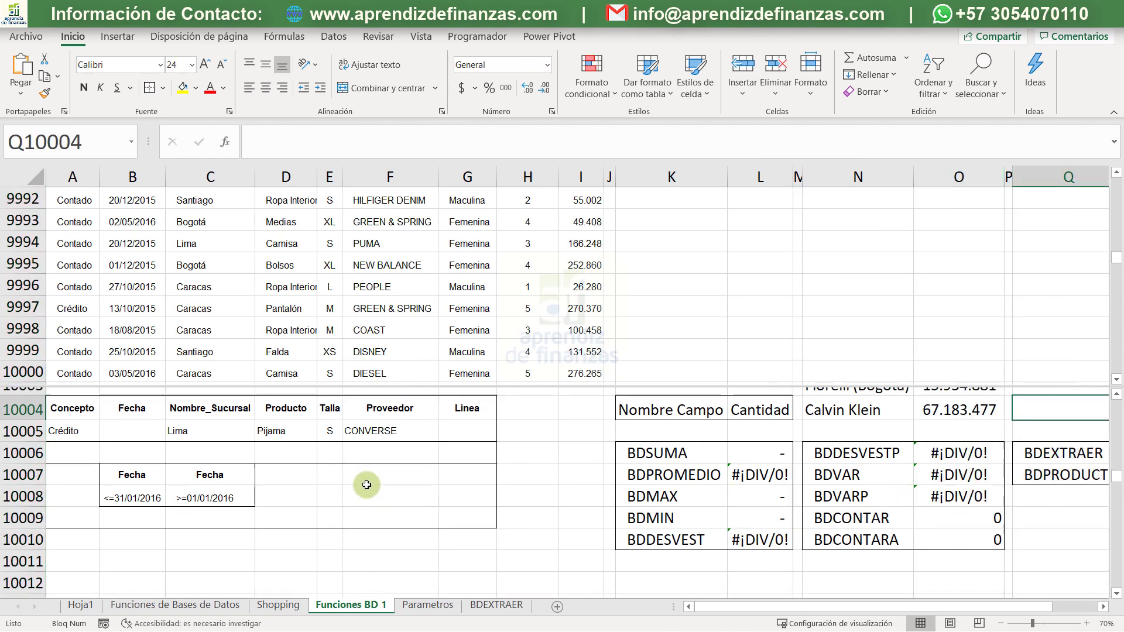
Clear the Talla criterion in E10005
click(336, 489)
key(Delete)
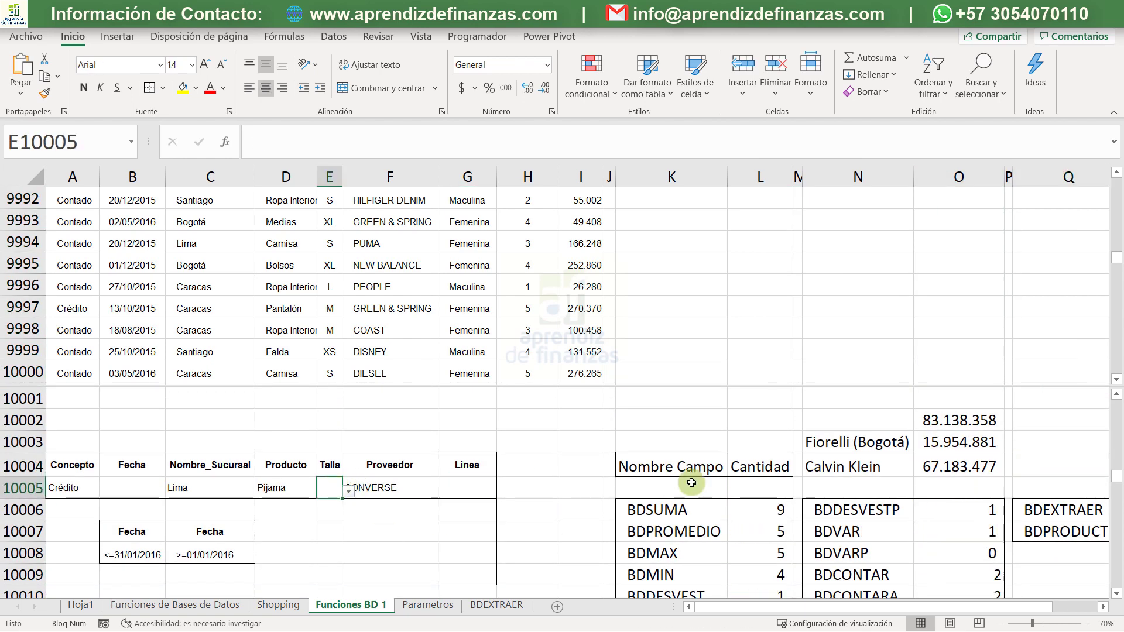
scroll(929, 430, down, 1)
scroll(790, 489, up, 1)
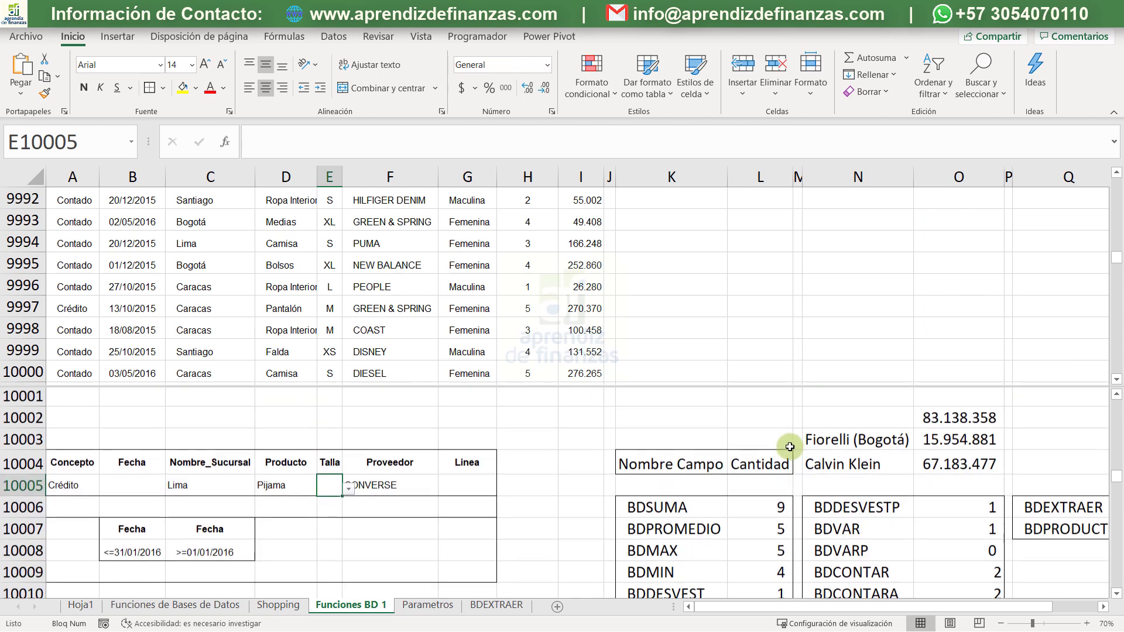
Set the Nombre Campo value in L10004 to Total
click(773, 475)
click(802, 465)
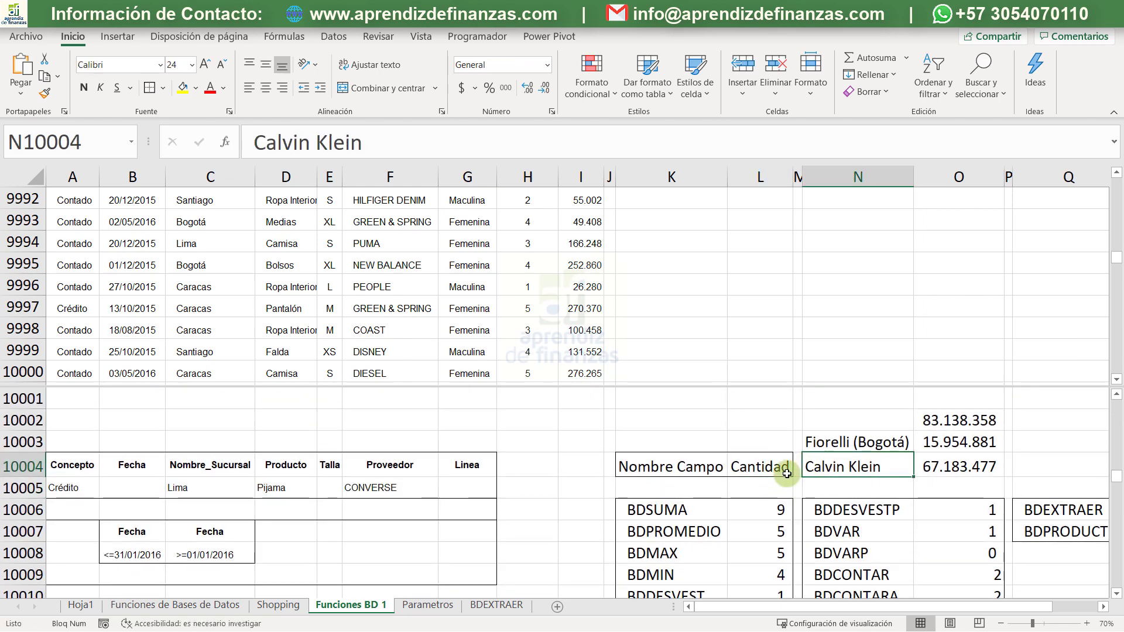
click(790, 472)
click(799, 471)
click(775, 488)
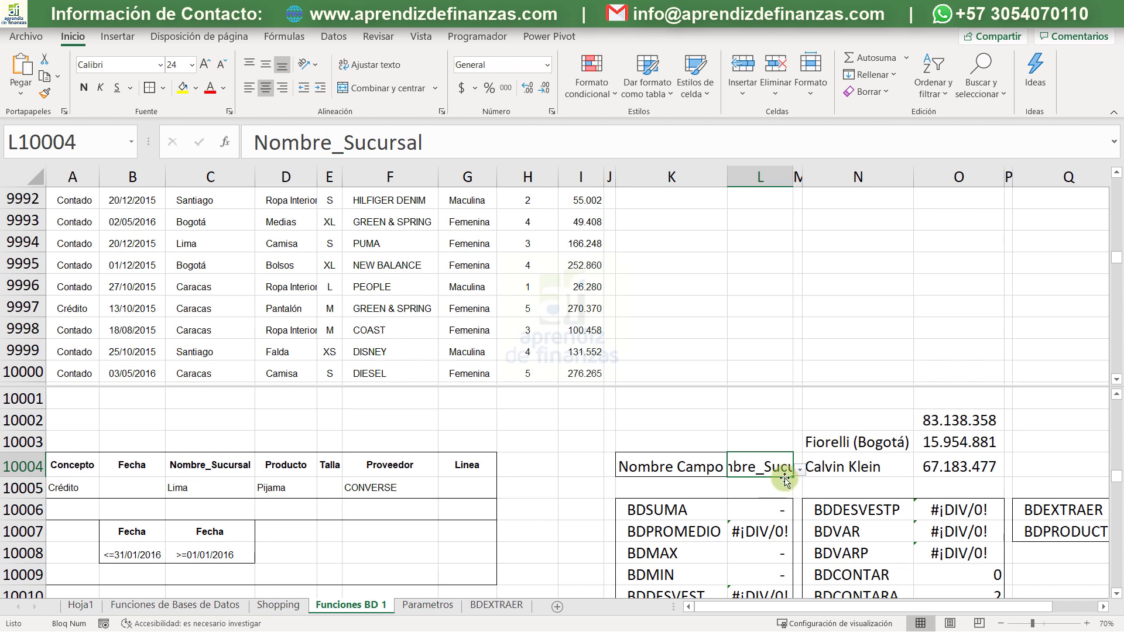
click(800, 470)
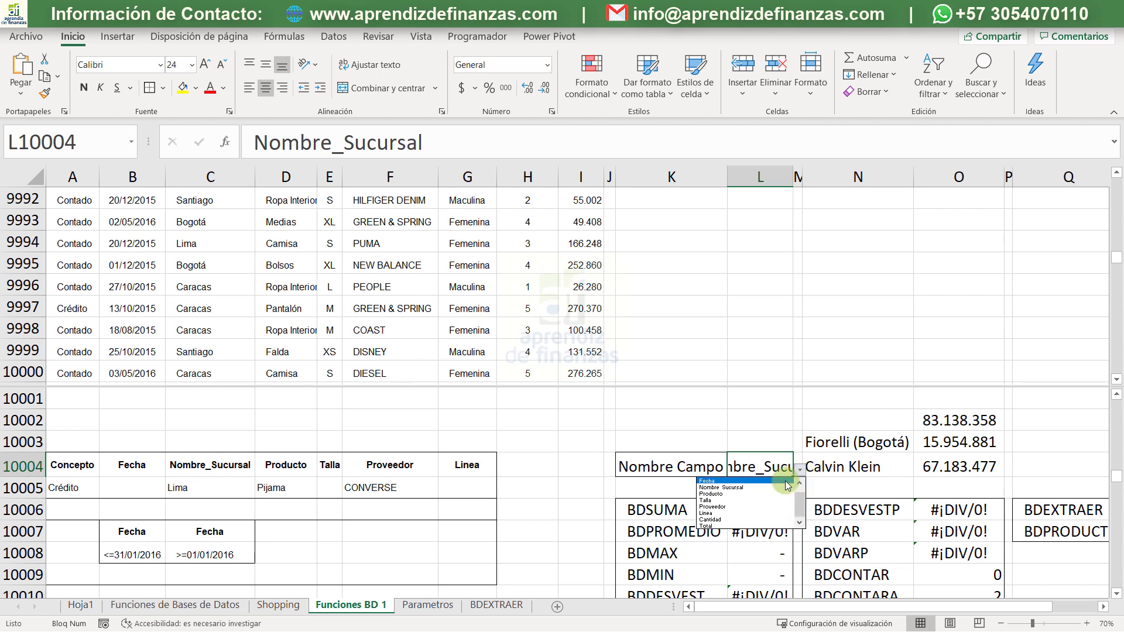
click(773, 526)
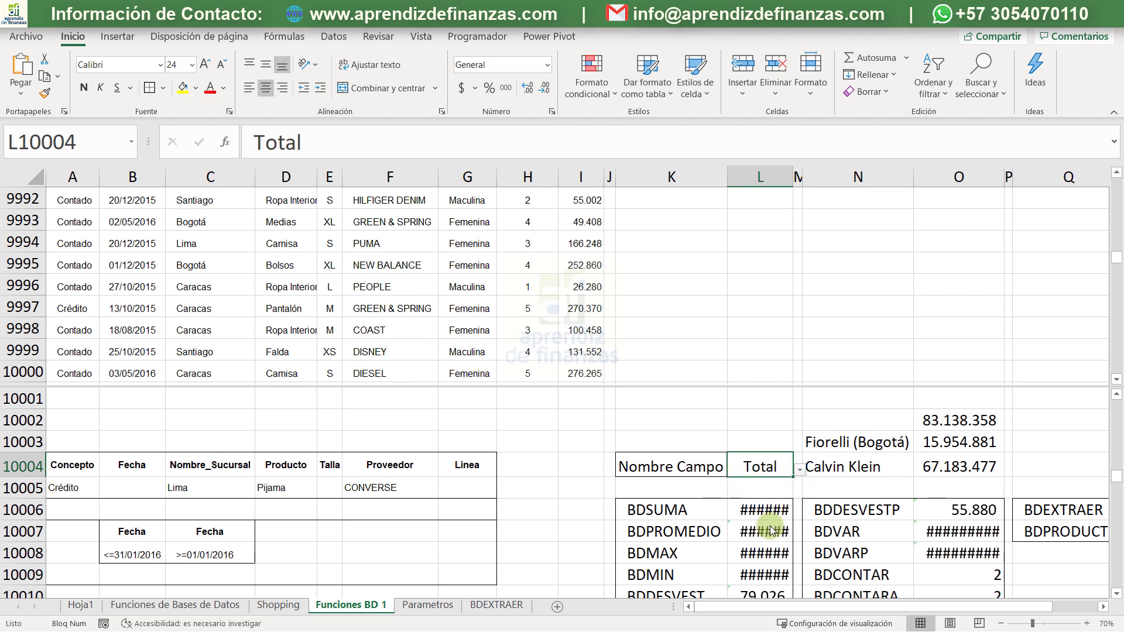
Autofit columns L and O to the Total values and review all the function results through BDEXTRAER and BDPRODUCTO
double_click(792, 176)
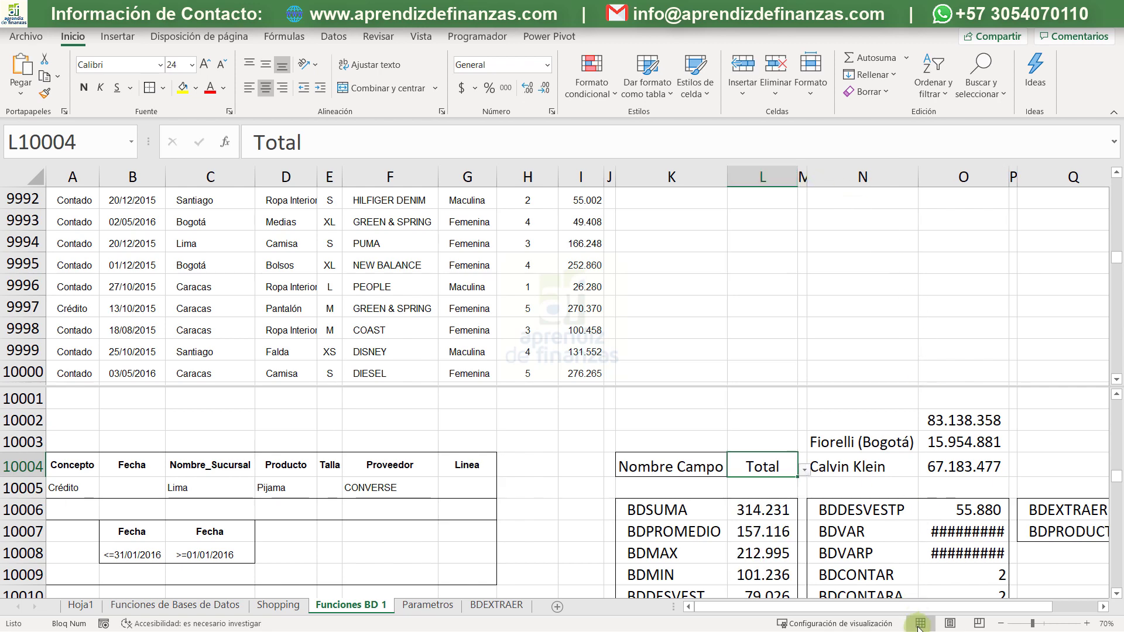
drag(915, 606, 960, 582)
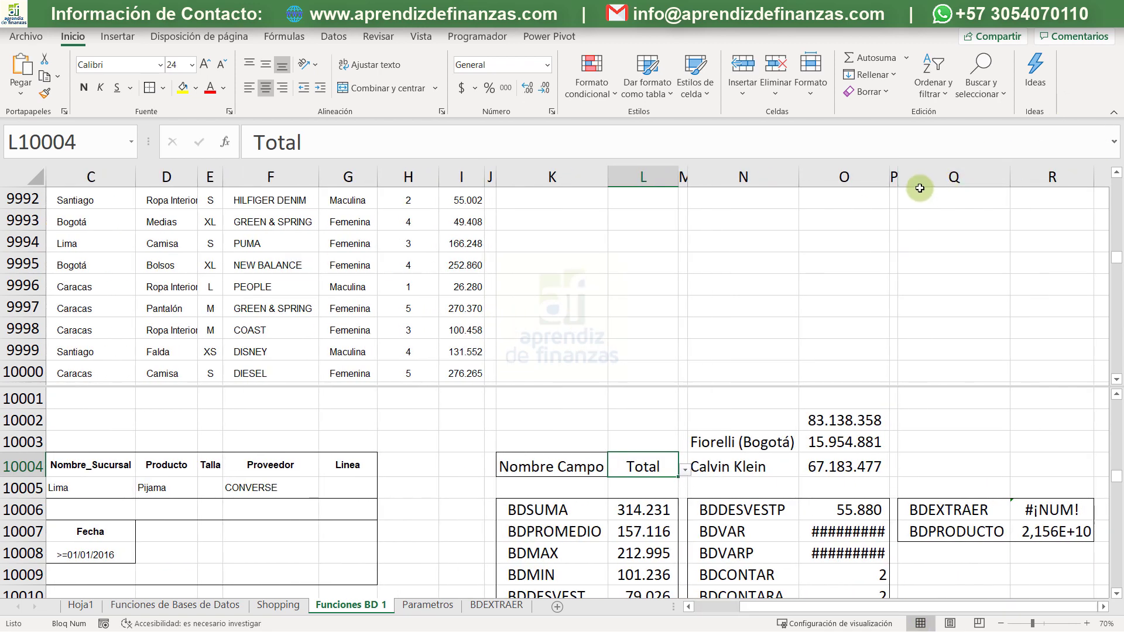
double_click(891, 179)
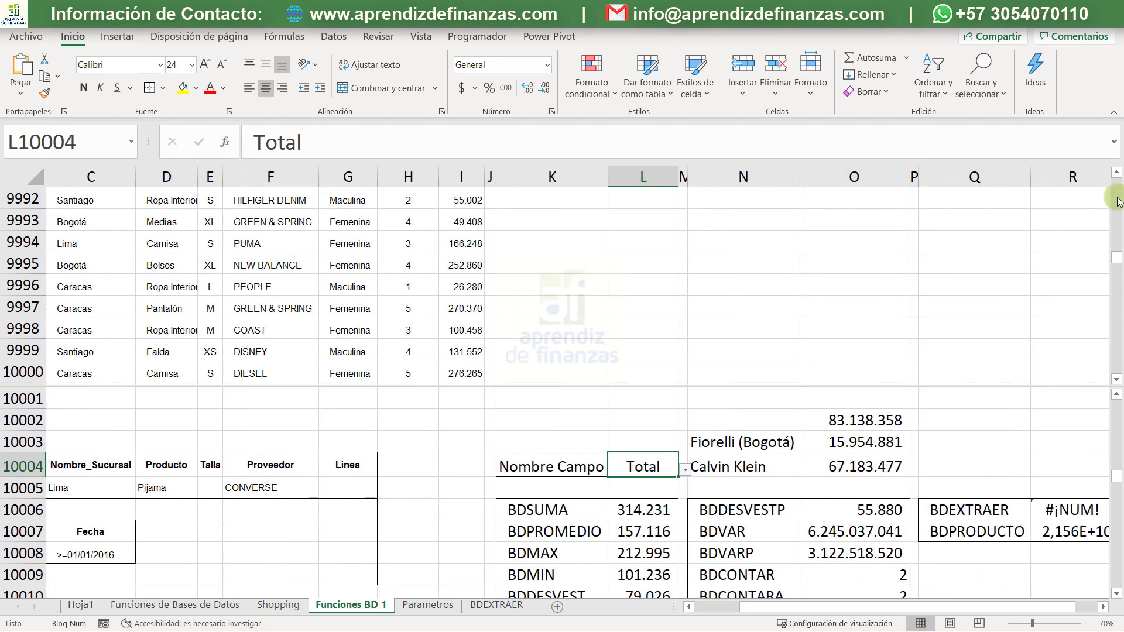
drag(936, 606, 965, 604)
scroll(930, 561, down, 1)
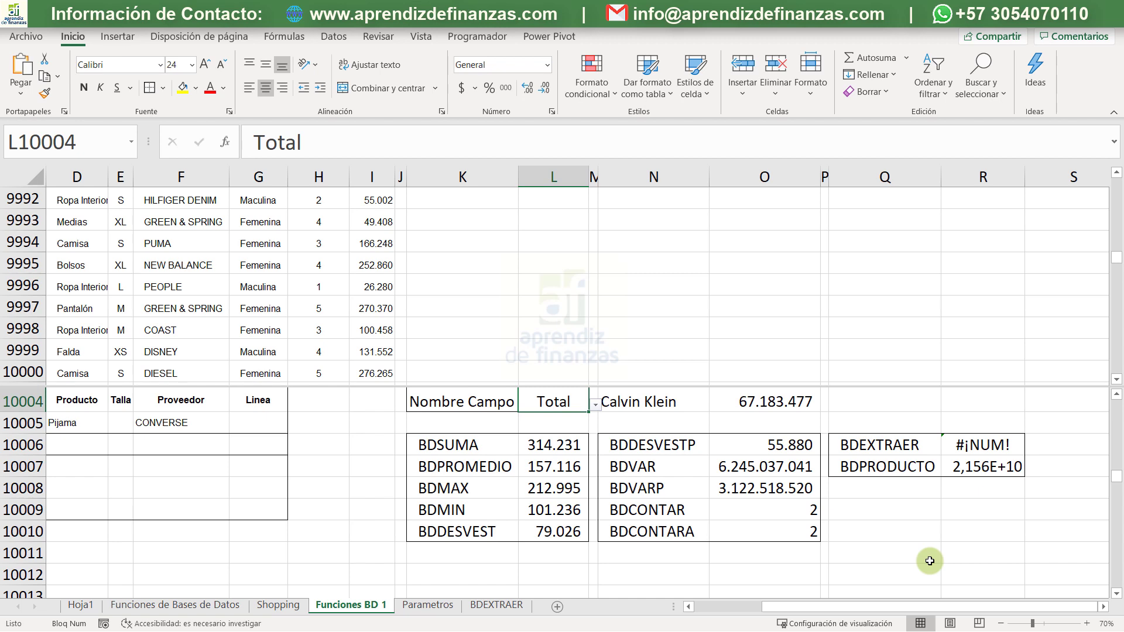
Review the Producto options available for the criterion in D10005 without changing it
drag(751, 609, 701, 613)
click(297, 426)
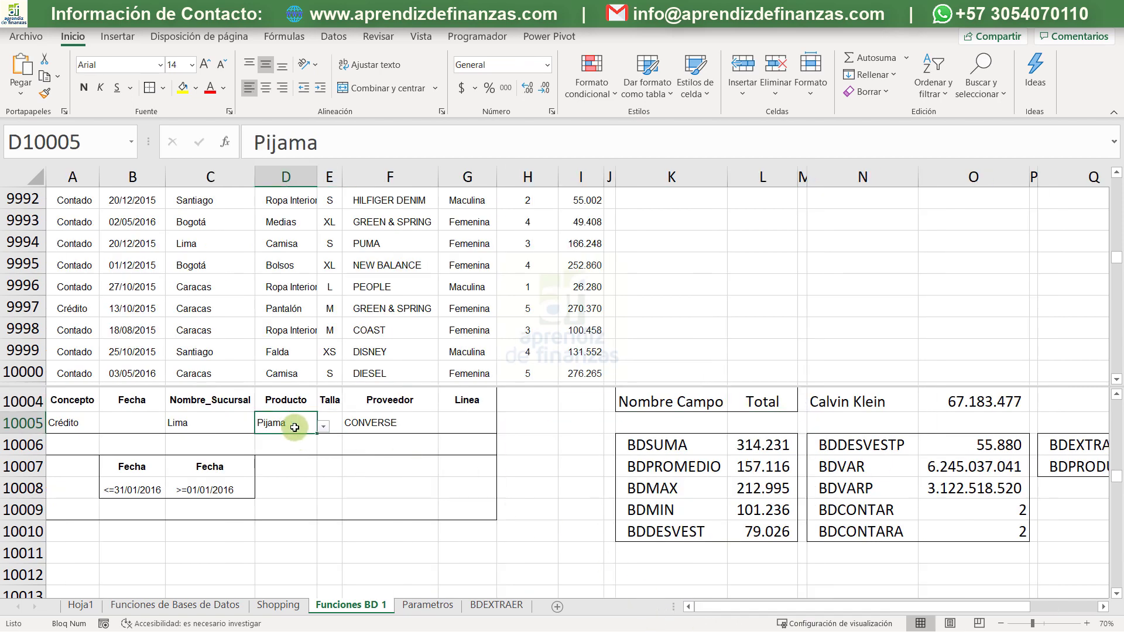
click(324, 431)
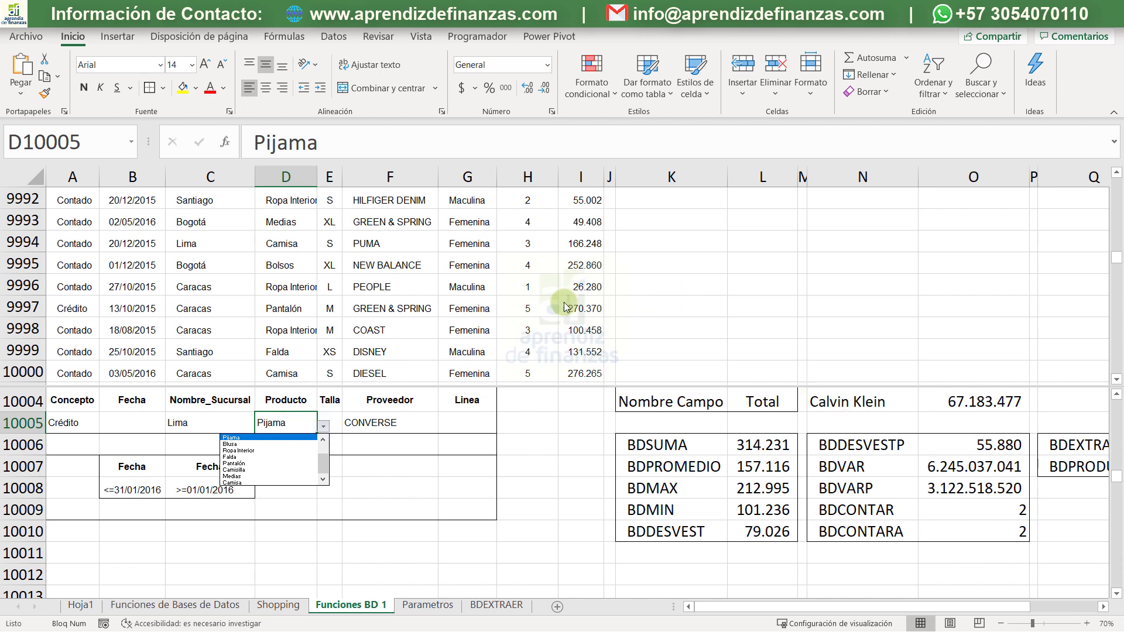
click(227, 319)
click(228, 320)
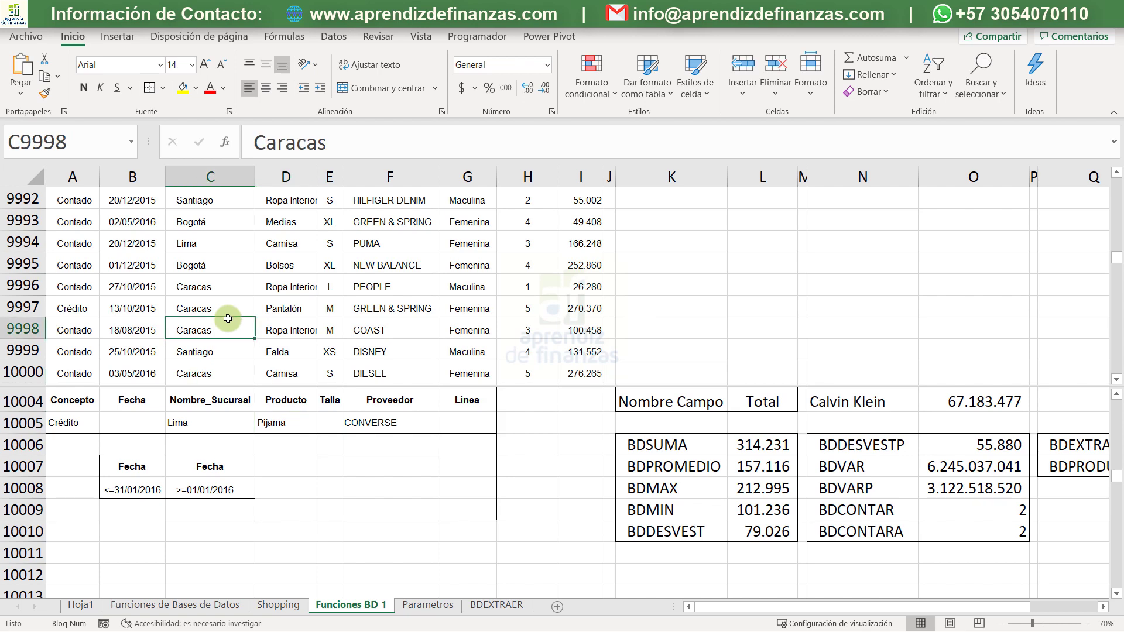
Return to the database header row and remove the window split from the Funciones BD 1 sheet
key(ctrl+Up)
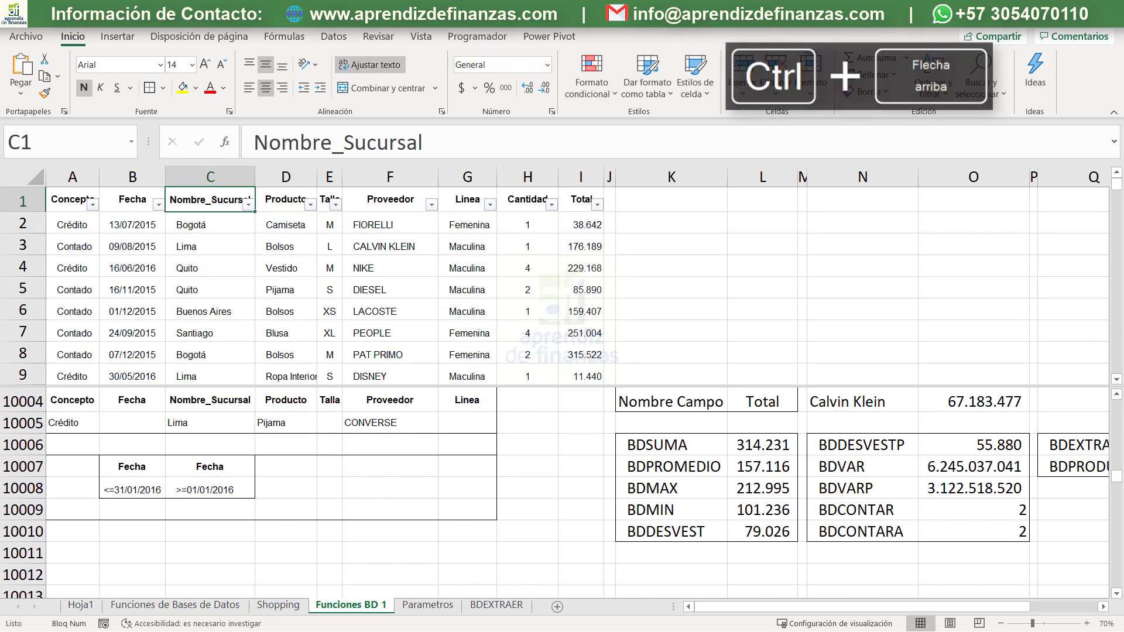
click(421, 37)
click(585, 443)
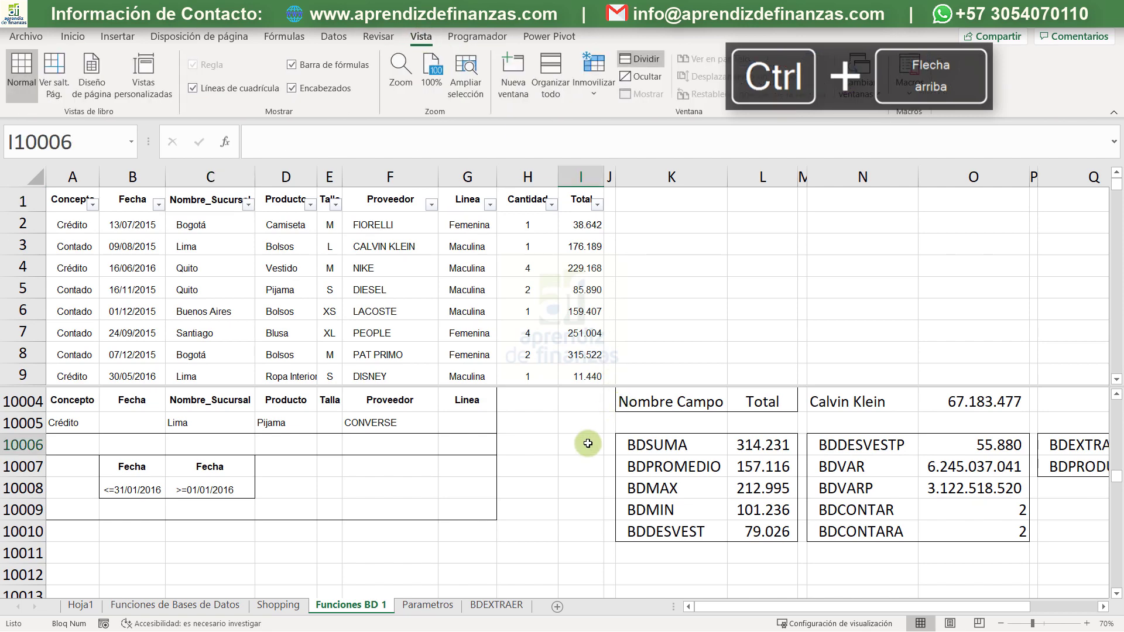
scroll(585, 431, up, 4)
scroll(576, 430, down, 5)
scroll(576, 431, up, 1)
scroll(576, 431, down, 1)
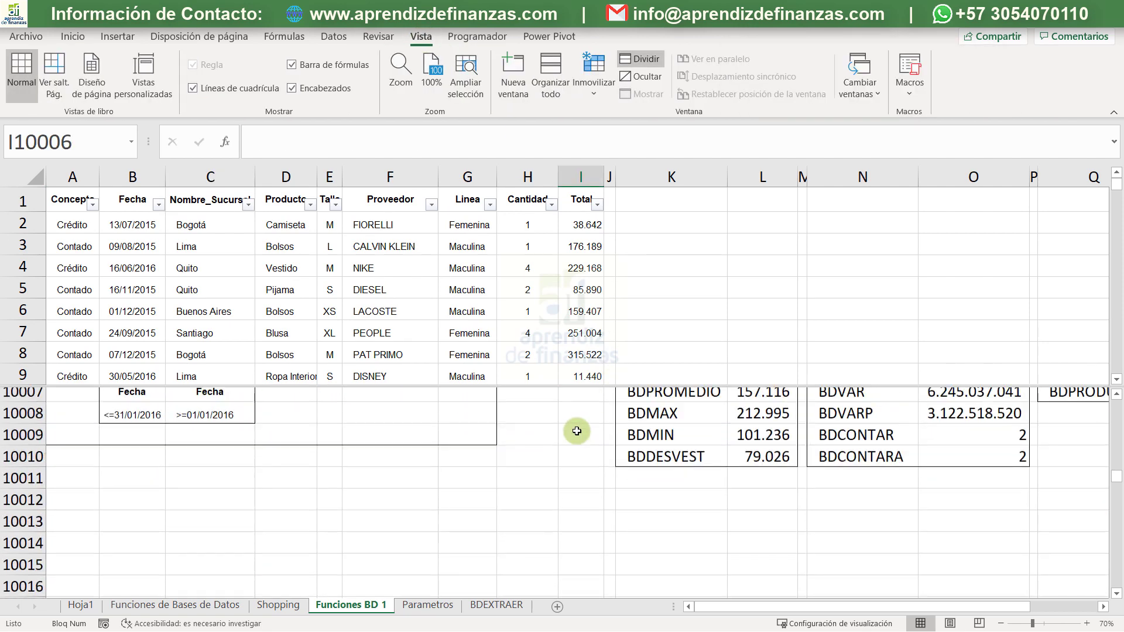
scroll(576, 432, up, 2)
scroll(577, 432, down, 1)
scroll(575, 439, up, 1)
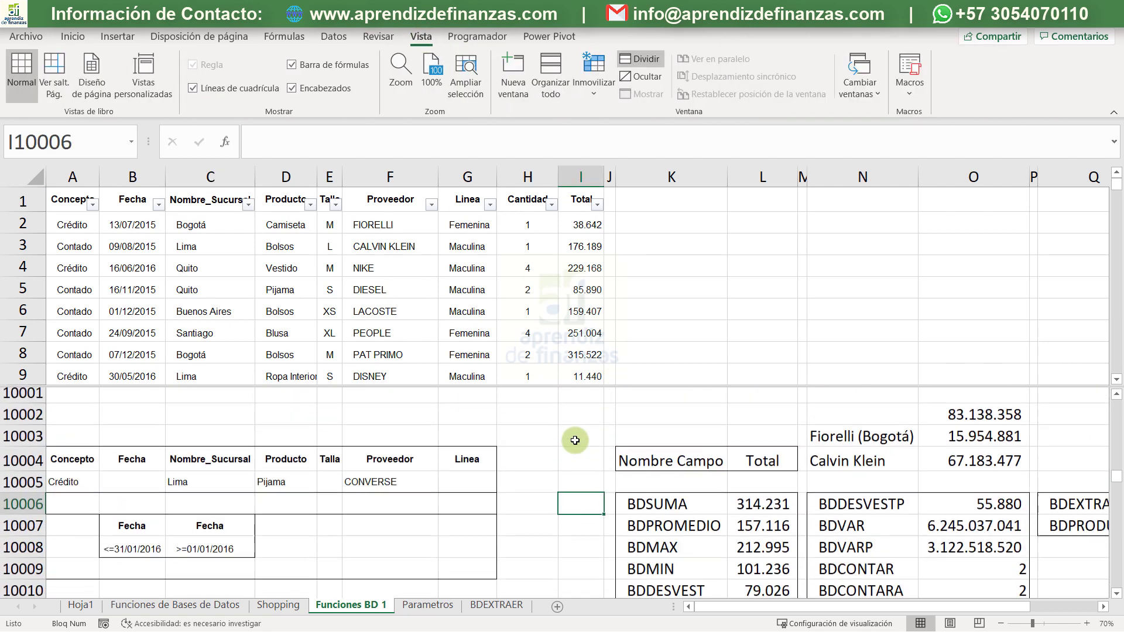
click(488, 446)
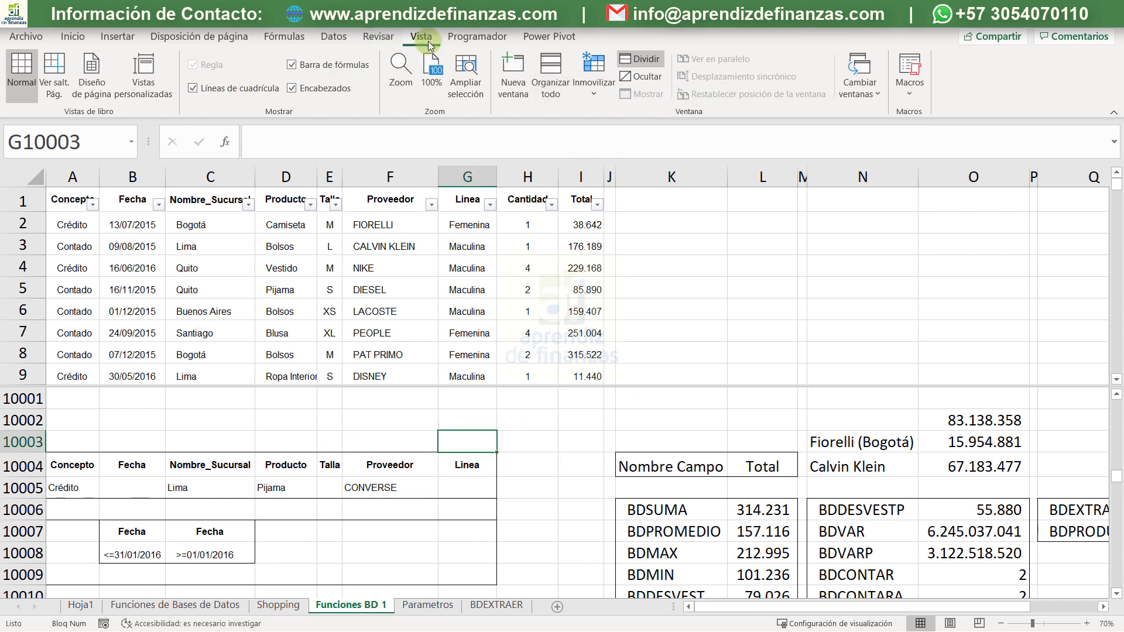
click(645, 62)
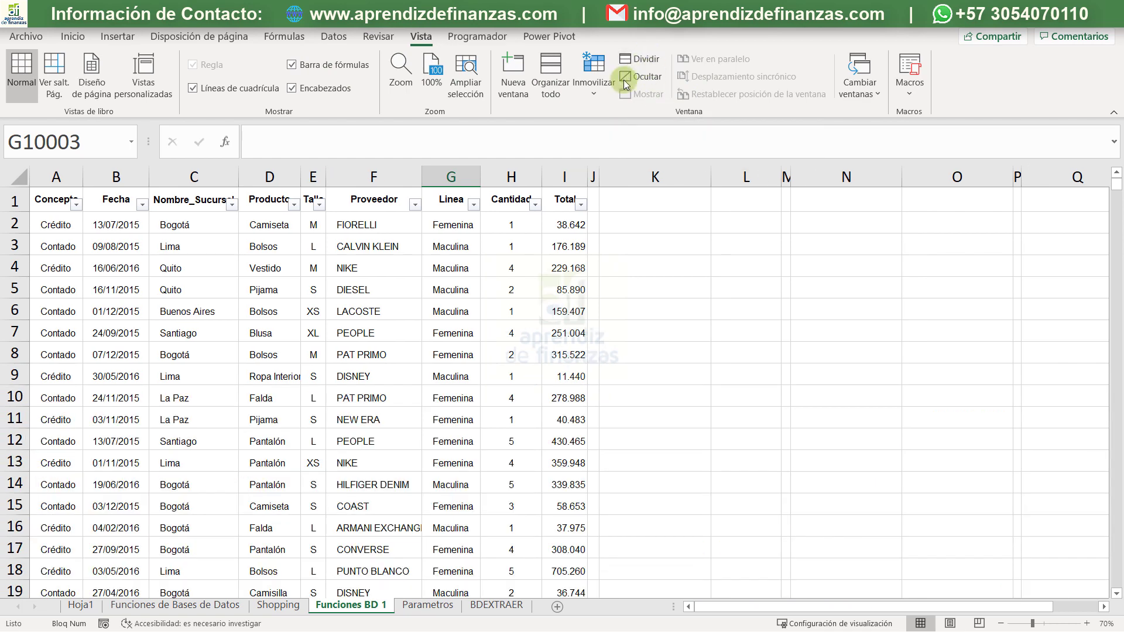
Go down the Fecha column to the date criterion in B10008
click(117, 275)
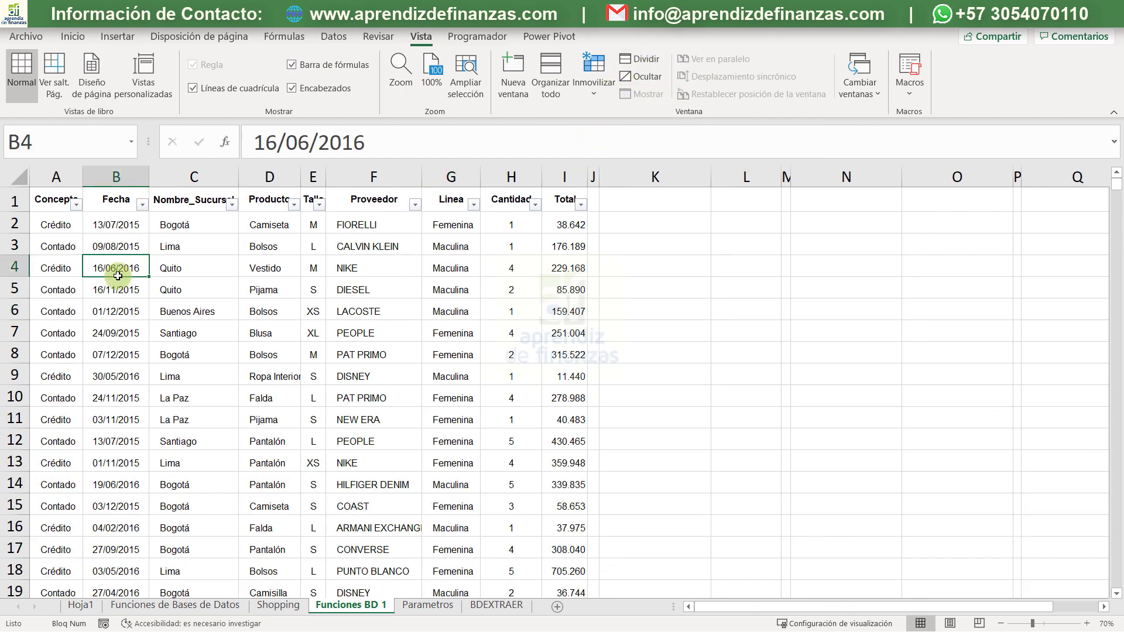
key(ctrl+Down)
key(ctrl+Down)
key(ctrl+Down)
key(ctrl+Down)
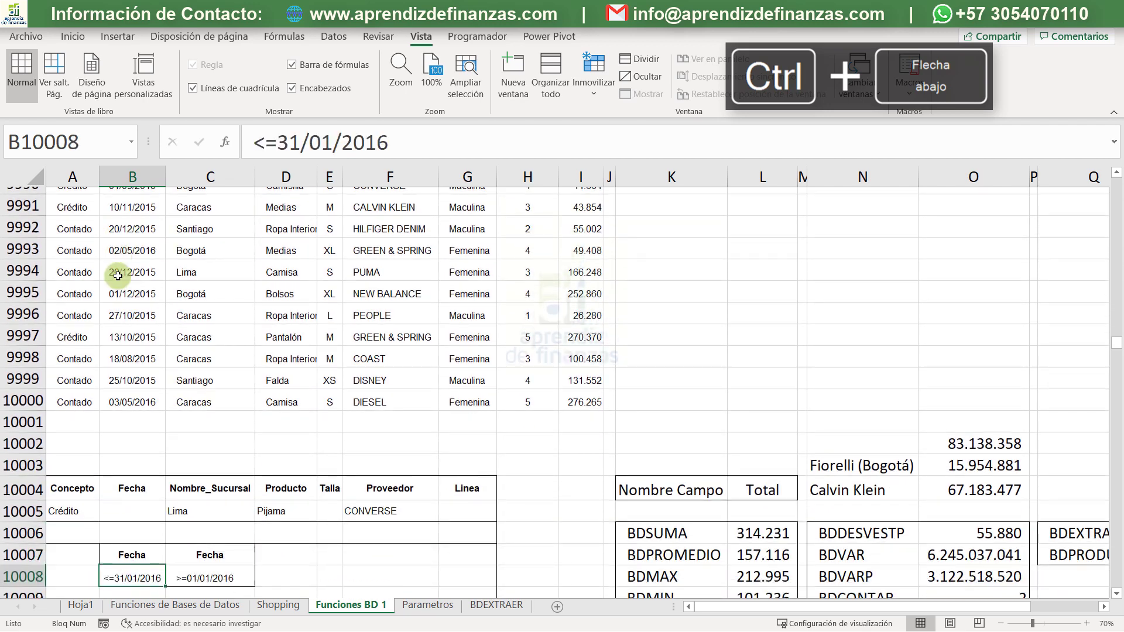
Split the Funciones BD 1 window horizontally at A10001, between the last database record and the criteria area
key(ctrl+Down)
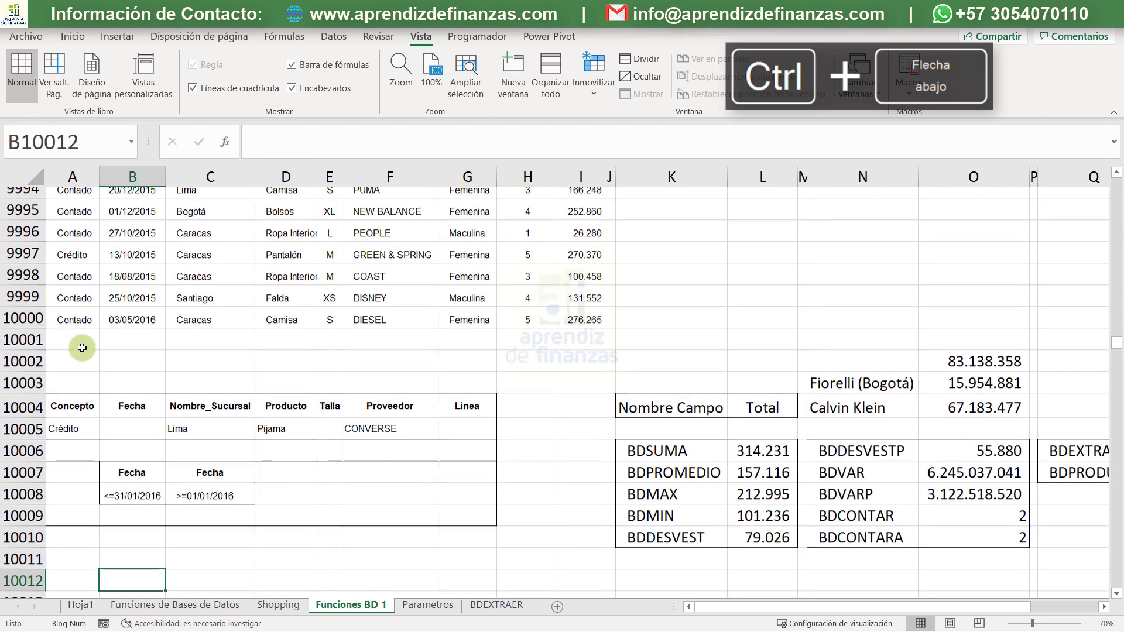
scroll(82, 348, up, 1)
click(58, 394)
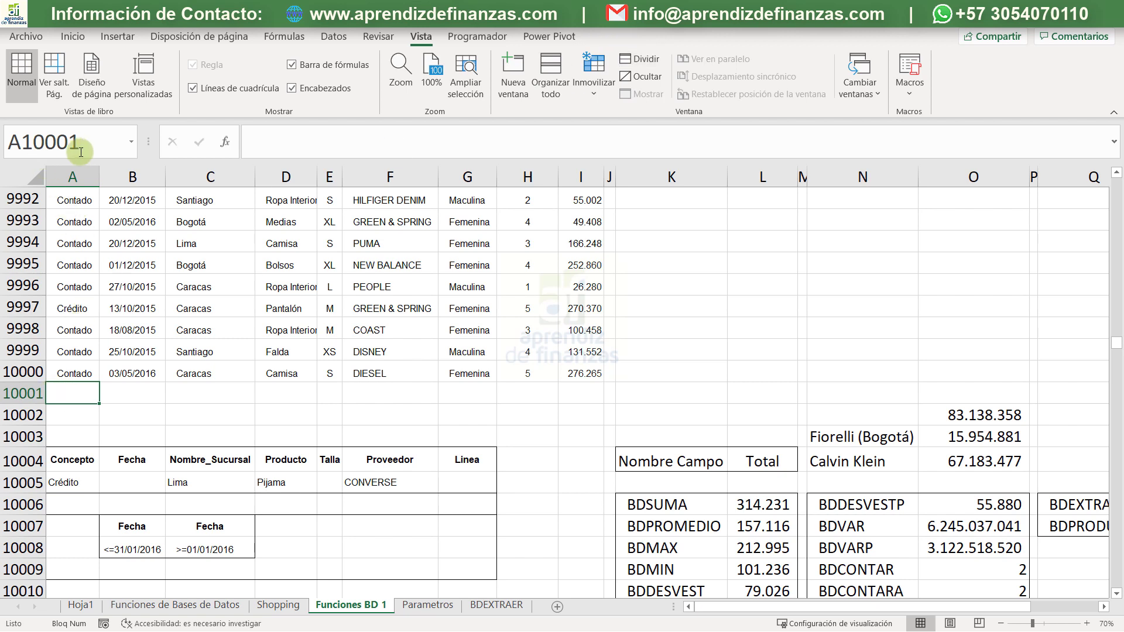
click(638, 59)
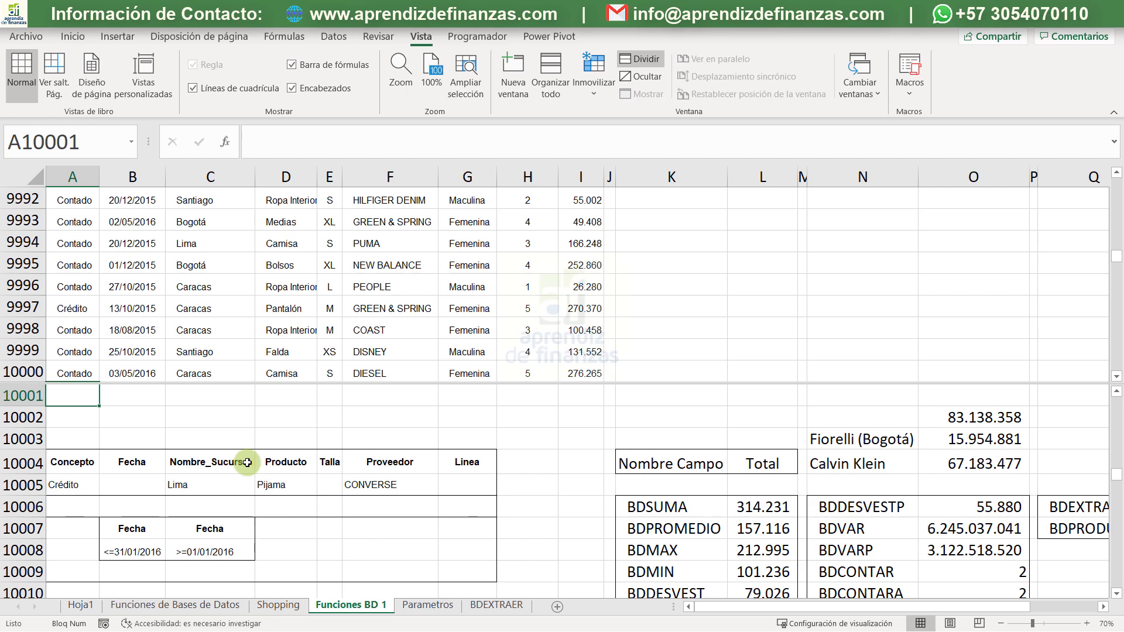
Fill the criteria ranges A10004:G10005 and B10007:C10008 with the lightest orange theme colour
scroll(284, 491, down, 1)
scroll(284, 491, up, 1)
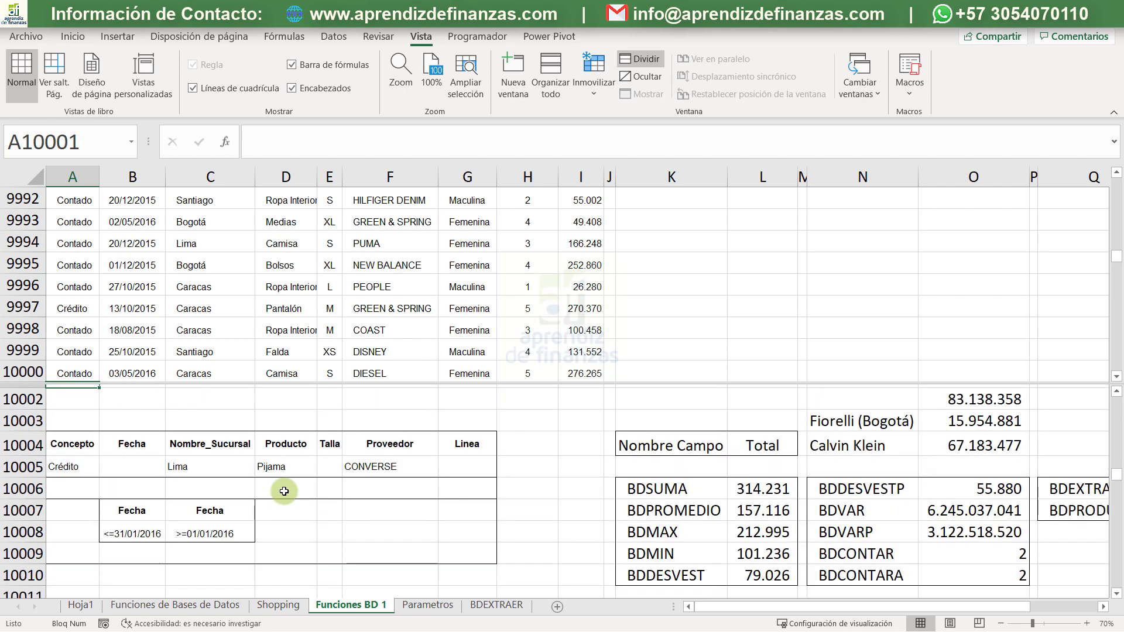
drag(64, 462, 460, 484)
click(82, 39)
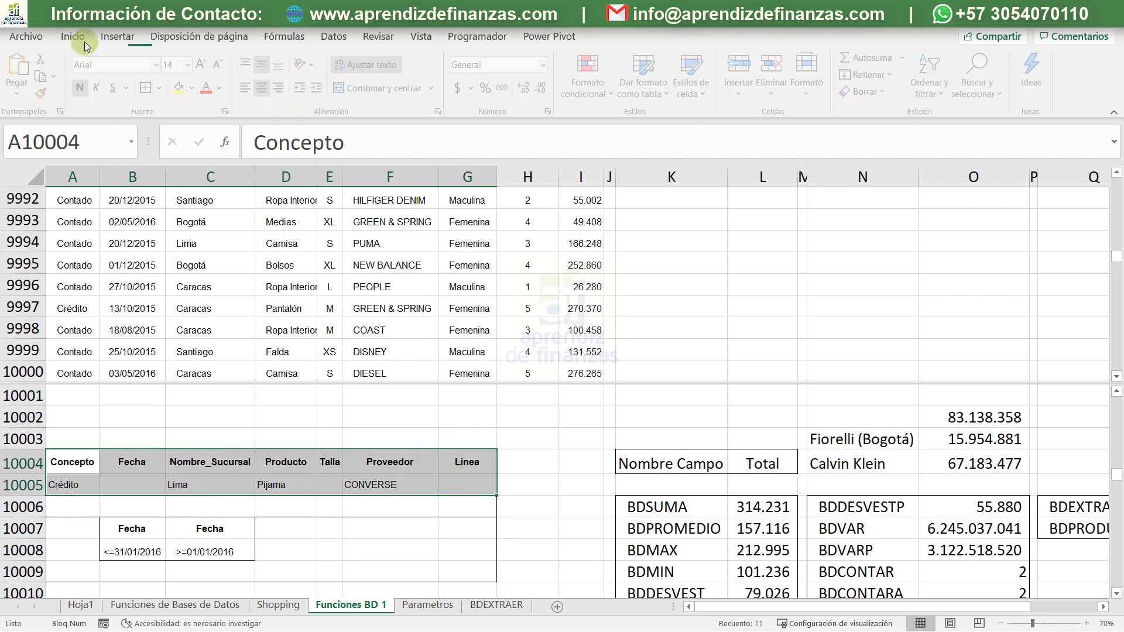
click(196, 88)
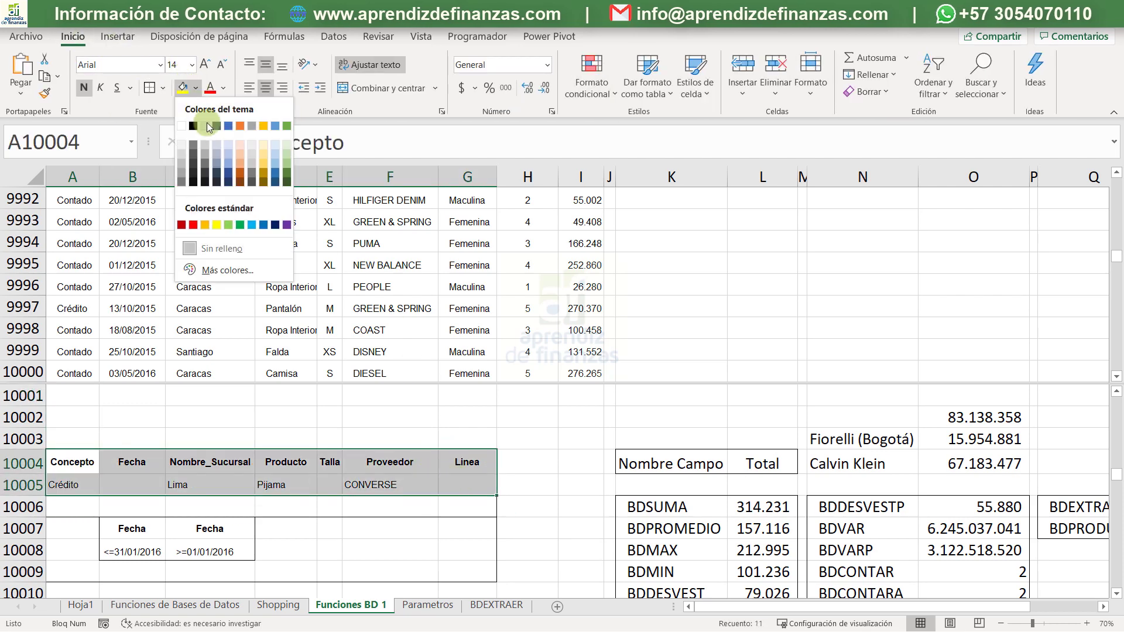
click(241, 146)
drag(133, 532, 202, 549)
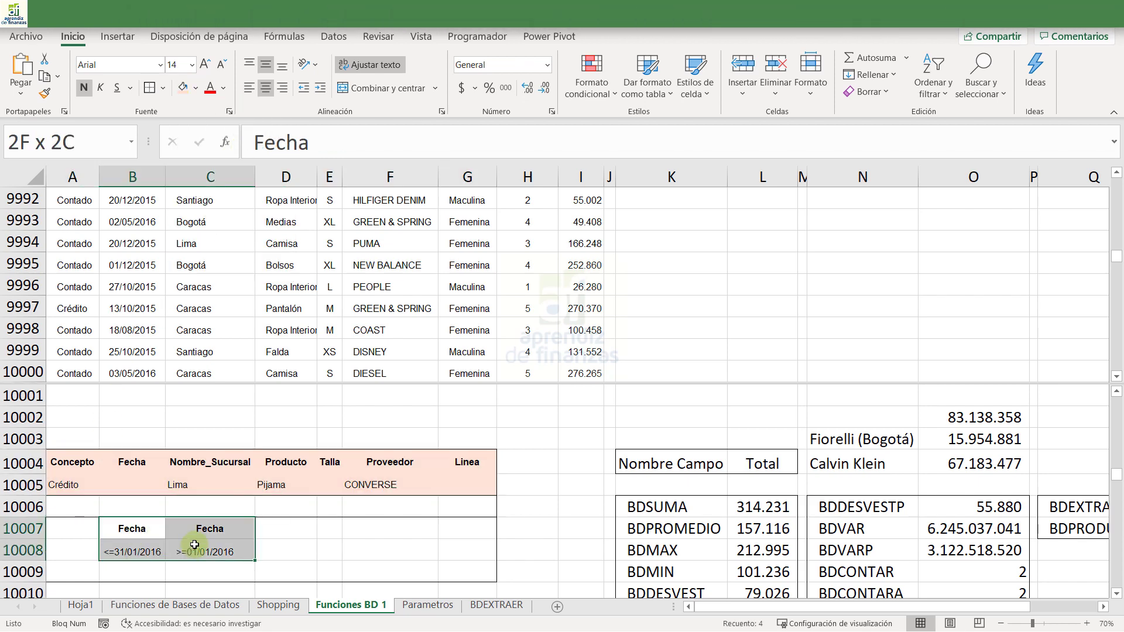
click(184, 89)
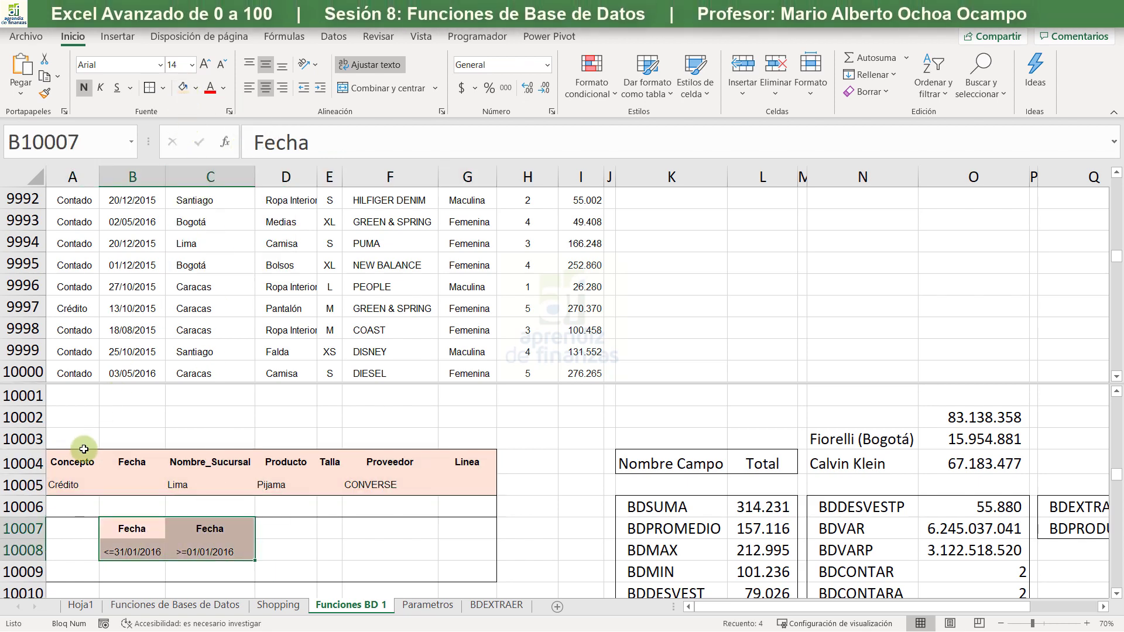
Fill the criteria ranges A10004:G10005 and B10007:C10008 with the second-lightest gold theme colour
drag(76, 463, 469, 485)
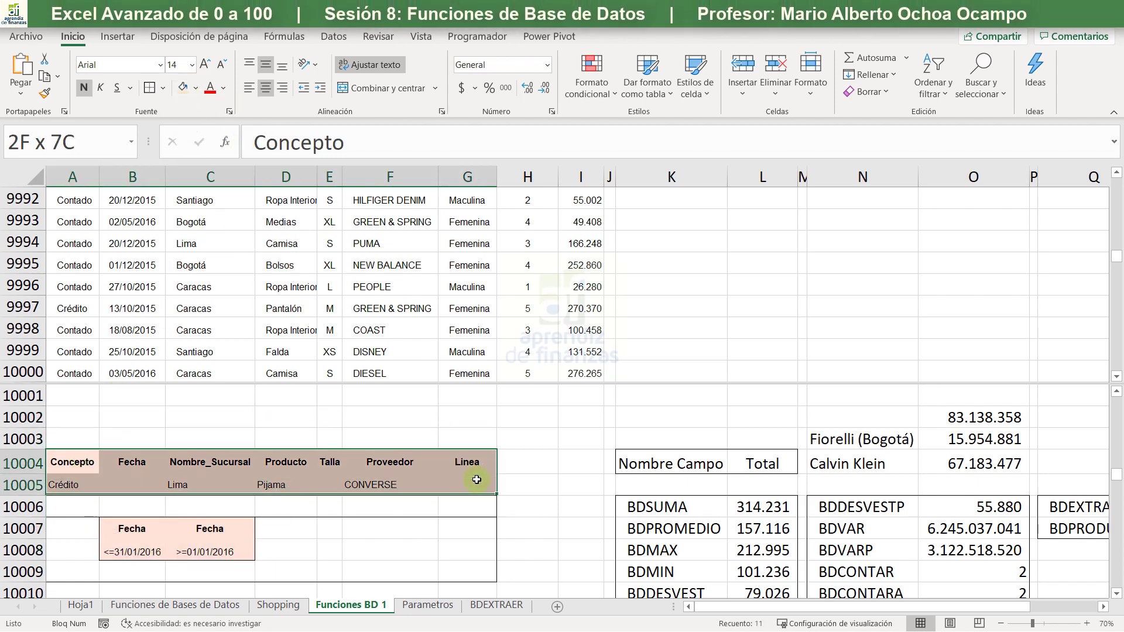
click(195, 88)
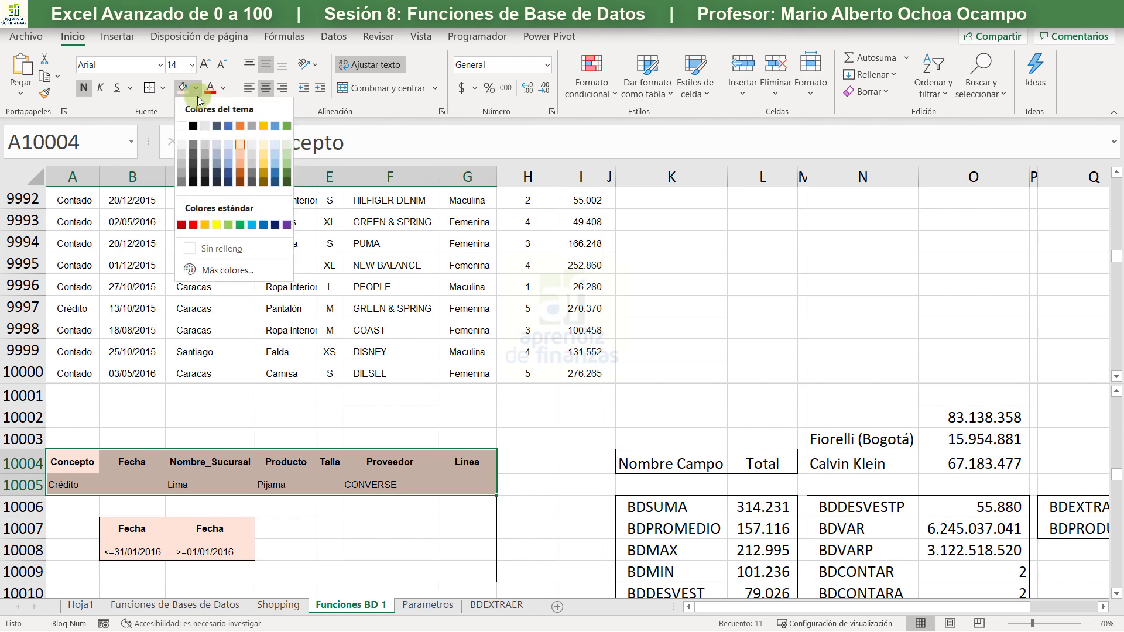
click(265, 153)
drag(133, 529, 199, 550)
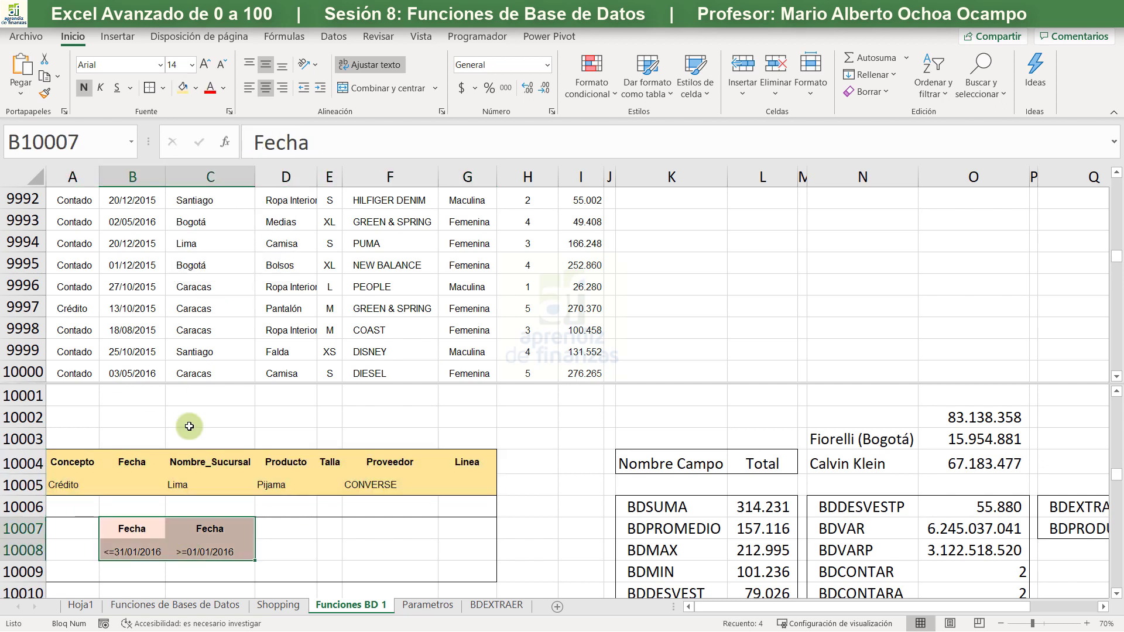
click(183, 88)
click(157, 422)
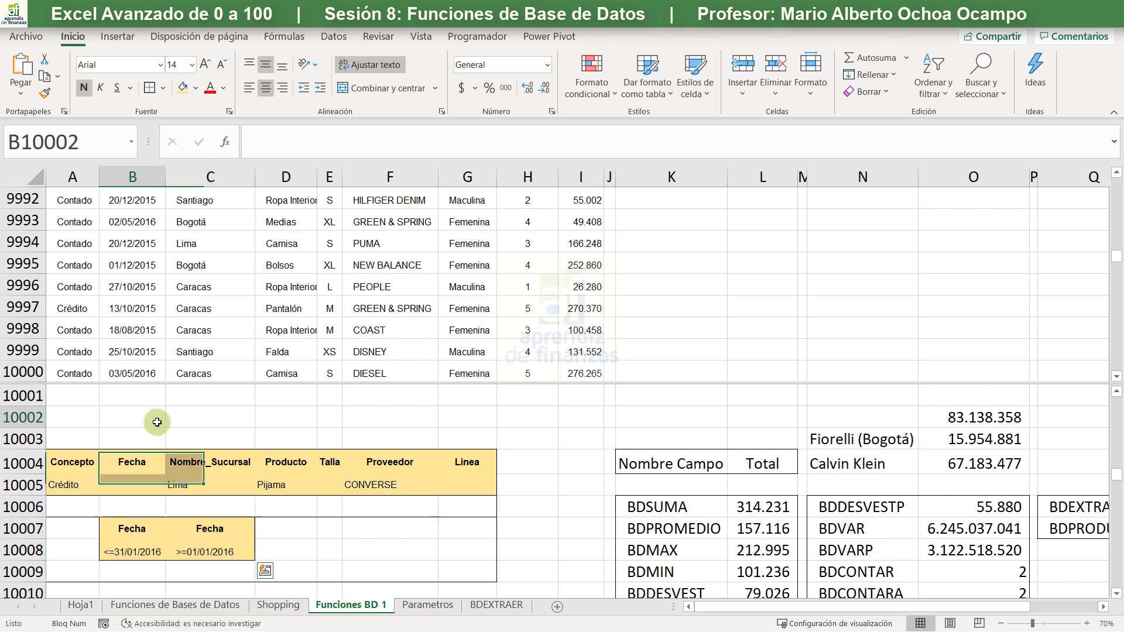